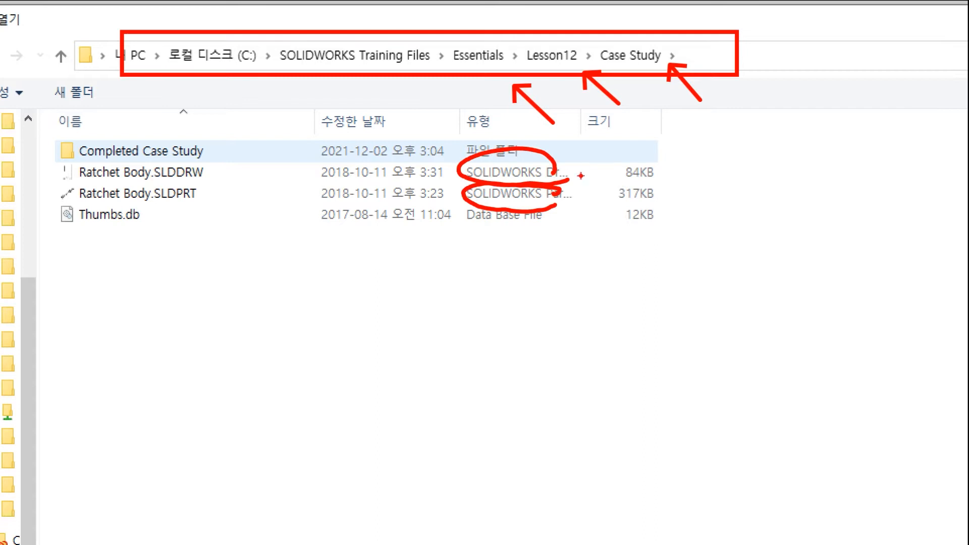
# Open Ratchet Body.SLDDRW from the Lesson12\Case Study folder.
pyautogui.moveTo(579, 166)
pyautogui.mouseDown()
pyautogui.moveTo(606, 181)
pyautogui.moveTo(595, 194)
pyautogui.moveTo(608, 200)
pyautogui.mouseUp()
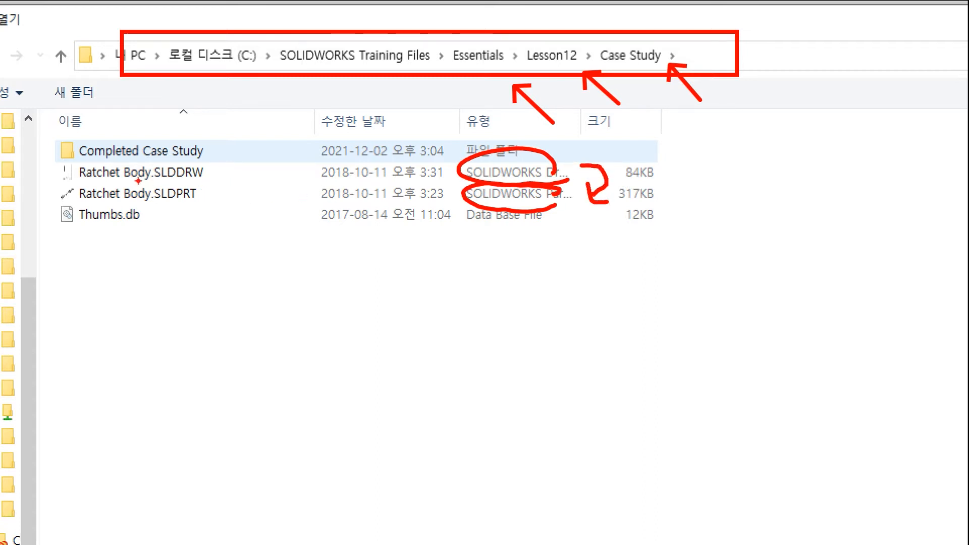
pyautogui.moveTo(45, 156); pyautogui.dragTo(233, 181)
pyautogui.moveTo(297, 193); pyautogui.dragTo(250, 179)
pyautogui.press('Escape')
pyautogui.doubleClick(233, 108)
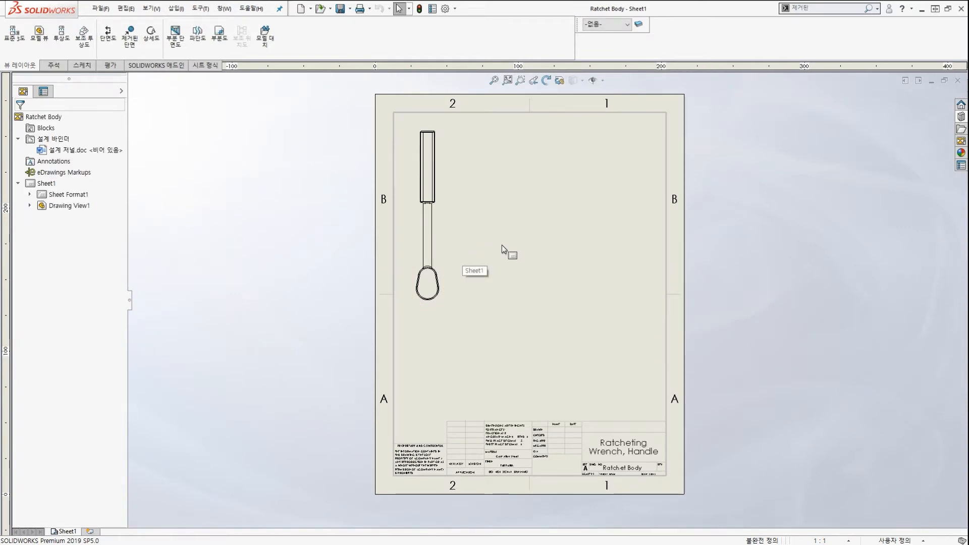
# Inspect the handle view and filled-in title block on Sheet1.
pyautogui.scroll(-1, 506, 245)
pyautogui.scroll(2, 519, 274)
pyautogui.scroll(-1, 529, 303)
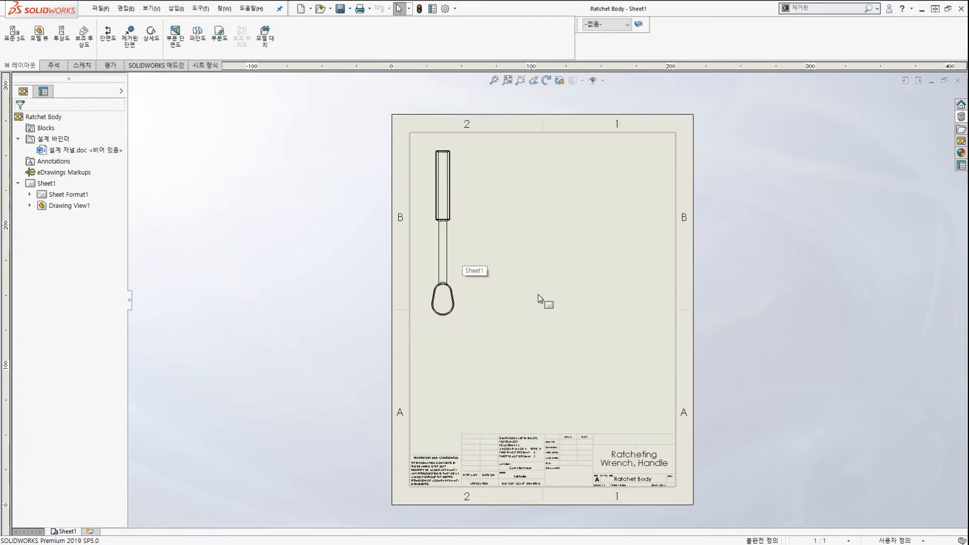
pyautogui.scroll(1, 546, 293)
pyautogui.scroll(-2, 559, 298)
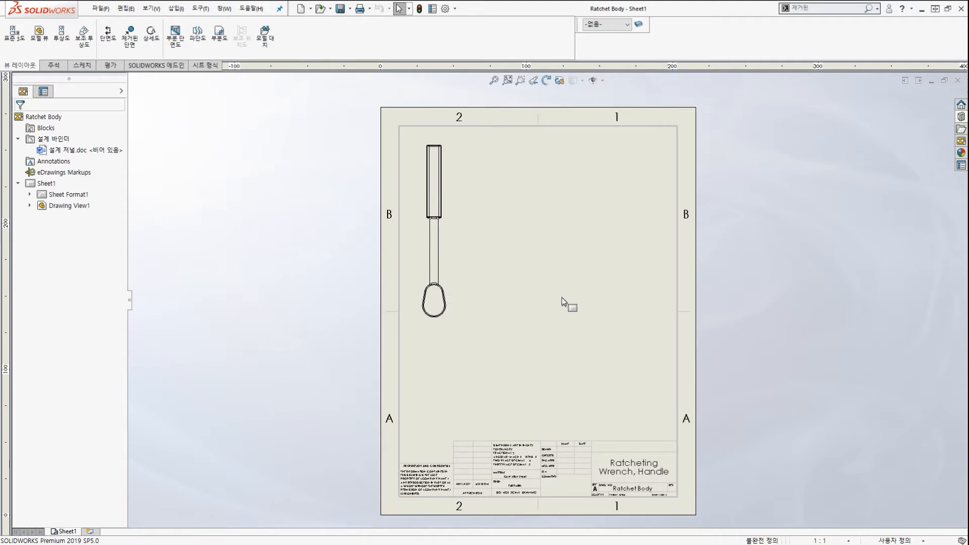
pyautogui.scroll(-1, 562, 298)
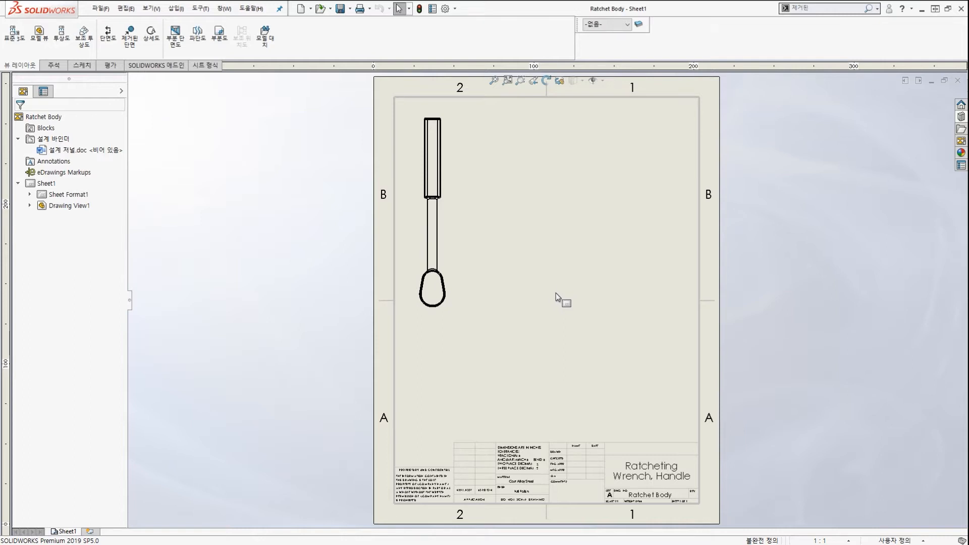
pyautogui.hotkey('ctrl', '2')
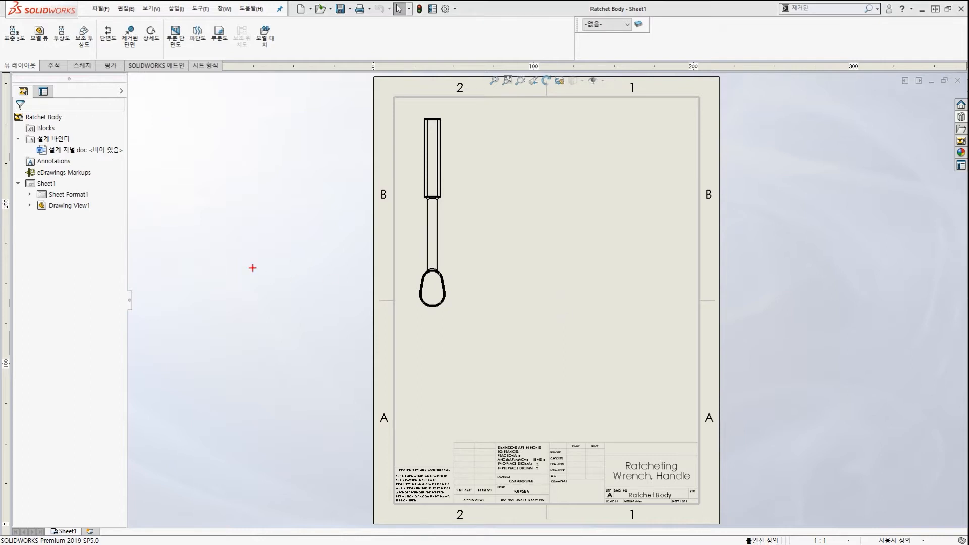
pyautogui.moveTo(267, 267)
pyautogui.mouseDown()
pyautogui.moveTo(246, 272)
pyautogui.moveTo(256, 265)
pyautogui.mouseUp()
pyautogui.moveTo(373, 76)
pyautogui.keyDown('ctrl'); pyautogui.mouseDown()
pyautogui.moveTo(476, 232)
pyautogui.moveTo(732, 495)
pyautogui.moveTo(724, 523)
pyautogui.mouseUp(); pyautogui.keyUp('ctrl')
pyautogui.keyDown('ctrl'); pyautogui.moveTo(831, 422); pyautogui.dragTo(763, 389); pyautogui.keyUp('ctrl')
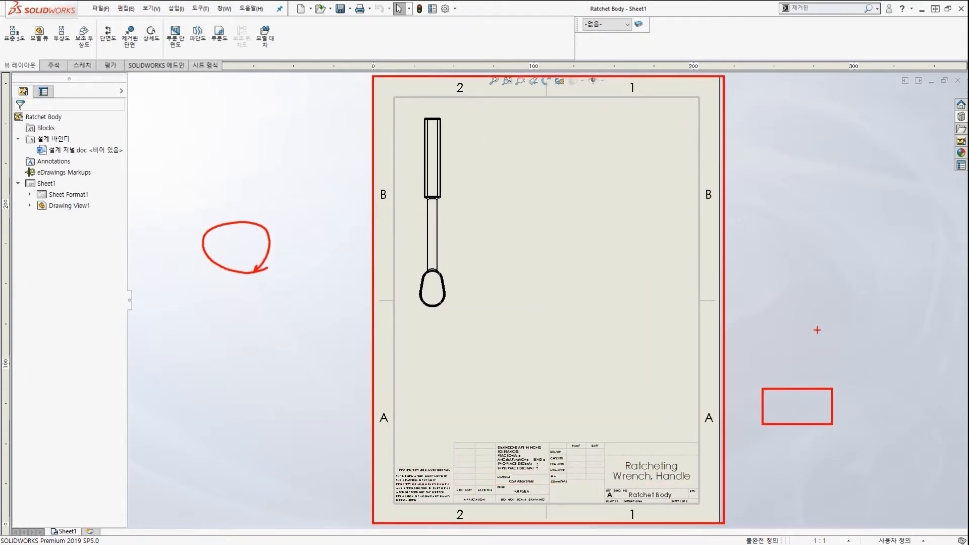
pyautogui.keyDown('ctrl'); pyautogui.keyDown('shift'); pyautogui.moveTo(820, 328); pyautogui.dragTo(748, 309); pyautogui.keyUp('shift'); pyautogui.keyUp('ctrl')
pyautogui.press('Escape')
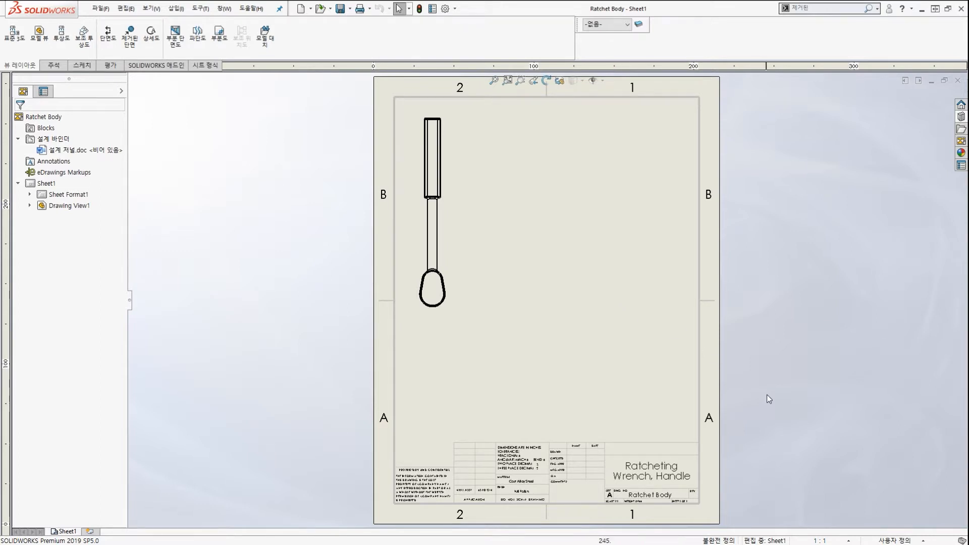
pyautogui.rightClick(597, 257)
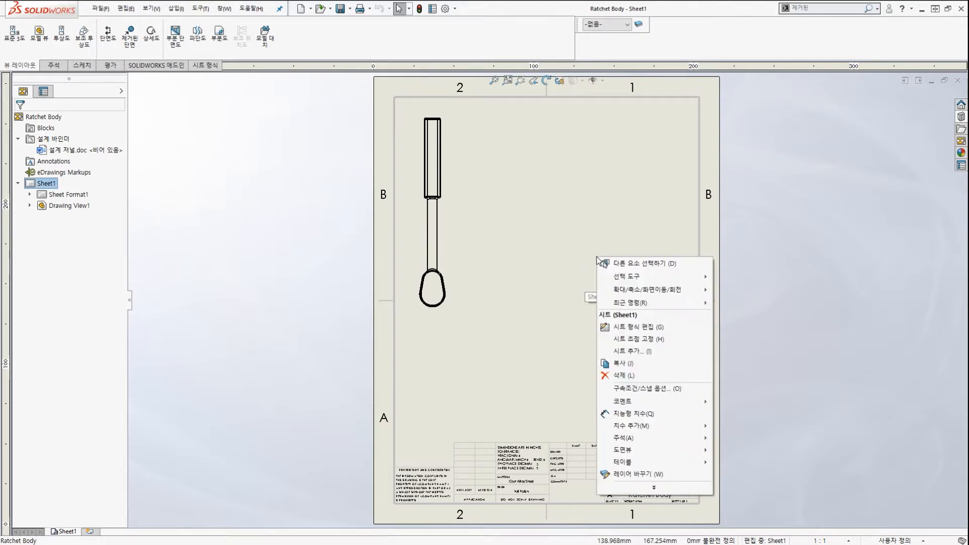
pyautogui.click(654, 489)
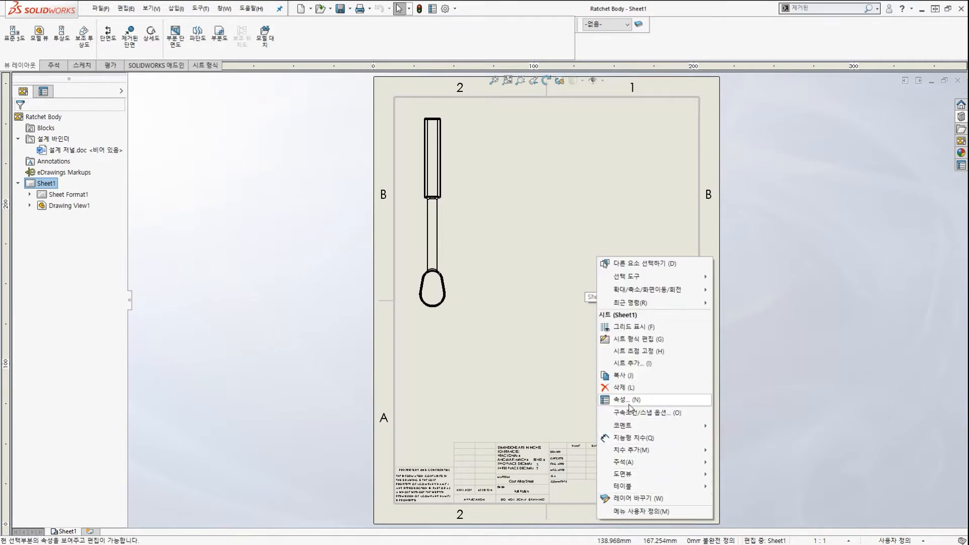
pyautogui.click(801, 407)
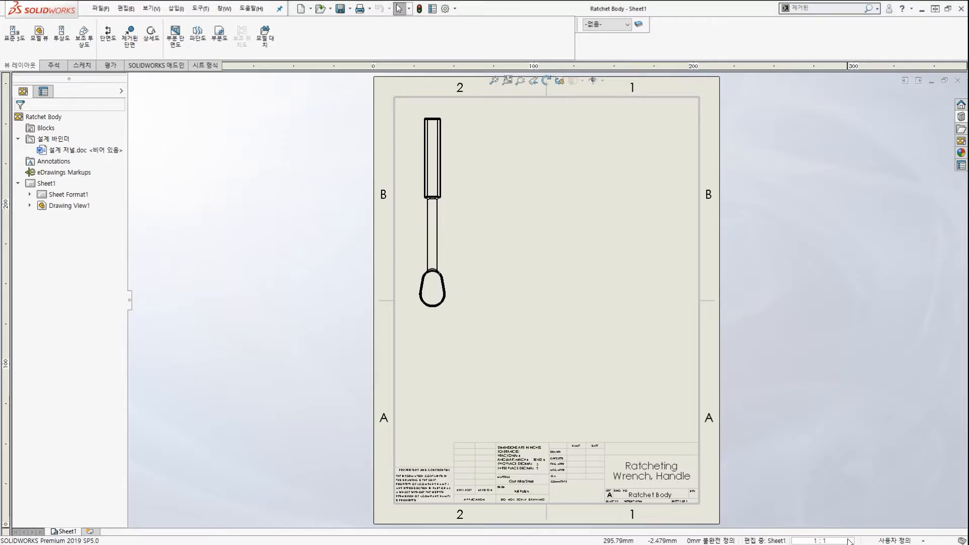
pyautogui.click(849, 541)
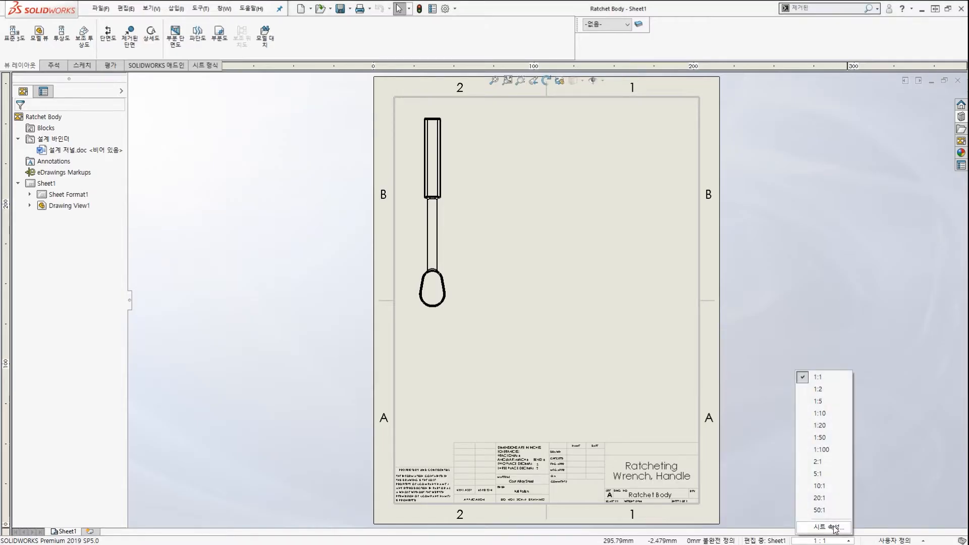
pyautogui.click(834, 527)
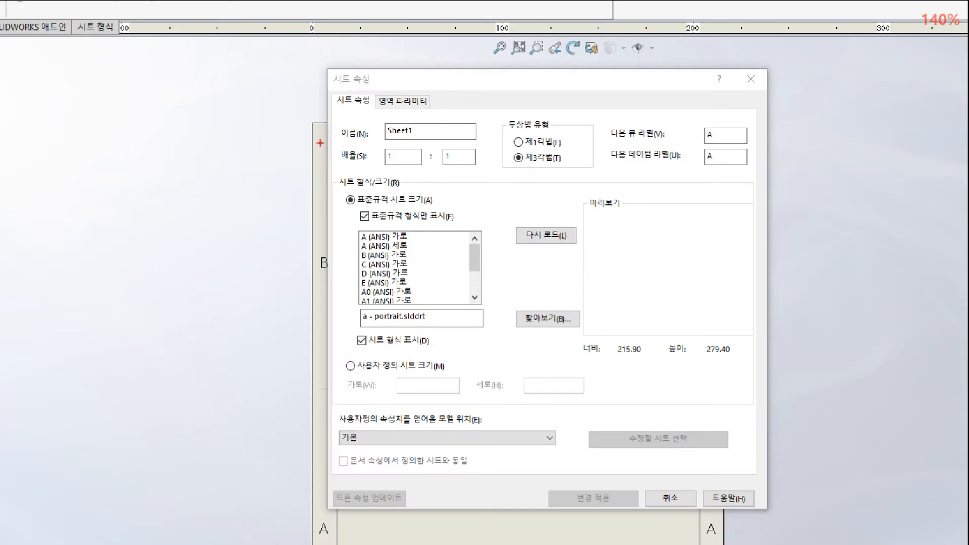
pyautogui.moveTo(366, 148)
pyautogui.mouseDown()
pyautogui.moveTo(489, 173)
pyautogui.moveTo(566, 171)
pyautogui.mouseUp()
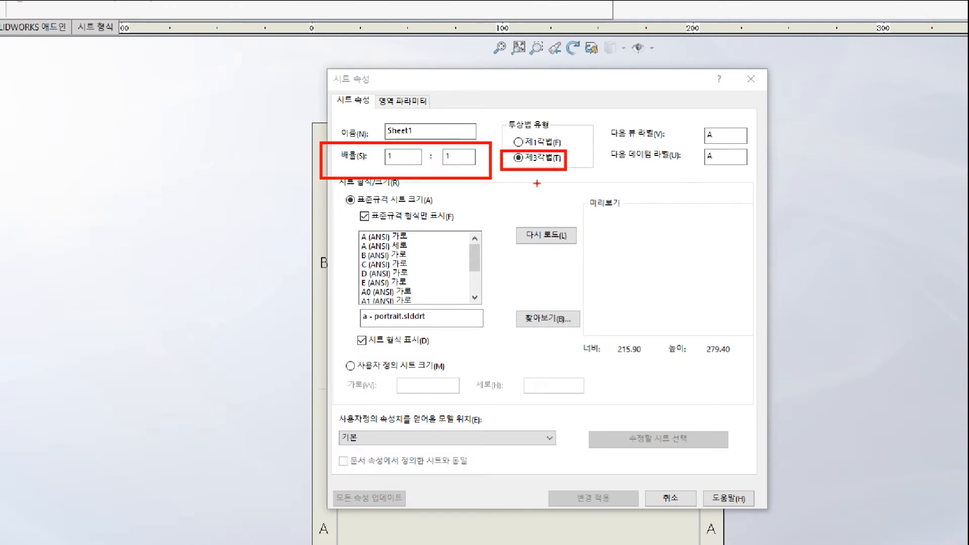
pyautogui.moveTo(449, 222); pyautogui.dragTo(460, 189)
pyautogui.moveTo(603, 221); pyautogui.dragTo(561, 179)
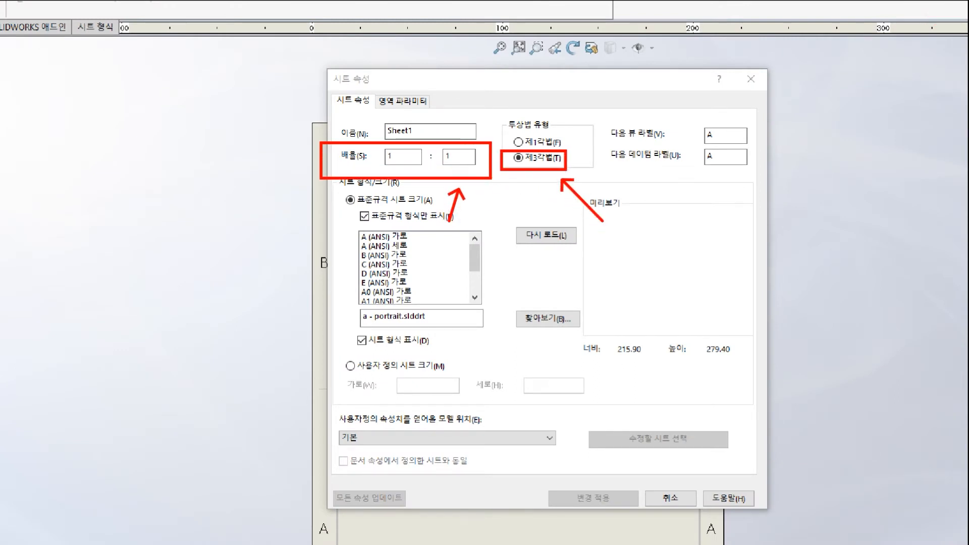
pyautogui.press('Escape')
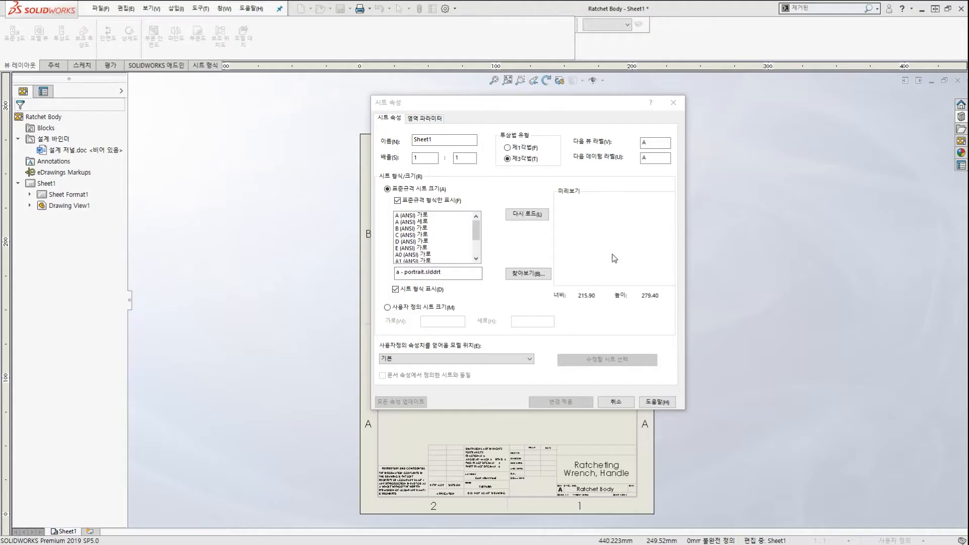
pyautogui.click(616, 403)
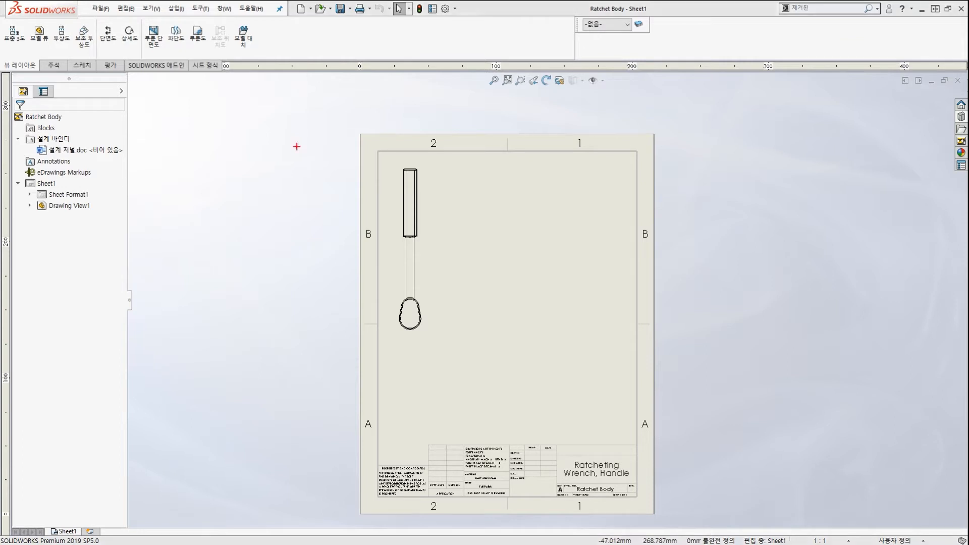
pyautogui.moveTo(292, 58); pyautogui.dragTo(296, 45)
pyautogui.moveTo(353, 25)
pyautogui.mouseDown()
pyautogui.moveTo(361, 55)
pyautogui.moveTo(369, 46)
pyautogui.mouseUp()
pyautogui.moveTo(410, 51)
pyautogui.mouseDown()
pyautogui.moveTo(397, 45)
pyautogui.moveTo(417, 38)
pyautogui.mouseUp()
pyautogui.moveTo(471, 57)
pyautogui.mouseDown()
pyautogui.moveTo(462, 54)
pyautogui.moveTo(478, 43)
pyautogui.mouseUp()
pyautogui.press('Escape')
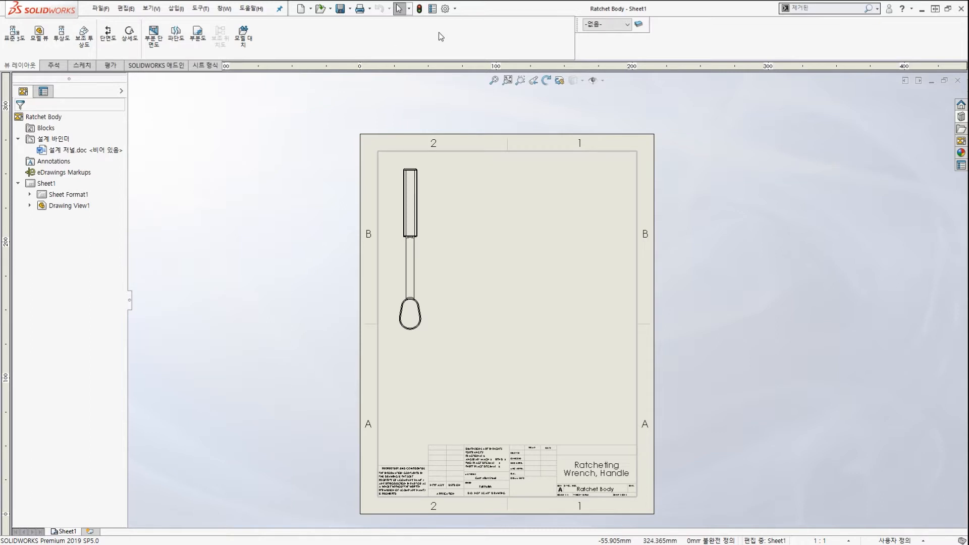
pyautogui.click(456, 9)
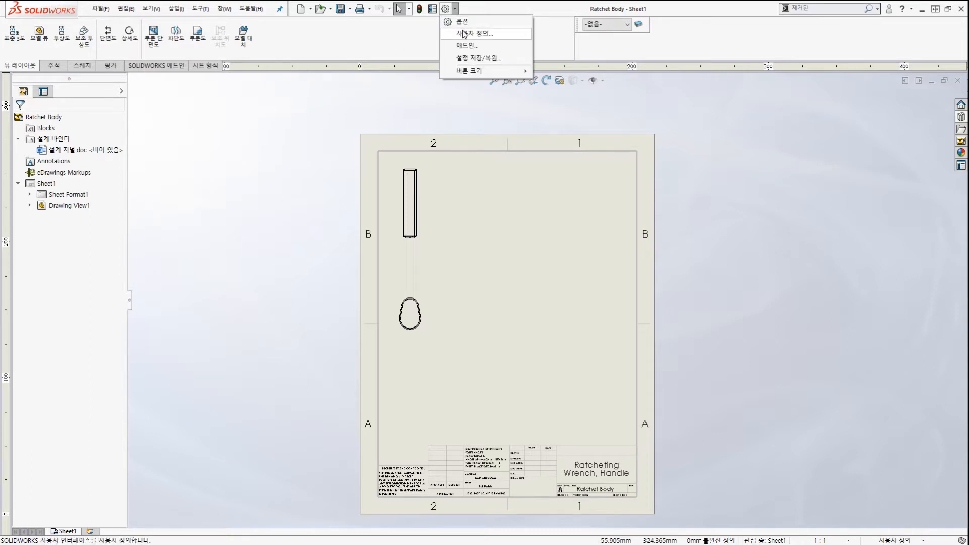
pyautogui.click(464, 34)
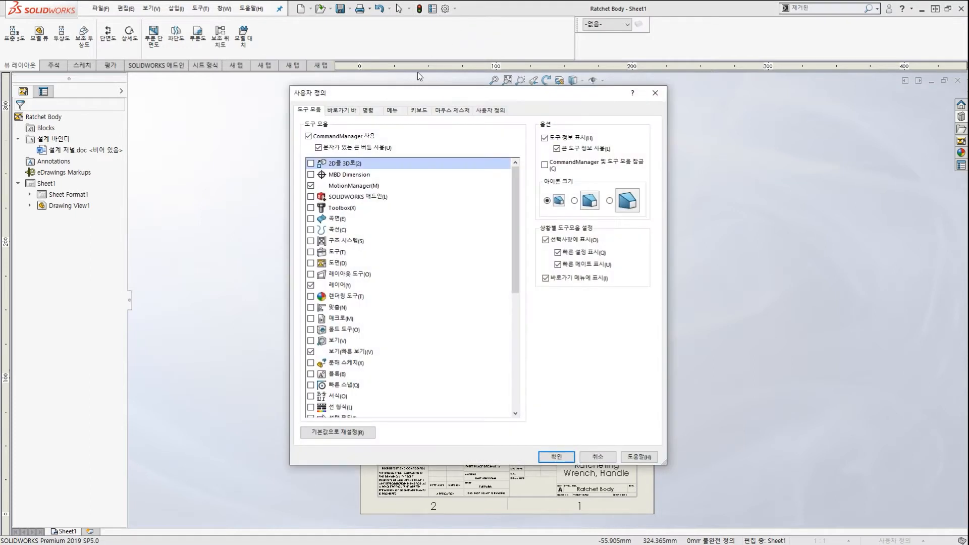
pyautogui.moveTo(433, 100); pyautogui.dragTo(425, 99)
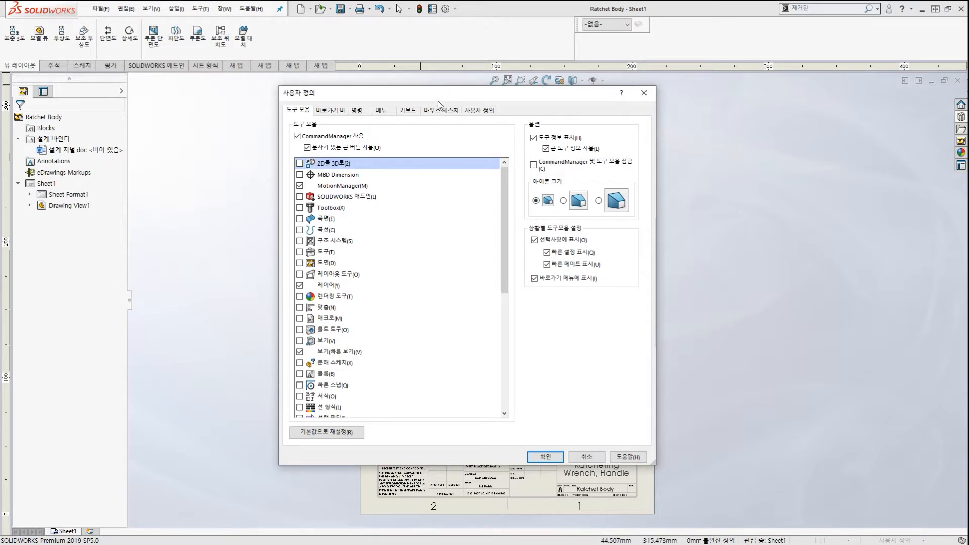
pyautogui.click(360, 112)
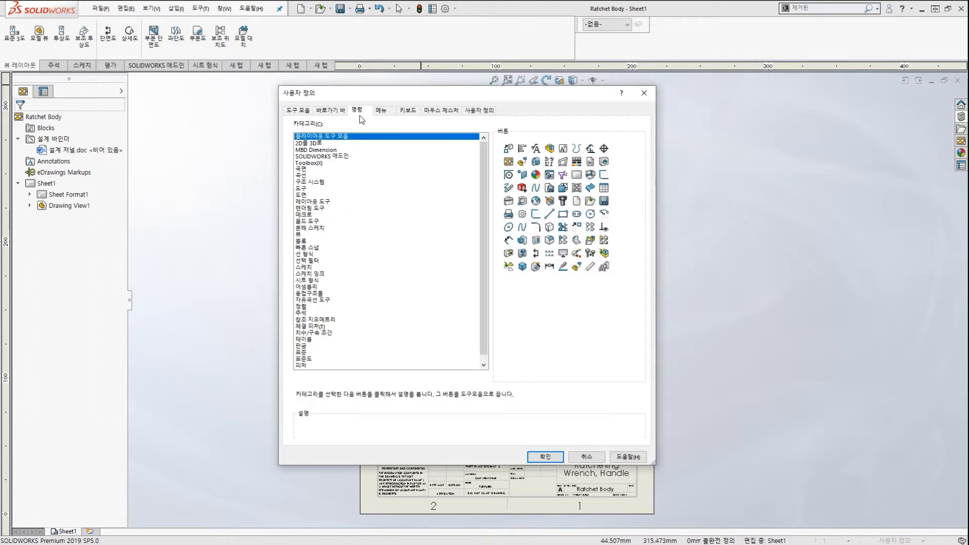
pyautogui.click(313, 195)
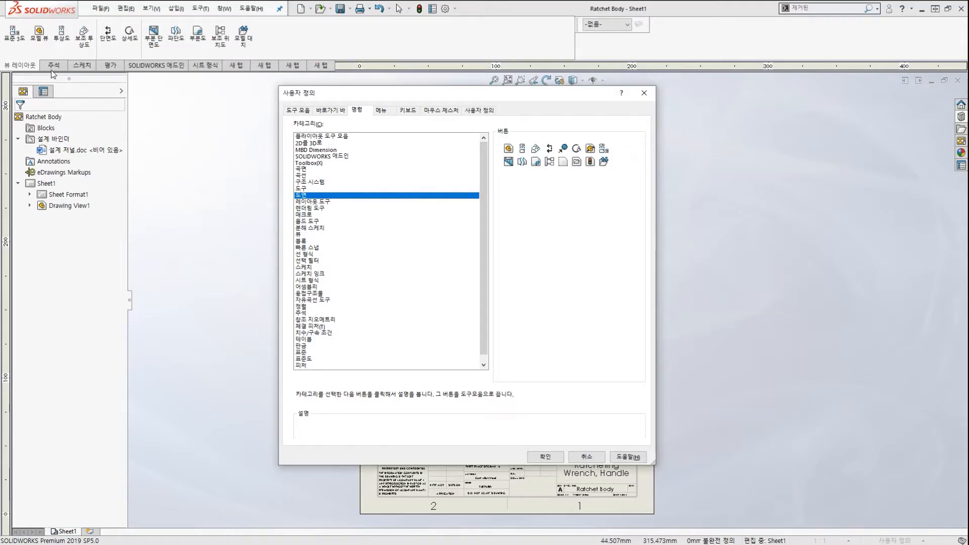
pyautogui.click(9, 66)
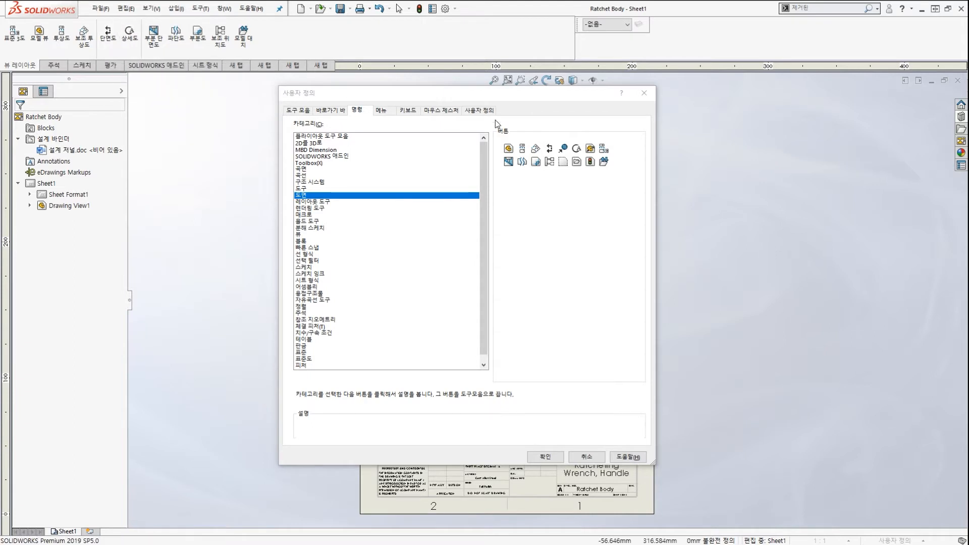
pyautogui.click(565, 149)
pyautogui.moveTo(564, 150)
pyautogui.mouseDown()
pyautogui.moveTo(249, 42)
pyautogui.moveTo(124, 41)
pyautogui.moveTo(132, 62)
pyautogui.moveTo(130, 46)
pyautogui.moveTo(116, 55)
pyautogui.mouseUp()
pyautogui.hotkey('ctrl', '2')
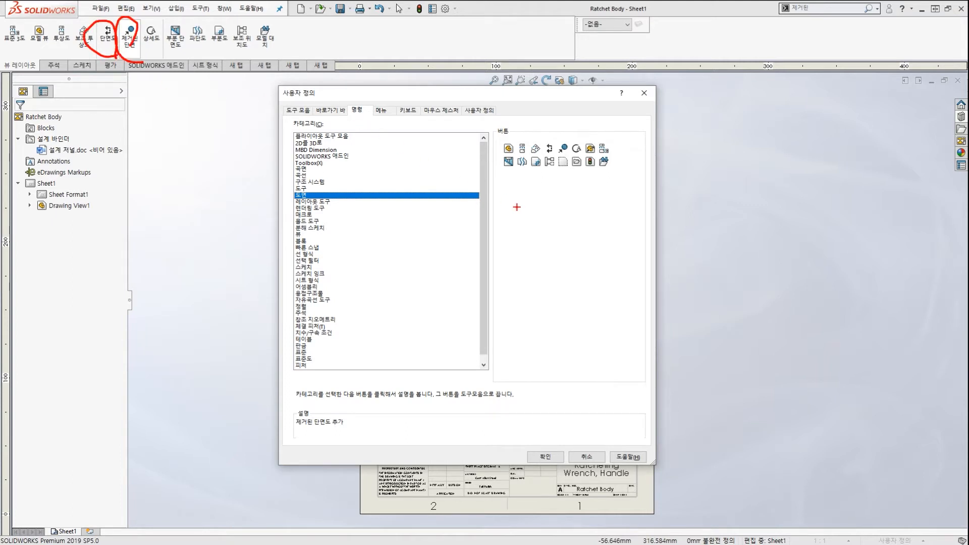
pyautogui.press('Escape')
pyautogui.click(553, 457)
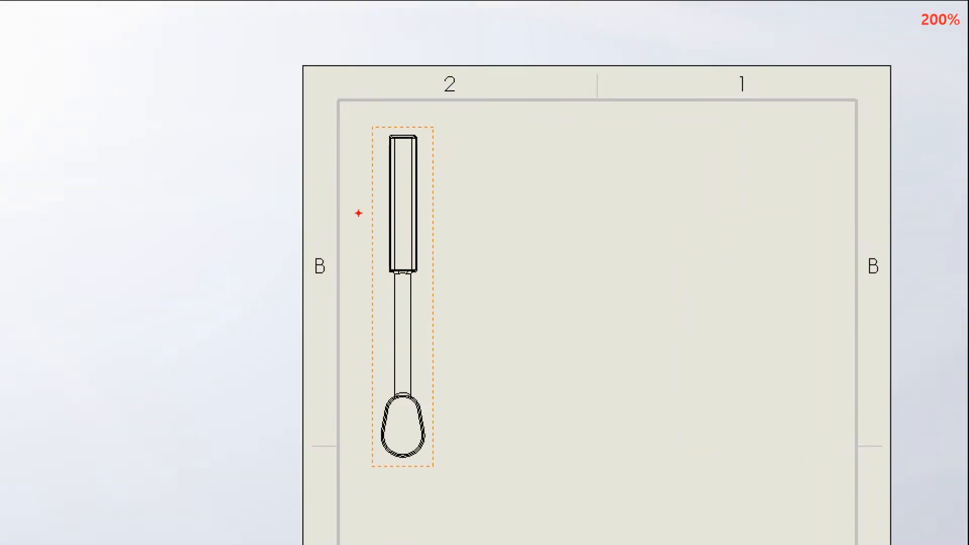
# Launch the Removed Section command from the View Layout tab for the handle view.
pyautogui.moveTo(388, 207); pyautogui.dragTo(436, 209)
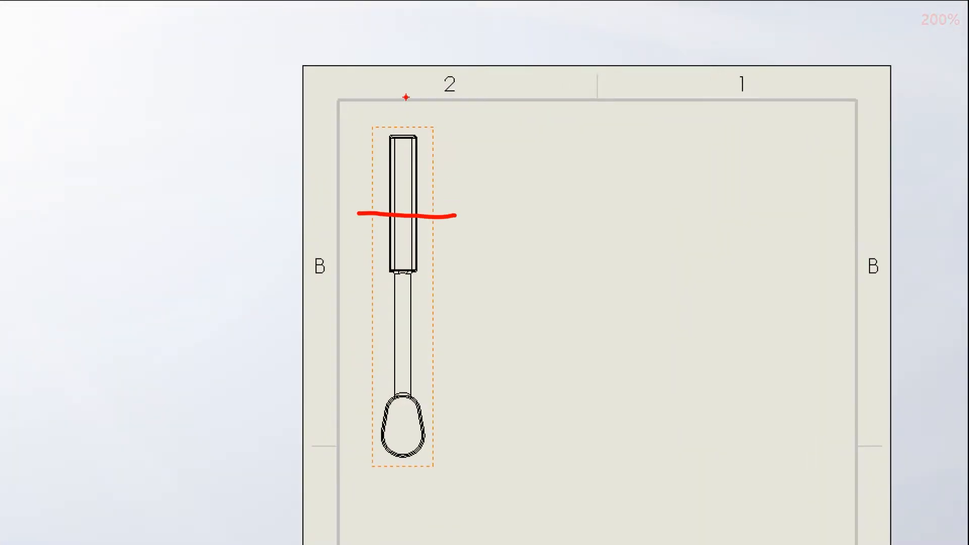
pyautogui.moveTo(407, 87); pyautogui.dragTo(416, 297)
pyautogui.moveTo(359, 191); pyautogui.dragTo(440, 200)
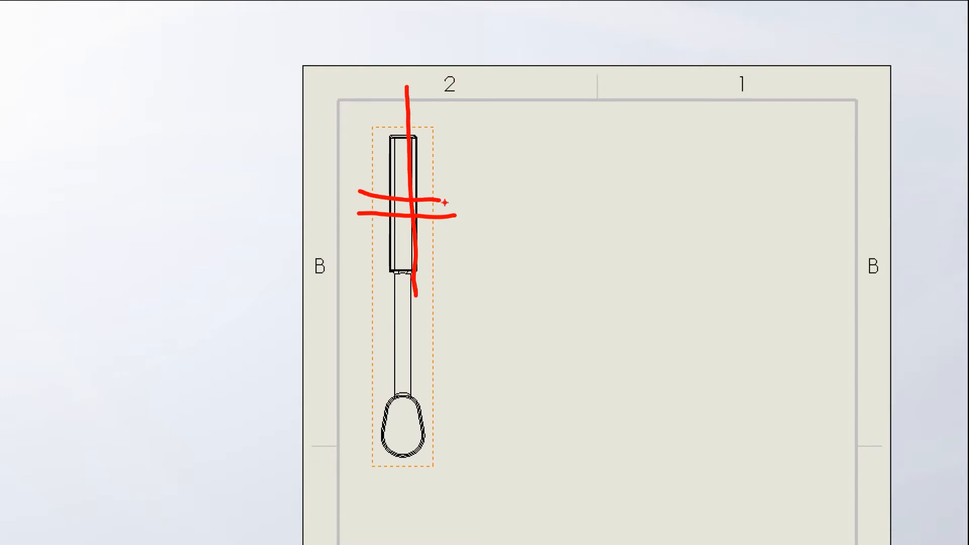
pyautogui.moveTo(357, 328); pyautogui.dragTo(441, 332)
pyautogui.moveTo(409, 298); pyautogui.dragTo(418, 374)
pyautogui.moveTo(348, 447); pyautogui.dragTo(472, 441)
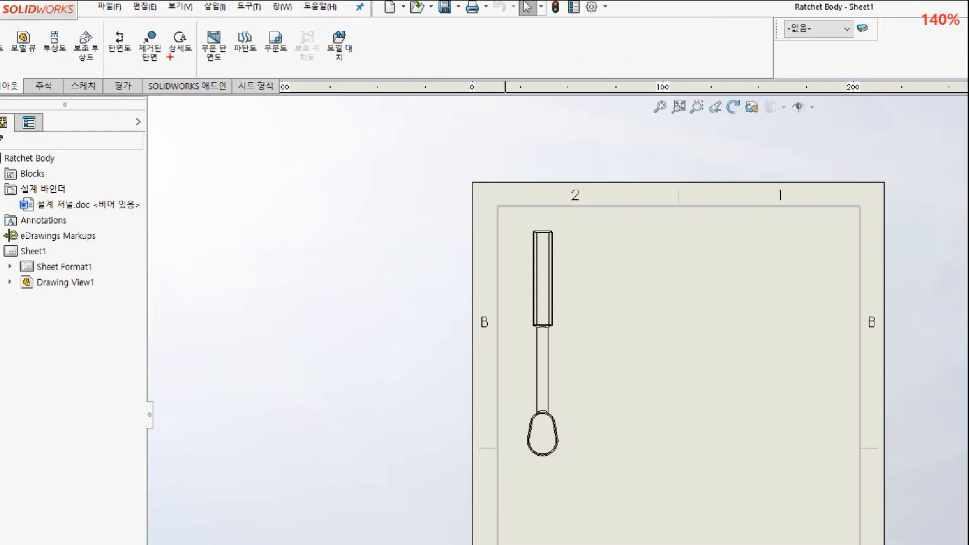
pyautogui.moveTo(118, 51); pyautogui.dragTo(144, 54)
pyautogui.moveTo(161, 21); pyautogui.dragTo(151, 20)
pyautogui.moveTo(212, 152); pyautogui.dragTo(164, 78)
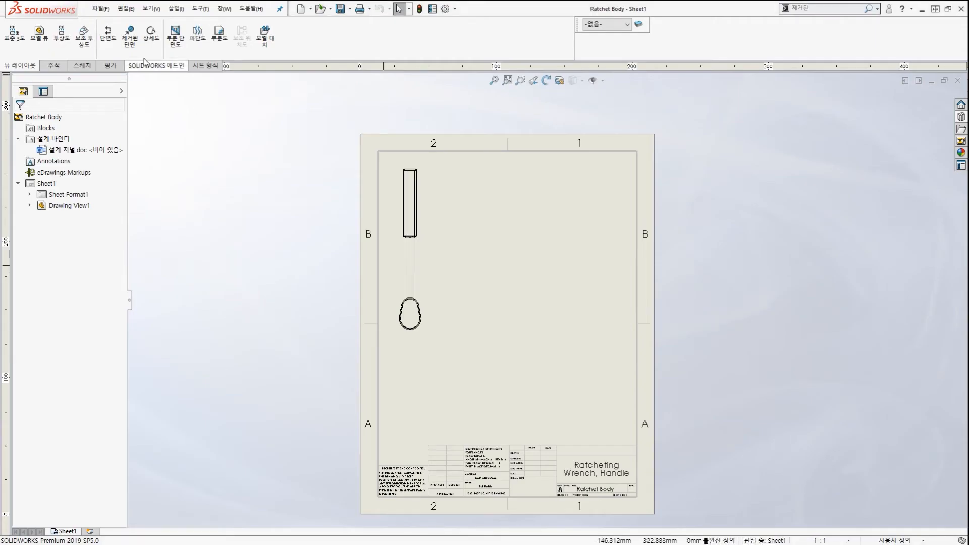
pyautogui.click(132, 43)
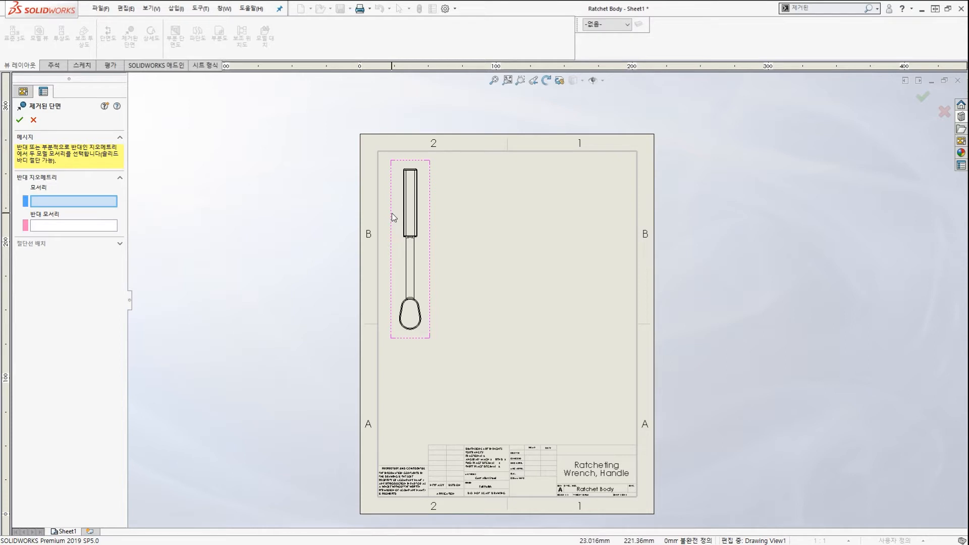
# Pick the shaft's left and right edges and place the cutting line across the upper shaft.
pyautogui.scroll(-3, 400, 215)
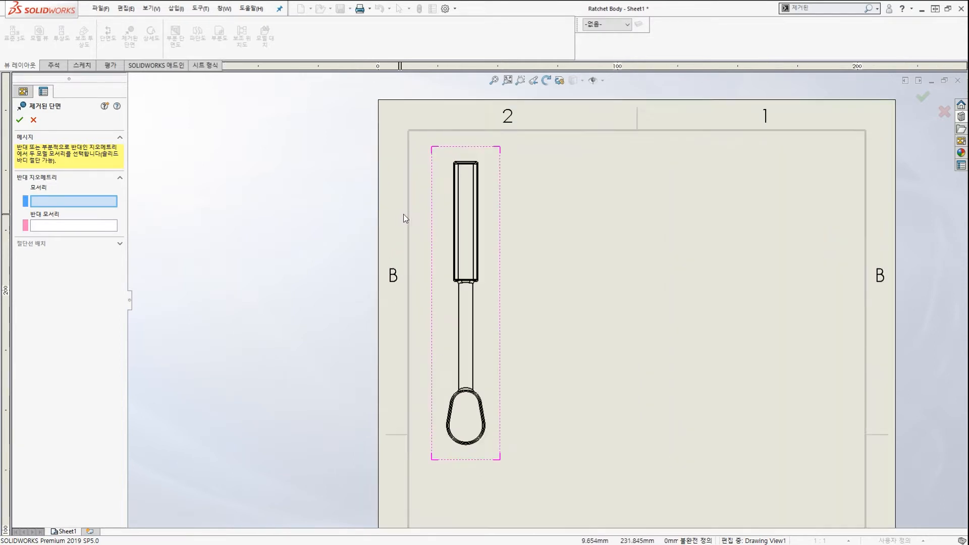
pyautogui.scroll(-2, 404, 218)
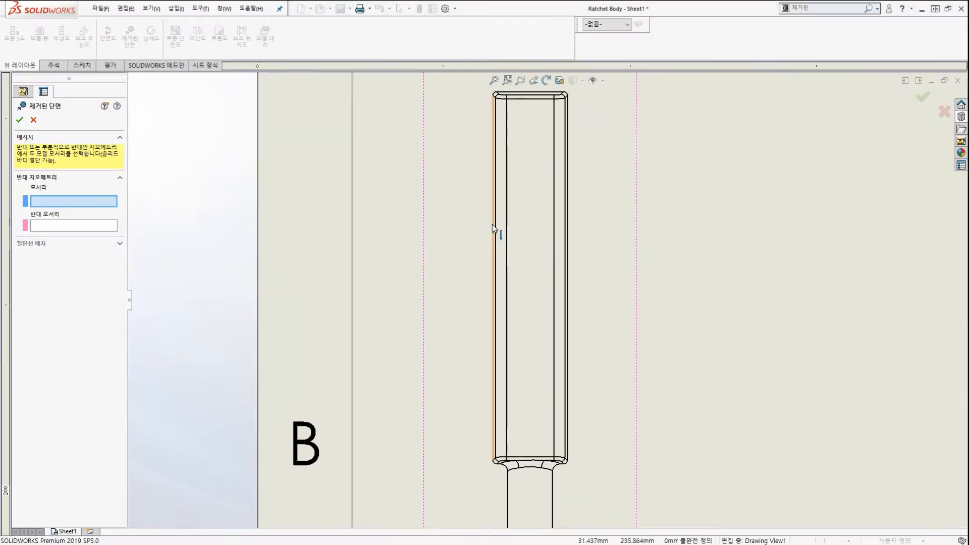
pyautogui.click(493, 224)
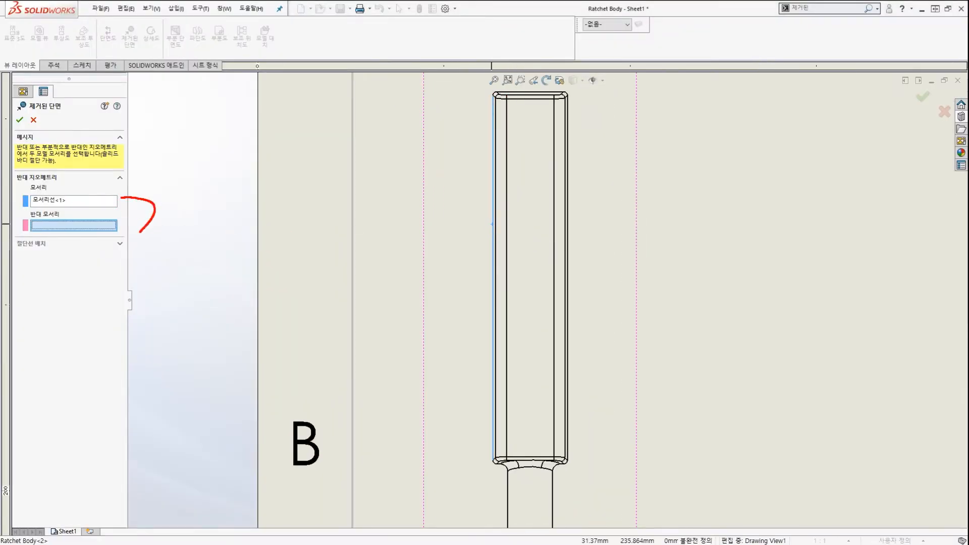
pyautogui.scroll(-1, 577, 239)
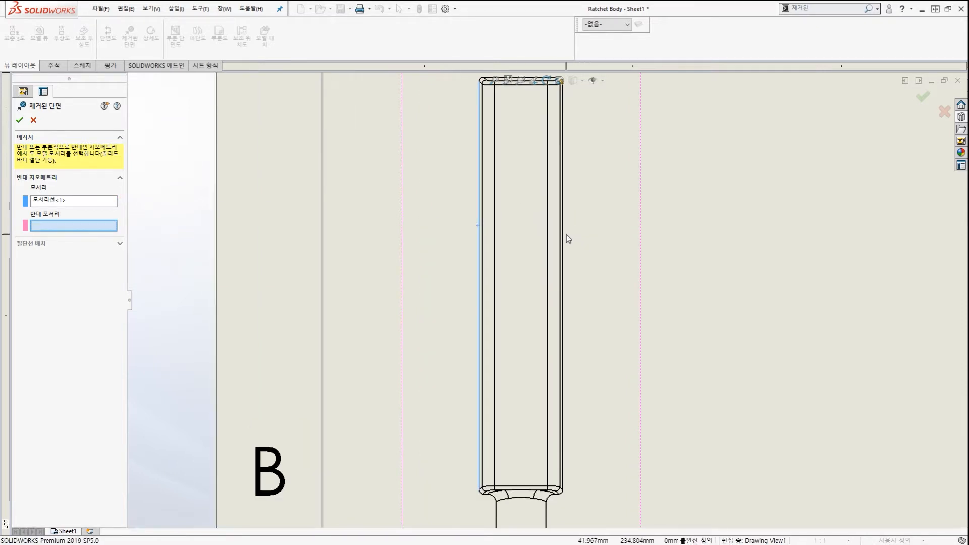
pyautogui.click(564, 228)
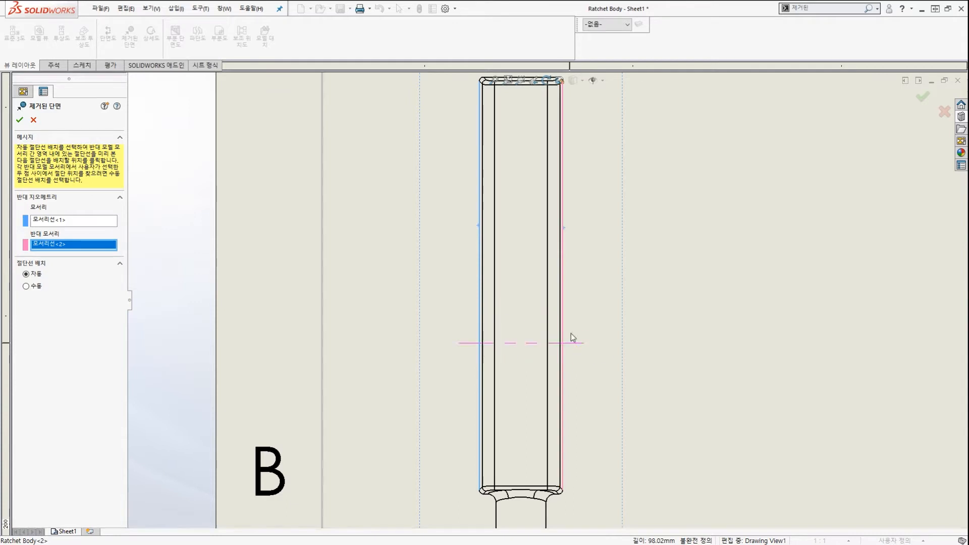
pyautogui.scroll(3, 573, 300)
pyautogui.scroll(-2, 573, 273)
pyautogui.scroll(2, 569, 293)
pyautogui.scroll(-1, 565, 283)
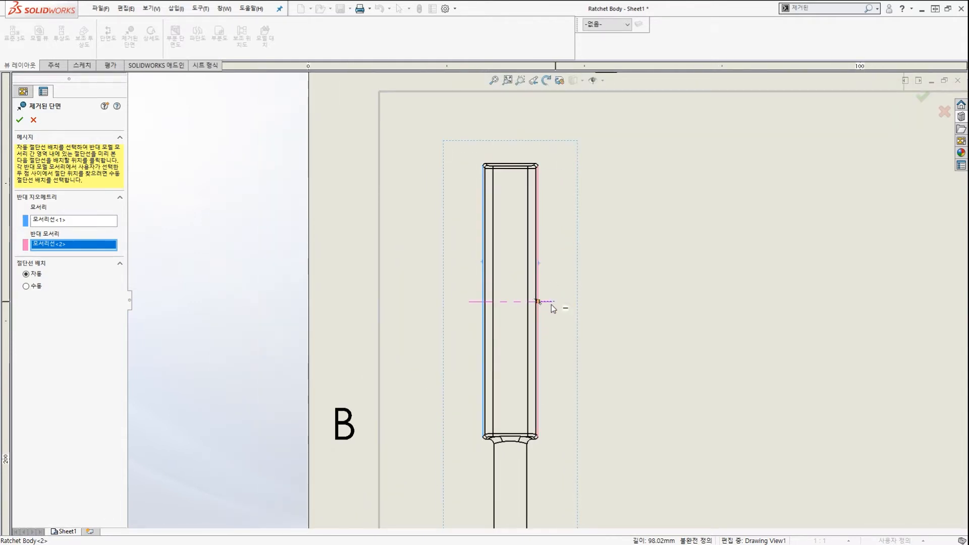
pyautogui.scroll(1, 554, 309)
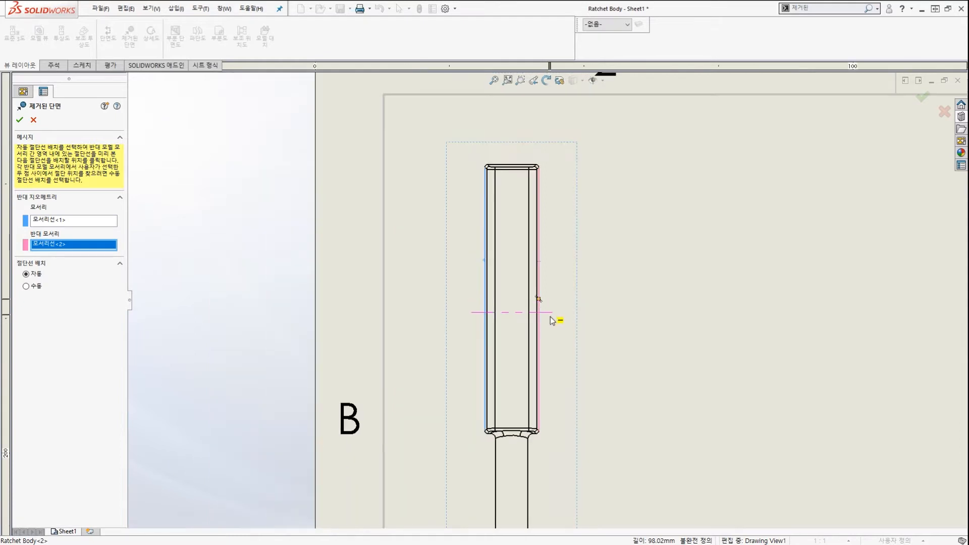
pyautogui.scroll(-2, 552, 320)
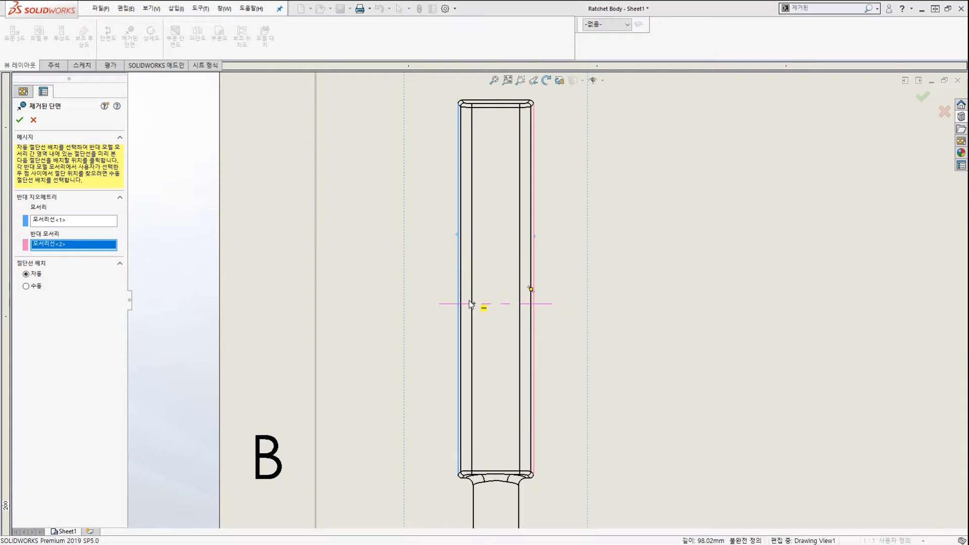
pyautogui.click(531, 290)
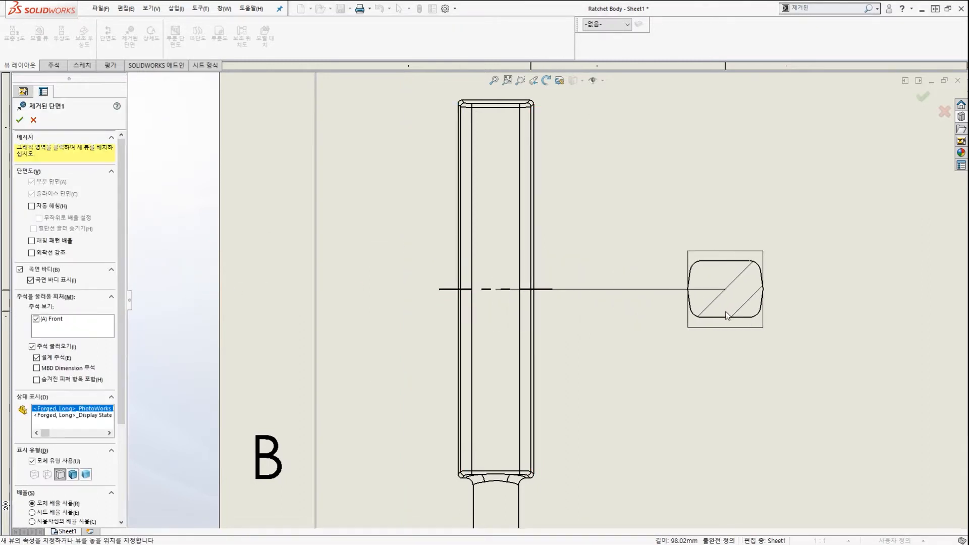
# Place the removed section to the right of the shaft, showing R3 and 8.00 dimensions.
pyautogui.moveTo(510, 229)
pyautogui.mouseDown()
pyautogui.moveTo(677, 255)
pyautogui.moveTo(652, 284)
pyautogui.mouseUp()
pyautogui.press('Escape')
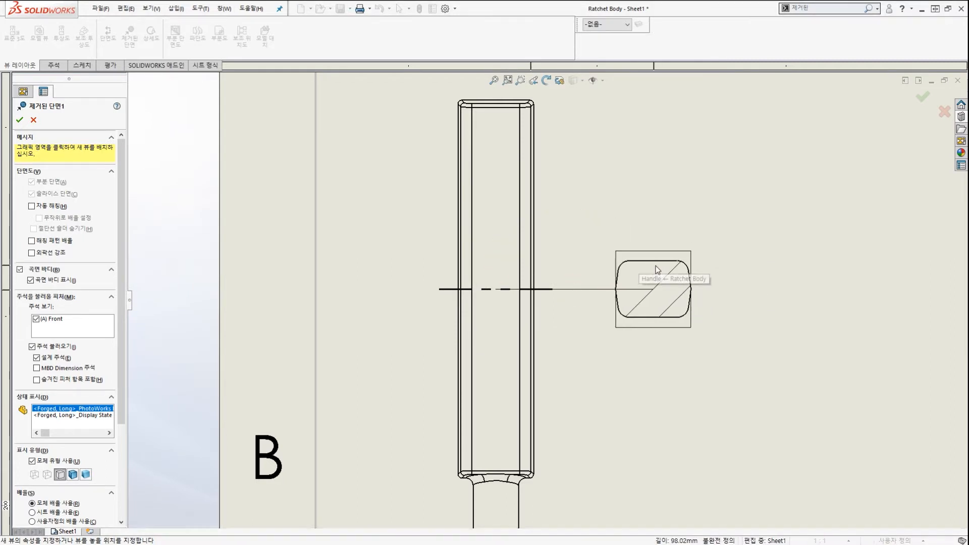
pyautogui.press('z')
pyautogui.press('z')
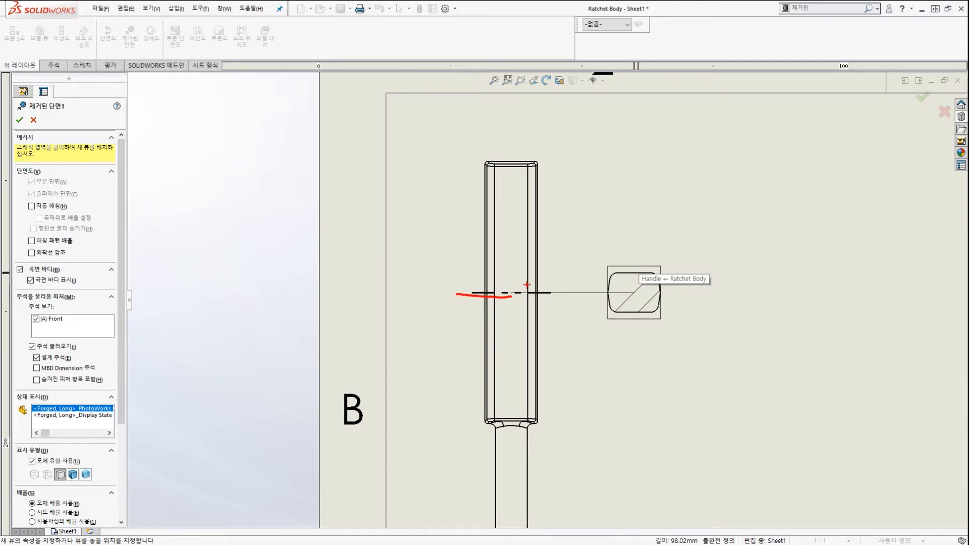
pyautogui.moveTo(621, 333); pyautogui.dragTo(645, 313)
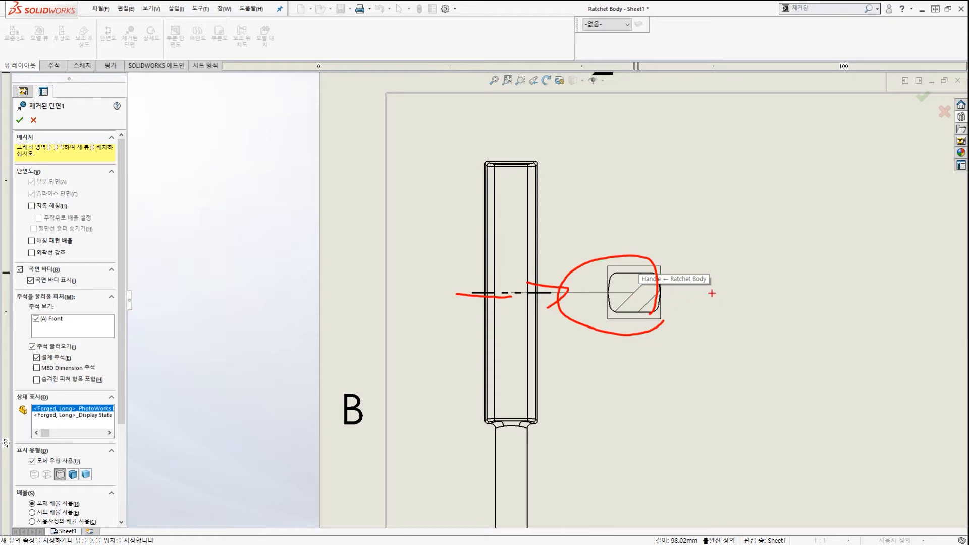
pyautogui.moveTo(708, 234); pyautogui.dragTo(685, 214)
pyautogui.moveTo(844, 205)
pyautogui.mouseDown()
pyautogui.moveTo(789, 218)
pyautogui.moveTo(809, 176)
pyautogui.mouseUp()
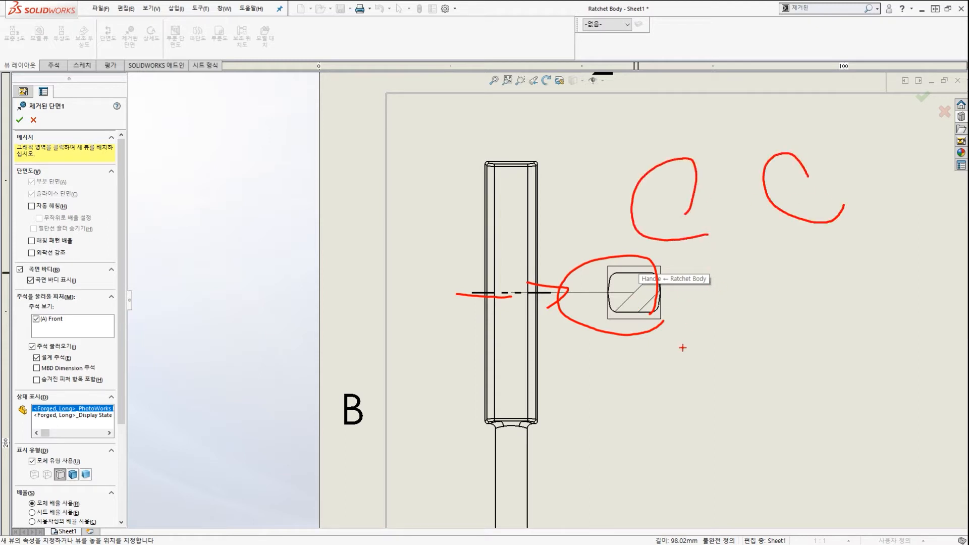
pyautogui.moveTo(682, 348); pyautogui.dragTo(683, 344)
pyautogui.moveTo(822, 302); pyautogui.dragTo(797, 337)
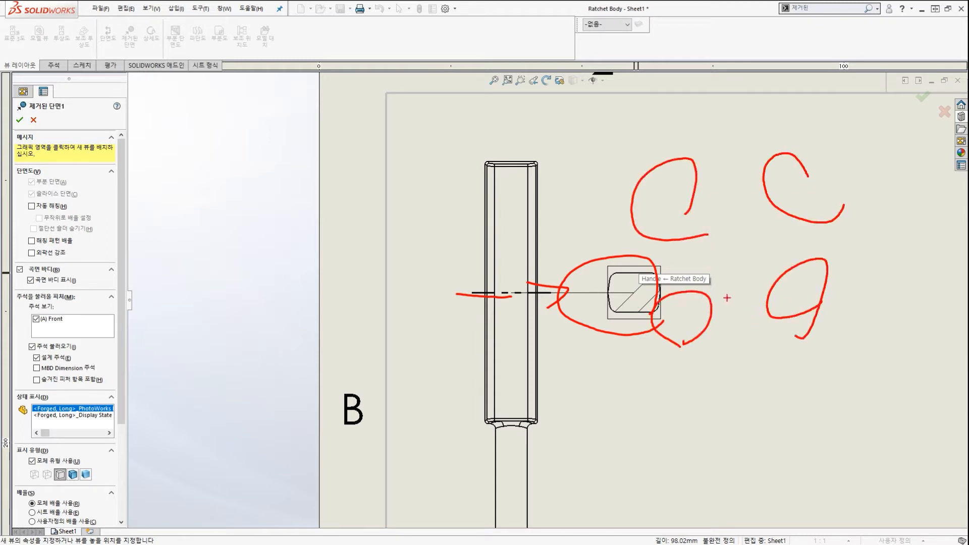
pyautogui.press('Escape')
pyautogui.scroll(2, 667, 298)
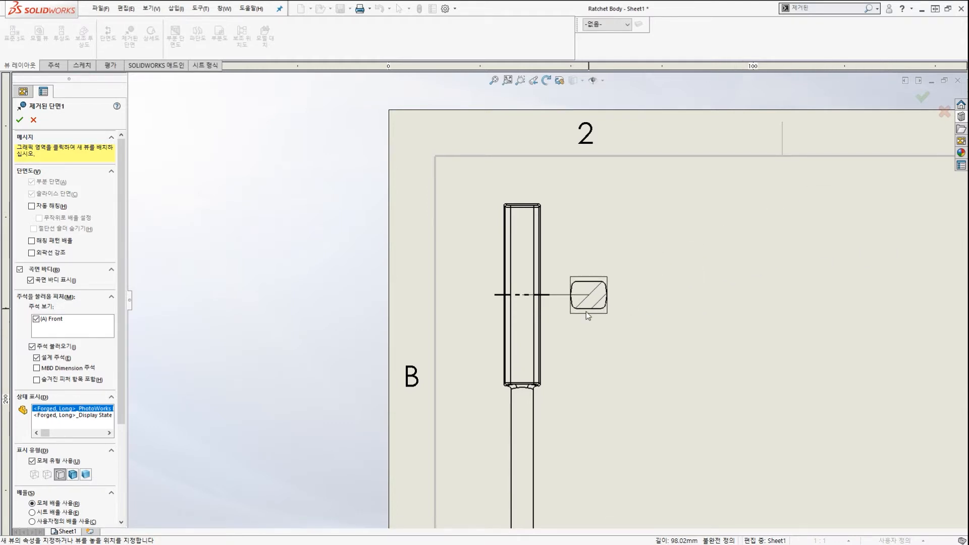
pyautogui.scroll(-2, 585, 311)
pyautogui.scroll(2, 583, 309)
pyautogui.scroll(-1, 581, 303)
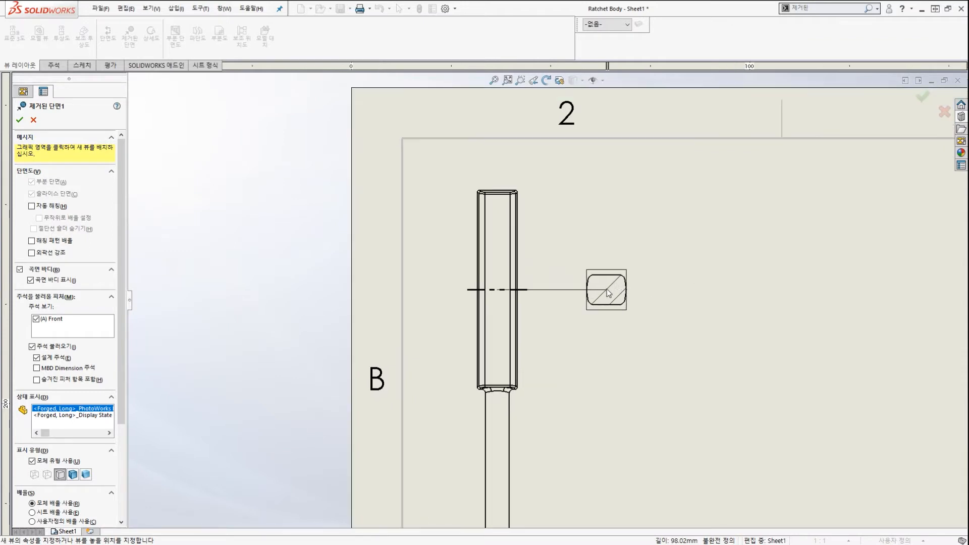
pyautogui.scroll(2, 606, 298)
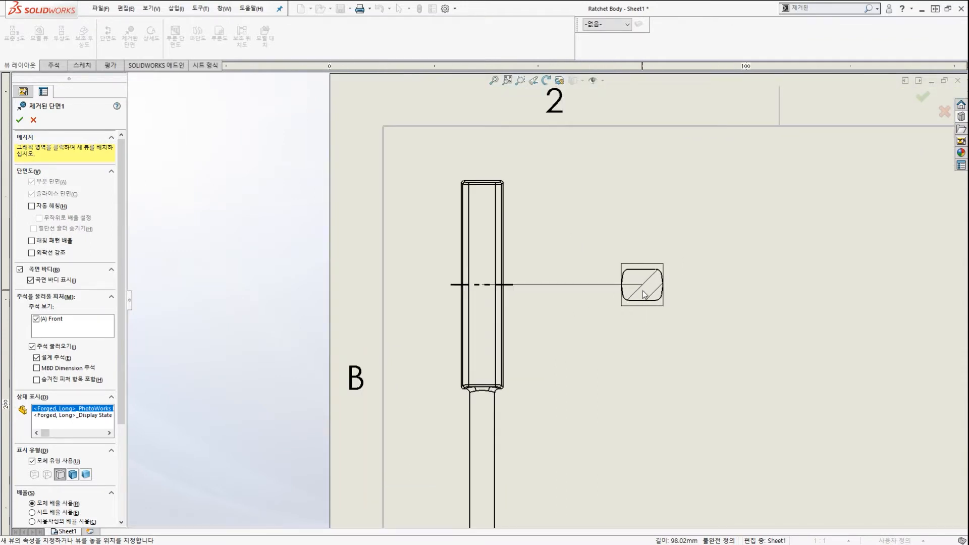
pyautogui.click(644, 295)
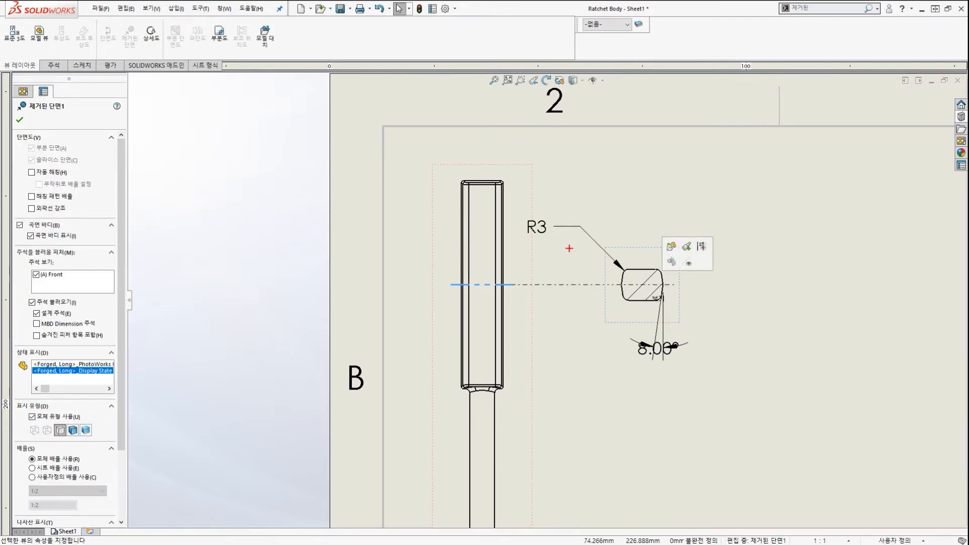
# Finish Removed Section1 and deselect so it appears under Sheet1 in the FeatureManager tree.
pyautogui.moveTo(569, 249); pyautogui.dragTo(568, 249)
pyautogui.moveTo(670, 380); pyautogui.dragTo(679, 353)
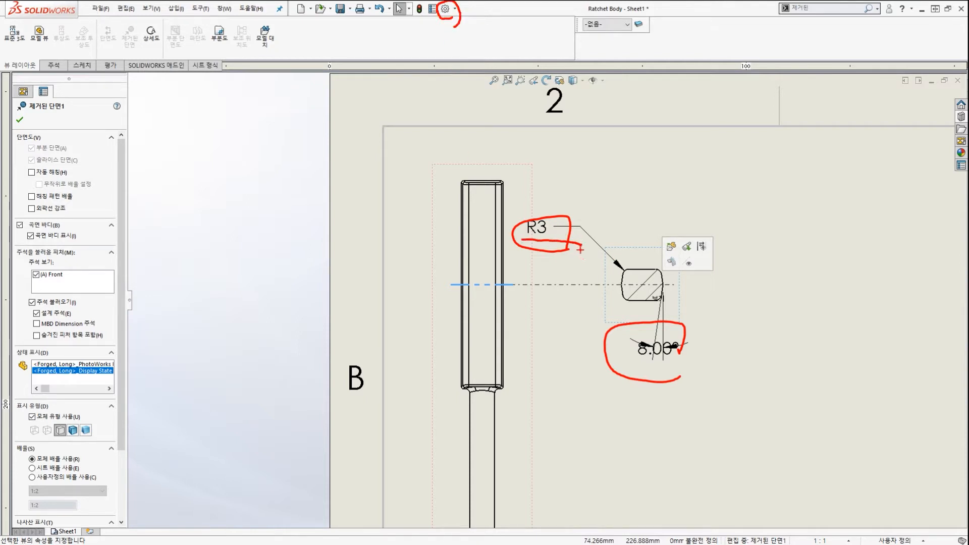
pyautogui.press('Escape')
pyautogui.scroll(3, 593, 267)
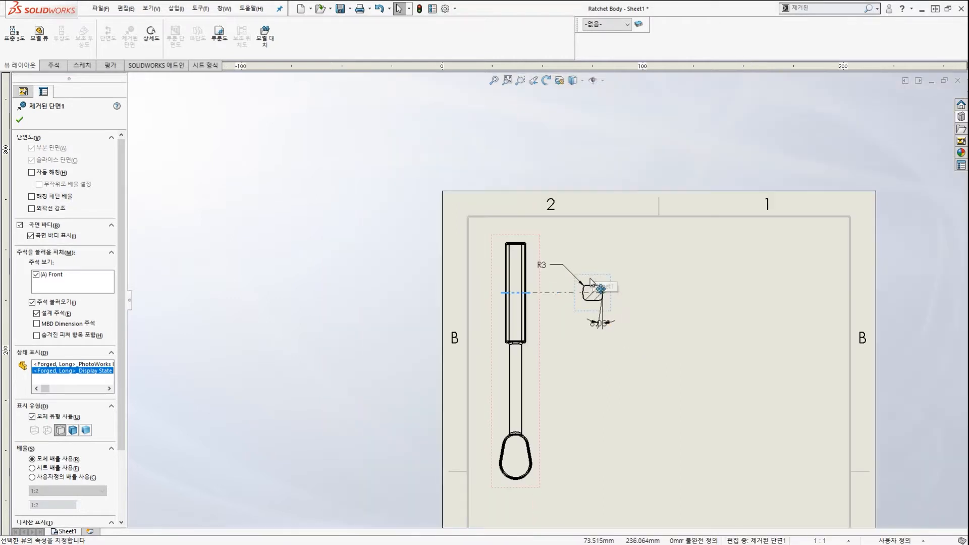
pyautogui.scroll(-2, 553, 373)
pyautogui.scroll(-2, 553, 370)
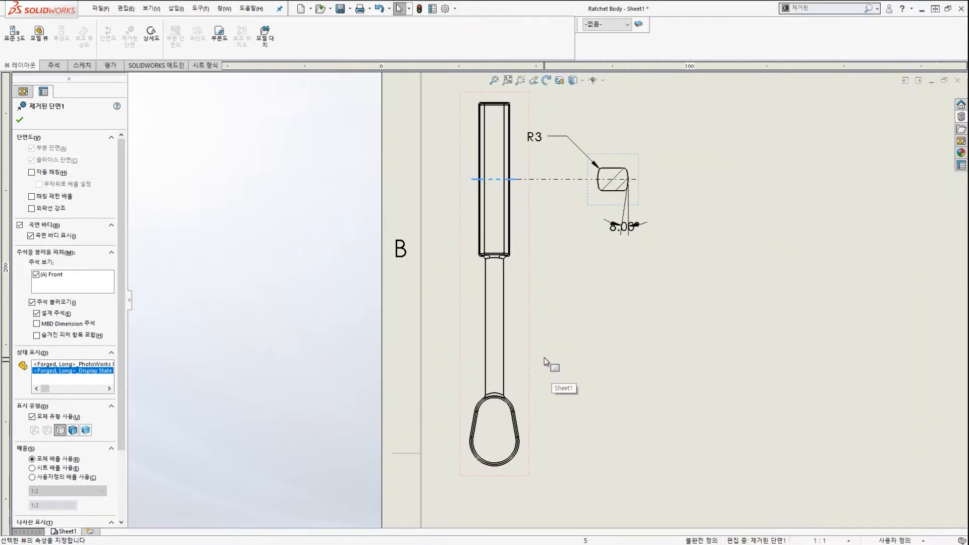
pyautogui.scroll(1, 552, 356)
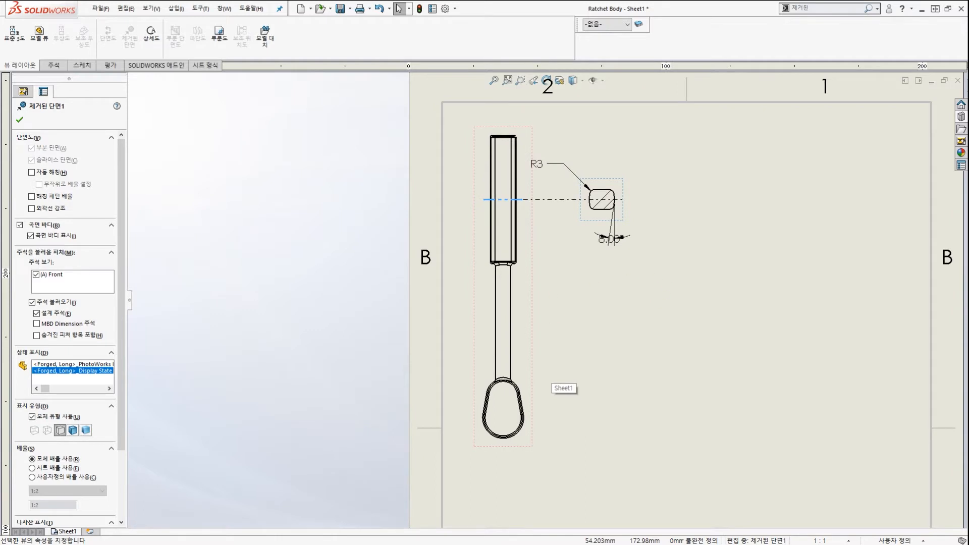
pyautogui.moveTo(566, 320)
pyautogui.mouseDown()
pyautogui.moveTo(753, 216)
pyautogui.moveTo(730, 217)
pyautogui.mouseUp()
pyautogui.press('Escape')
pyautogui.scroll(-3, 520, 343)
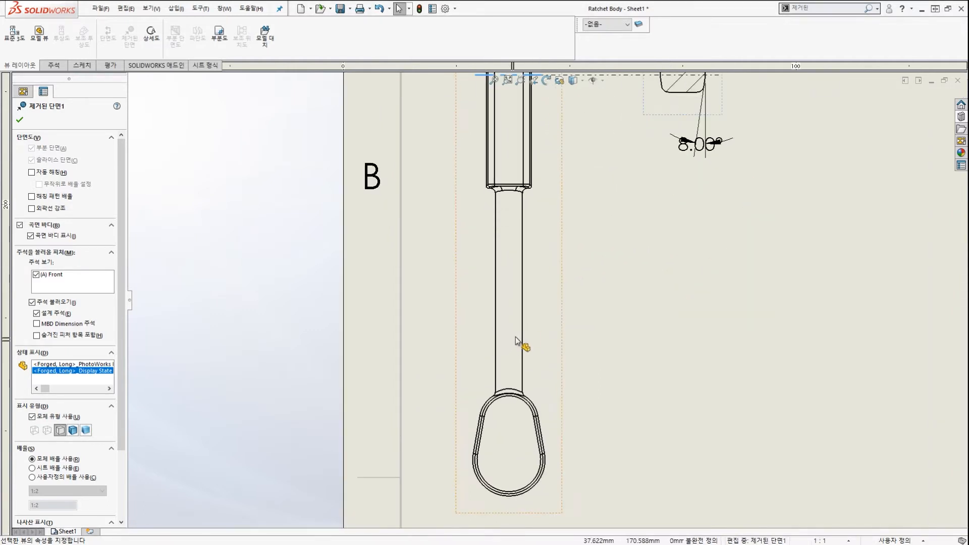
pyautogui.click(497, 310)
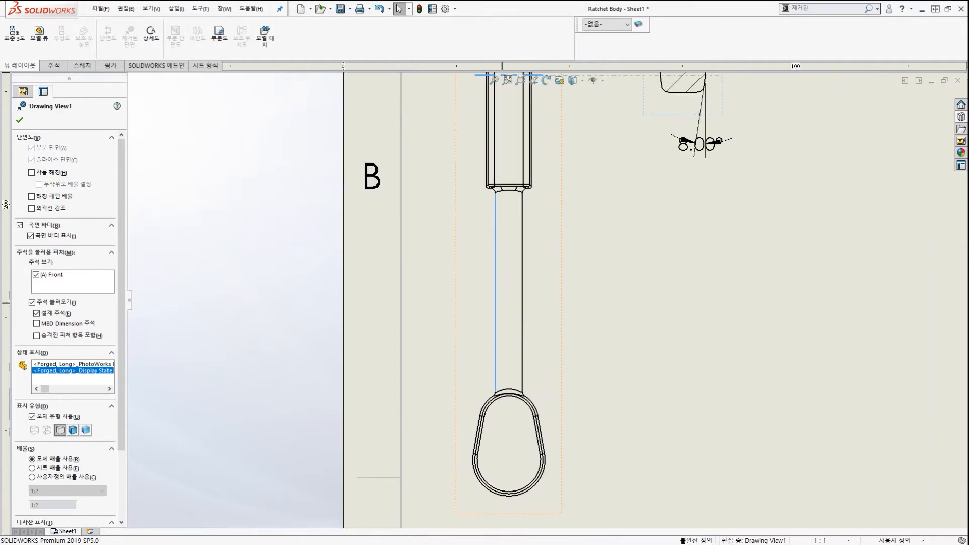
pyautogui.click(524, 303)
pyautogui.click(523, 301)
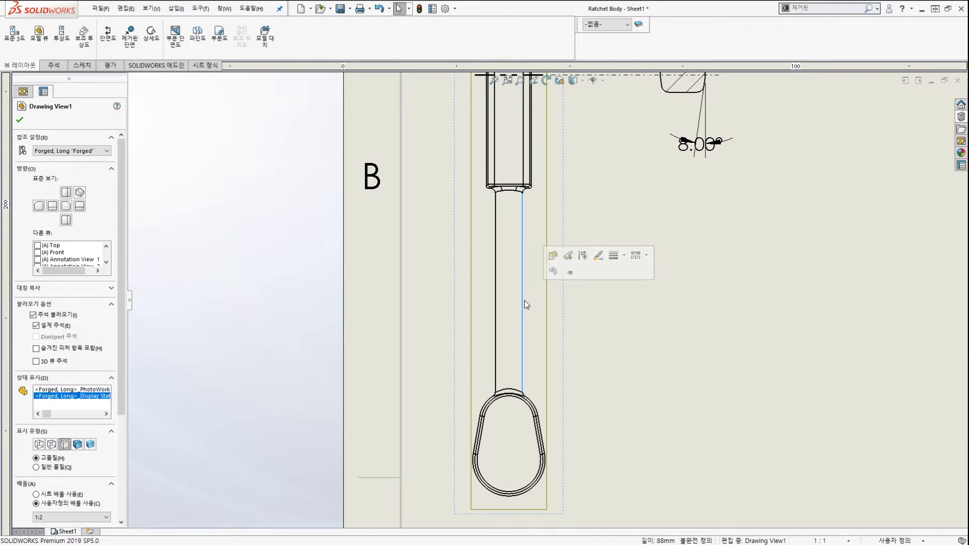
pyautogui.click(272, 182)
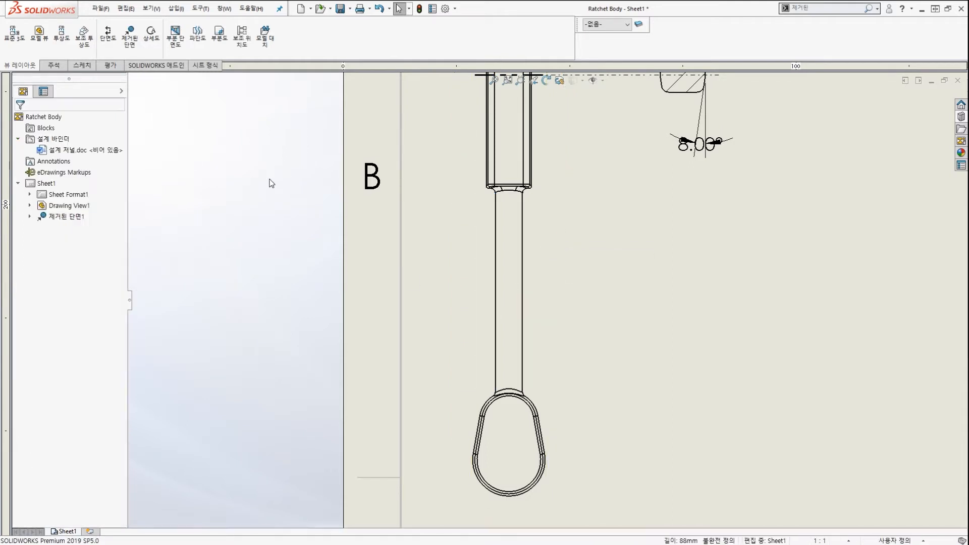
# Start a second removed section, picking both shaft edges and placing a cutting line across it.
pyautogui.click(126, 43)
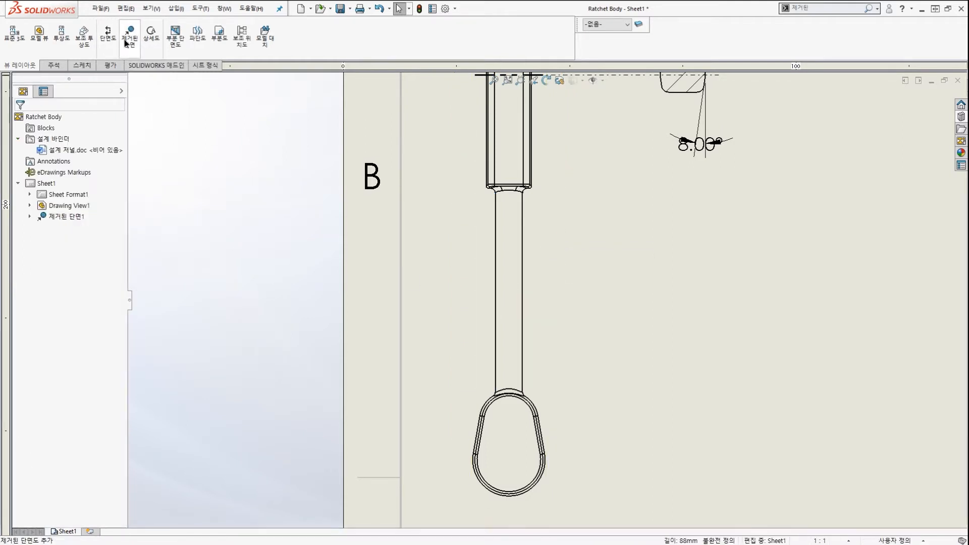
pyautogui.click(496, 285)
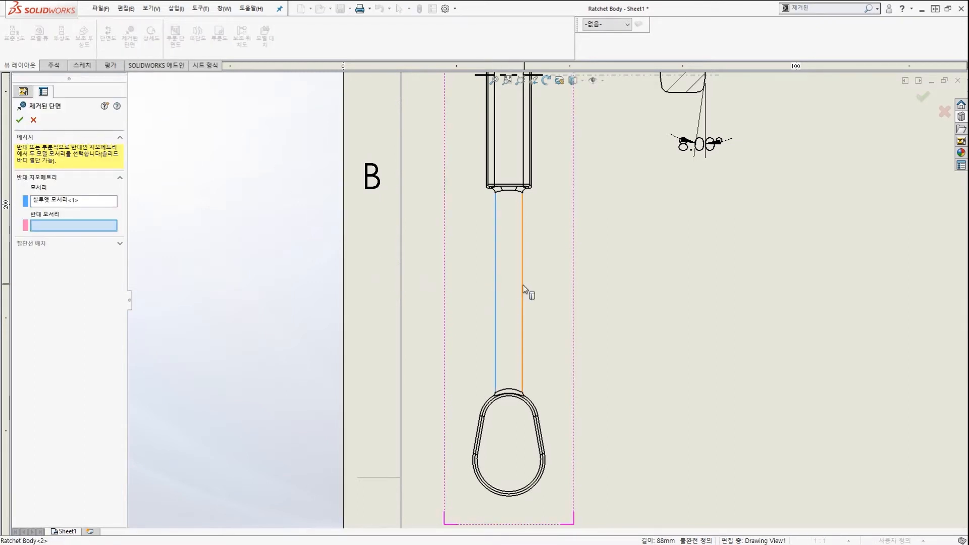
pyautogui.click(523, 285)
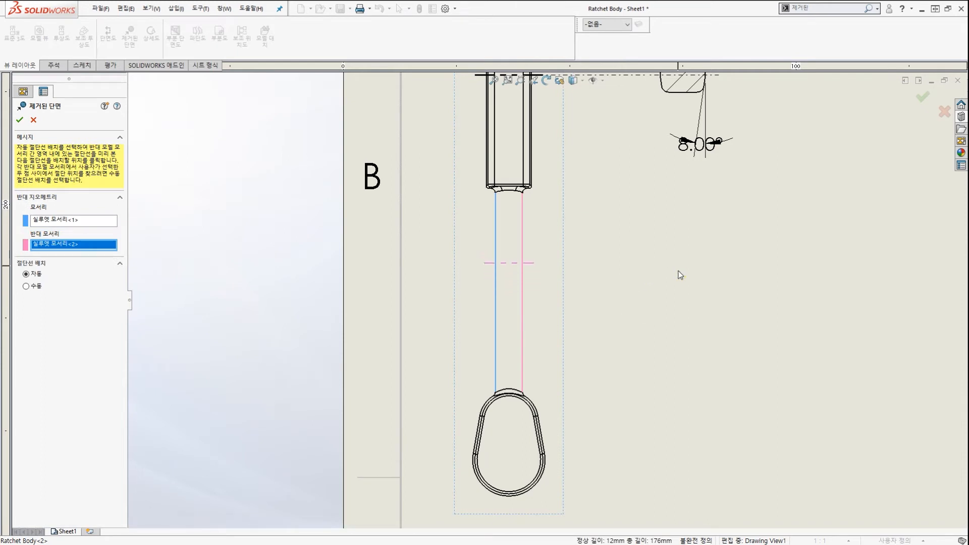
pyautogui.click(644, 289)
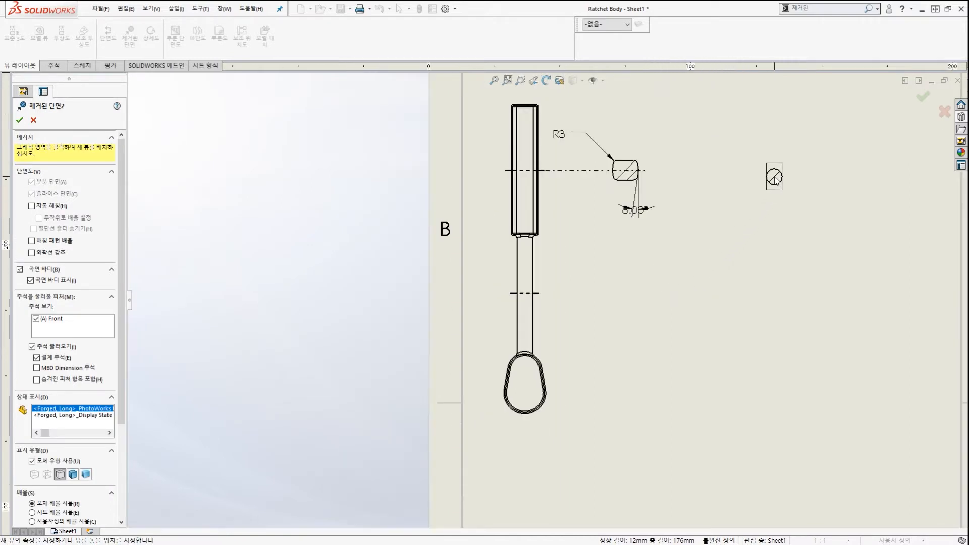
# Place the Ø12 circular section to the right of Removed Section1.
pyautogui.click(767, 172)
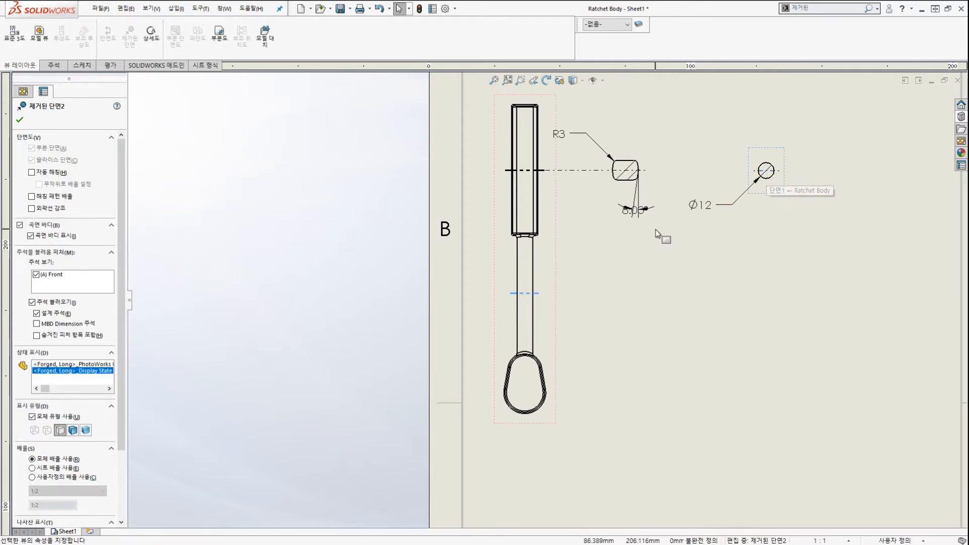
pyautogui.moveTo(615, 313); pyautogui.dragTo(614, 281)
pyautogui.moveTo(555, 310)
pyautogui.mouseDown()
pyautogui.moveTo(707, 190)
pyautogui.moveTo(704, 229)
pyautogui.mouseUp()
pyautogui.press('Escape')
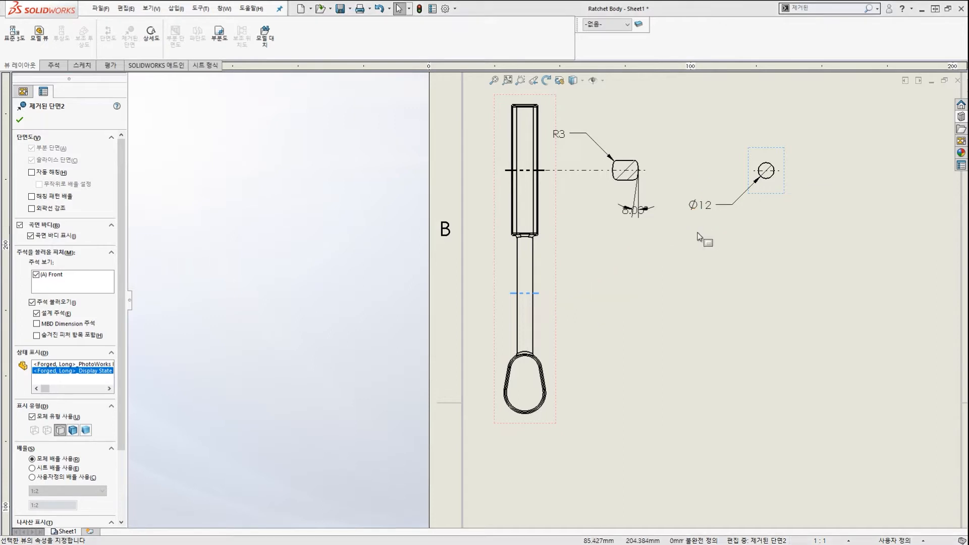
pyautogui.press('z')
pyautogui.press('z')
pyautogui.press('z')
pyautogui.scroll(-2, 686, 230)
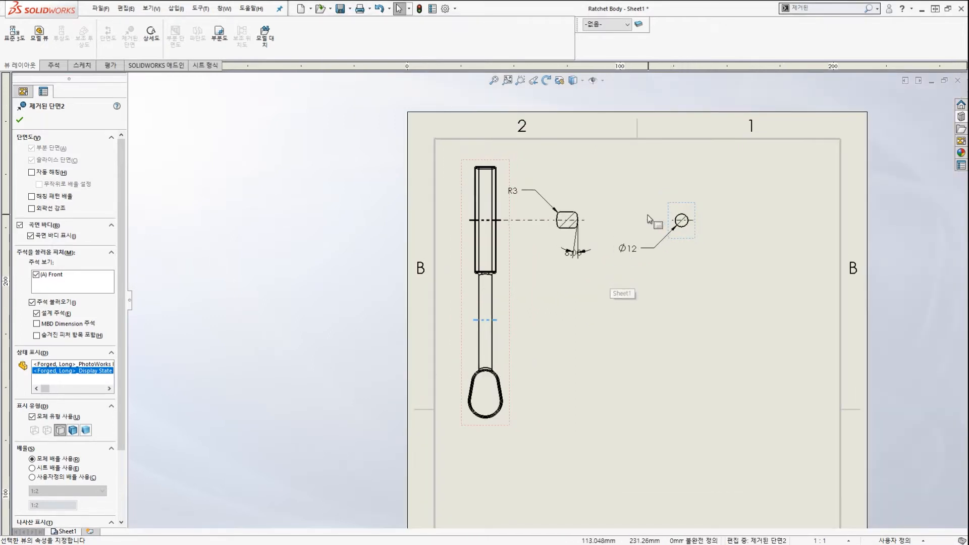
pyautogui.moveTo(690, 262)
pyautogui.mouseDown()
pyautogui.moveTo(705, 261)
pyautogui.moveTo(690, 221)
pyautogui.mouseUp()
pyautogui.moveTo(634, 258)
pyautogui.mouseDown()
pyautogui.moveTo(523, 230)
pyautogui.moveTo(575, 256)
pyautogui.moveTo(562, 215)
pyautogui.mouseUp()
pyautogui.moveTo(488, 297); pyautogui.dragTo(544, 241)
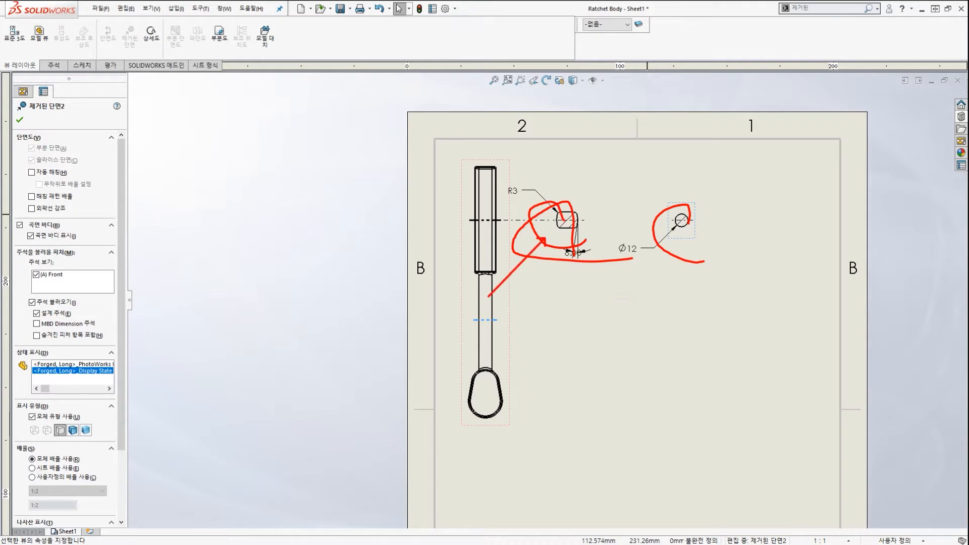
pyautogui.moveTo(555, 349)
pyautogui.mouseDown()
pyautogui.moveTo(605, 327)
pyautogui.moveTo(771, 375)
pyautogui.moveTo(730, 328)
pyautogui.moveTo(764, 380)
pyautogui.mouseUp()
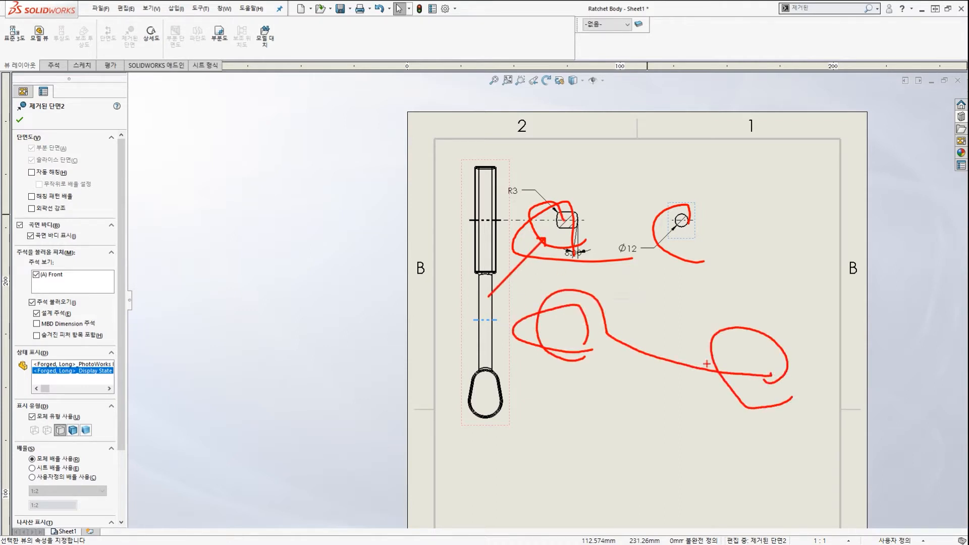
pyautogui.press('Escape')
# Finish the second removed section and close its properties.
pyautogui.click(540, 302)
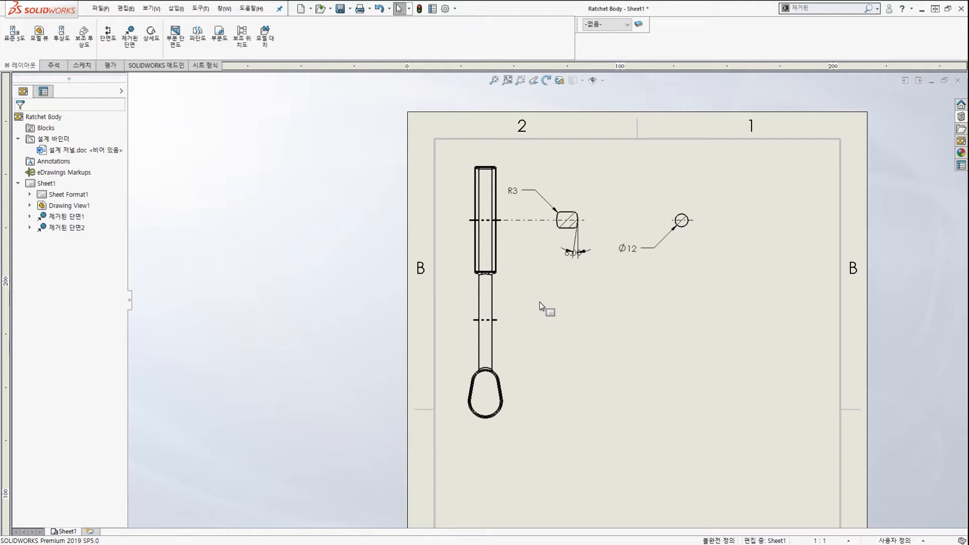
pyautogui.scroll(-1, 611, 300)
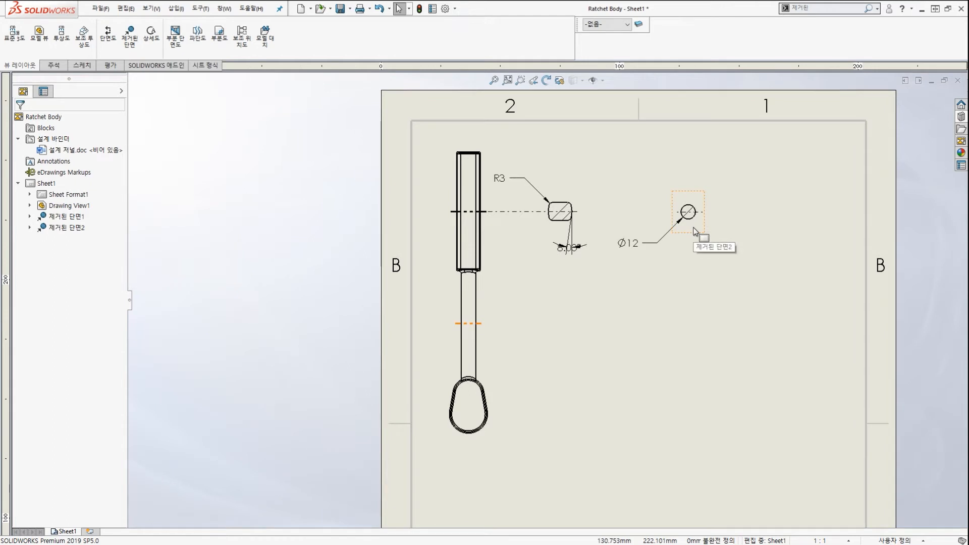
pyautogui.moveTo(714, 204); pyautogui.dragTo(704, 261)
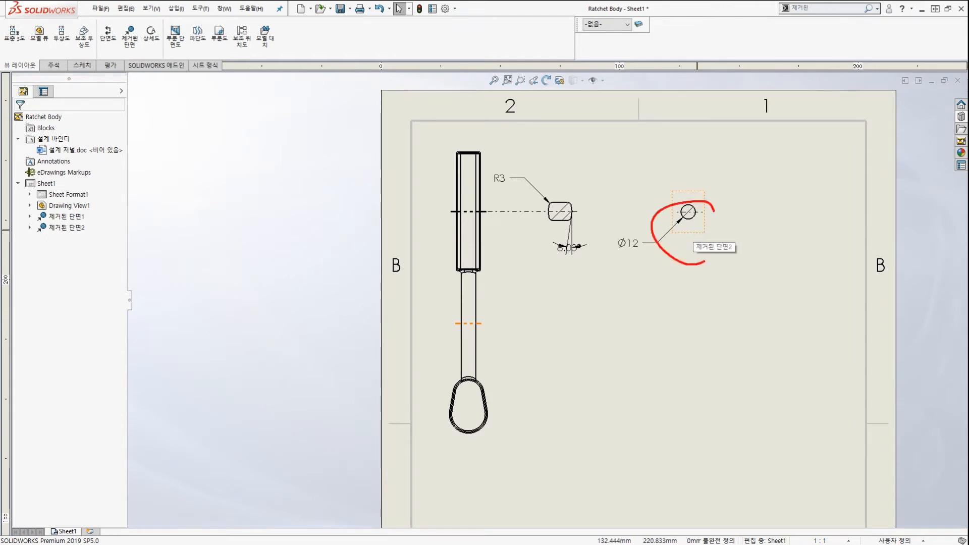
pyautogui.scroll(-1, 692, 246)
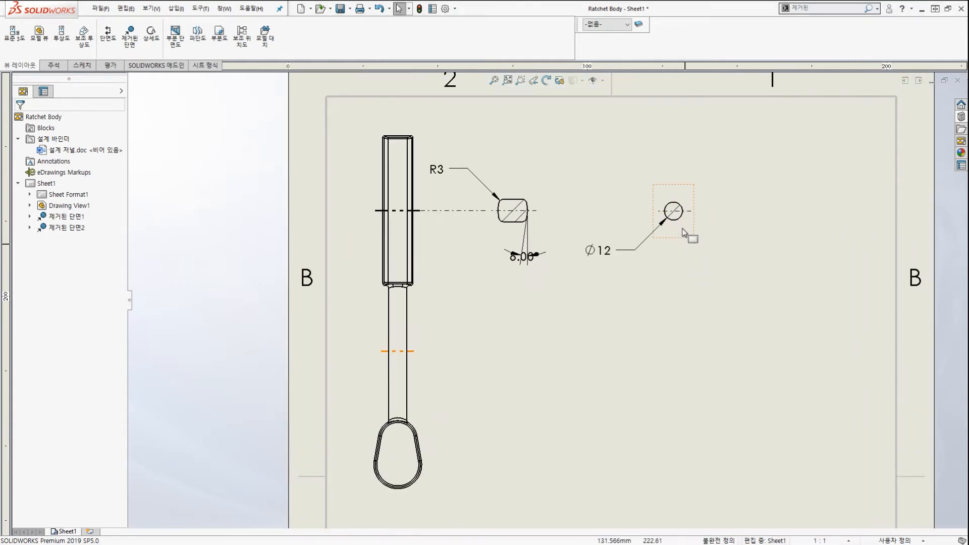
# Align the Ø12 section horizontally by origin with Drawing View1.
pyautogui.click(681, 227)
pyautogui.rightClick(681, 229)
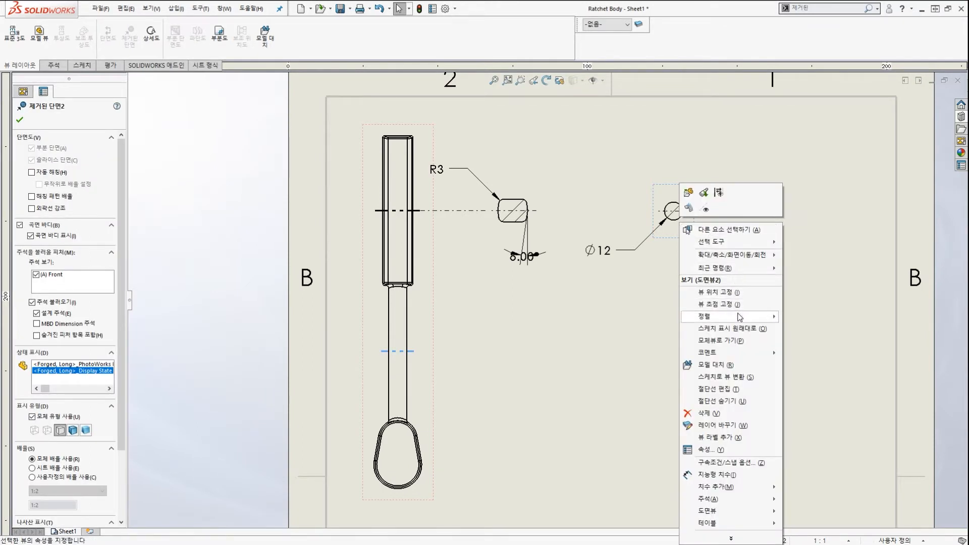
pyautogui.moveTo(740, 317)
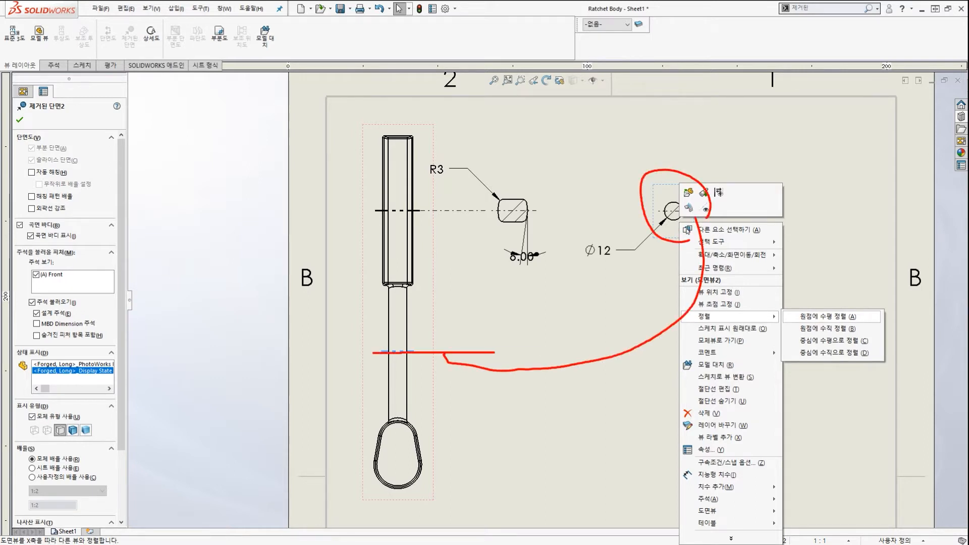
pyautogui.moveTo(494, 352); pyautogui.dragTo(556, 353)
pyautogui.press('Escape')
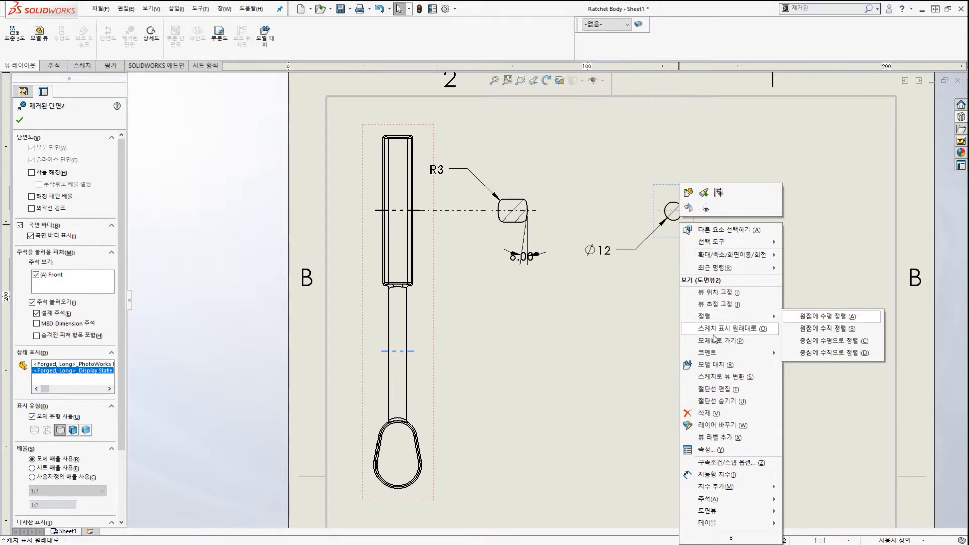
pyautogui.click(813, 319)
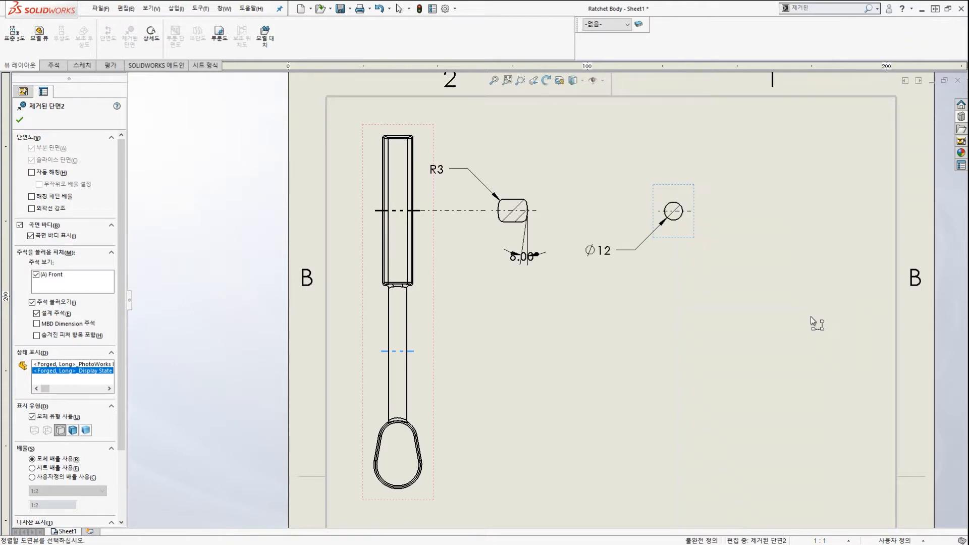
pyautogui.click(424, 377)
pyautogui.moveTo(684, 374)
pyautogui.mouseDown()
pyautogui.moveTo(697, 331)
pyautogui.moveTo(687, 362)
pyautogui.mouseUp()
pyautogui.moveTo(396, 354); pyautogui.dragTo(416, 355)
pyautogui.moveTo(461, 355); pyautogui.dragTo(489, 357)
pyautogui.moveTo(525, 353); pyautogui.dragTo(547, 352)
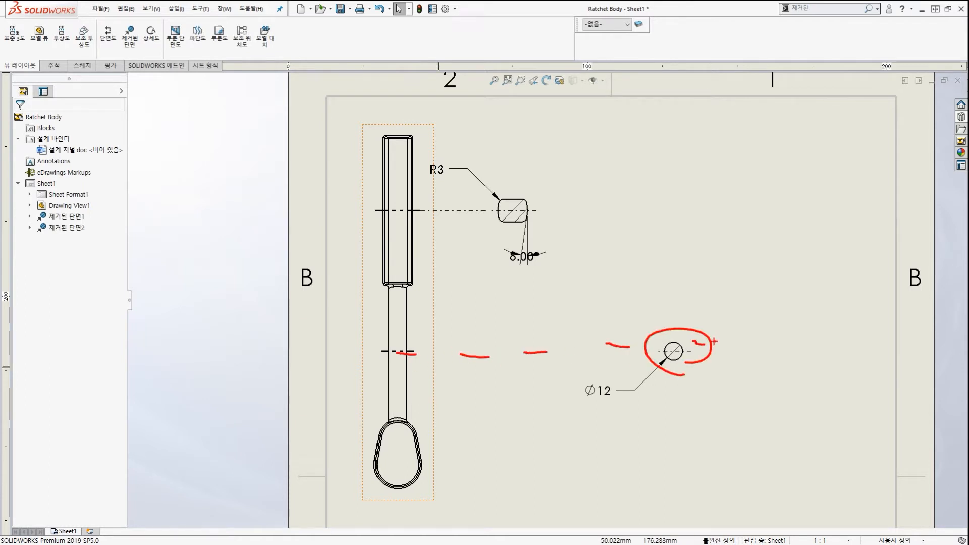
# Drag the Ø12 section left along its alignment, beneath the R3 section.
pyautogui.press('Escape')
pyautogui.moveTo(698, 337)
pyautogui.mouseDown()
pyautogui.moveTo(549, 337)
pyautogui.moveTo(631, 338)
pyautogui.moveTo(542, 327)
pyautogui.mouseUp()
pyautogui.scroll(2, 608, 347)
pyautogui.scroll(-1, 555, 345)
pyautogui.hotkey('ctrl', '2')
pyautogui.moveTo(545, 253)
pyautogui.mouseDown()
pyautogui.moveTo(462, 155)
pyautogui.moveTo(509, 211)
pyautogui.mouseUp()
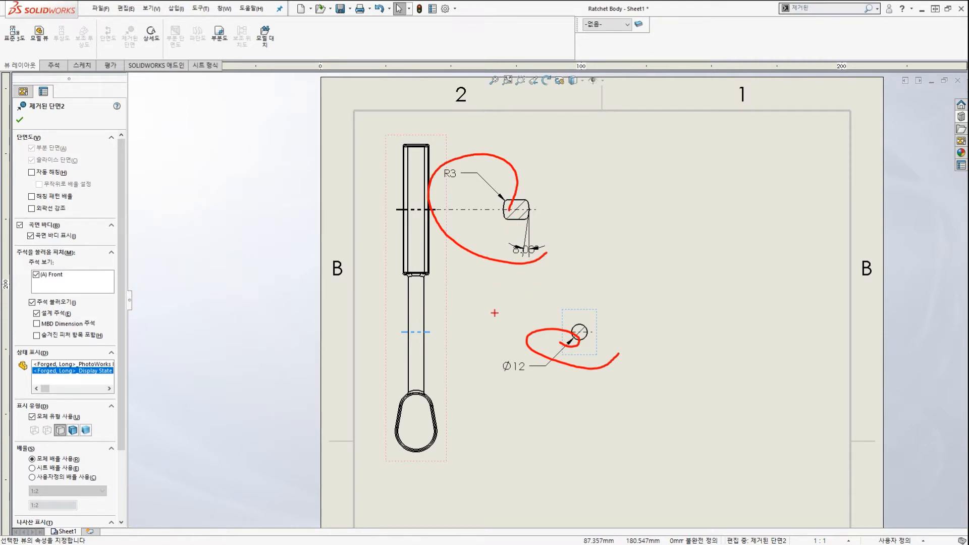
pyautogui.moveTo(467, 361)
pyautogui.mouseDown()
pyautogui.moveTo(406, 325)
pyautogui.moveTo(472, 344)
pyautogui.moveTo(451, 185)
pyautogui.mouseUp()
pyautogui.moveTo(473, 345); pyautogui.dragTo(602, 196)
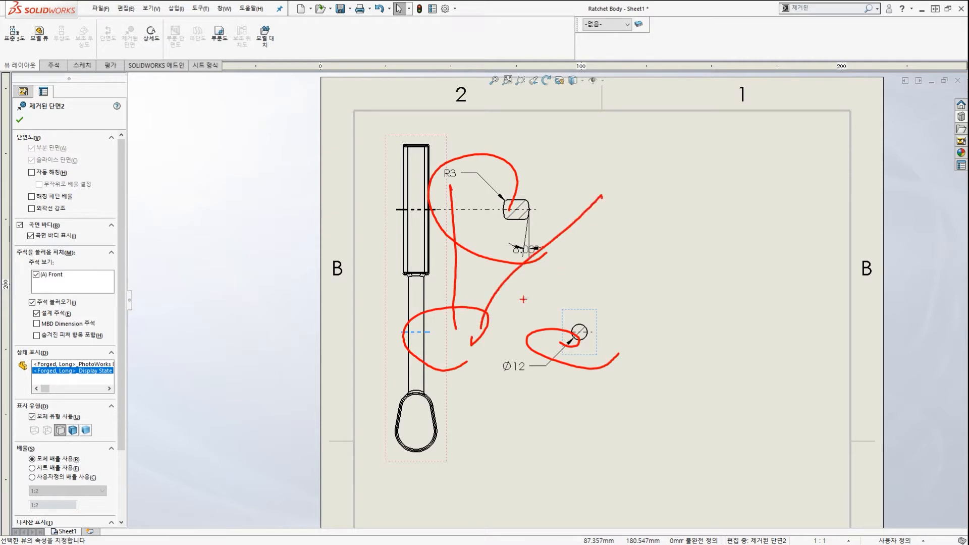
pyautogui.moveTo(482, 323); pyautogui.dragTo(660, 288)
pyautogui.moveTo(482, 349); pyautogui.dragTo(640, 359)
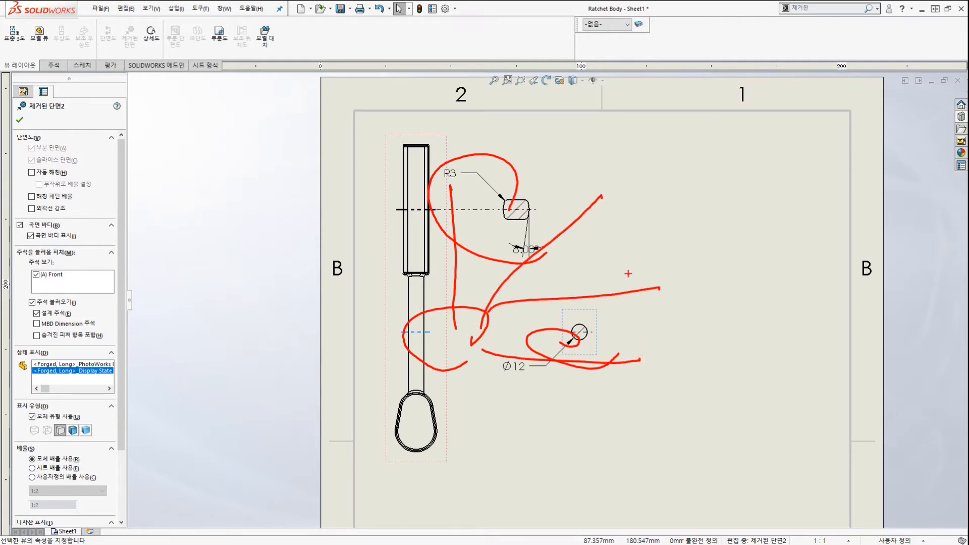
pyautogui.moveTo(456, 263)
pyautogui.mouseDown()
pyautogui.moveTo(434, 222)
pyautogui.moveTo(439, 261)
pyautogui.mouseUp()
pyautogui.moveTo(417, 229); pyautogui.dragTo(411, 87)
pyautogui.moveTo(425, 149); pyautogui.dragTo(554, 151)
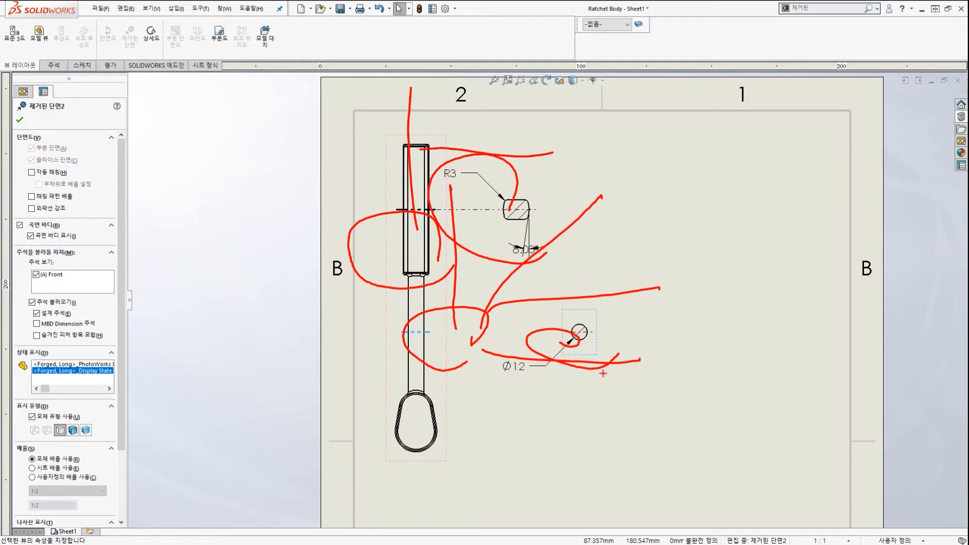
# Close the section's properties so Removed Section2 is listed under Sheet1.
pyautogui.press('Escape')
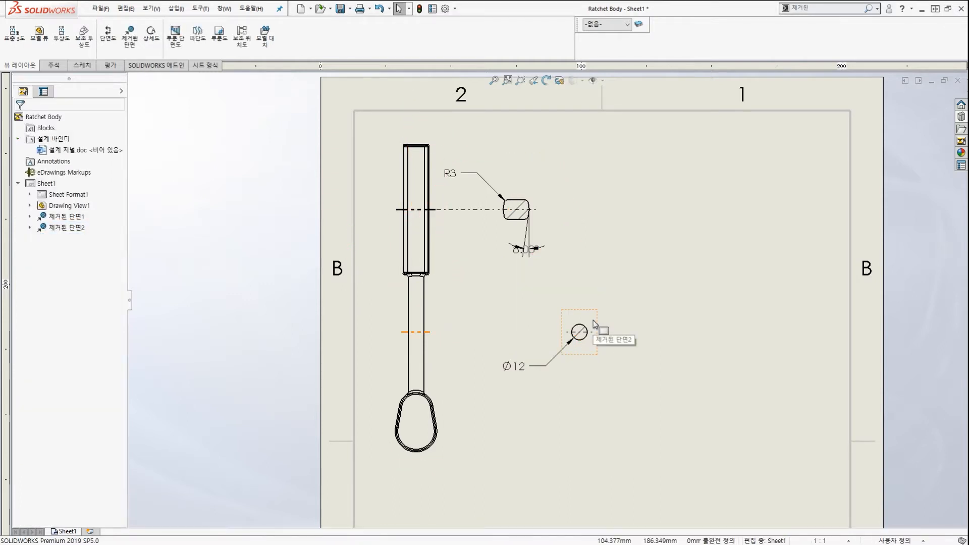
pyautogui.scroll(3, 617, 218)
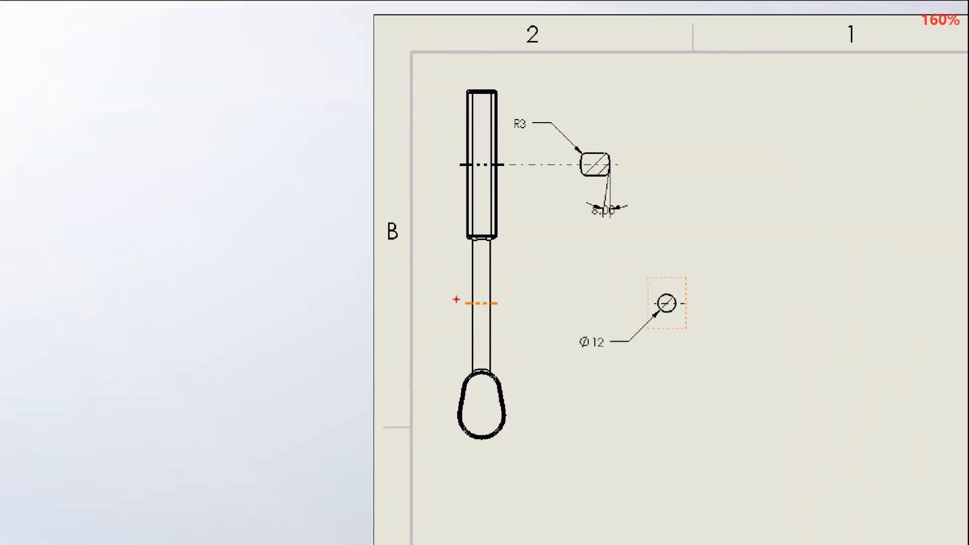
pyautogui.moveTo(469, 292); pyautogui.dragTo(516, 295)
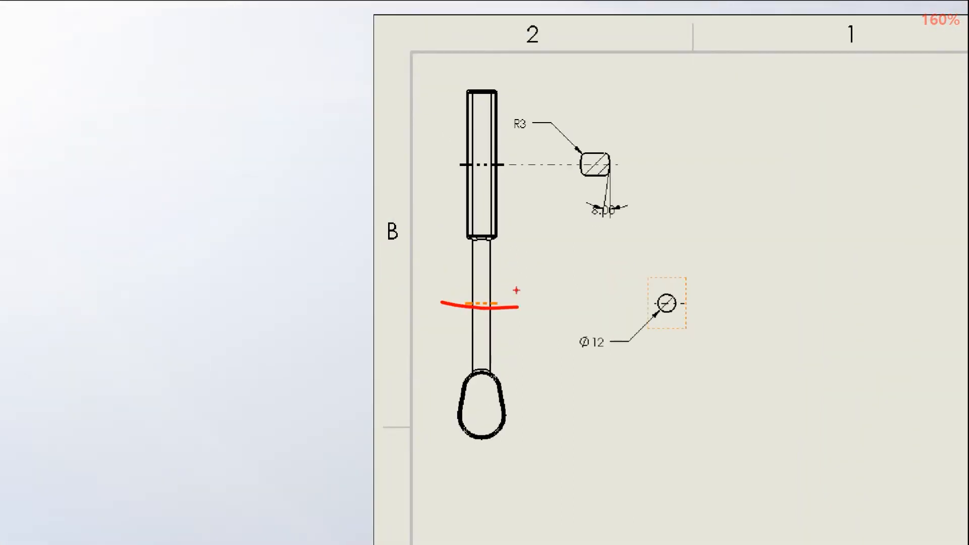
pyautogui.moveTo(453, 164); pyautogui.dragTo(516, 167)
pyautogui.scroll(3, 504, 435)
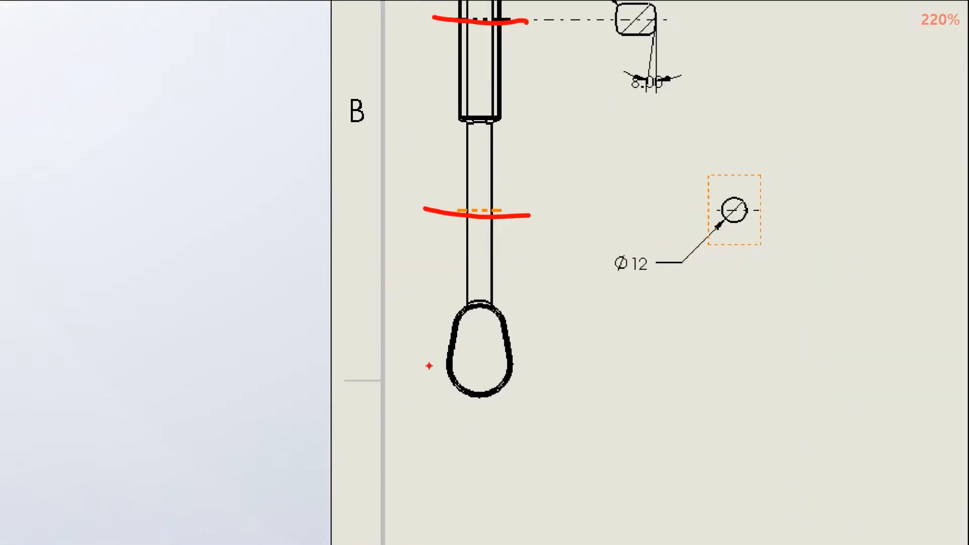
pyautogui.moveTo(445, 416); pyautogui.dragTo(448, 416)
pyautogui.moveTo(482, 417); pyautogui.dragTo(488, 418)
pyautogui.moveTo(511, 365); pyautogui.dragTo(540, 368)
# Launch the Section View command from the View Layout tab for the handle view.
pyautogui.moveTo(482, 302); pyautogui.dragTo(493, 414)
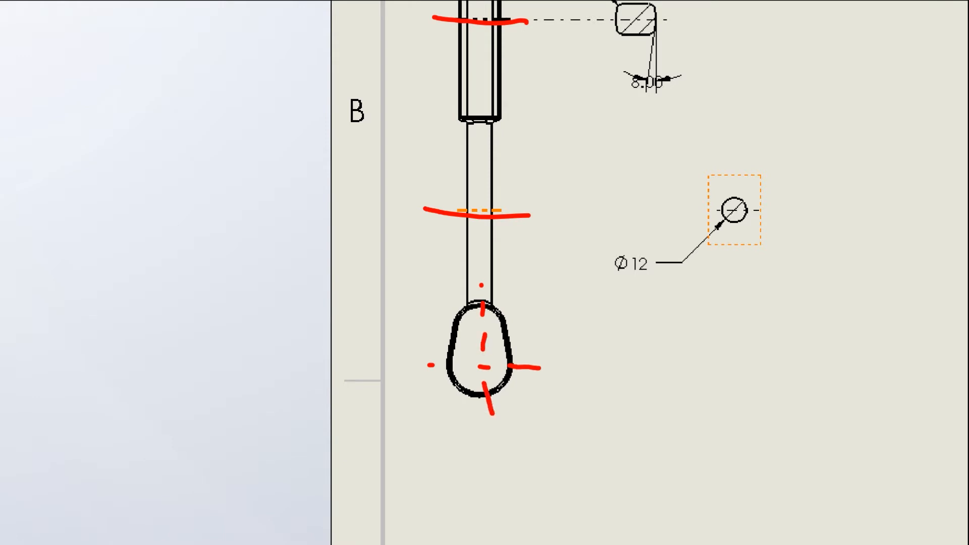
pyautogui.moveTo(423, 325); pyautogui.dragTo(516, 322)
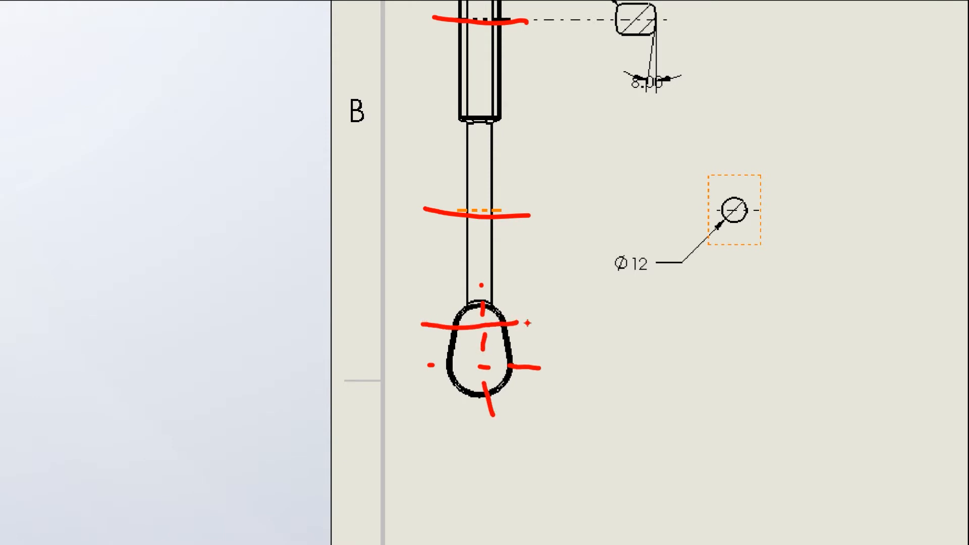
pyautogui.press('Escape')
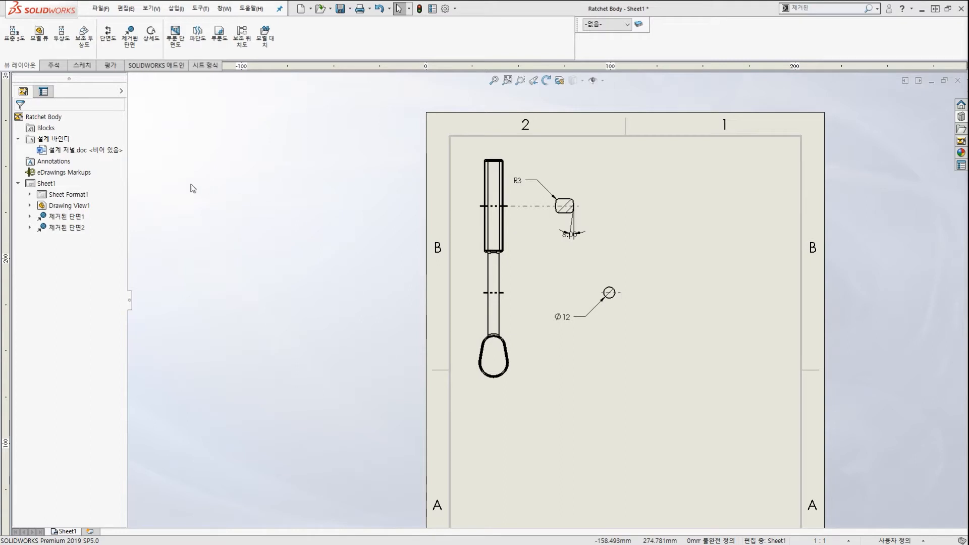
pyautogui.hotkey('ctrl', '2')
pyautogui.moveTo(86, 45)
pyautogui.mouseDown()
pyautogui.moveTo(129, 37)
pyautogui.moveTo(114, 60)
pyautogui.mouseUp()
pyautogui.moveTo(182, 136); pyautogui.dragTo(119, 50)
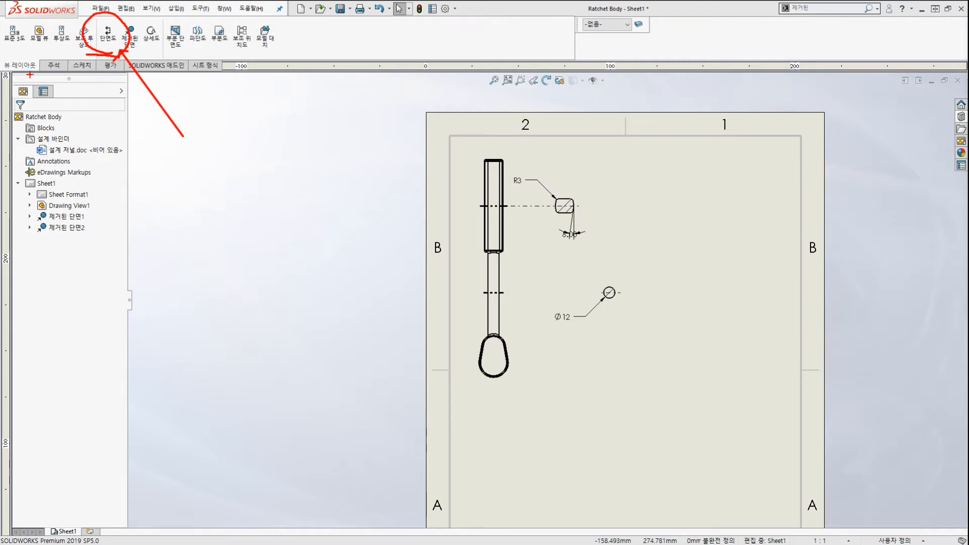
pyautogui.moveTo(27, 75); pyautogui.dragTo(39, 60)
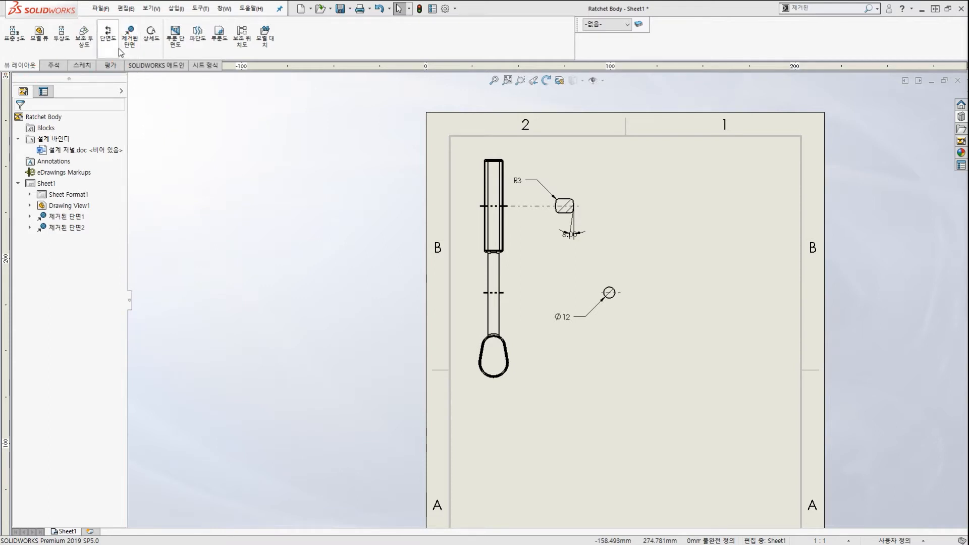
pyautogui.click(107, 32)
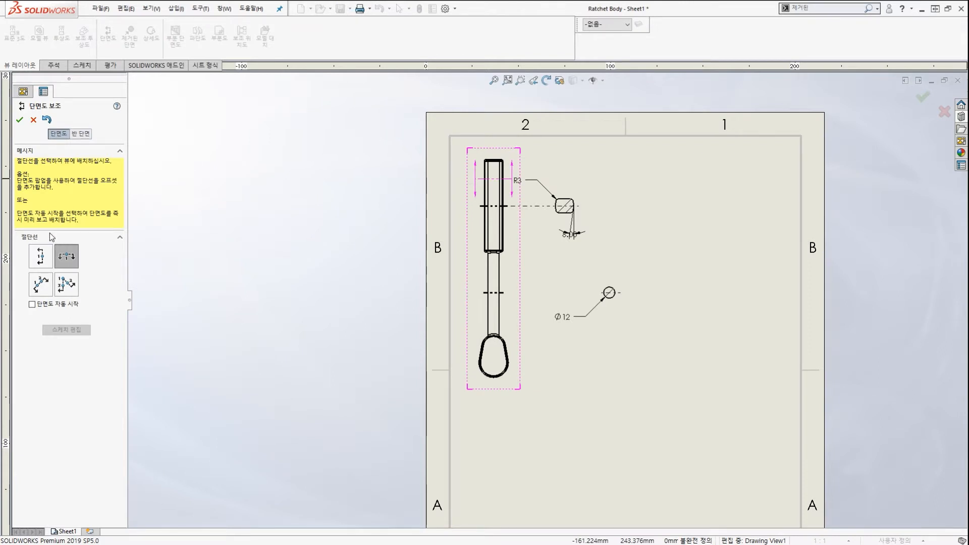
# Preview the vertical and horizontal cutting-line types on the handle view.
pyautogui.click(41, 255)
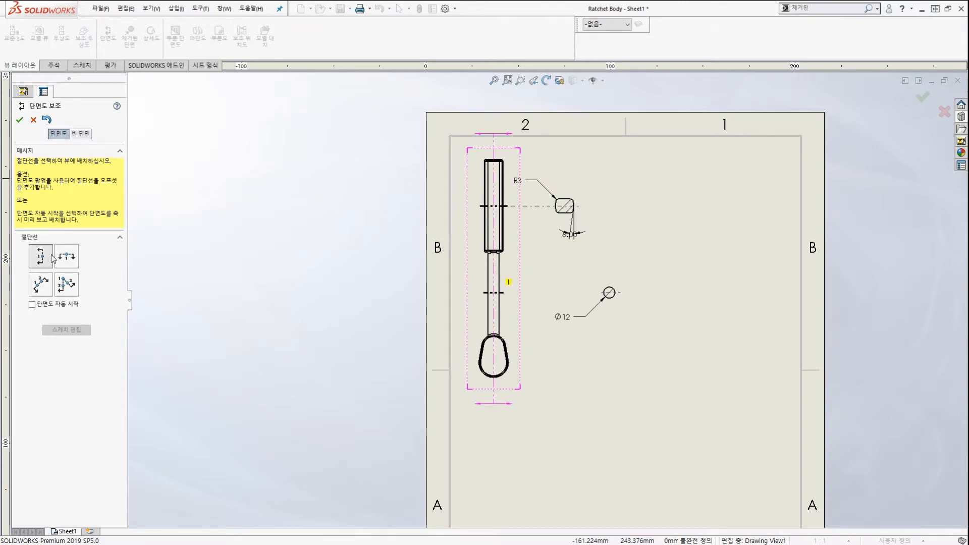
pyautogui.click(60, 254)
pyautogui.moveTo(531, 287)
pyautogui.mouseDown()
pyautogui.moveTo(428, 286)
pyautogui.moveTo(545, 274)
pyautogui.mouseUp()
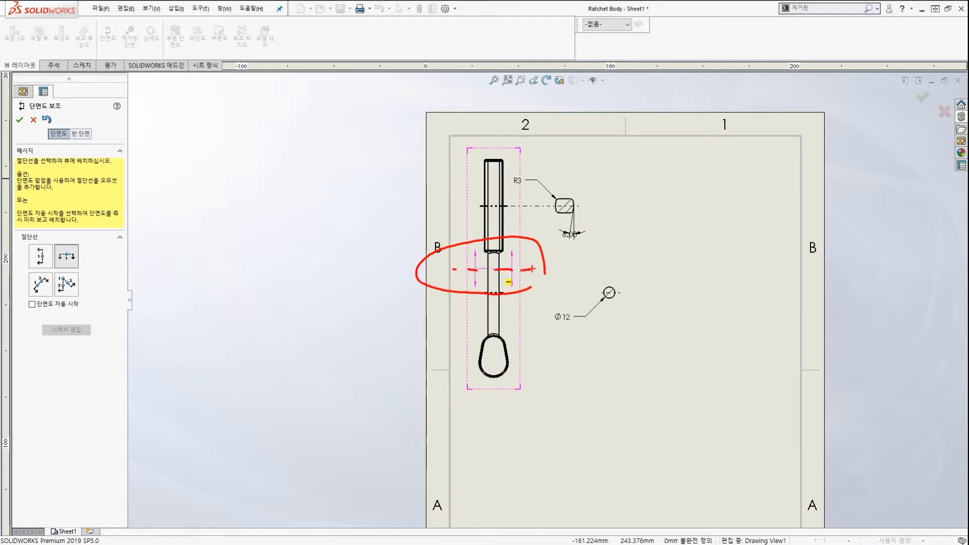
pyautogui.moveTo(511, 242); pyautogui.dragTo(520, 245)
pyautogui.press('Escape')
# Preview the auxiliary and aligned cutting lines, leaving Aligned selected.
pyautogui.click(43, 290)
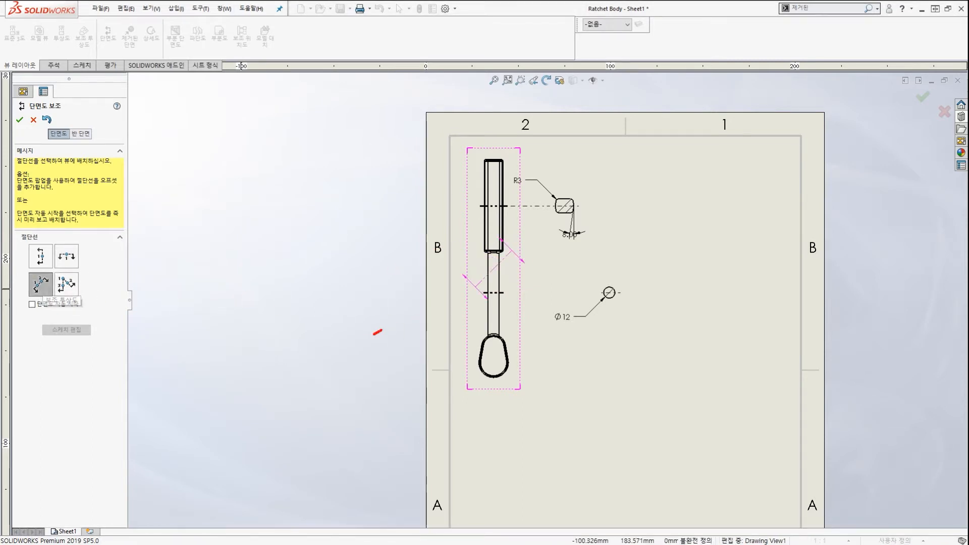
pyautogui.moveTo(381, 330); pyautogui.dragTo(544, 217)
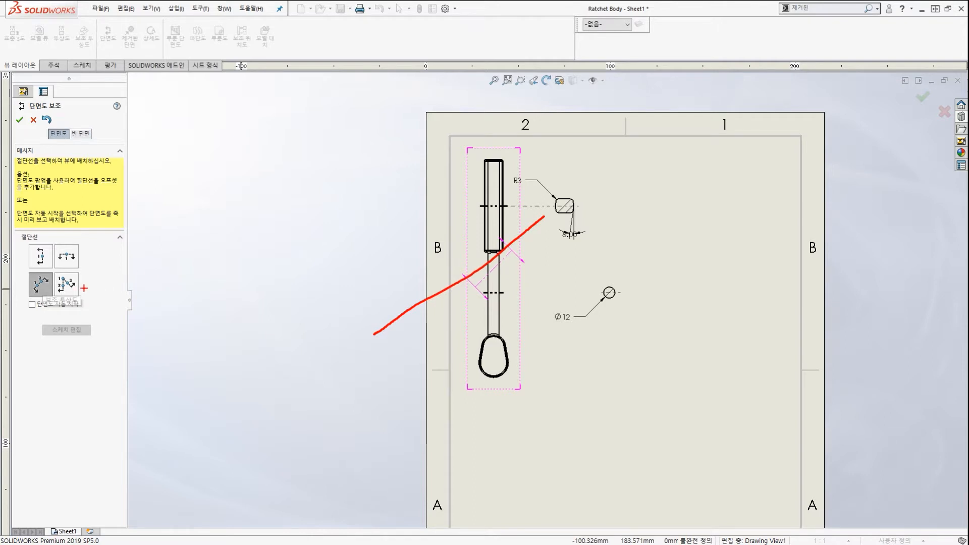
pyautogui.press('Escape')
pyautogui.click(65, 294)
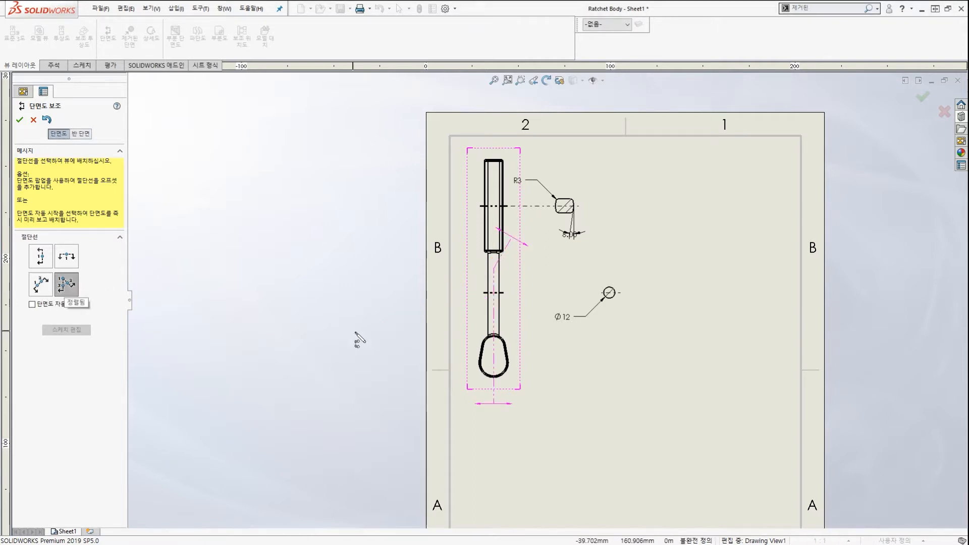
pyautogui.moveTo(443, 259)
pyautogui.mouseDown()
pyautogui.moveTo(515, 226)
pyautogui.moveTo(554, 254)
pyautogui.mouseUp()
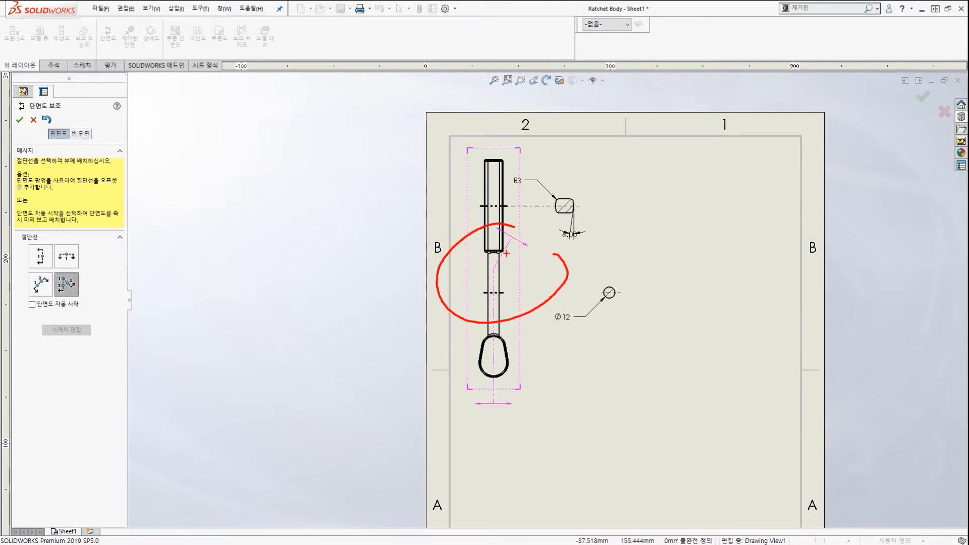
pyautogui.moveTo(585, 178)
pyautogui.mouseDown()
pyautogui.moveTo(494, 288)
pyautogui.moveTo(493, 387)
pyautogui.mouseUp()
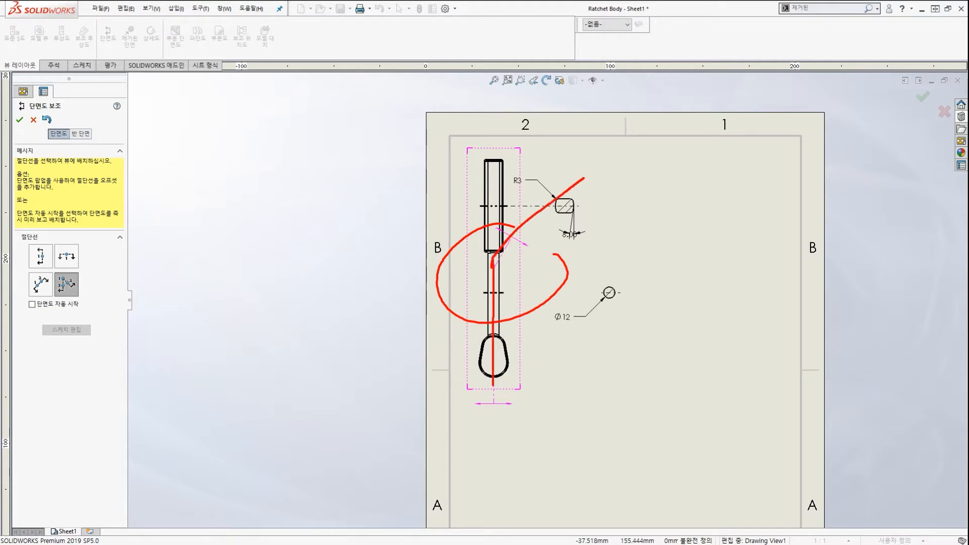
pyautogui.moveTo(344, 265)
pyautogui.mouseDown()
pyautogui.moveTo(478, 254)
pyautogui.moveTo(455, 233)
pyautogui.moveTo(472, 242)
pyautogui.mouseUp()
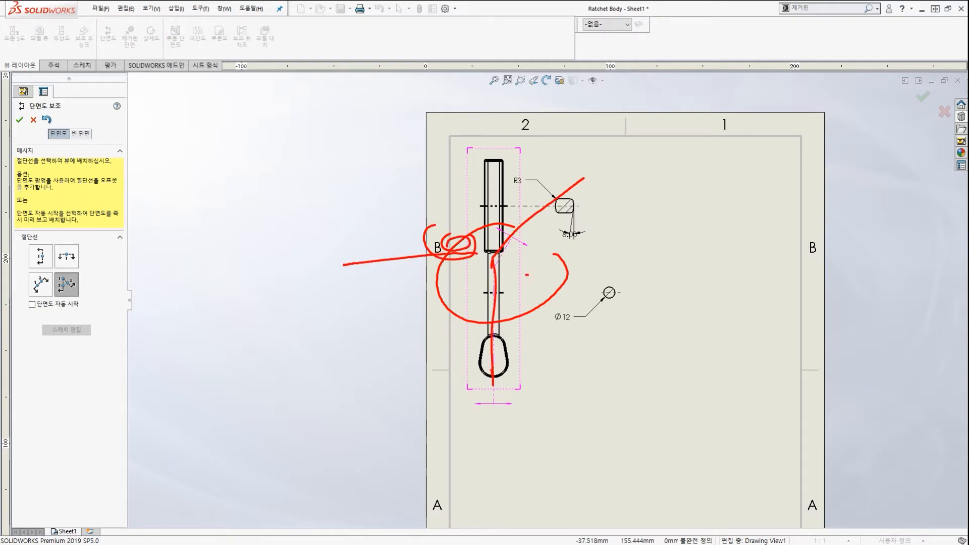
pyautogui.moveTo(527, 276); pyautogui.dragTo(545, 289)
pyautogui.moveTo(361, 253)
pyautogui.mouseDown()
pyautogui.moveTo(474, 252)
pyautogui.moveTo(582, 347)
pyautogui.mouseUp()
pyautogui.moveTo(740, 296)
pyautogui.mouseDown()
pyautogui.moveTo(743, 256)
pyautogui.moveTo(738, 280)
pyautogui.mouseUp()
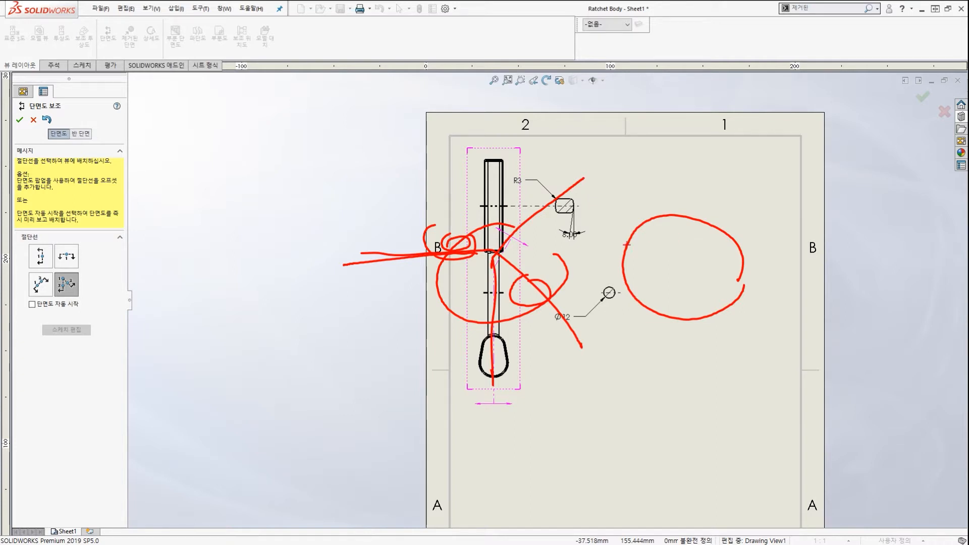
pyautogui.press('Escape')
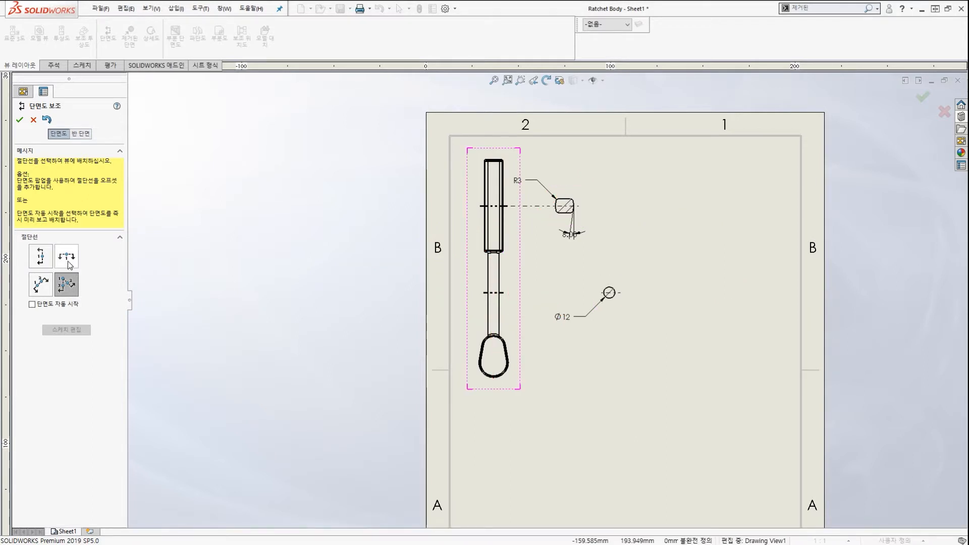
# Switch the section cutting-line type back to Horizontal.
pyautogui.click(69, 264)
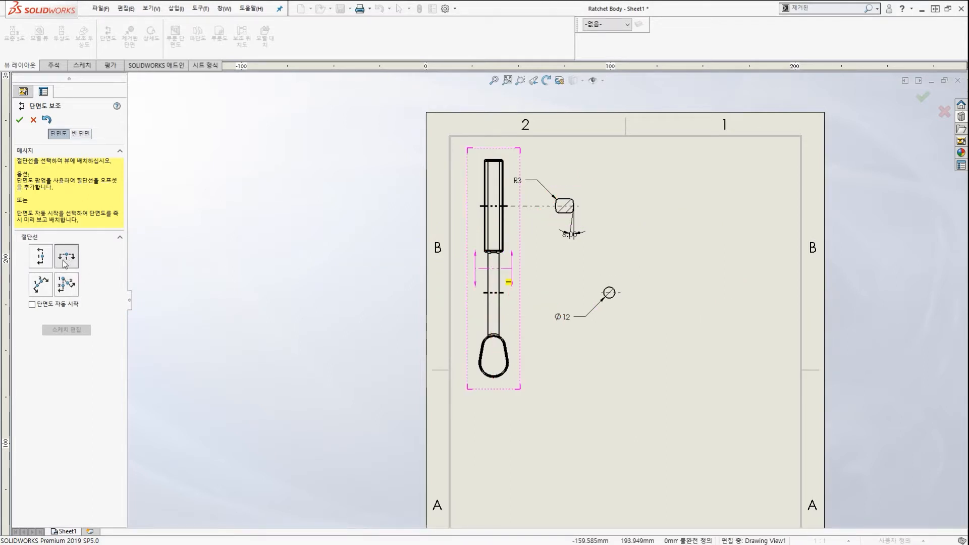
pyautogui.moveTo(79, 275)
pyautogui.mouseDown()
pyautogui.moveTo(89, 268)
pyautogui.moveTo(168, 314)
pyautogui.mouseUp()
pyautogui.press('Escape')
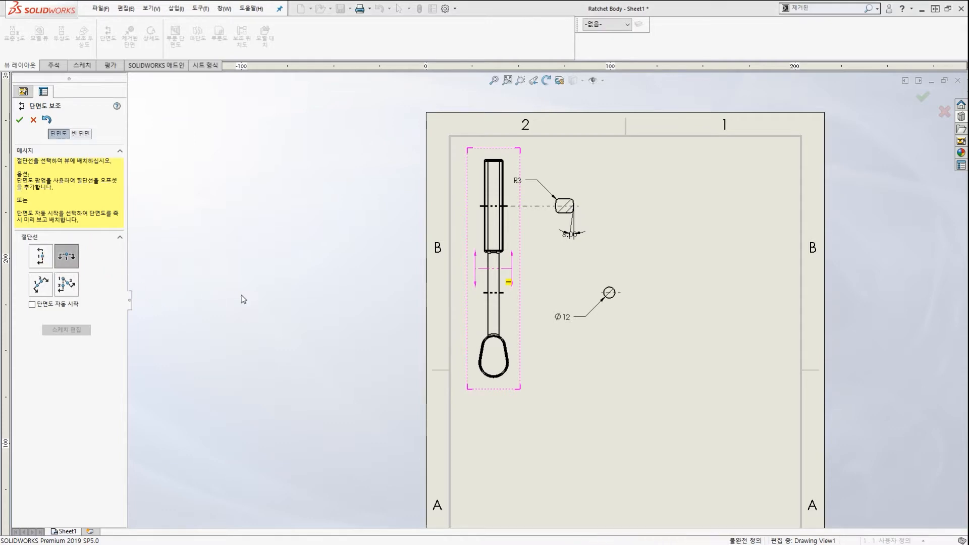
pyautogui.scroll(-2, 485, 378)
pyautogui.scroll(3, 506, 350)
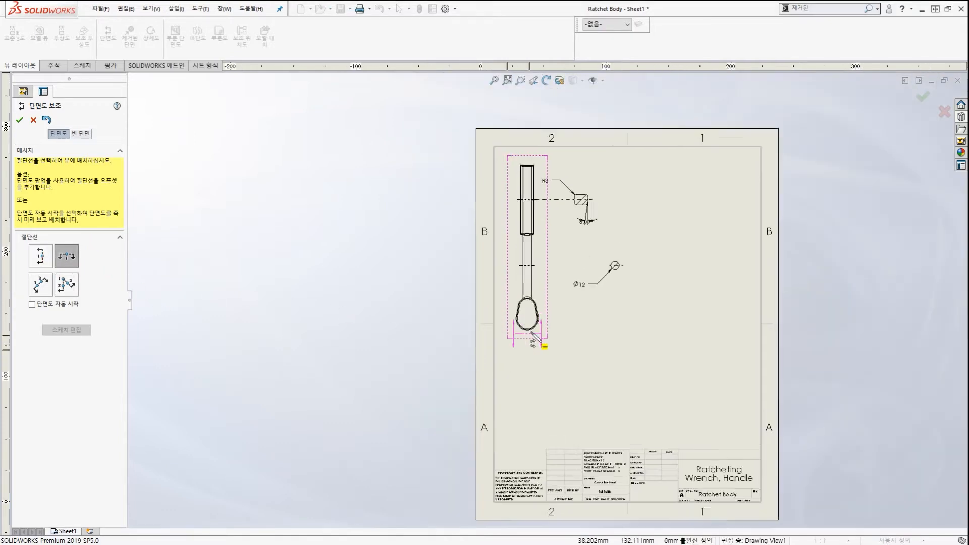
pyautogui.scroll(-5, 529, 334)
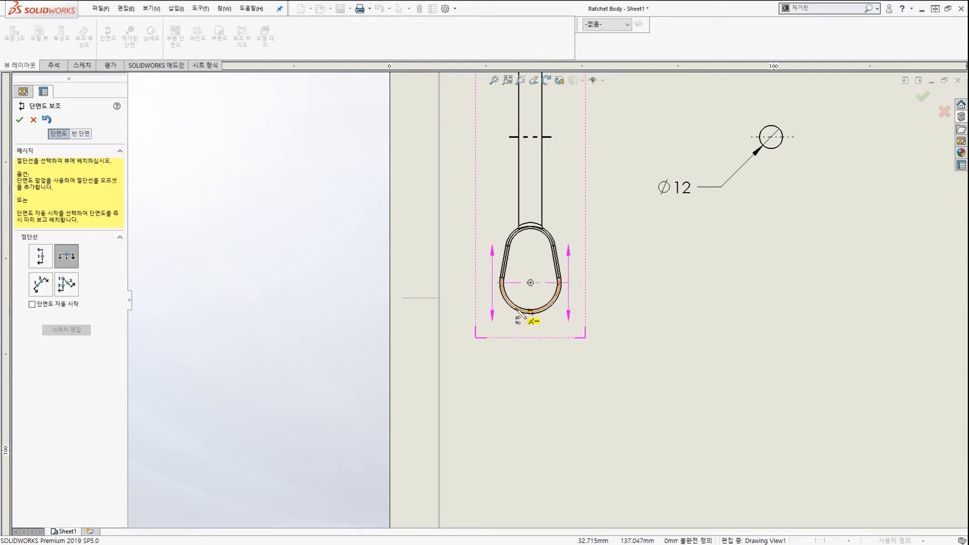
# Place the horizontal cutting line through the head's arc centre and confirm it as A-A.
pyautogui.click(520, 316)
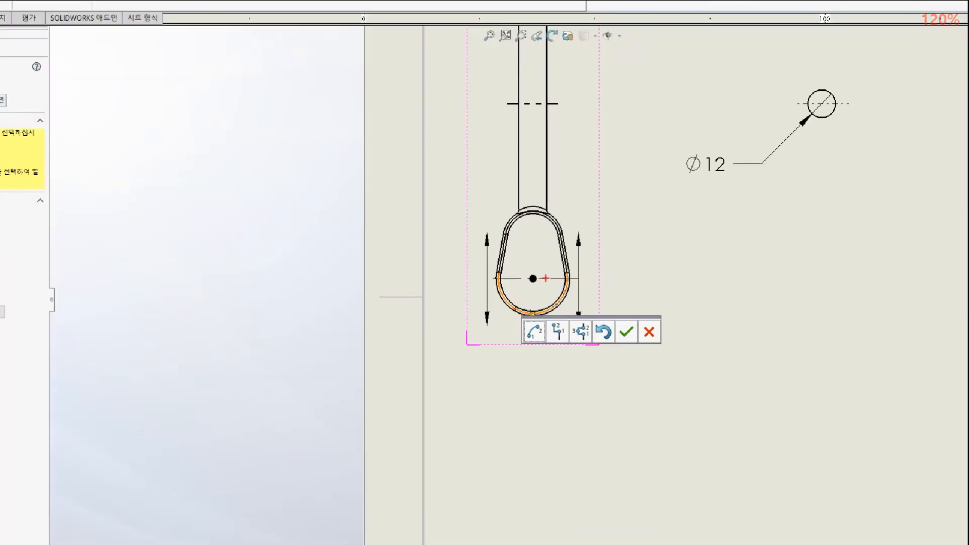
pyautogui.moveTo(537, 283)
pyautogui.mouseDown()
pyautogui.moveTo(539, 254)
pyautogui.moveTo(653, 203)
pyautogui.mouseUp()
pyautogui.moveTo(523, 218)
pyautogui.mouseDown()
pyautogui.moveTo(536, 146)
pyautogui.moveTo(659, 68)
pyautogui.mouseUp()
pyautogui.moveTo(591, 265)
pyautogui.mouseDown()
pyautogui.moveTo(547, 222)
pyautogui.moveTo(552, 259)
pyautogui.mouseUp()
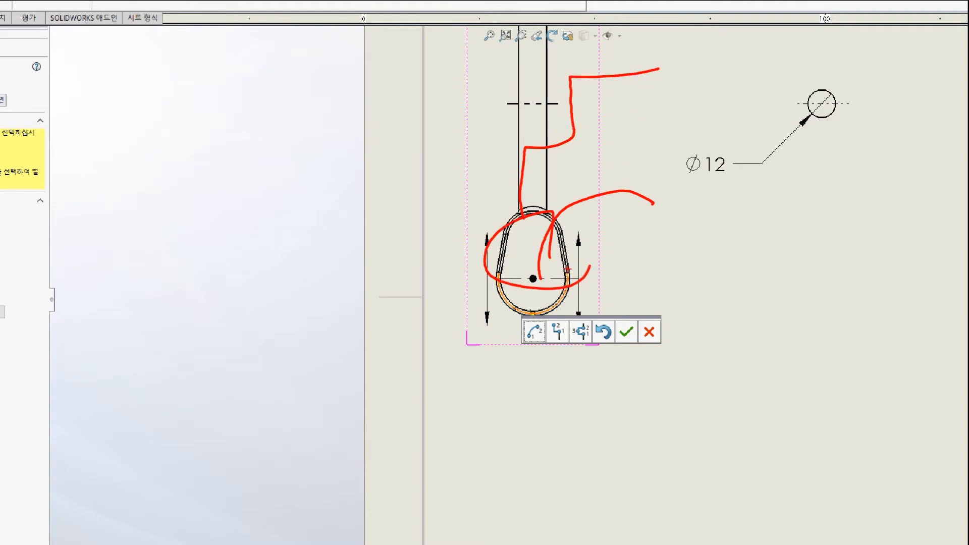
pyautogui.press('Escape')
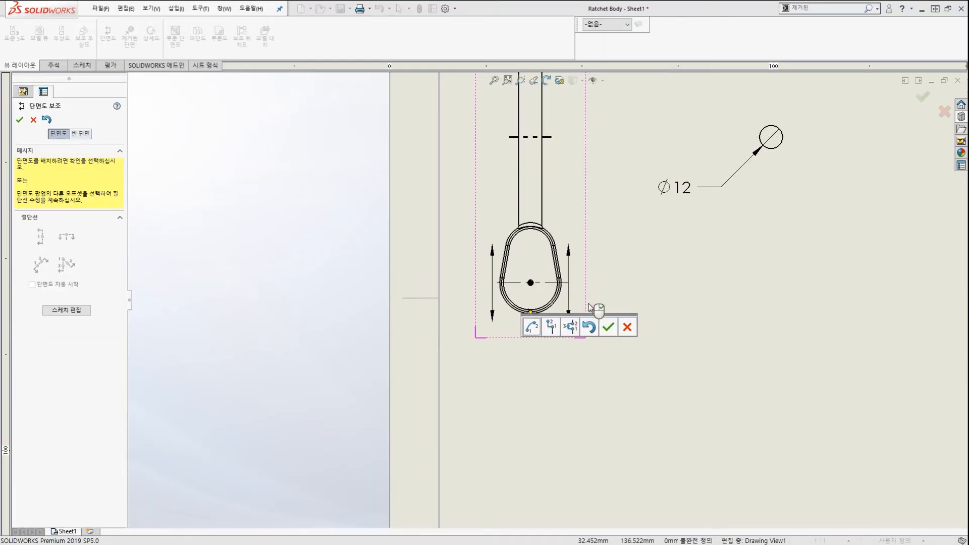
pyautogui.click(609, 328)
pyautogui.scroll(3, 577, 329)
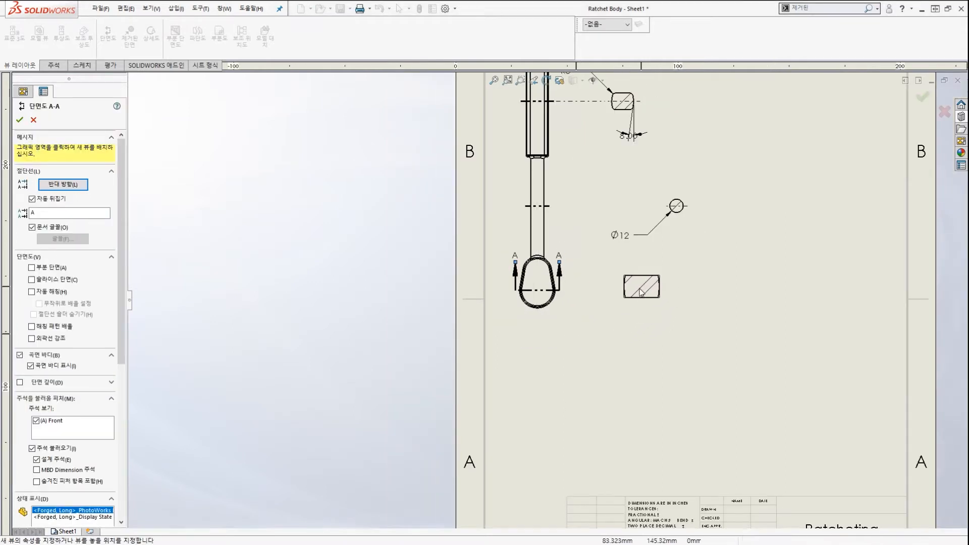
# Drop section view A-A right of the handle's looped head at 1:2 and finish.
pyautogui.click(641, 292)
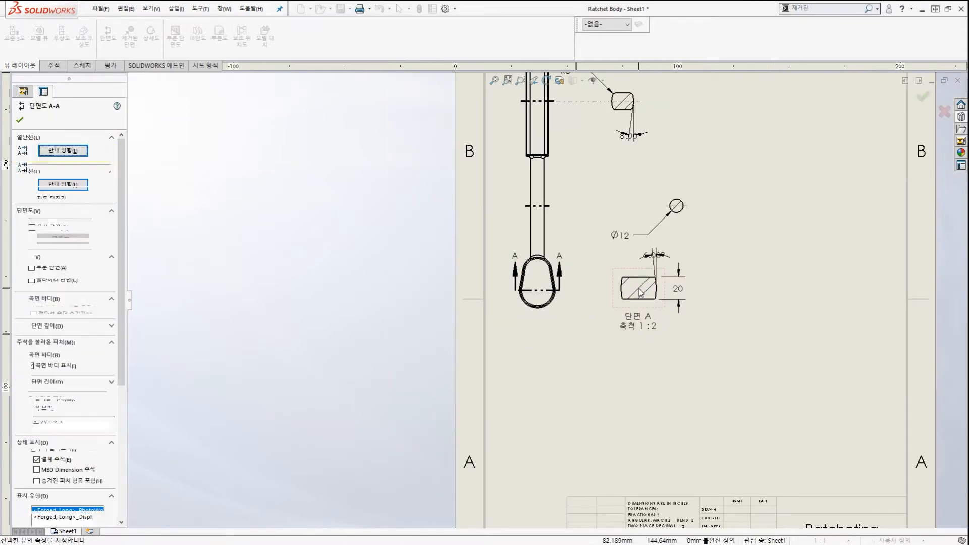
pyautogui.click(596, 289)
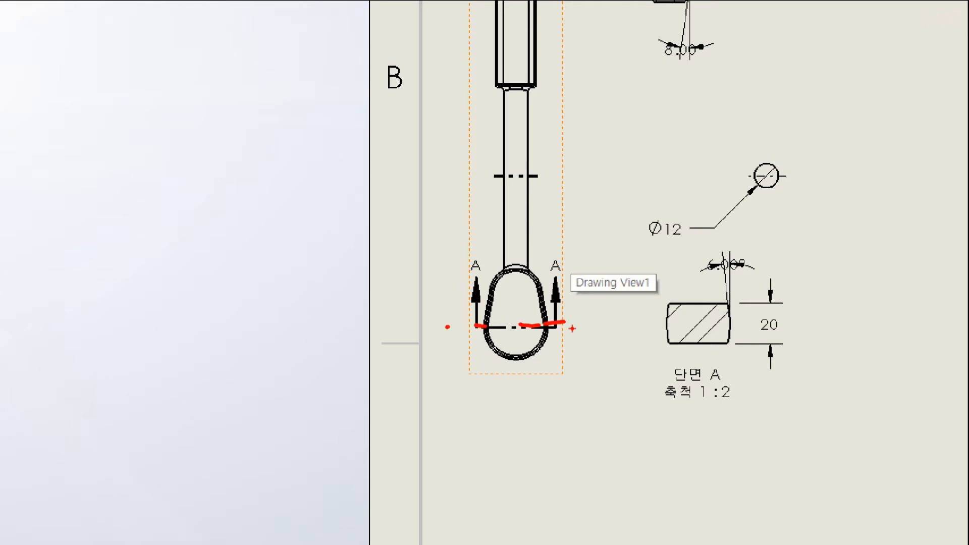
pyautogui.moveTo(523, 342)
pyautogui.mouseDown()
pyautogui.moveTo(689, 350)
pyautogui.moveTo(721, 363)
pyautogui.mouseUp()
pyautogui.moveTo(793, 393)
pyautogui.mouseDown()
pyautogui.moveTo(725, 271)
pyautogui.moveTo(775, 337)
pyautogui.mouseUp()
pyautogui.moveTo(809, 366)
pyautogui.mouseDown()
pyautogui.moveTo(645, 351)
pyautogui.moveTo(739, 337)
pyautogui.mouseUp()
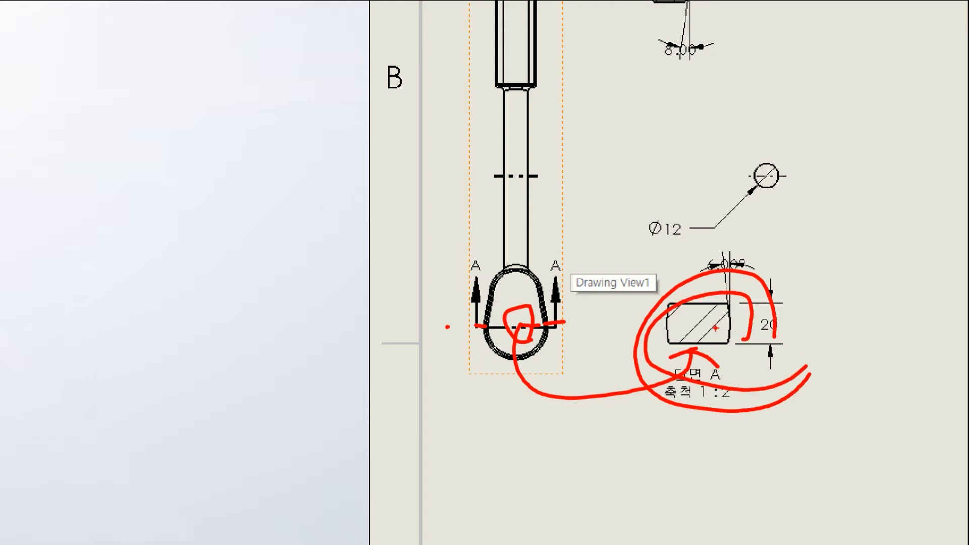
pyautogui.moveTo(539, 337)
pyautogui.mouseDown()
pyautogui.moveTo(597, 309)
pyautogui.moveTo(569, 334)
pyautogui.mouseUp()
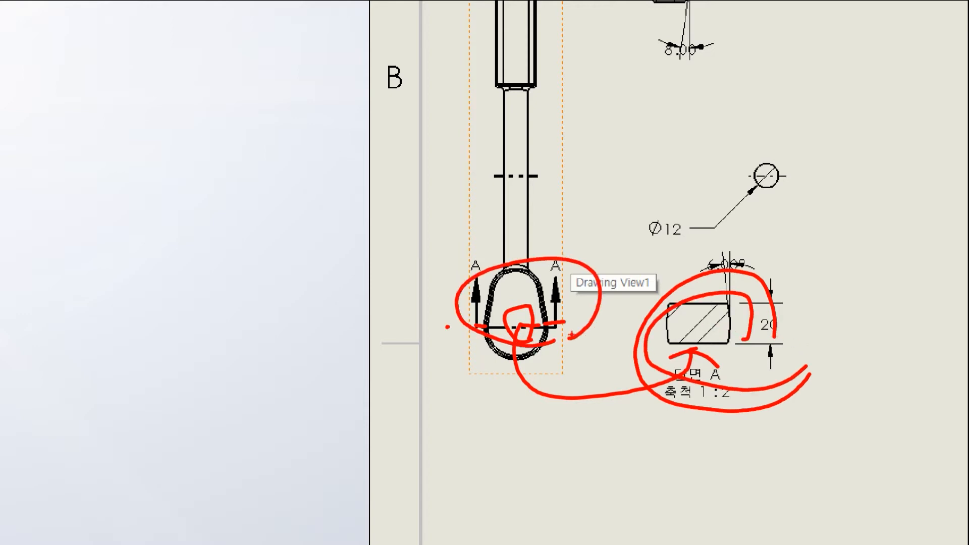
pyautogui.press('Escape')
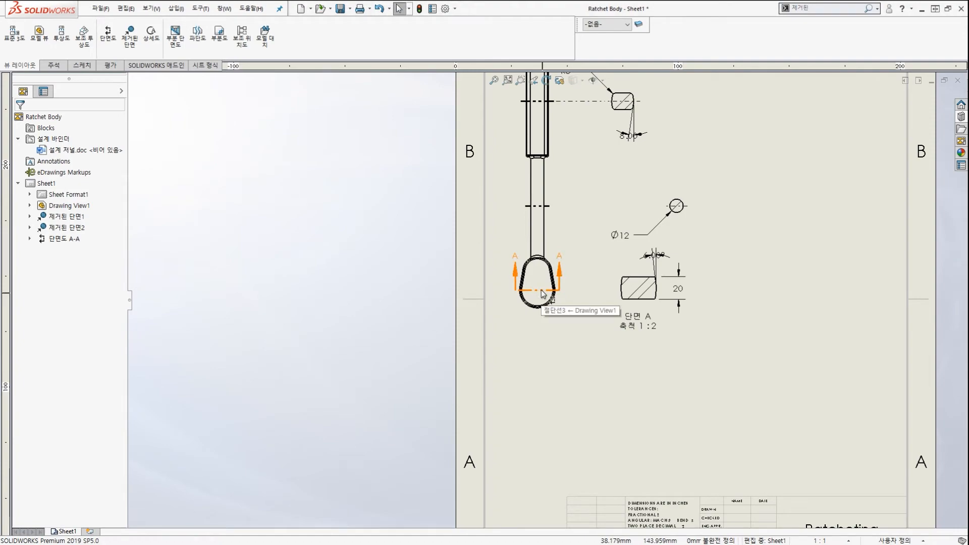
# Select section line A-A on the handle and delete it.
pyautogui.hotkey('ctrl', '1')
pyautogui.moveTo(548, 277)
pyautogui.mouseDown()
pyautogui.moveTo(546, 304)
pyautogui.moveTo(551, 278)
pyautogui.mouseUp()
pyautogui.press('Escape')
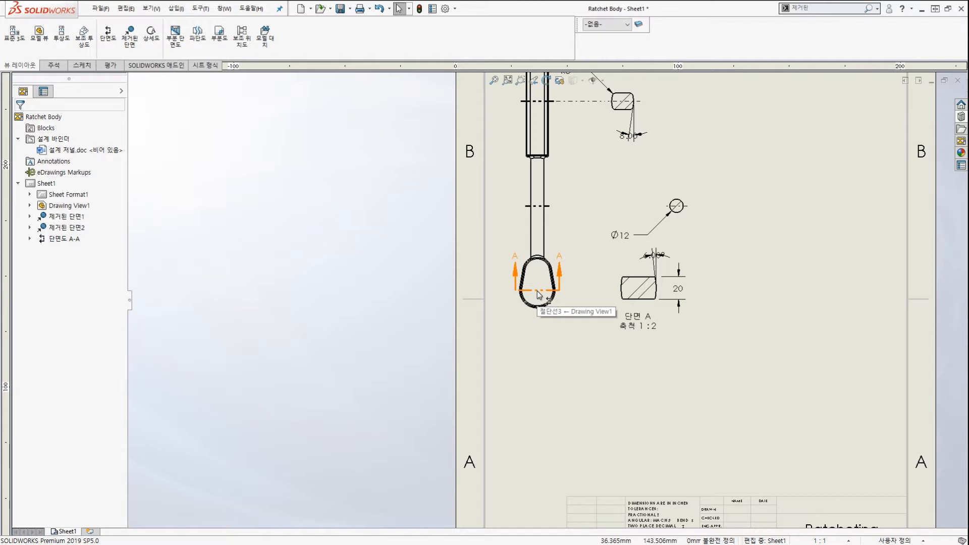
pyautogui.click(538, 295)
pyautogui.press('Delete')
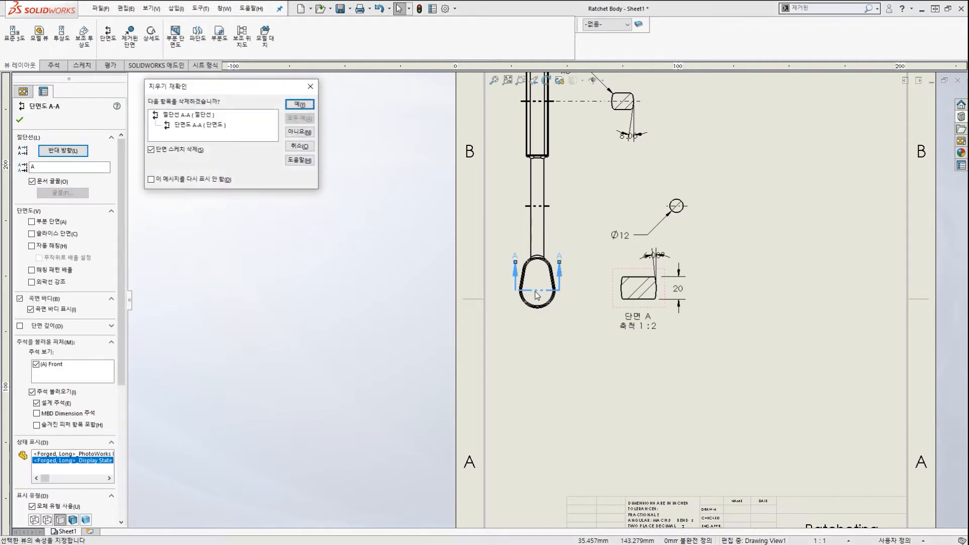
# Confirm removing section view A-A together with its section sketch.
pyautogui.moveTo(239, 93); pyautogui.dragTo(405, 230)
pyautogui.moveTo(388, 281)
pyautogui.mouseDown()
pyautogui.moveTo(412, 228)
pyautogui.moveTo(341, 284)
pyautogui.mouseUp()
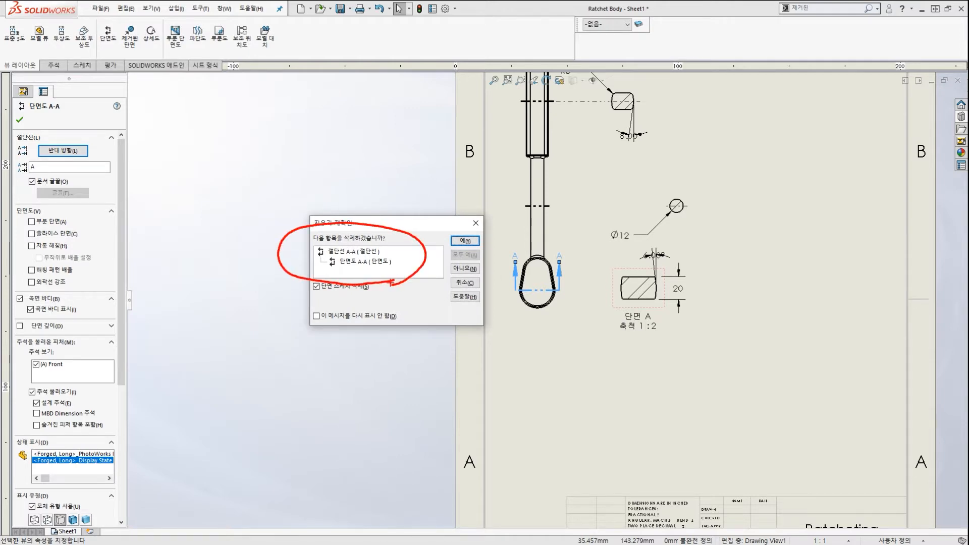
pyautogui.press('Escape')
pyautogui.moveTo(409, 269)
pyautogui.mouseDown()
pyautogui.moveTo(334, 280)
pyautogui.moveTo(343, 250)
pyautogui.mouseUp()
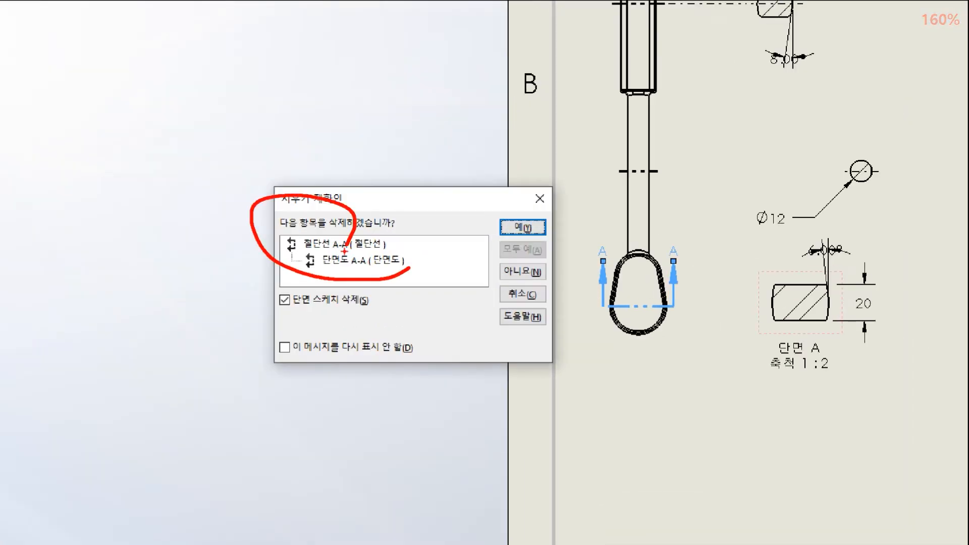
pyautogui.moveTo(378, 316)
pyautogui.mouseDown()
pyautogui.moveTo(339, 275)
pyautogui.moveTo(336, 294)
pyautogui.mouseUp()
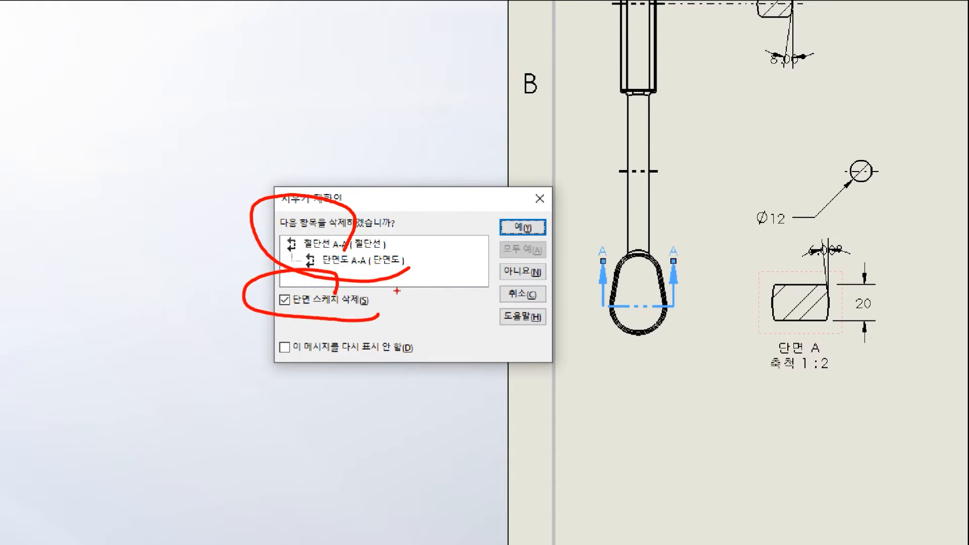
pyautogui.moveTo(540, 239); pyautogui.dragTo(542, 233)
pyautogui.press('Escape')
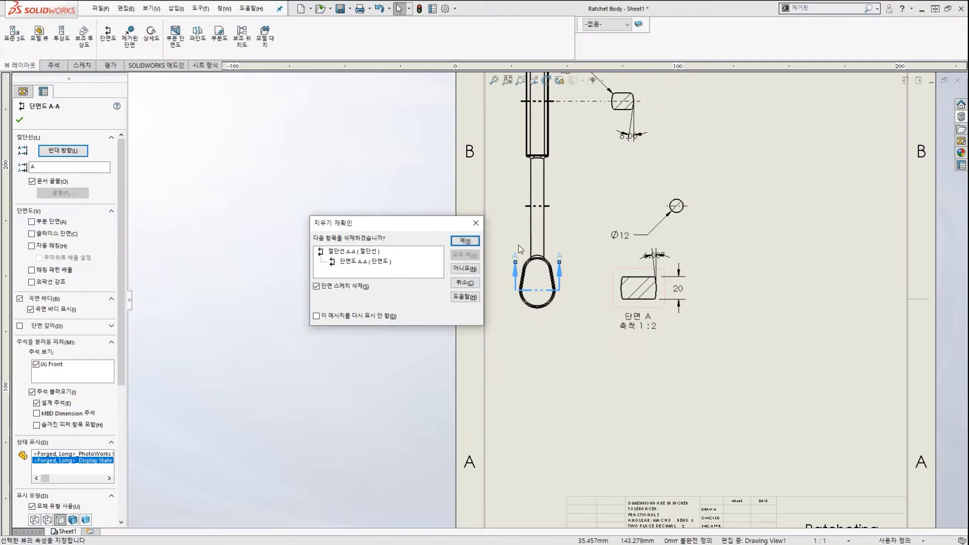
pyautogui.click(523, 227)
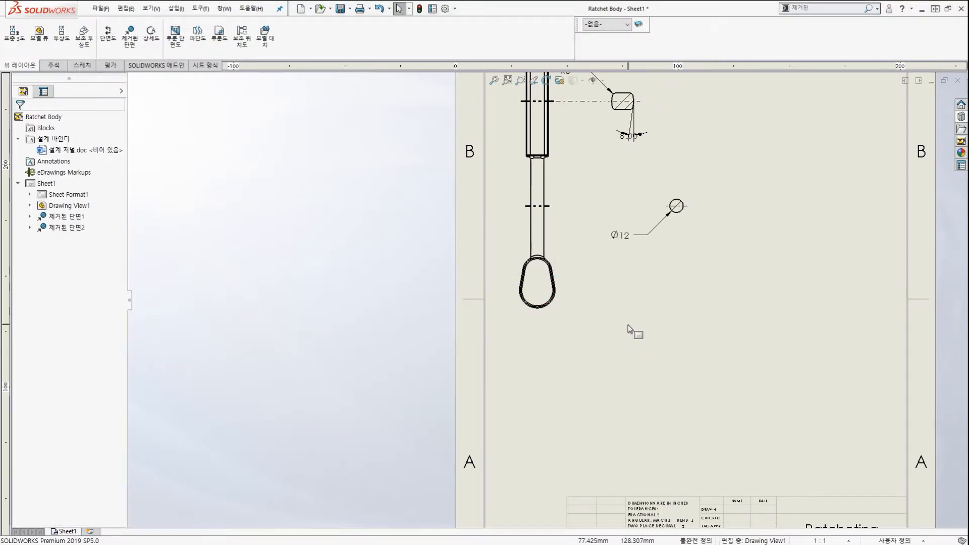
pyautogui.moveTo(454, 290); pyautogui.dragTo(656, 288)
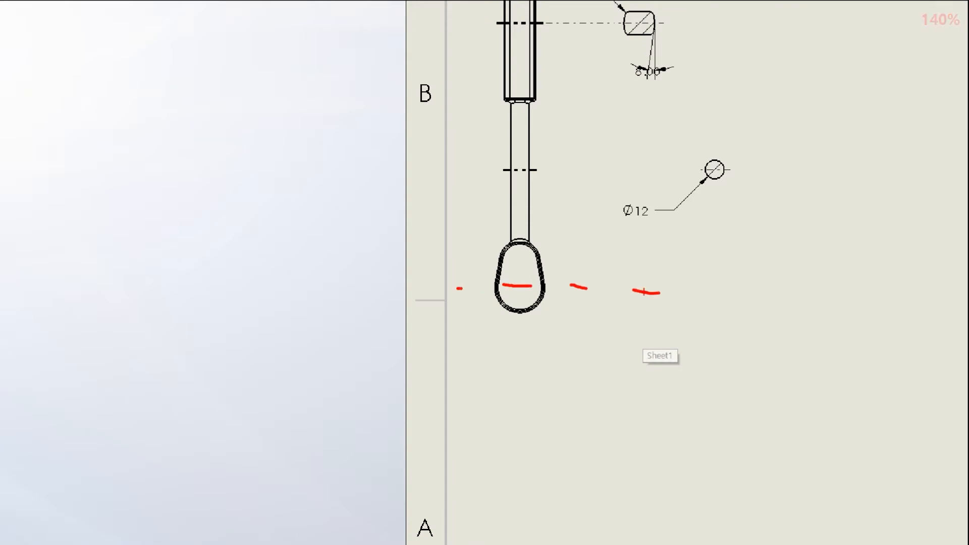
# Start a new section view with a vertical cutting line through the handle's centre.
pyautogui.press('Escape')
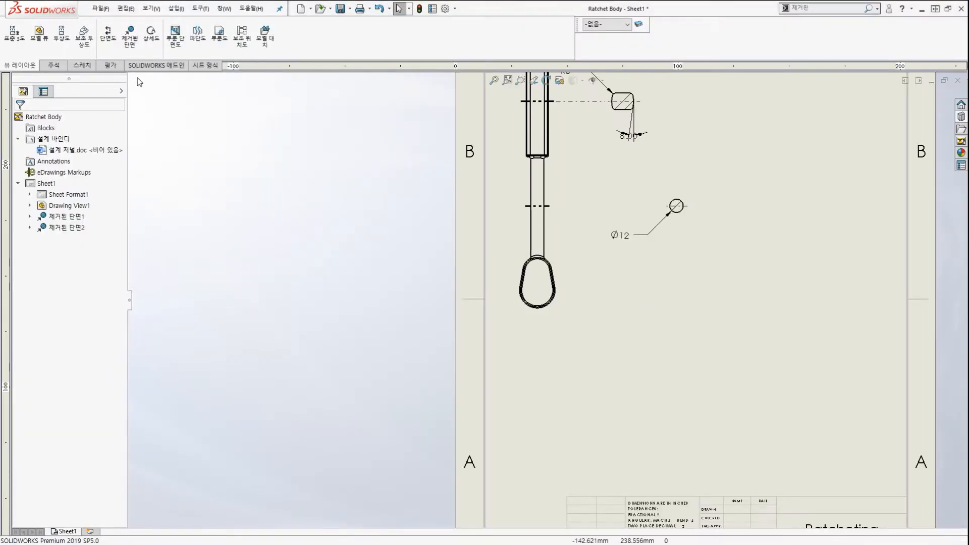
pyautogui.click(105, 43)
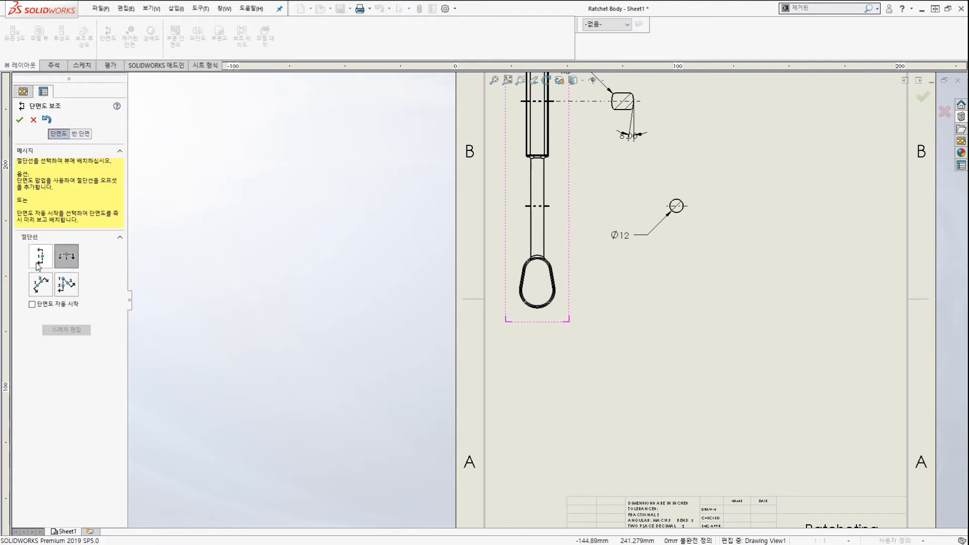
pyautogui.click(40, 259)
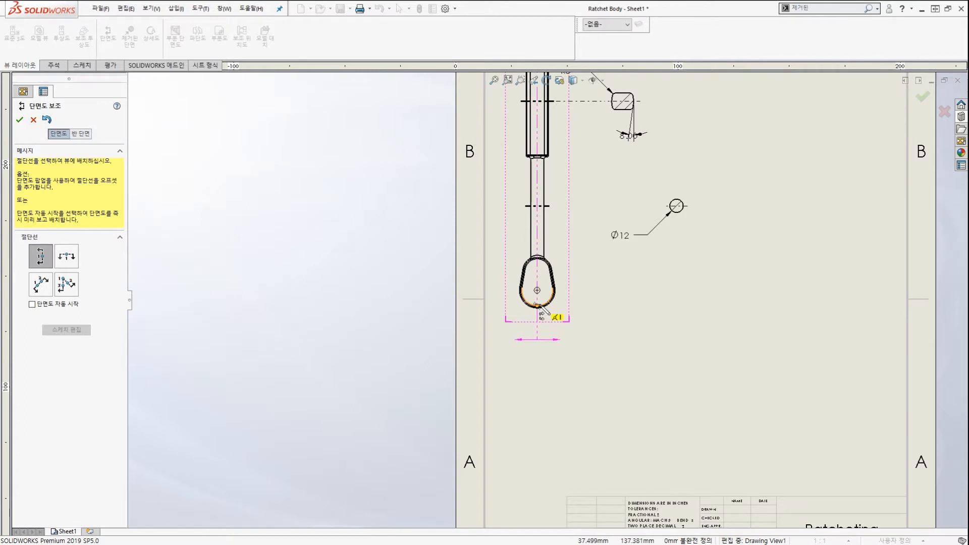
pyautogui.scroll(4, 544, 312)
pyautogui.scroll(-4, 543, 312)
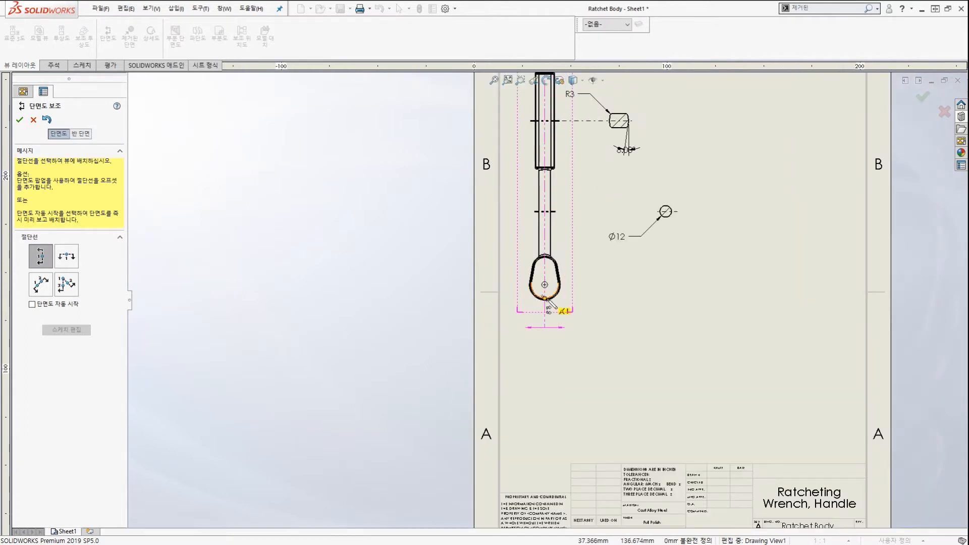
pyautogui.click(545, 300)
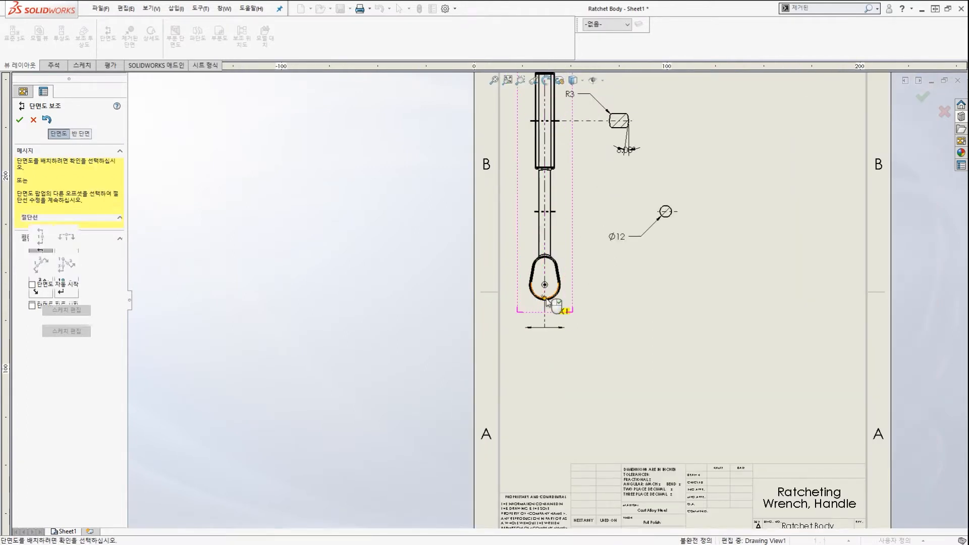
pyautogui.rightClick(547, 299)
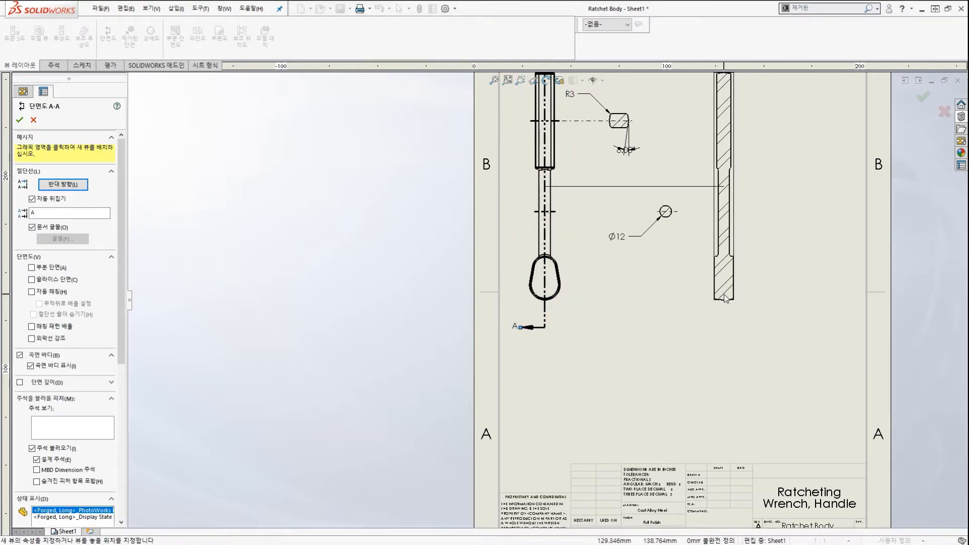
# Place the lengthwise section A-A right of the handle at 1:2 and close its properties.
pyautogui.click(717, 299)
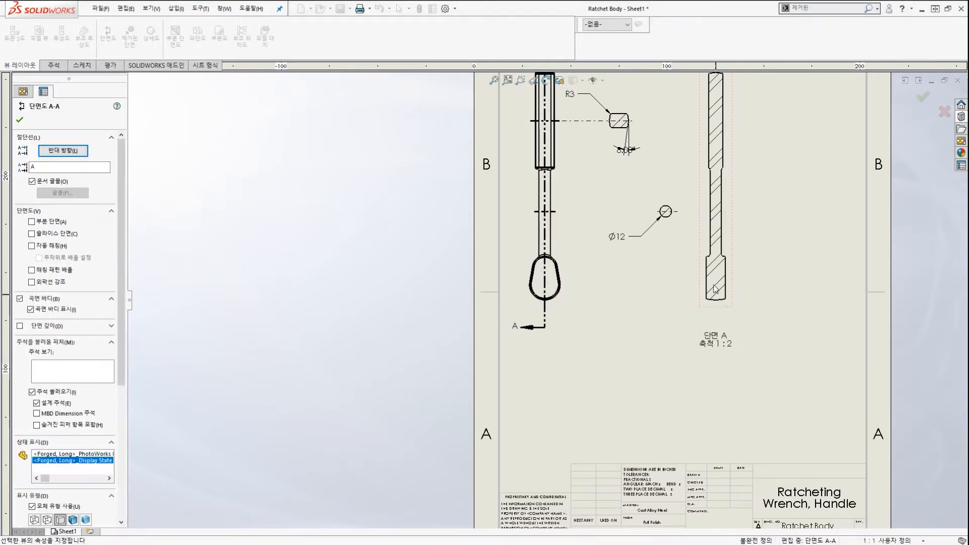
pyautogui.press('f')
pyautogui.scroll(1, 689, 277)
pyautogui.scroll(-1, 651, 268)
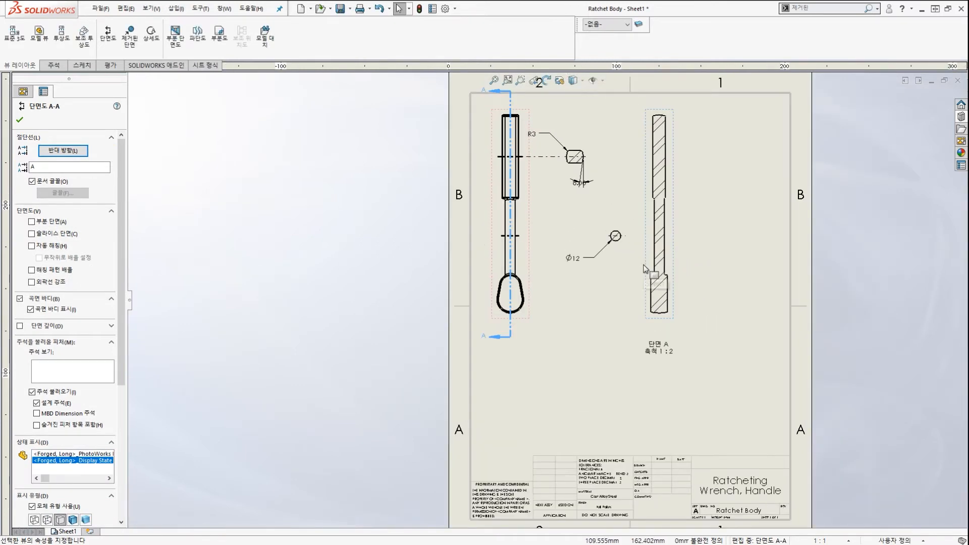
pyautogui.click(636, 262)
pyautogui.scroll(-1, 589, 253)
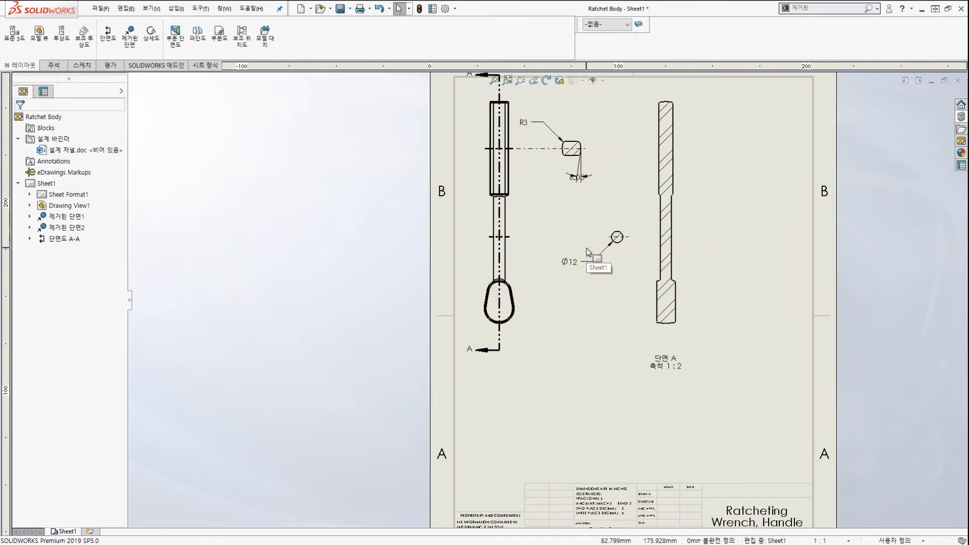
# Delete section view A-A and its cutting line.
pyautogui.click(502, 340)
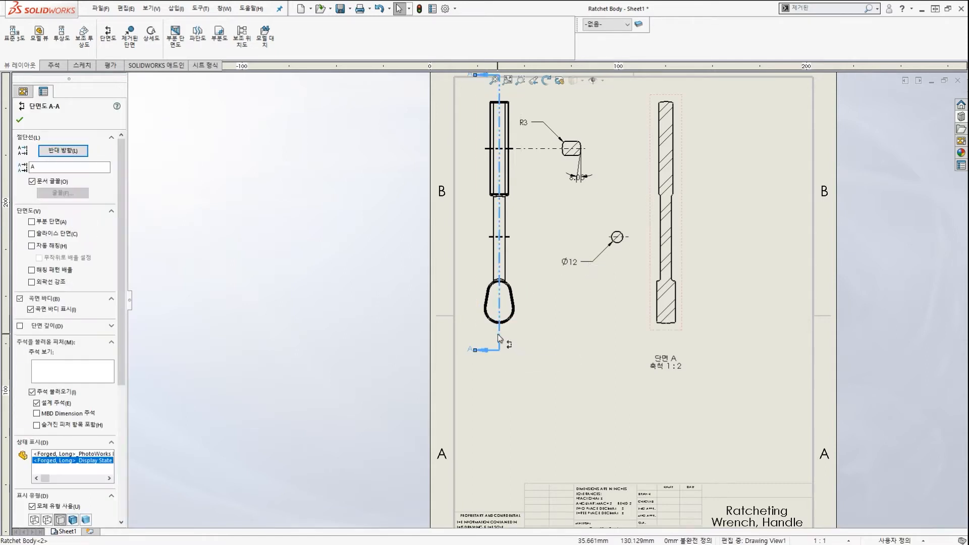
pyautogui.press('Delete')
pyautogui.click(465, 241)
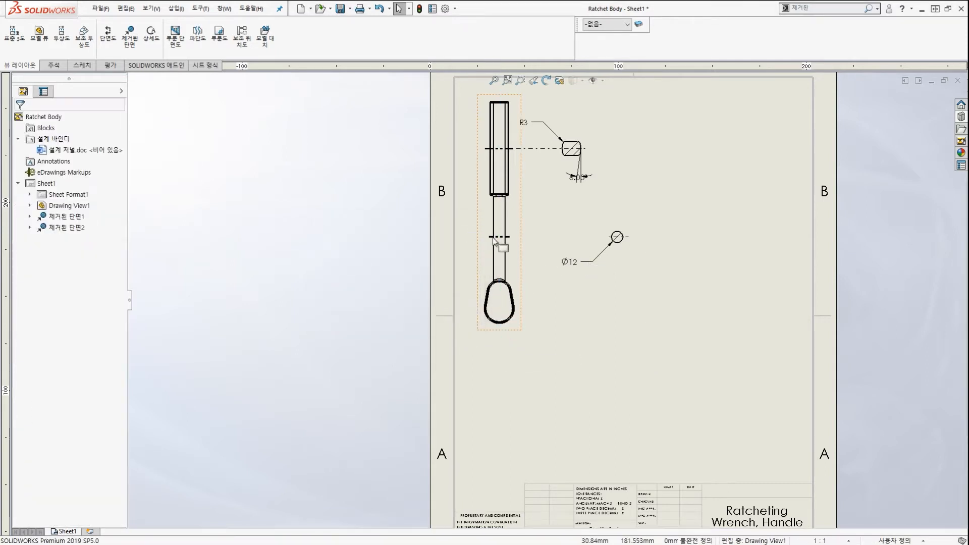
pyautogui.scroll(-5, 528, 253)
# Delete the Ø12 and R3 removed sections via their cutting lines.
pyautogui.click(529, 253)
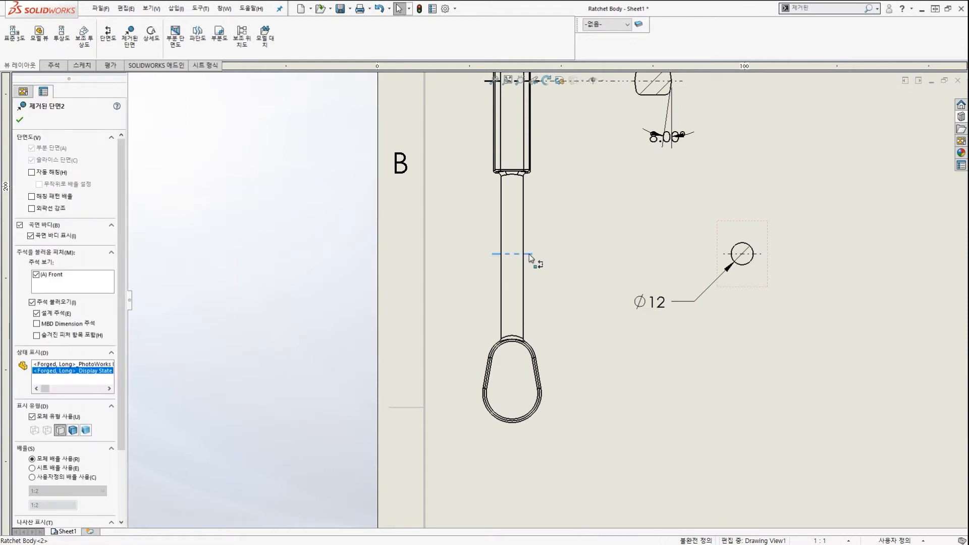
pyautogui.press('Delete')
pyautogui.press('Return')
pyautogui.scroll(3, 529, 256)
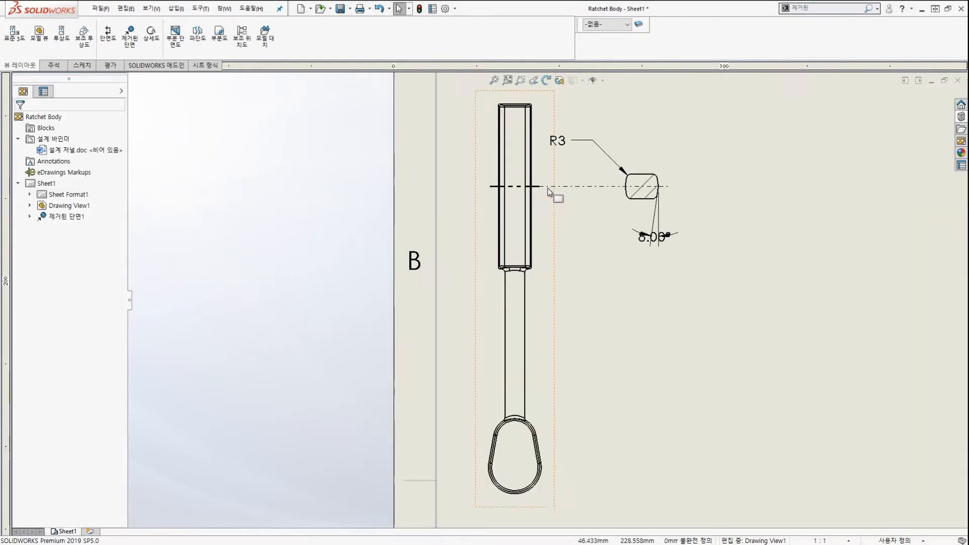
pyautogui.scroll(-4, 503, 211)
pyautogui.click(507, 197)
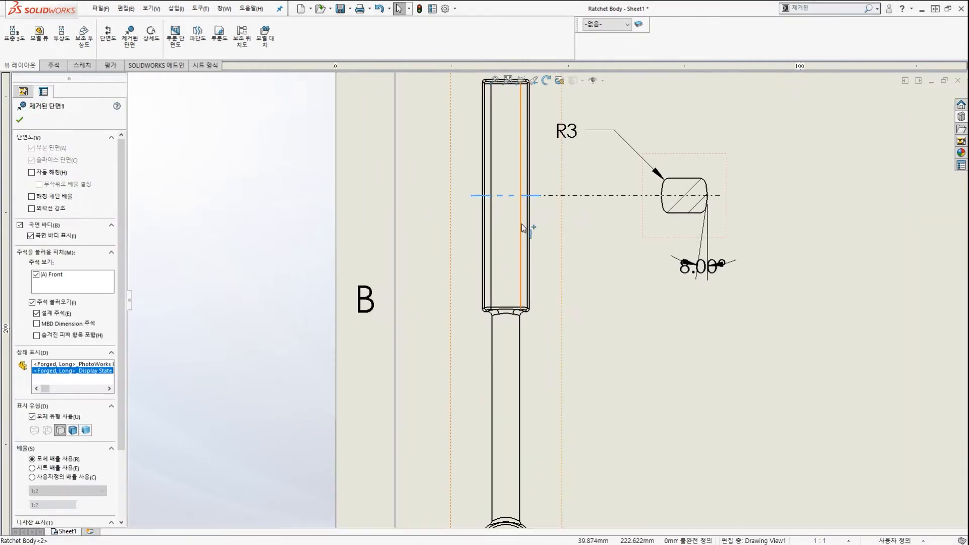
pyautogui.press('Delete')
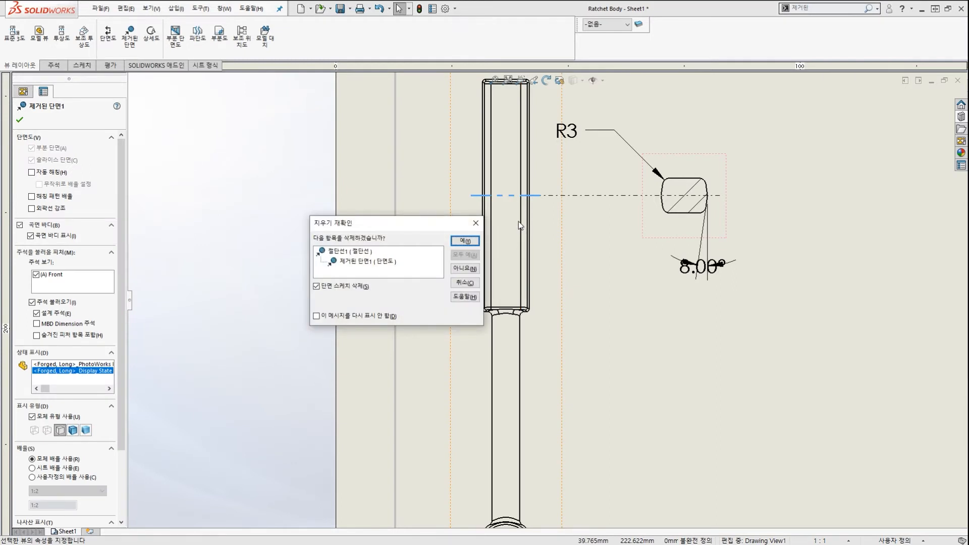
pyautogui.press('Return')
pyautogui.scroll(3, 520, 217)
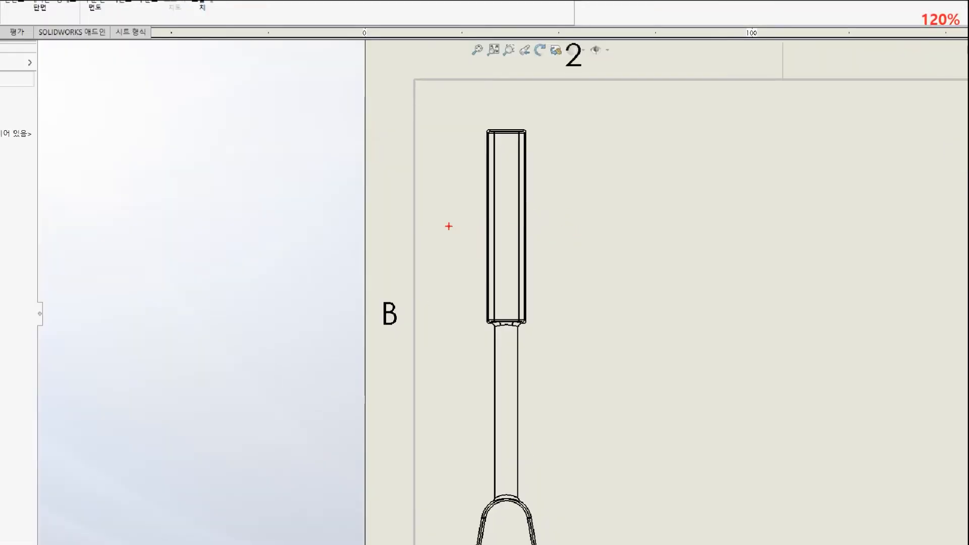
# Cut horizontal section A-A across the upper shaft and place its R3/15/20 cross-section to the right.
pyautogui.moveTo(402, 220)
pyautogui.mouseDown()
pyautogui.moveTo(559, 226)
pyautogui.moveTo(471, 231)
pyautogui.moveTo(542, 223)
pyautogui.mouseUp()
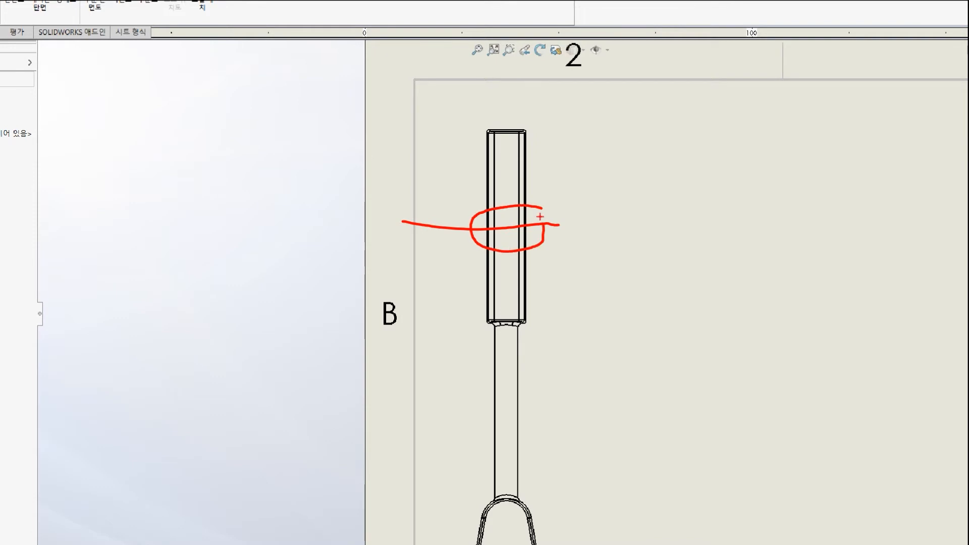
pyautogui.press('Escape')
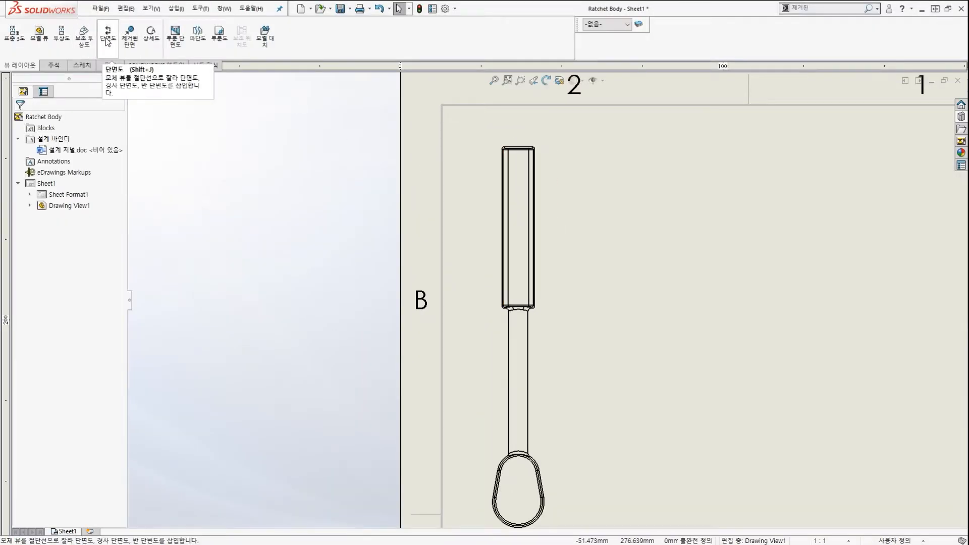
pyautogui.click(108, 36)
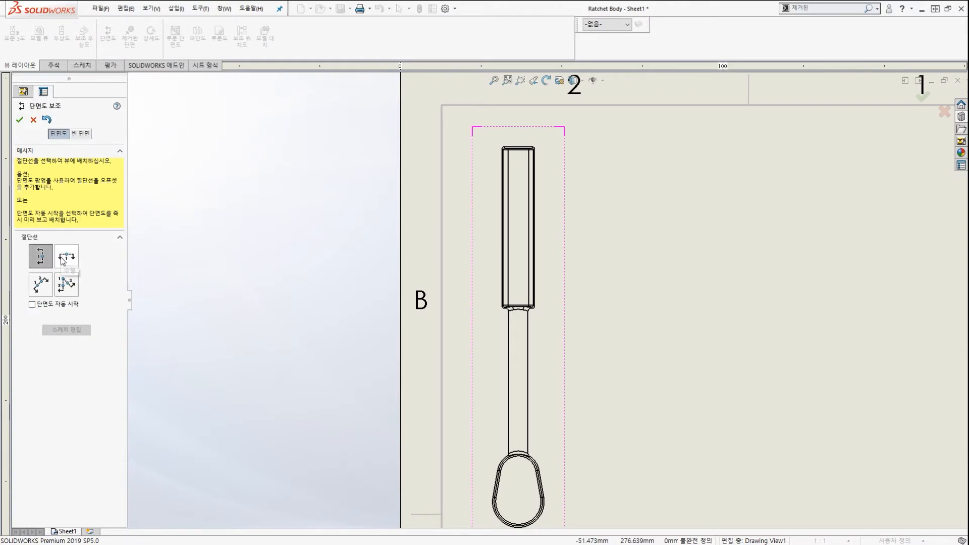
pyautogui.click(63, 259)
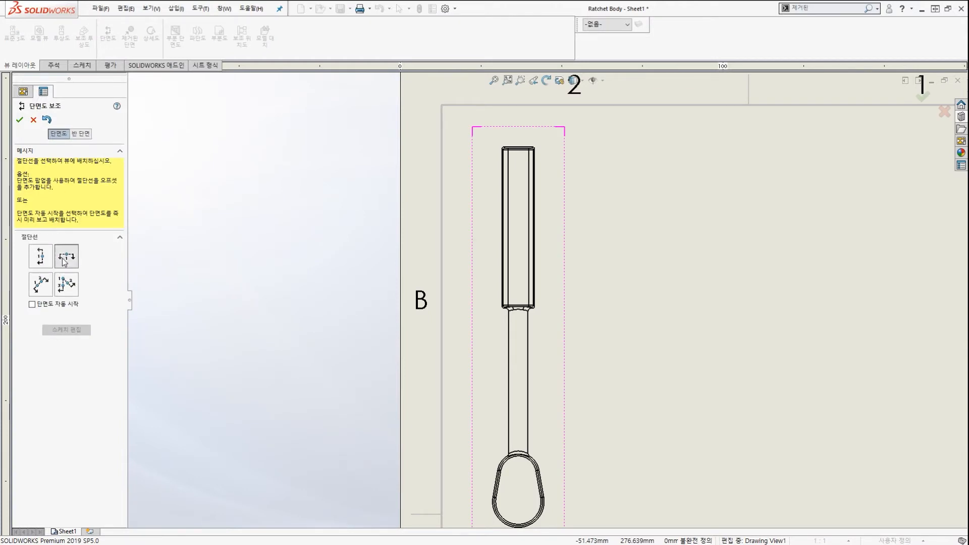
pyautogui.click(536, 228)
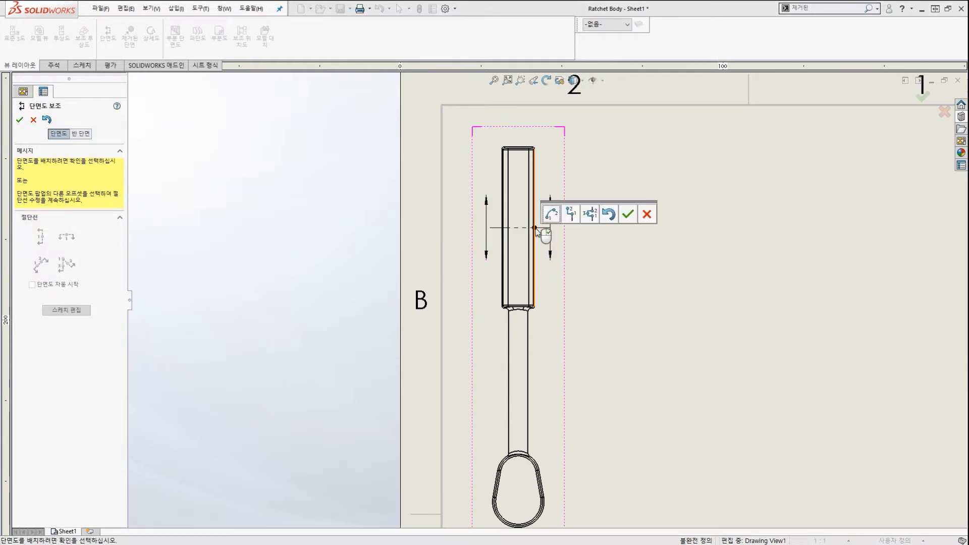
pyautogui.click(628, 214)
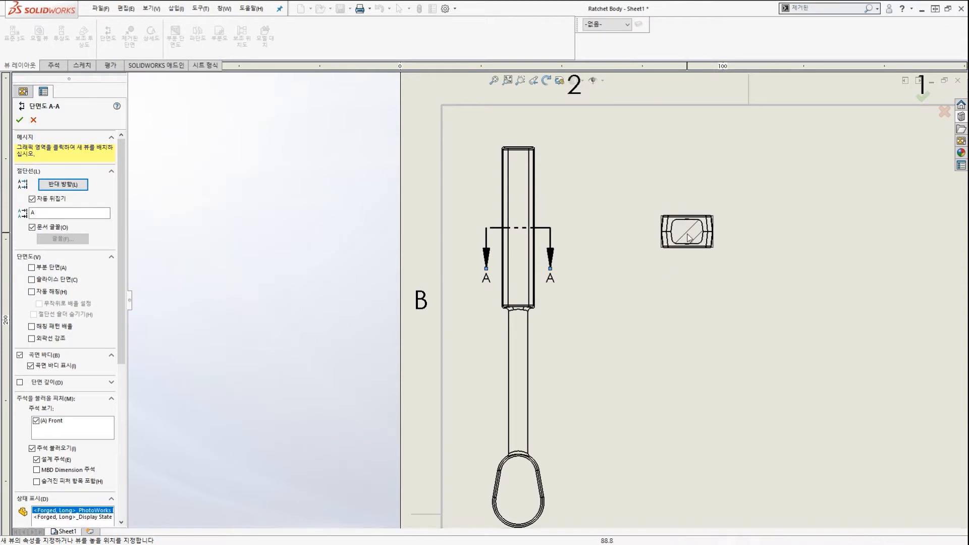
pyautogui.click(690, 239)
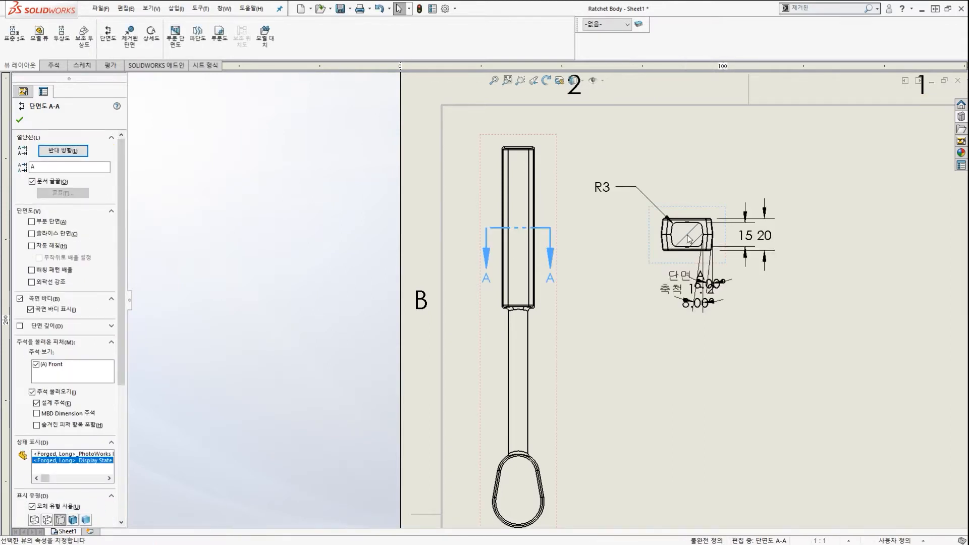
# Close the section view properties and review the new A-A view on the sheet.
pyautogui.press('Escape')
pyautogui.scroll(1, 667, 262)
pyautogui.scroll(-2, 647, 268)
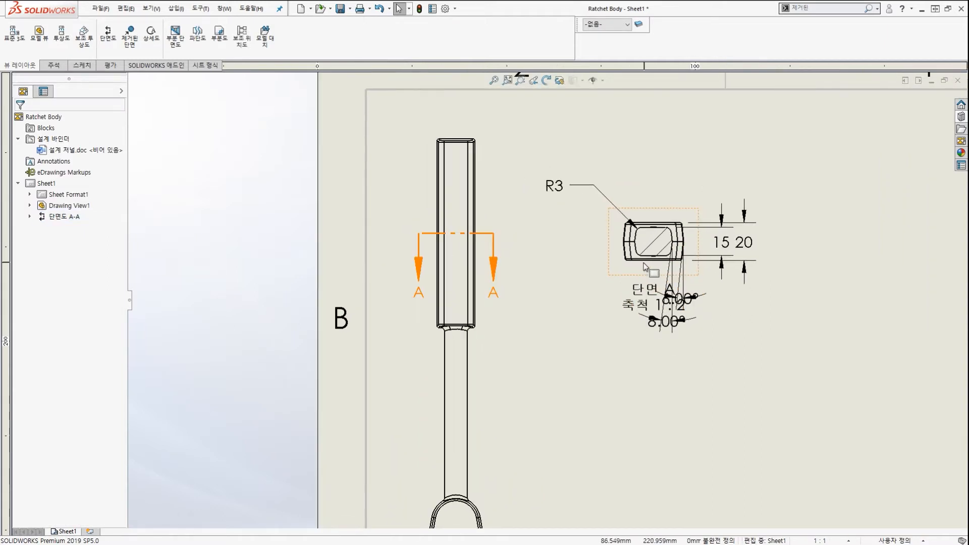
pyautogui.scroll(-1, 626, 264)
pyautogui.scroll(1, 608, 247)
pyautogui.hotkey('ctrl', '2')
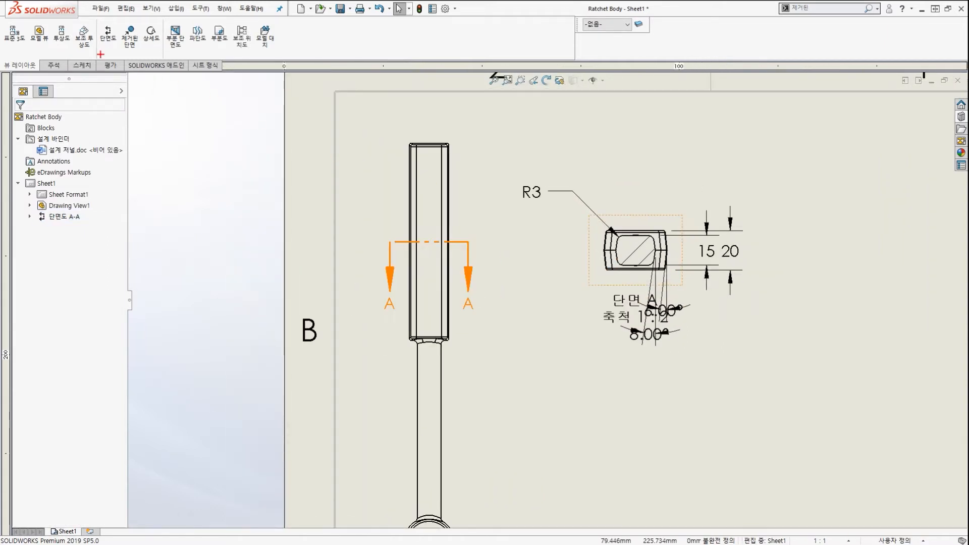
pyautogui.moveTo(100, 54)
pyautogui.mouseDown()
pyautogui.moveTo(126, 15)
pyautogui.moveTo(147, 66)
pyautogui.moveTo(613, 225)
pyautogui.moveTo(584, 235)
pyautogui.mouseUp()
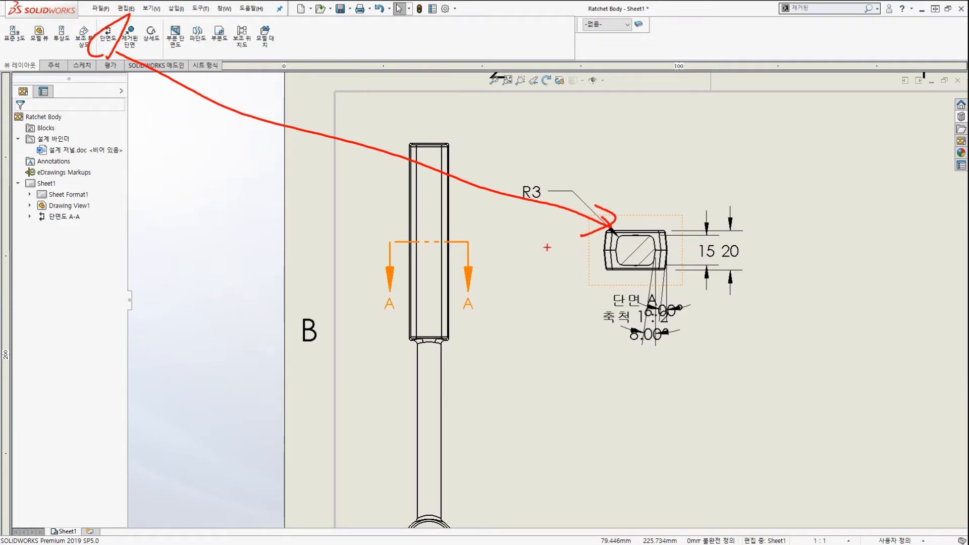
pyautogui.moveTo(470, 170); pyautogui.dragTo(467, 223)
pyautogui.moveTo(369, 169)
pyautogui.mouseDown()
pyautogui.moveTo(367, 206)
pyautogui.moveTo(378, 203)
pyautogui.mouseUp()
pyautogui.moveTo(474, 524); pyautogui.dragTo(453, 474)
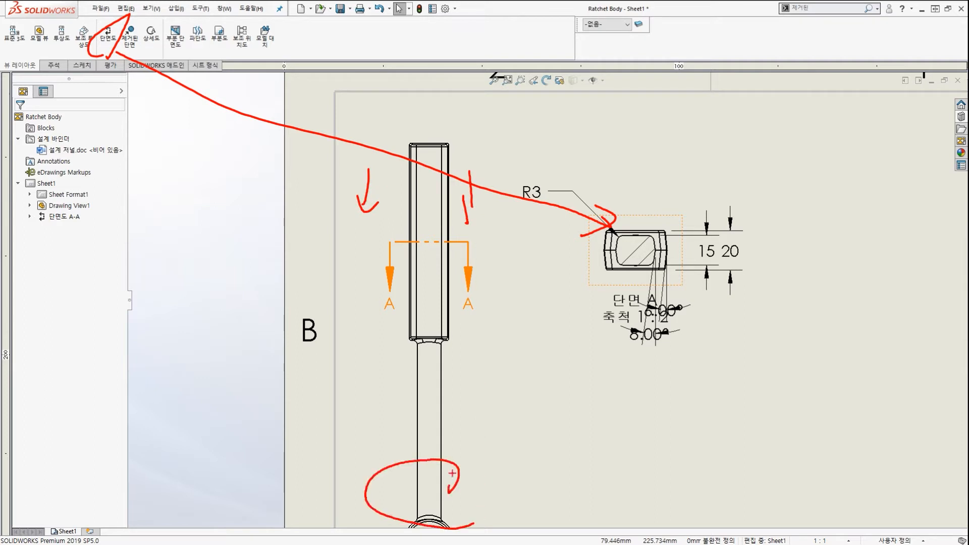
pyautogui.press('Escape')
pyautogui.scroll(2, 484, 449)
pyautogui.scroll(-2, 483, 478)
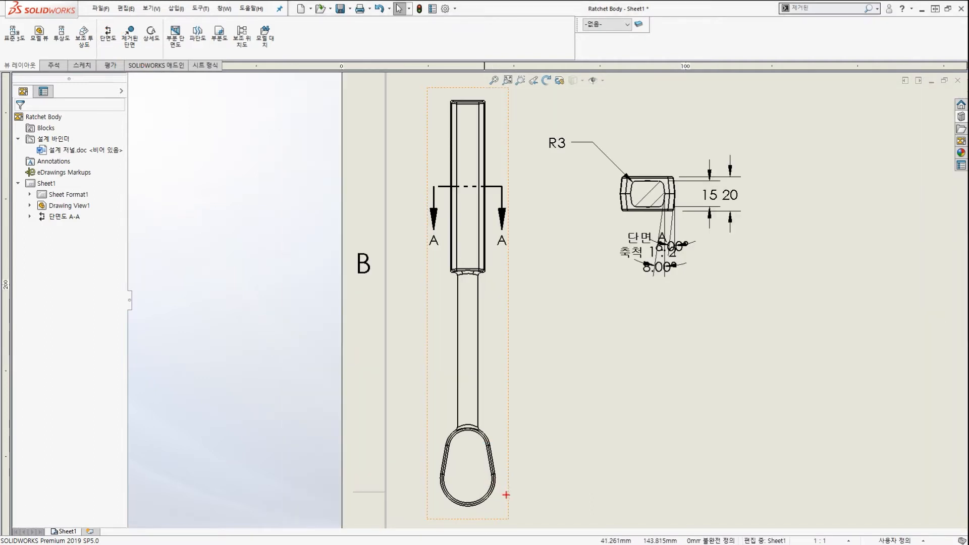
pyautogui.moveTo(502, 500)
pyautogui.mouseDown()
pyautogui.moveTo(525, 432)
pyautogui.moveTo(510, 460)
pyautogui.mouseUp()
pyautogui.press('Escape')
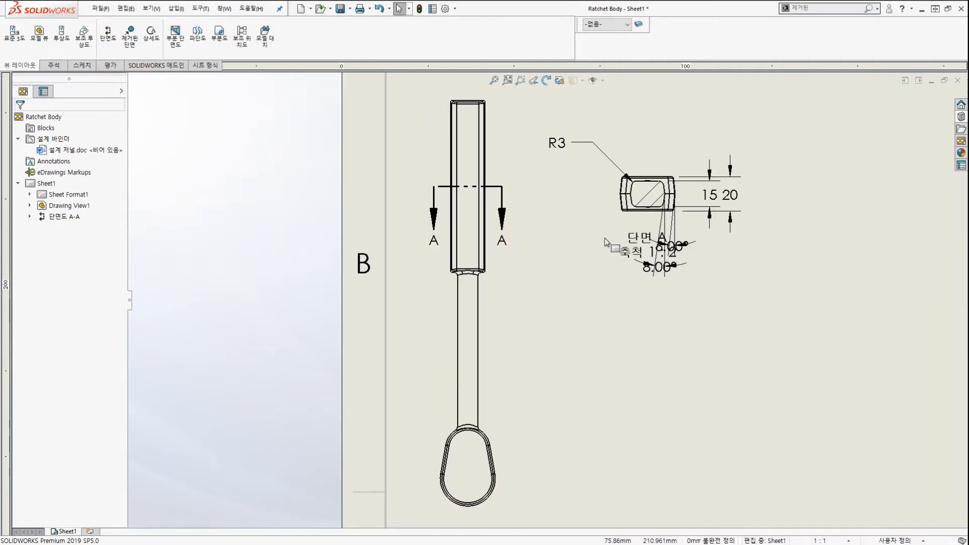
pyautogui.scroll(-1, 641, 166)
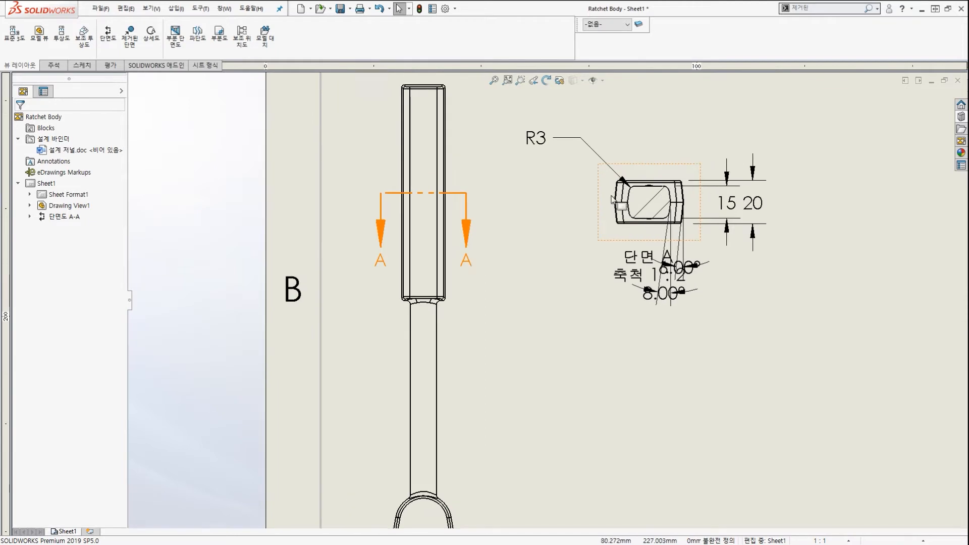
# Select section view A-A to reopen its Section View properties.
pyautogui.click(652, 173)
pyautogui.hotkey('ctrl', '2')
pyautogui.moveTo(734, 269)
pyautogui.mouseDown()
pyautogui.moveTo(578, 253)
pyautogui.moveTo(673, 203)
pyautogui.moveTo(240, 75)
pyautogui.moveTo(58, 81)
pyautogui.moveTo(28, 104)
pyautogui.moveTo(61, 110)
pyautogui.mouseUp()
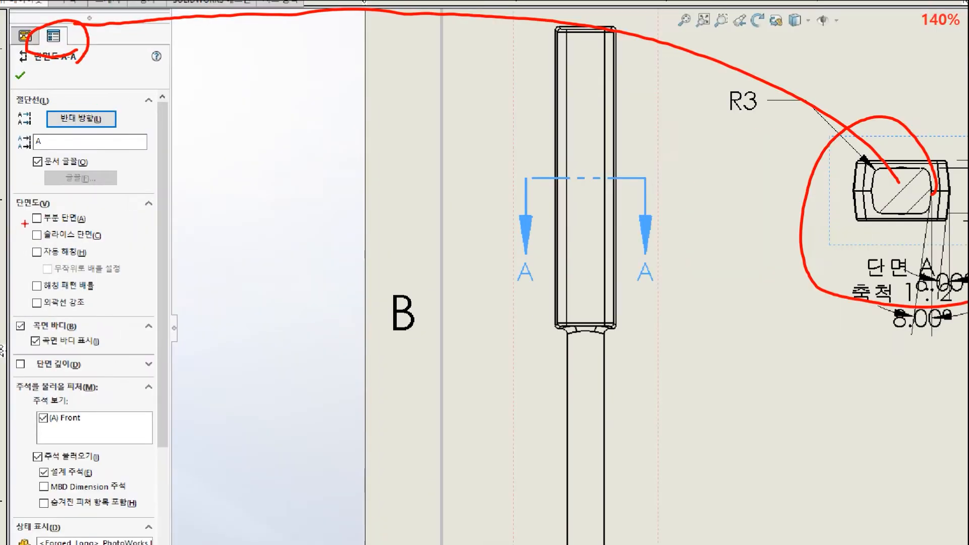
pyautogui.keyDown('ctrl'); pyautogui.moveTo(22, 224); pyautogui.dragTo(86, 242); pyautogui.keyUp('ctrl')
pyautogui.keyDown('ctrl'); pyautogui.keyDown('shift'); pyautogui.moveTo(243, 180); pyautogui.dragTo(103, 233); pyautogui.keyUp('shift'); pyautogui.keyUp('ctrl')
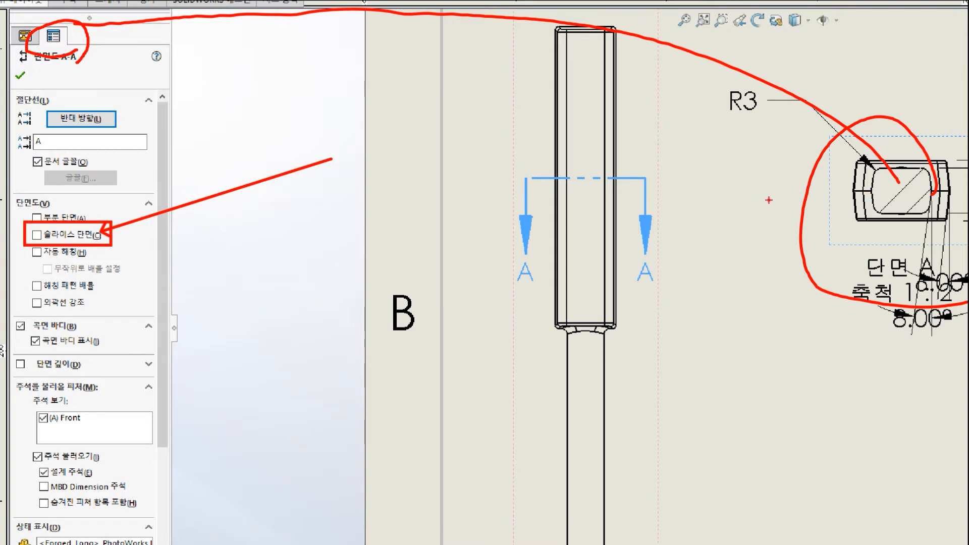
pyautogui.press('Escape')
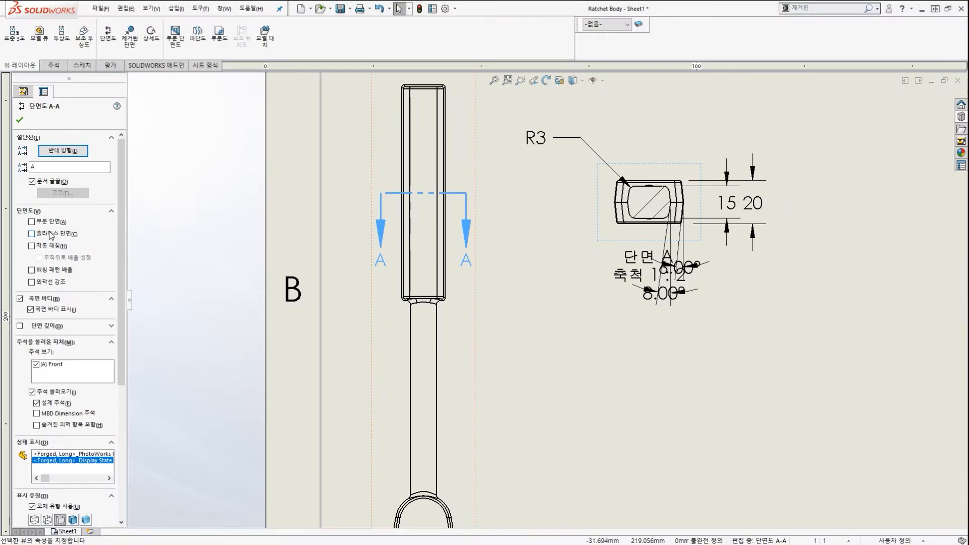
# Turn on Slice section (슬라이스 단면) for section A-A.
pyautogui.click(51, 234)
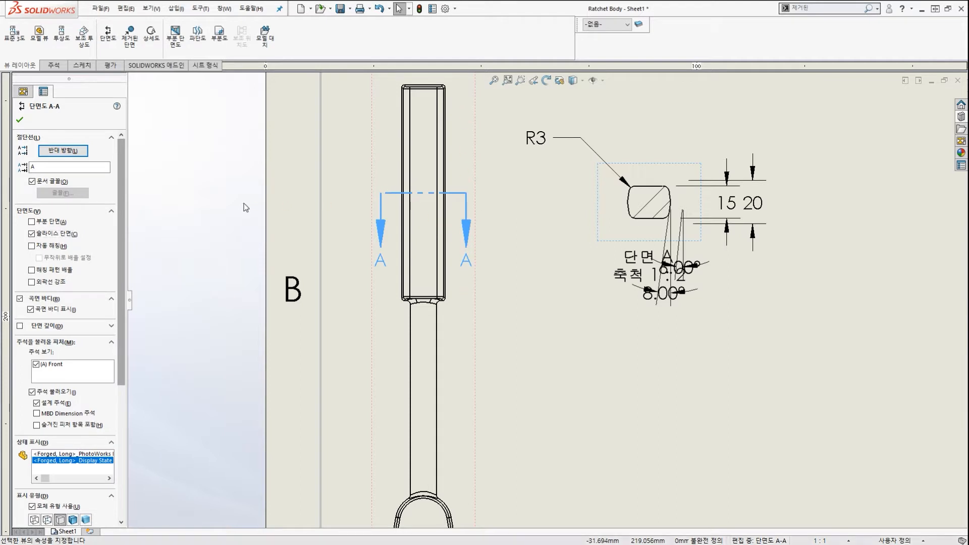
pyautogui.moveTo(68, 148); pyautogui.dragTo(117, 169)
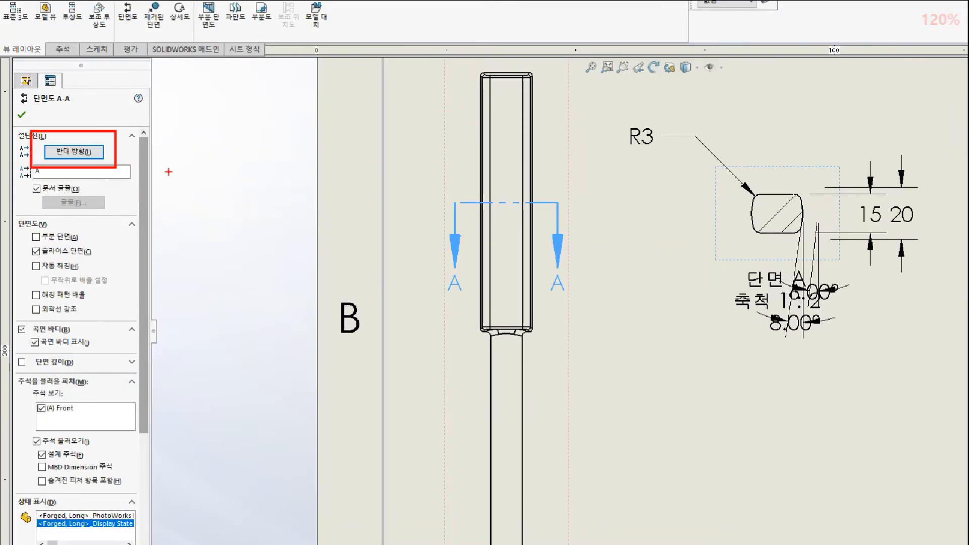
pyautogui.moveTo(253, 167); pyautogui.dragTo(120, 157)
# Flip the viewing direction of section A-A so its arrows point upward.
pyautogui.click(86, 153)
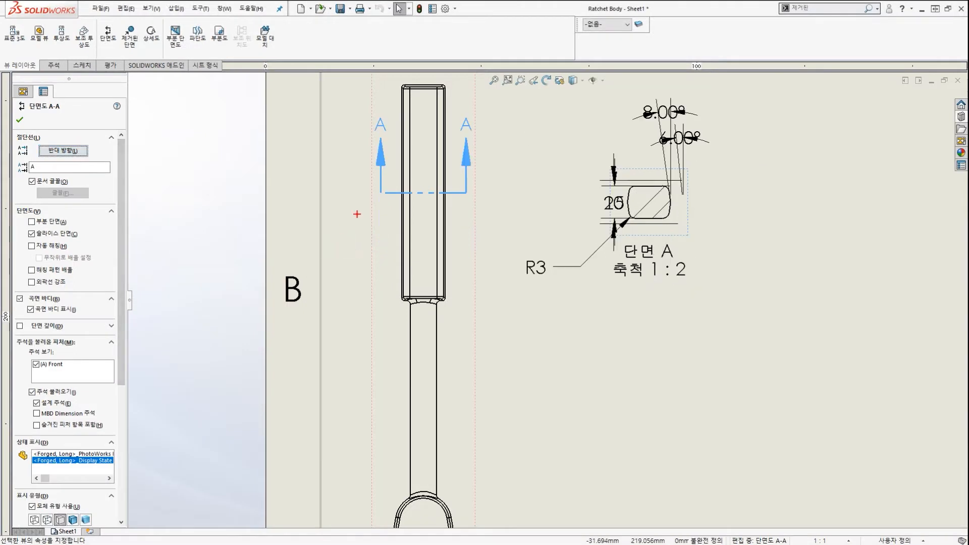
pyautogui.moveTo(376, 124); pyautogui.dragTo(374, 176)
pyautogui.moveTo(351, 123); pyautogui.dragTo(411, 132)
pyautogui.moveTo(460, 126)
pyautogui.mouseDown()
pyautogui.moveTo(458, 168)
pyautogui.moveTo(437, 135)
pyautogui.mouseUp()
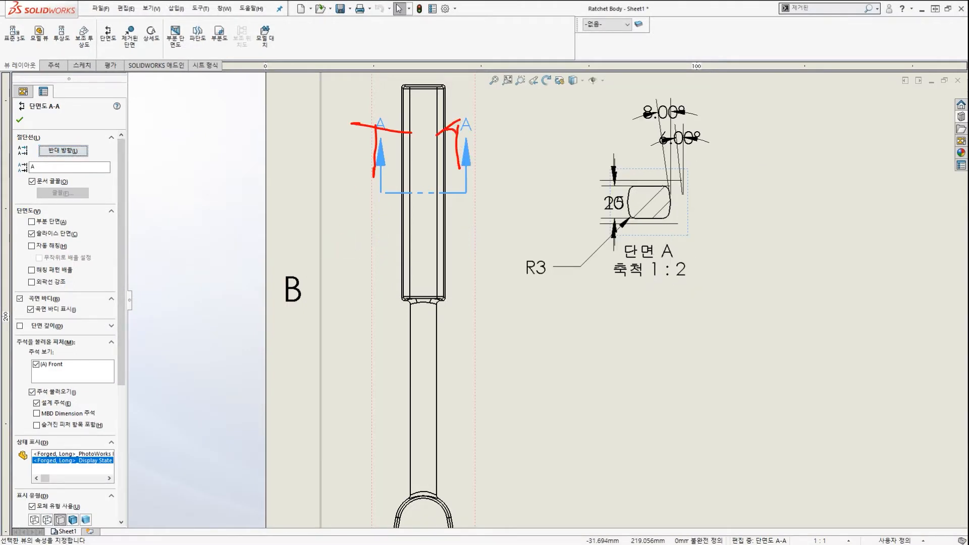
pyautogui.press('Escape')
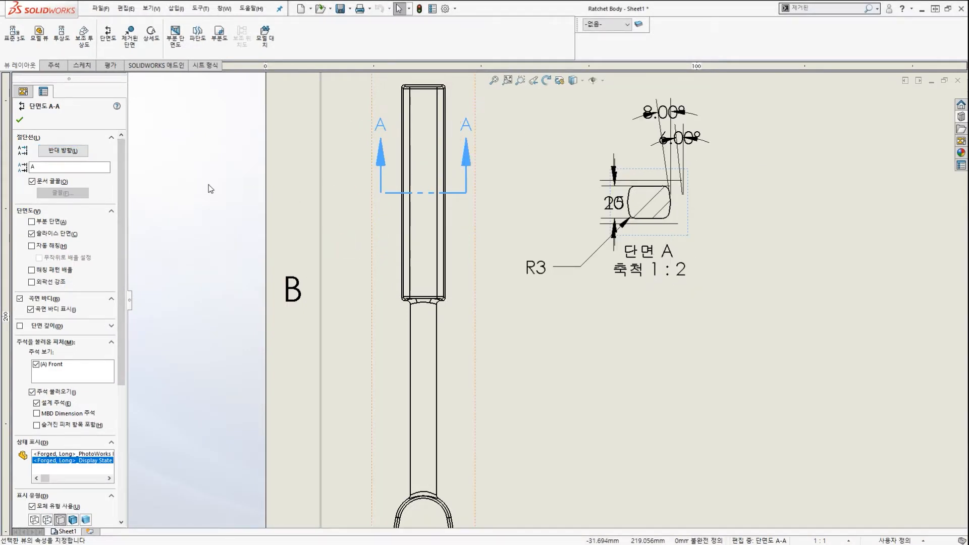
pyautogui.scroll(2, 517, 353)
pyautogui.scroll(-2, 656, 268)
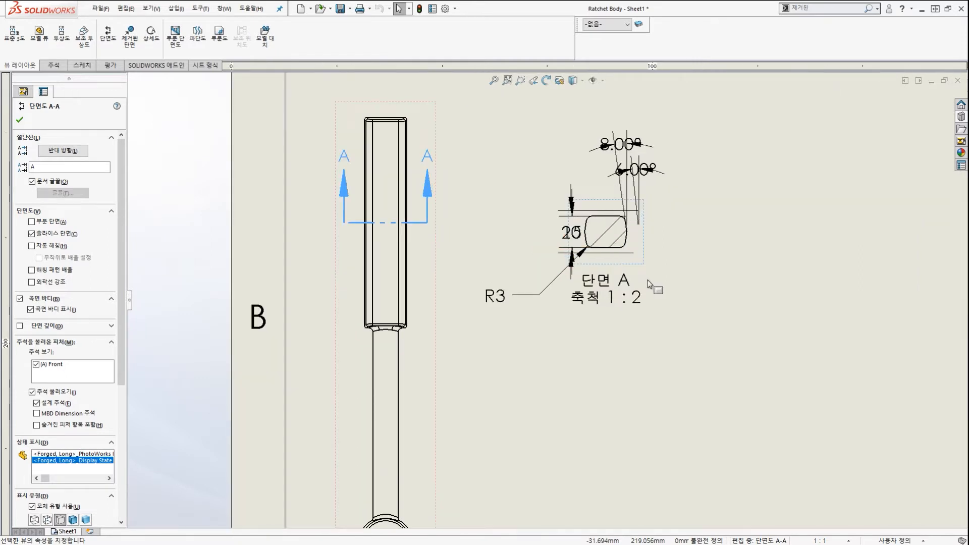
# Close the Section View PropertyManager and inspect the sliced A-A cross-section.
pyautogui.click(650, 283)
pyautogui.scroll(-2, 654, 278)
pyautogui.scroll(-1, 603, 182)
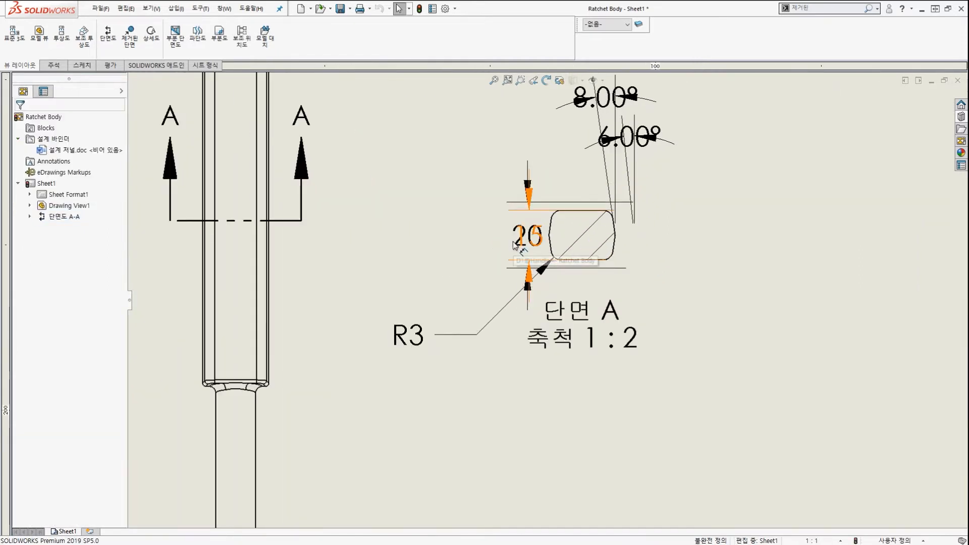
pyautogui.moveTo(484, 358)
pyautogui.mouseDown()
pyautogui.moveTo(465, 316)
pyautogui.moveTo(467, 344)
pyautogui.mouseUp()
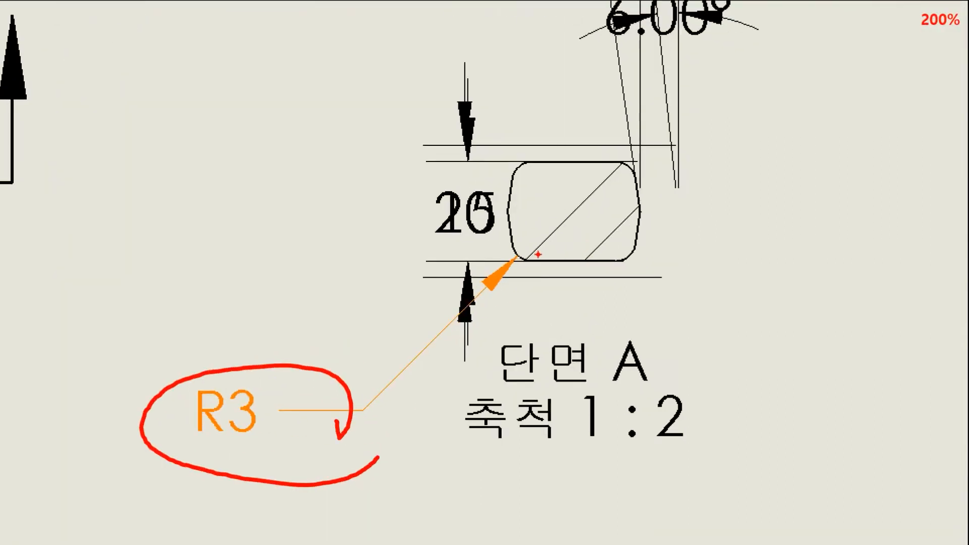
pyautogui.moveTo(519, 242); pyautogui.dragTo(540, 259)
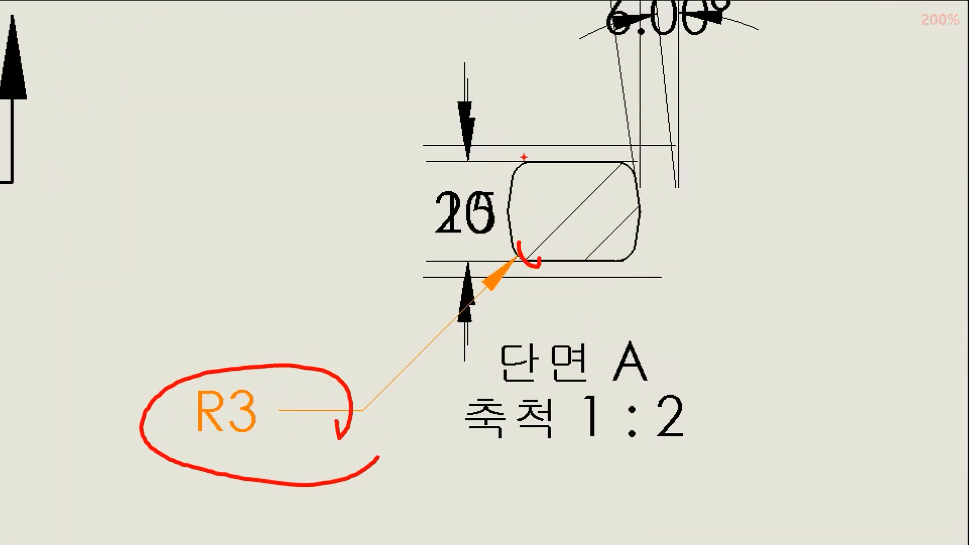
pyautogui.moveTo(523, 157); pyautogui.dragTo(503, 177)
pyautogui.moveTo(614, 153); pyautogui.dragTo(629, 177)
pyautogui.moveTo(651, 233); pyautogui.dragTo(625, 257)
pyautogui.moveTo(643, 181)
pyautogui.mouseDown()
pyautogui.moveTo(610, 177)
pyautogui.moveTo(624, 161)
pyautogui.mouseUp()
pyautogui.moveTo(520, 192); pyautogui.dragTo(547, 200)
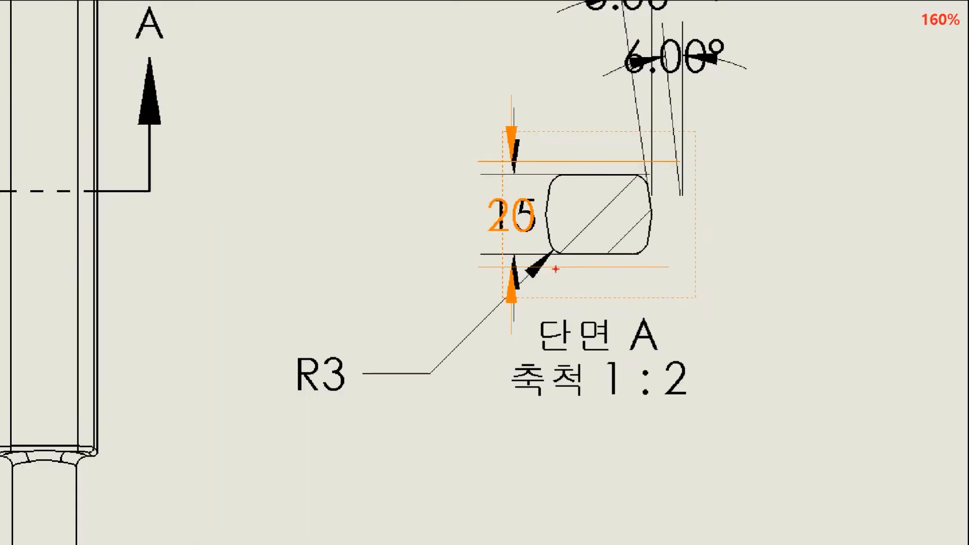
pyautogui.moveTo(502, 265); pyautogui.dragTo(522, 305)
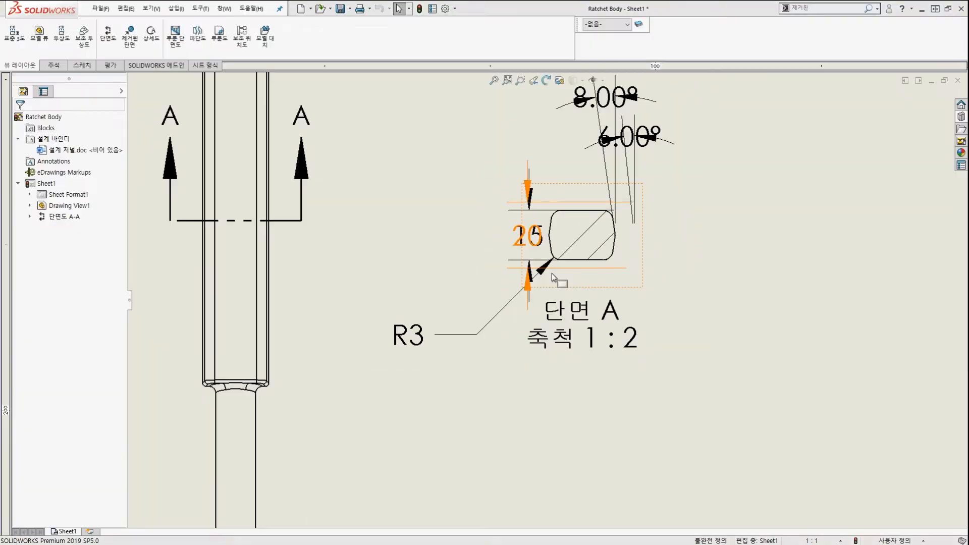
pyautogui.moveTo(614, 257); pyautogui.dragTo(673, 317)
pyautogui.moveTo(602, 265); pyautogui.dragTo(650, 261)
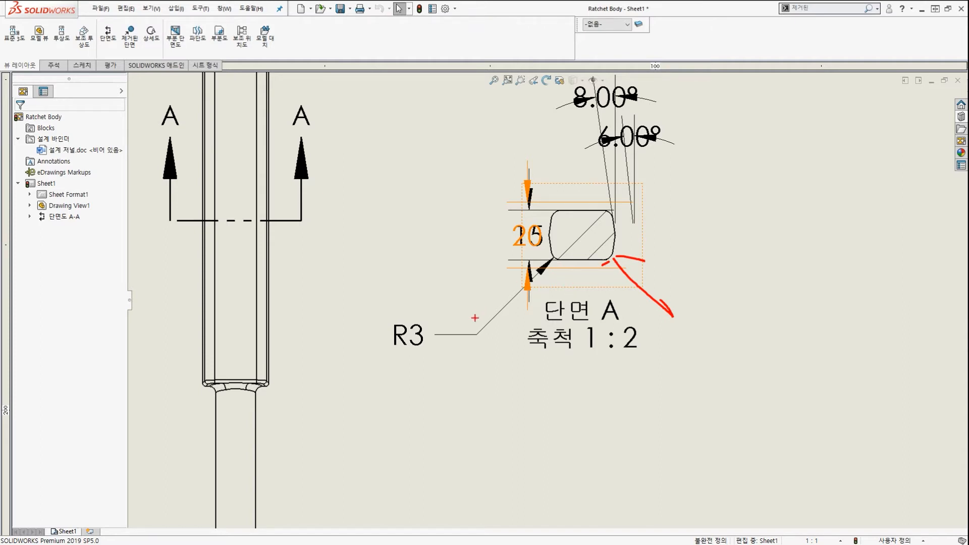
# Select the R3 fillet radius dimension on section A-A.
pyautogui.moveTo(482, 362)
pyautogui.mouseDown()
pyautogui.moveTo(364, 369)
pyautogui.moveTo(462, 352)
pyautogui.mouseUp()
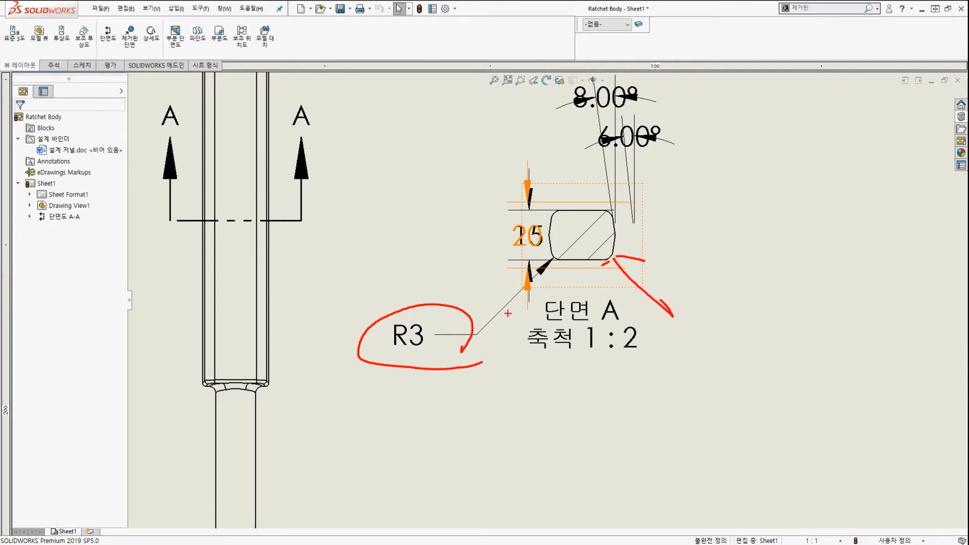
pyautogui.press('Escape')
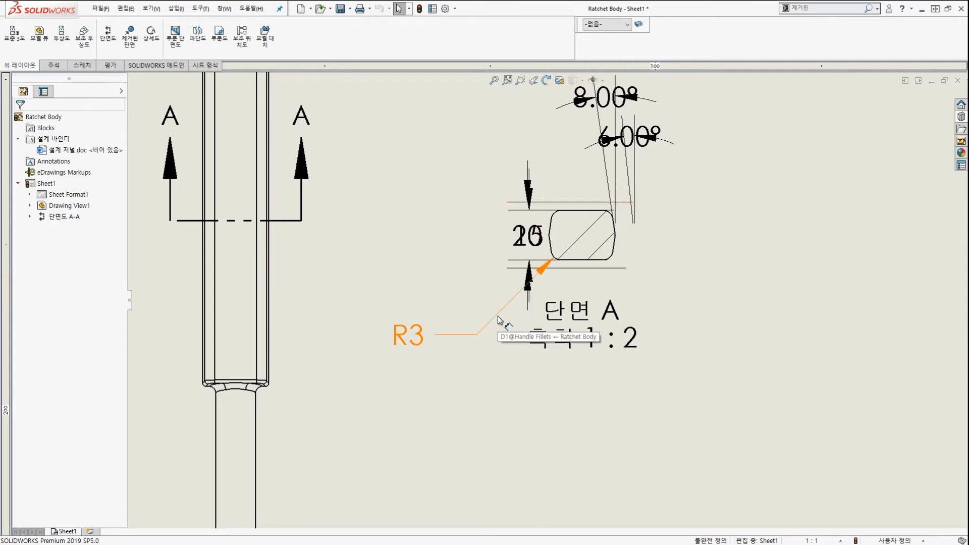
pyautogui.click(498, 316)
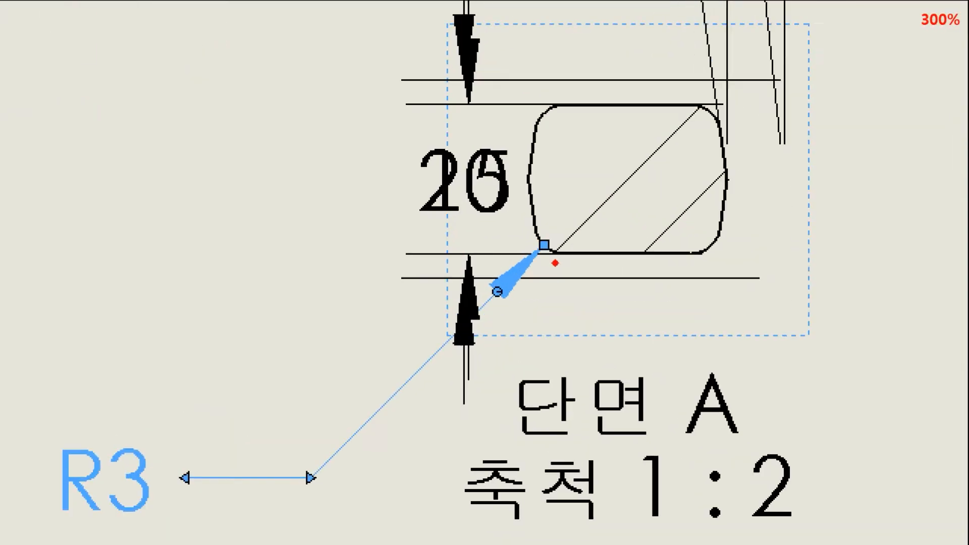
# Reattach the R3 leader endpoint to the section's lower-right fillet.
pyautogui.moveTo(554, 247); pyautogui.dragTo(557, 246)
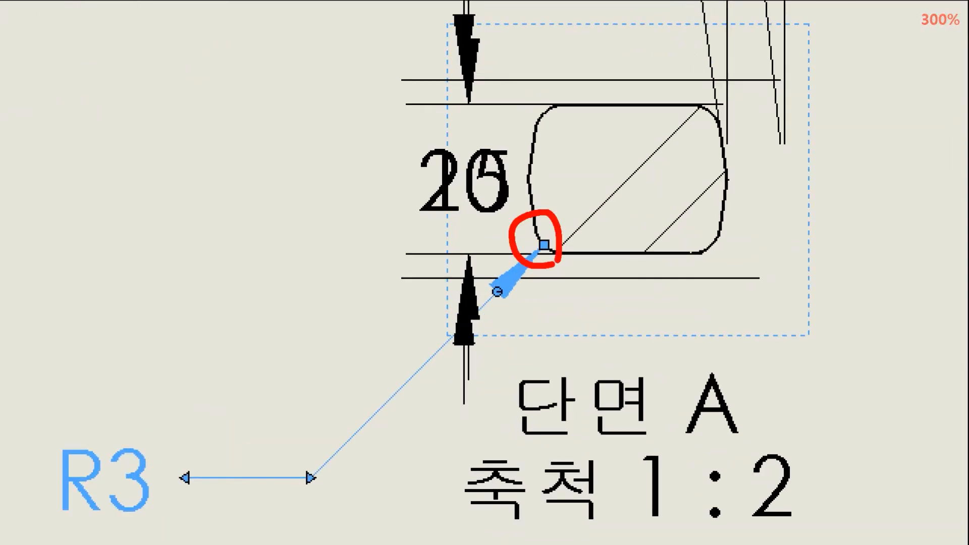
pyautogui.press('Escape')
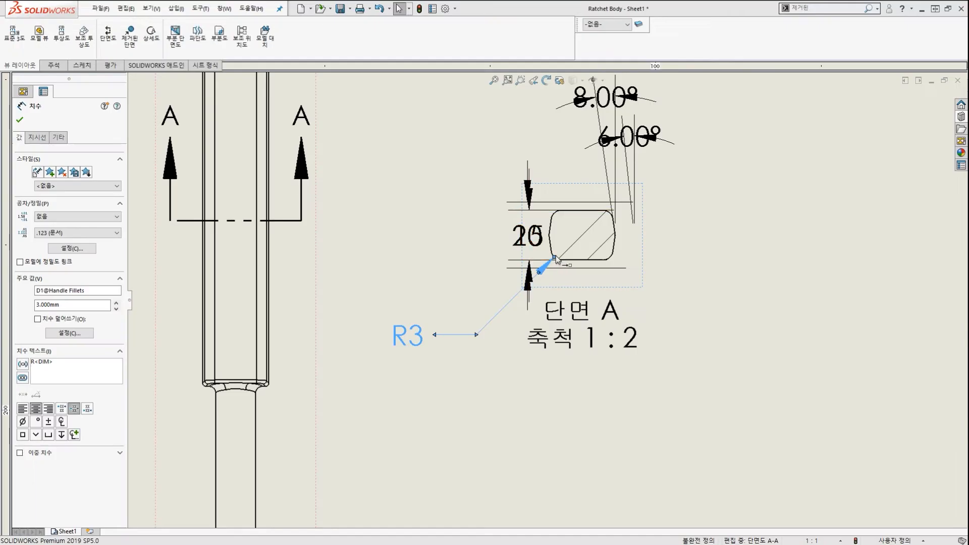
pyautogui.scroll(-3, 556, 259)
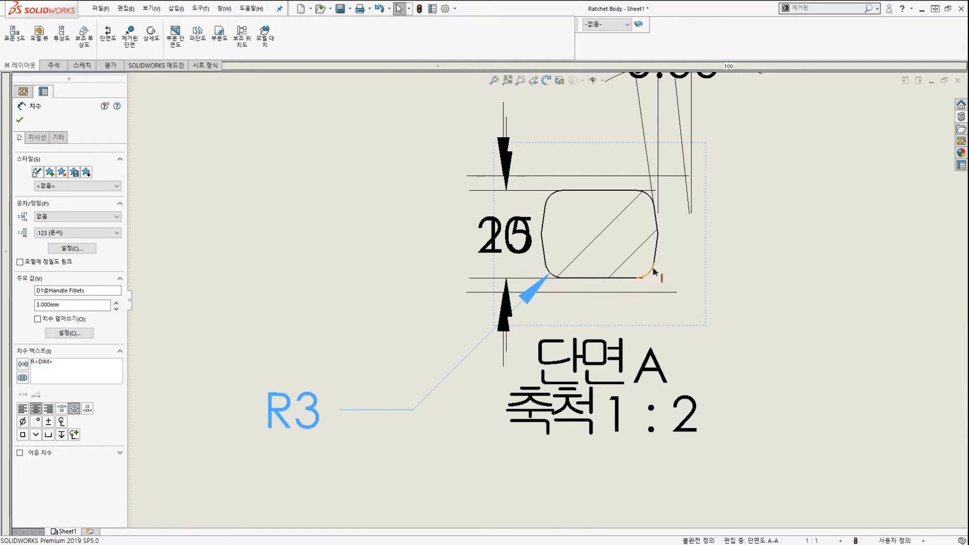
pyautogui.moveTo(653, 268); pyautogui.dragTo(653, 271)
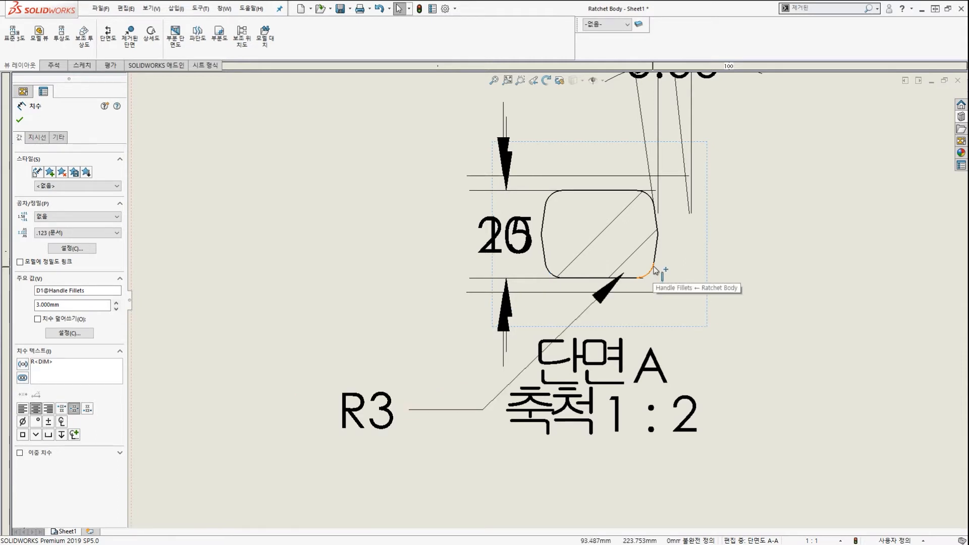
pyautogui.scroll(3, 548, 301)
# Move the R3 label to the right of section view A-A.
pyautogui.moveTo(472, 356)
pyautogui.mouseDown()
pyautogui.moveTo(748, 349)
pyautogui.moveTo(735, 350)
pyautogui.mouseUp()
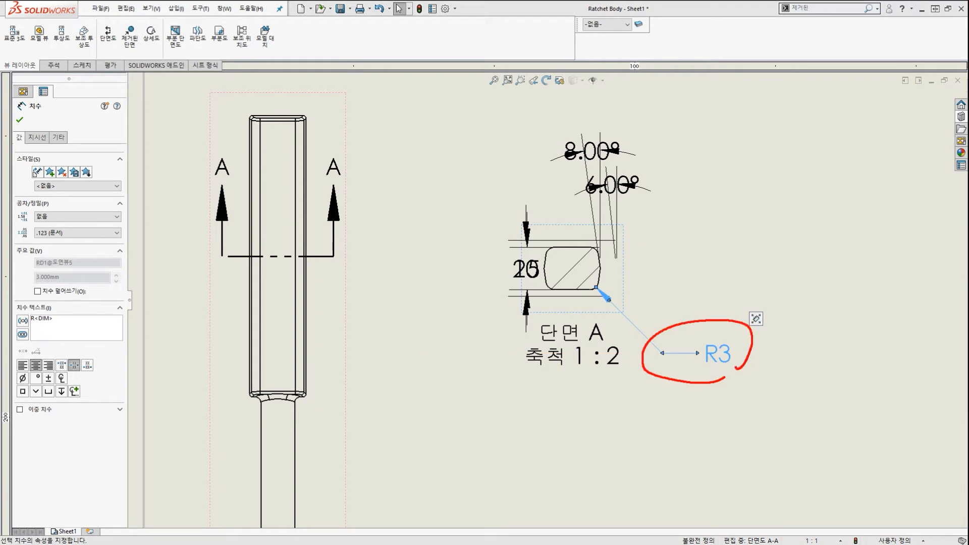
pyautogui.moveTo(732, 260); pyautogui.dragTo(728, 302)
pyautogui.moveTo(754, 380)
pyautogui.mouseDown()
pyautogui.moveTo(724, 331)
pyautogui.moveTo(716, 358)
pyautogui.mouseUp()
pyautogui.moveTo(813, 214); pyautogui.dragTo(733, 305)
pyautogui.moveTo(725, 256)
pyautogui.mouseDown()
pyautogui.moveTo(728, 296)
pyautogui.moveTo(780, 291)
pyautogui.mouseUp()
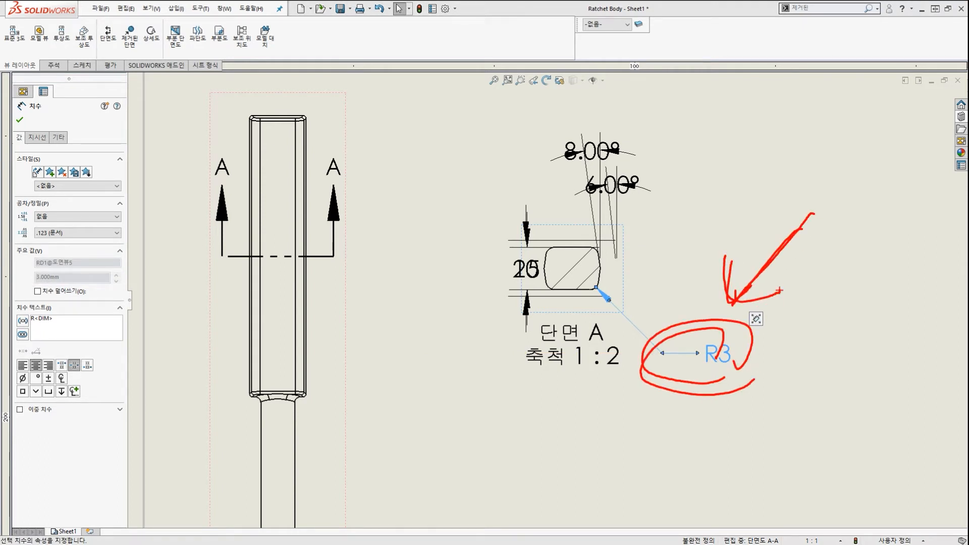
pyautogui.press('Escape')
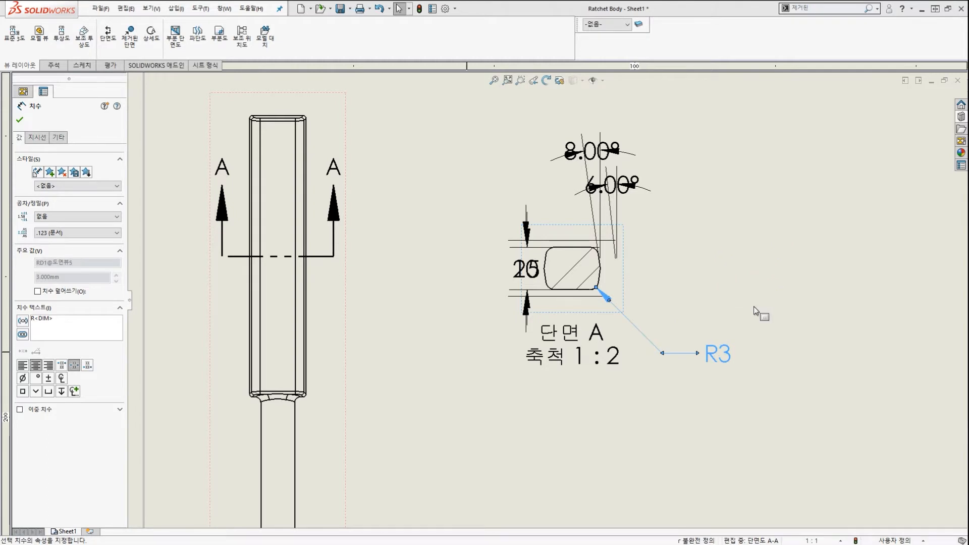
# Keep the R3 fillet radius at 3.000 mm, close the dimension properties, and select section A-A.
pyautogui.click(754, 307)
pyautogui.press('z')
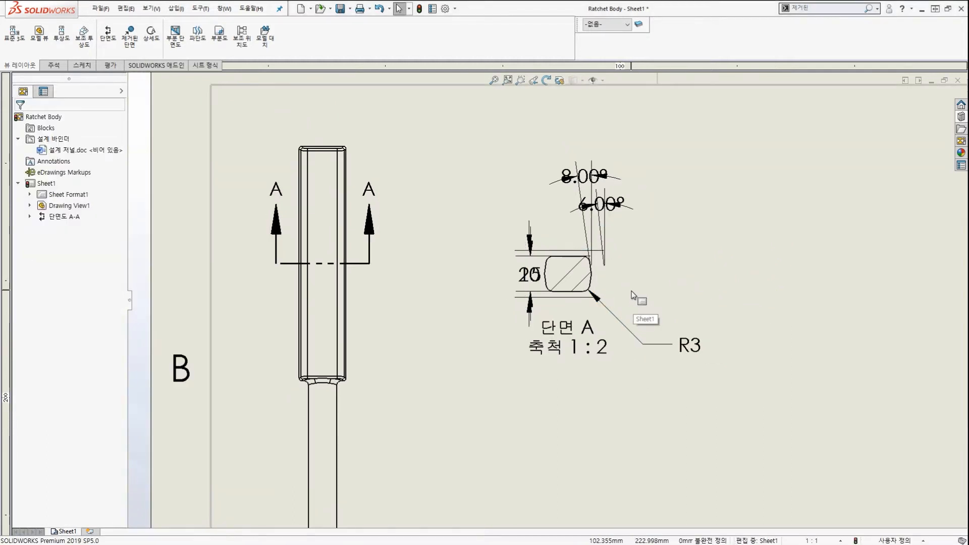
pyautogui.scroll(2, 631, 294)
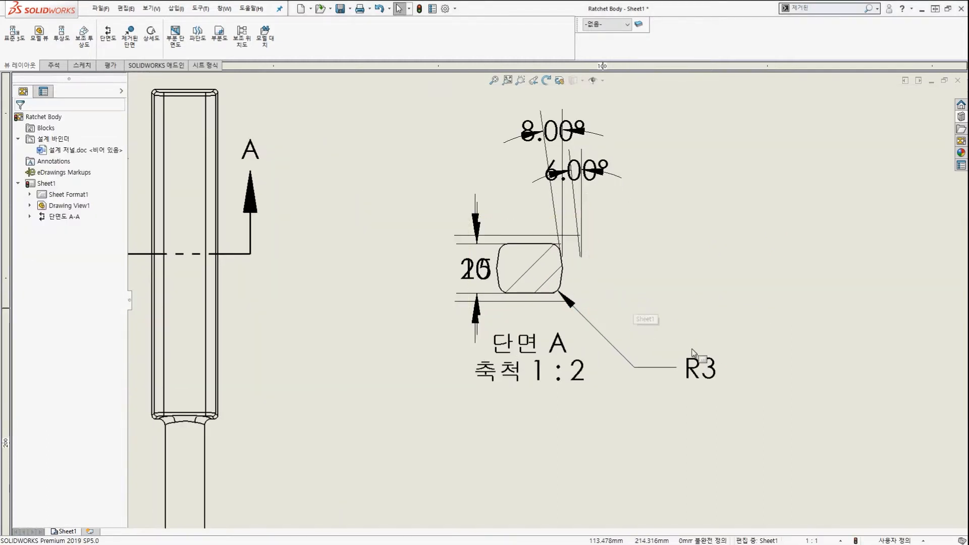
pyautogui.doubleClick(704, 373)
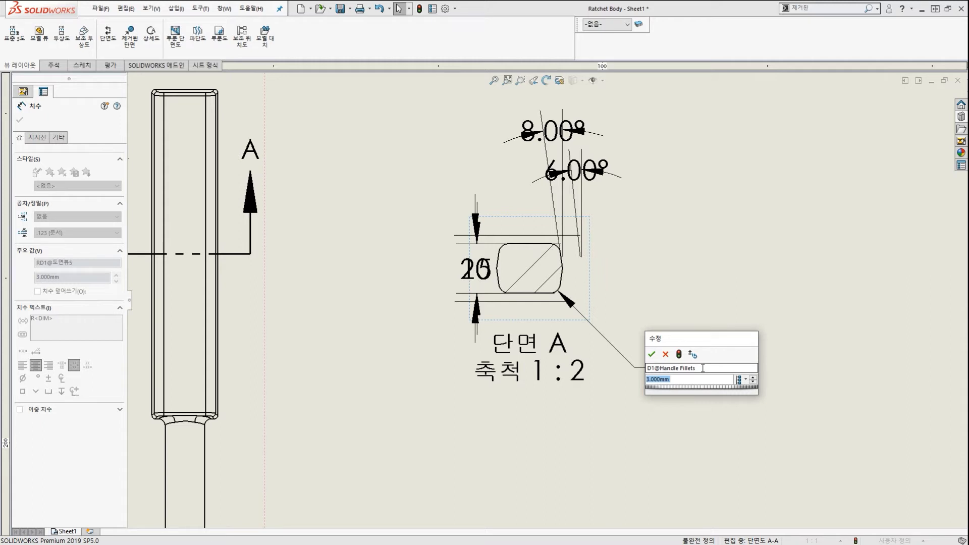
pyautogui.click(652, 354)
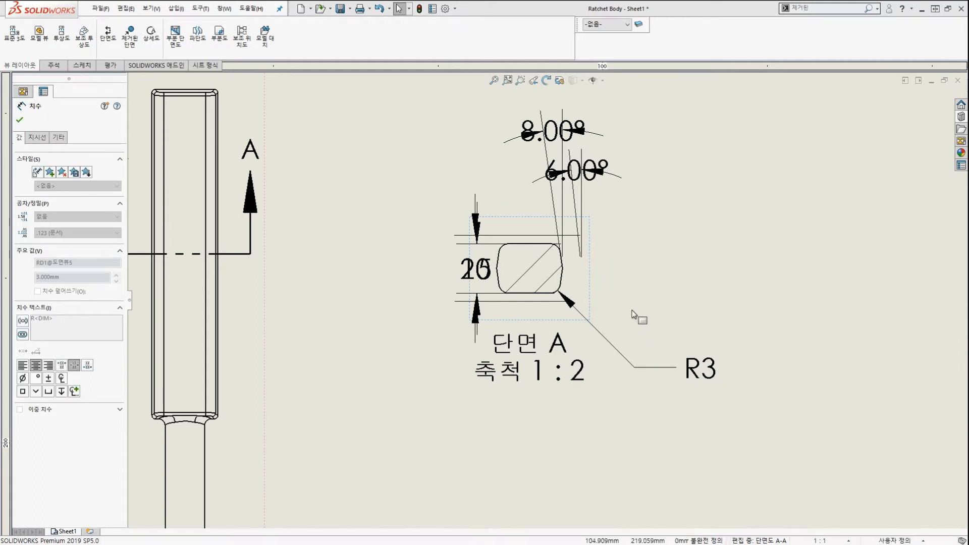
pyautogui.click(625, 272)
pyautogui.scroll(8, 624, 273)
pyautogui.scroll(-6, 550, 308)
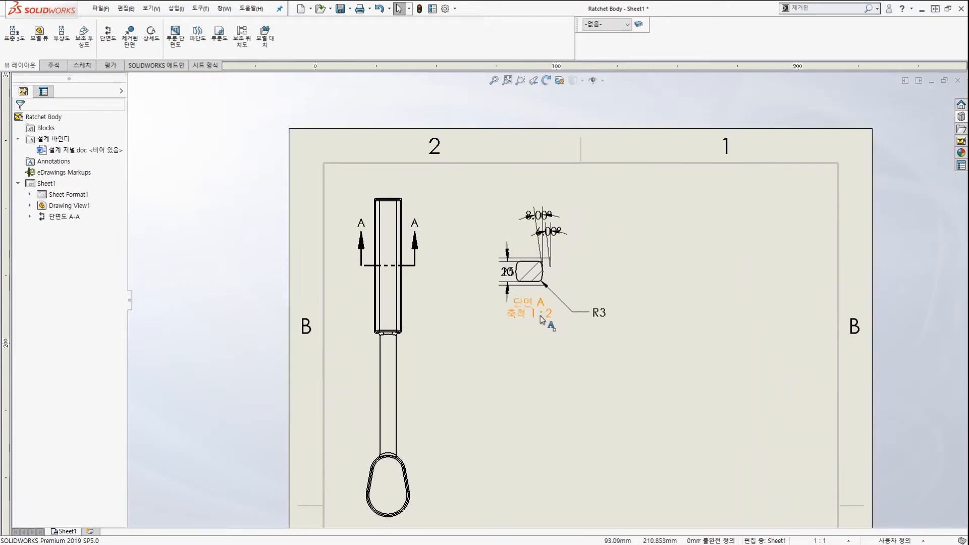
pyautogui.click(543, 279)
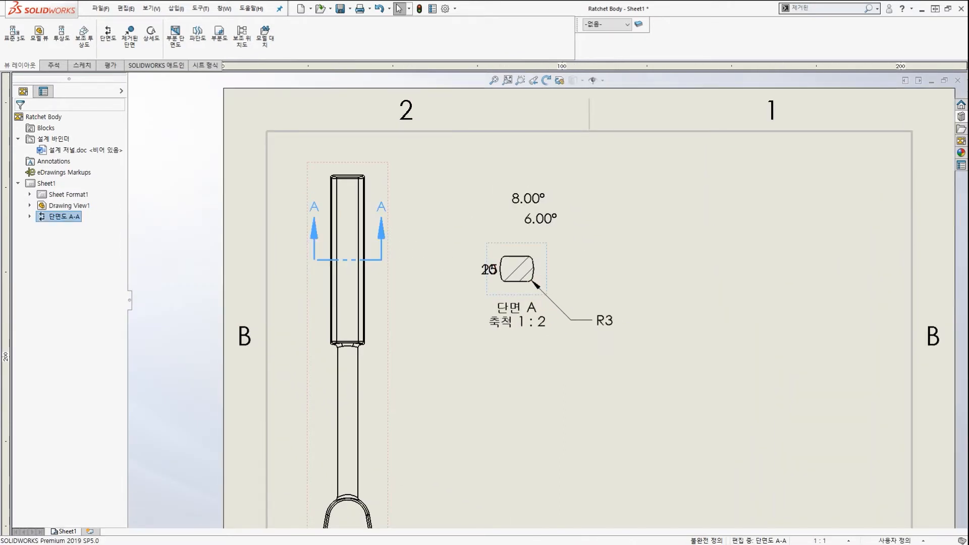
pyautogui.click(611, 331)
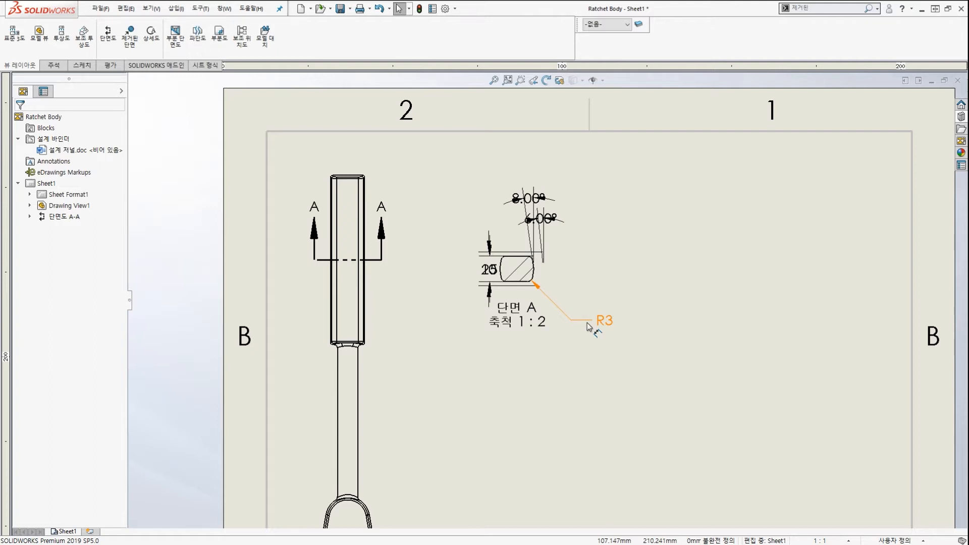
pyautogui.hotkey('ctrl', '2')
pyautogui.moveTo(469, 299)
pyautogui.mouseDown()
pyautogui.moveTo(456, 238)
pyautogui.moveTo(594, 296)
pyautogui.mouseUp()
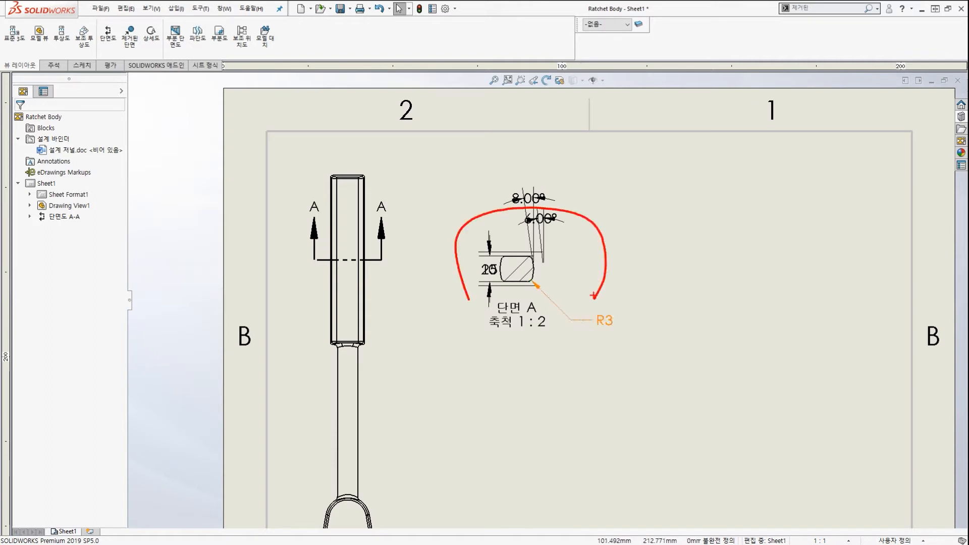
pyautogui.press('Escape')
pyautogui.hotkey('ctrl', '2')
pyautogui.moveTo(572, 239)
pyautogui.mouseDown()
pyautogui.moveTo(529, 194)
pyautogui.moveTo(548, 228)
pyautogui.mouseUp()
pyautogui.moveTo(479, 305); pyautogui.dragTo(494, 282)
pyautogui.press('Escape')
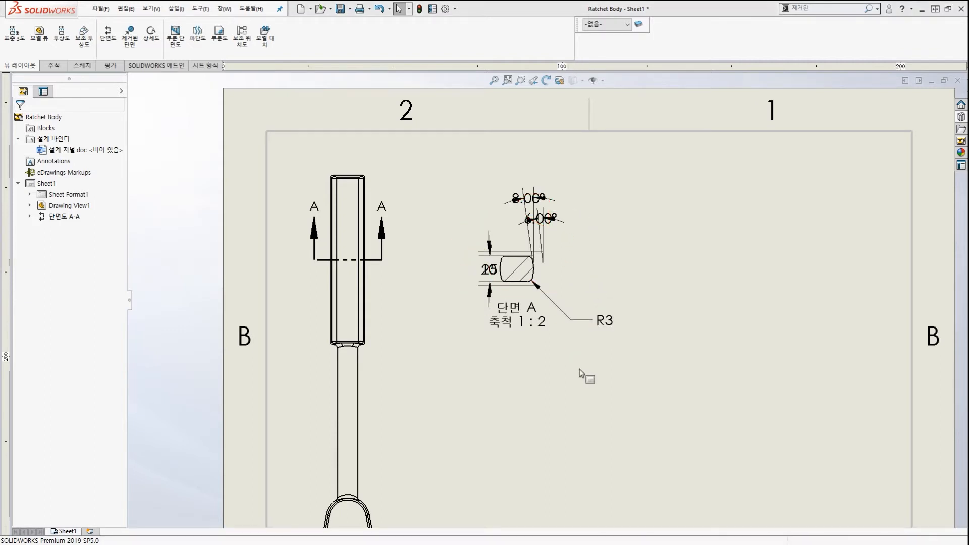
# Select and delete all dimensions in section A-A, including R3, 15, 20 and the angles.
pyautogui.click(584, 322)
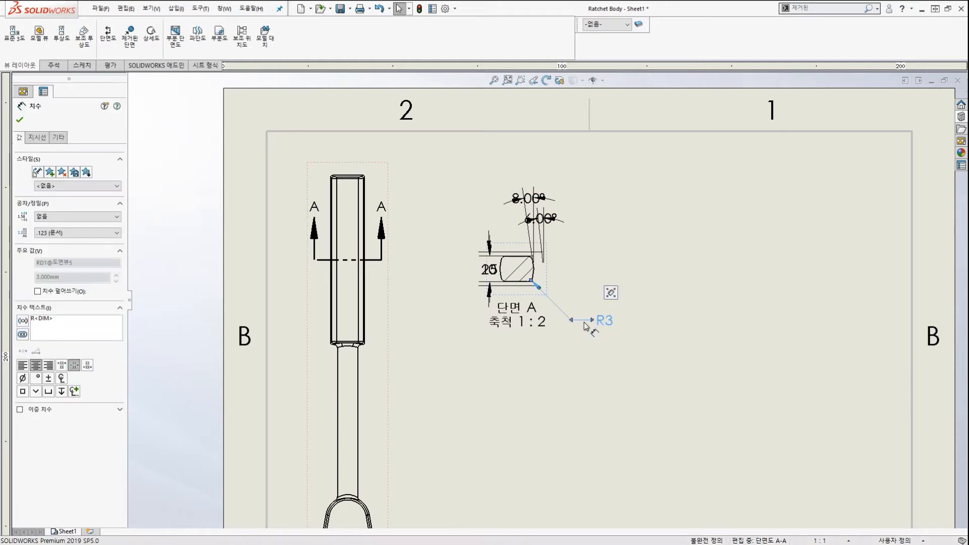
pyautogui.hotkey('ctrl', 'a')
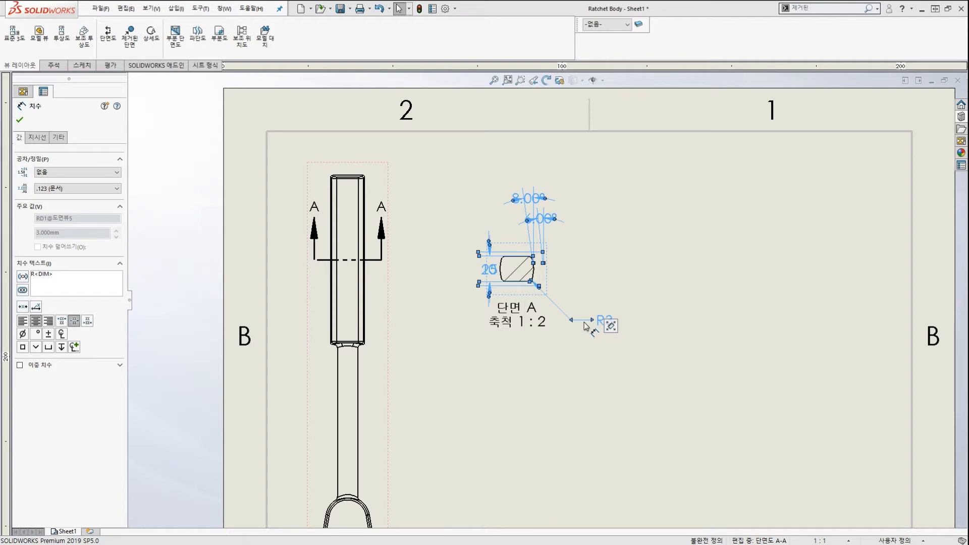
pyautogui.press('Delete')
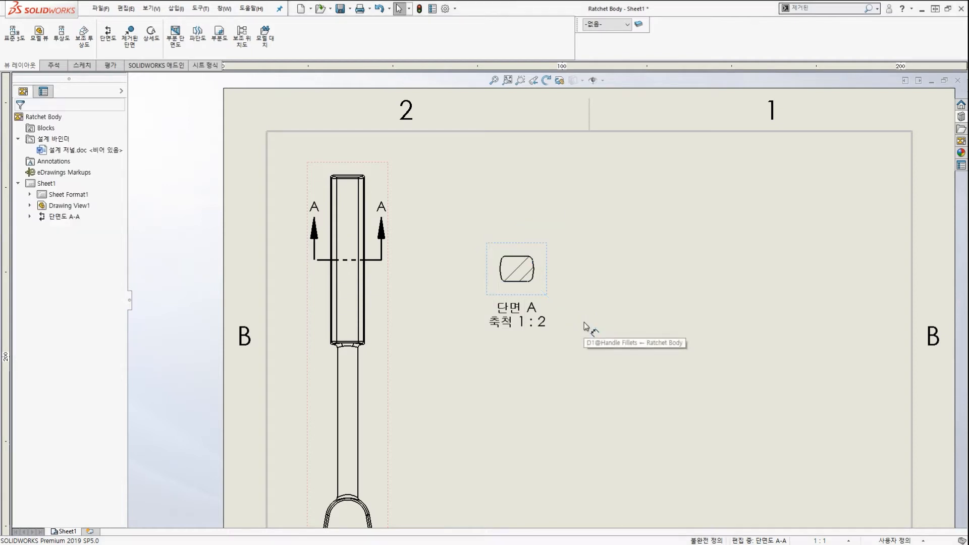
pyautogui.scroll(2, 583, 322)
pyautogui.scroll(-5, 550, 315)
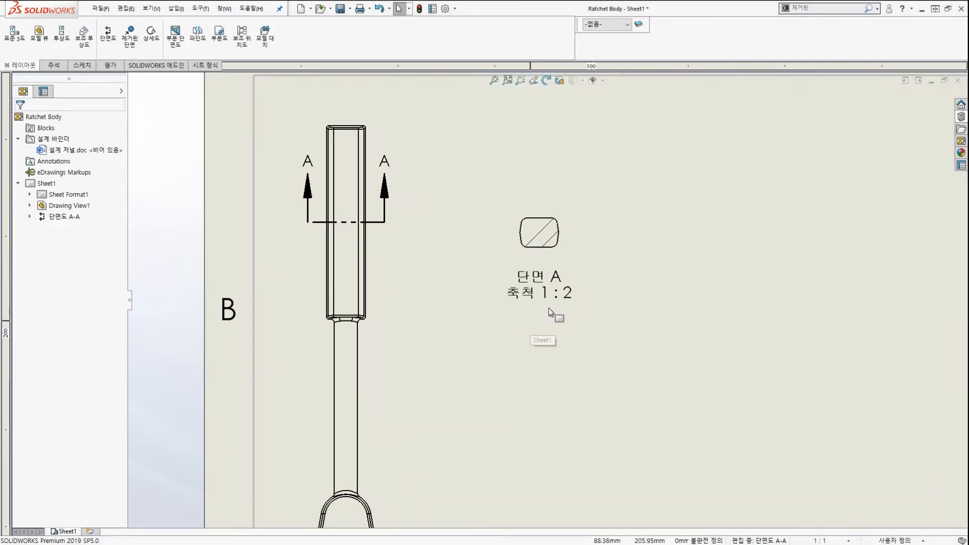
pyautogui.scroll(2, 570, 257)
pyautogui.scroll(-2, 572, 263)
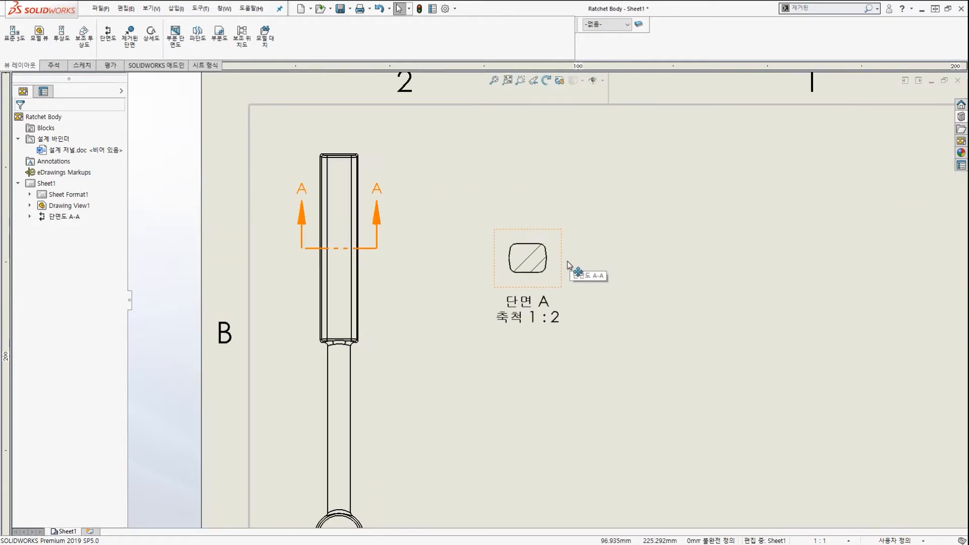
pyautogui.hotkey('ctrl', '2')
pyautogui.moveTo(570, 294)
pyautogui.mouseDown()
pyautogui.moveTo(548, 308)
pyautogui.moveTo(550, 235)
pyautogui.moveTo(550, 260)
pyautogui.mouseUp()
pyautogui.moveTo(458, 165)
pyautogui.mouseDown()
pyautogui.moveTo(488, 209)
pyautogui.moveTo(512, 212)
pyautogui.mouseUp()
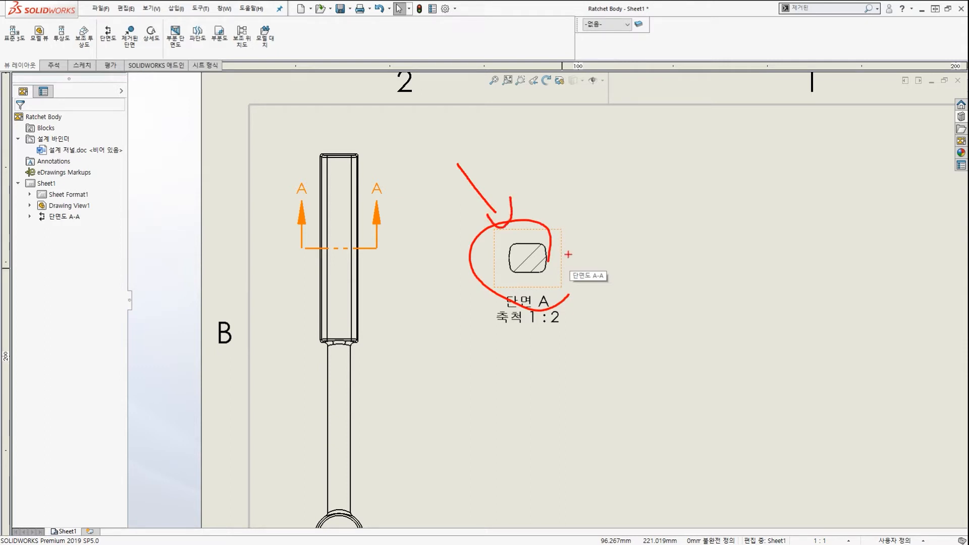
pyautogui.press('Escape')
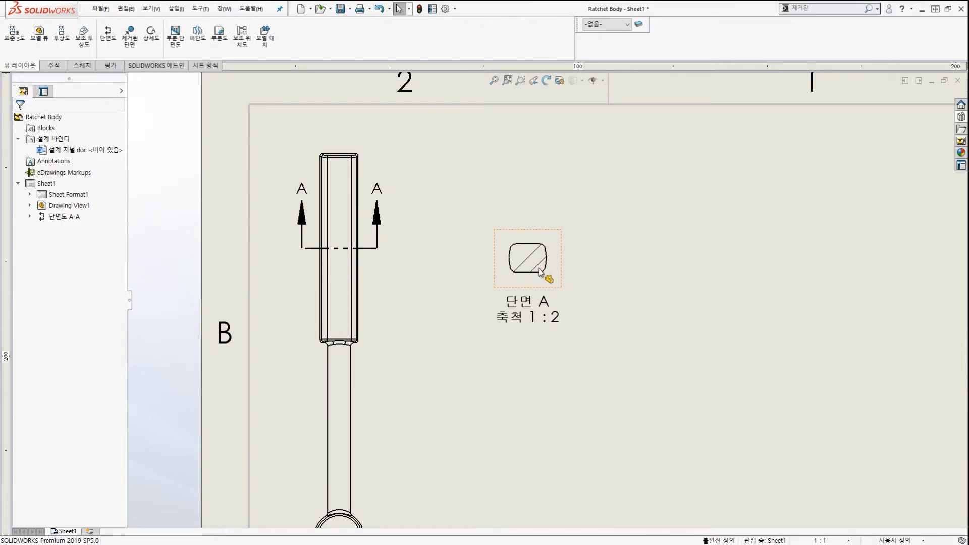
pyautogui.scroll(5, 540, 273)
pyautogui.hotkey('ctrl', '2')
pyautogui.moveTo(544, 255); pyautogui.dragTo(556, 303)
pyautogui.moveTo(681, 275); pyautogui.dragTo(709, 277)
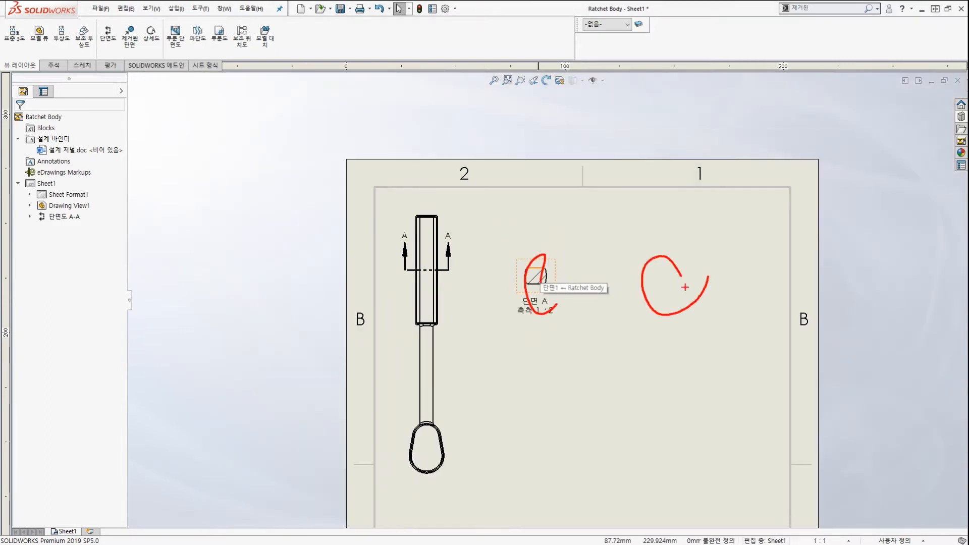
pyautogui.moveTo(686, 244); pyautogui.dragTo(711, 257)
pyautogui.moveTo(590, 349); pyautogui.dragTo(627, 338)
pyautogui.moveTo(689, 444); pyautogui.dragTo(734, 436)
pyautogui.moveTo(535, 464)
pyautogui.mouseDown()
pyautogui.moveTo(524, 453)
pyautogui.moveTo(540, 469)
pyautogui.mouseUp()
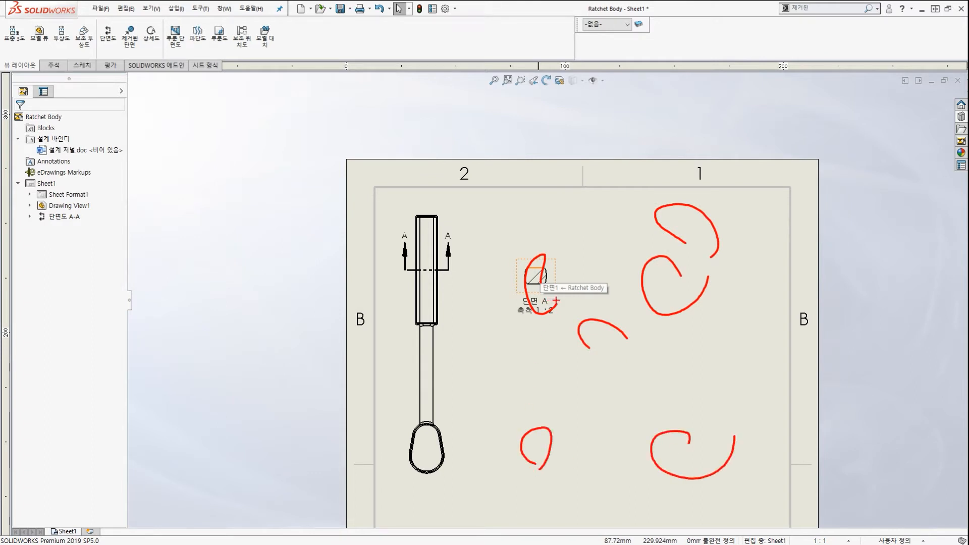
pyautogui.press('Escape')
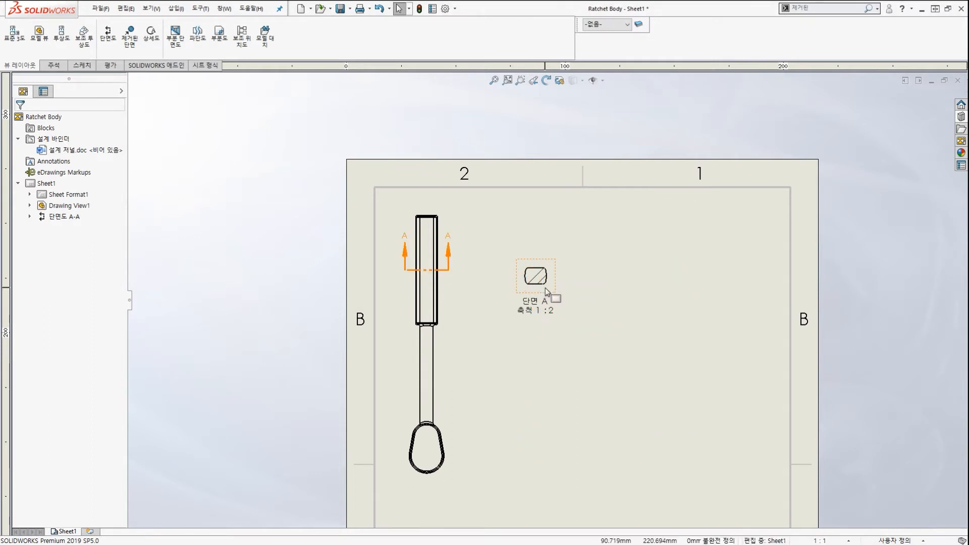
pyautogui.scroll(-3, 545, 287)
pyautogui.scroll(-3, 544, 287)
pyautogui.hotkey('ctrl', '2')
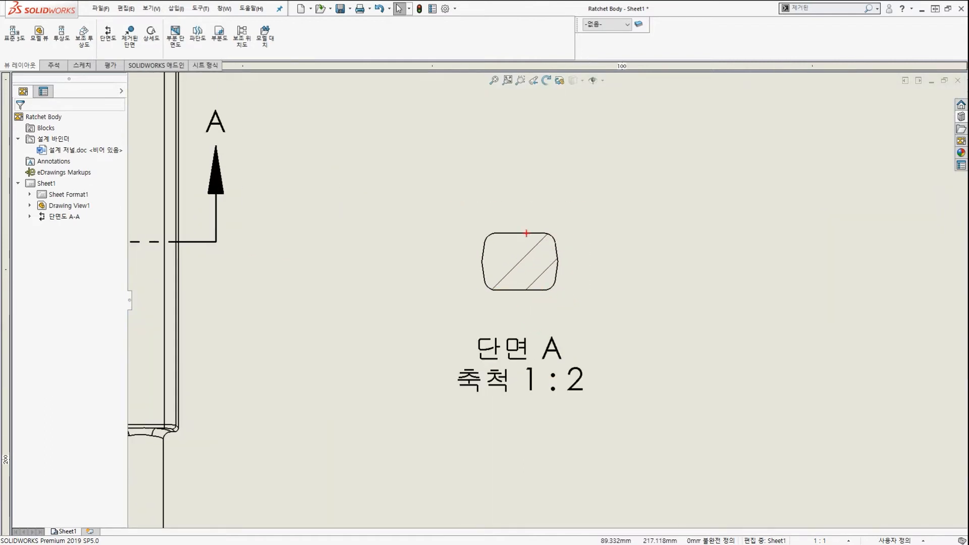
pyautogui.moveTo(523, 233)
pyautogui.mouseDown()
pyautogui.moveTo(485, 262)
pyautogui.moveTo(487, 273)
pyautogui.mouseUp()
pyautogui.moveTo(541, 234); pyautogui.dragTo(486, 285)
pyautogui.moveTo(550, 246); pyautogui.dragTo(508, 284)
pyautogui.moveTo(553, 264)
pyautogui.mouseDown()
pyautogui.moveTo(516, 294)
pyautogui.moveTo(537, 299)
pyautogui.mouseUp()
pyautogui.press('Escape')
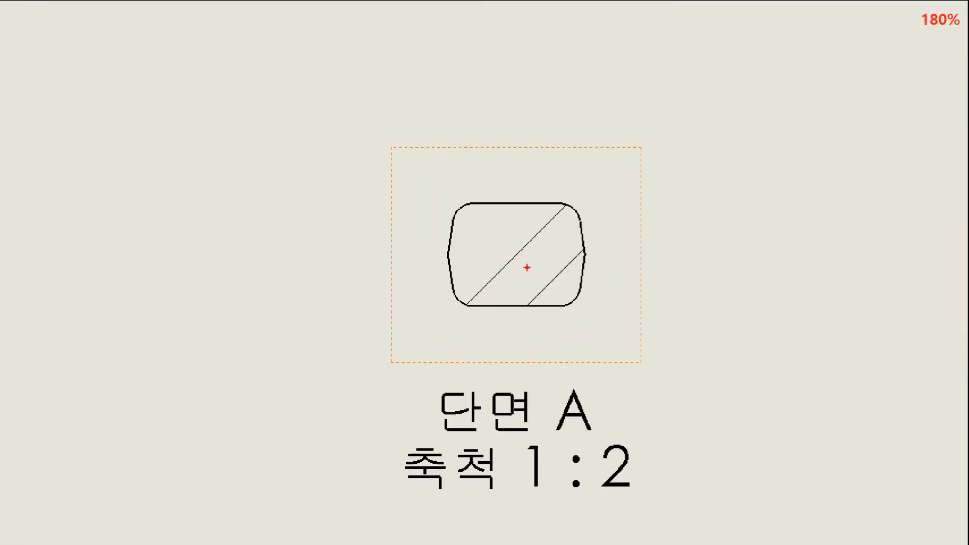
pyautogui.moveTo(559, 212); pyautogui.dragTo(497, 273)
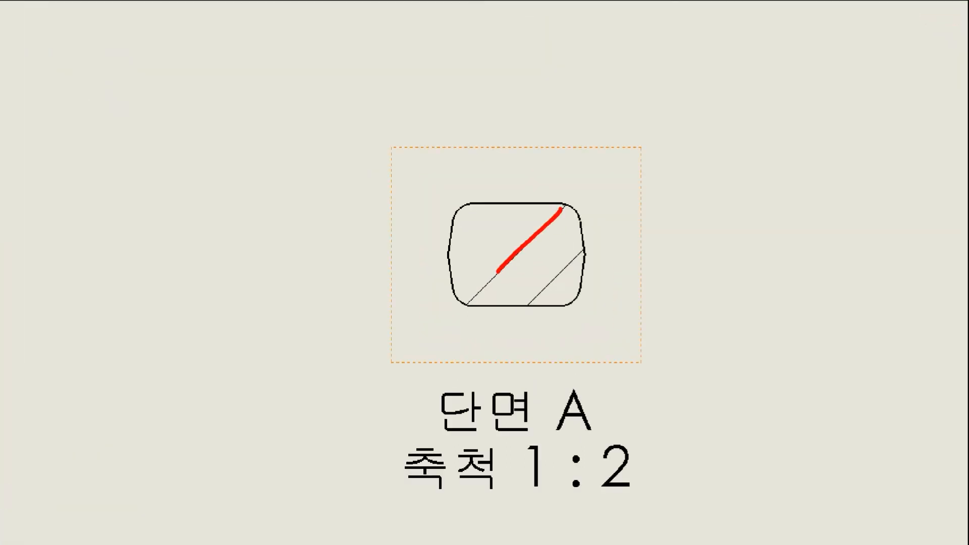
pyautogui.moveTo(558, 244); pyautogui.dragTo(516, 277)
pyautogui.moveTo(571, 262); pyautogui.dragTo(526, 291)
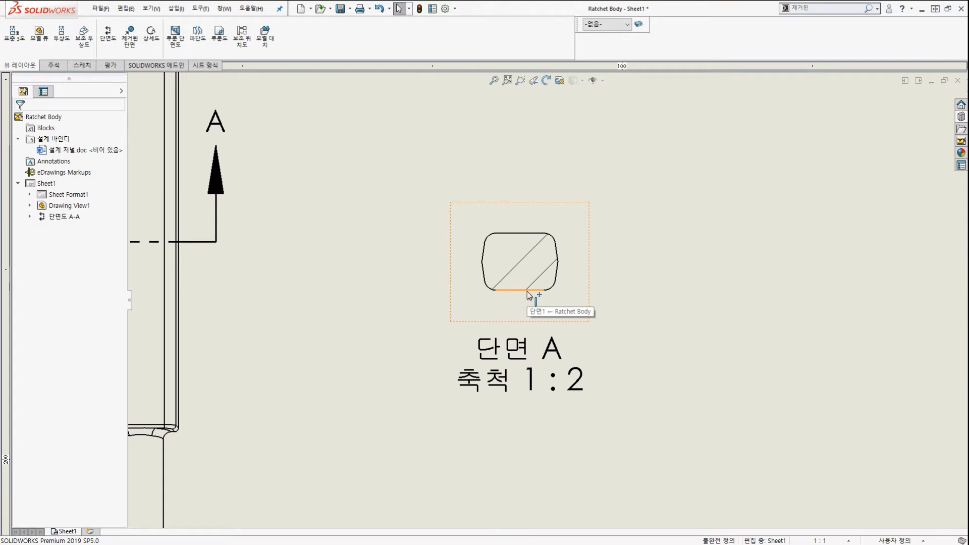
# Turn off Material crosshatch for section A-A's hatch, exposing ANSI32 at scale 1 and 0°.
pyautogui.click(520, 263)
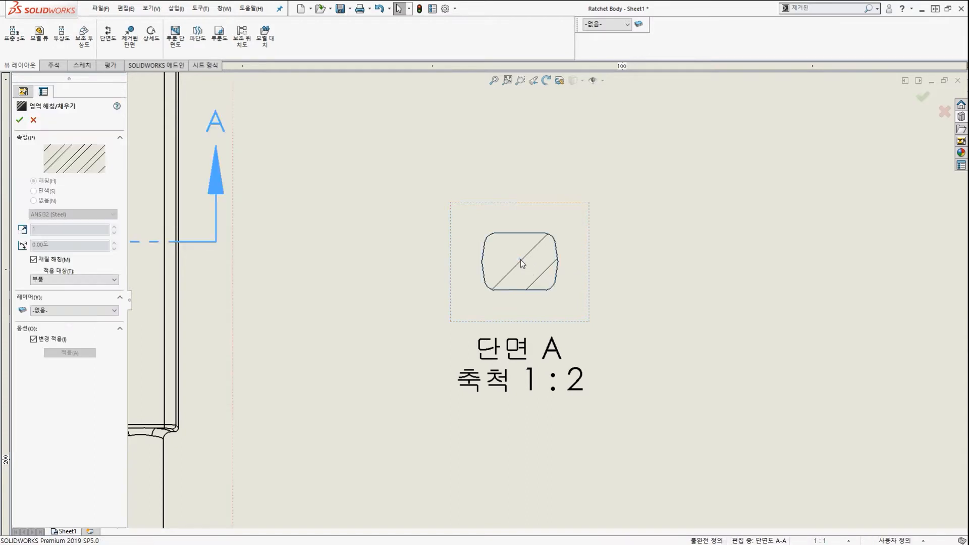
pyautogui.hotkey('ctrl', '2')
pyautogui.moveTo(516, 271)
pyautogui.mouseDown()
pyautogui.moveTo(505, 277)
pyautogui.moveTo(525, 276)
pyautogui.moveTo(144, 89)
pyautogui.moveTo(66, 102)
pyautogui.mouseUp()
pyautogui.keyDown('ctrl'); pyautogui.moveTo(2, 94); pyautogui.dragTo(89, 140); pyautogui.keyUp('ctrl')
pyautogui.keyDown('ctrl'); pyautogui.keyDown('shift'); pyautogui.moveTo(200, 107); pyautogui.dragTo(104, 107); pyautogui.keyUp('shift'); pyautogui.keyUp('ctrl')
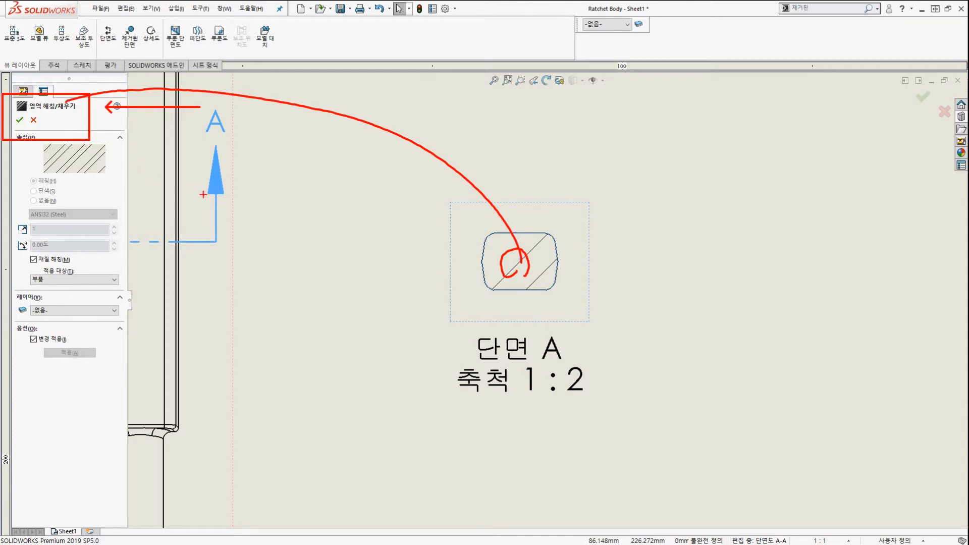
pyautogui.scroll(5, 8, 240)
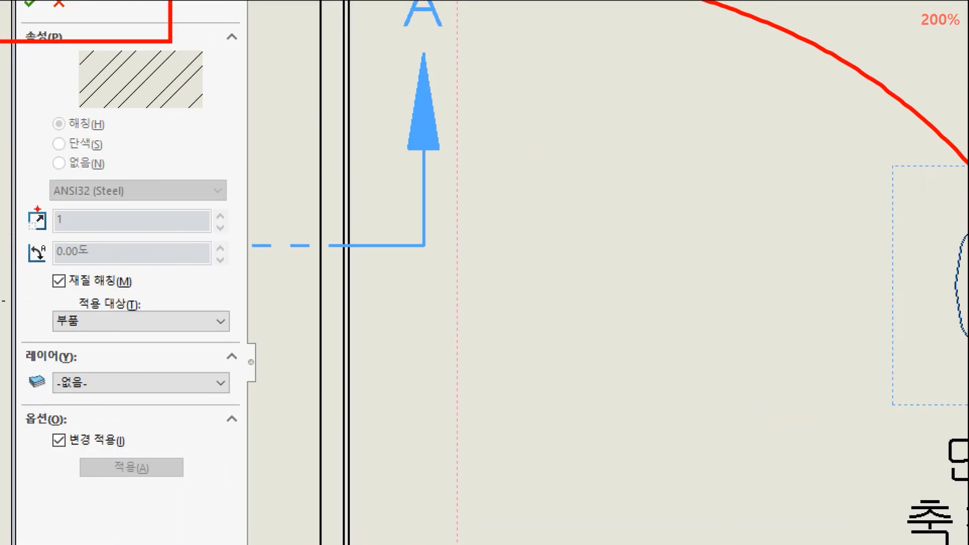
pyautogui.moveTo(16, 200)
pyautogui.keyDown('ctrl'); pyautogui.mouseDown()
pyautogui.moveTo(53, 221)
pyautogui.moveTo(246, 262)
pyautogui.mouseUp(); pyautogui.keyUp('ctrl')
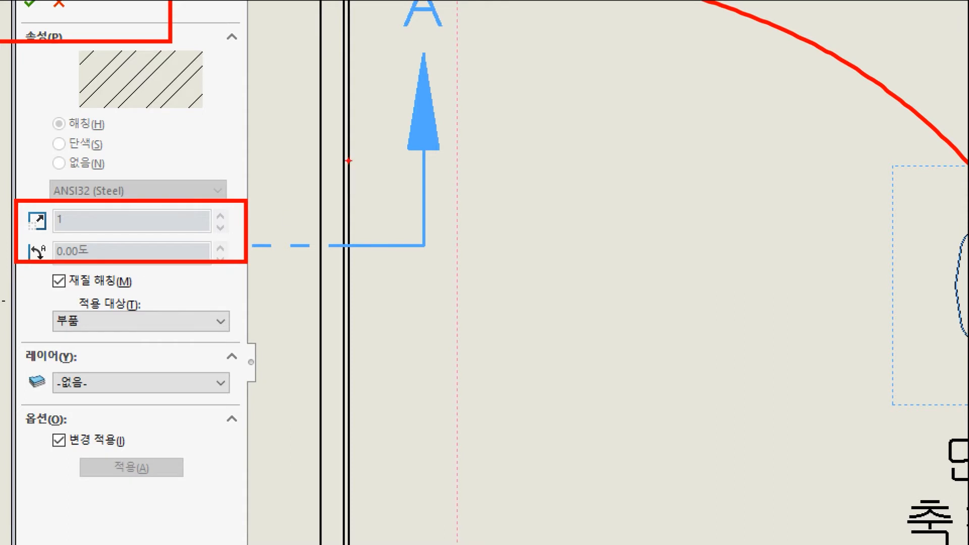
pyautogui.keyDown('ctrl'); pyautogui.keyDown('shift'); pyautogui.moveTo(352, 132); pyautogui.dragTo(250, 189); pyautogui.keyUp('shift'); pyautogui.keyUp('ctrl')
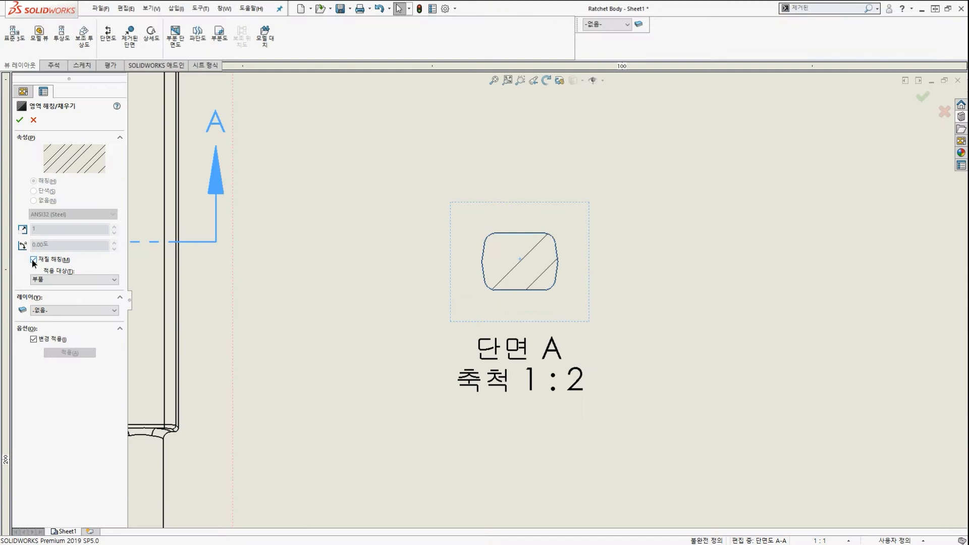
pyautogui.click(33, 260)
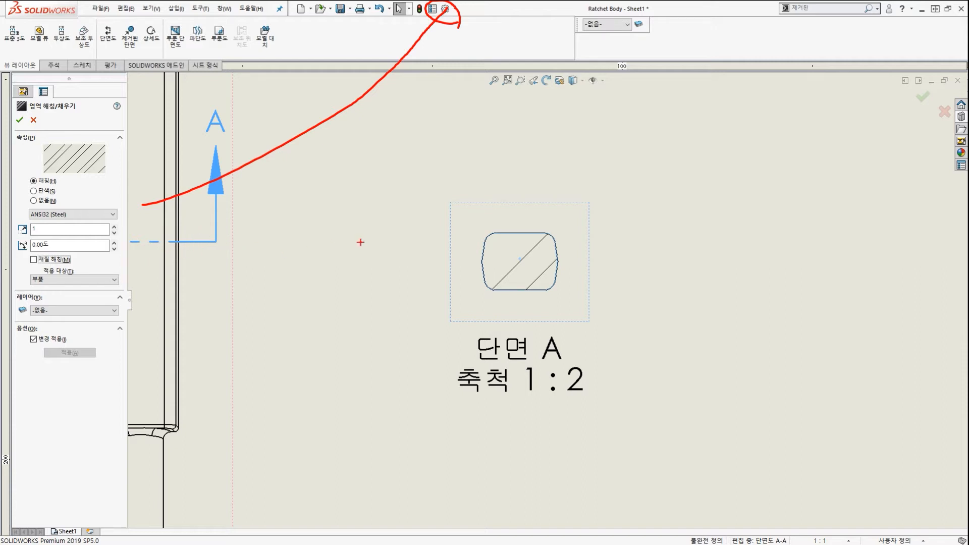
# Set the section A-A hatch pattern scale to 3.
pyautogui.moveTo(569, 300)
pyautogui.mouseDown()
pyautogui.moveTo(442, 258)
pyautogui.moveTo(559, 275)
pyautogui.mouseUp()
pyautogui.moveTo(565, 230)
pyautogui.mouseDown()
pyautogui.moveTo(678, 162)
pyautogui.moveTo(695, 175)
pyautogui.mouseUp()
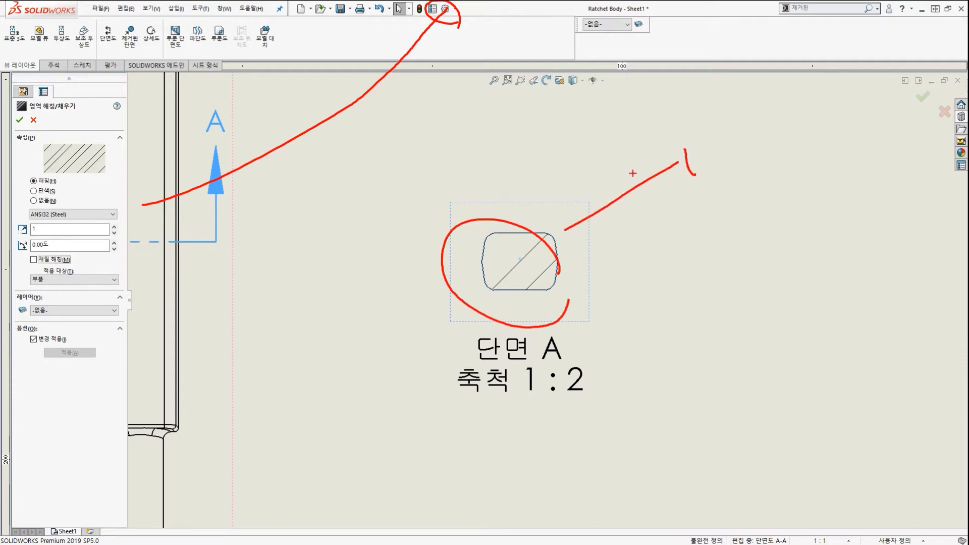
pyautogui.moveTo(632, 173); pyautogui.dragTo(596, 211)
pyautogui.moveTo(592, 175); pyautogui.dragTo(652, 226)
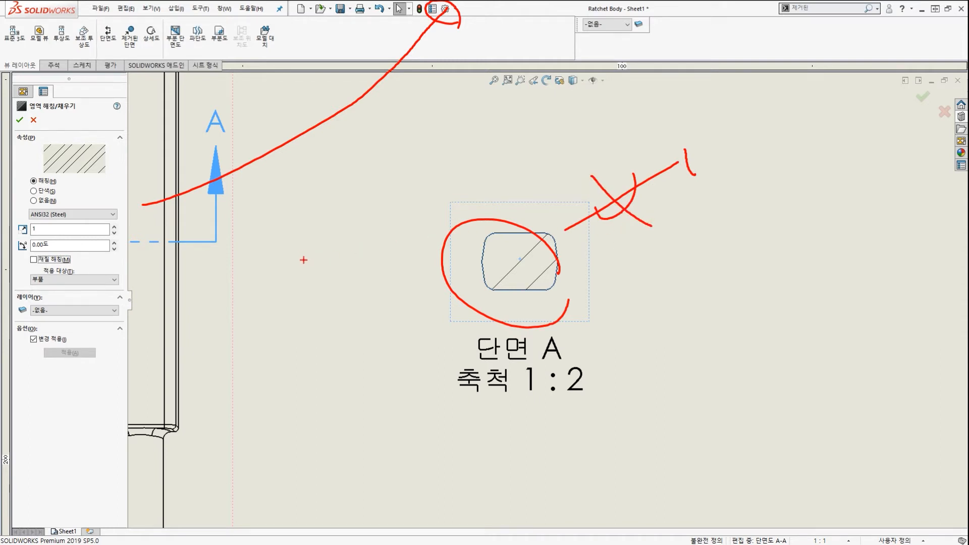
pyautogui.press('Escape')
pyautogui.click(60, 230)
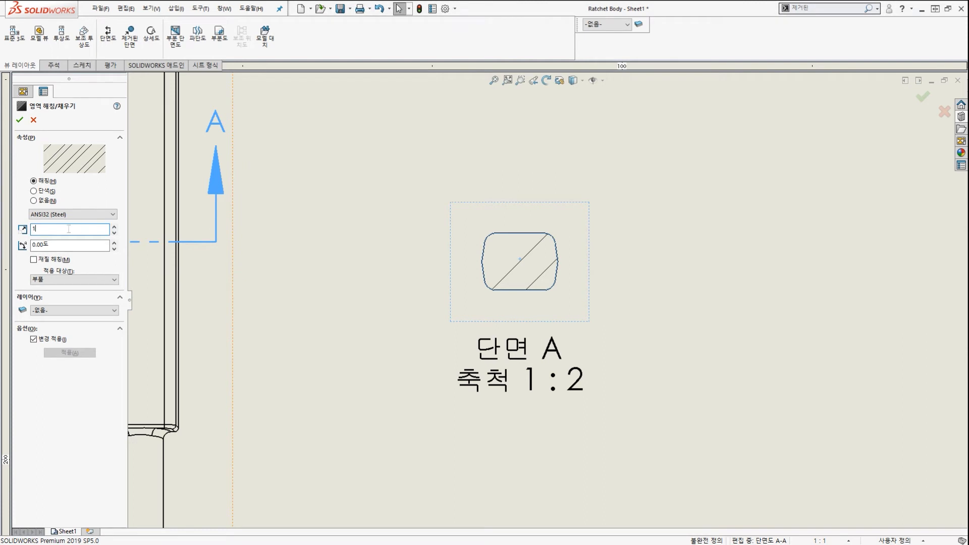
pyautogui.write('3')
pyautogui.press('Return')
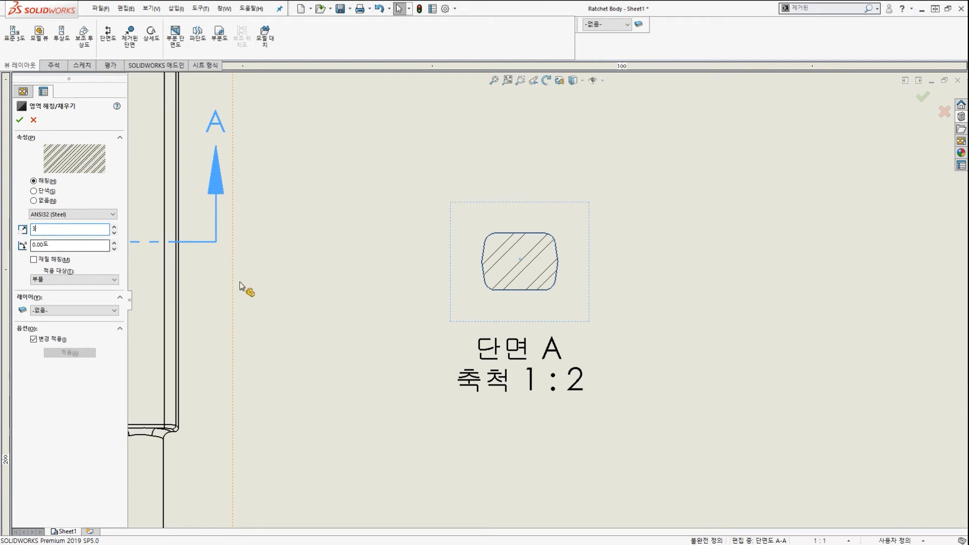
pyautogui.hotkey('ctrl', '2')
pyautogui.scroll(4, 511, 244)
pyautogui.moveTo(526, 220)
pyautogui.mouseDown()
pyautogui.moveTo(472, 264)
pyautogui.moveTo(494, 274)
pyautogui.mouseUp()
pyautogui.moveTo(565, 241); pyautogui.dragTo(528, 296)
pyautogui.moveTo(595, 284); pyautogui.dragTo(560, 329)
pyautogui.press('Escape')
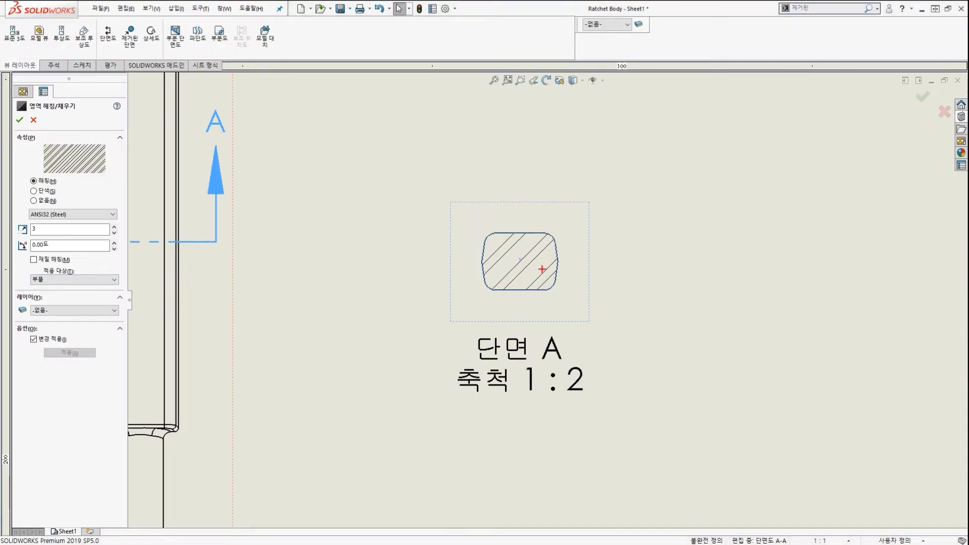
# Set the hatch angle to 90° so the lines run the opposite direction.
pyautogui.moveTo(528, 222); pyautogui.dragTo(484, 250)
pyautogui.moveTo(529, 237); pyautogui.dragTo(507, 259)
pyautogui.moveTo(679, 191)
pyautogui.mouseDown()
pyautogui.moveTo(588, 174)
pyautogui.moveTo(670, 179)
pyautogui.mouseUp()
pyautogui.moveTo(777, 161)
pyautogui.mouseDown()
pyautogui.moveTo(846, 166)
pyautogui.moveTo(863, 180)
pyautogui.mouseUp()
pyautogui.moveTo(860, 246)
pyautogui.mouseDown()
pyautogui.moveTo(841, 254)
pyautogui.moveTo(858, 225)
pyautogui.mouseUp()
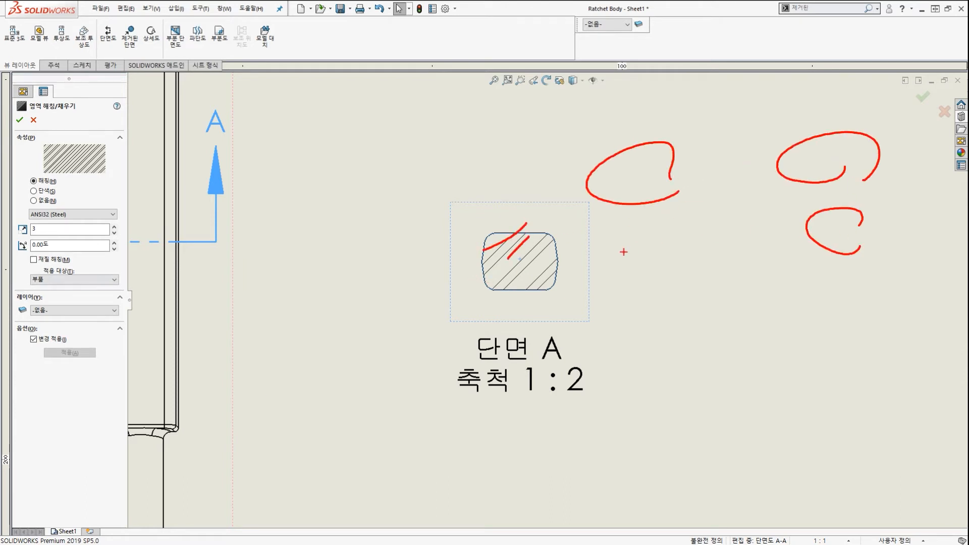
pyautogui.moveTo(652, 229); pyautogui.dragTo(605, 263)
pyautogui.moveTo(723, 170); pyautogui.dragTo(760, 206)
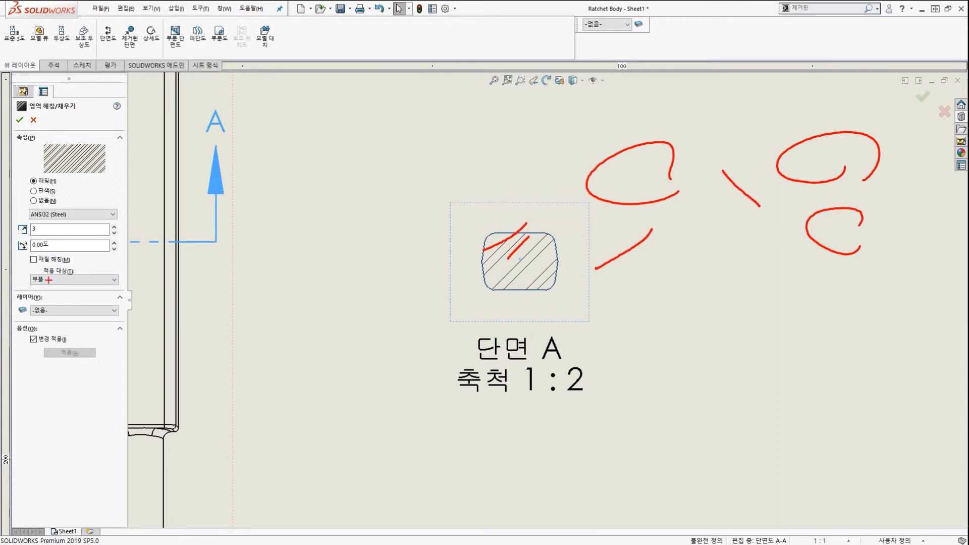
pyautogui.moveTo(50, 255)
pyautogui.mouseDown()
pyautogui.moveTo(54, 237)
pyautogui.moveTo(53, 256)
pyautogui.mouseUp()
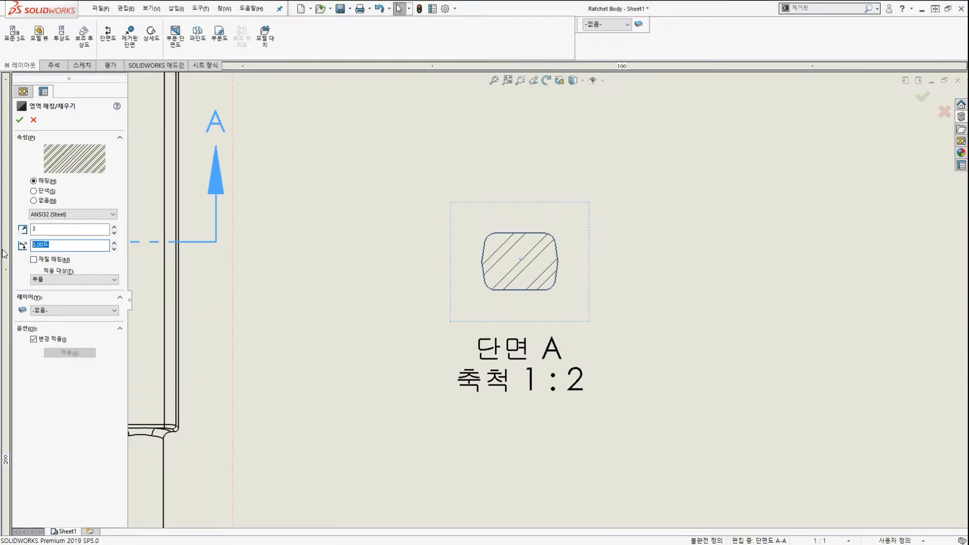
pyautogui.write('90')
pyautogui.press('Return')
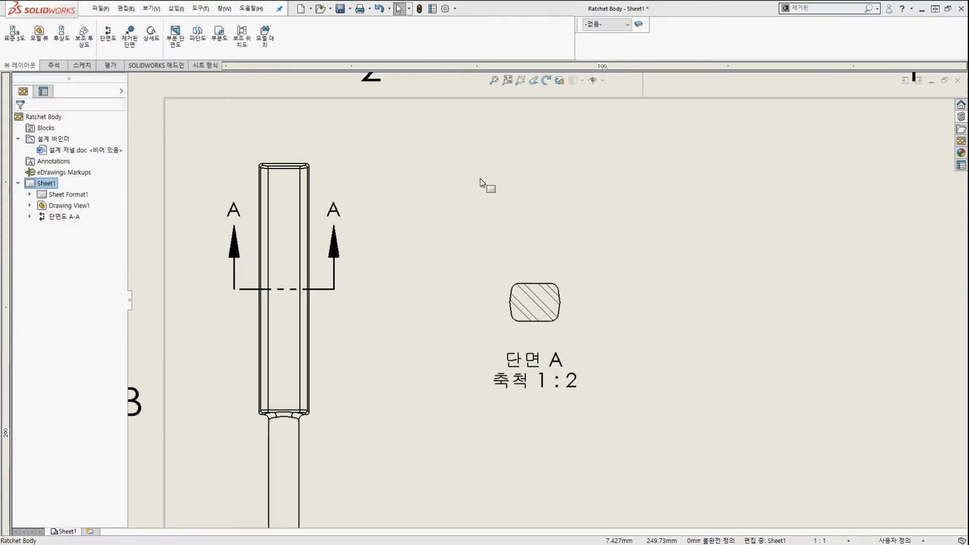
pyautogui.scroll(4, 480, 177)
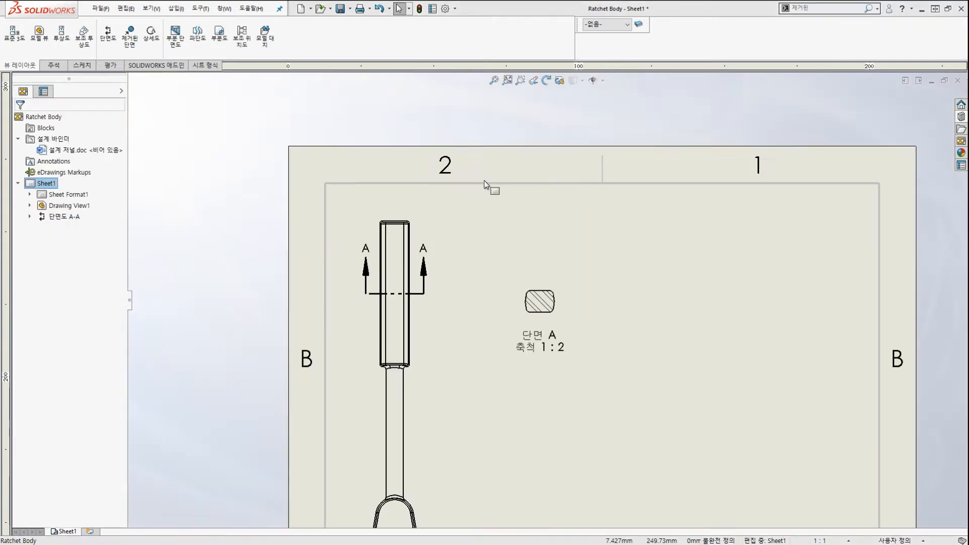
# Create detail view B circling the handle's ring end, placed right of section A at 1:1.
pyautogui.scroll(-5, 482, 479)
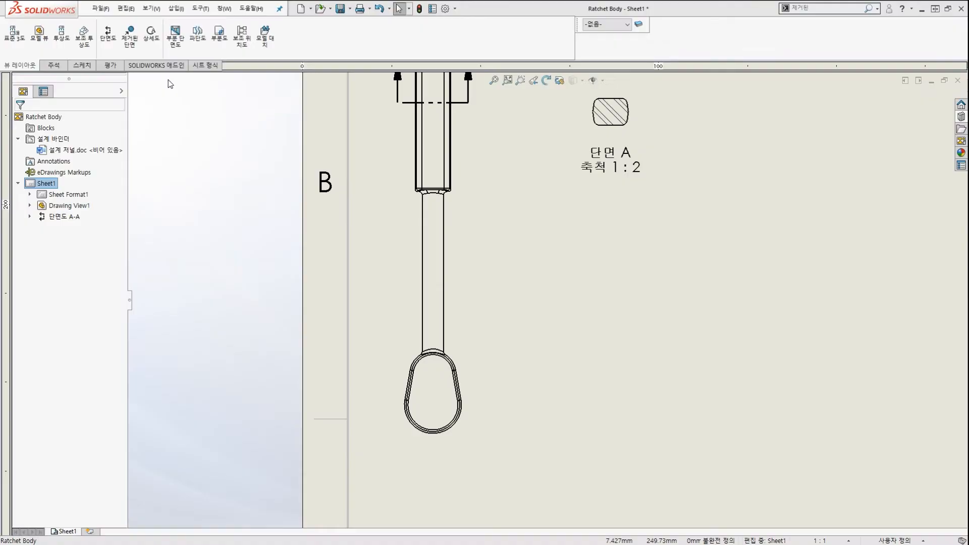
pyautogui.click(151, 33)
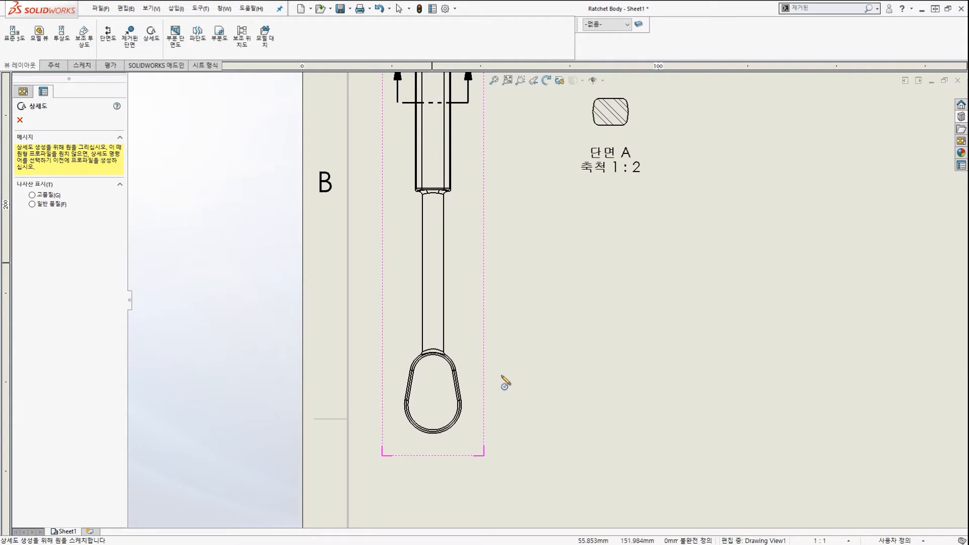
pyautogui.scroll(-1, 454, 402)
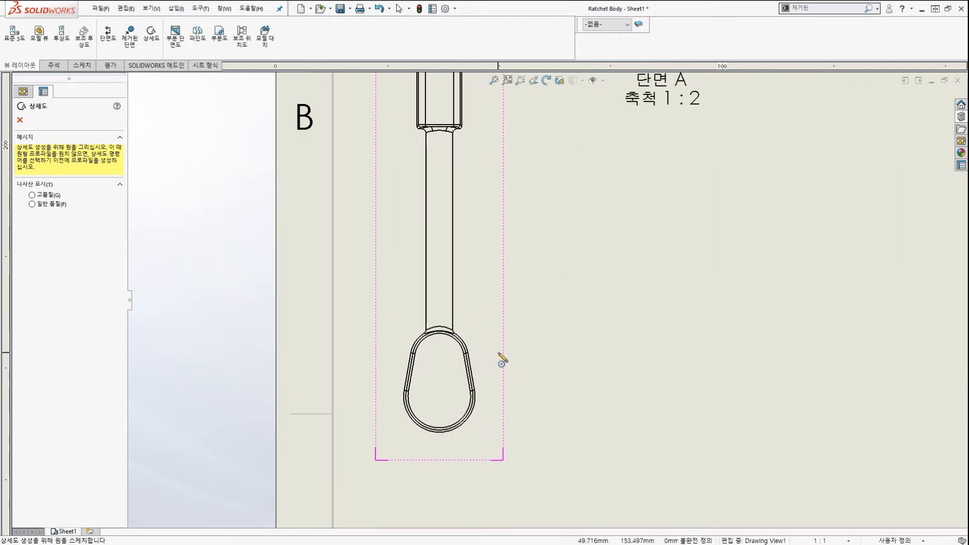
pyautogui.click(503, 331)
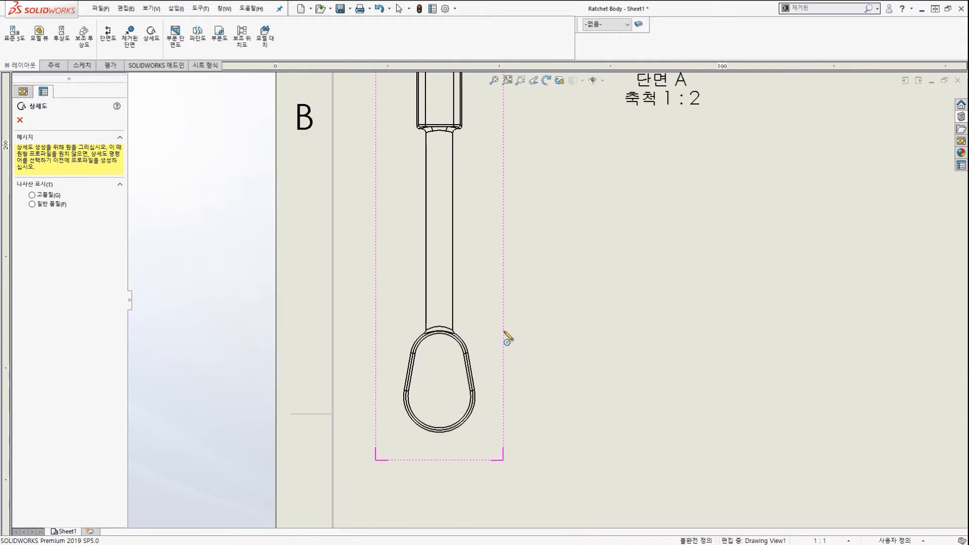
pyautogui.click(552, 395)
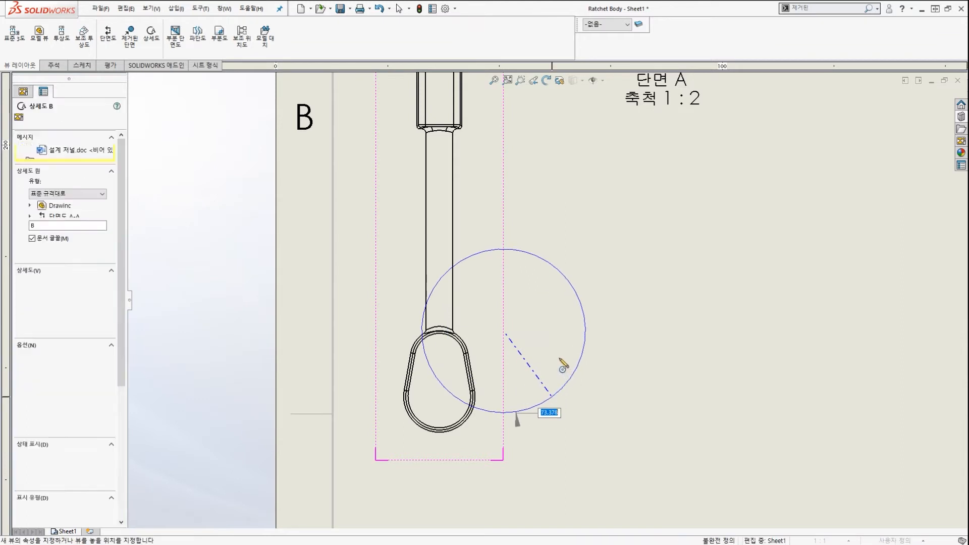
pyautogui.scroll(2, 558, 358)
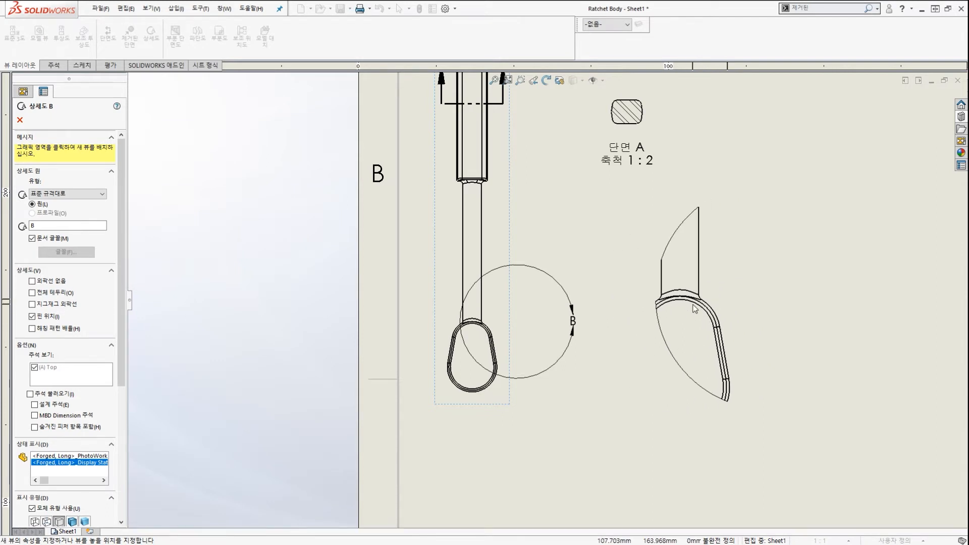
pyautogui.scroll(1, 695, 309)
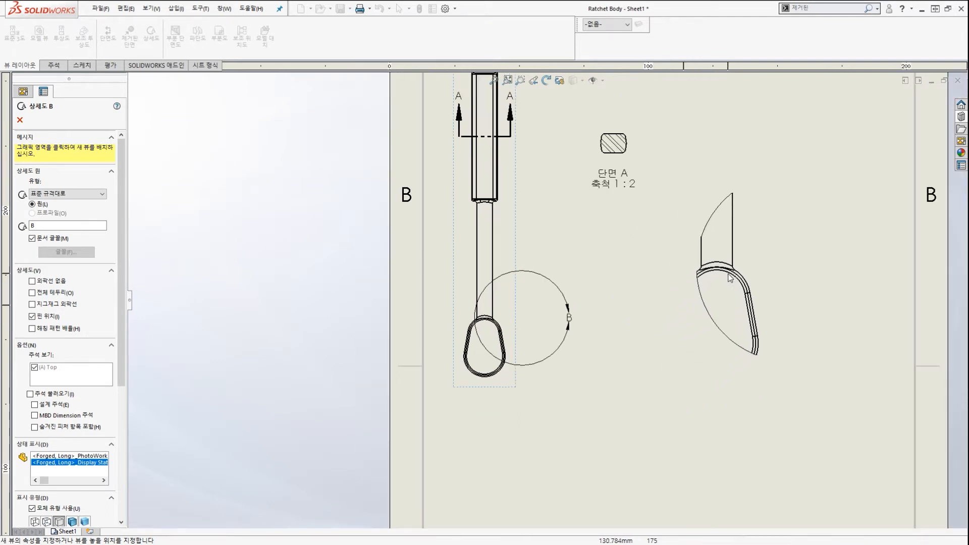
pyautogui.click(729, 281)
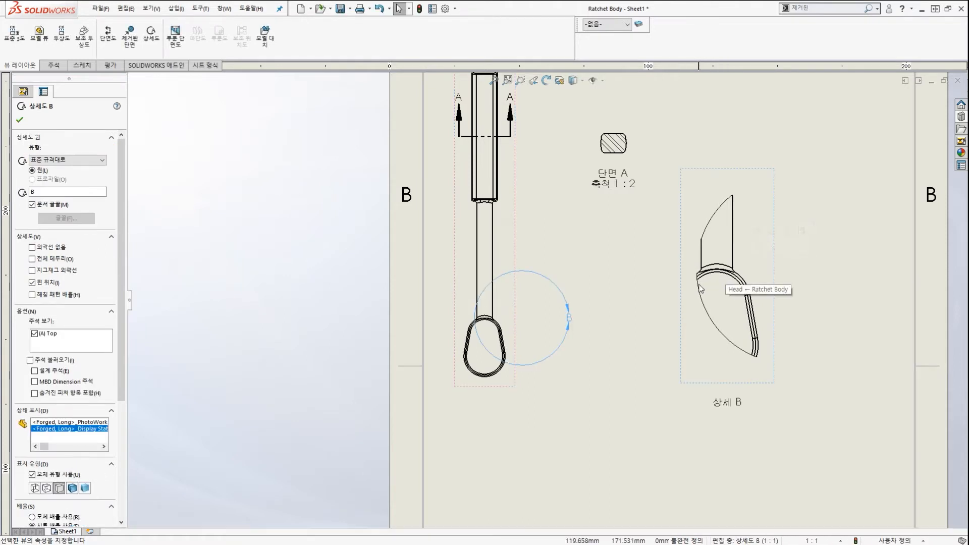
pyautogui.click(674, 316)
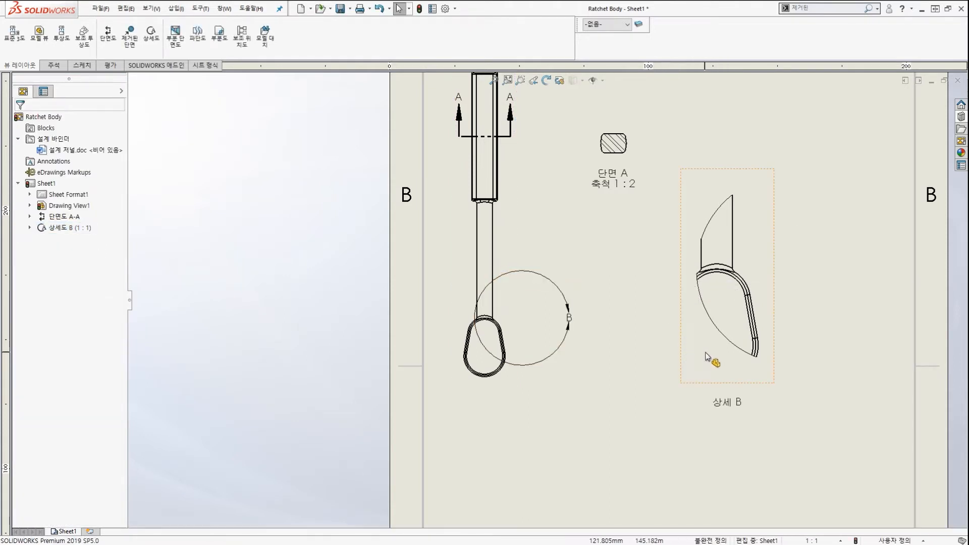
pyautogui.click(707, 348)
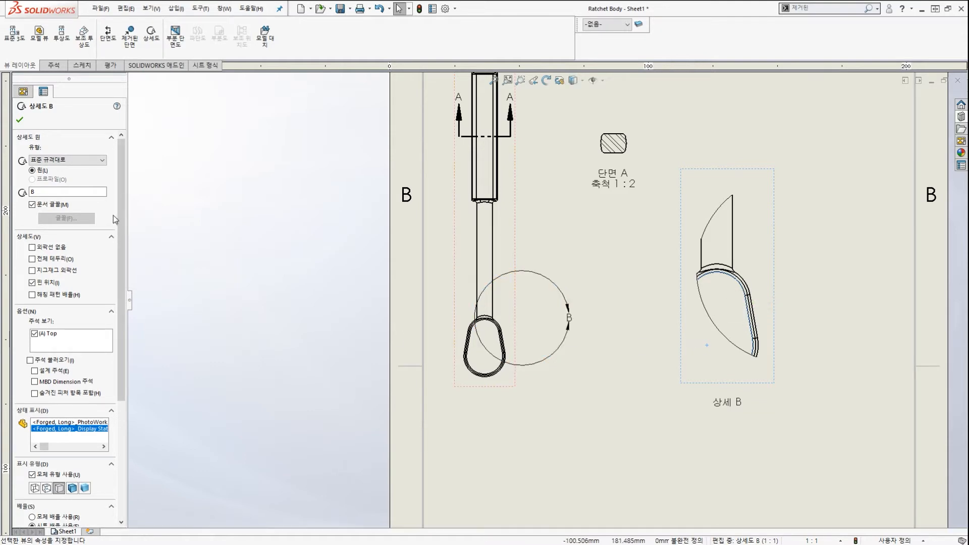
# Locate and select detail circle B on the handle view.
pyautogui.scroll(-3, 113, 215)
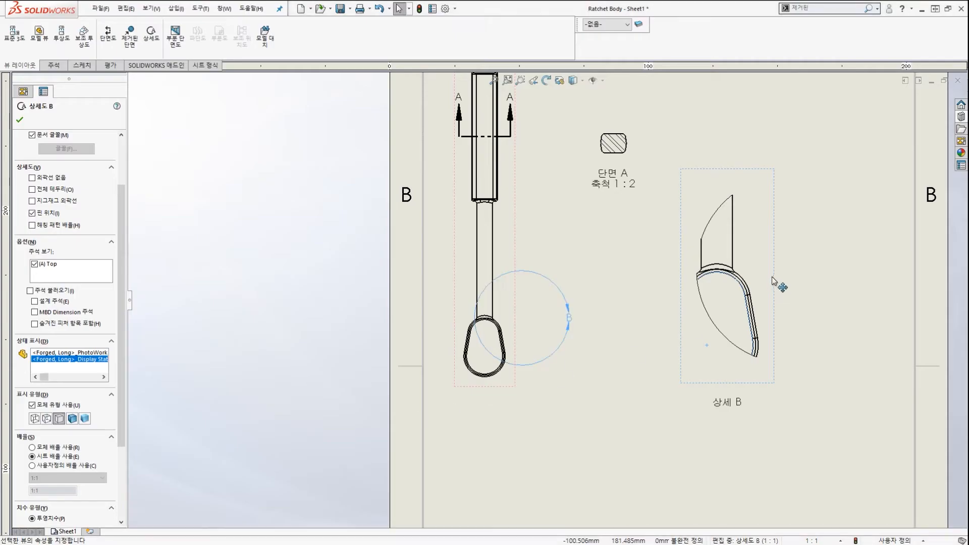
pyautogui.scroll(-1, 784, 297)
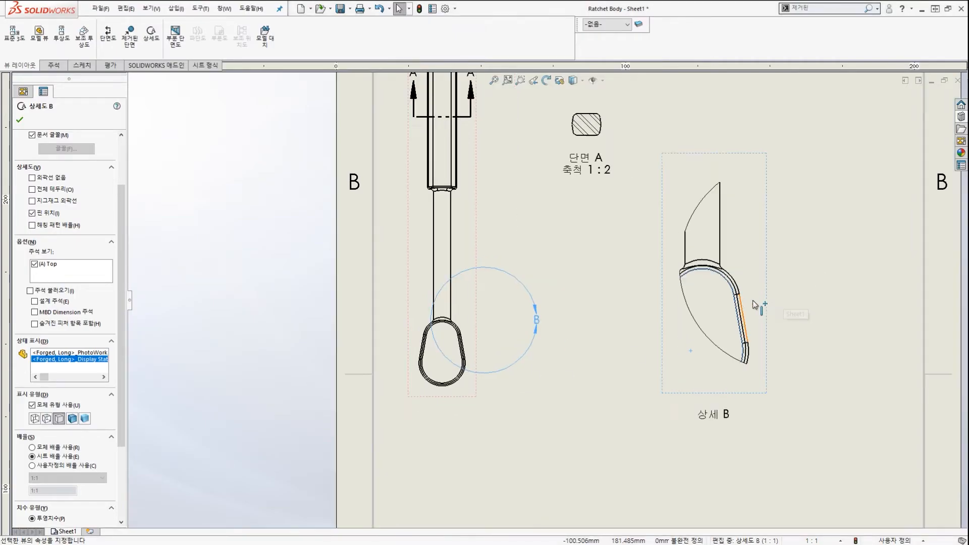
pyautogui.scroll(-2, 594, 301)
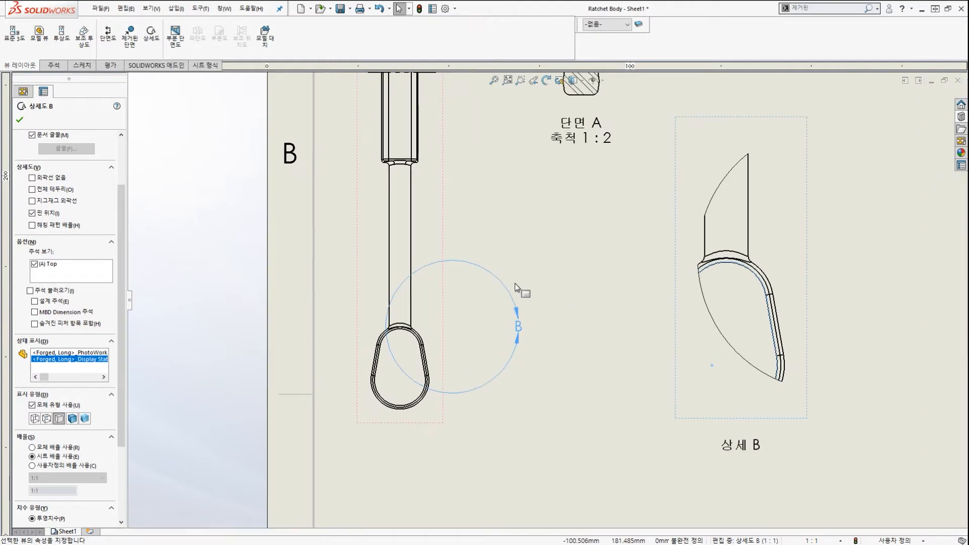
pyautogui.scroll(2, 502, 290)
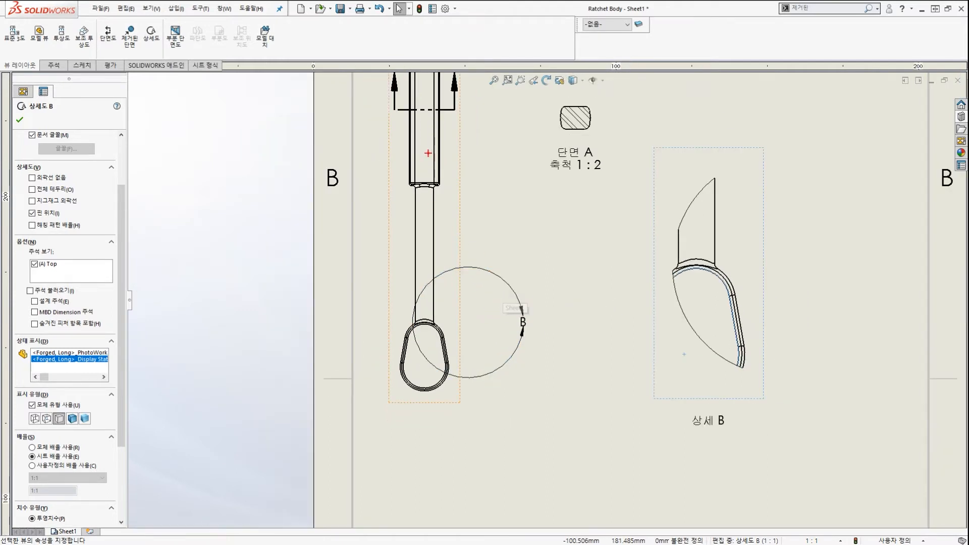
pyautogui.moveTo(440, 123)
pyautogui.mouseDown()
pyautogui.moveTo(380, 115)
pyautogui.moveTo(452, 139)
pyautogui.mouseUp()
pyautogui.moveTo(528, 349)
pyautogui.mouseDown()
pyautogui.moveTo(417, 338)
pyautogui.moveTo(505, 332)
pyautogui.mouseUp()
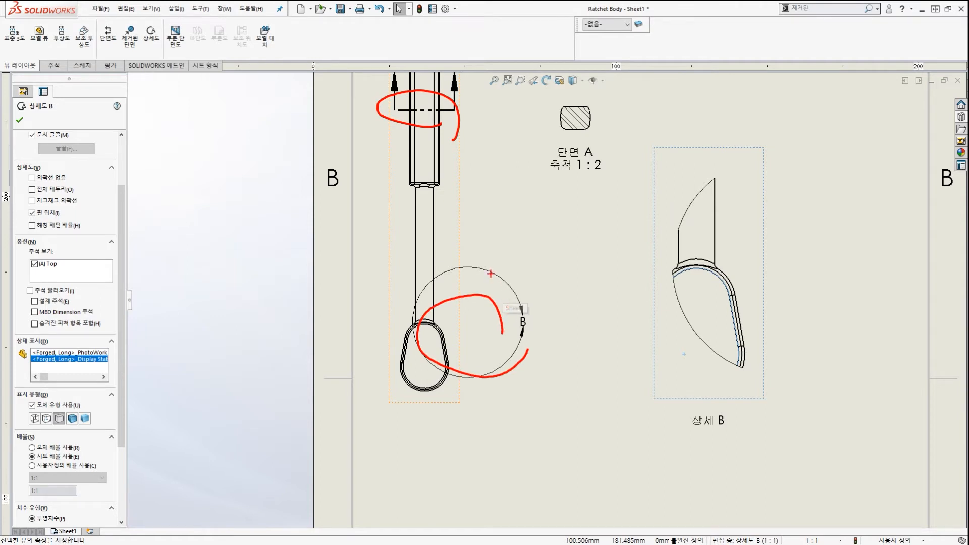
pyautogui.press('Escape')
pyautogui.scroll(-1, 475, 290)
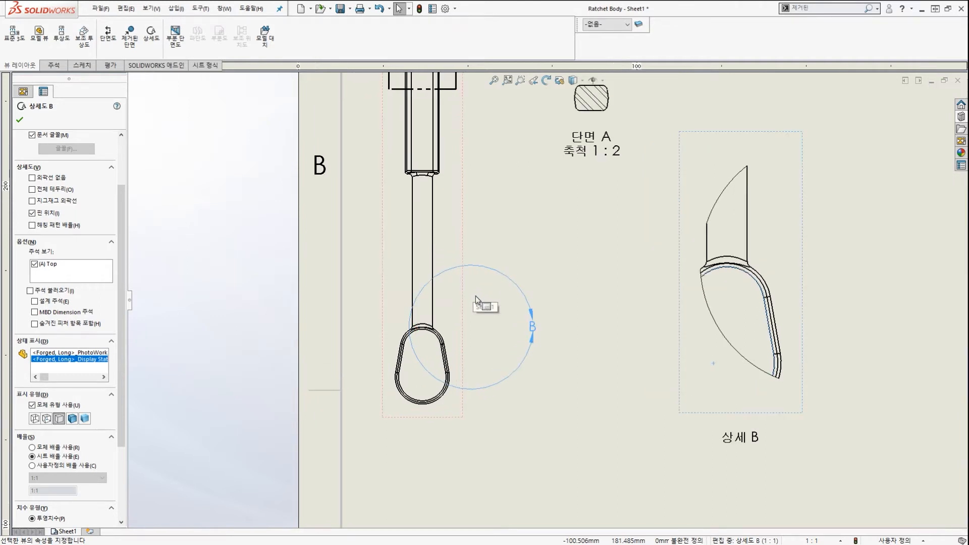
pyautogui.click(510, 277)
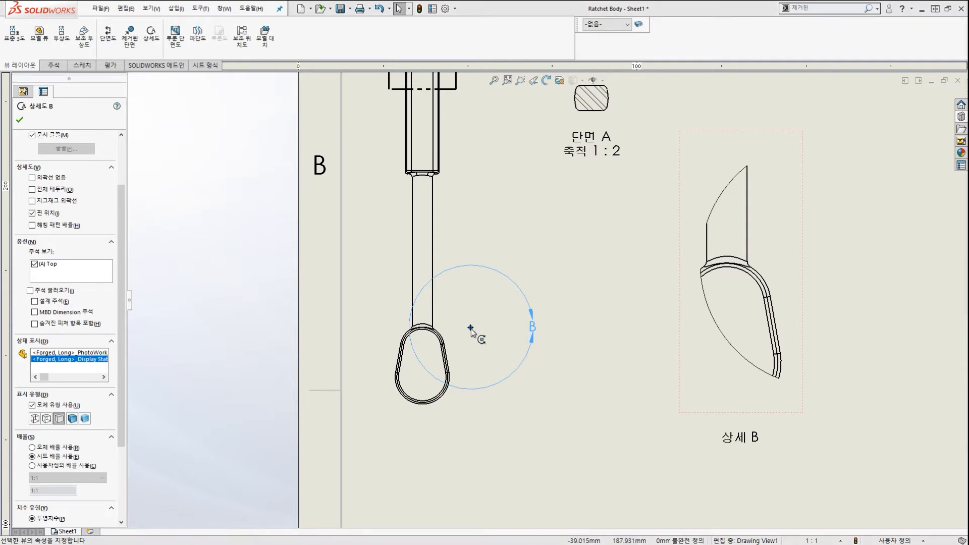
# Recentre detail circle B on the ring end and enlarge it to cover the whole ring.
pyautogui.moveTo(471, 329)
pyautogui.mouseDown()
pyautogui.moveTo(454, 353)
pyautogui.moveTo(422, 366)
pyautogui.mouseUp()
pyautogui.moveTo(389, 411)
pyautogui.mouseDown()
pyautogui.moveTo(378, 379)
pyautogui.moveTo(485, 380)
pyautogui.mouseUp()
pyautogui.moveTo(467, 312); pyautogui.dragTo(682, 303)
pyautogui.moveTo(663, 286); pyautogui.dragTo(639, 331)
pyautogui.press('Escape')
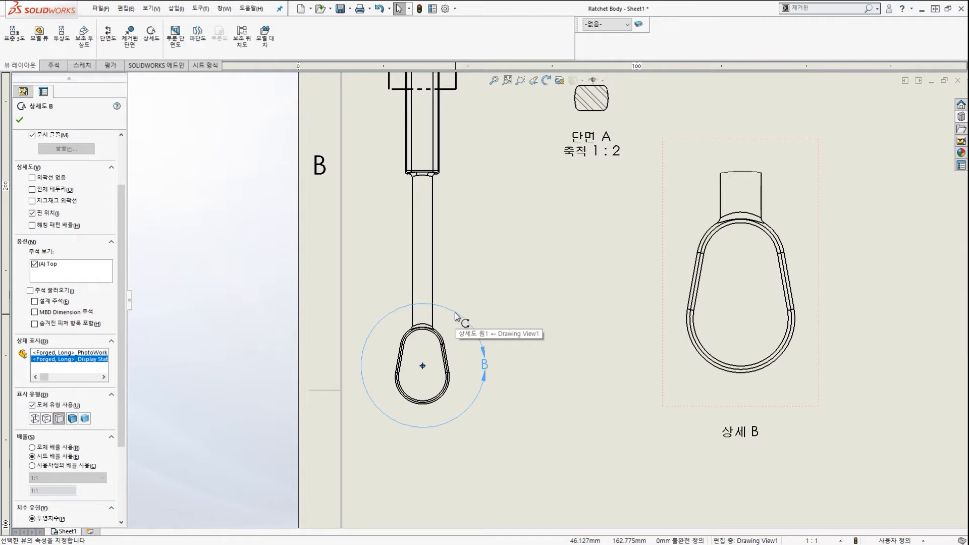
pyautogui.moveTo(455, 314)
pyautogui.mouseDown()
pyautogui.moveTo(448, 329)
pyautogui.moveTo(508, 293)
pyautogui.moveTo(463, 330)
pyautogui.mouseUp()
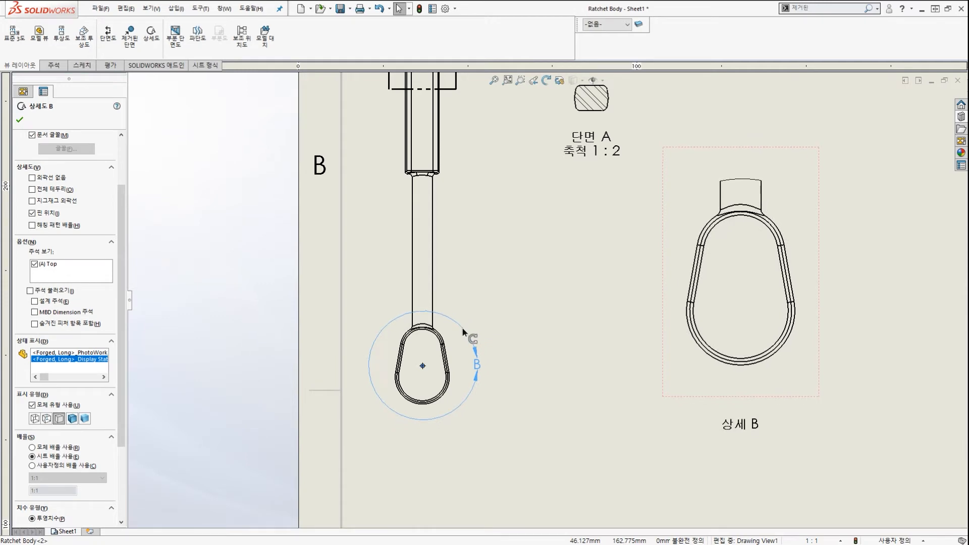
pyautogui.scroll(2, 514, 314)
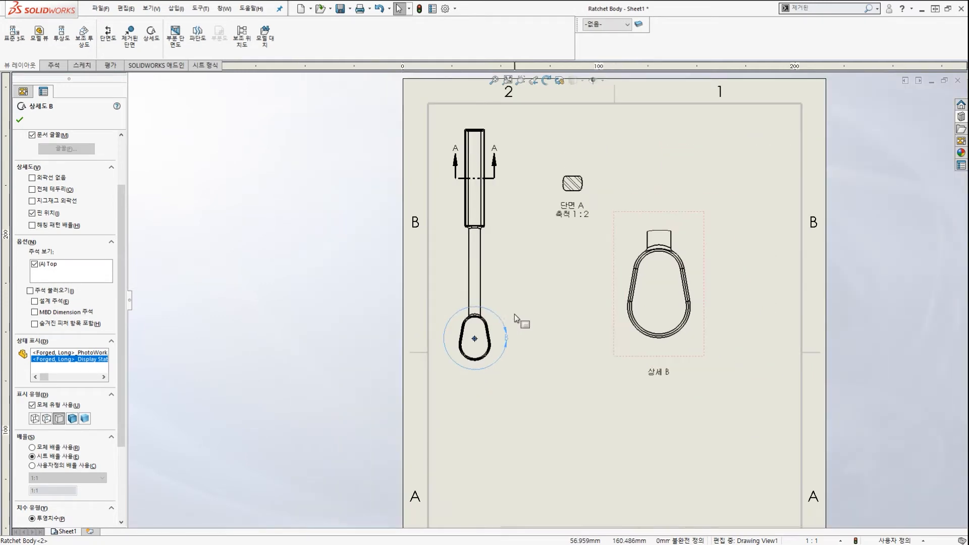
# Confirm detail view B so it sits under Sheet1 with Drawing View1 and section A-A.
pyautogui.click(532, 344)
pyautogui.scroll(2, 550, 349)
pyautogui.scroll(-3, 634, 353)
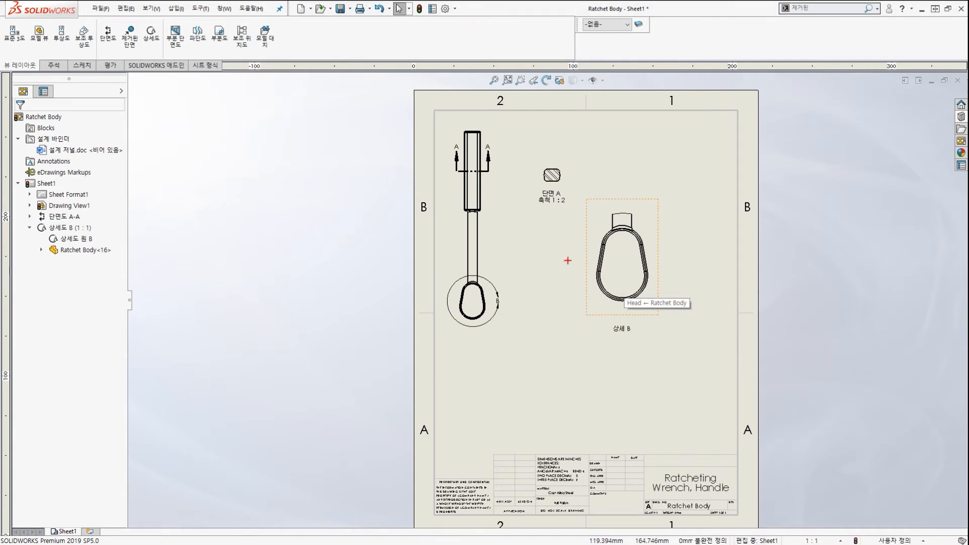
pyautogui.moveTo(682, 181); pyautogui.dragTo(722, 191)
pyautogui.moveTo(574, 303)
pyautogui.mouseDown()
pyautogui.moveTo(539, 293)
pyautogui.moveTo(550, 332)
pyautogui.mouseUp()
pyautogui.moveTo(480, 445)
pyautogui.mouseDown()
pyautogui.moveTo(466, 425)
pyautogui.moveTo(524, 393)
pyautogui.mouseUp()
pyautogui.moveTo(604, 433); pyautogui.dragTo(605, 367)
pyautogui.press('Escape')
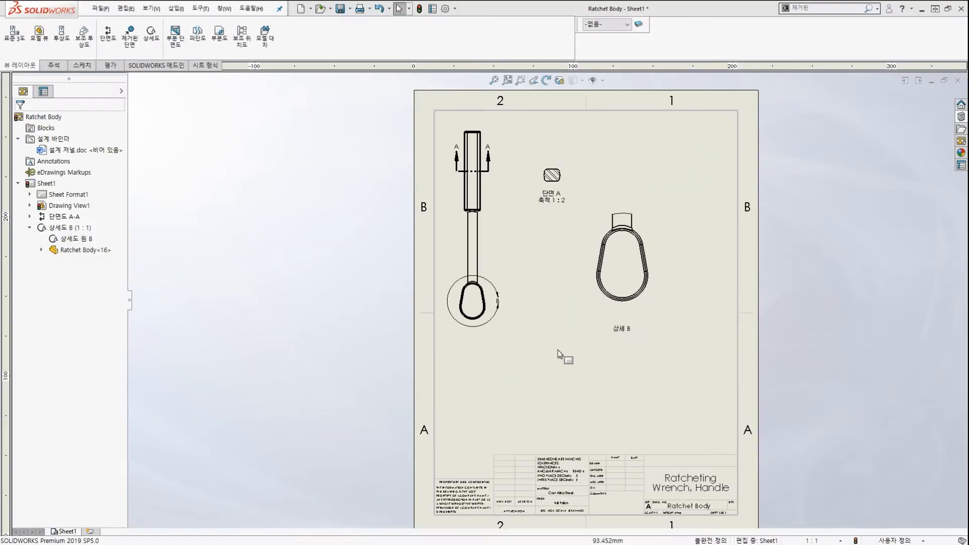
pyautogui.hotkey('ctrl', '2')
pyautogui.moveTo(571, 283); pyautogui.dragTo(535, 204)
pyautogui.moveTo(654, 214)
pyautogui.mouseDown()
pyautogui.moveTo(663, 195)
pyautogui.moveTo(641, 240)
pyautogui.mouseUp()
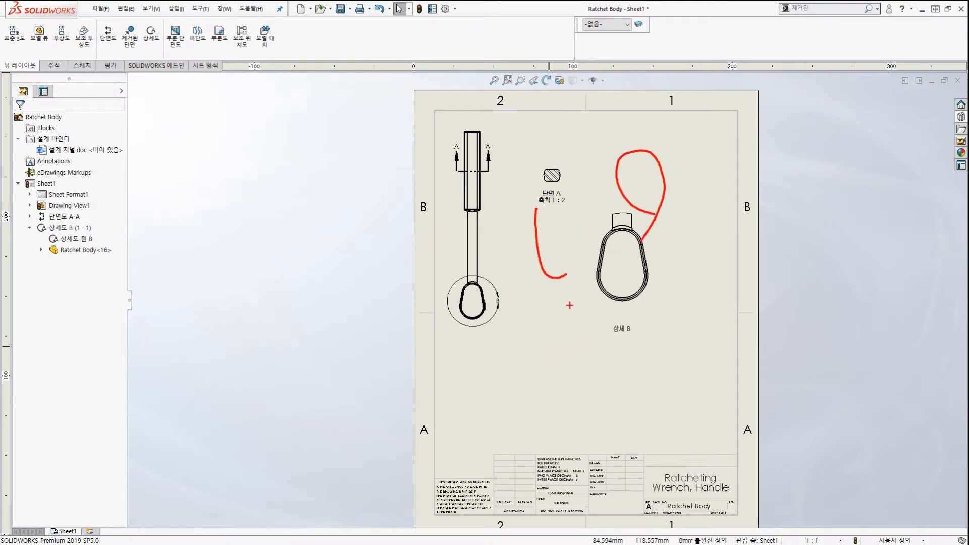
pyautogui.press('Escape')
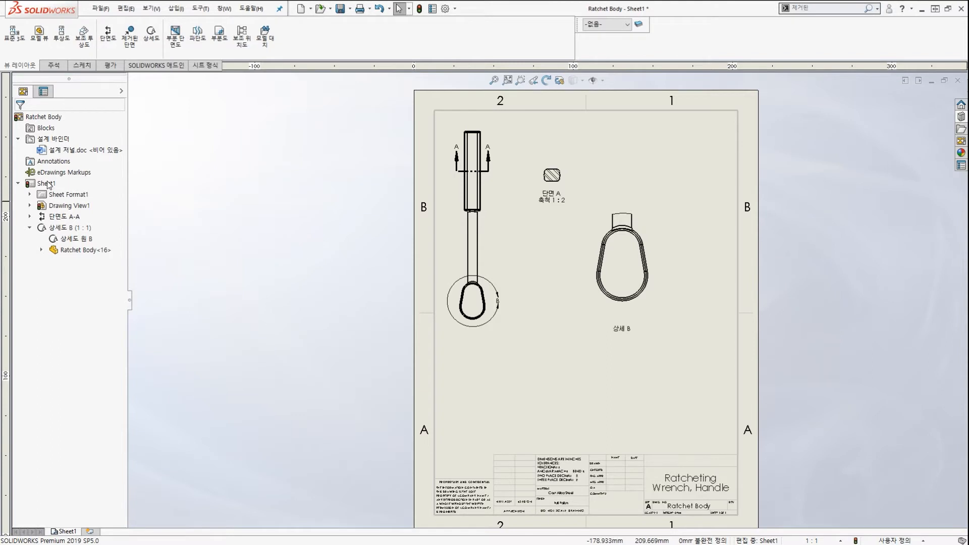
# Rename sheet Sheet1 to 0001 in the drawing tree.
pyautogui.click(91, 190)
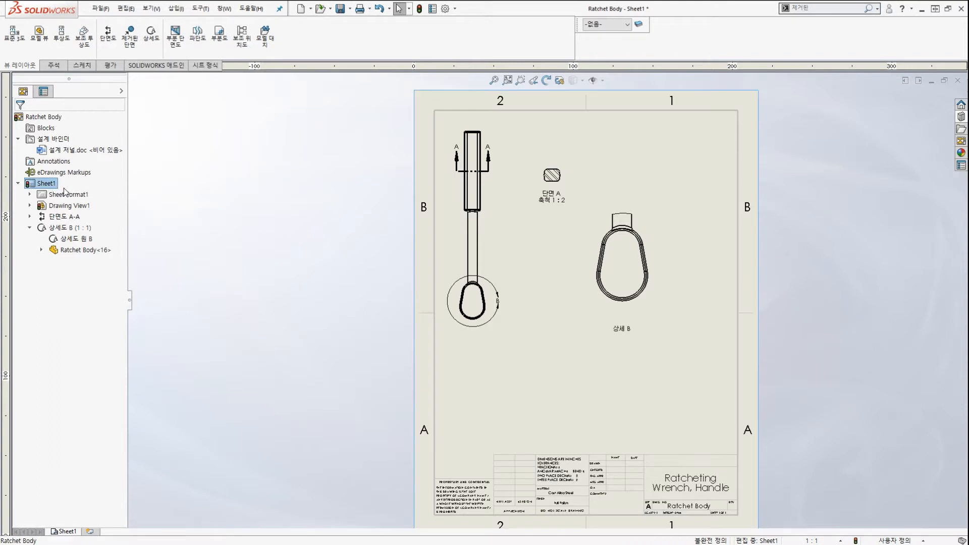
pyautogui.click(64, 189)
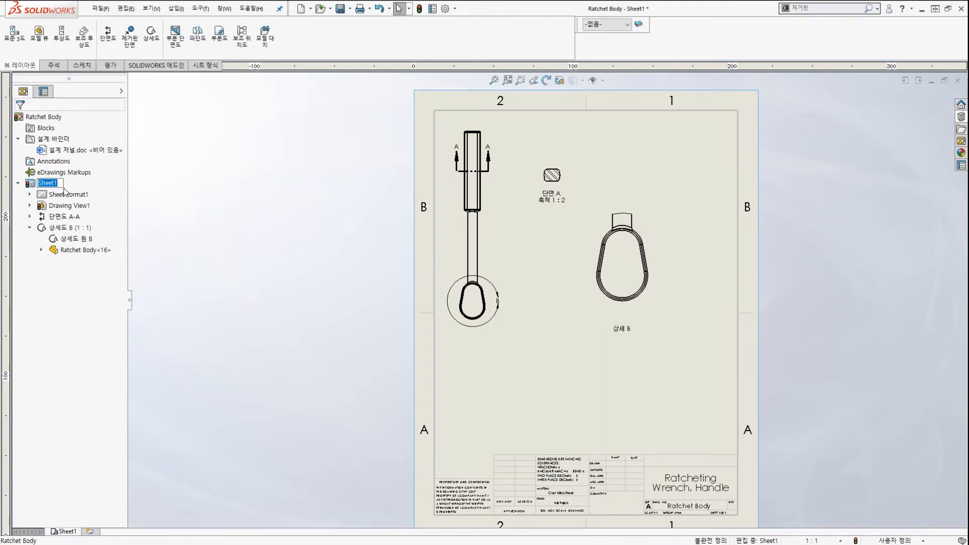
pyautogui.write('0001')
pyautogui.press('Return')
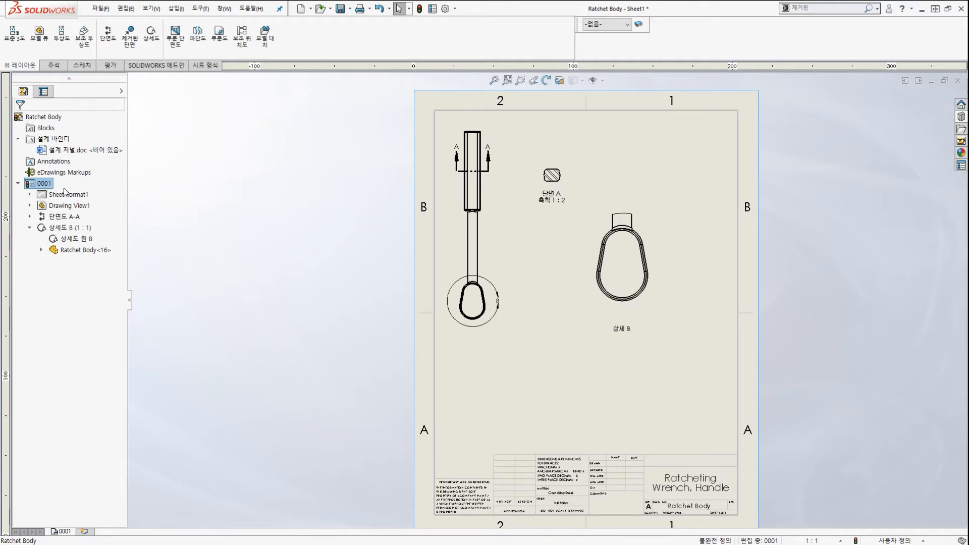
pyautogui.moveTo(69, 525)
pyautogui.mouseDown()
pyautogui.moveTo(68, 538)
pyautogui.moveTo(54, 520)
pyautogui.mouseUp()
pyautogui.press('Escape')
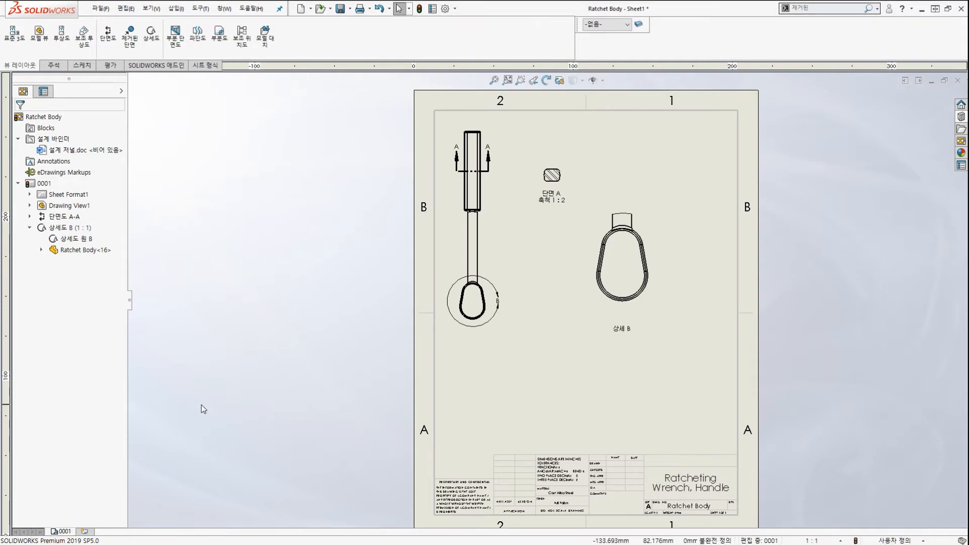
pyautogui.hotkey('ctrl', '2')
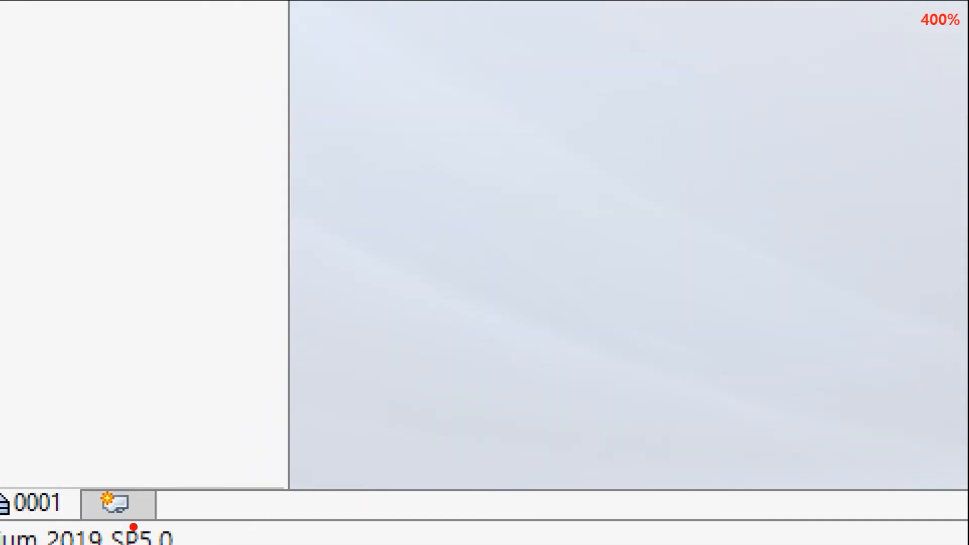
pyautogui.moveTo(133, 527)
pyautogui.mouseDown()
pyautogui.moveTo(82, 480)
pyautogui.moveTo(144, 519)
pyautogui.mouseUp()
pyautogui.moveTo(393, 339)
pyautogui.mouseDown()
pyautogui.moveTo(238, 414)
pyautogui.moveTo(161, 472)
pyautogui.mouseUp()
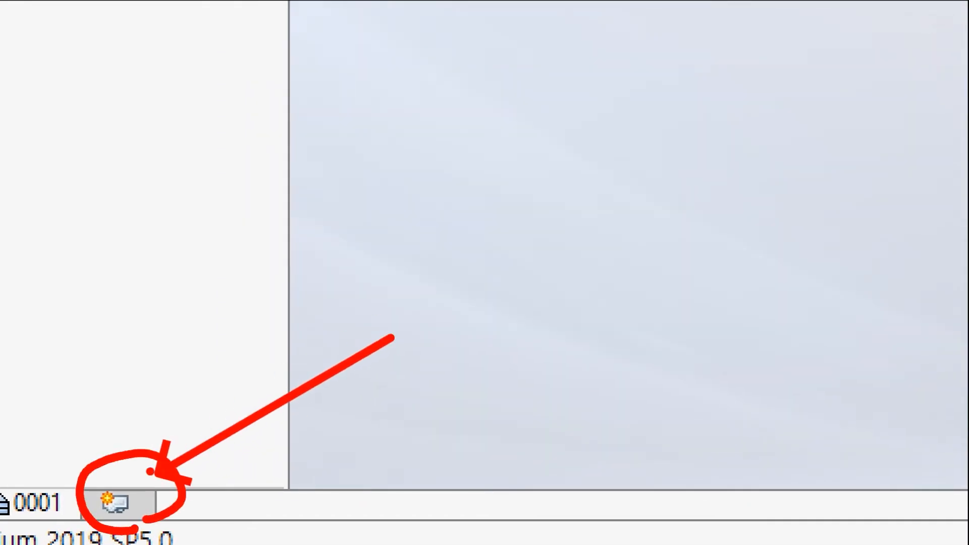
pyautogui.press('Escape')
# Add a new blank sheet to the drawing.
pyautogui.click(115, 503)
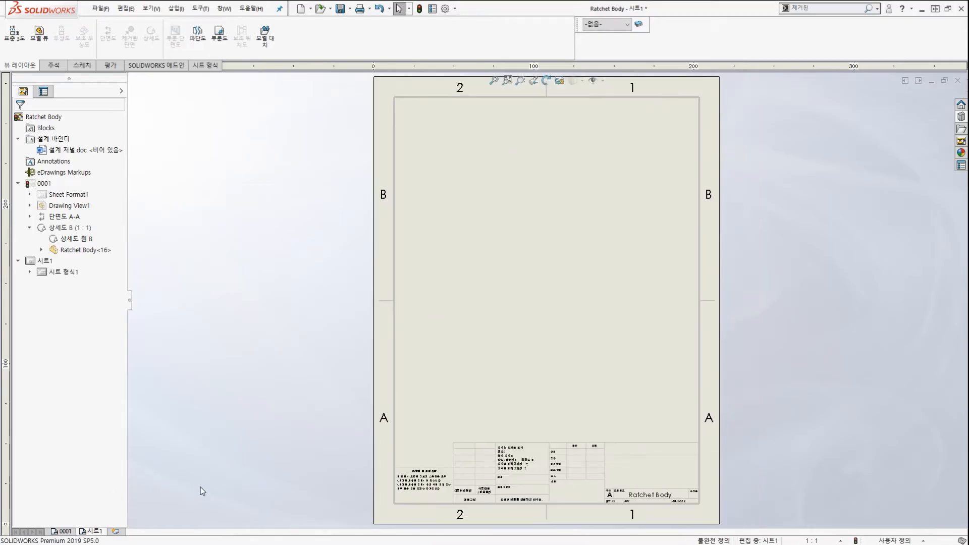
pyautogui.moveTo(72, 543)
pyautogui.mouseDown()
pyautogui.moveTo(47, 532)
pyautogui.moveTo(62, 519)
pyautogui.mouseUp()
pyautogui.moveTo(72, 496)
pyautogui.mouseDown()
pyautogui.moveTo(362, 344)
pyautogui.moveTo(355, 350)
pyautogui.mouseUp()
pyautogui.moveTo(43, 509)
pyautogui.mouseDown()
pyautogui.moveTo(100, 495)
pyautogui.moveTo(103, 525)
pyautogui.moveTo(160, 501)
pyautogui.mouseUp()
pyautogui.moveTo(606, 334)
pyautogui.mouseDown()
pyautogui.moveTo(472, 265)
pyautogui.moveTo(609, 217)
pyautogui.moveTo(615, 283)
pyautogui.moveTo(603, 297)
pyautogui.mouseUp()
pyautogui.press('Escape')
pyautogui.hotkey('ctrl', '2')
pyautogui.scroll(2, 10, 257)
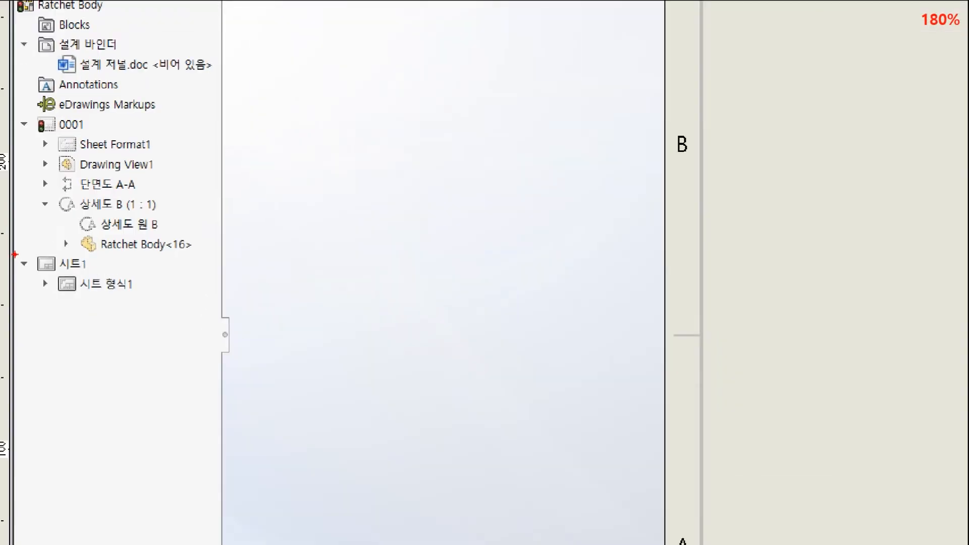
pyautogui.keyDown('ctrl'); pyautogui.moveTo(12, 253); pyautogui.dragTo(88, 287); pyautogui.keyUp('ctrl')
pyautogui.keyDown('ctrl'); pyautogui.keyDown('shift'); pyautogui.moveTo(301, 283); pyautogui.dragTo(168, 282); pyautogui.keyUp('shift'); pyautogui.keyUp('ctrl')
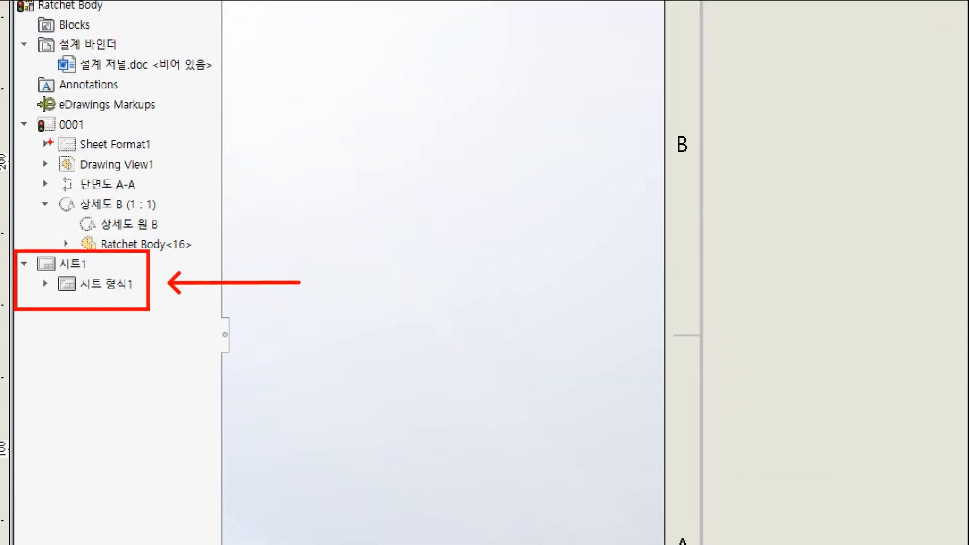
pyautogui.keyDown('ctrl'); pyautogui.moveTo(16, 113); pyautogui.dragTo(180, 234); pyautogui.keyUp('ctrl')
pyautogui.keyDown('ctrl'); pyautogui.keyDown('shift'); pyautogui.moveTo(146, 113); pyautogui.dragTo(59, 212); pyautogui.keyUp('shift'); pyautogui.keyUp('ctrl')
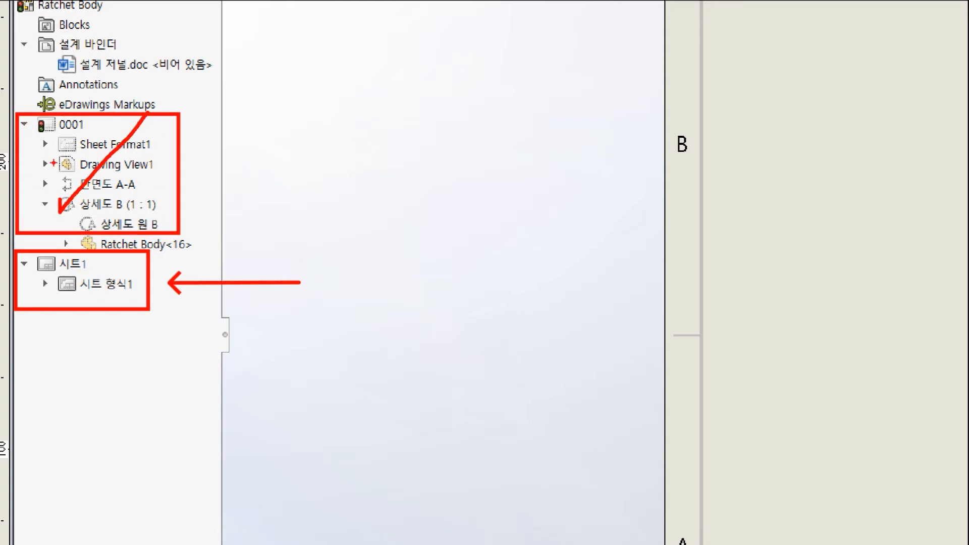
pyautogui.keyDown('shift'); pyautogui.moveTo(50, 127); pyautogui.dragTo(126, 221); pyautogui.keyUp('shift')
pyautogui.press('Escape')
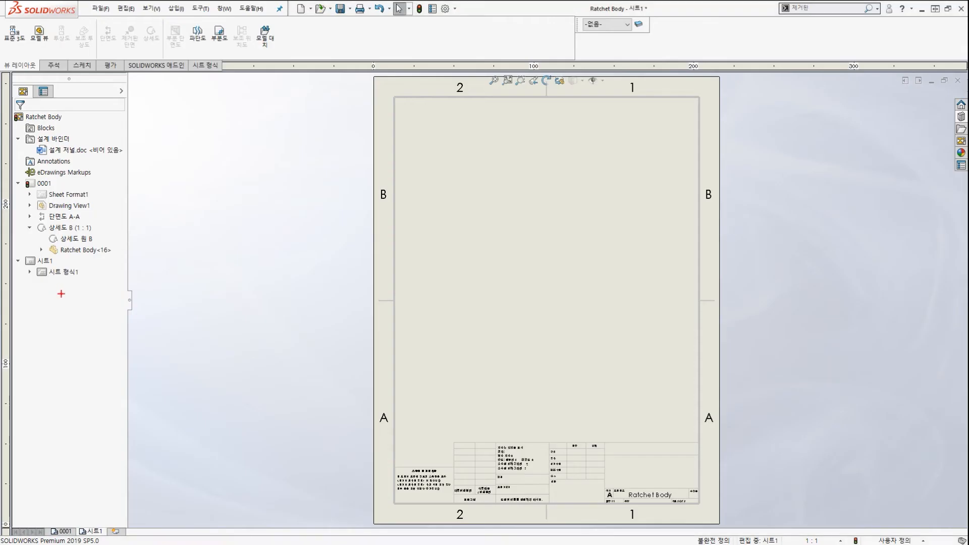
pyautogui.moveTo(70, 289)
pyautogui.mouseDown()
pyautogui.moveTo(13, 260)
pyautogui.moveTo(80, 276)
pyautogui.mouseUp()
pyautogui.moveTo(226, 273)
pyautogui.mouseDown()
pyautogui.moveTo(115, 273)
pyautogui.moveTo(147, 254)
pyautogui.moveTo(138, 285)
pyautogui.mouseUp()
pyautogui.press('Escape')
# Rename the new sheet 시트1 to 0001-2.
pyautogui.click(45, 261)
pyautogui.click(63, 263)
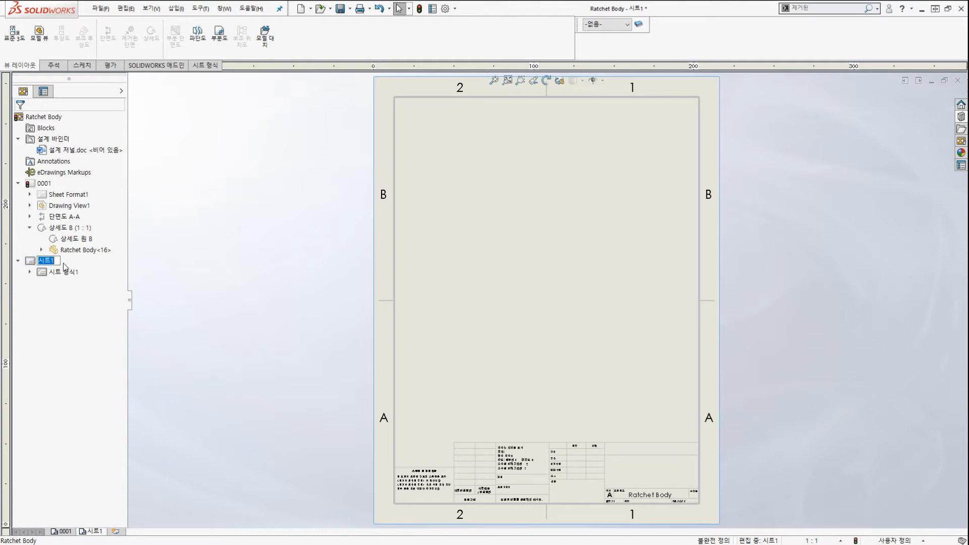
pyautogui.write('0001')
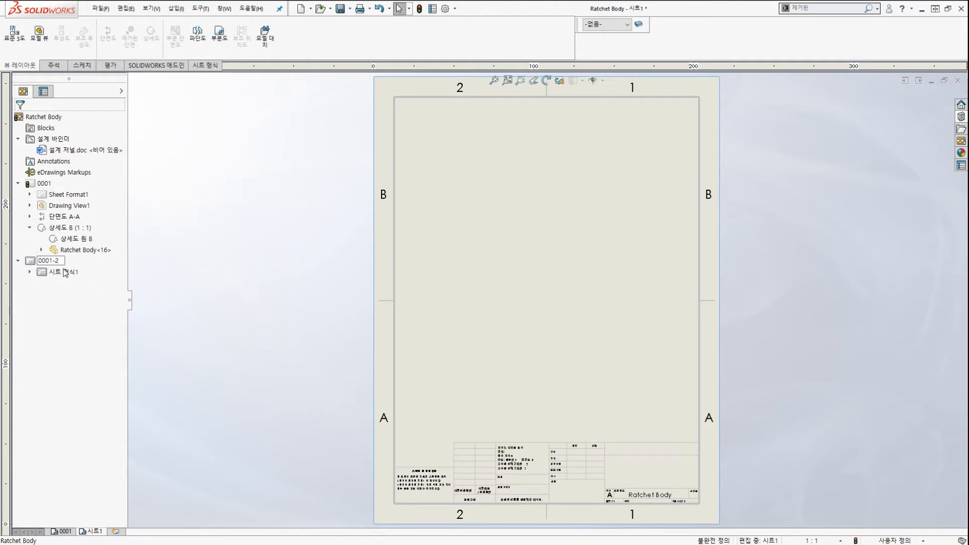
pyautogui.write('-2')
pyautogui.press('Return')
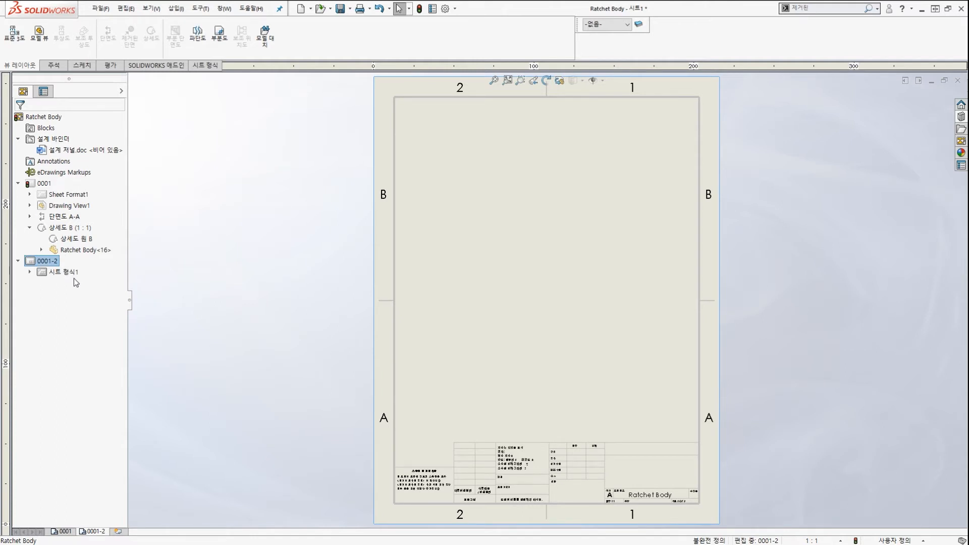
pyautogui.moveTo(66, 283)
pyautogui.mouseDown()
pyautogui.moveTo(50, 244)
pyautogui.moveTo(134, 353)
pyautogui.moveTo(99, 516)
pyautogui.mouseUp()
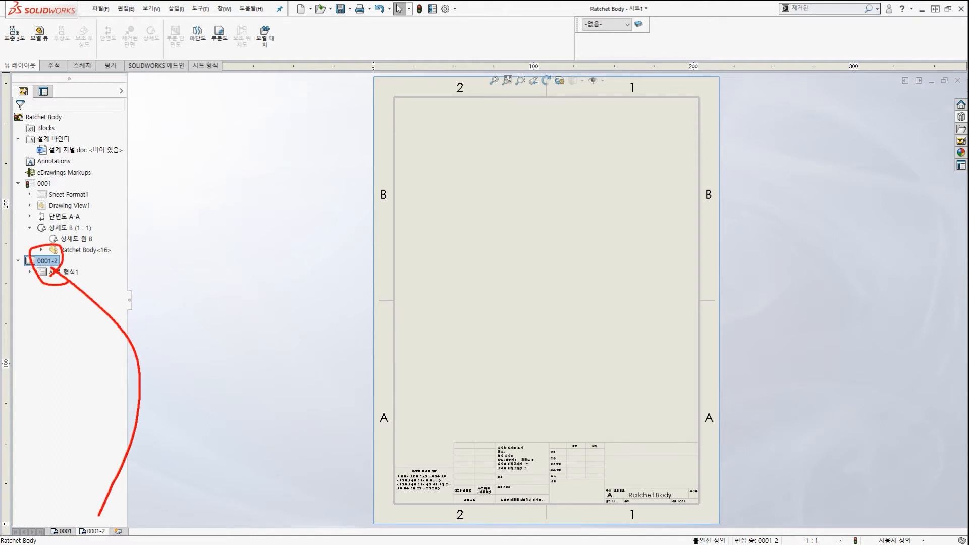
pyautogui.press('Escape')
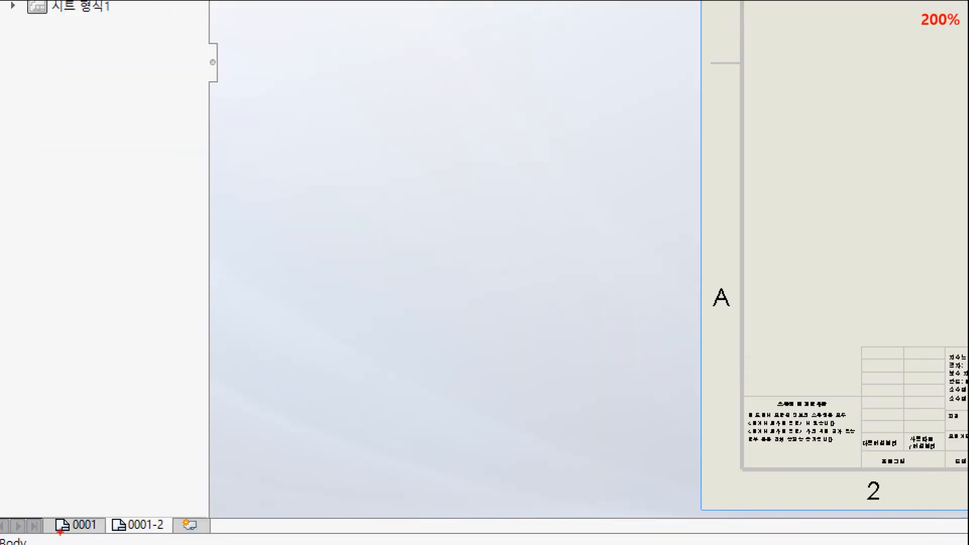
# Return to sheet 0001 with its views.
pyautogui.moveTo(92, 495); pyautogui.dragTo(70, 515)
pyautogui.moveTo(154, 494)
pyautogui.mouseDown()
pyautogui.moveTo(157, 524)
pyautogui.moveTo(183, 500)
pyautogui.mouseUp()
pyautogui.press('Escape')
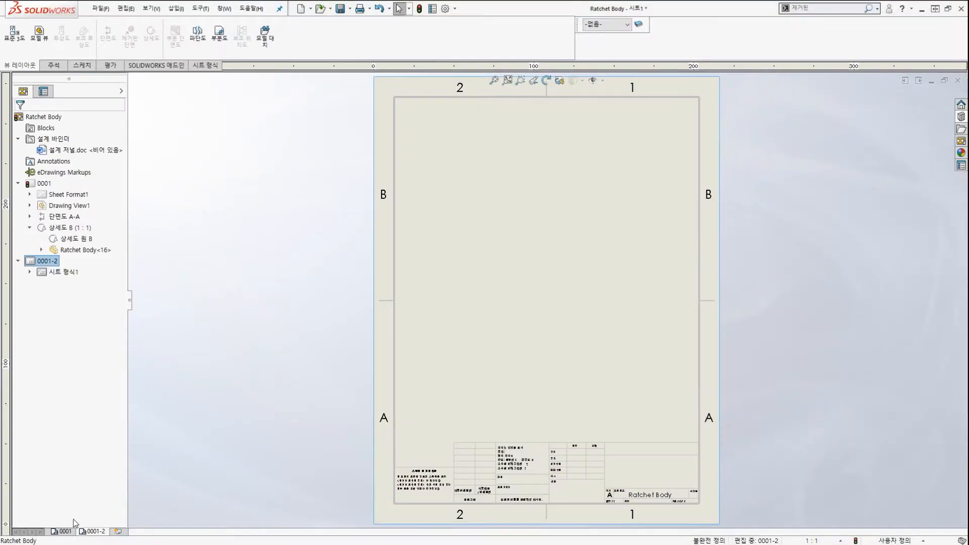
pyautogui.click(64, 533)
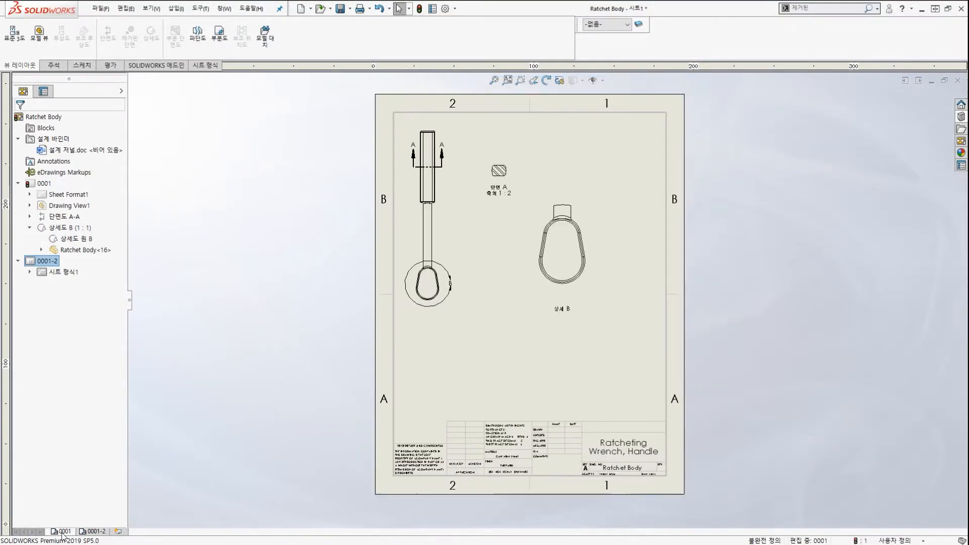
pyautogui.moveTo(22, 263)
pyautogui.mouseDown()
pyautogui.moveTo(69, 284)
pyautogui.moveTo(38, 280)
pyautogui.mouseUp()
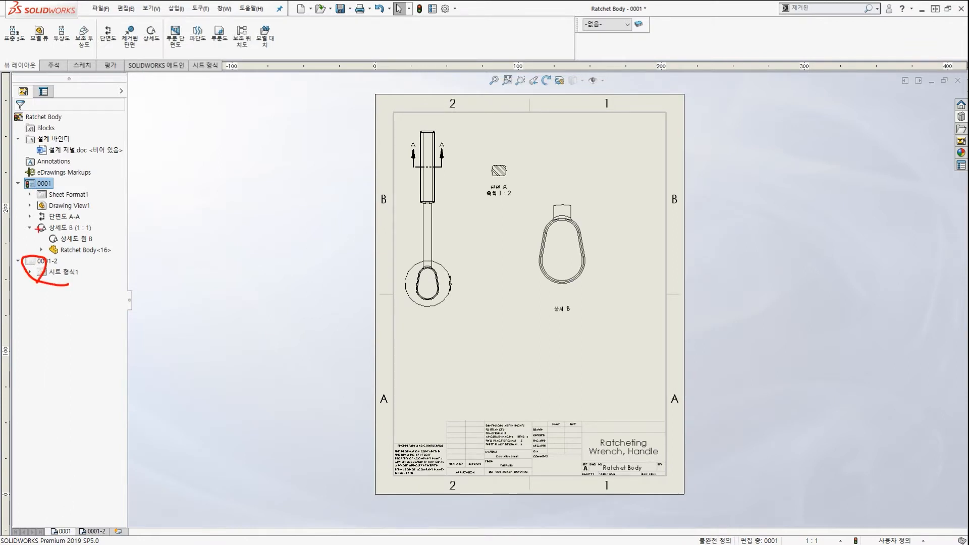
pyautogui.moveTo(11, 171); pyautogui.dragTo(130, 258)
pyautogui.moveTo(281, 212); pyautogui.dragTo(150, 212)
pyautogui.press('Escape')
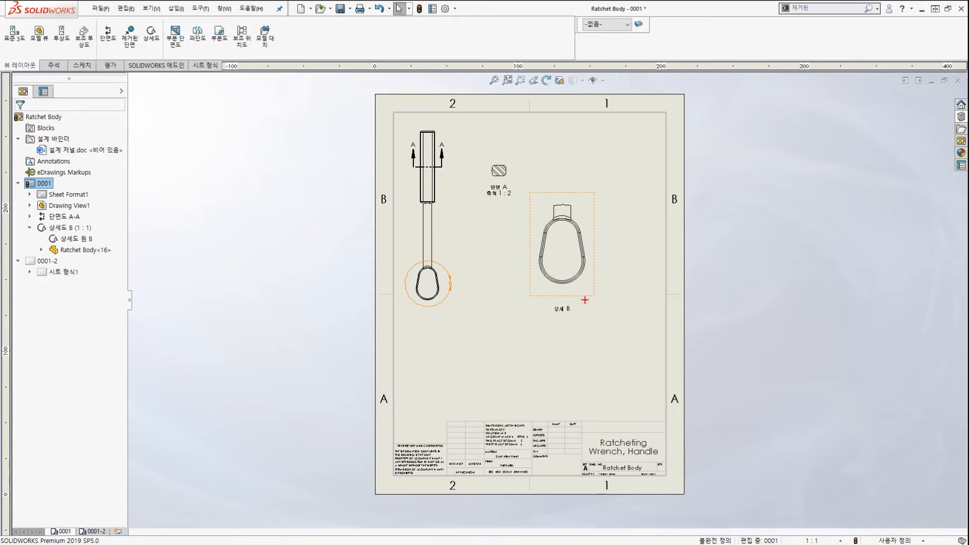
pyautogui.moveTo(601, 318)
pyautogui.mouseDown()
pyautogui.moveTo(473, 272)
pyautogui.moveTo(599, 294)
pyautogui.mouseUp()
pyautogui.moveTo(693, 320); pyautogui.dragTo(629, 279)
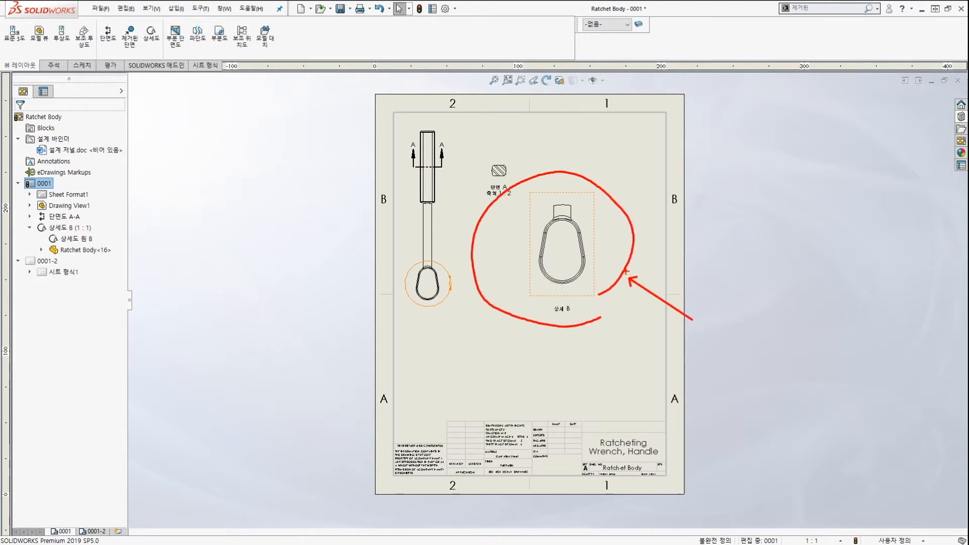
pyautogui.press('Escape')
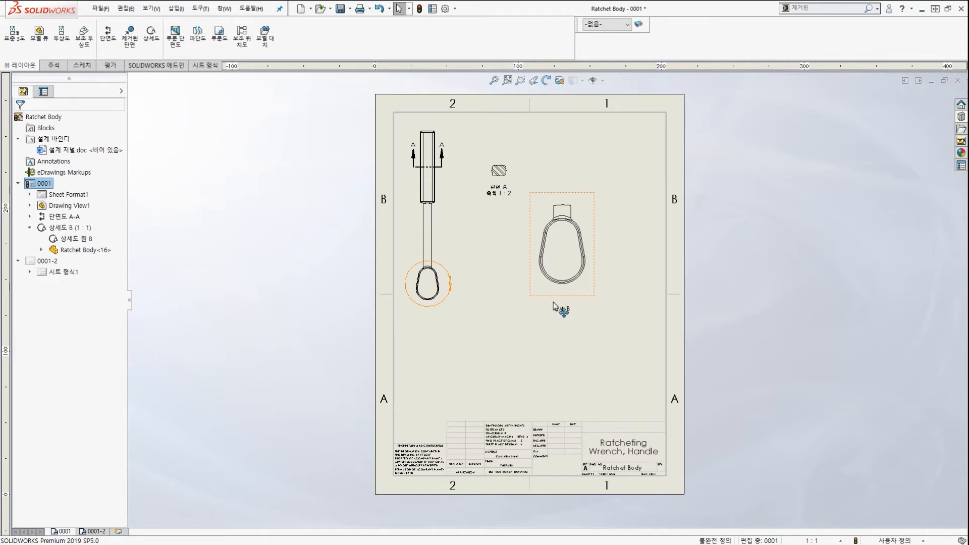
pyautogui.moveTo(530, 306); pyautogui.dragTo(600, 276)
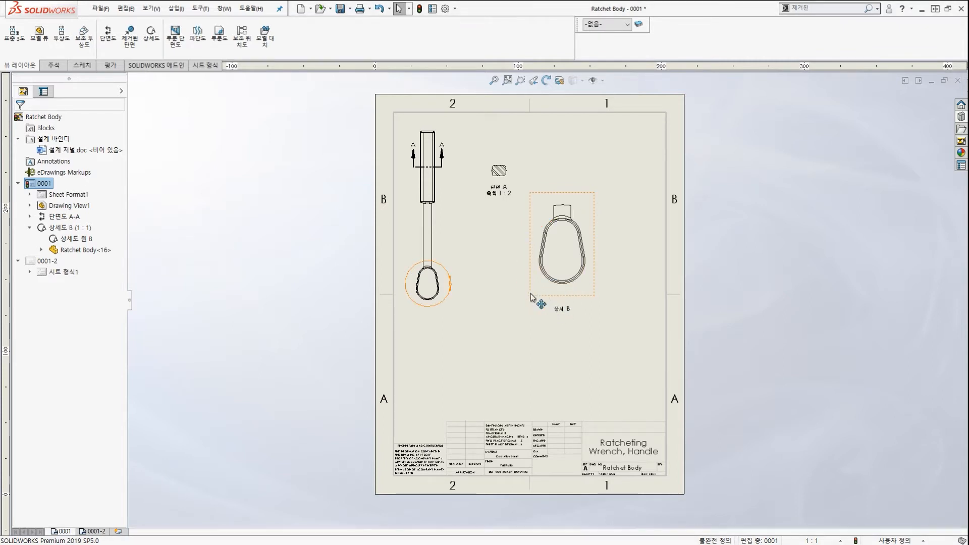
pyautogui.moveTo(602, 314)
pyautogui.mouseDown()
pyautogui.moveTo(556, 319)
pyautogui.moveTo(530, 176)
pyautogui.moveTo(626, 253)
pyautogui.moveTo(595, 301)
pyautogui.moveTo(612, 276)
pyautogui.moveTo(636, 294)
pyautogui.mouseUp()
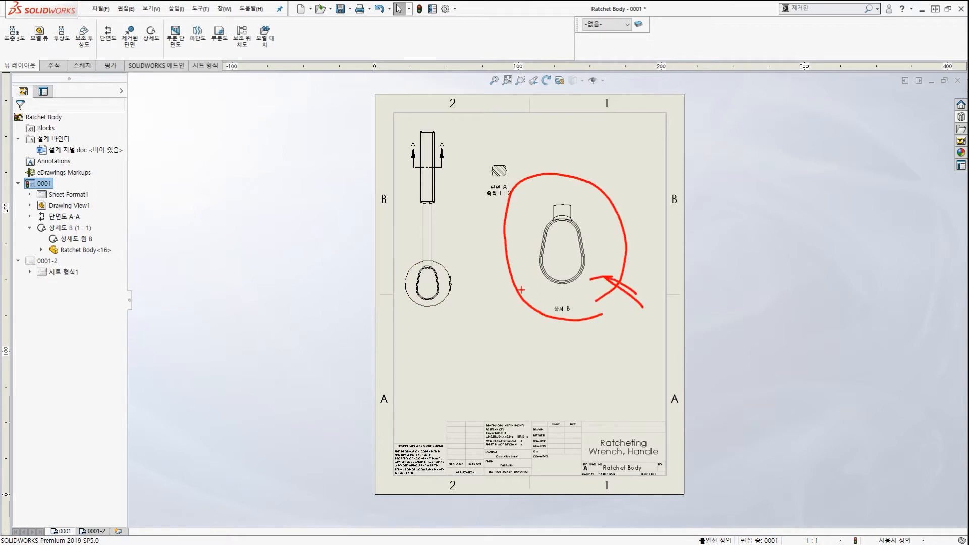
pyautogui.moveTo(96, 224)
pyautogui.mouseDown()
pyautogui.moveTo(109, 262)
pyautogui.moveTo(129, 272)
pyautogui.mouseUp()
pyautogui.press('Escape')
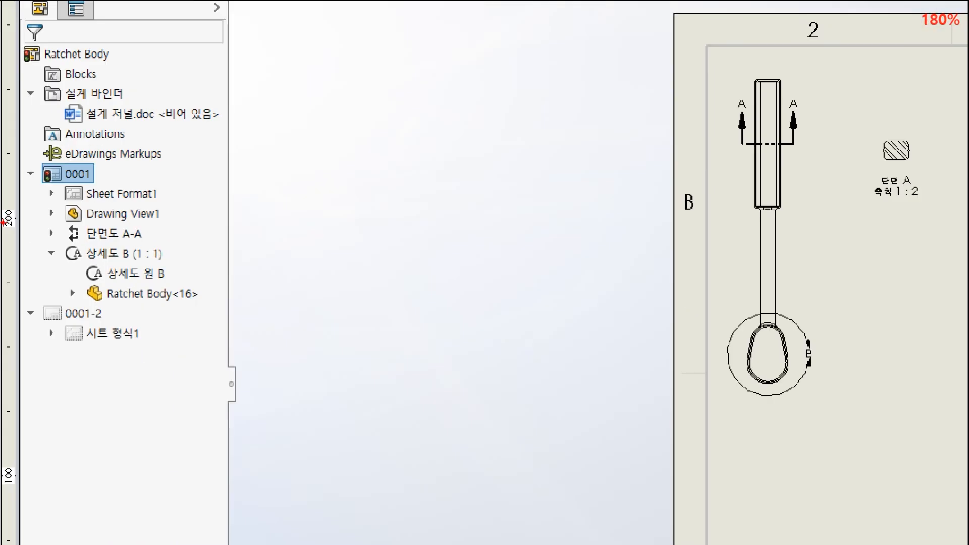
pyautogui.moveTo(19, 160)
pyautogui.mouseDown()
pyautogui.moveTo(180, 286)
pyautogui.moveTo(278, 315)
pyautogui.mouseUp()
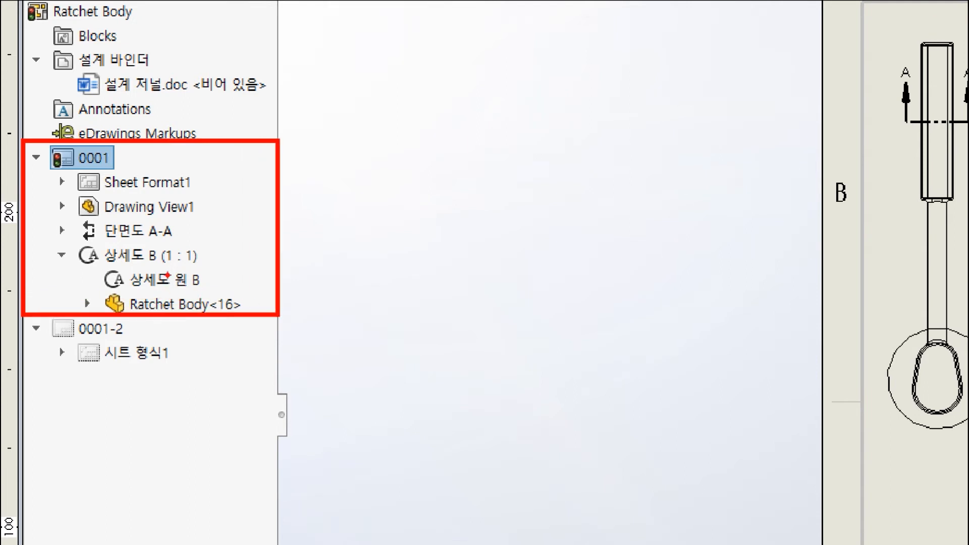
pyautogui.moveTo(174, 279)
pyautogui.mouseDown()
pyautogui.moveTo(87, 258)
pyautogui.moveTo(204, 273)
pyautogui.moveTo(154, 334)
pyautogui.moveTo(174, 337)
pyautogui.mouseUp()
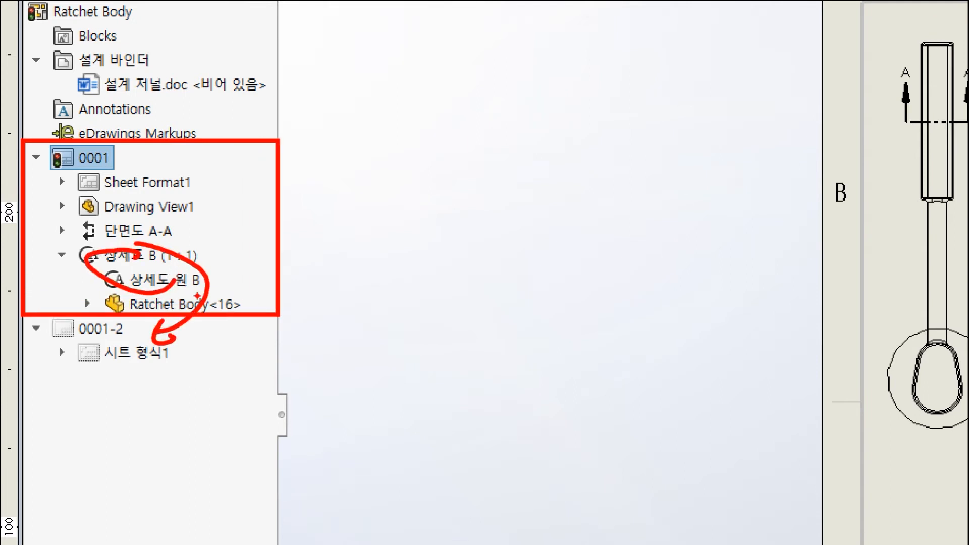
pyautogui.moveTo(233, 303)
pyautogui.mouseDown()
pyautogui.moveTo(63, 285)
pyautogui.moveTo(169, 130)
pyautogui.moveTo(168, 236)
pyautogui.mouseUp()
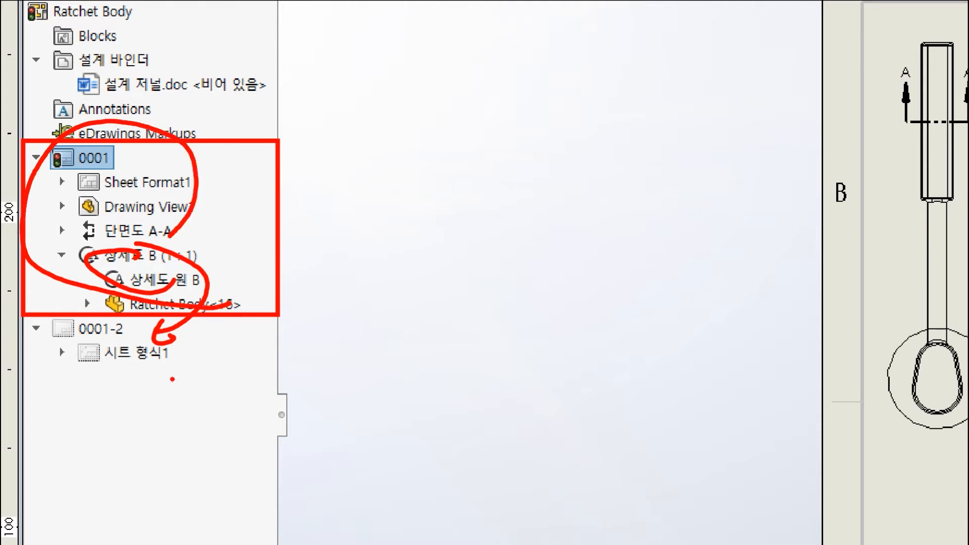
pyautogui.moveTo(172, 379)
pyautogui.mouseDown()
pyautogui.moveTo(31, 339)
pyautogui.moveTo(159, 373)
pyautogui.moveTo(149, 381)
pyautogui.mouseUp()
pyautogui.moveTo(172, 238)
pyautogui.mouseDown()
pyautogui.moveTo(184, 352)
pyautogui.moveTo(207, 371)
pyautogui.mouseUp()
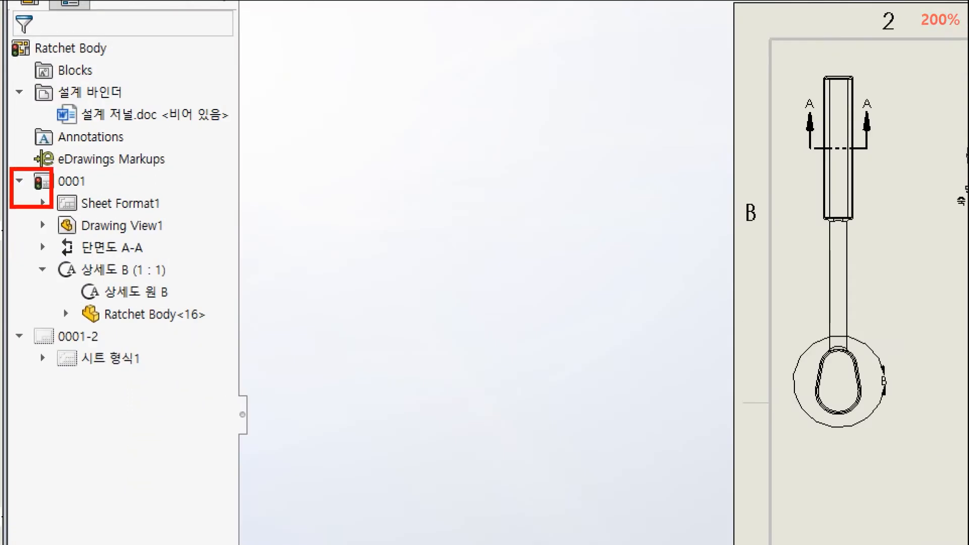
pyautogui.moveTo(52, 207); pyautogui.dragTo(213, 323)
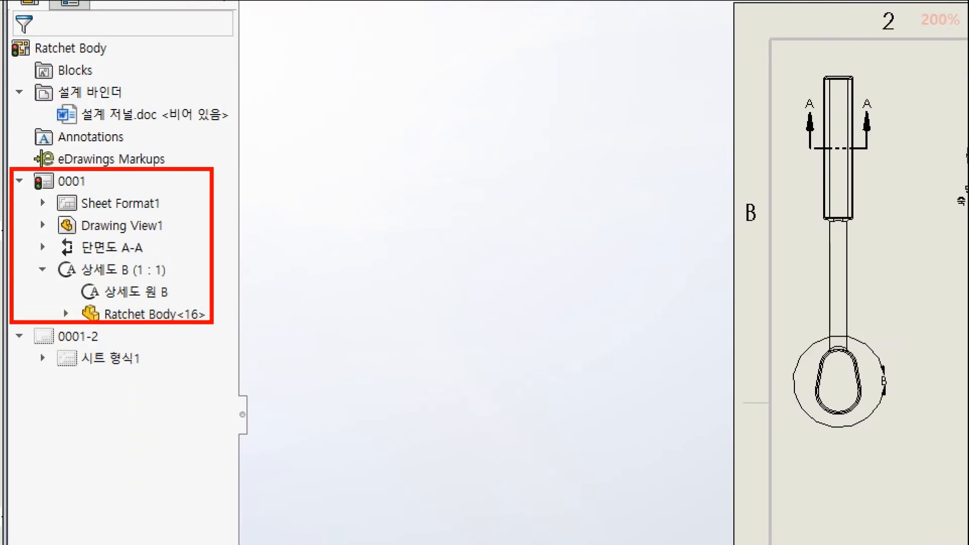
pyautogui.moveTo(391, 256); pyautogui.dragTo(242, 270)
pyautogui.moveTo(88, 273)
pyautogui.mouseDown()
pyautogui.moveTo(142, 268)
pyautogui.moveTo(114, 331)
pyautogui.moveTo(96, 337)
pyautogui.moveTo(127, 341)
pyautogui.mouseUp()
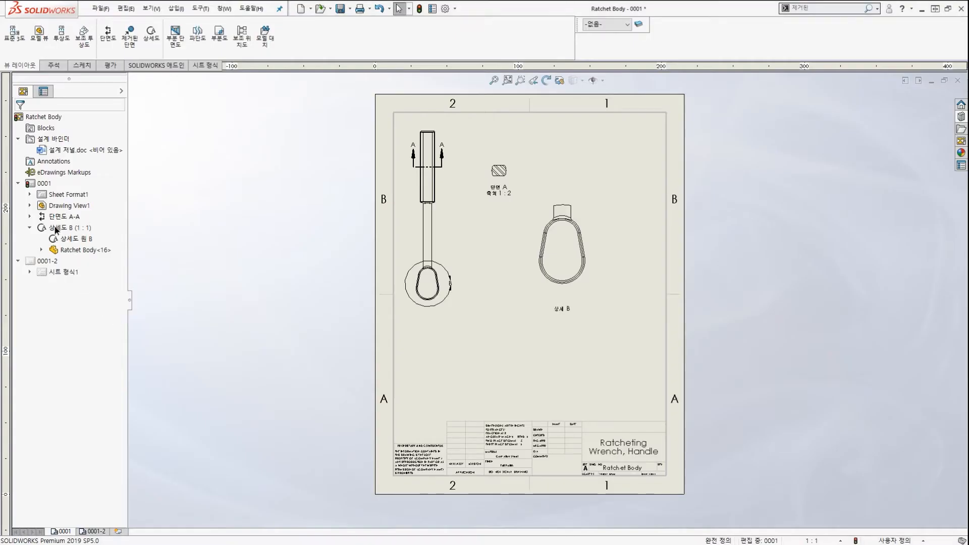
# Move detail view B (상세도 B) under sheet 0001-2 in the tree and display that sheet.
pyautogui.click(56, 229)
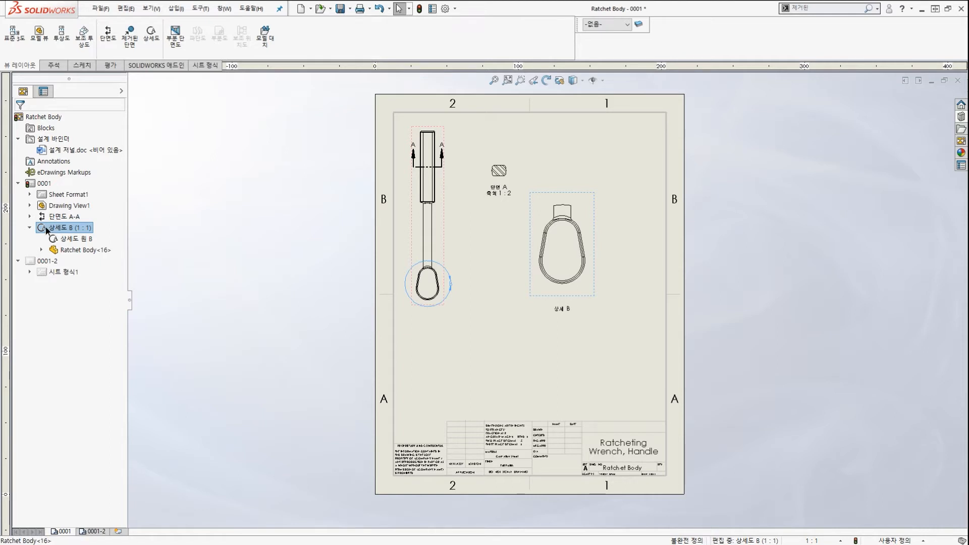
pyautogui.moveTo(47, 228); pyautogui.dragTo(45, 261)
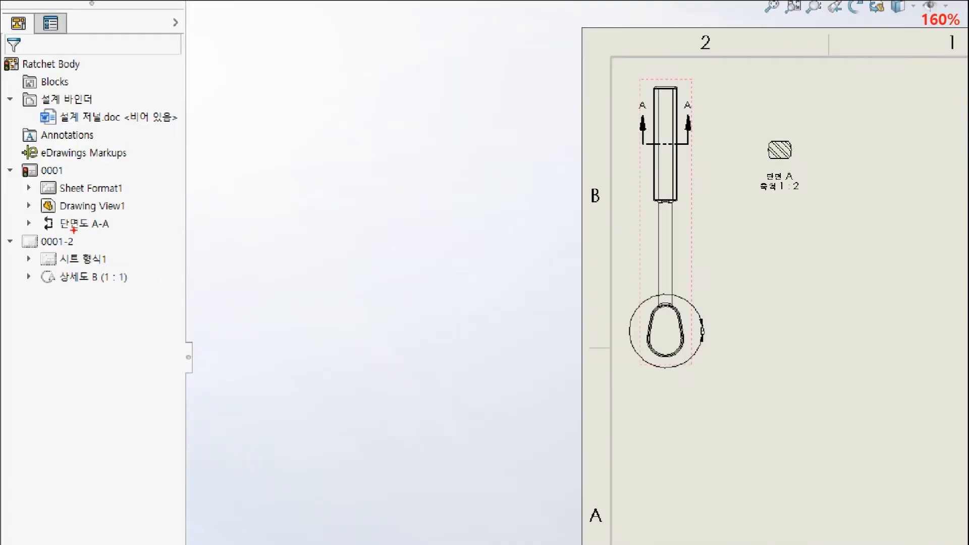
pyautogui.moveTo(74, 230)
pyautogui.mouseDown()
pyautogui.moveTo(118, 232)
pyautogui.moveTo(114, 273)
pyautogui.moveTo(172, 277)
pyautogui.mouseUp()
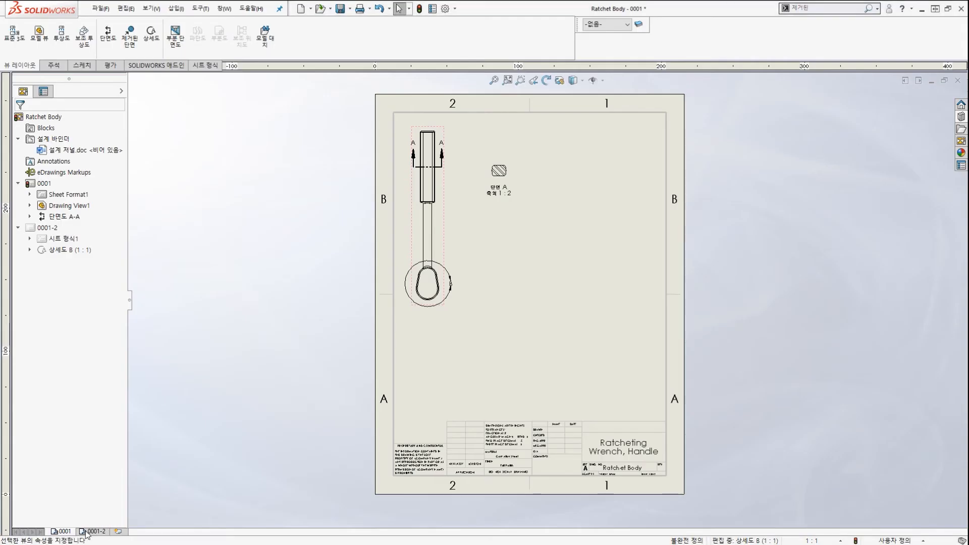
pyautogui.click(91, 532)
# Place detail view B at the upper left of sheet 0001-2.
pyautogui.moveTo(604, 343)
pyautogui.mouseDown()
pyautogui.moveTo(602, 179)
pyautogui.moveTo(596, 319)
pyautogui.mouseUp()
pyautogui.press('Escape')
pyautogui.moveTo(621, 212); pyautogui.dragTo(491, 140)
pyautogui.click(516, 217)
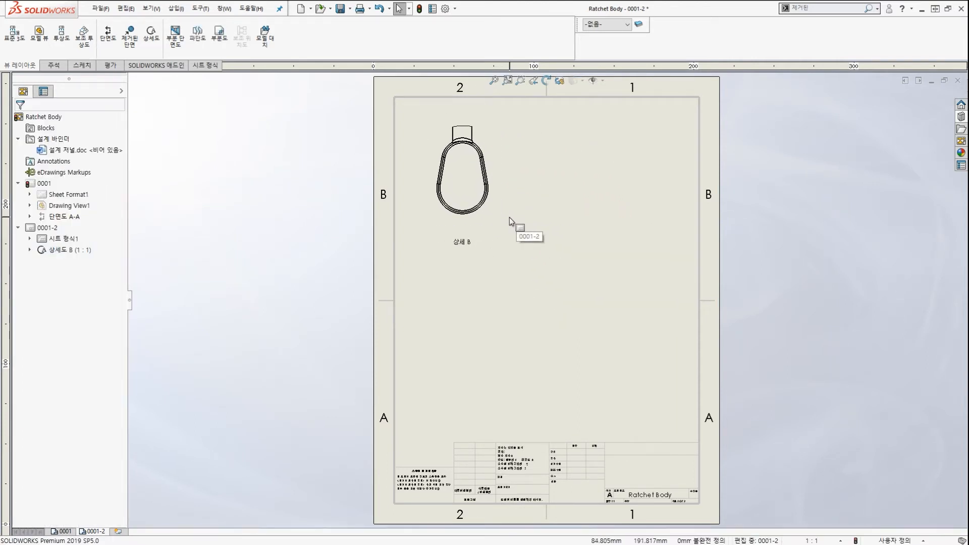
# Mark up the tree to show which views remain on each sheet.
pyautogui.moveTo(75, 214)
pyautogui.mouseDown()
pyautogui.moveTo(25, 190)
pyautogui.moveTo(77, 201)
pyautogui.mouseUp()
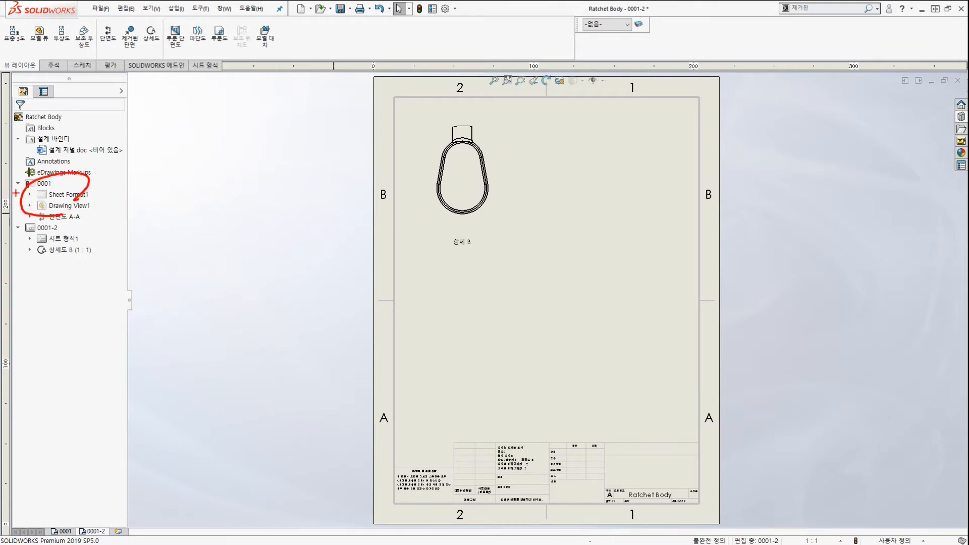
pyautogui.moveTo(220, 251)
pyautogui.mouseDown()
pyautogui.moveTo(167, 241)
pyautogui.moveTo(220, 237)
pyautogui.mouseUp()
pyautogui.moveTo(83, 187)
pyautogui.mouseDown()
pyautogui.moveTo(101, 233)
pyautogui.moveTo(87, 250)
pyautogui.moveTo(102, 251)
pyautogui.mouseUp()
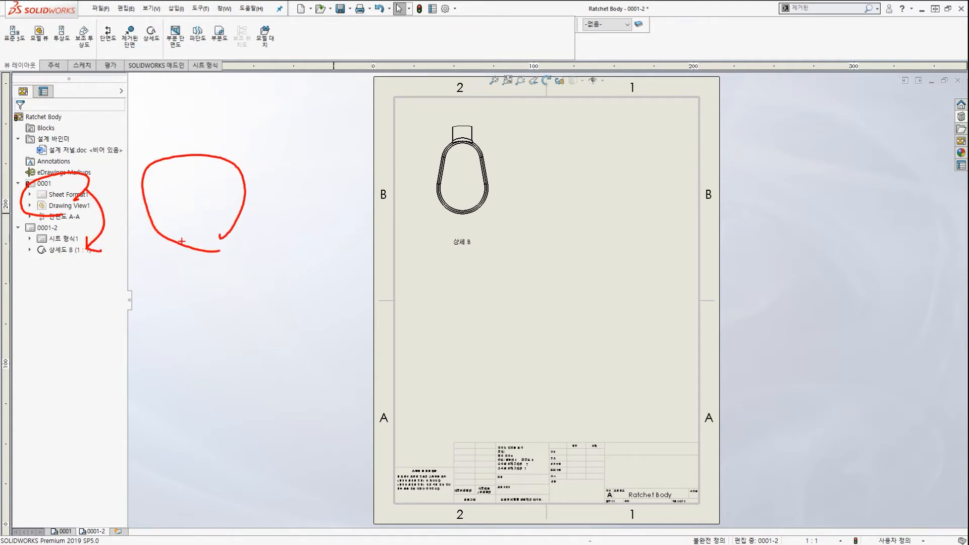
pyautogui.press('Escape')
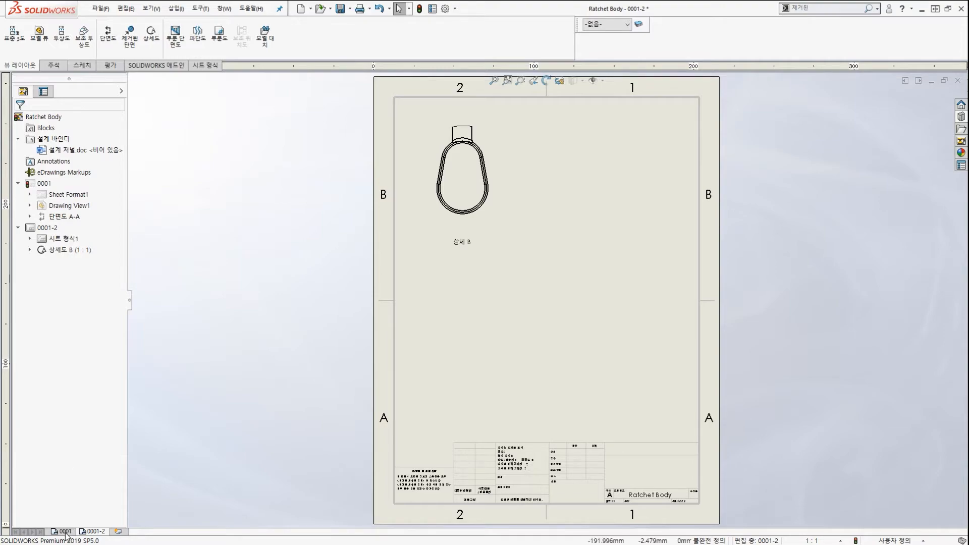
# Check sheet 0001, highlighting the detail circle on the handle.
pyautogui.click(64, 532)
pyautogui.hotkey('ctrl', '2')
pyautogui.moveTo(458, 302)
pyautogui.mouseDown()
pyautogui.moveTo(346, 291)
pyautogui.moveTo(451, 231)
pyautogui.mouseUp()
pyautogui.moveTo(510, 181)
pyautogui.mouseDown()
pyautogui.moveTo(444, 222)
pyautogui.moveTo(453, 234)
pyautogui.mouseUp()
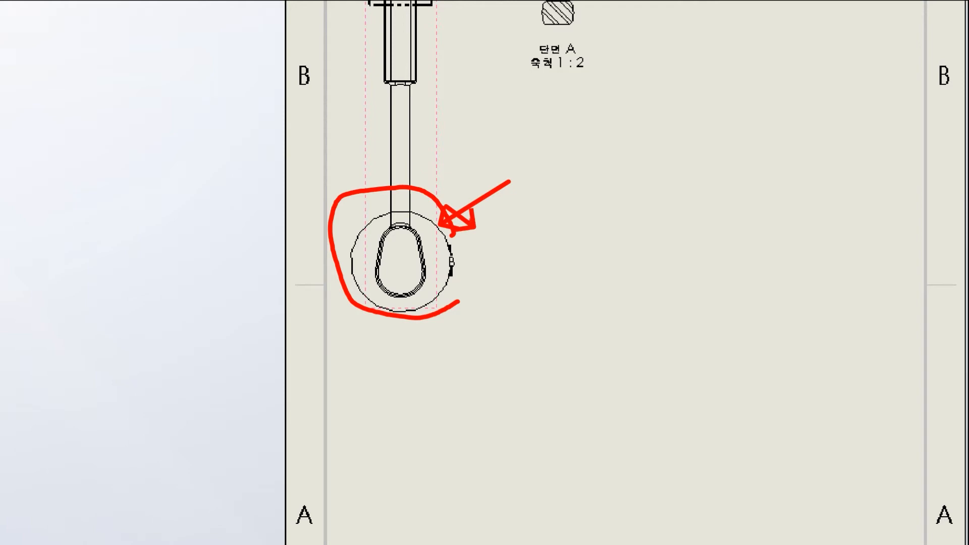
pyautogui.press('Escape')
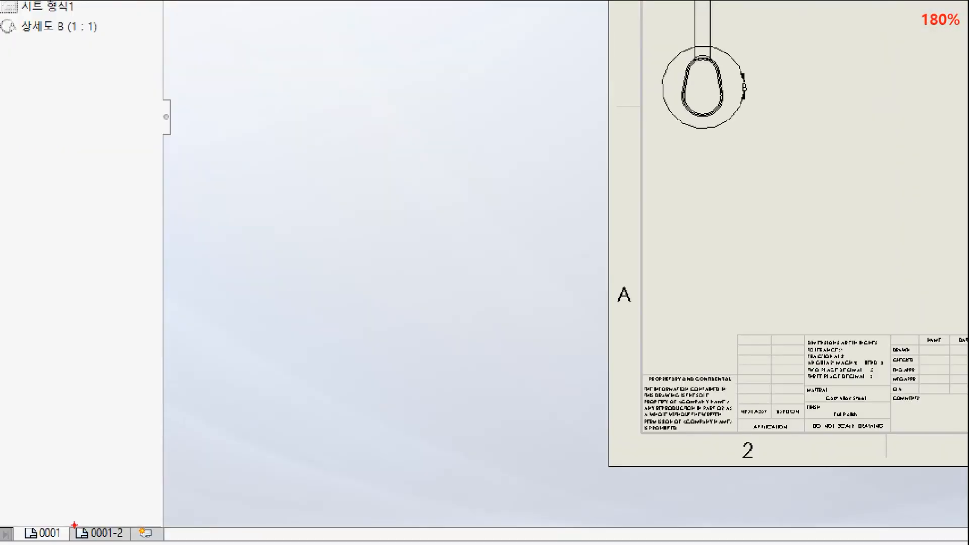
# Go back to sheet 0001-2, pointing out its sheet tab.
pyautogui.moveTo(75, 525); pyautogui.dragTo(113, 538)
pyautogui.moveTo(189, 448); pyautogui.dragTo(197, 446)
pyautogui.moveTo(277, 383); pyautogui.dragTo(117, 519)
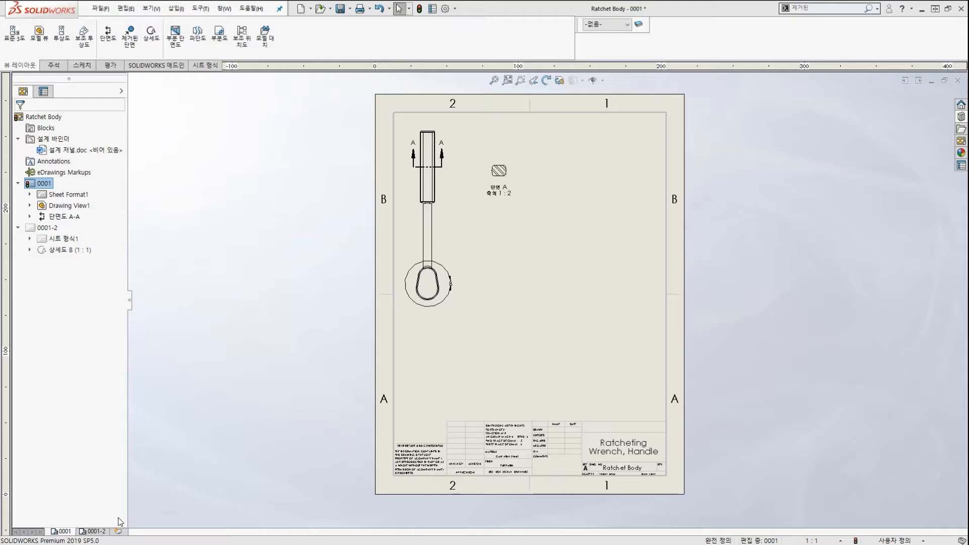
pyautogui.press('Escape')
pyautogui.click(94, 532)
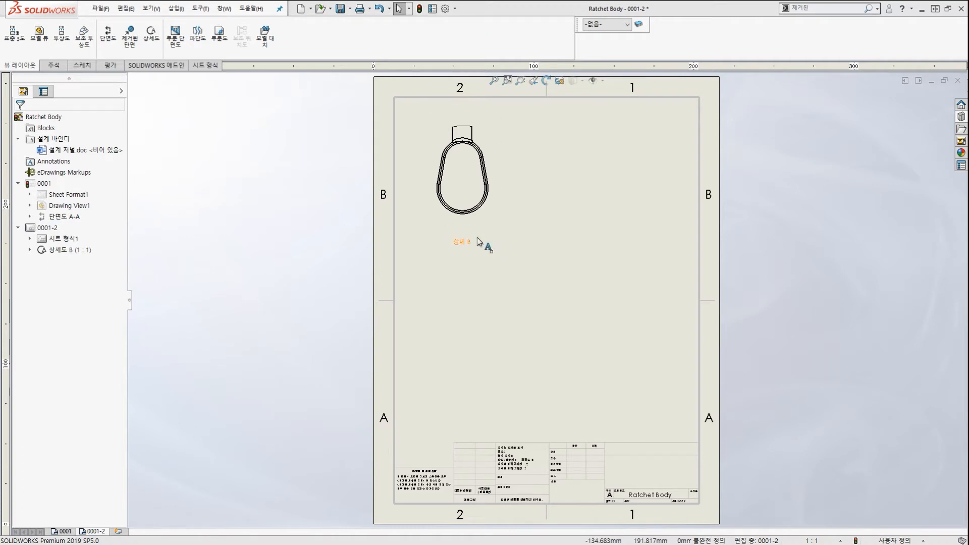
pyautogui.click(961, 142)
pyautogui.moveTo(874, 241)
pyautogui.mouseDown()
pyautogui.moveTo(859, 193)
pyautogui.moveTo(895, 240)
pyautogui.moveTo(742, 207)
pyautogui.mouseUp()
pyautogui.moveTo(768, 187); pyautogui.dragTo(772, 228)
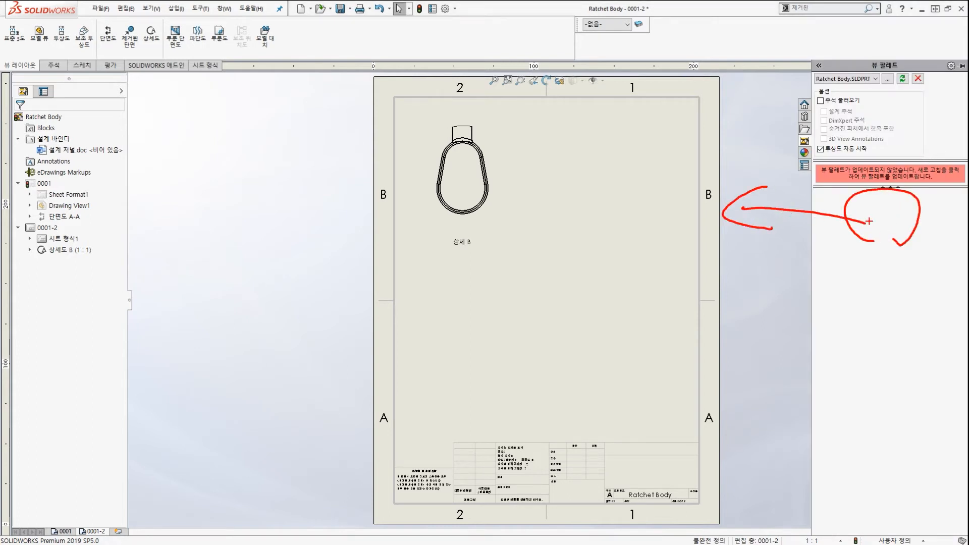
pyautogui.moveTo(884, 245)
pyautogui.mouseDown()
pyautogui.moveTo(905, 208)
pyautogui.moveTo(903, 226)
pyautogui.moveTo(632, 213)
pyautogui.moveTo(651, 240)
pyautogui.mouseUp()
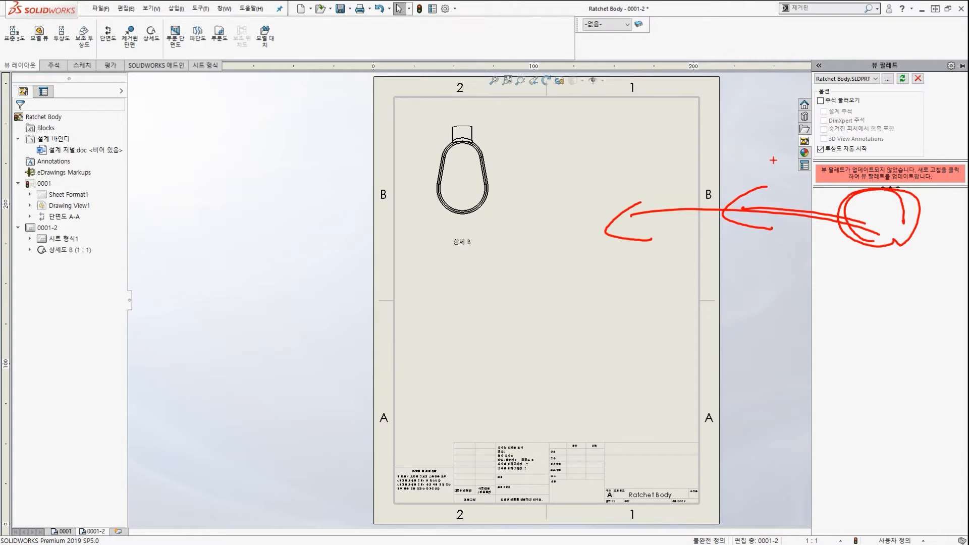
pyautogui.press('Escape')
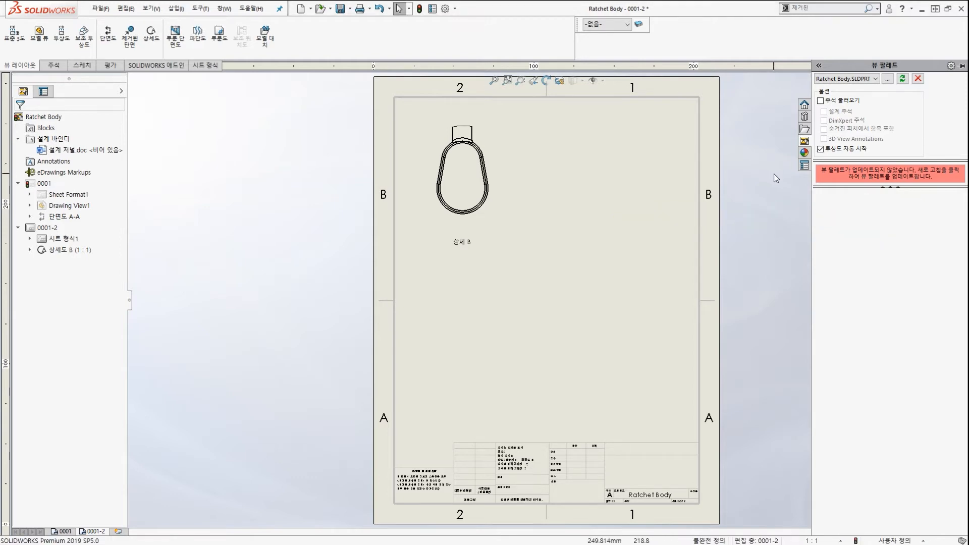
pyautogui.click(774, 173)
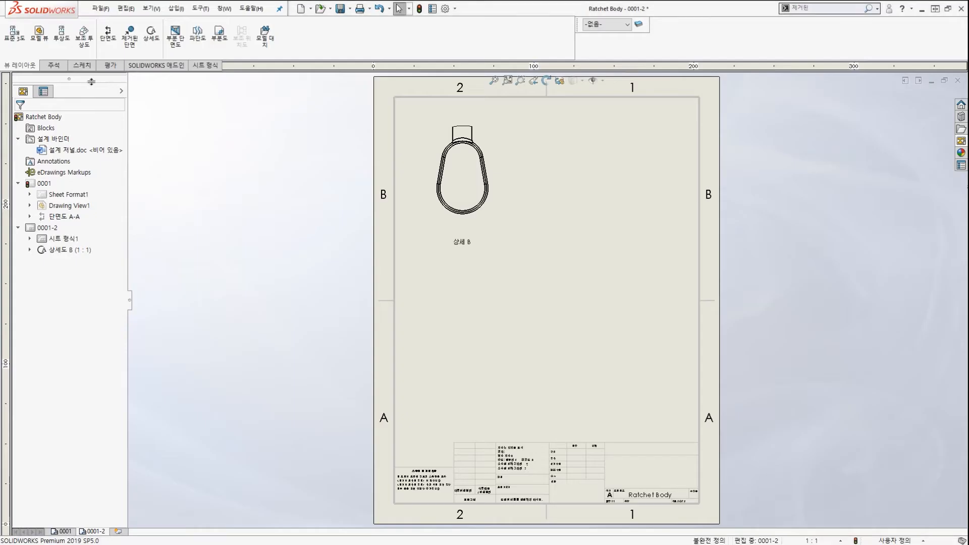
# Start the Model View command from the View Layout tab.
pyautogui.click(39, 35)
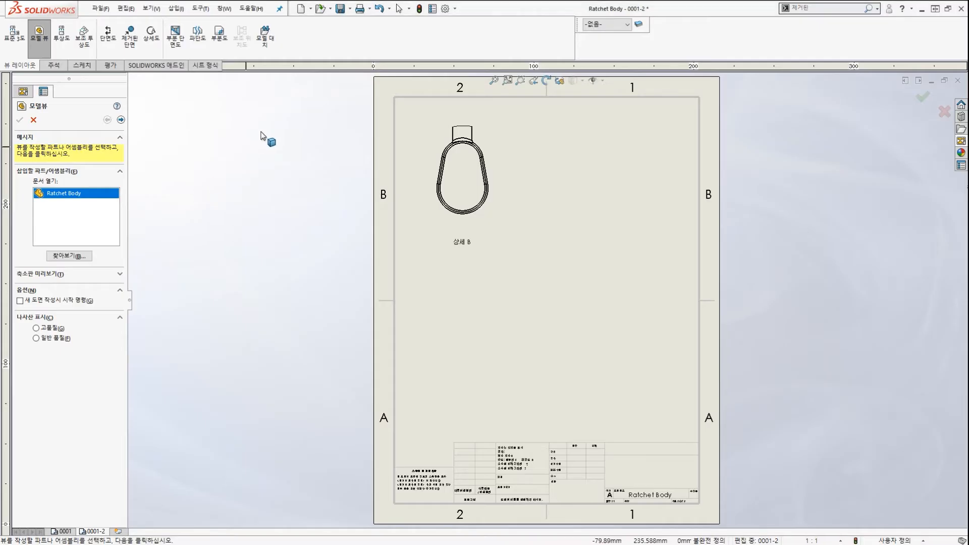
pyautogui.click(225, 9)
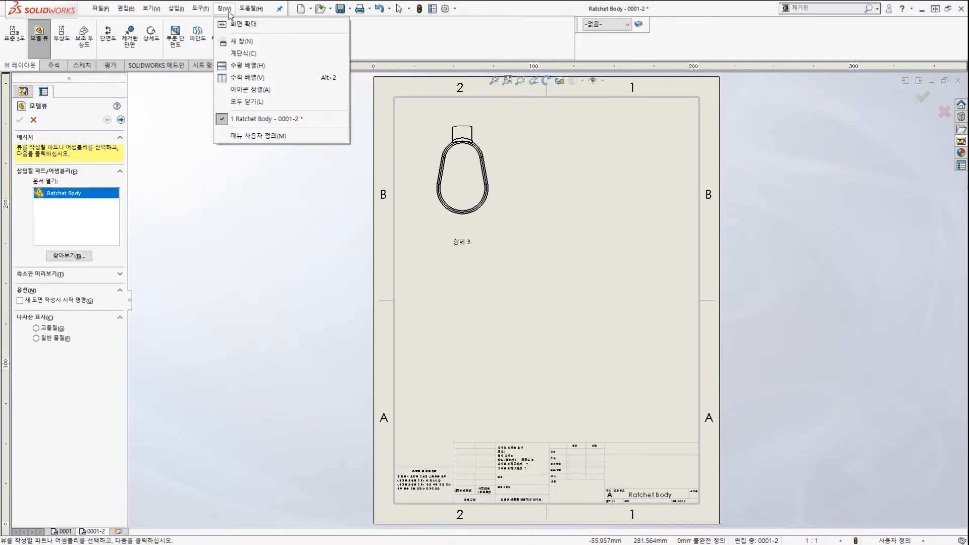
pyautogui.click(227, 12)
# Highlight Ratchet Body as the part to insert, plus the browse option and Next arrow.
pyautogui.moveTo(26, 185); pyautogui.dragTo(63, 207)
pyautogui.moveTo(117, 132)
pyautogui.mouseDown()
pyautogui.moveTo(225, 130)
pyautogui.moveTo(410, 197)
pyautogui.moveTo(398, 207)
pyautogui.mouseUp()
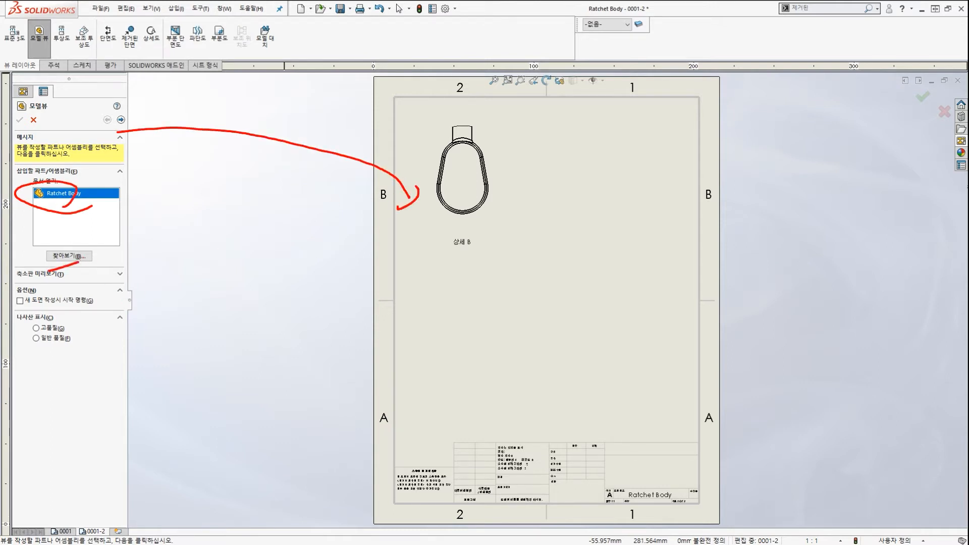
pyautogui.moveTo(64, 253); pyautogui.dragTo(79, 262)
pyautogui.press('Escape')
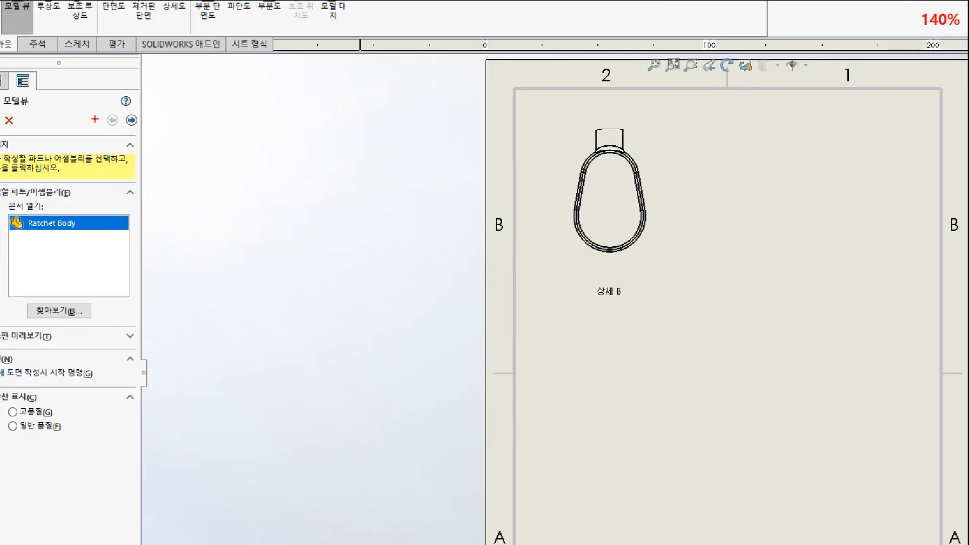
pyautogui.moveTo(129, 129)
pyautogui.mouseDown()
pyautogui.moveTo(111, 122)
pyautogui.moveTo(129, 129)
pyautogui.mouseUp()
pyautogui.moveTo(314, 71); pyautogui.dragTo(144, 120)
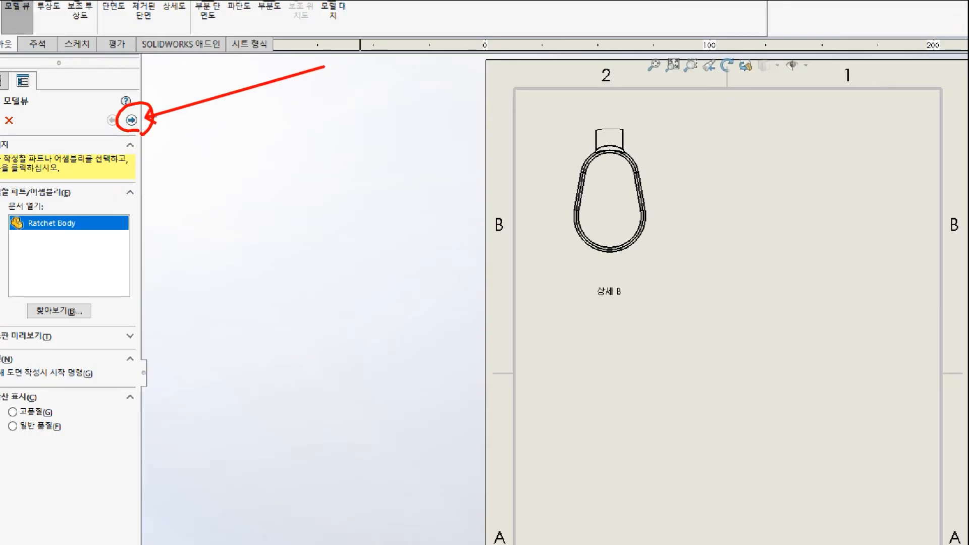
# List the Reference Configuration choices for Ratchet Body: Forged and Machined.
pyautogui.press('Escape')
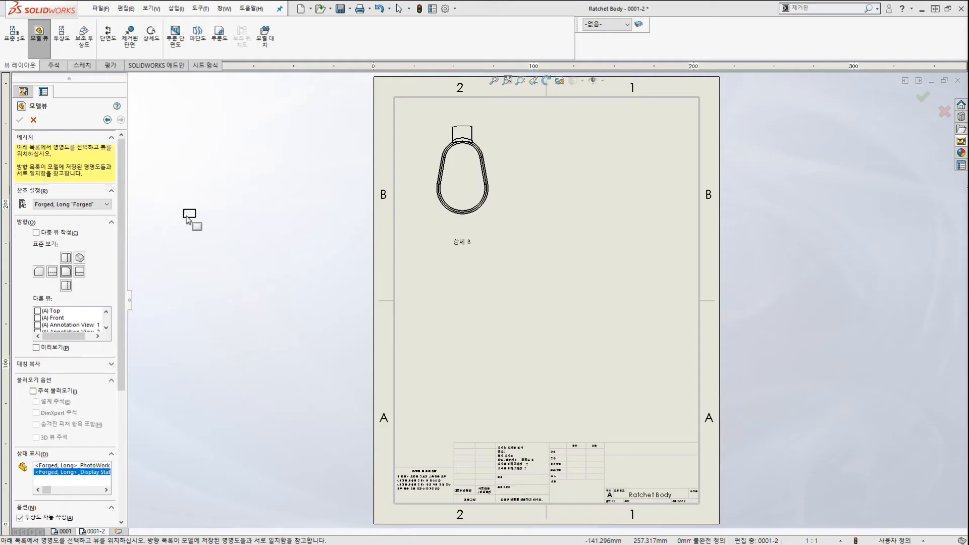
pyautogui.click(159, 215)
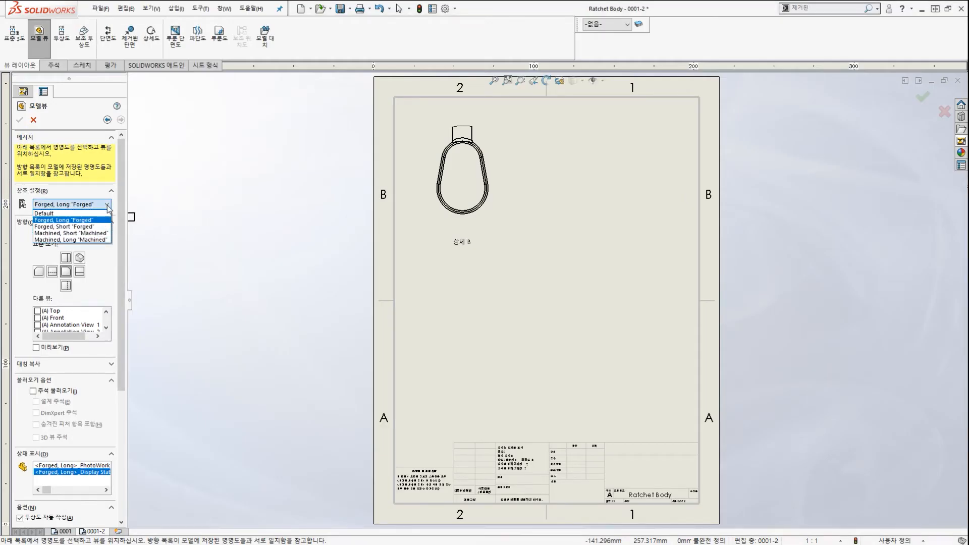
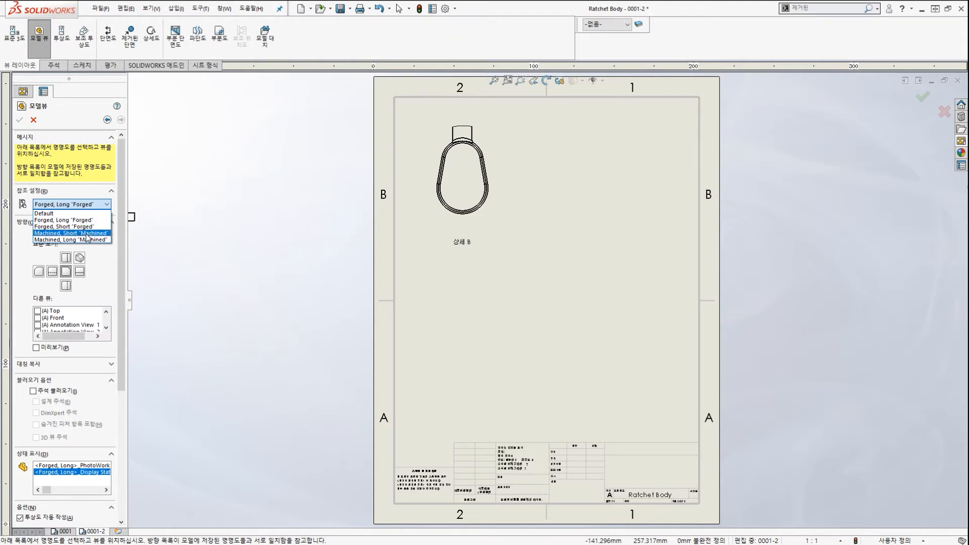
# Use the Ratchet Body's 'Machined, Short' reference configuration for the new view.
pyautogui.click(87, 235)
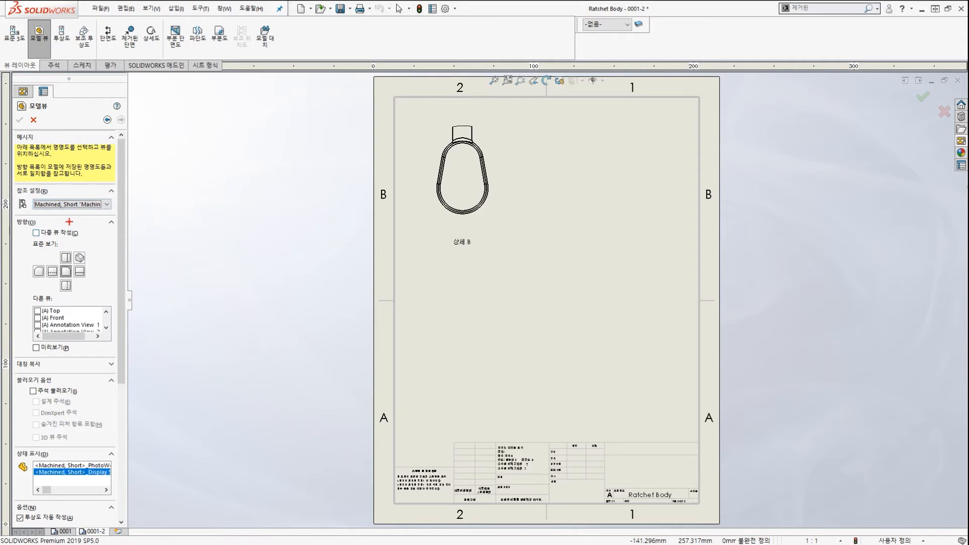
pyautogui.moveTo(34, 59)
pyautogui.mouseDown()
pyautogui.moveTo(48, 20)
pyautogui.moveTo(70, 136)
pyautogui.mouseUp()
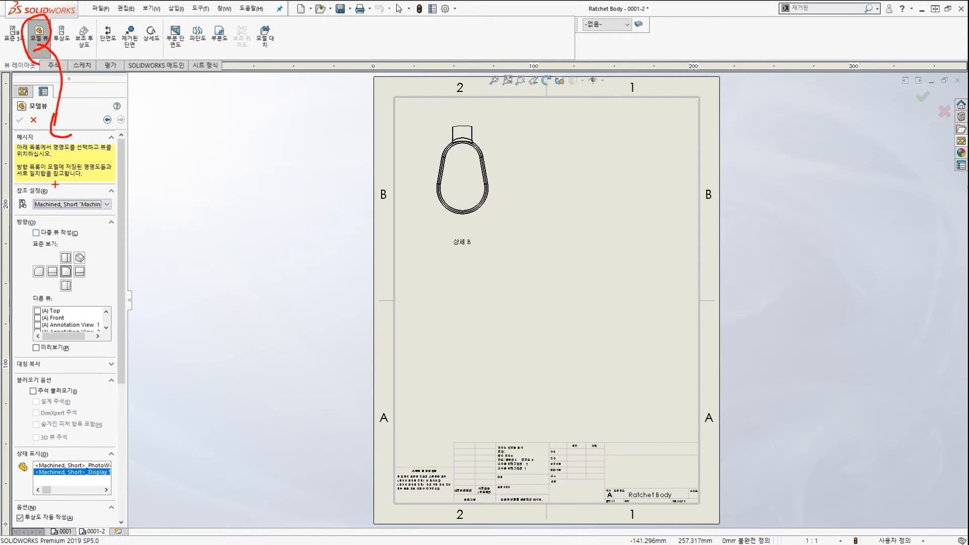
pyautogui.moveTo(55, 185); pyautogui.dragTo(66, 186)
pyautogui.moveTo(96, 263); pyautogui.dragTo(107, 273)
pyautogui.press('Escape')
pyautogui.moveTo(120, 309)
pyautogui.mouseDown()
pyautogui.moveTo(123, 420)
pyautogui.moveTo(117, 297)
pyautogui.moveTo(114, 310)
pyautogui.mouseUp()
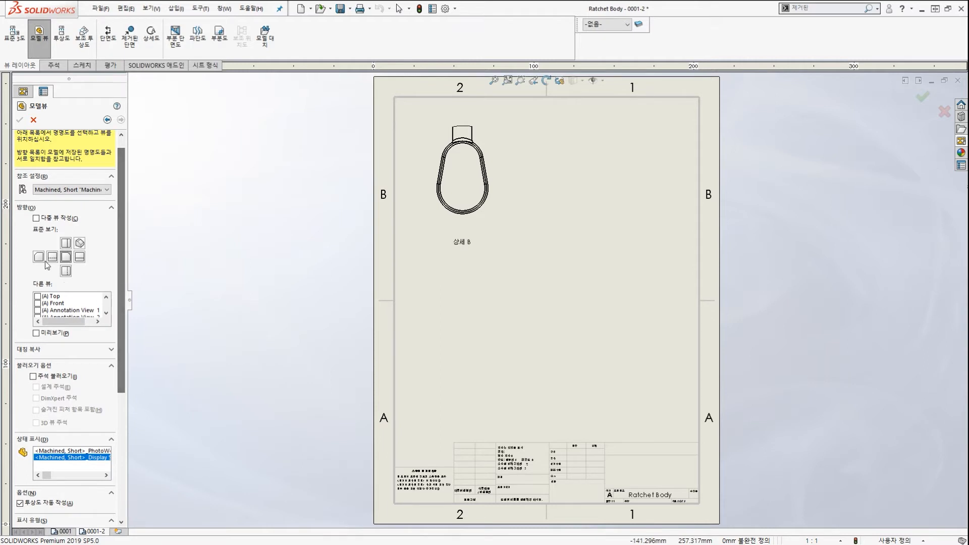
# Set the new model view's orientation to Top.
pyautogui.click(66, 244)
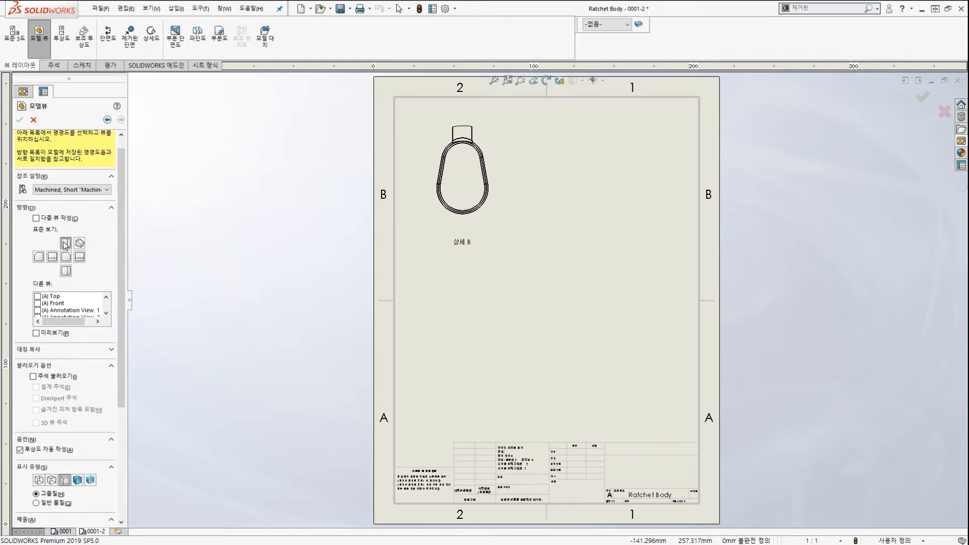
pyautogui.moveTo(120, 201); pyautogui.dragTo(113, 239)
pyautogui.scroll(-4, 102, 304)
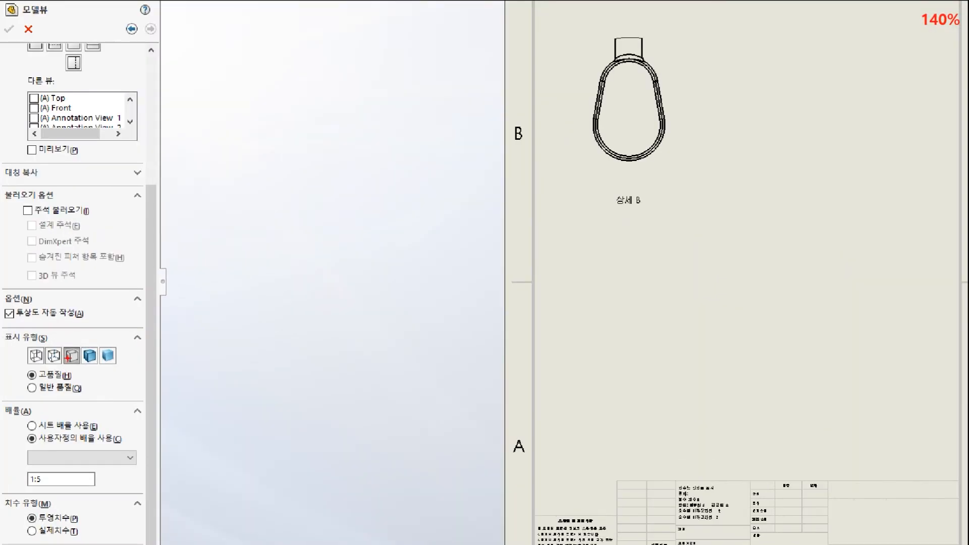
pyautogui.moveTo(71, 363)
pyautogui.mouseDown()
pyautogui.moveTo(63, 358)
pyautogui.moveTo(72, 344)
pyautogui.moveTo(69, 365)
pyautogui.mouseUp()
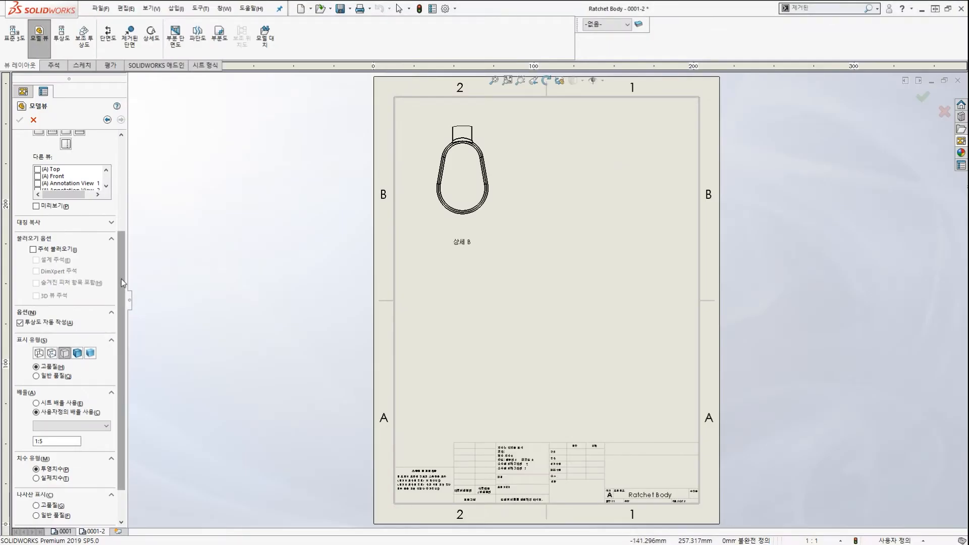
pyautogui.moveTo(125, 273); pyautogui.dragTo(115, 302)
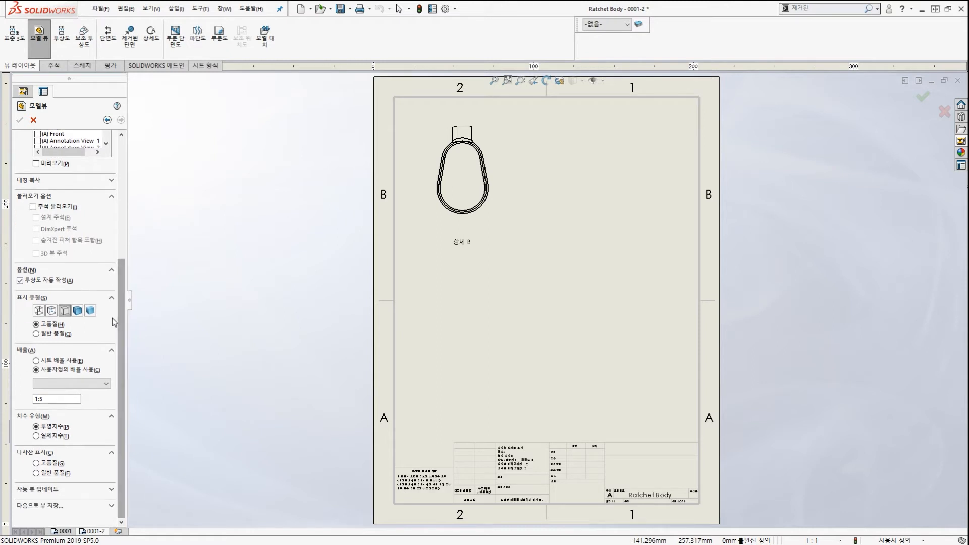
# Give the view a custom scale of 1:2.
pyautogui.click(88, 384)
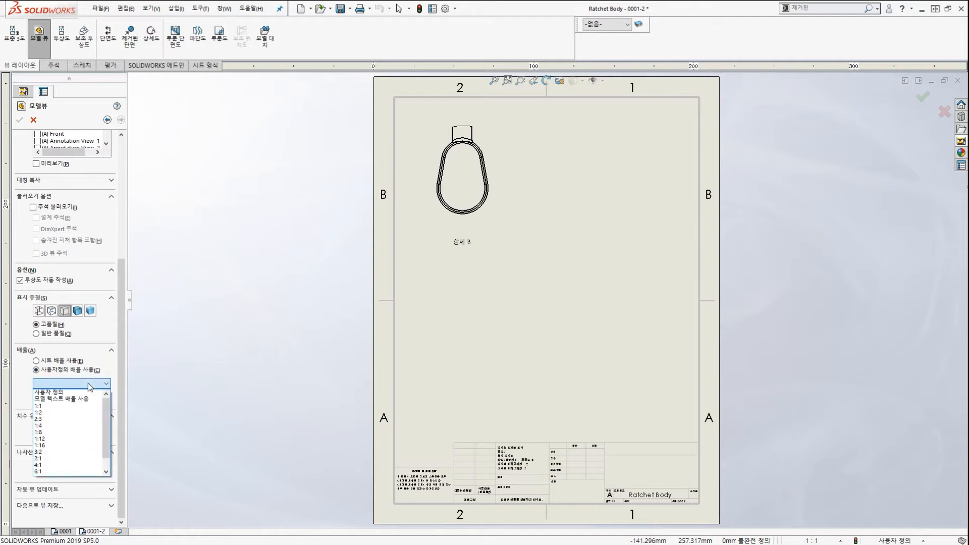
pyautogui.click(77, 413)
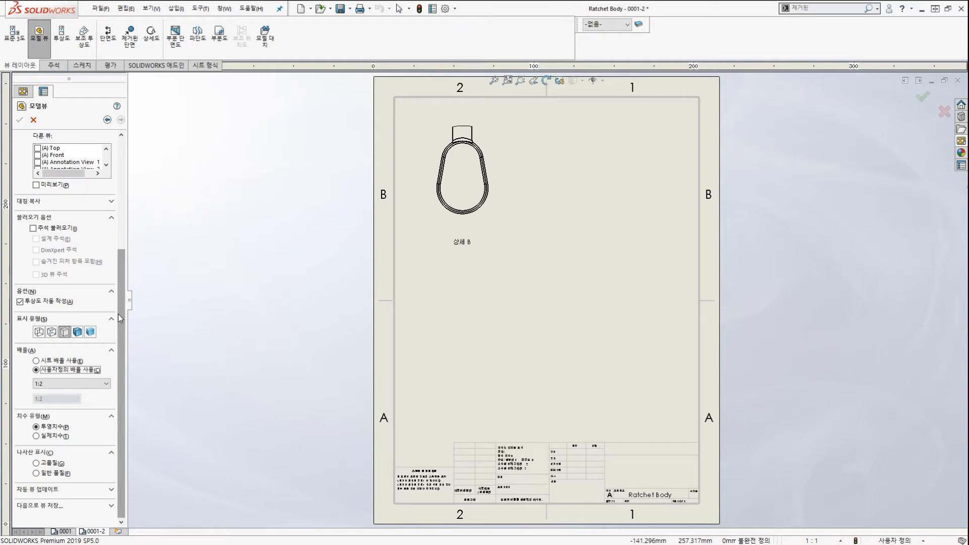
pyautogui.moveTo(76, 359)
pyautogui.mouseDown()
pyautogui.moveTo(22, 360)
pyautogui.moveTo(63, 355)
pyautogui.moveTo(333, 418)
pyautogui.moveTo(332, 440)
pyautogui.mouseUp()
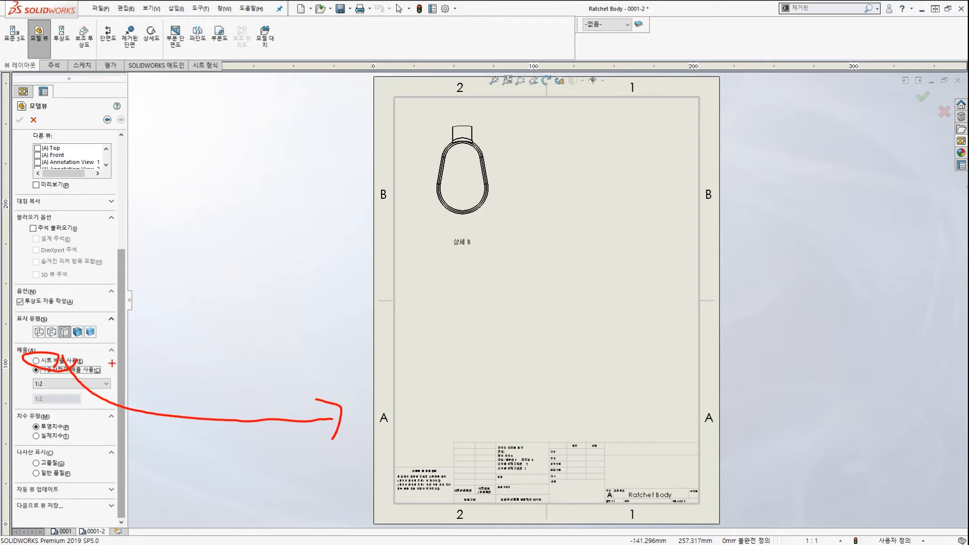
pyautogui.press('Escape')
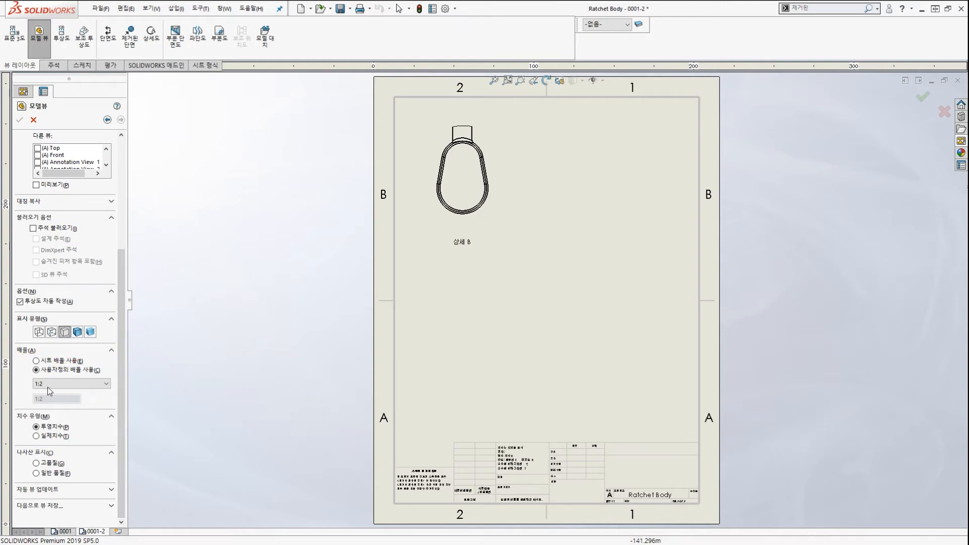
pyautogui.click(39, 382)
pyautogui.moveTo(26, 370); pyautogui.dragTo(107, 393)
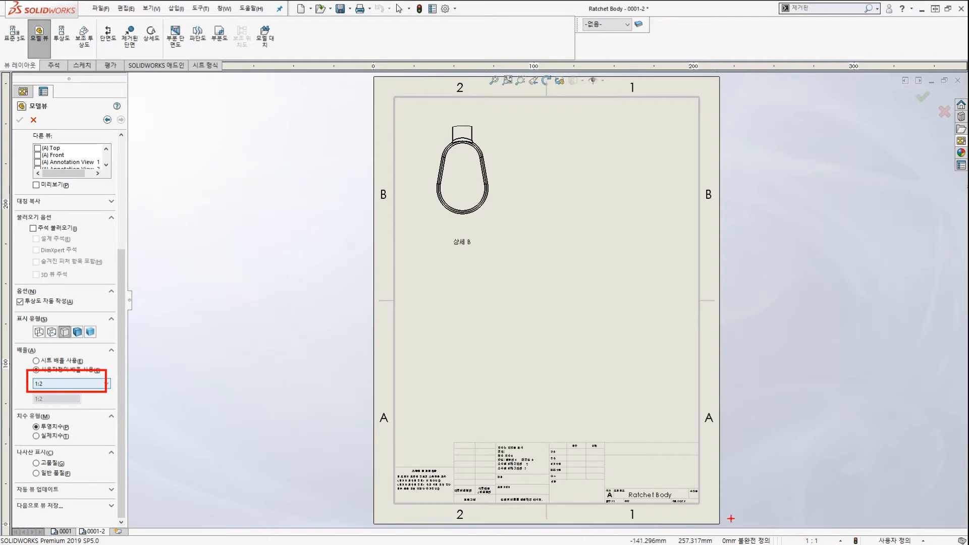
pyautogui.moveTo(792, 526); pyautogui.dragTo(827, 544)
pyautogui.moveTo(874, 463); pyautogui.dragTo(821, 518)
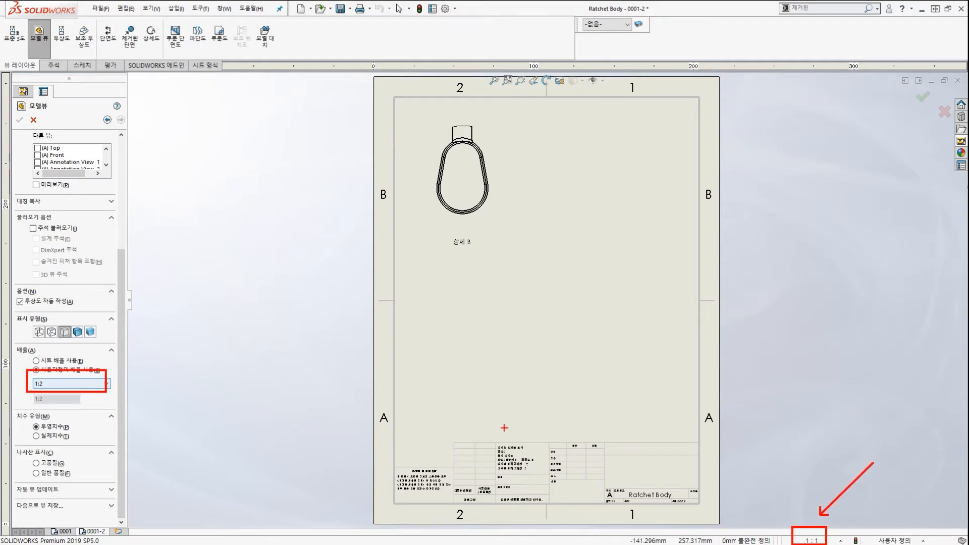
pyautogui.press('Escape')
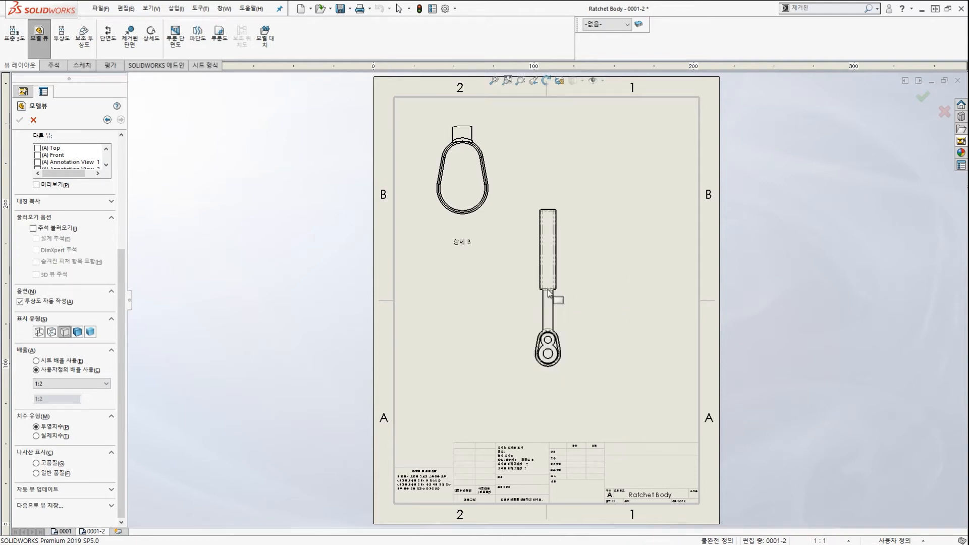
# Drop the 1:2 top view right of Detail B, adding no projected views.
pyautogui.click(550, 293)
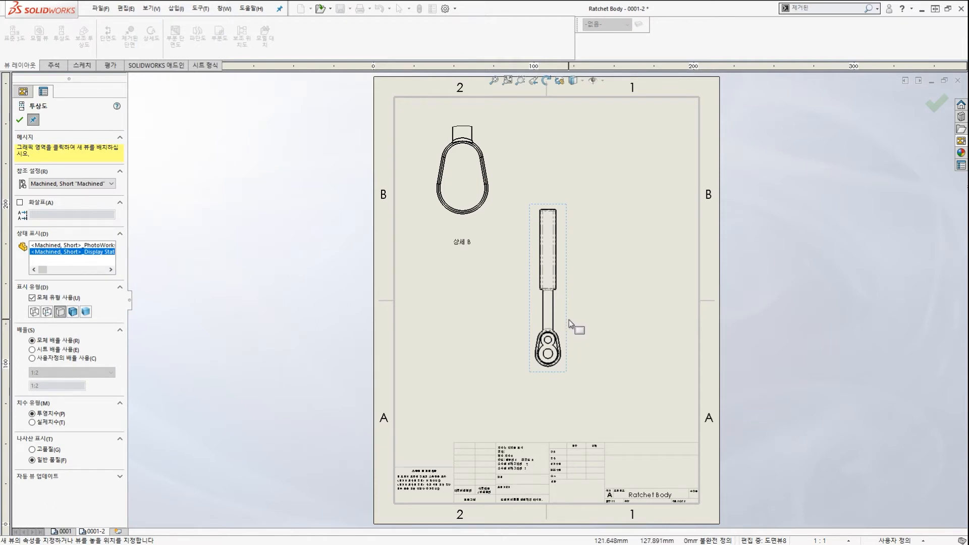
pyautogui.press('Escape')
pyautogui.scroll(-5, 555, 328)
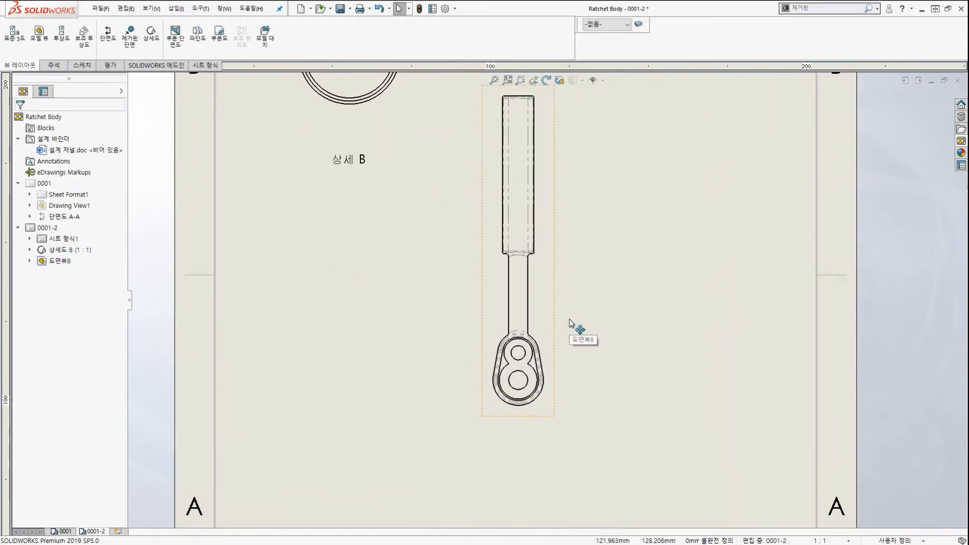
pyautogui.scroll(-1, 547, 344)
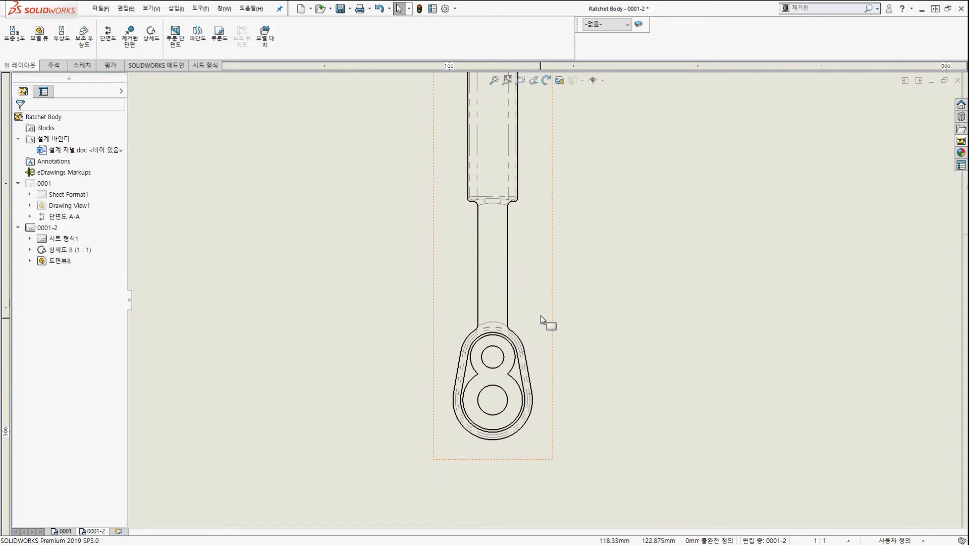
# Set Drawing View8 to Tangent Edges Removed, then deselect the view.
pyautogui.rightClick(527, 238)
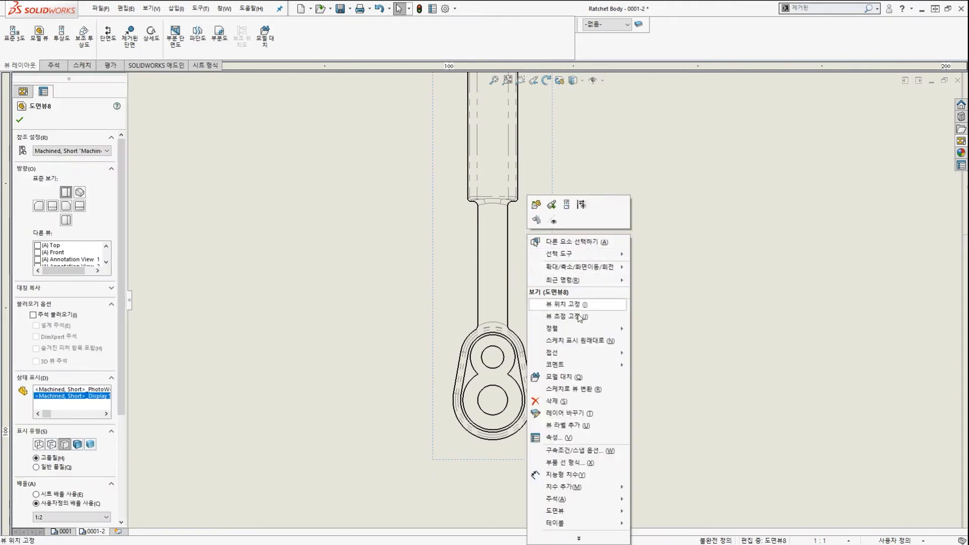
pyautogui.moveTo(587, 353)
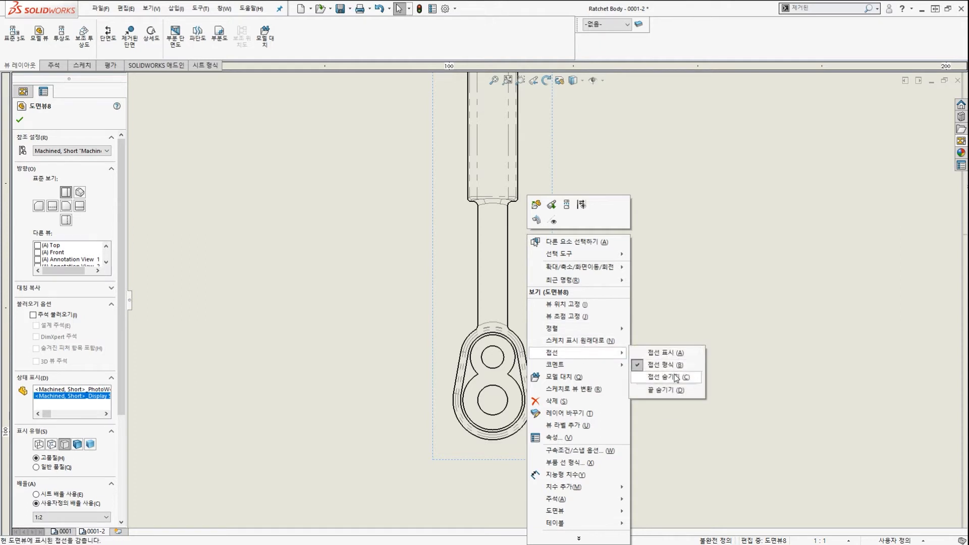
pyautogui.click(677, 377)
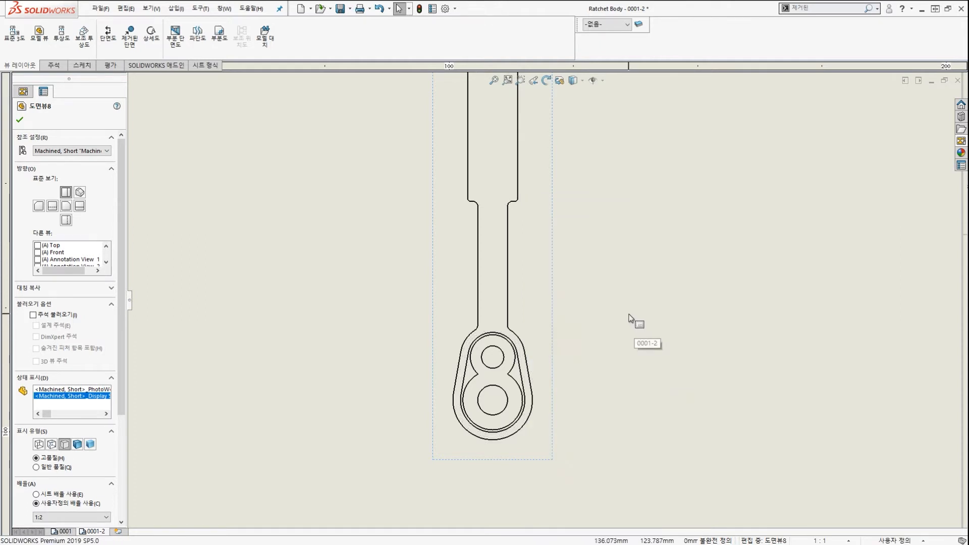
pyautogui.scroll(2, 624, 311)
pyautogui.scroll(3, 623, 306)
pyautogui.click(597, 243)
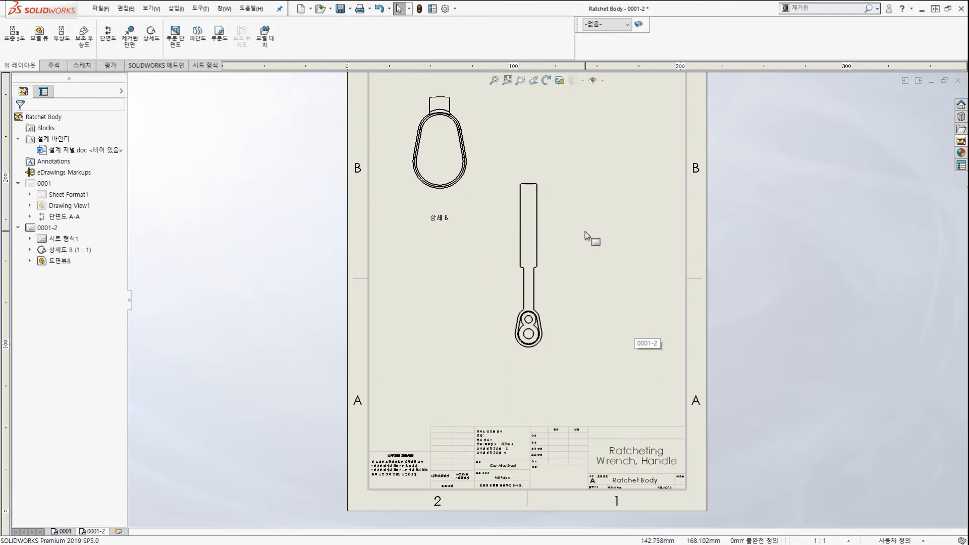
pyautogui.click(543, 275)
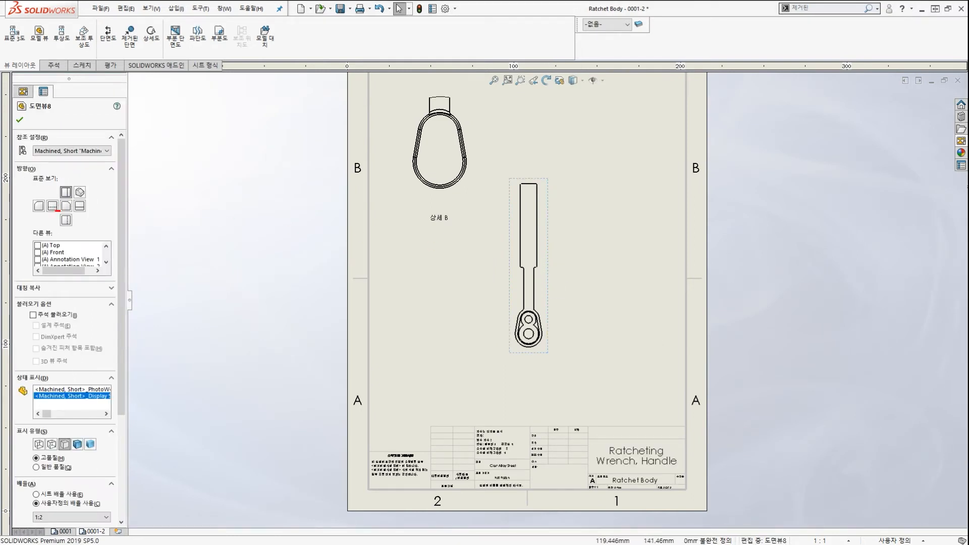
pyautogui.moveTo(57, 211)
pyautogui.mouseDown()
pyautogui.moveTo(96, 194)
pyautogui.moveTo(28, 215)
pyautogui.moveTo(96, 209)
pyautogui.moveTo(84, 188)
pyautogui.mouseUp()
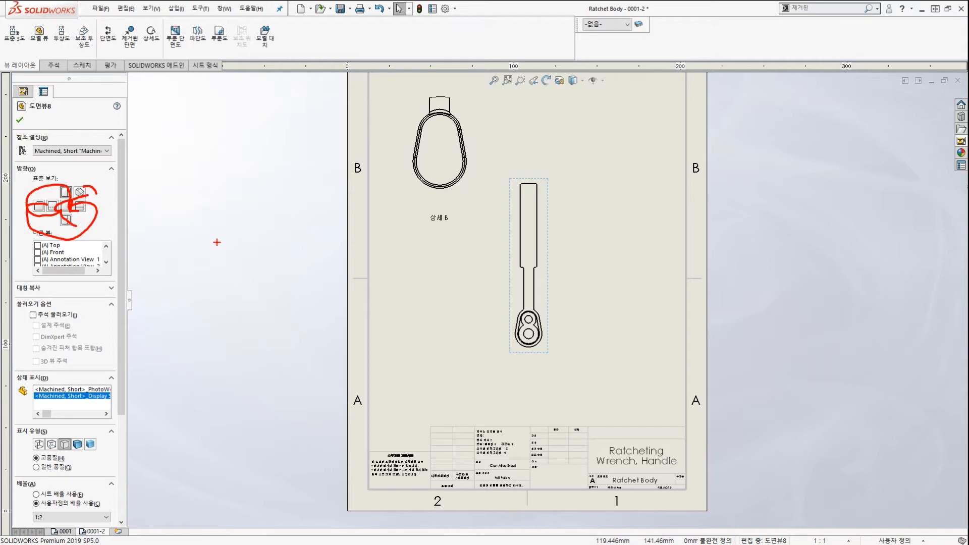
pyautogui.moveTo(456, 289)
pyautogui.mouseDown()
pyautogui.moveTo(621, 259)
pyautogui.moveTo(619, 271)
pyautogui.mouseUp()
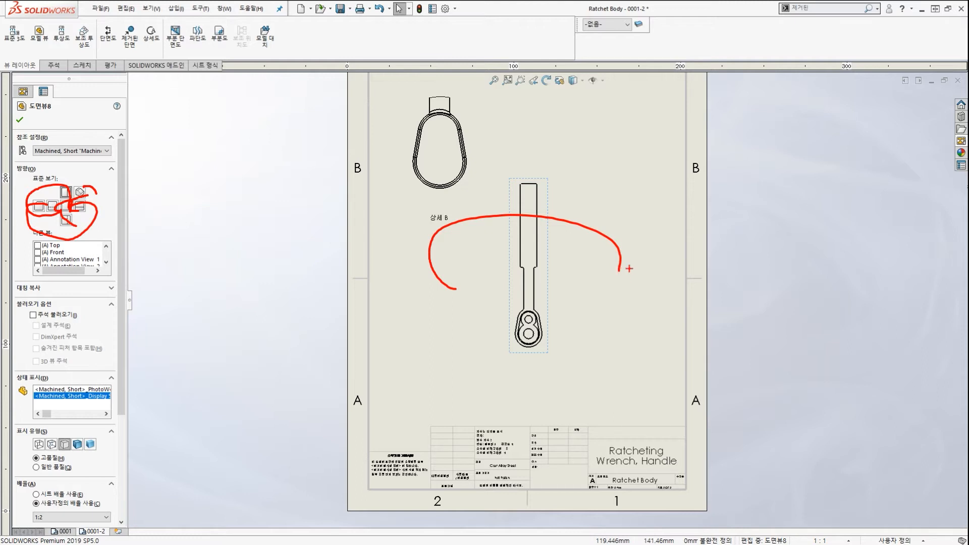
pyautogui.press('Escape')
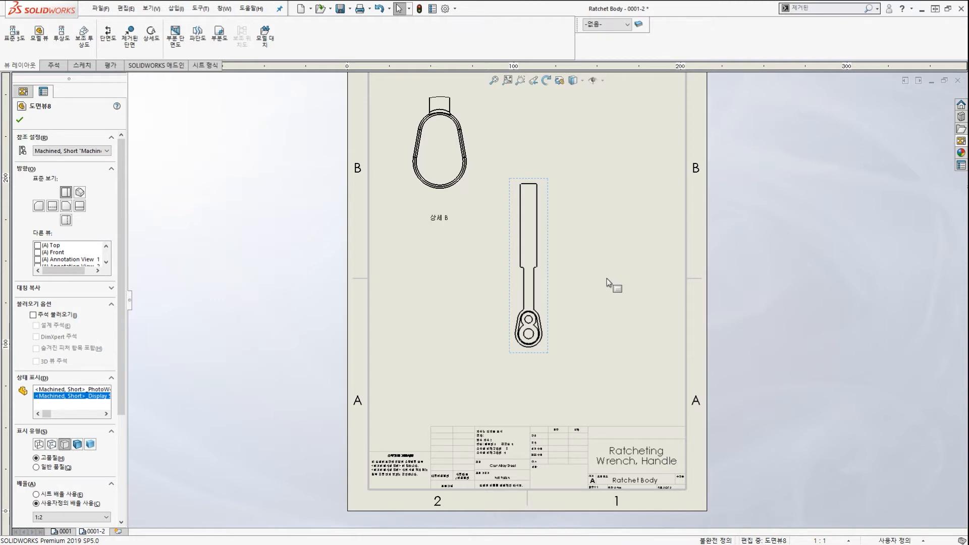
pyautogui.click(609, 288)
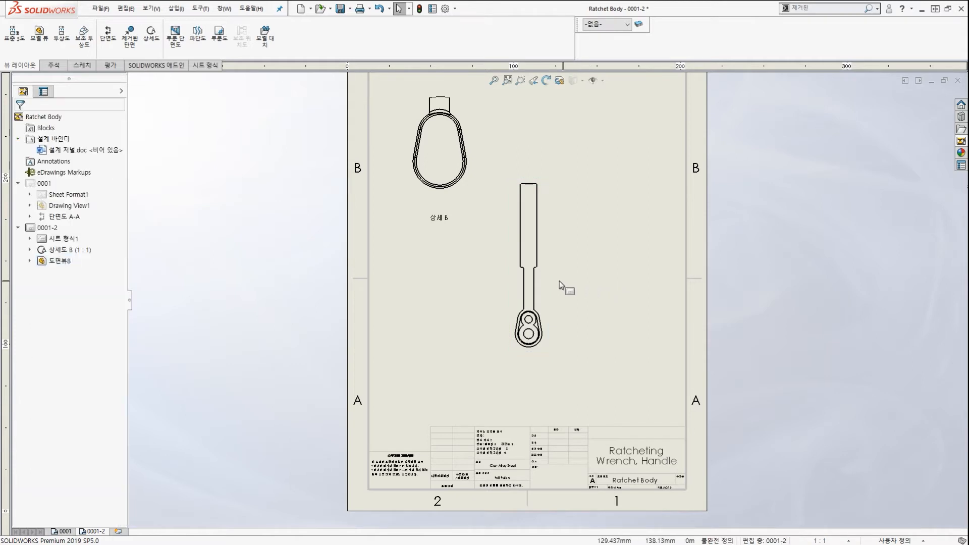
# Rotate the handle view by -90° so it lies horizontally.
pyautogui.rightClick(539, 275)
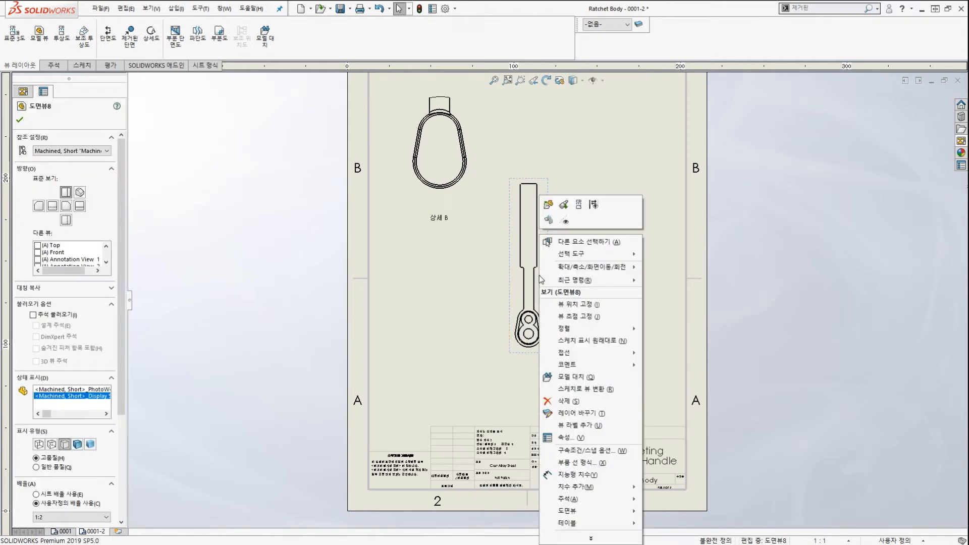
pyautogui.moveTo(580, 272)
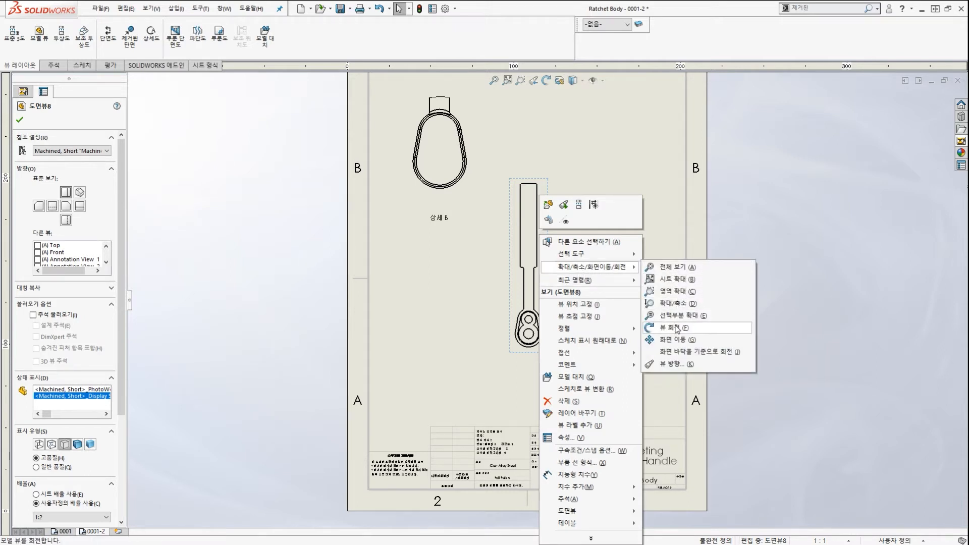
pyautogui.click(677, 329)
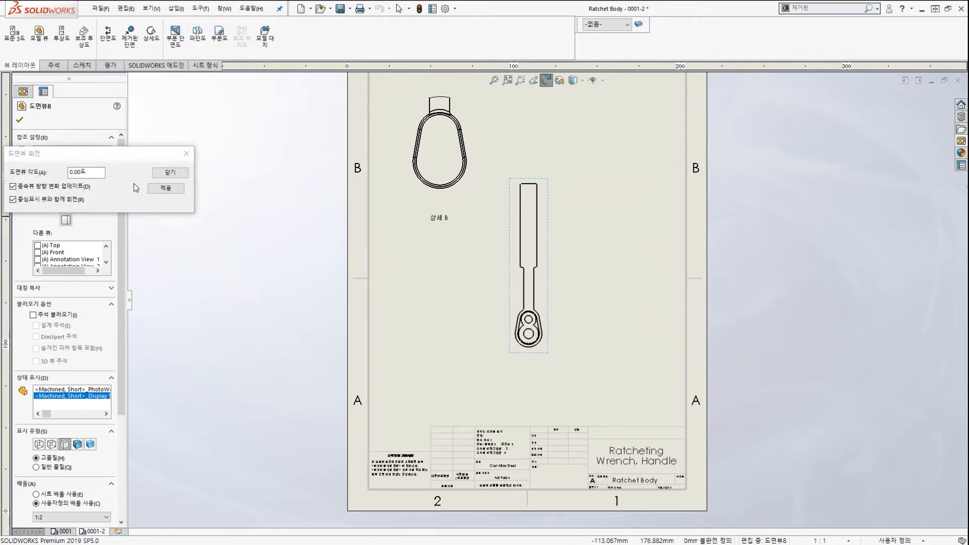
pyautogui.doubleClick(87, 173)
pyautogui.write('-90')
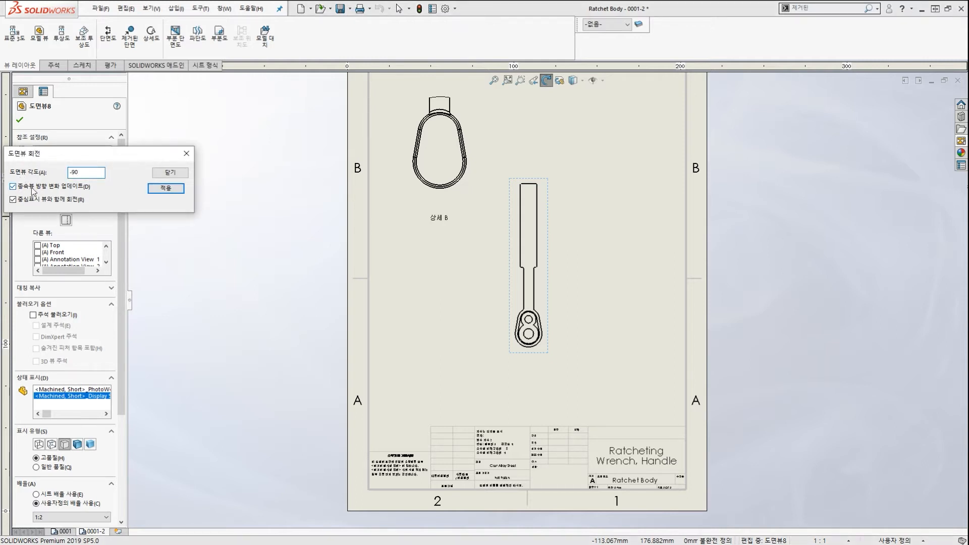
pyautogui.click(166, 188)
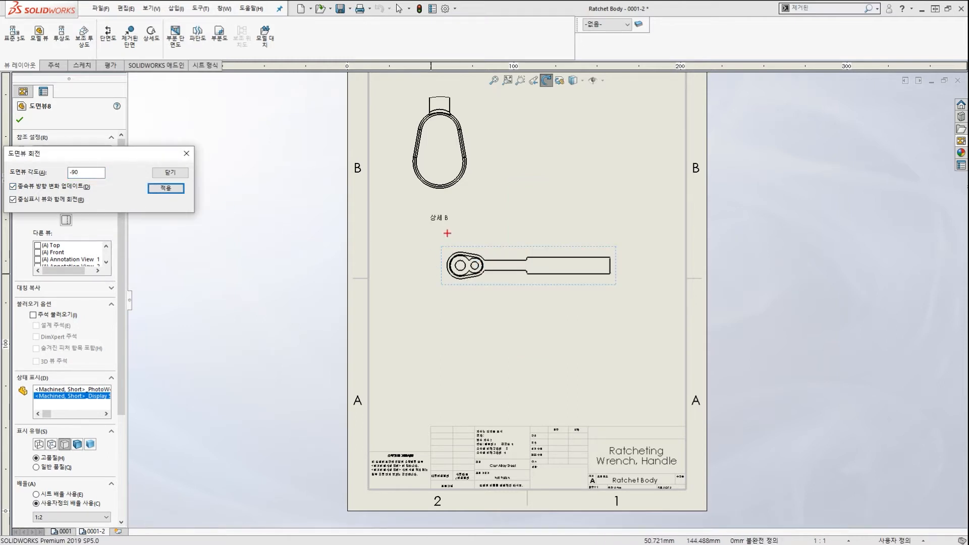
pyautogui.click(171, 173)
pyautogui.click(423, 262)
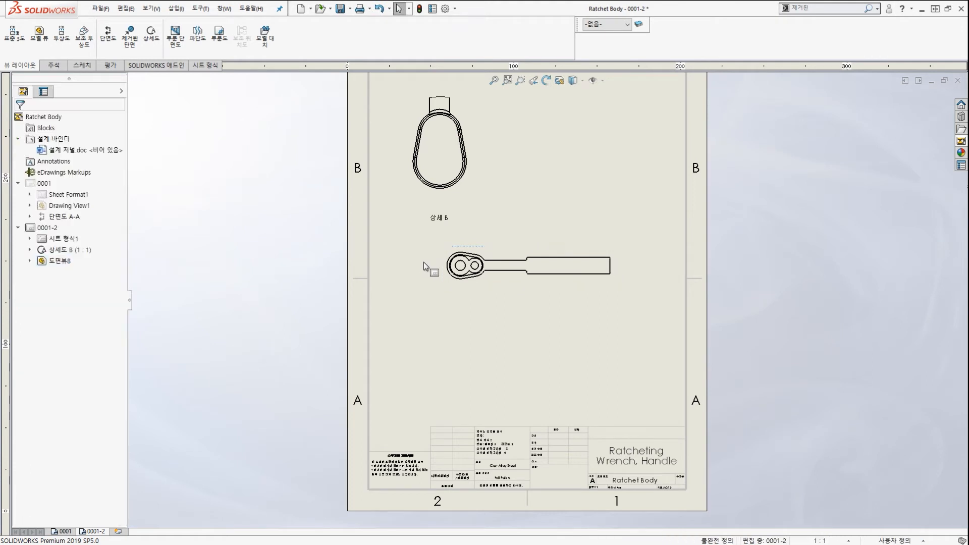
# Move the rotated handle view down to just above the title block.
pyautogui.scroll(2, 508, 315)
pyautogui.scroll(-1, 512, 317)
pyautogui.scroll(-2, 522, 315)
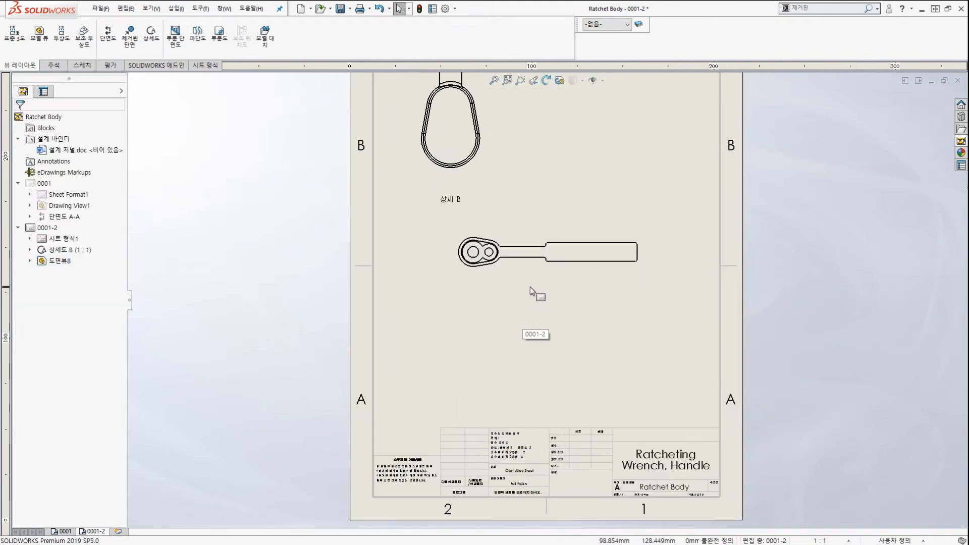
pyautogui.moveTo(542, 284)
pyautogui.mouseDown()
pyautogui.moveTo(518, 373)
pyautogui.moveTo(522, 413)
pyautogui.mouseUp()
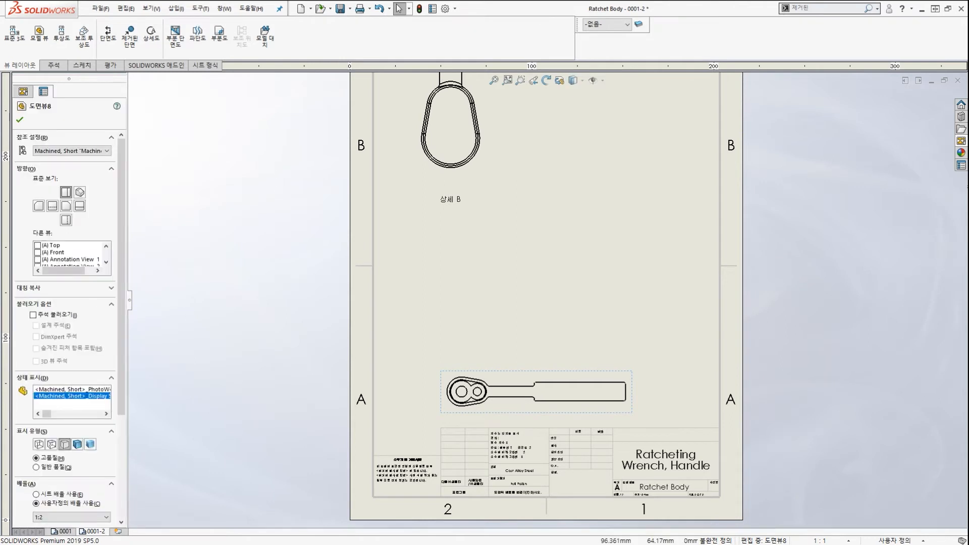
pyautogui.click(227, 252)
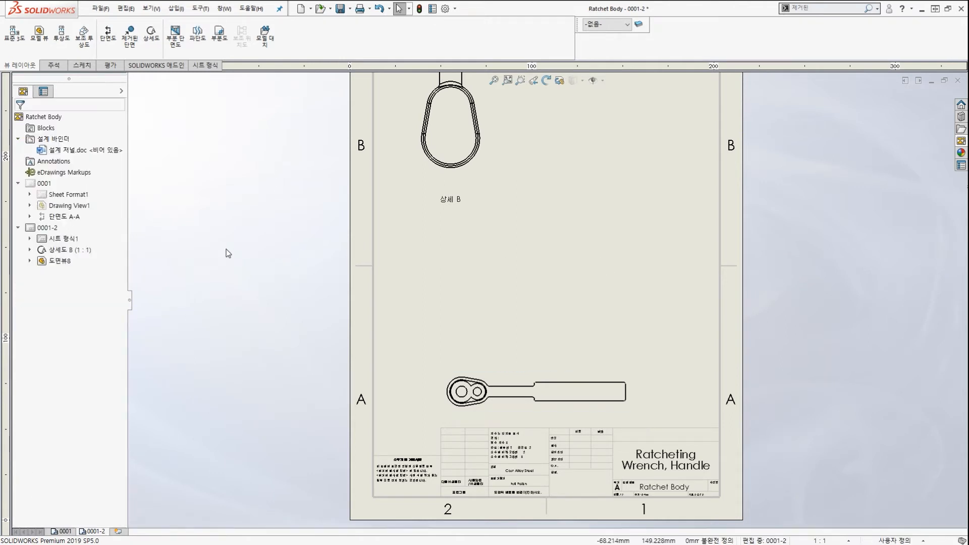
pyautogui.scroll(2, 512, 404)
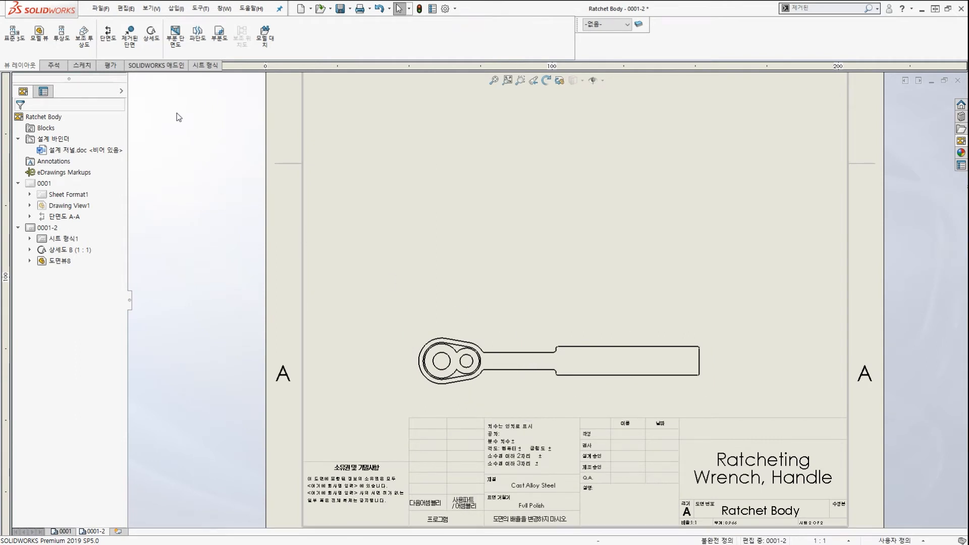
pyautogui.moveTo(33, 75)
pyautogui.mouseDown()
pyautogui.moveTo(21, 49)
pyautogui.moveTo(49, 61)
pyautogui.mouseUp()
pyautogui.moveTo(157, 53)
pyautogui.mouseDown()
pyautogui.moveTo(163, 21)
pyautogui.moveTo(152, 58)
pyautogui.mouseUp()
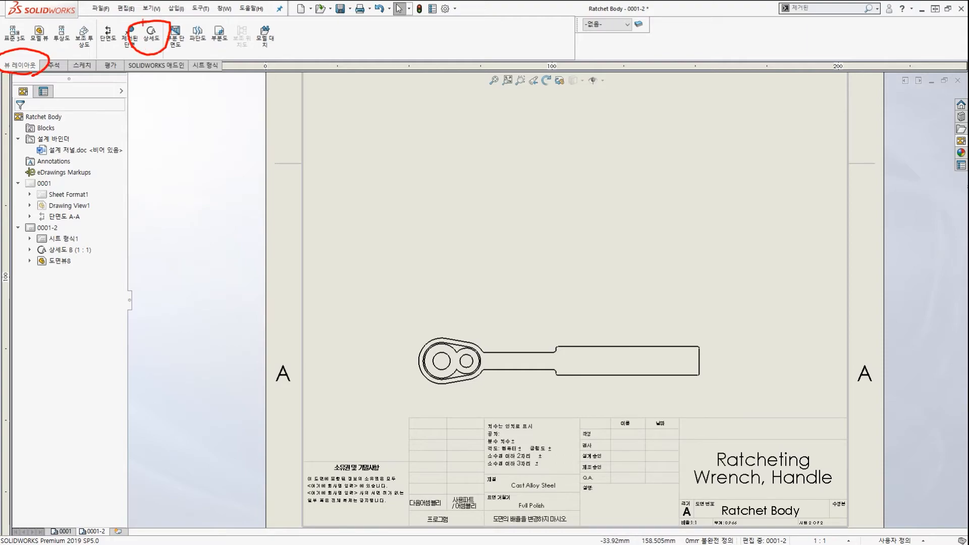
pyautogui.moveTo(150, 108); pyautogui.dragTo(151, 56)
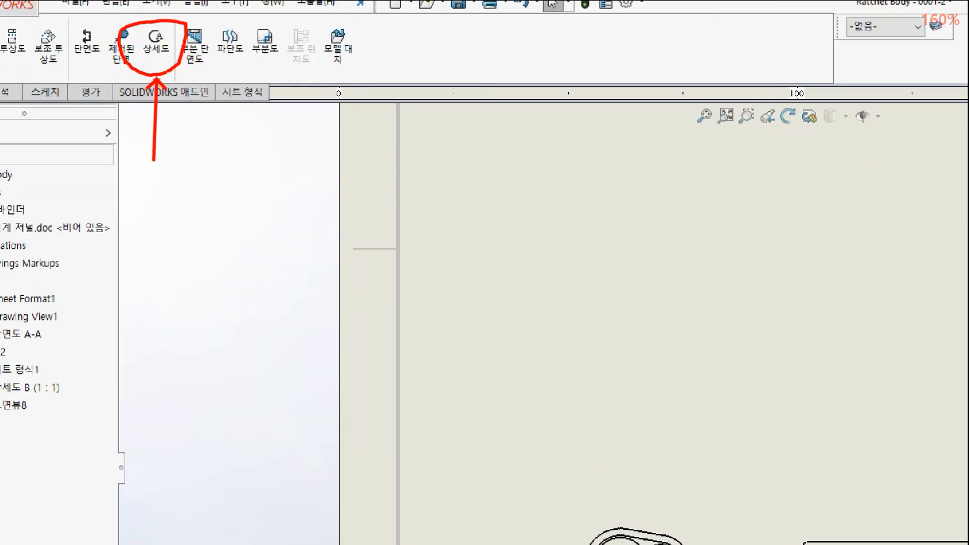
pyautogui.press('Escape')
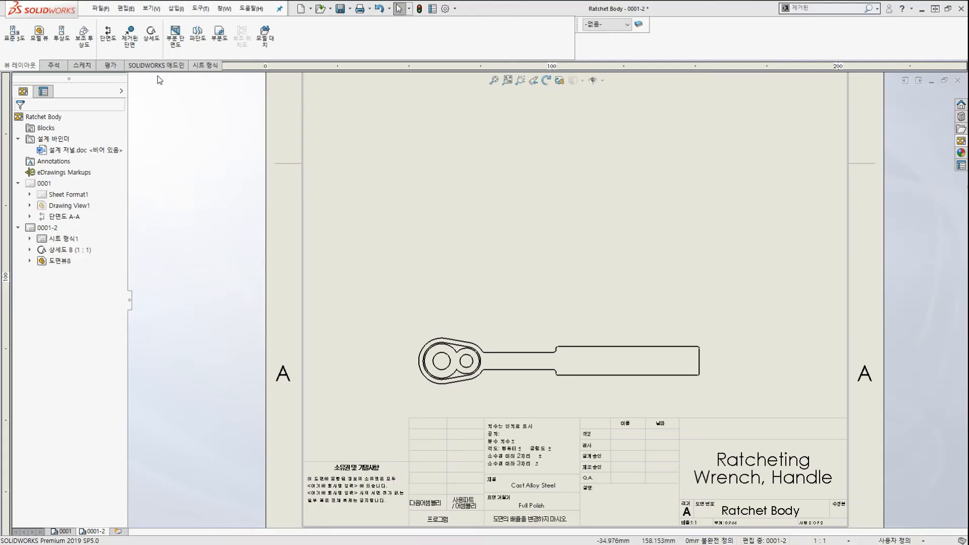
# Draw a detail circle around the ratchet head, centred on the left hole.
pyautogui.click(156, 48)
pyautogui.scroll(-3, 419, 384)
pyautogui.scroll(-3, 424, 382)
pyautogui.click(486, 306)
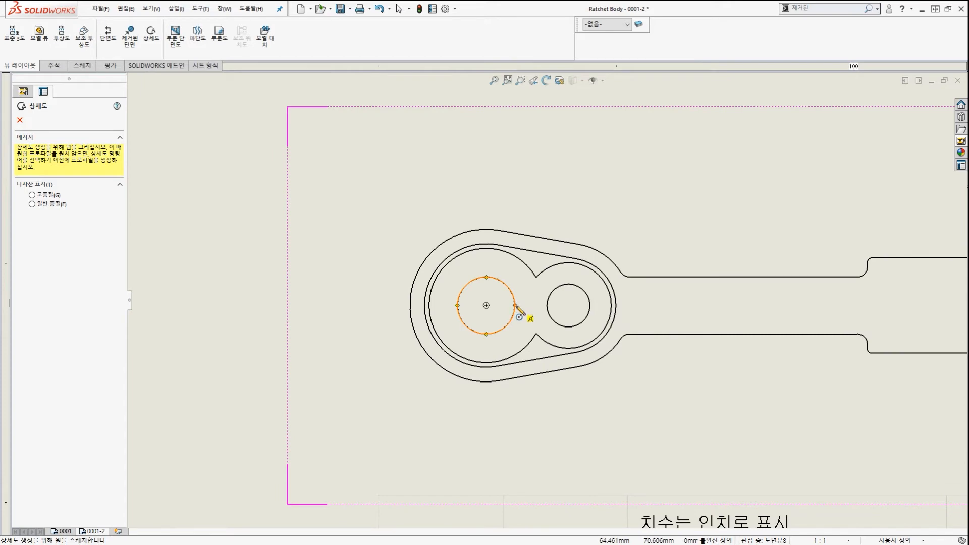
pyautogui.click(515, 305)
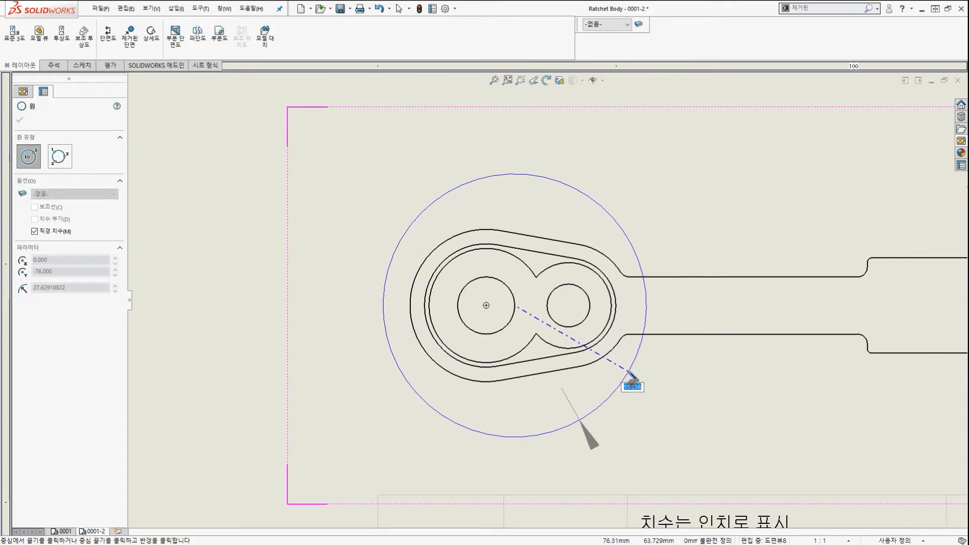
pyautogui.click(629, 373)
# Place detail view C at 1:1 above the handle view.
pyautogui.scroll(8, 610, 310)
pyautogui.scroll(-1, 624, 238)
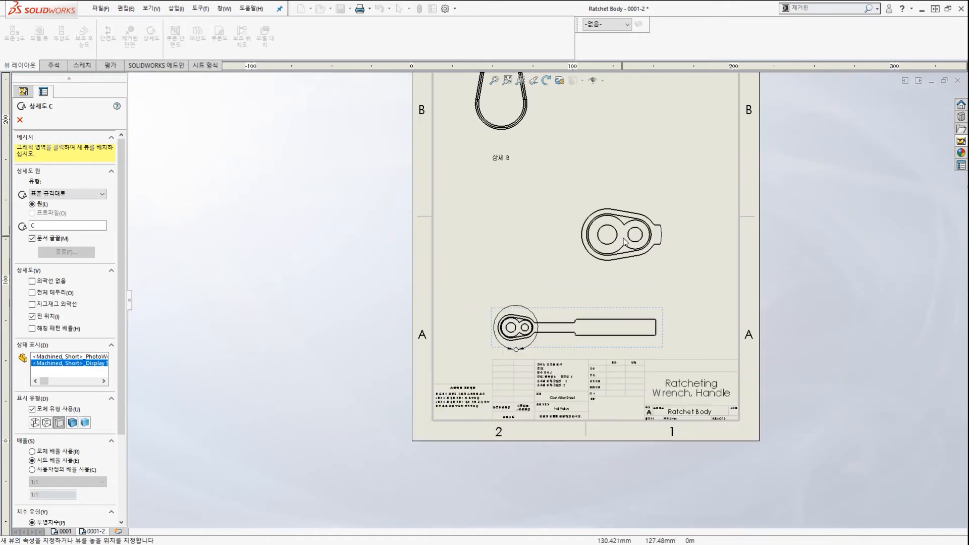
pyautogui.click(635, 273)
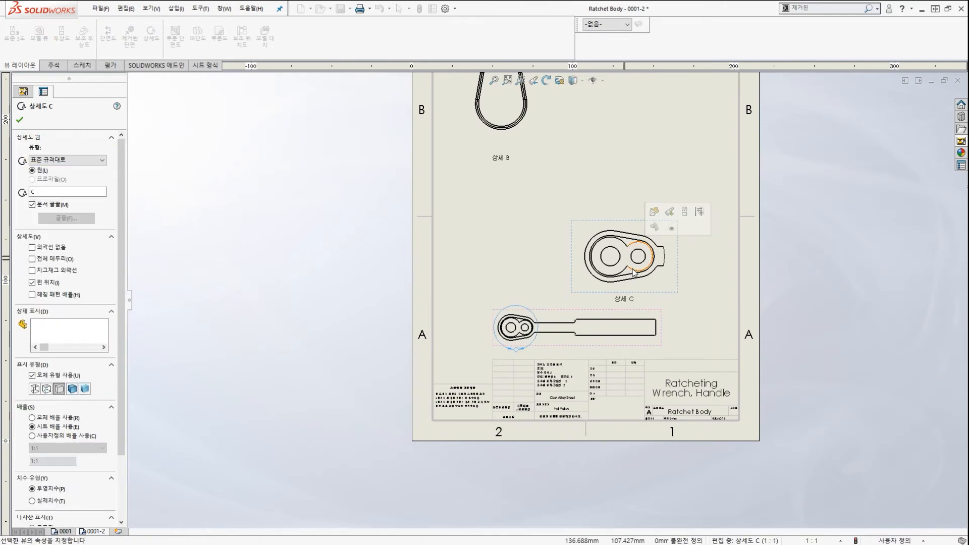
pyautogui.scroll(-1, 636, 273)
pyautogui.scroll(2, 635, 275)
pyautogui.press('Escape')
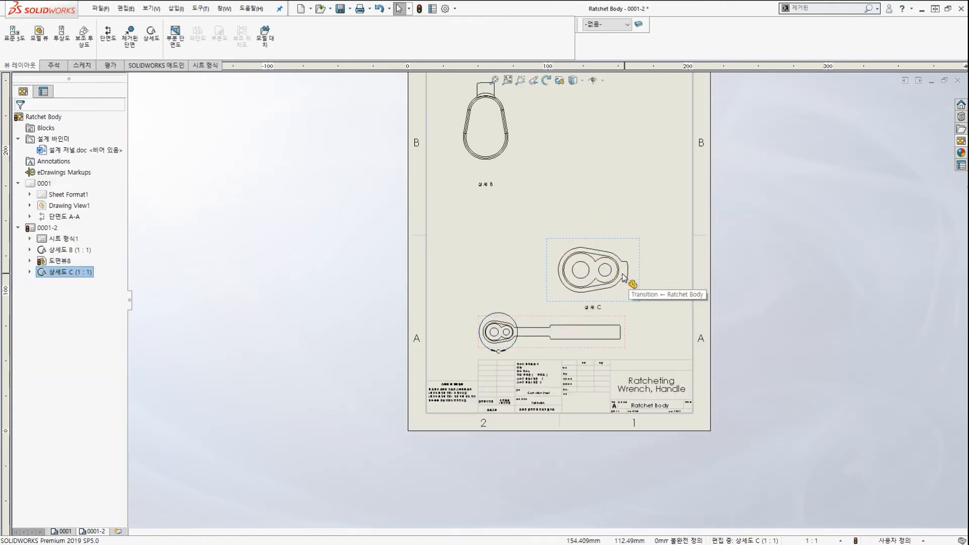
pyautogui.scroll(-3, 600, 325)
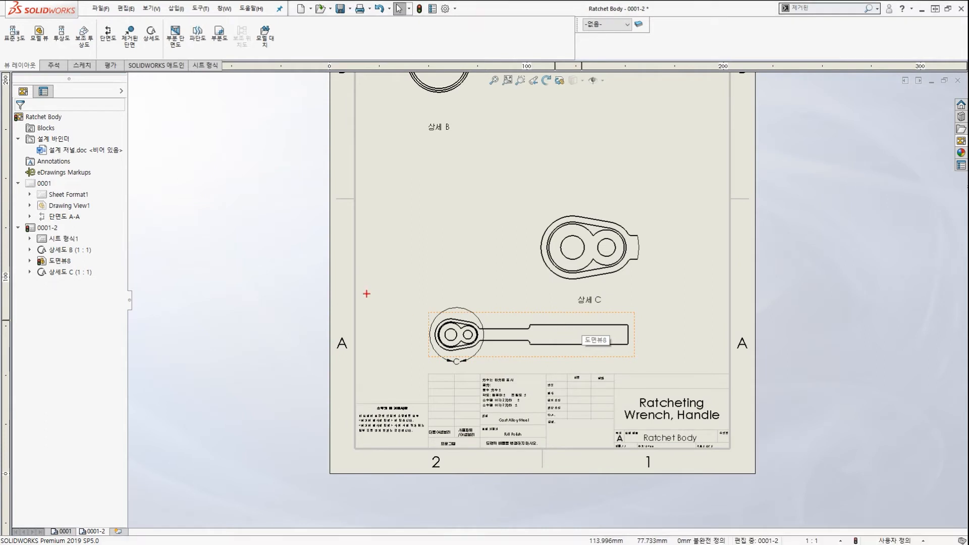
pyautogui.moveTo(367, 289); pyautogui.dragTo(438, 333)
pyautogui.press('Escape')
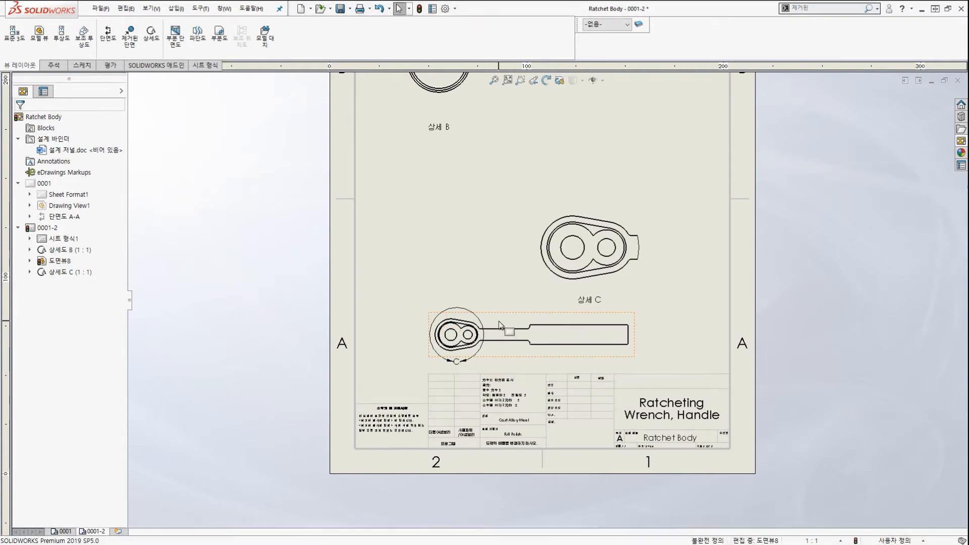
# Open the properties of the handle view, Drawing View8.
pyautogui.click(500, 325)
pyautogui.moveTo(21, 158)
pyautogui.mouseDown()
pyautogui.moveTo(94, 160)
pyautogui.moveTo(103, 169)
pyautogui.moveTo(91, 172)
pyautogui.mouseUp()
pyautogui.press('Escape')
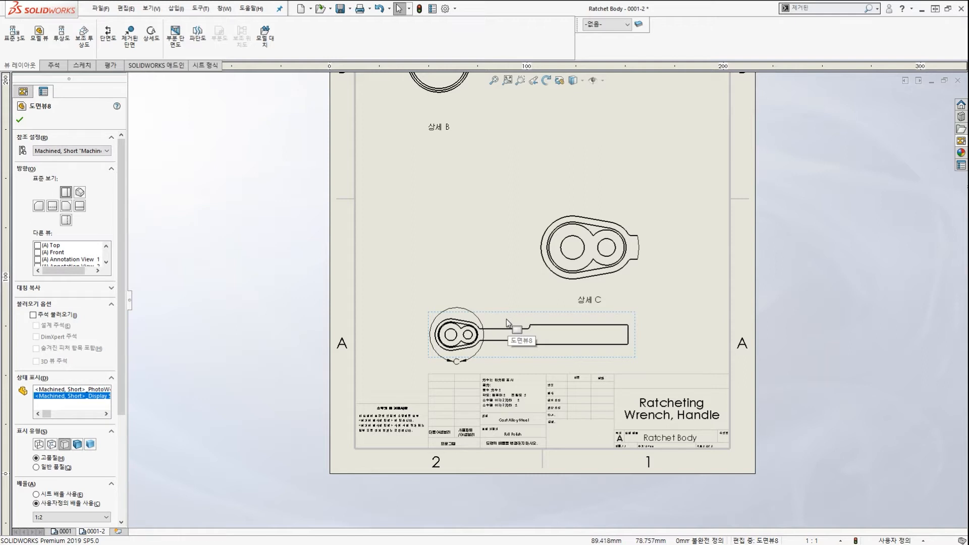
pyautogui.click(98, 151)
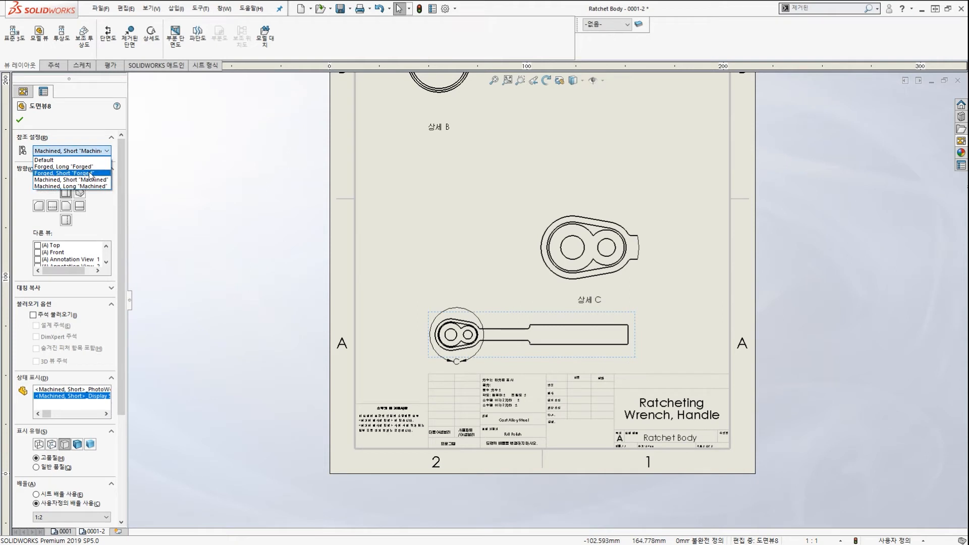
pyautogui.click(91, 174)
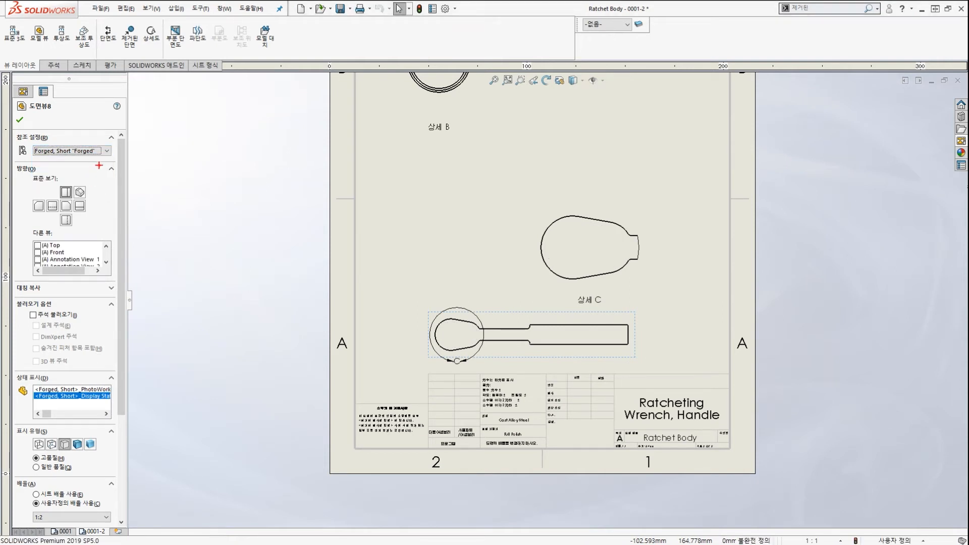
pyautogui.moveTo(102, 165); pyautogui.dragTo(79, 141)
pyautogui.moveTo(531, 357)
pyautogui.mouseDown()
pyautogui.moveTo(392, 329)
pyautogui.moveTo(530, 357)
pyautogui.mouseUp()
pyautogui.moveTo(447, 326)
pyautogui.mouseDown()
pyautogui.moveTo(505, 233)
pyautogui.moveTo(559, 253)
pyautogui.moveTo(555, 266)
pyautogui.mouseUp()
pyautogui.moveTo(656, 299)
pyautogui.mouseDown()
pyautogui.moveTo(521, 233)
pyautogui.moveTo(654, 255)
pyautogui.moveTo(598, 275)
pyautogui.mouseUp()
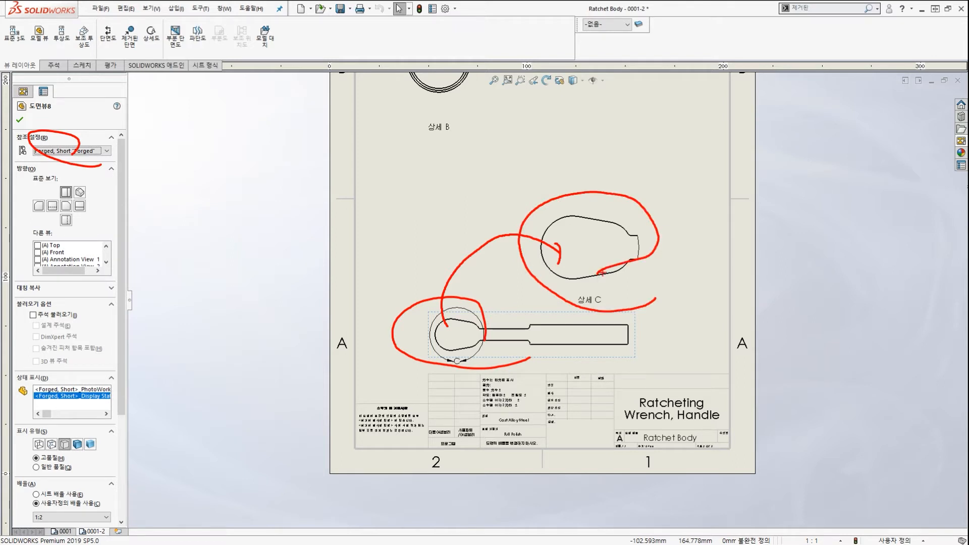
pyautogui.moveTo(617, 221); pyautogui.dragTo(553, 288)
pyautogui.moveTo(561, 235); pyautogui.dragTo(583, 264)
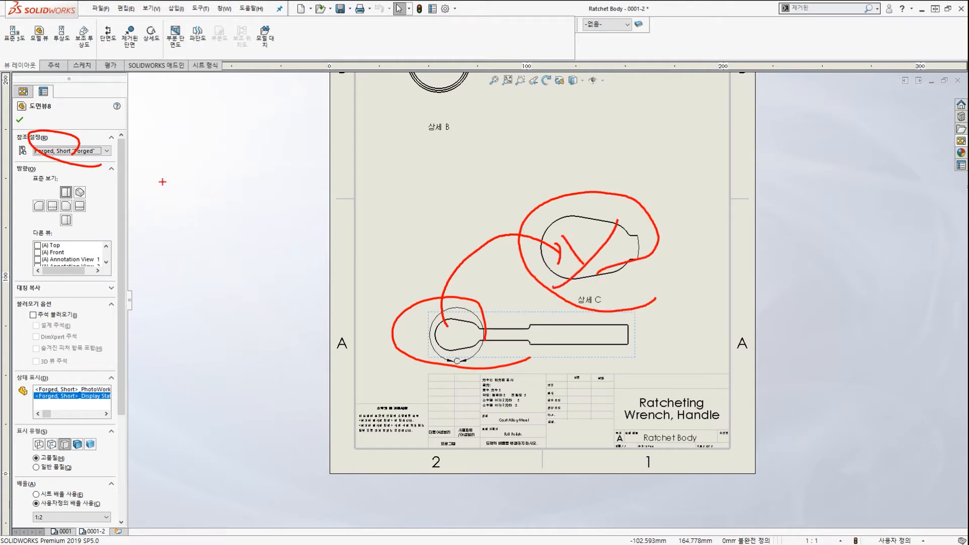
pyautogui.press('Escape')
pyautogui.click(88, 152)
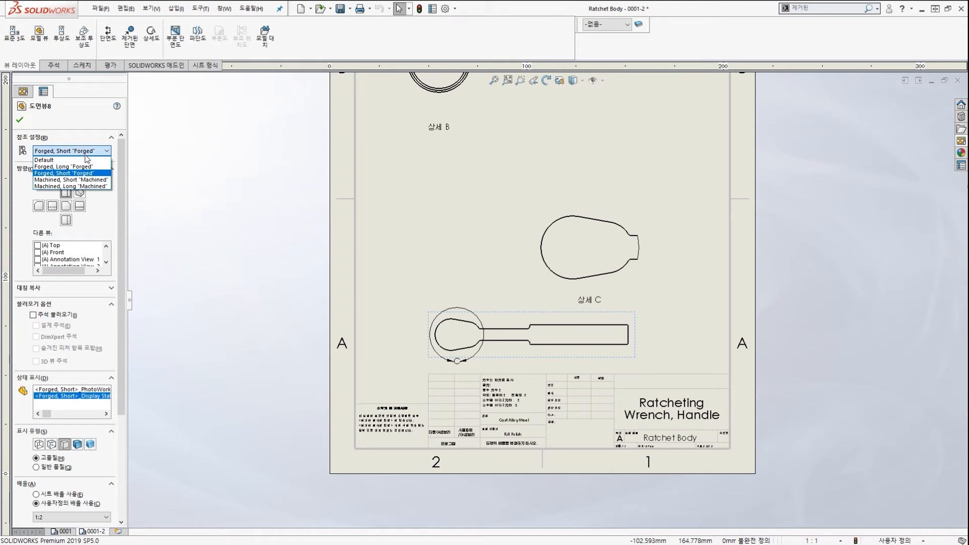
pyautogui.click(84, 185)
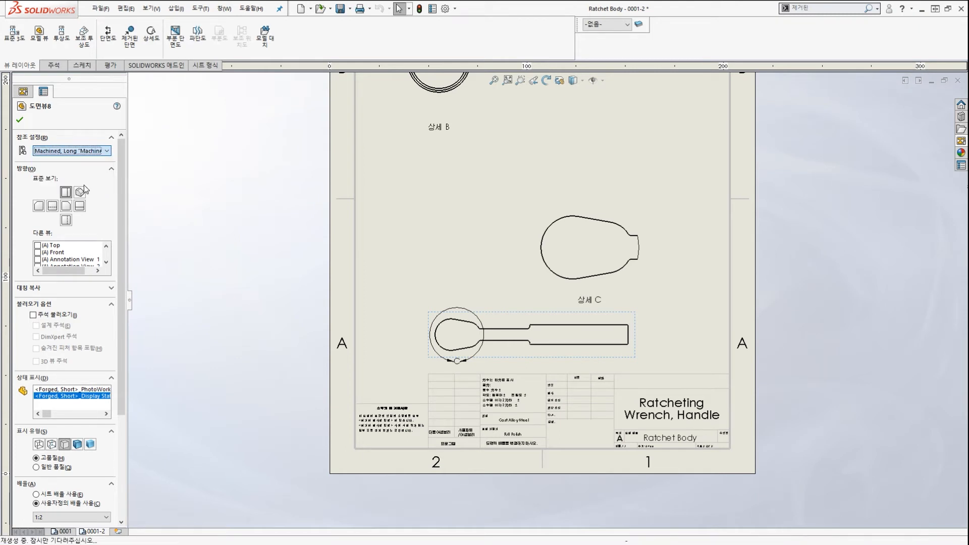
pyautogui.click(20, 121)
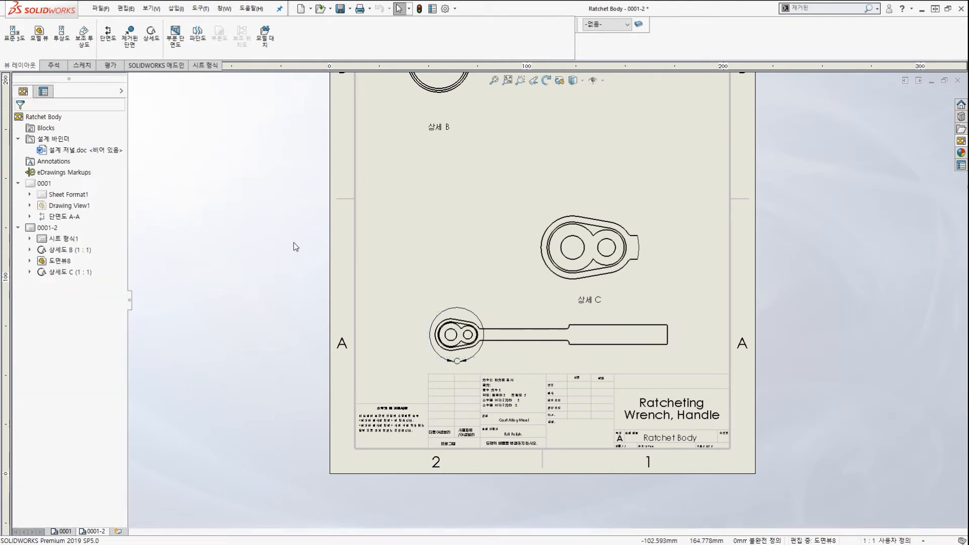
pyautogui.scroll(4, 533, 352)
pyautogui.moveTo(458, 364)
pyautogui.mouseDown()
pyautogui.moveTo(364, 268)
pyautogui.moveTo(404, 316)
pyautogui.mouseUp()
pyautogui.moveTo(348, 308)
pyautogui.mouseDown()
pyautogui.moveTo(340, 275)
pyautogui.moveTo(560, 169)
pyautogui.mouseUp()
pyautogui.moveTo(707, 224)
pyautogui.mouseDown()
pyautogui.moveTo(686, 128)
pyautogui.moveTo(702, 160)
pyautogui.mouseUp()
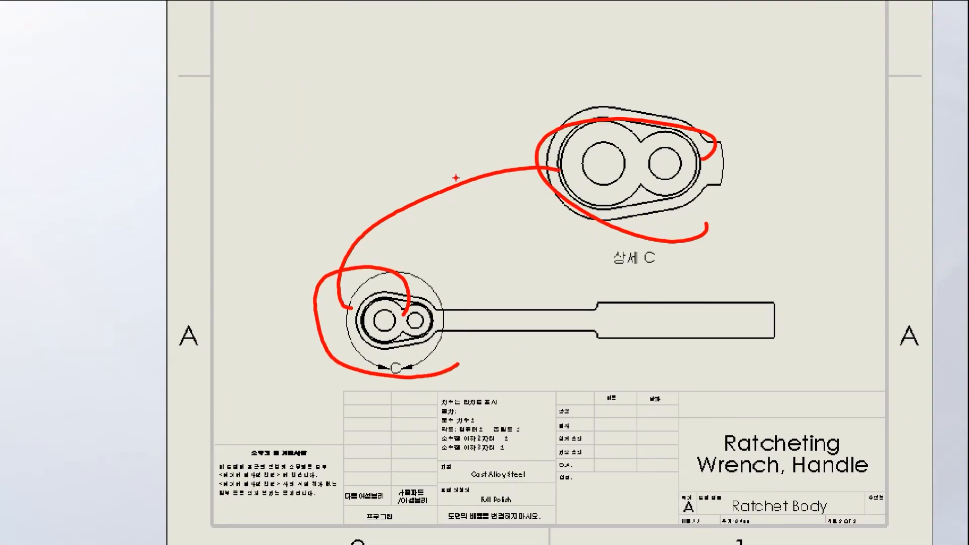
pyautogui.moveTo(608, 170); pyautogui.dragTo(752, 43)
pyautogui.moveTo(842, 76)
pyautogui.mouseDown()
pyautogui.moveTo(734, 78)
pyautogui.moveTo(814, 91)
pyautogui.mouseUp()
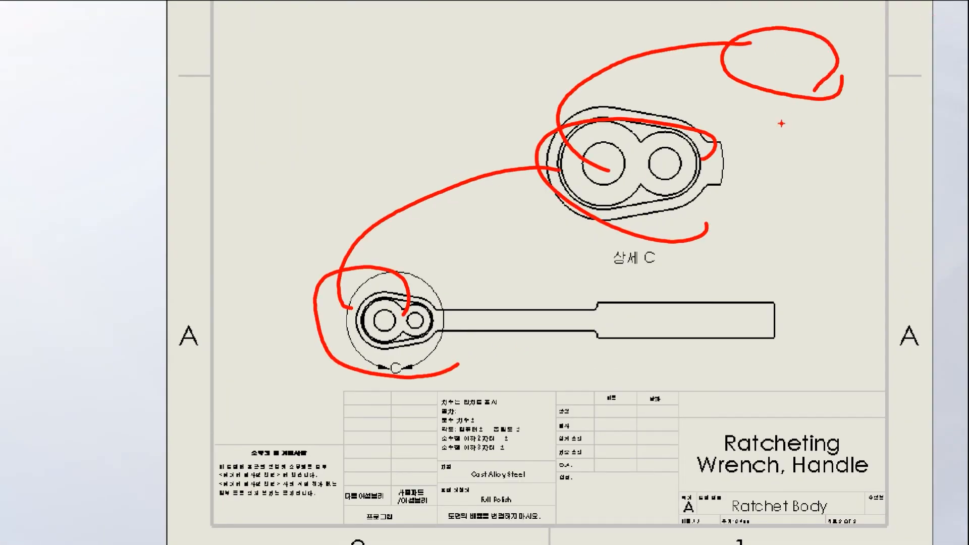
pyautogui.moveTo(454, 166); pyautogui.dragTo(734, 163)
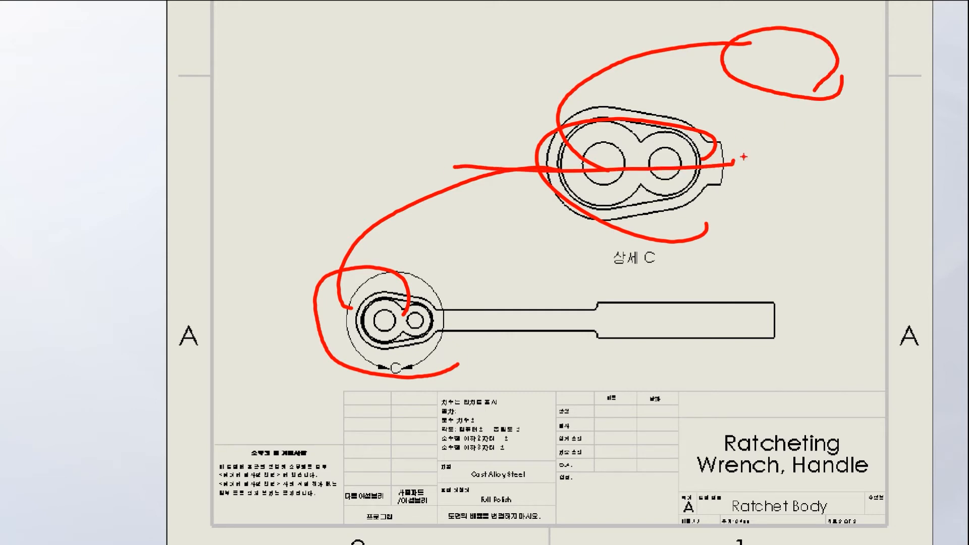
pyautogui.moveTo(730, 219); pyautogui.dragTo(775, 200)
pyautogui.press('Escape')
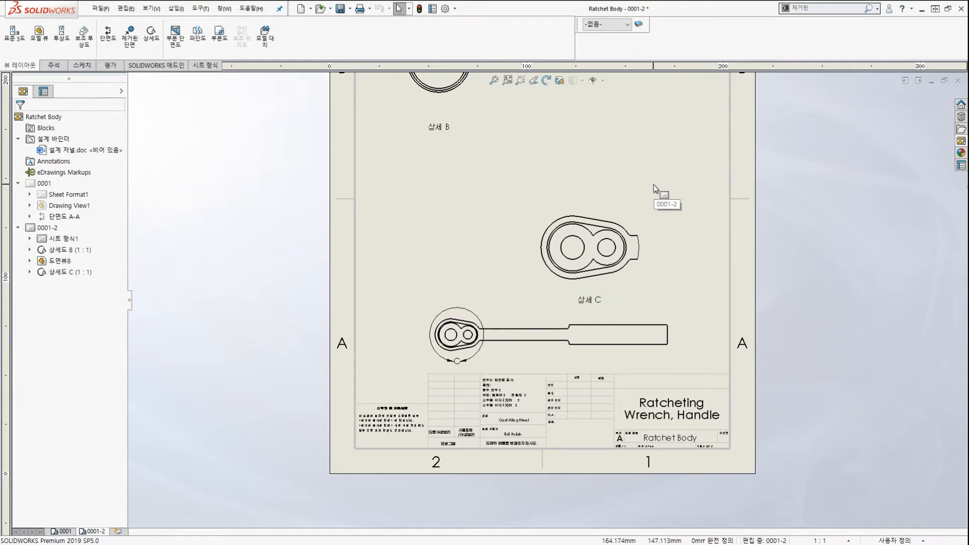
pyautogui.scroll(2, 651, 234)
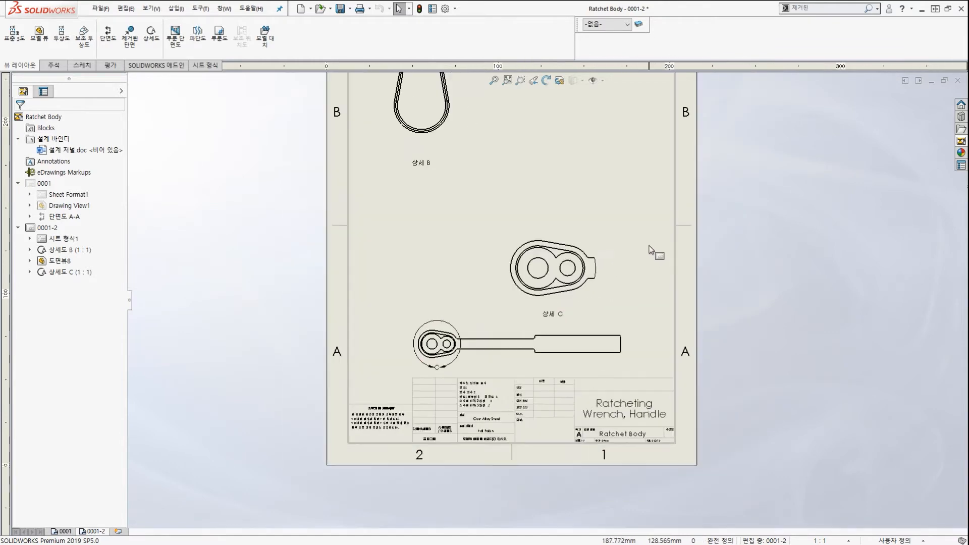
pyautogui.scroll(-1, 652, 251)
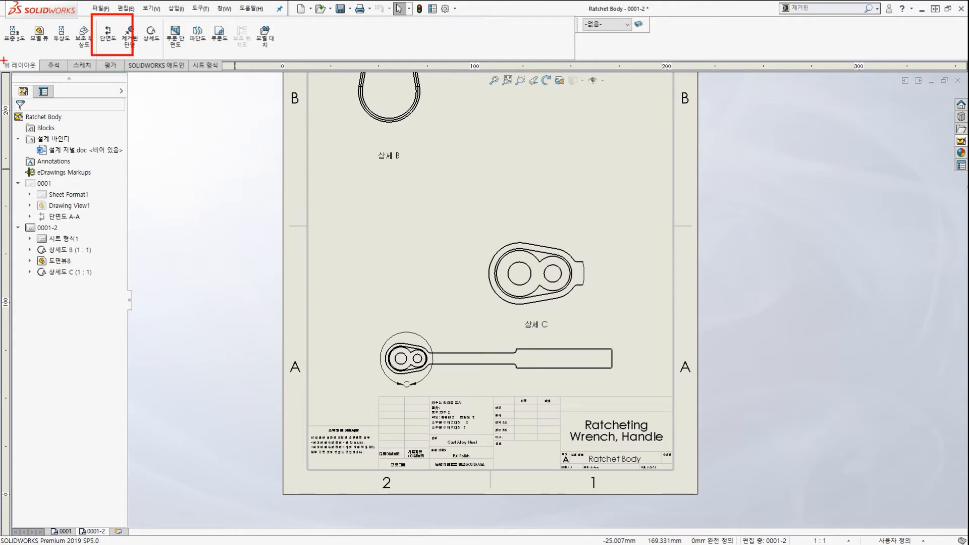
# Start a section view with a horizontal cutting line.
pyautogui.keyDown('ctrl'); pyautogui.moveTo(4, 60); pyautogui.dragTo(46, 75); pyautogui.keyUp('ctrl')
pyautogui.keyDown('ctrl'); pyautogui.keyDown('shift'); pyautogui.moveTo(172, 116); pyautogui.dragTo(107, 41); pyautogui.keyUp('shift'); pyautogui.keyUp('ctrl')
pyautogui.press('Escape')
pyautogui.click(107, 36)
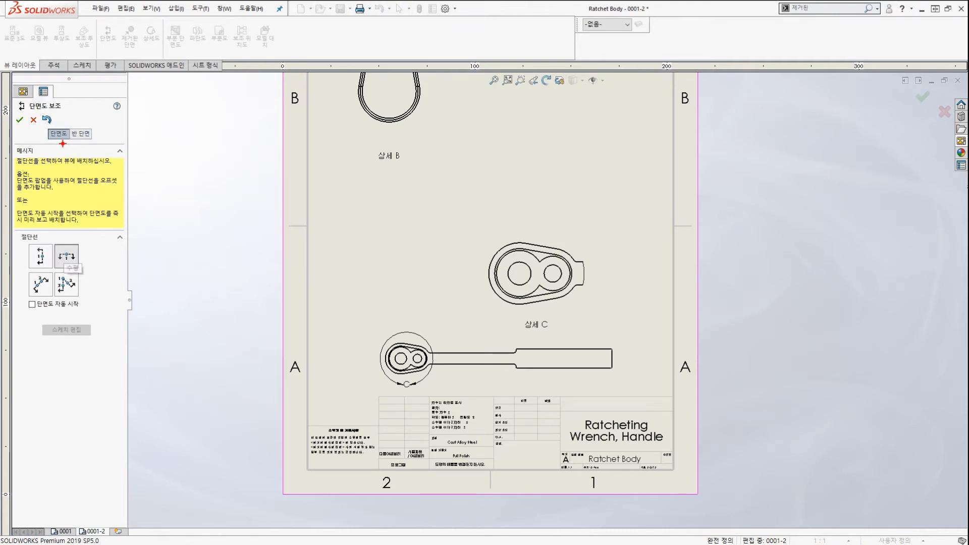
pyautogui.moveTo(63, 143); pyautogui.dragTo(72, 132)
pyautogui.moveTo(83, 276)
pyautogui.mouseDown()
pyautogui.moveTo(85, 252)
pyautogui.moveTo(93, 264)
pyautogui.mouseUp()
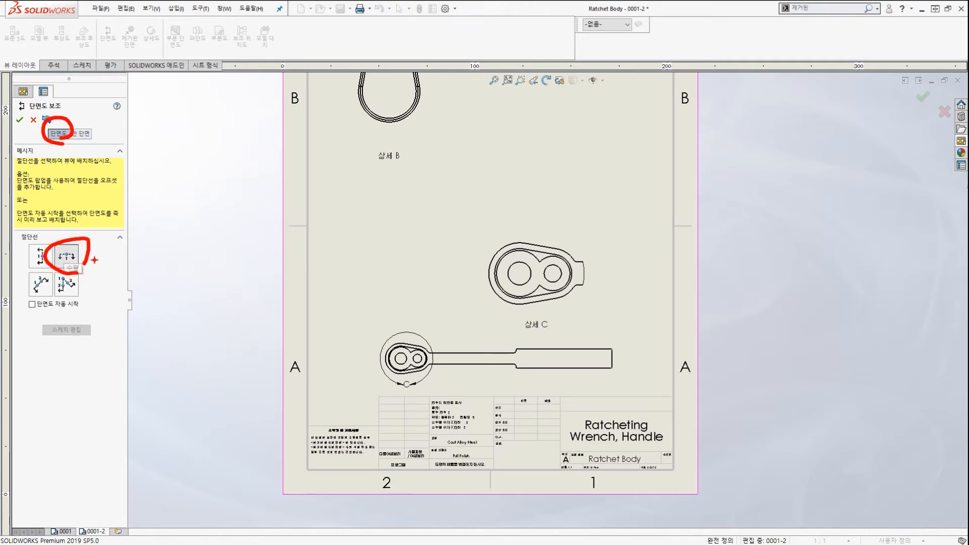
pyautogui.press('Escape')
pyautogui.click(66, 256)
pyautogui.scroll(-4, 489, 286)
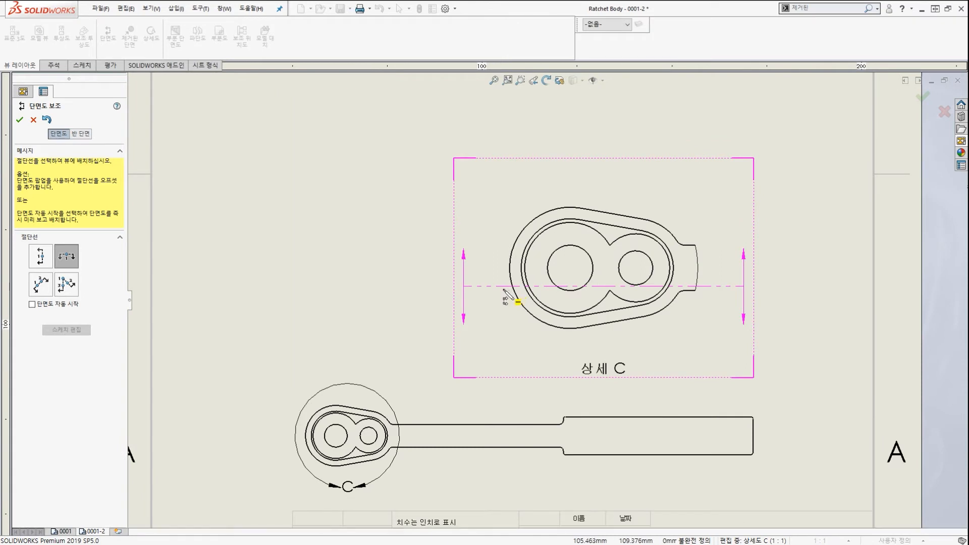
# Cut through the centre of Detail C and place section D-D above it.
pyautogui.click(541, 235)
pyautogui.press('Return')
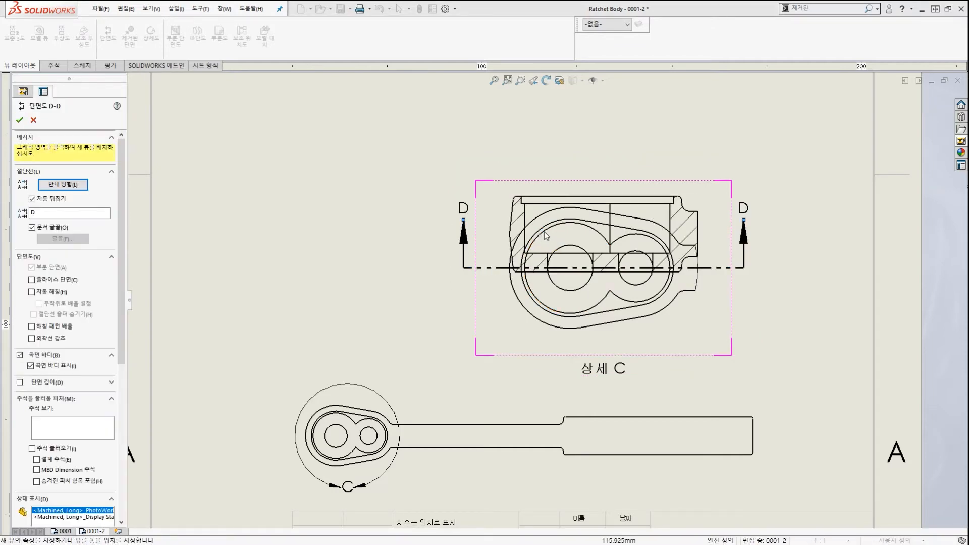
pyautogui.scroll(3, 546, 236)
pyautogui.click(557, 206)
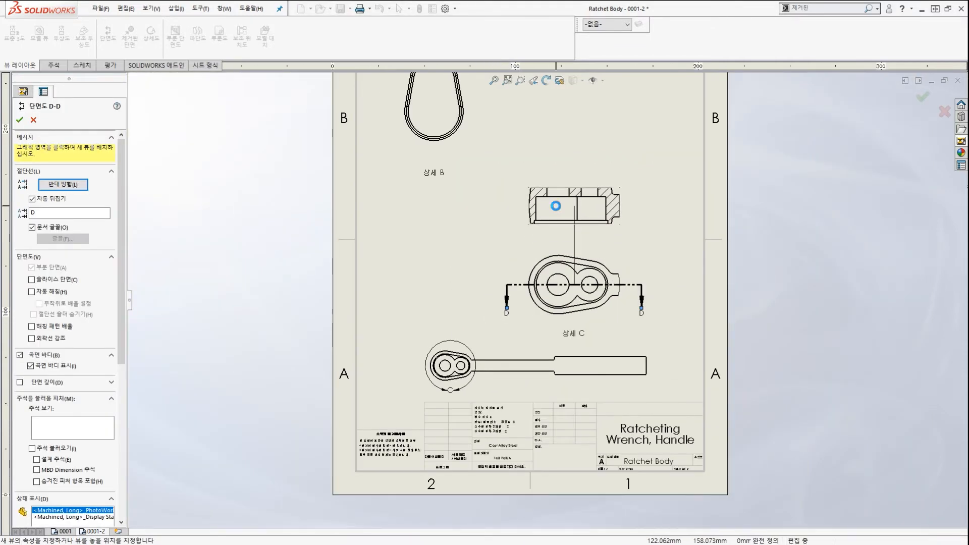
pyautogui.press('Escape')
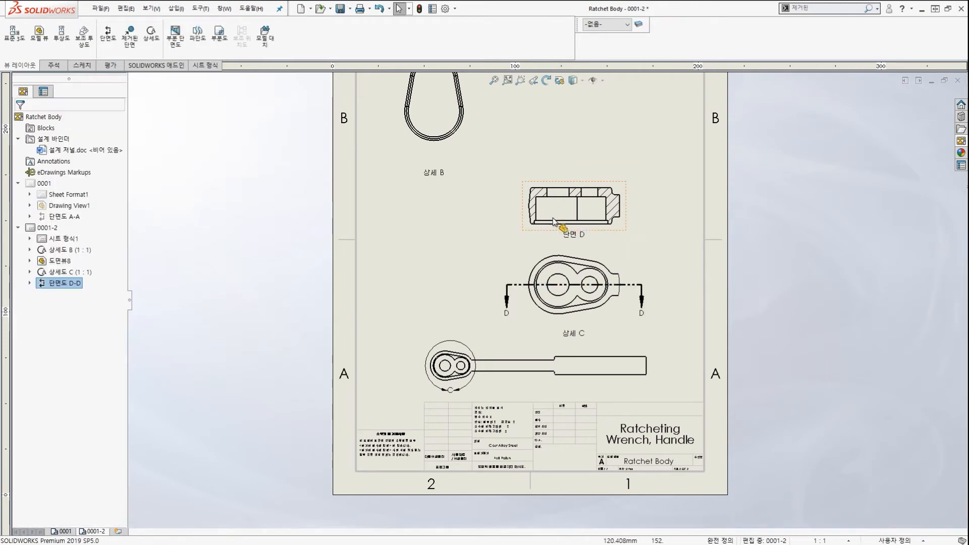
# Flip the viewing direction of section view D-D and confirm.
pyautogui.hotkey('ctrl', '2')
pyautogui.moveTo(480, 282); pyautogui.dragTo(648, 284)
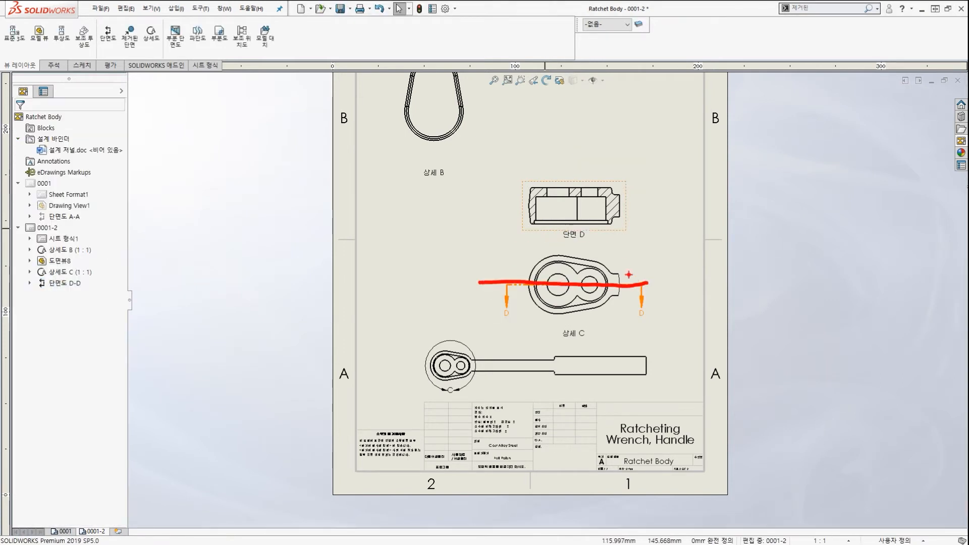
pyautogui.press('Escape')
pyautogui.scroll(-2, 617, 236)
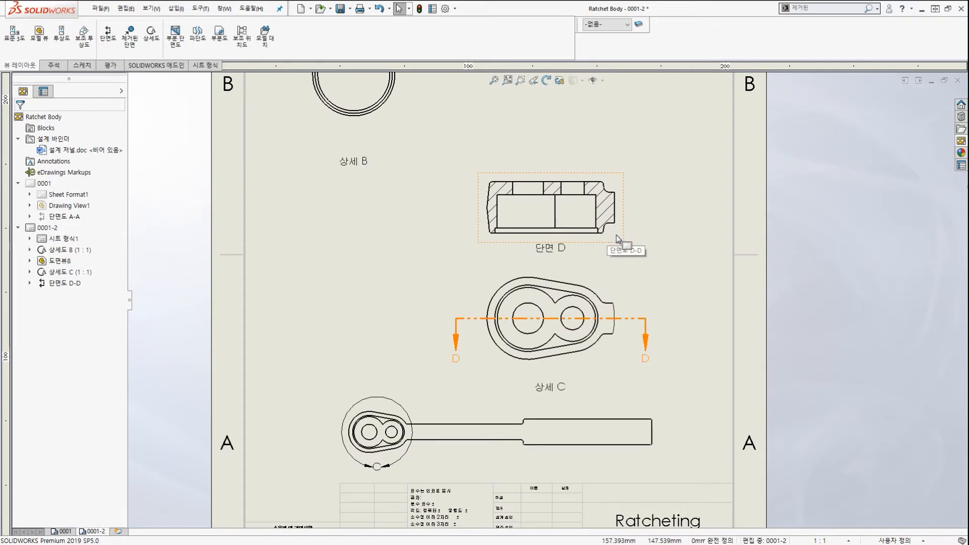
pyautogui.click(611, 235)
pyautogui.hotkey('ctrl', '2')
pyautogui.moveTo(602, 257); pyautogui.dragTo(544, 236)
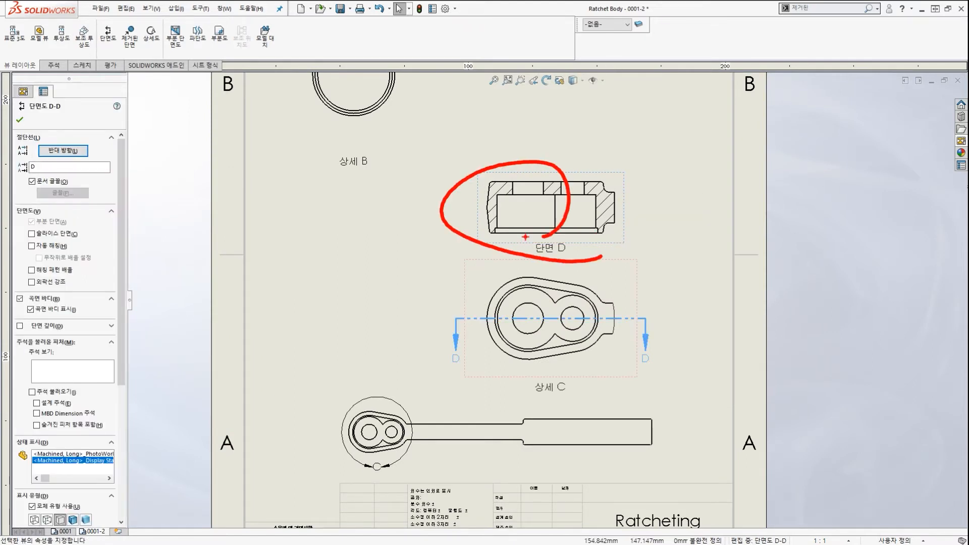
pyautogui.moveTo(507, 204)
pyautogui.mouseDown()
pyautogui.moveTo(227, 123)
pyautogui.moveTo(91, 145)
pyautogui.moveTo(117, 148)
pyautogui.mouseUp()
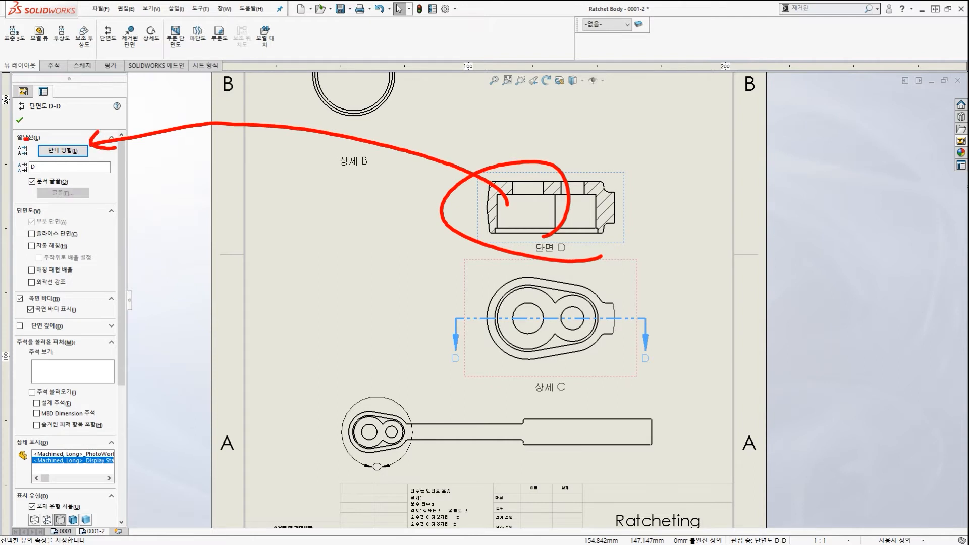
pyautogui.keyDown('ctrl'); pyautogui.moveTo(29, 140); pyautogui.dragTo(107, 156); pyautogui.keyUp('ctrl')
pyautogui.keyDown('ctrl'); pyautogui.keyDown('shift'); pyautogui.moveTo(248, 216); pyautogui.dragTo(127, 151); pyautogui.keyUp('shift'); pyautogui.keyUp('ctrl')
pyautogui.press('Escape')
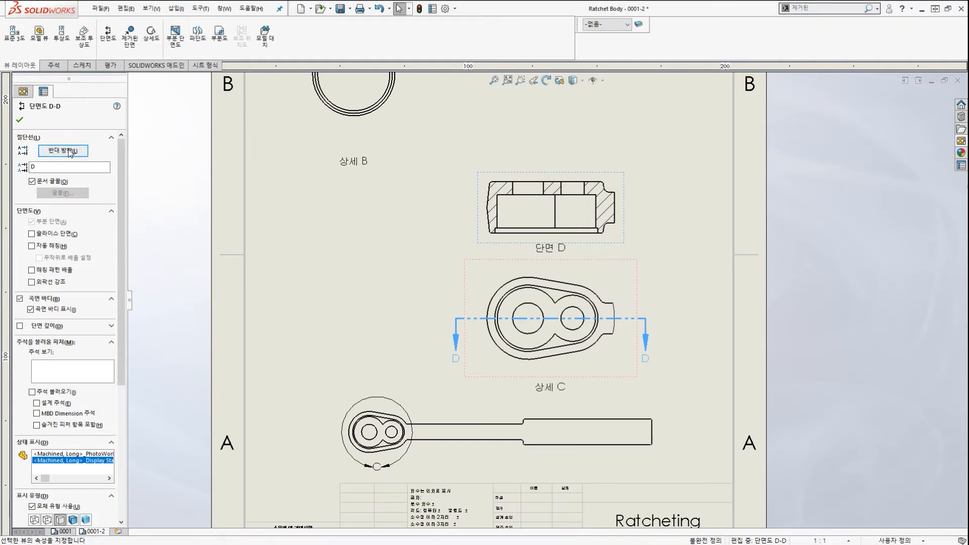
pyautogui.click(71, 152)
pyautogui.click(465, 226)
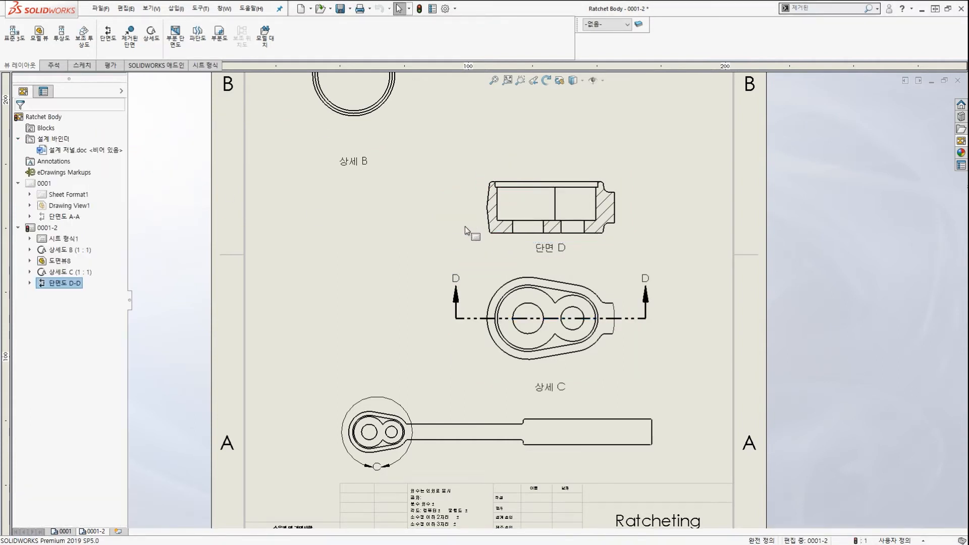
# Nudge section view D-D slightly higher on the sheet.
pyautogui.press('f')
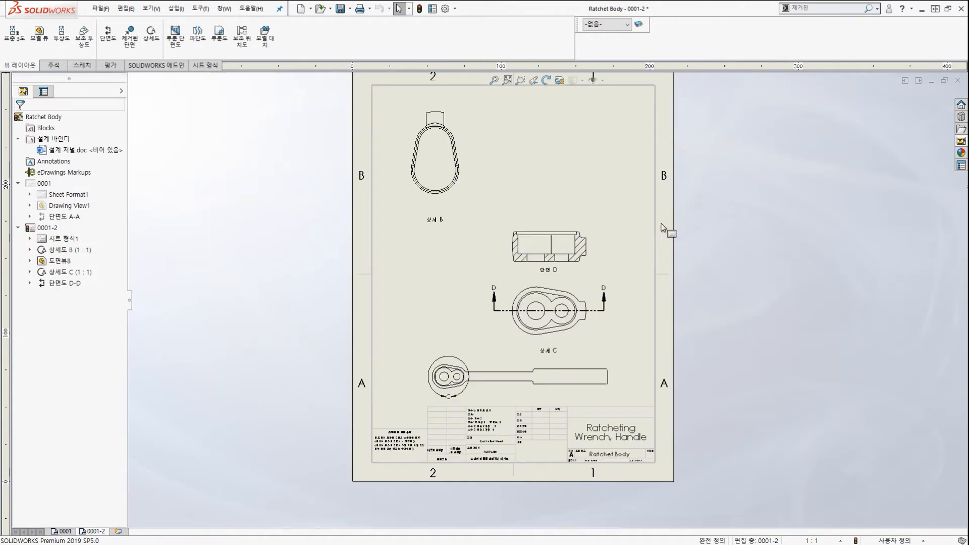
pyautogui.scroll(-3, 508, 290)
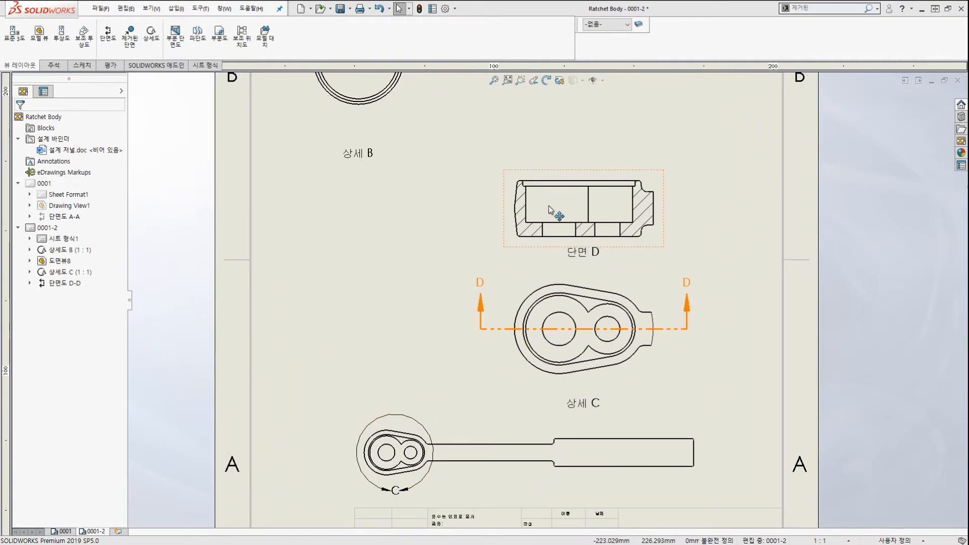
pyautogui.moveTo(552, 205)
pyautogui.mouseDown()
pyautogui.moveTo(507, 204)
pyautogui.moveTo(516, 196)
pyautogui.moveTo(516, 214)
pyautogui.mouseUp()
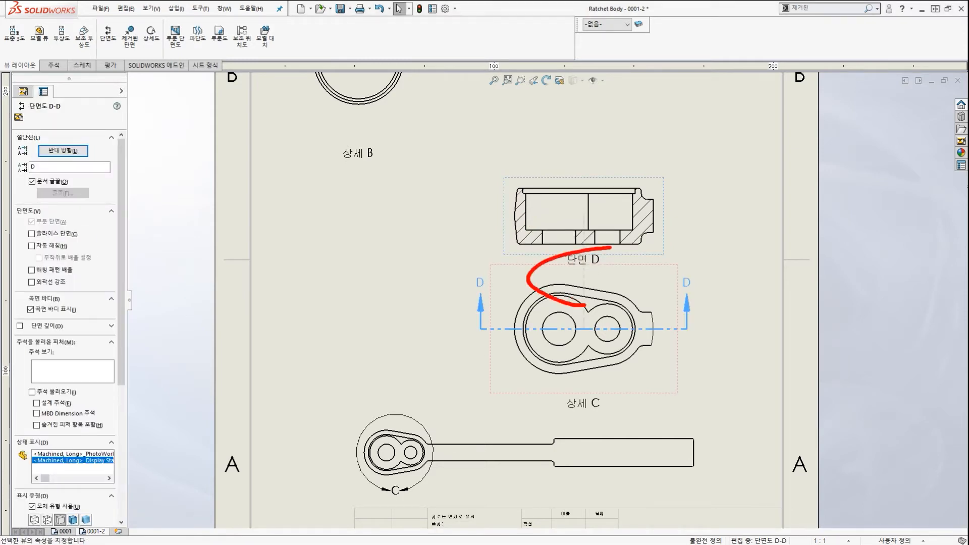
pyautogui.press('Escape')
pyautogui.scroll(1, 547, 337)
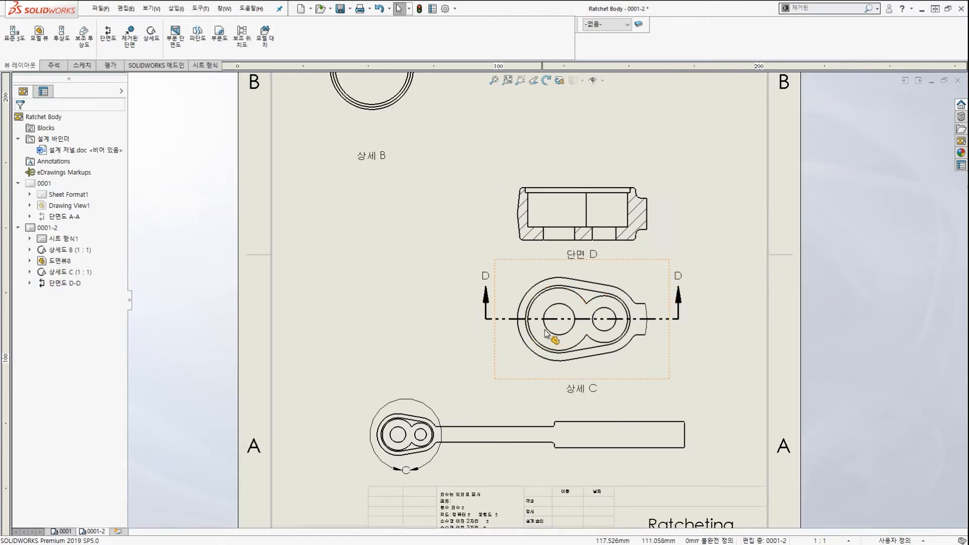
pyautogui.scroll(2, 546, 331)
pyautogui.click(535, 346)
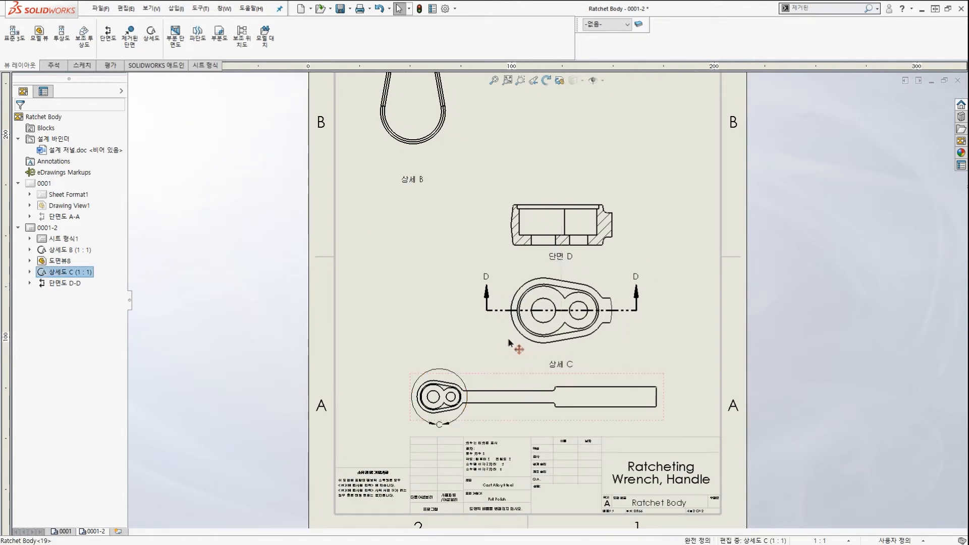
# Drag detail view C left and up, with aligned section D-D following, then fit the sheet.
pyautogui.moveTo(509, 342)
pyautogui.mouseDown()
pyautogui.moveTo(378, 337)
pyautogui.moveTo(490, 330)
pyautogui.moveTo(390, 334)
pyautogui.mouseUp()
pyautogui.press('Escape')
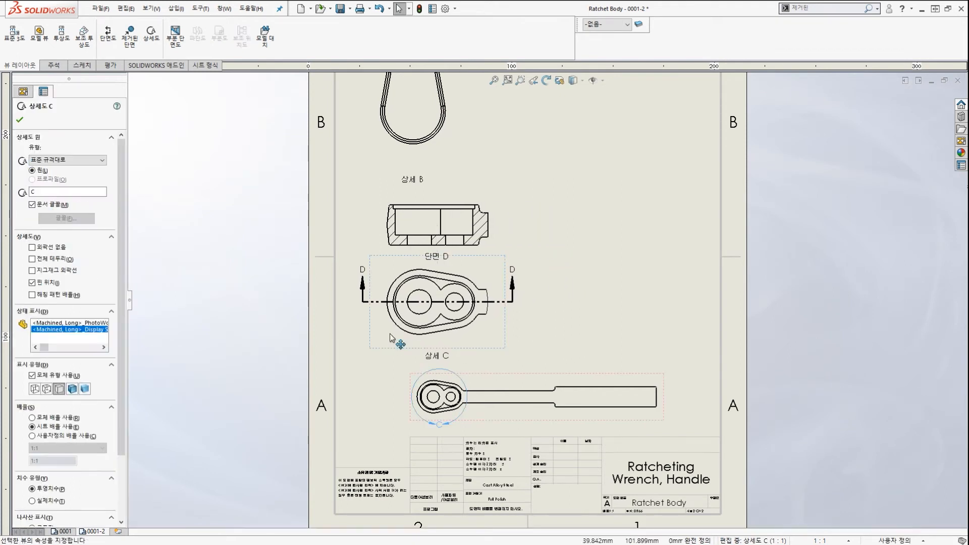
pyautogui.press('Escape')
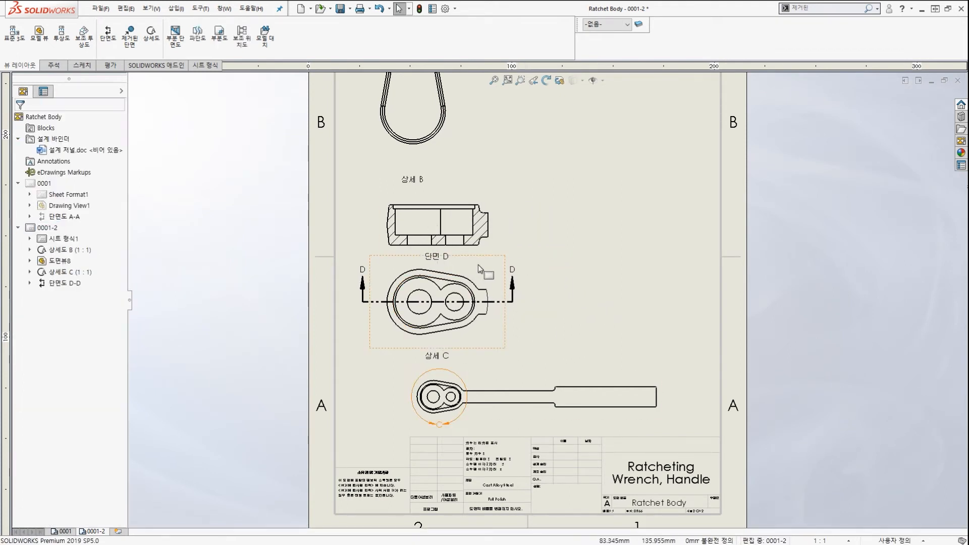
pyautogui.press('f')
pyautogui.press('f')
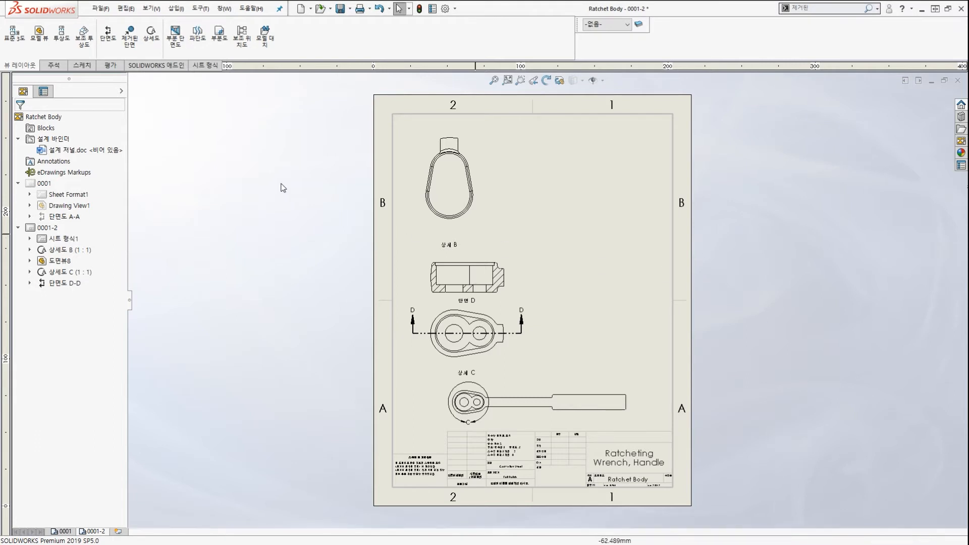
# Configure a new Ratchet Body view as Isometric, custom scale 1:4, Shaded.
pyautogui.click(41, 36)
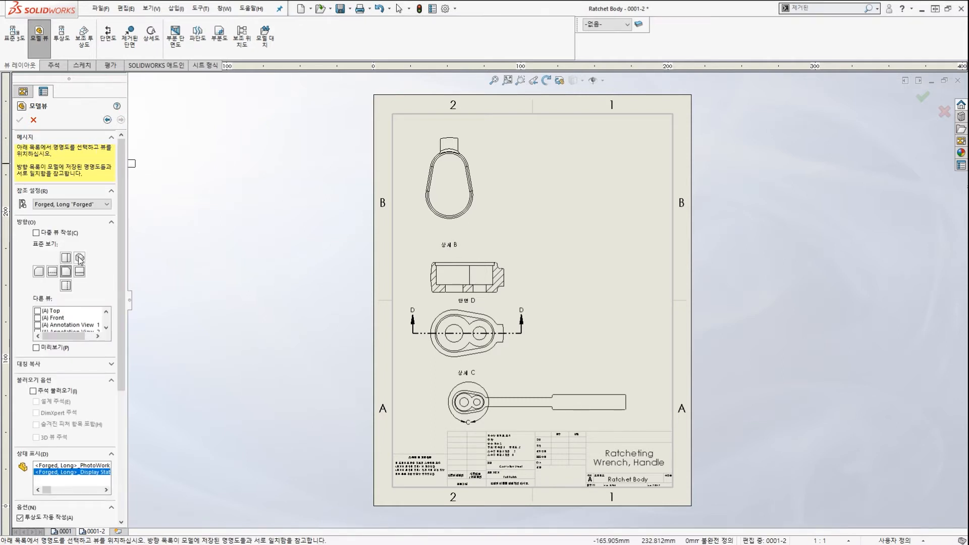
pyautogui.click(80, 258)
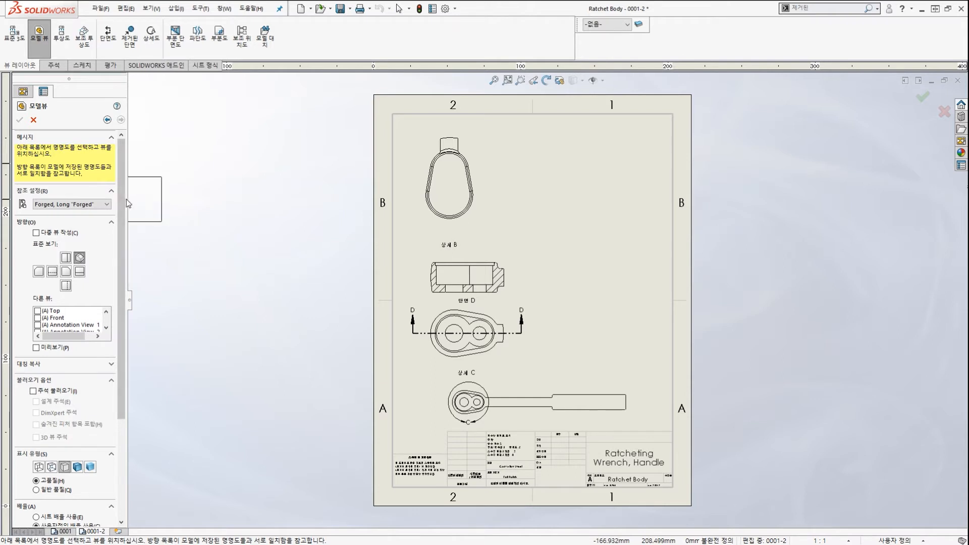
pyautogui.moveTo(119, 192); pyautogui.dragTo(113, 316)
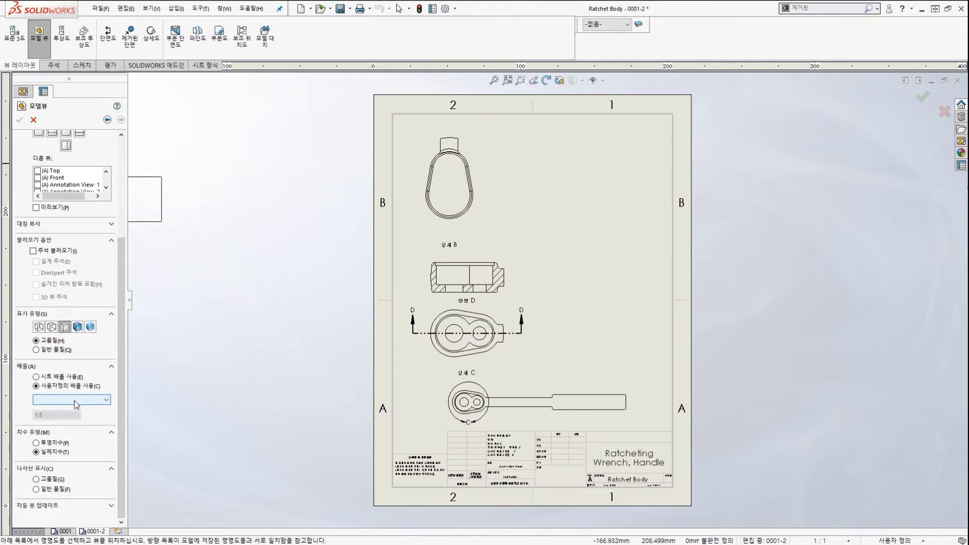
pyautogui.click(76, 402)
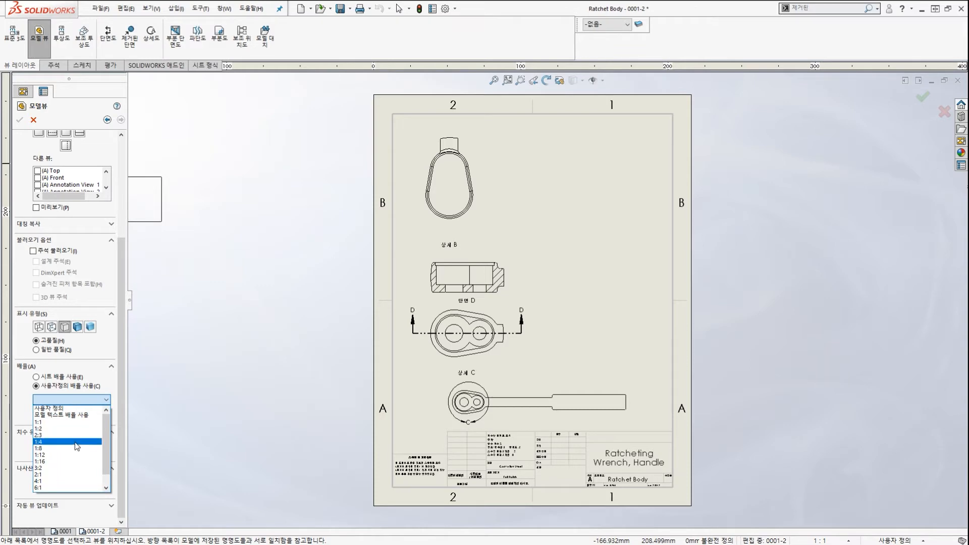
pyautogui.click(77, 442)
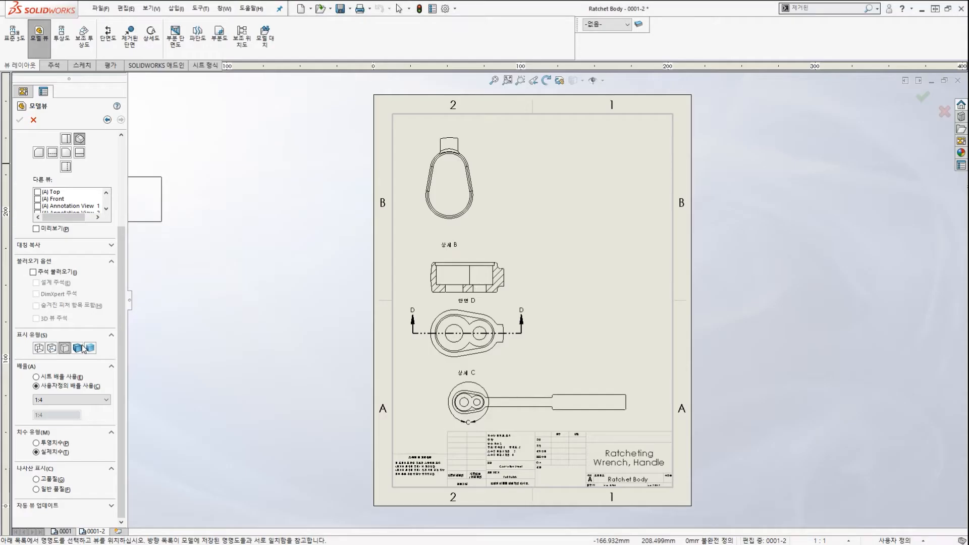
pyautogui.click(78, 349)
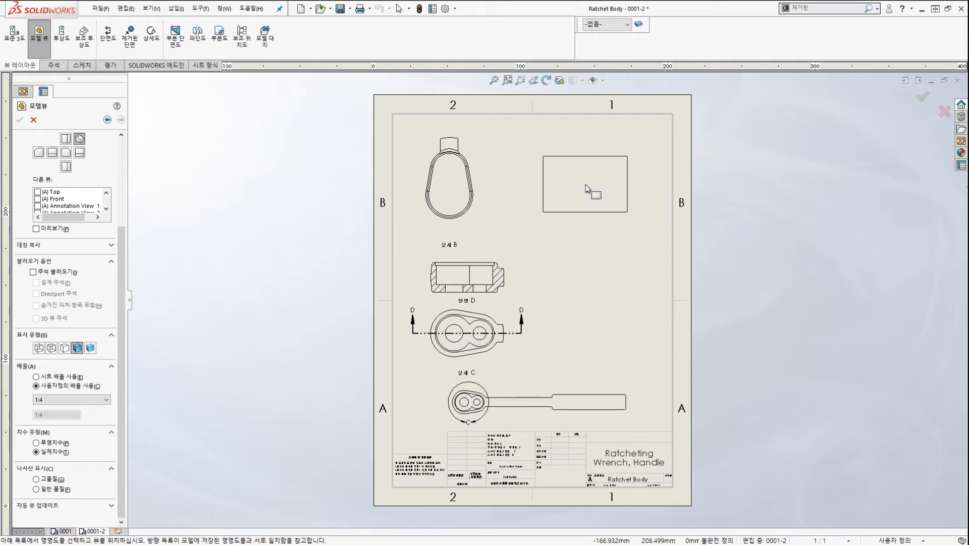
# Place the isometric view in the sheet's upper-right corner and deselect it.
pyautogui.click(610, 170)
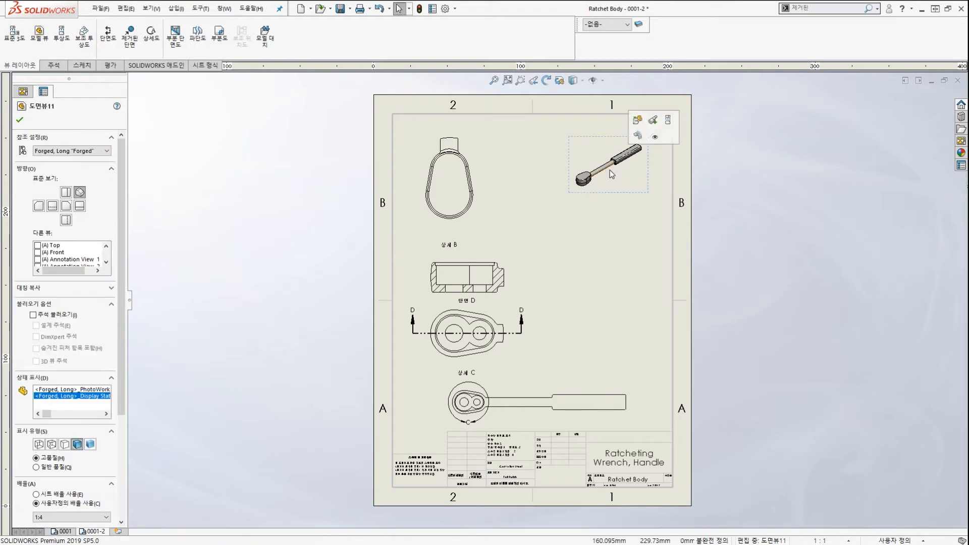
pyautogui.scroll(-2, 609, 171)
pyautogui.scroll(4, 615, 183)
pyautogui.click(605, 250)
pyautogui.scroll(-2, 599, 255)
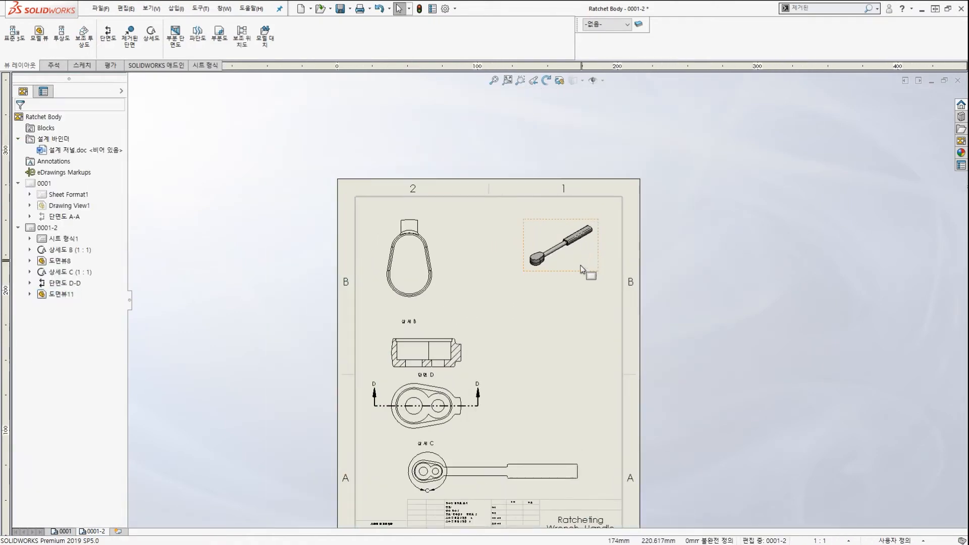
# Open the Ratchet Body part (ratchet body.sldprt) behind section view D-D.
pyautogui.scroll(3, 573, 292)
pyautogui.scroll(-2, 567, 323)
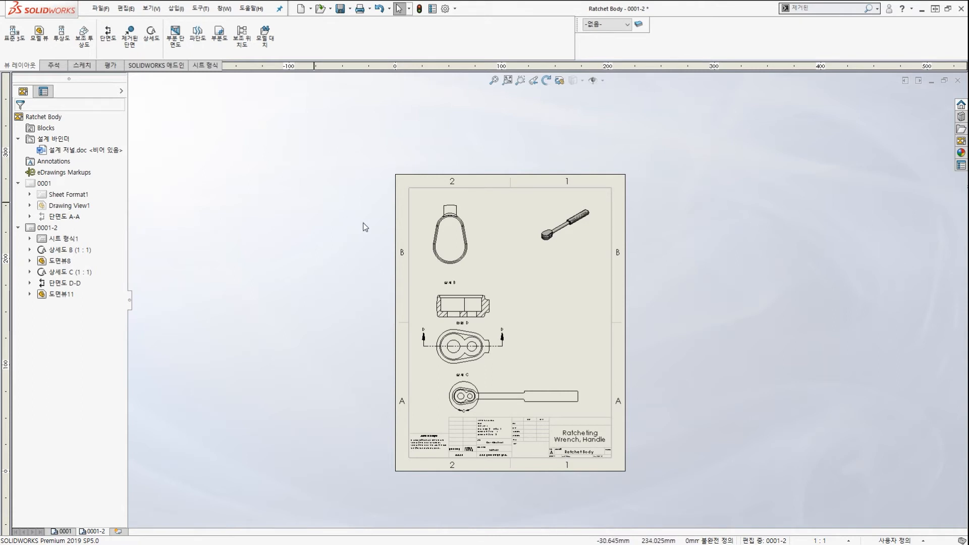
pyautogui.scroll(-1, 568, 317)
pyautogui.scroll(-2, 561, 282)
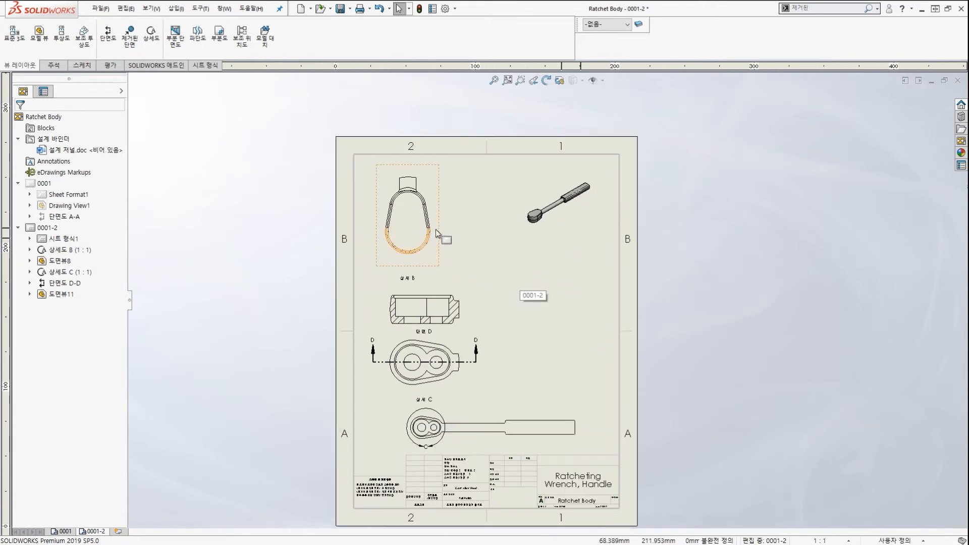
pyautogui.click(439, 306)
pyautogui.rightClick(438, 306)
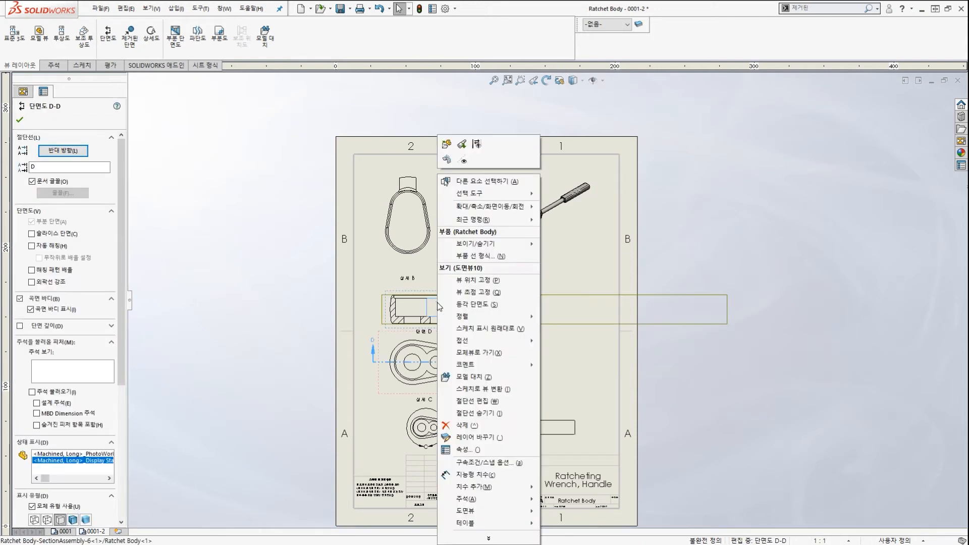
pyautogui.click(446, 145)
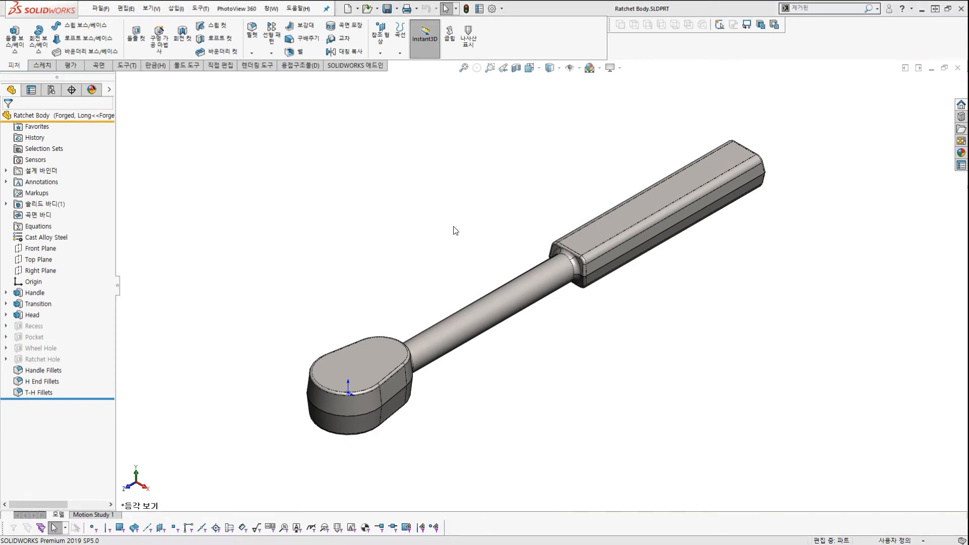
# Show Ratchet Body's mass properties from the Evaluate tab: 0.966 lb, 60041.830 mm³.
pyautogui.scroll(-2, 555, 285)
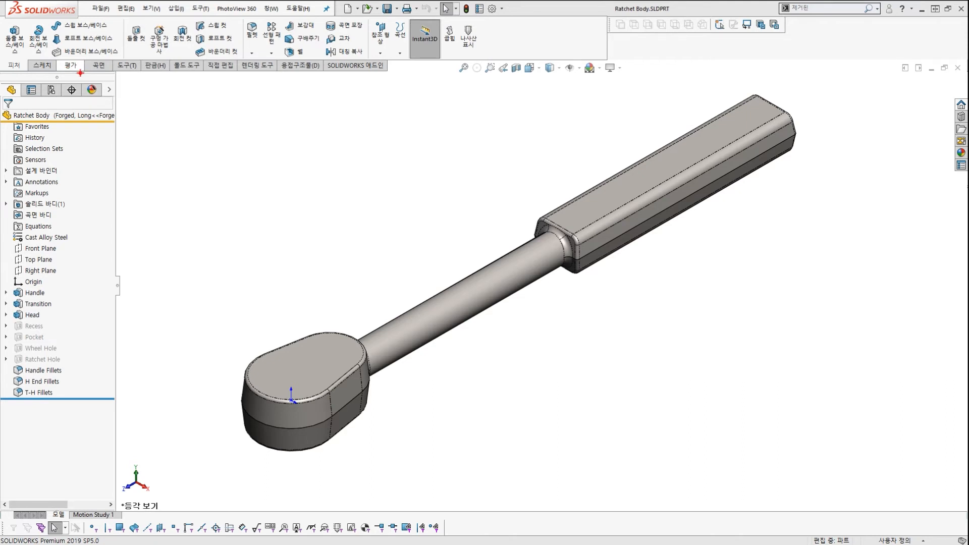
pyautogui.moveTo(80, 73); pyautogui.dragTo(91, 62)
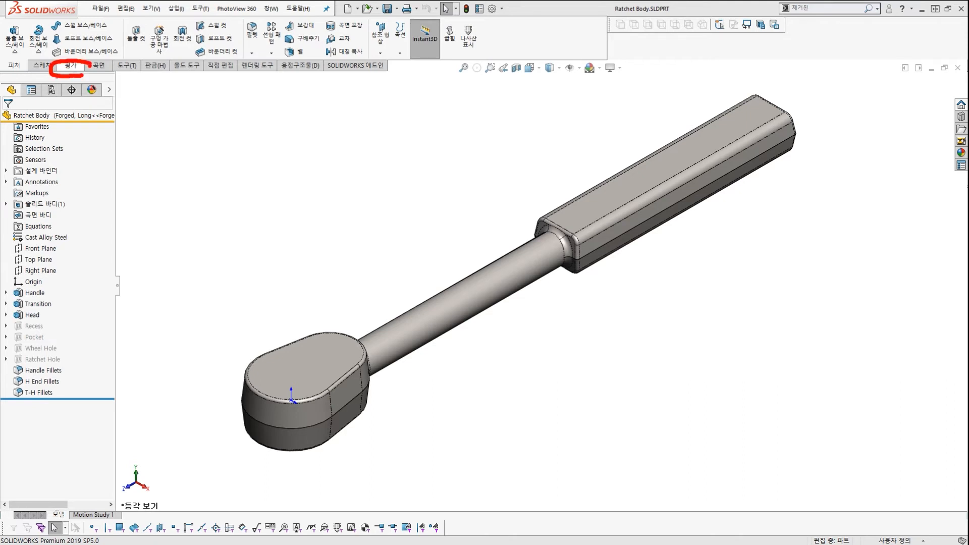
pyautogui.click(73, 66)
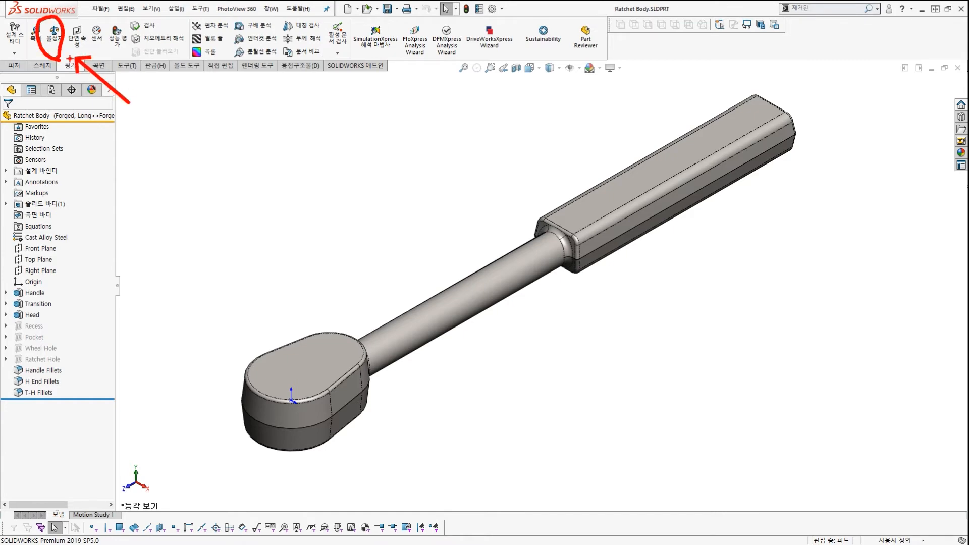
pyautogui.click(54, 33)
pyautogui.hotkey('ctrl', '2')
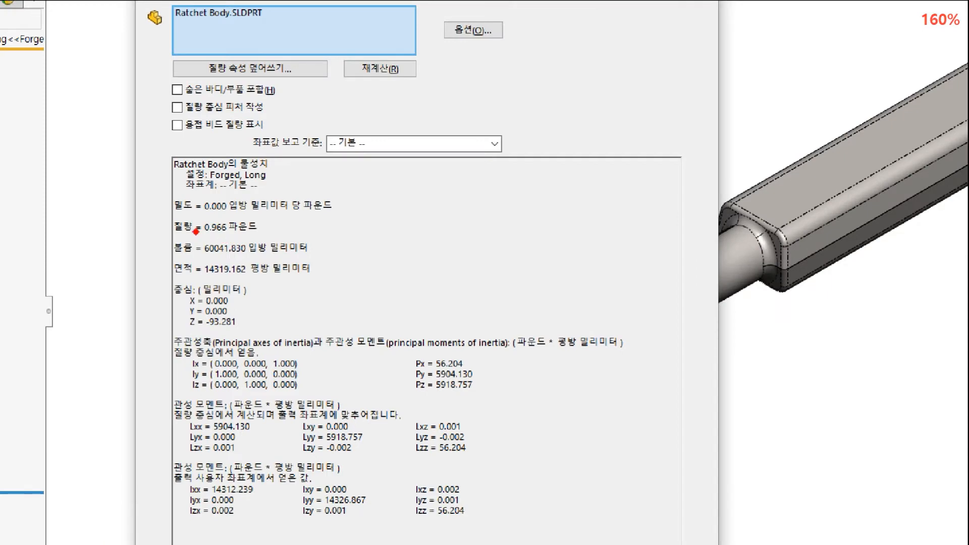
pyautogui.moveTo(178, 220)
pyautogui.keyDown('ctrl'); pyautogui.mouseDown()
pyautogui.moveTo(262, 232)
pyautogui.moveTo(287, 247)
pyautogui.mouseUp(); pyautogui.keyUp('ctrl')
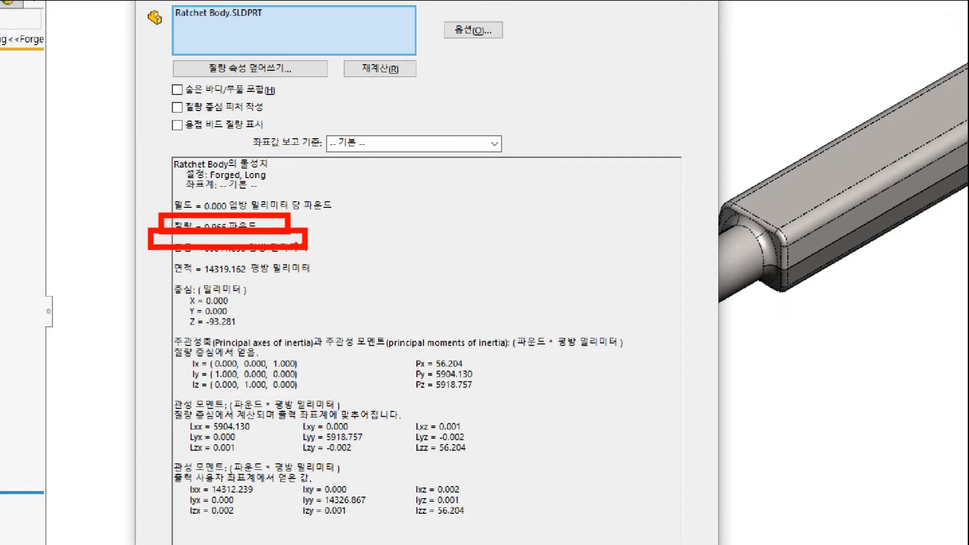
pyautogui.keyDown('ctrl'); pyautogui.moveTo(137, 236); pyautogui.dragTo(322, 258); pyautogui.keyUp('ctrl')
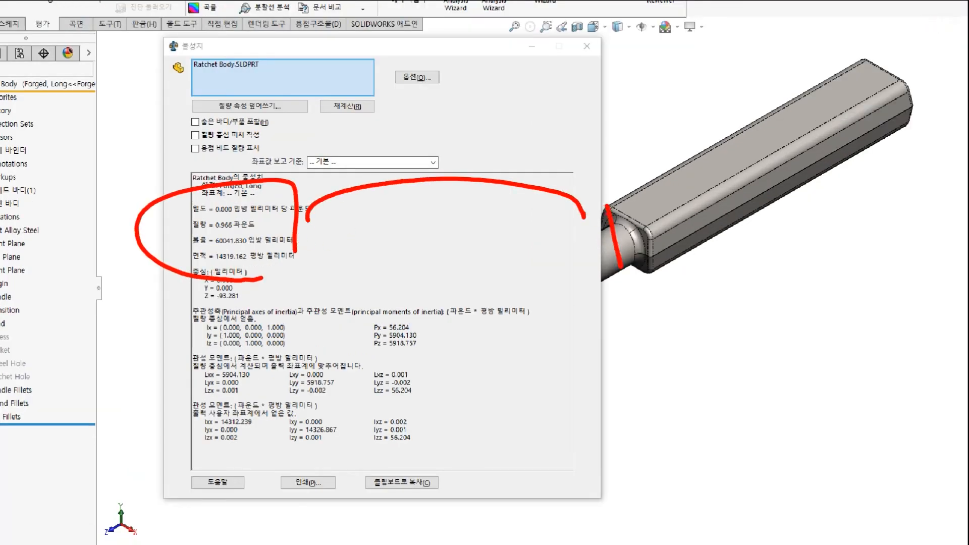
pyautogui.moveTo(203, 234); pyautogui.dragTo(261, 233)
pyautogui.moveTo(198, 215); pyautogui.dragTo(291, 217)
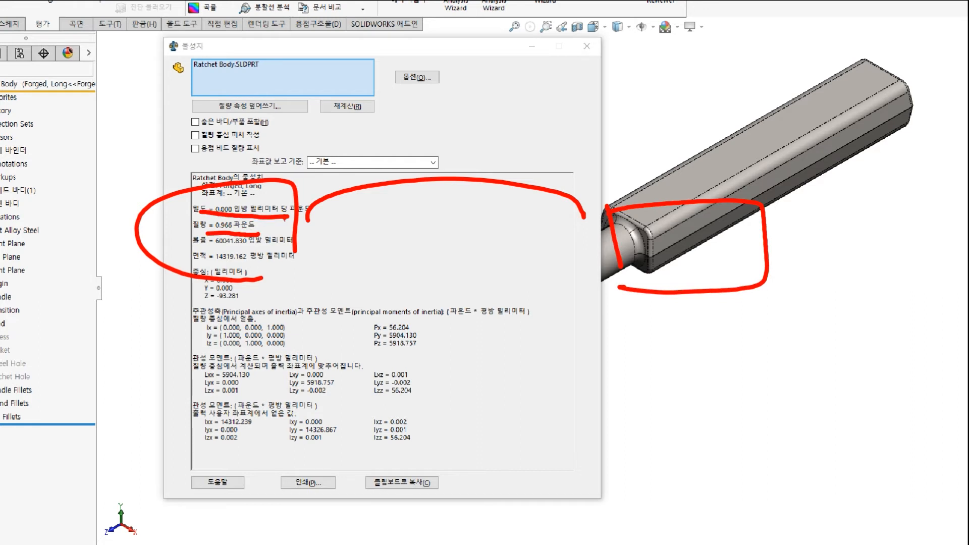
pyautogui.moveTo(206, 248); pyautogui.dragTo(293, 249)
pyautogui.moveTo(199, 264); pyautogui.dragTo(283, 268)
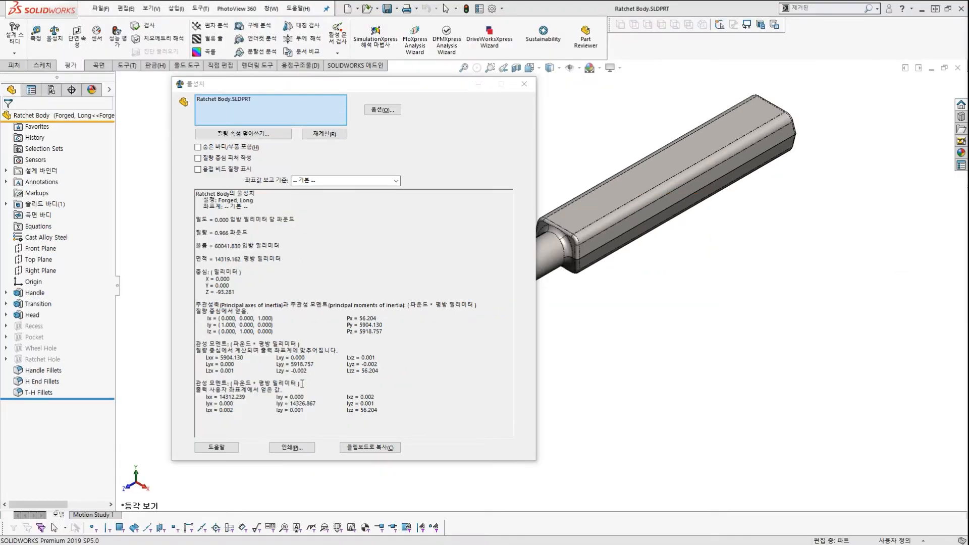
# Close the Mass Properties report.
pyautogui.click(525, 84)
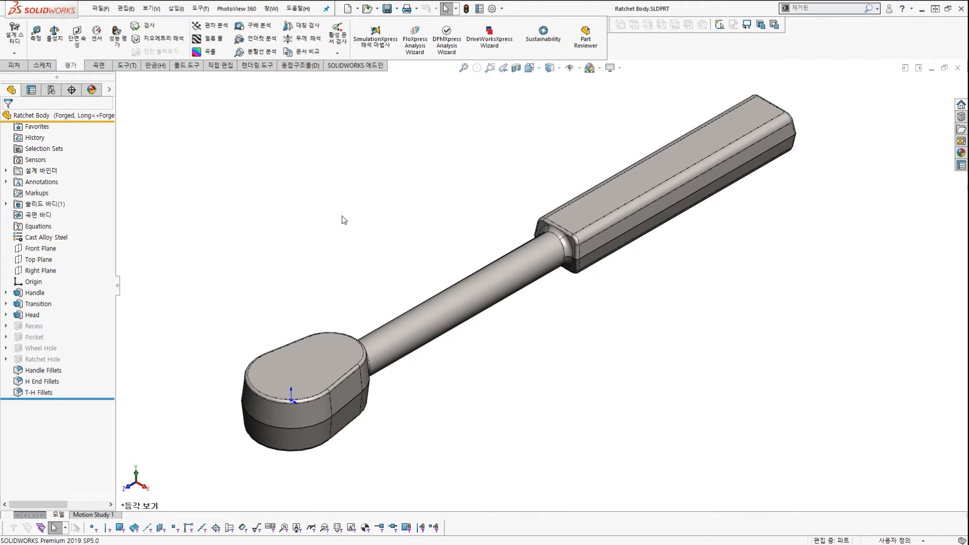
# Open File > Properties on the Custom tab, showing Weight 0.966 and Material Cast Alloy Steel.
pyautogui.click(101, 9)
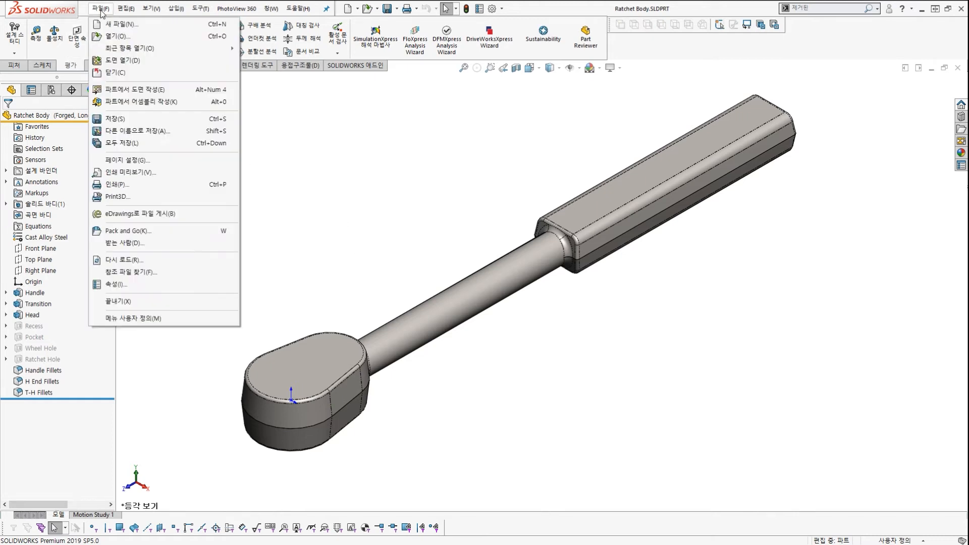
pyautogui.click(152, 284)
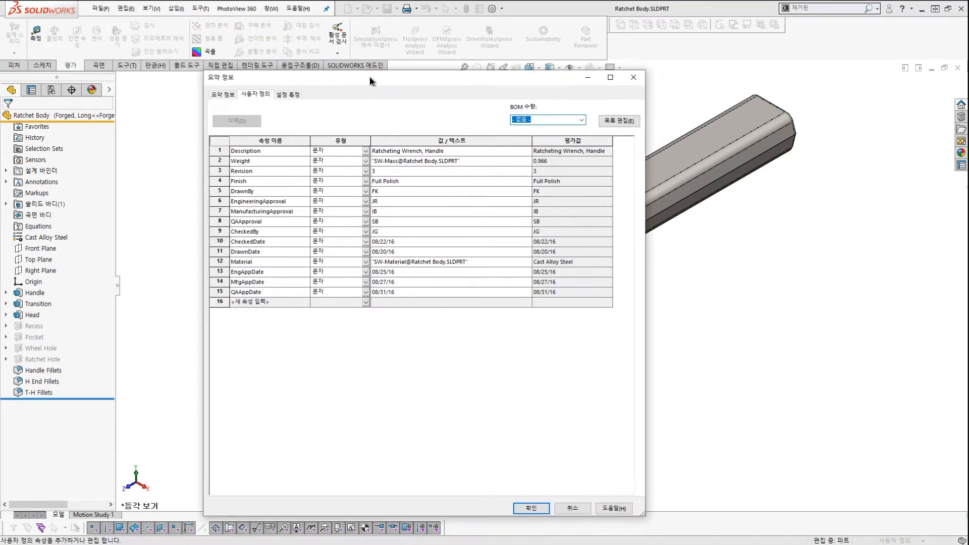
pyautogui.hotkey('ctrl', '2')
pyautogui.moveTo(488, 134)
pyautogui.mouseDown()
pyautogui.moveTo(295, 278)
pyautogui.moveTo(284, 271)
pyautogui.mouseUp()
pyautogui.moveTo(284, 130); pyautogui.dragTo(490, 253)
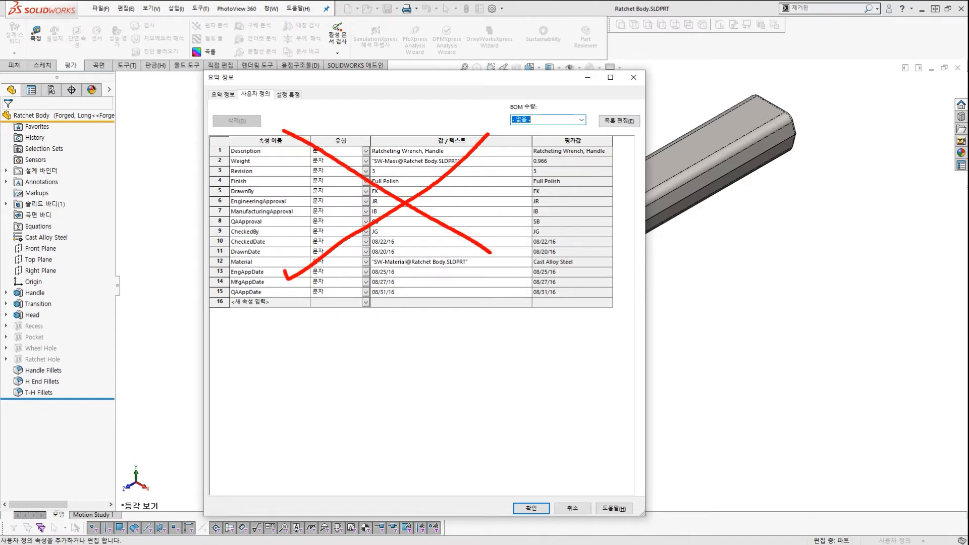
pyautogui.press('Escape')
pyautogui.hotkey('ctrl', '1')
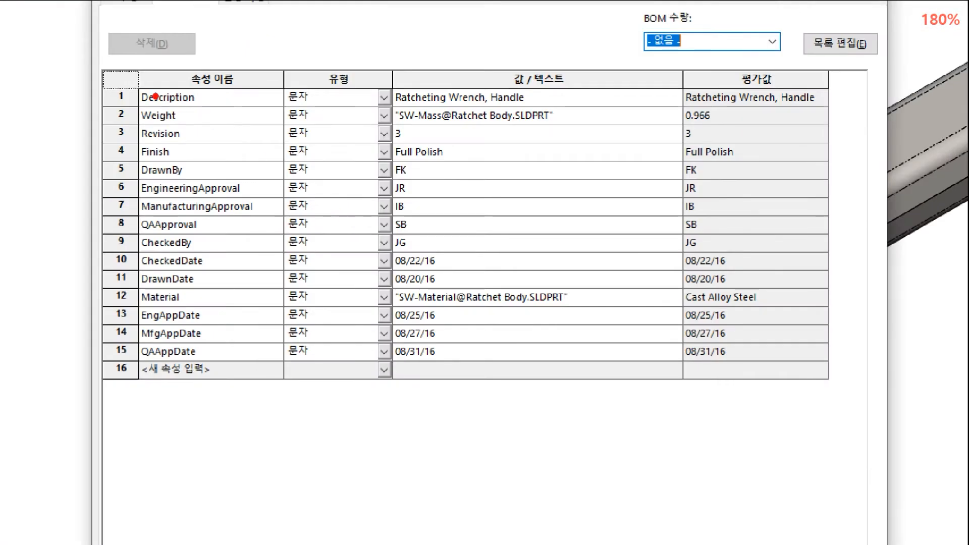
pyautogui.keyDown('ctrl'); pyautogui.moveTo(201, 134); pyautogui.dragTo(213, 143); pyautogui.keyUp('ctrl')
pyautogui.moveTo(110, 81)
pyautogui.keyDown('ctrl'); pyautogui.mouseDown()
pyautogui.moveTo(599, 351)
pyautogui.moveTo(842, 375)
pyautogui.mouseUp(); pyautogui.keyUp('ctrl')
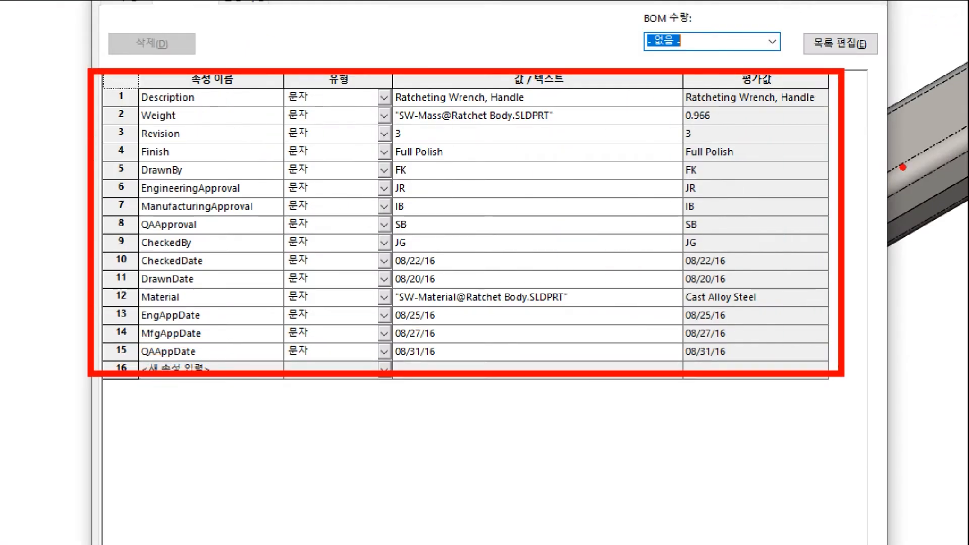
pyautogui.keyDown('ctrl'); pyautogui.keyDown('shift'); pyautogui.moveTo(901, 124); pyautogui.dragTo(854, 135); pyautogui.keyUp('shift'); pyautogui.keyUp('ctrl')
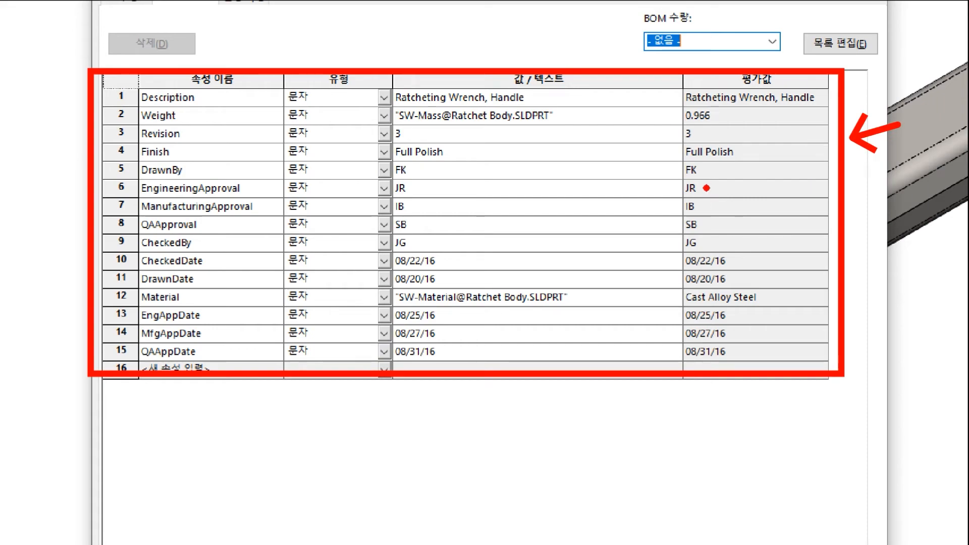
pyautogui.press('Escape')
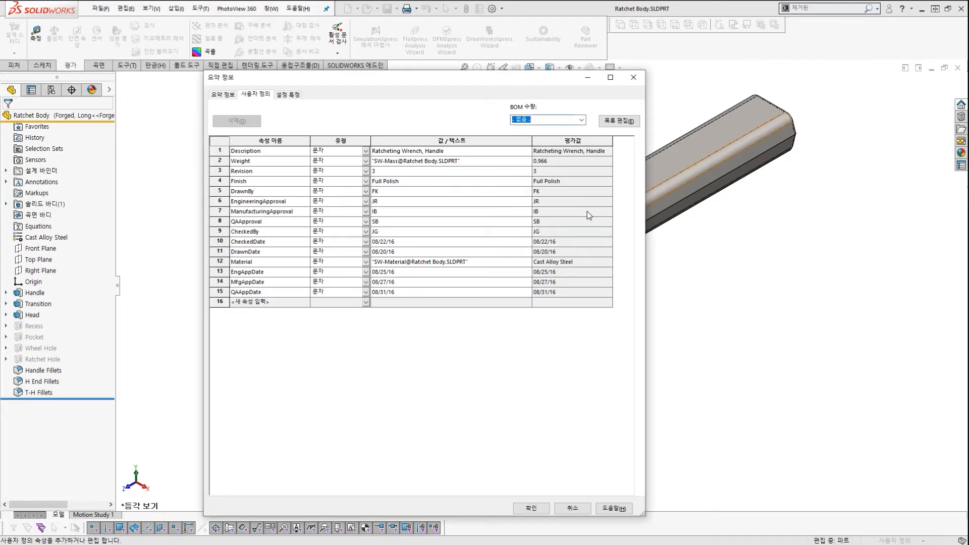
# Add a new text custom property named 중량 in row 16.
pyautogui.click(267, 303)
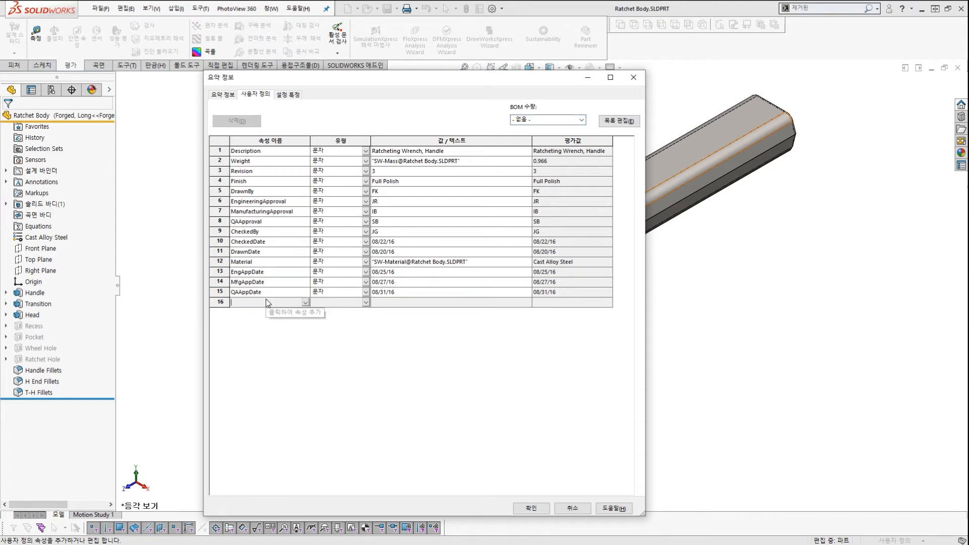
pyautogui.write('wn')
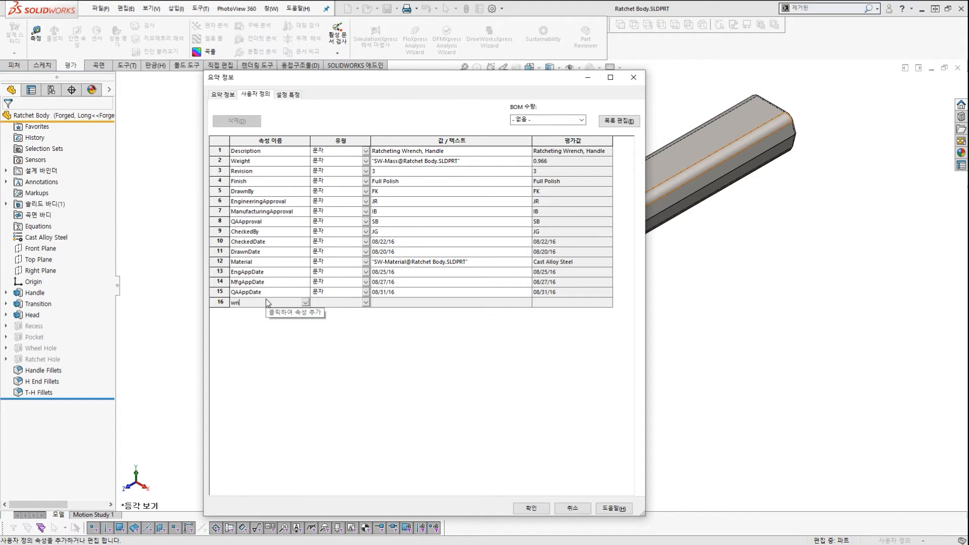
pyautogui.press('BackSpace')
pyautogui.press('BackSpace')
pyautogui.write('중량')
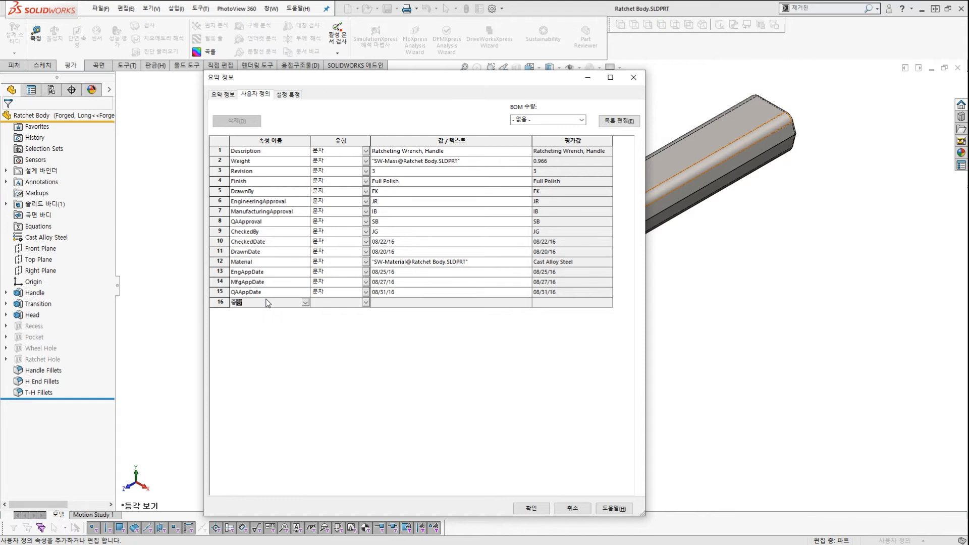
pyautogui.click(332, 303)
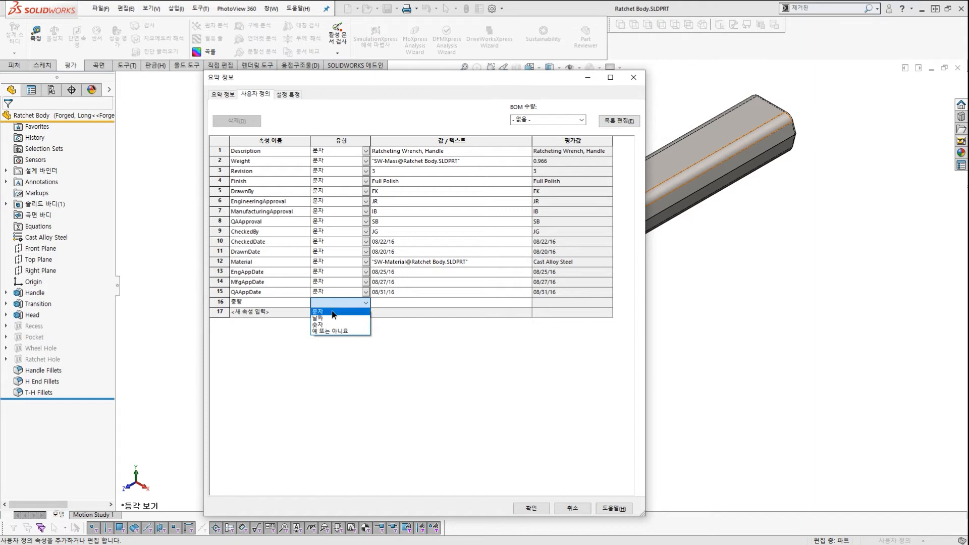
pyautogui.click(334, 312)
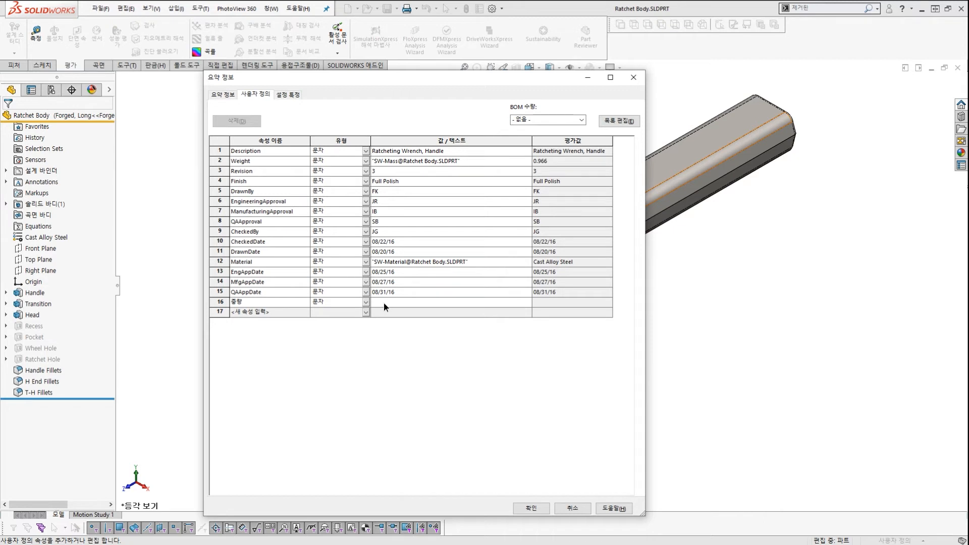
# Link 중량's value to the part's mass (SW-Mass), evaluating to 0.966.
pyautogui.click(384, 302)
pyautogui.click(528, 302)
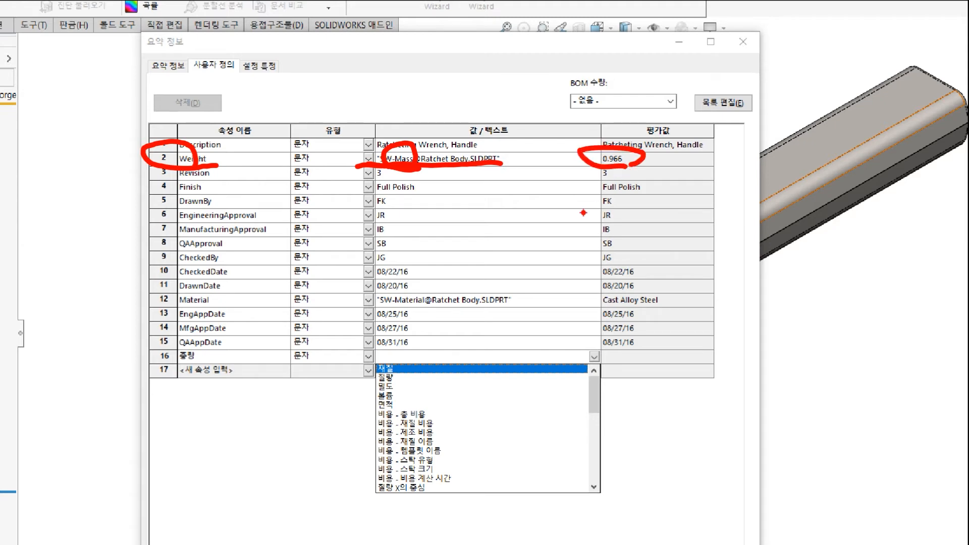
pyautogui.press('Escape')
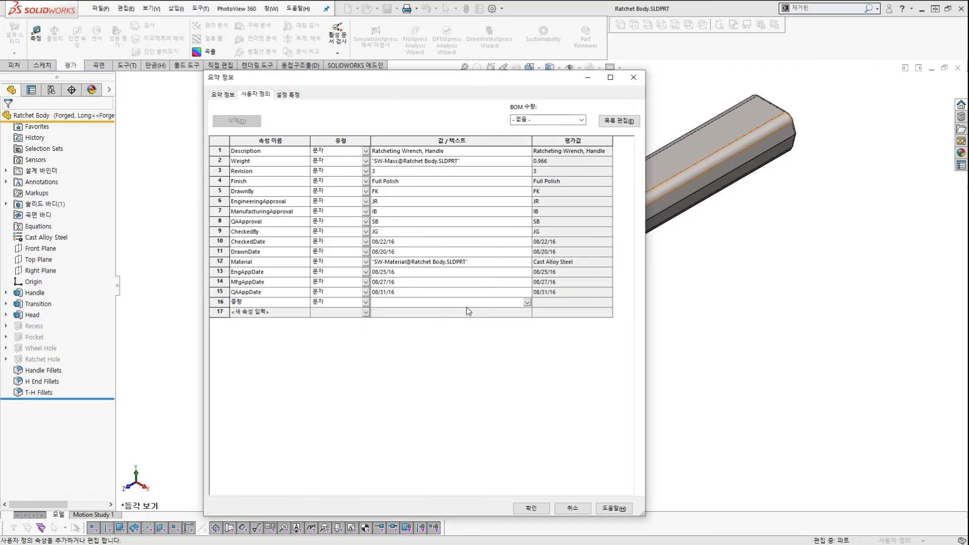
pyautogui.click(528, 303)
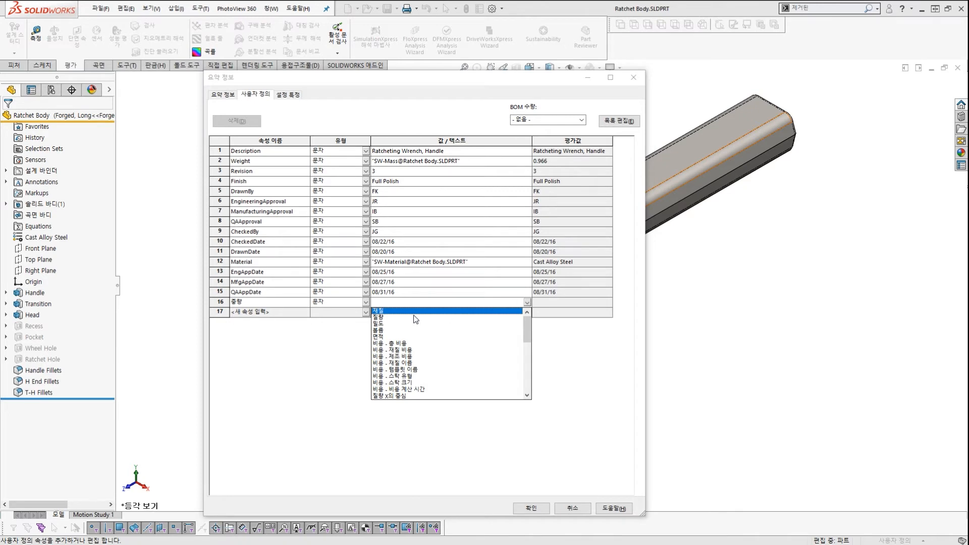
pyautogui.click(379, 318)
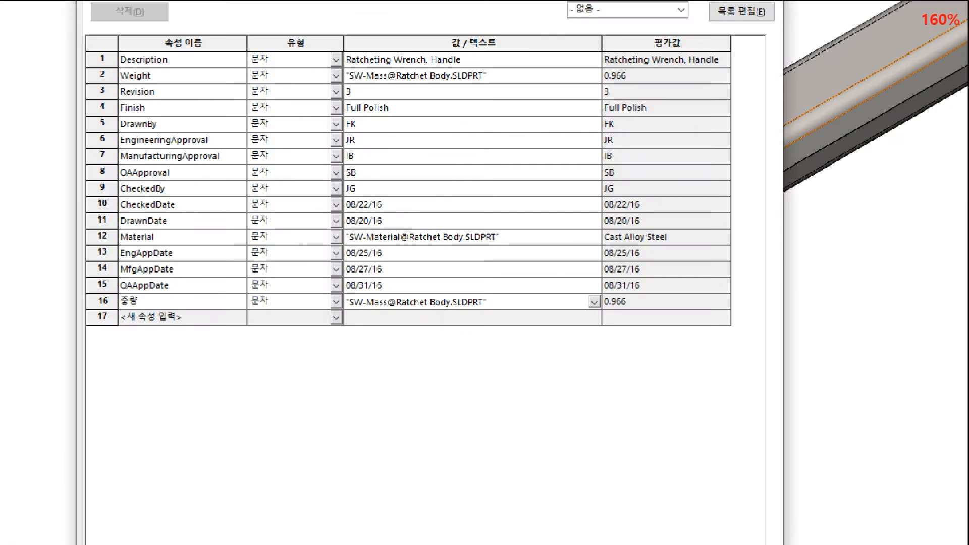
pyautogui.moveTo(443, 321); pyautogui.dragTo(499, 324)
pyautogui.moveTo(571, 310)
pyautogui.mouseDown()
pyautogui.moveTo(595, 306)
pyautogui.moveTo(640, 321)
pyautogui.mouseUp()
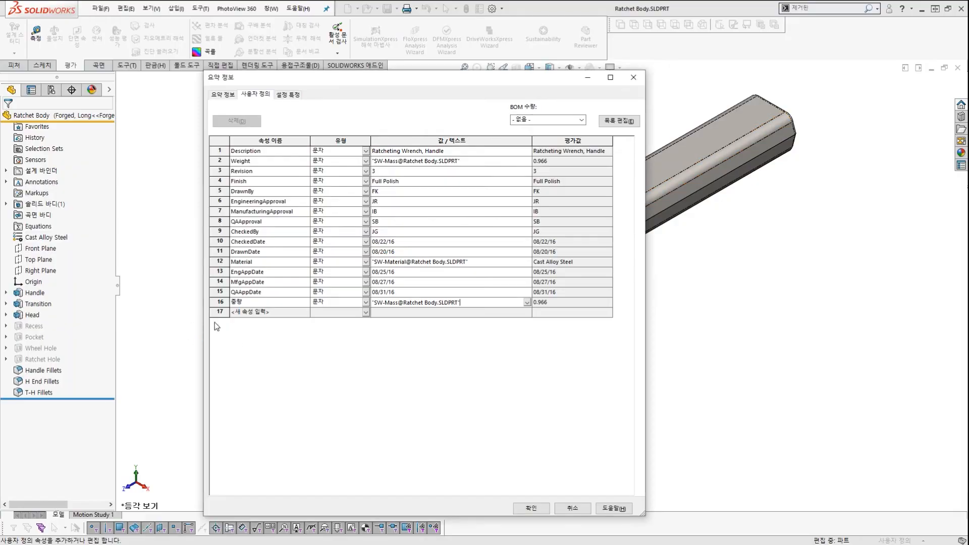
pyautogui.click(164, 319)
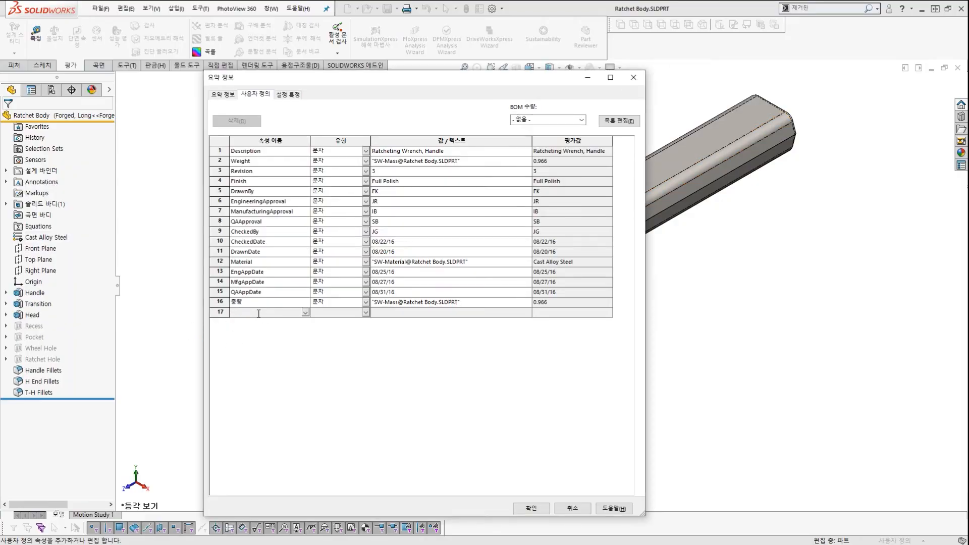
# Add a 부피 text property in row 17 linked to the part's volume, 60041.830.
pyautogui.write('ㅈ')
pyautogui.write('부피')
pyautogui.click(338, 317)
pyautogui.click(338, 317)
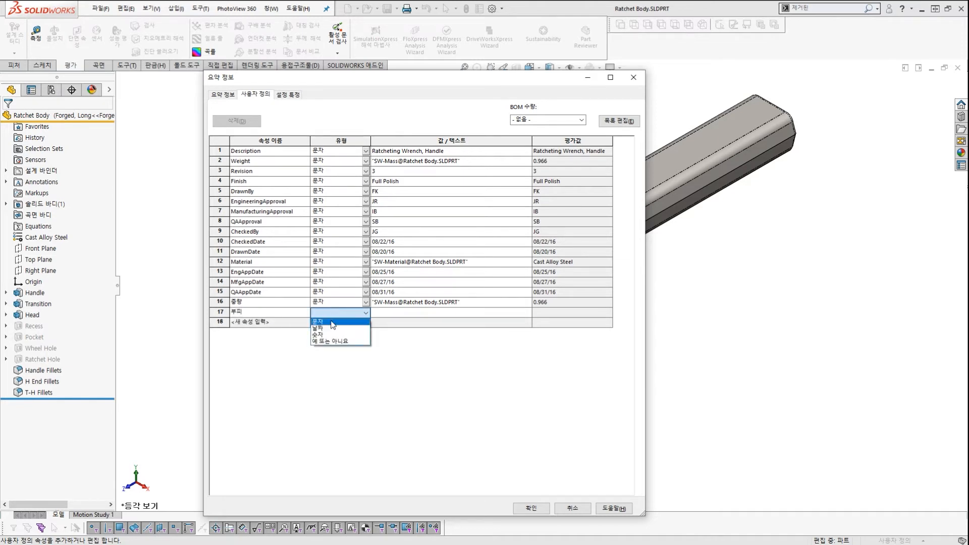
pyautogui.click(332, 326)
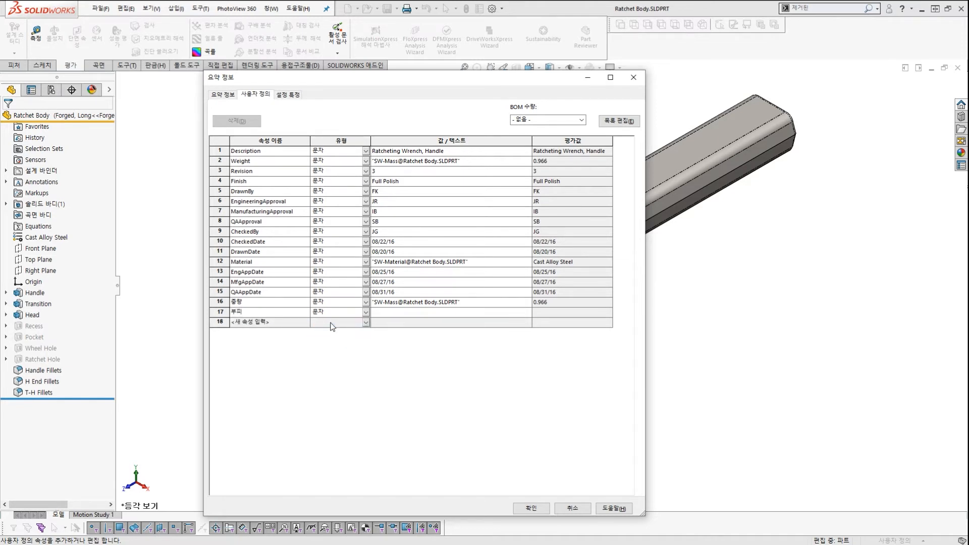
pyautogui.click(527, 314)
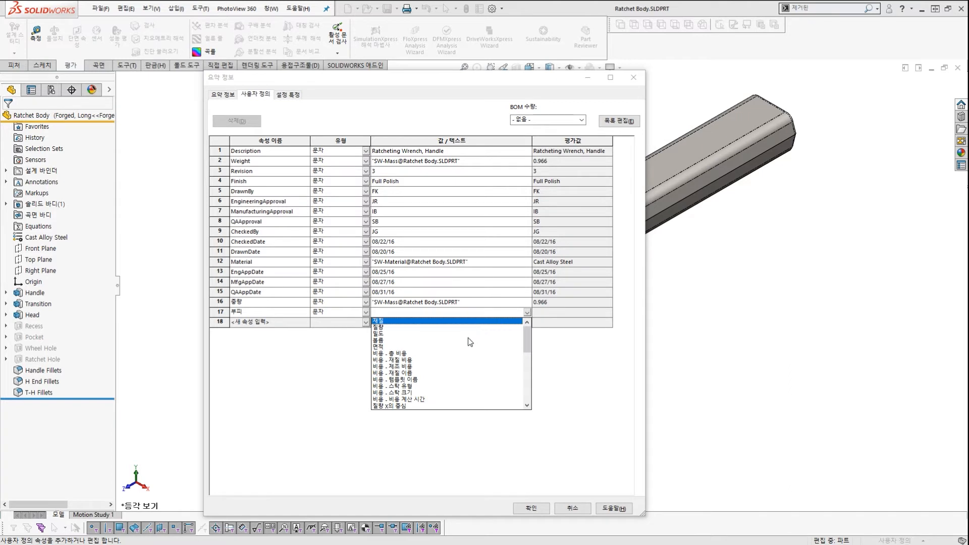
pyautogui.click(382, 341)
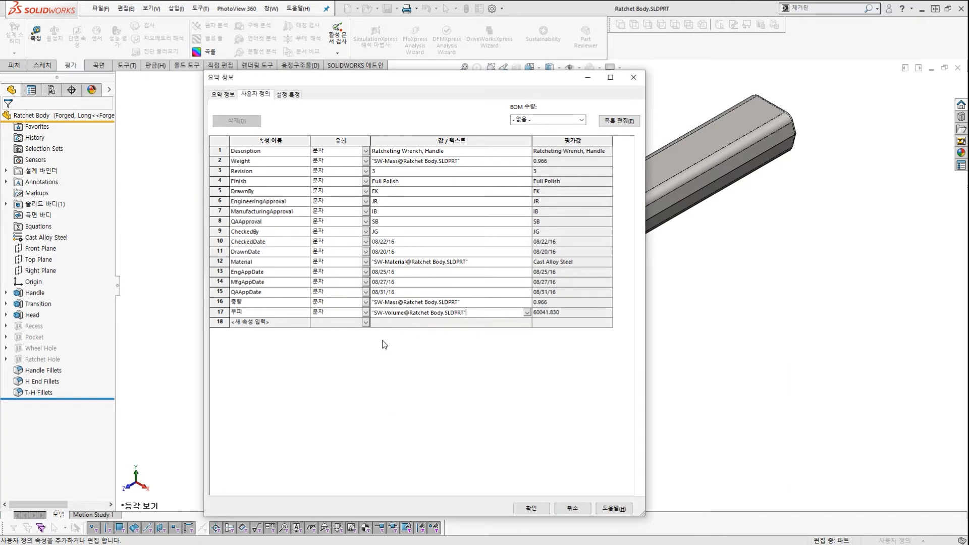
pyautogui.moveTo(776, 190); pyautogui.dragTo(717, 203)
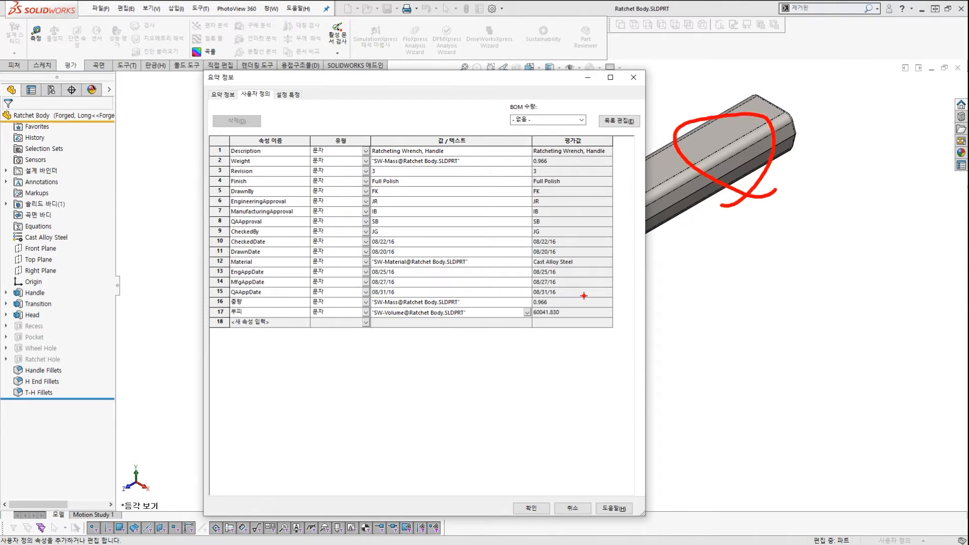
pyautogui.moveTo(393, 344)
pyautogui.mouseDown()
pyautogui.moveTo(384, 313)
pyautogui.moveTo(441, 327)
pyautogui.mouseUp()
pyautogui.moveTo(658, 301); pyautogui.dragTo(570, 318)
pyautogui.moveTo(585, 300)
pyautogui.mouseDown()
pyautogui.moveTo(582, 336)
pyautogui.moveTo(591, 339)
pyautogui.mouseUp()
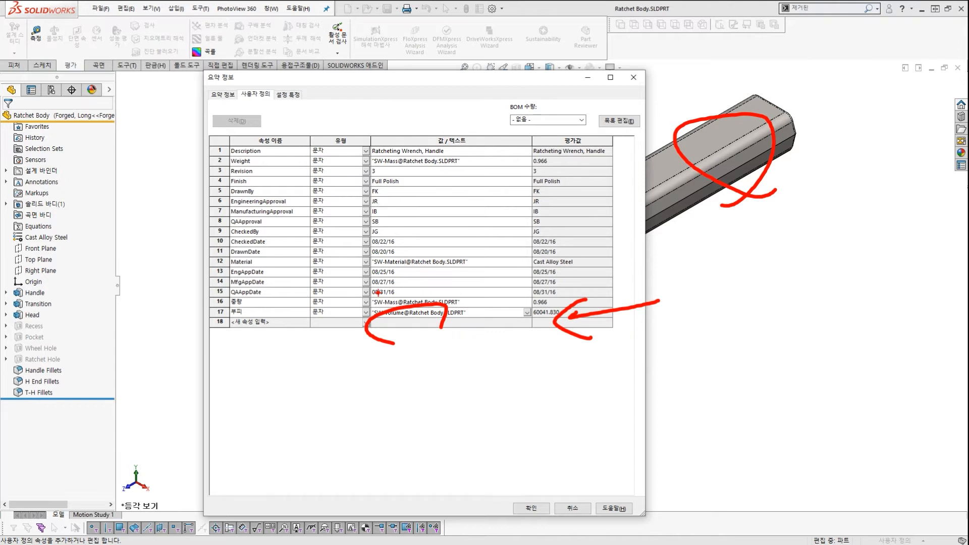
pyautogui.press('Escape')
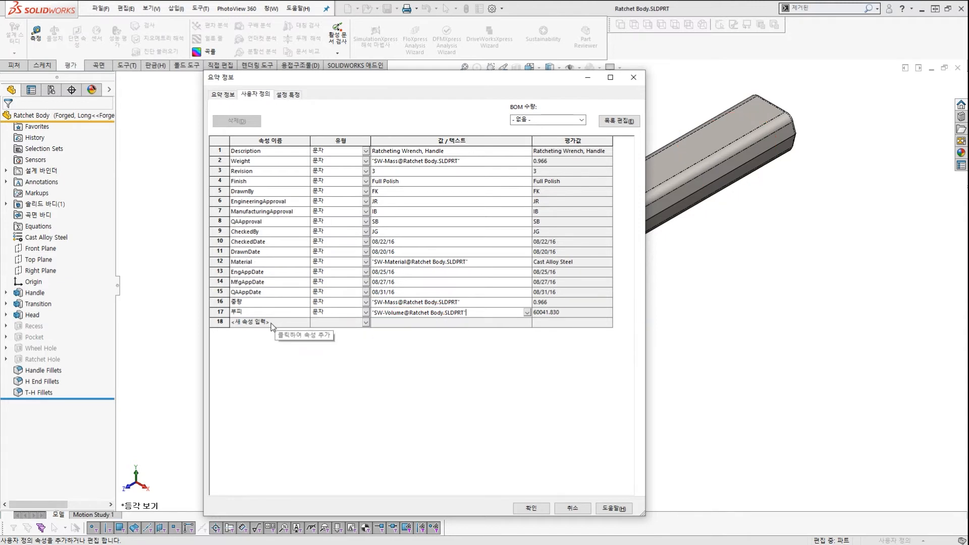
# Add a 설계자 text property in row 18 holding the designer's name.
pyautogui.click(271, 323)
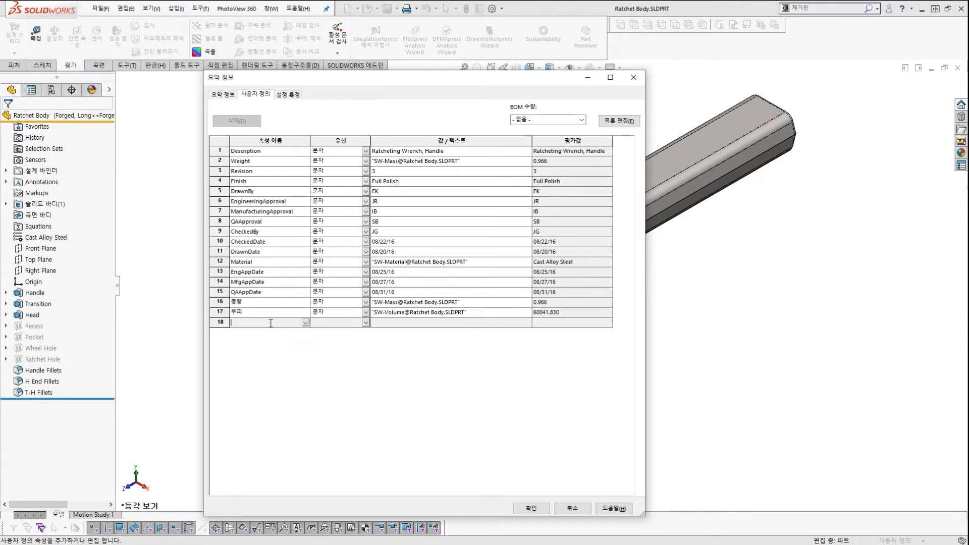
pyautogui.write('설계자')
pyautogui.click(338, 323)
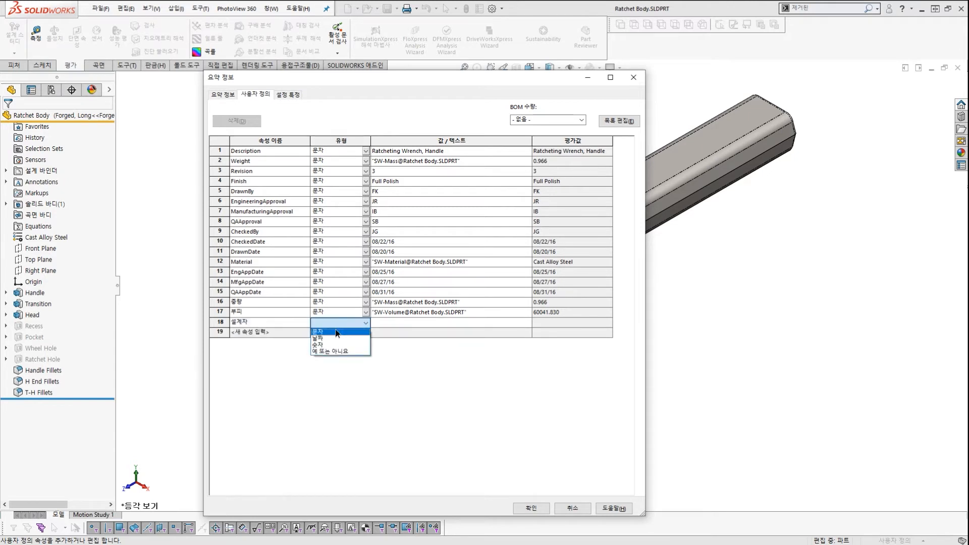
pyautogui.click(337, 332)
pyautogui.click(441, 323)
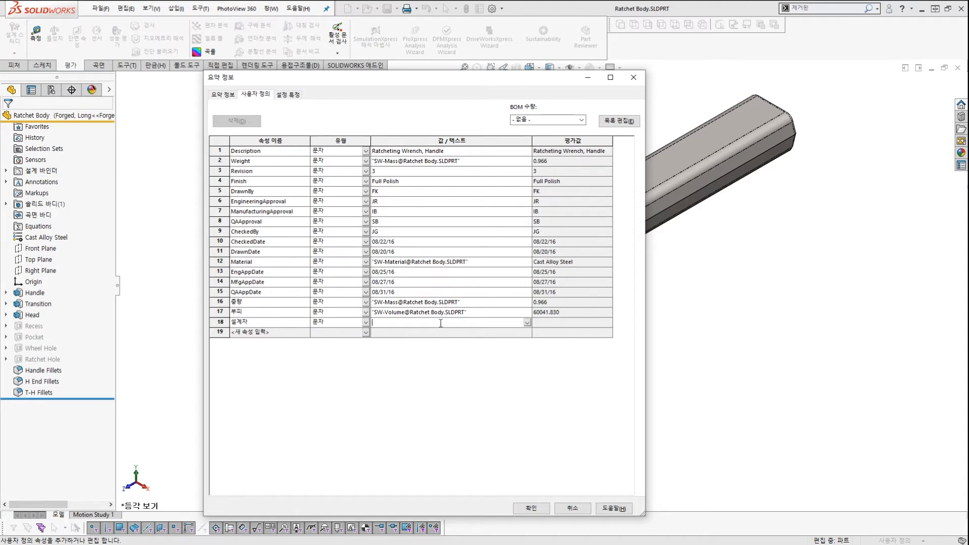
pyautogui.press('Return')
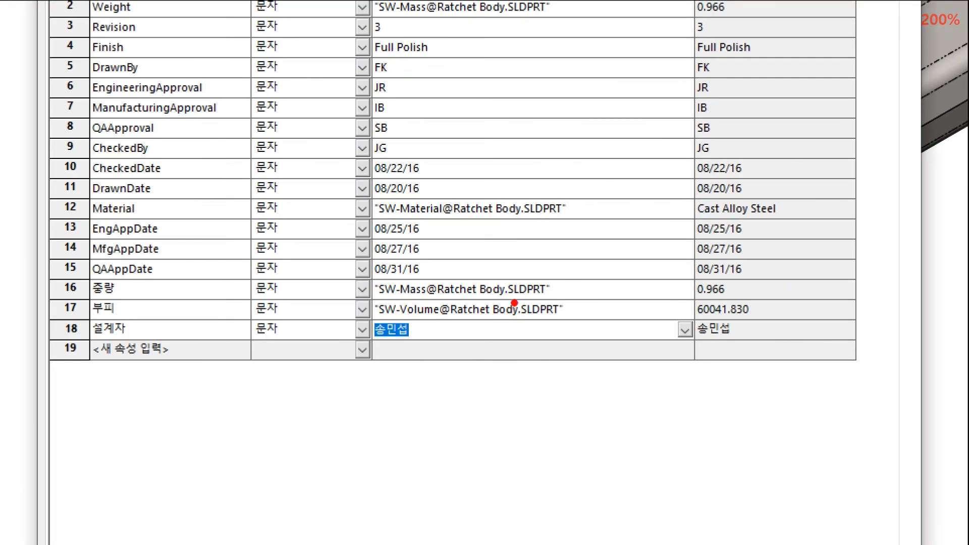
pyautogui.moveTo(416, 343)
pyautogui.mouseDown()
pyautogui.moveTo(382, 353)
pyautogui.moveTo(377, 309)
pyautogui.moveTo(413, 349)
pyautogui.moveTo(572, 411)
pyautogui.moveTo(735, 334)
pyautogui.moveTo(760, 360)
pyautogui.mouseUp()
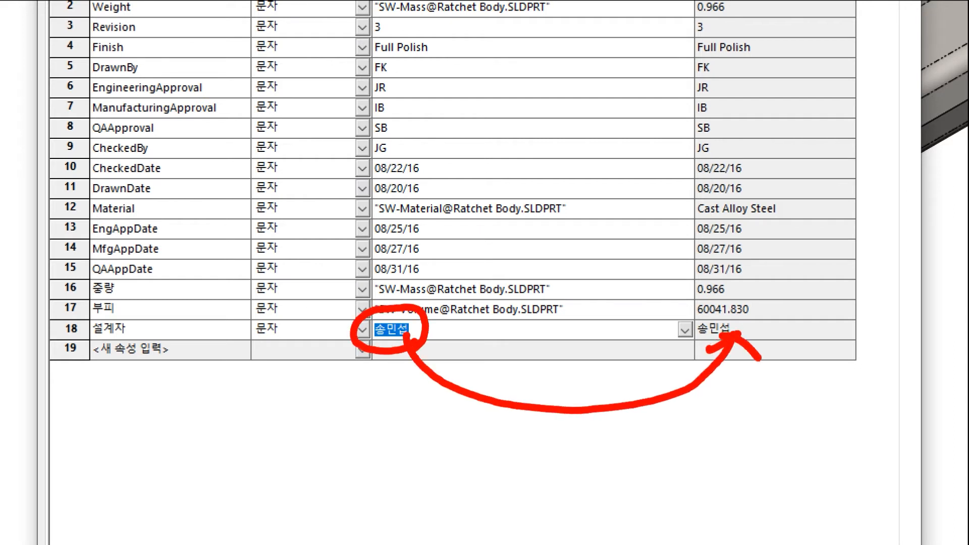
pyautogui.press('Escape')
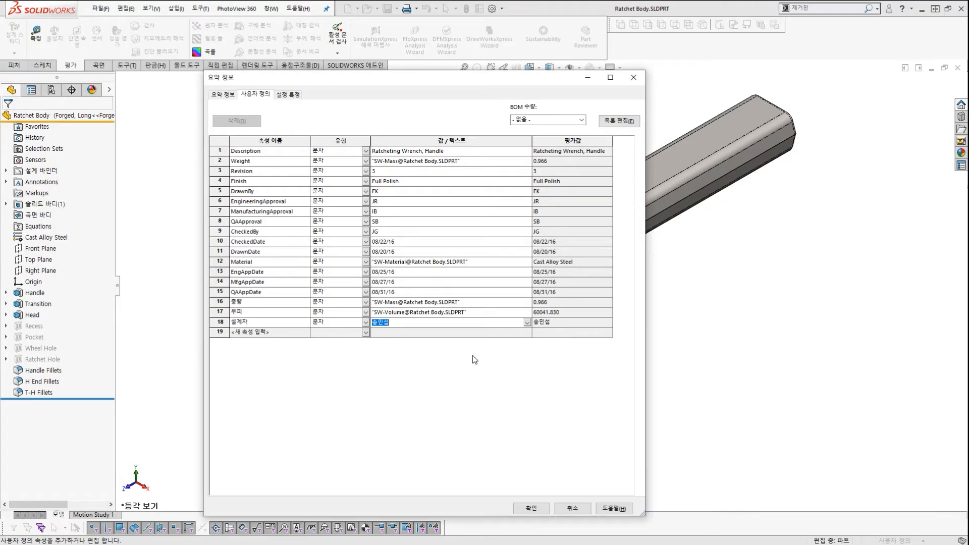
pyautogui.hotkey('ctrl', '1')
pyautogui.moveTo(467, 299)
pyautogui.mouseDown()
pyautogui.moveTo(467, 314)
pyautogui.moveTo(504, 326)
pyautogui.moveTo(519, 314)
pyautogui.mouseUp()
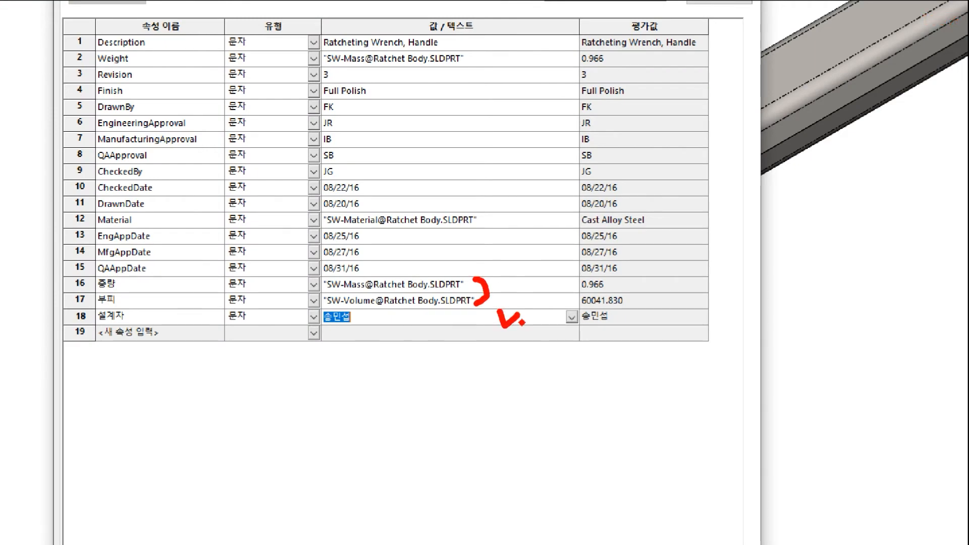
pyautogui.press('Escape')
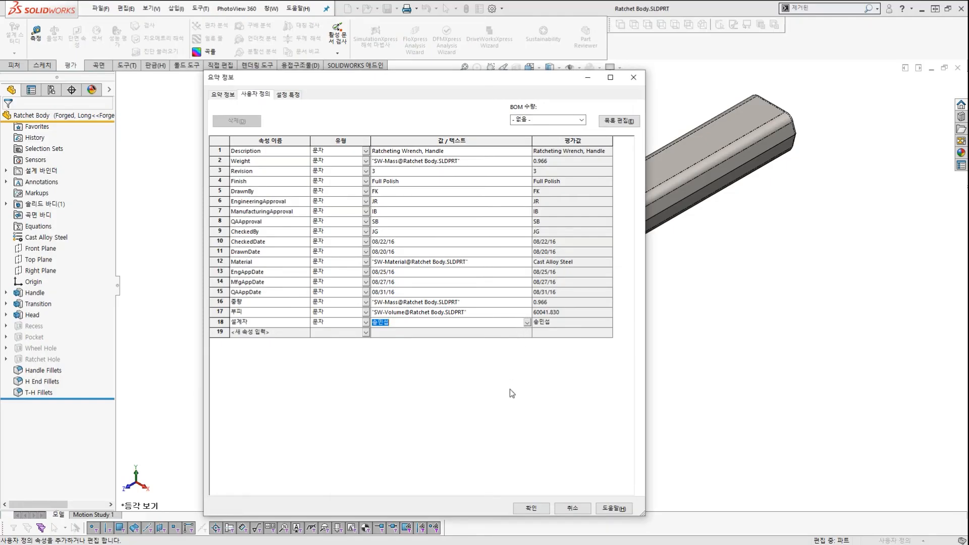
# Apply the custom properties, save the Ratchet Body part, and return to the drawing.
pyautogui.click(532, 508)
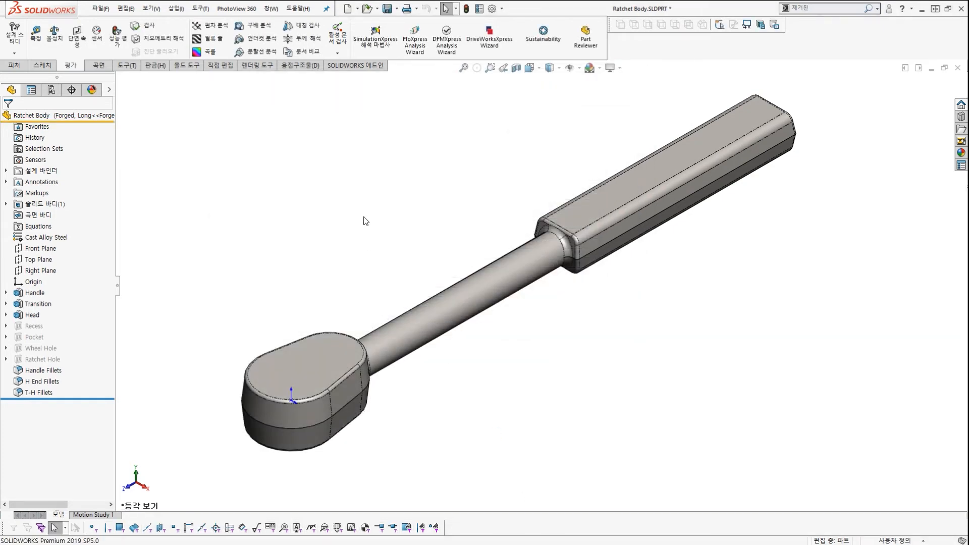
pyautogui.hotkey('ctrl', 's')
pyautogui.hotkey('ctrl', 'Tab')
pyautogui.hotkey('ctrl', 'Tab')
pyautogui.hotkey('ctrl', 'Tab')
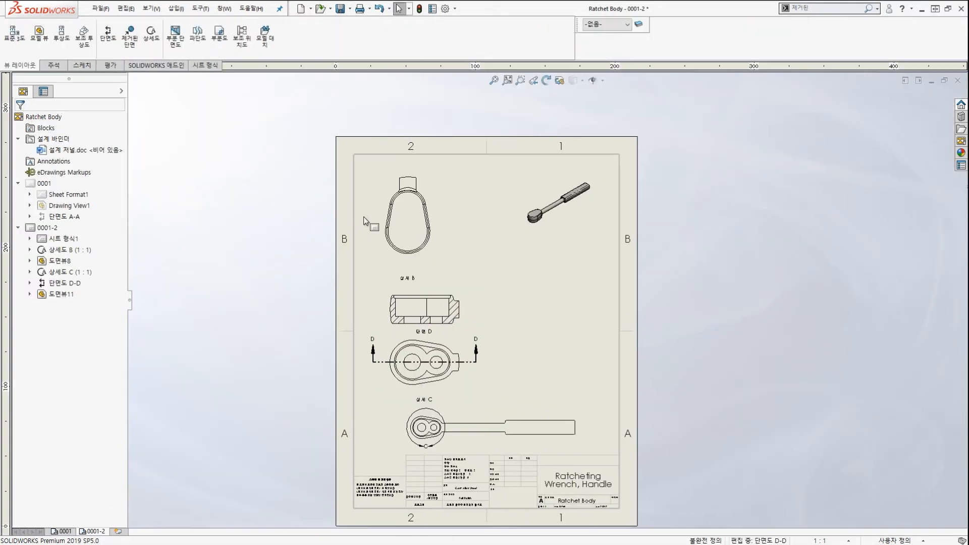
# On drawing sheet 0001-2, start the 노트 command from the 주석 tab.
pyautogui.scroll(2, 519, 351)
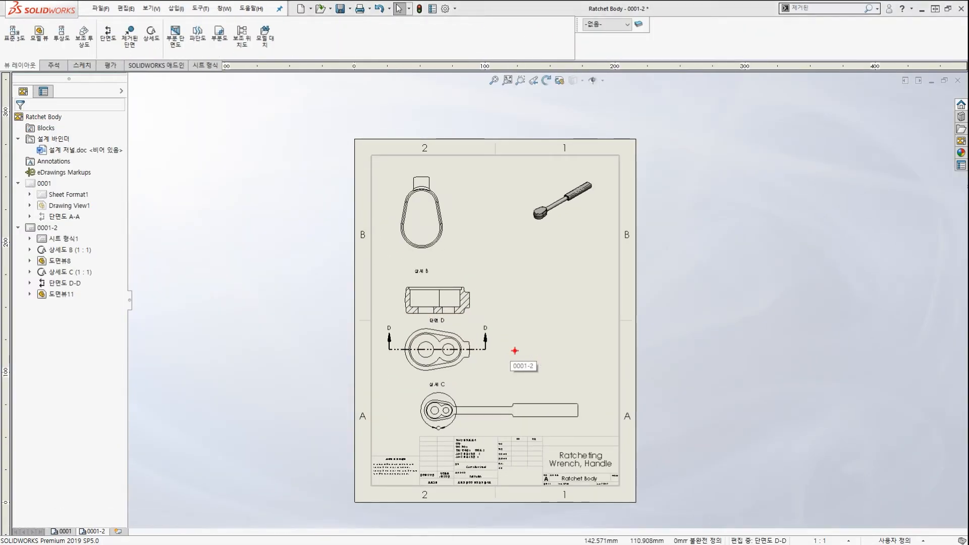
pyautogui.moveTo(222, 135)
pyautogui.mouseDown()
pyautogui.moveTo(273, 135)
pyautogui.moveTo(427, 207)
pyautogui.moveTo(392, 221)
pyautogui.mouseUp()
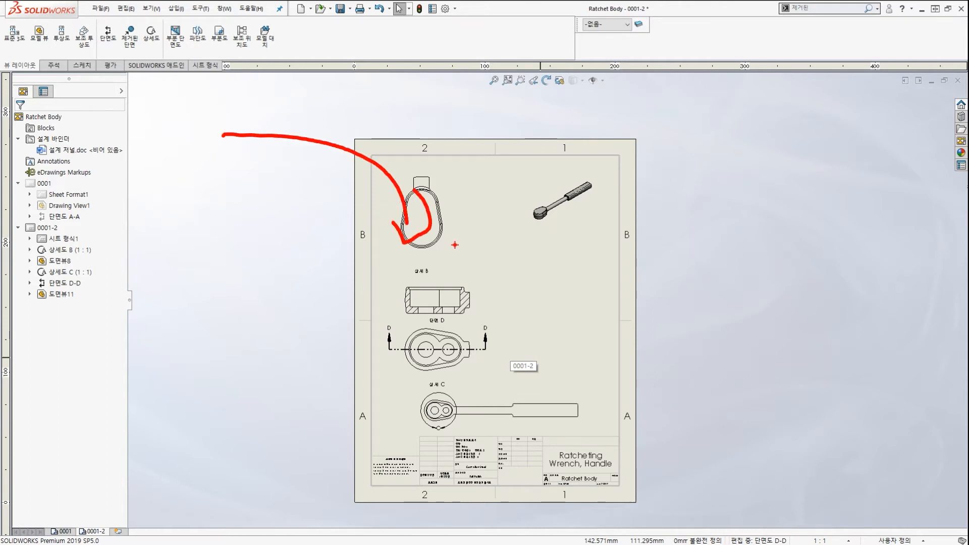
pyautogui.moveTo(464, 275)
pyautogui.mouseDown()
pyautogui.moveTo(406, 266)
pyautogui.moveTo(457, 253)
pyautogui.mouseUp()
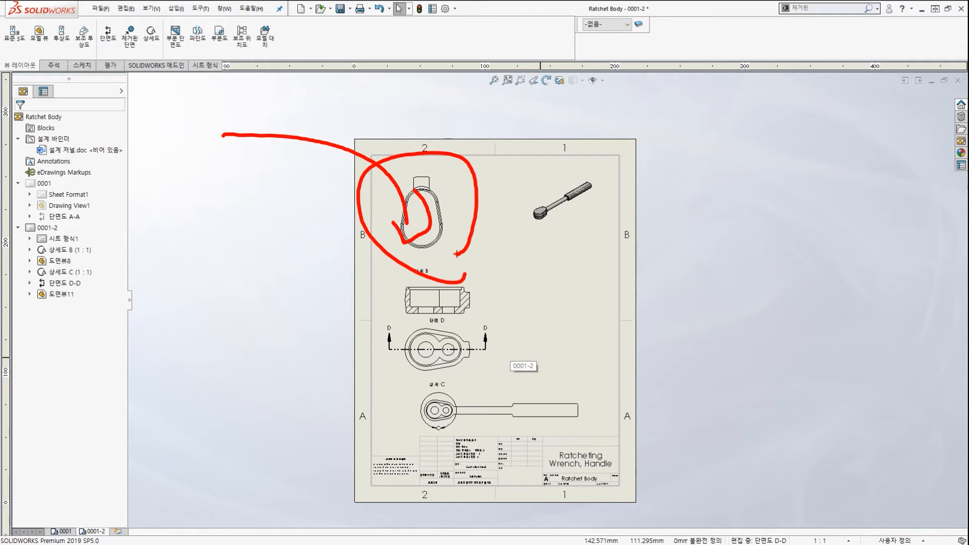
pyautogui.press('Escape')
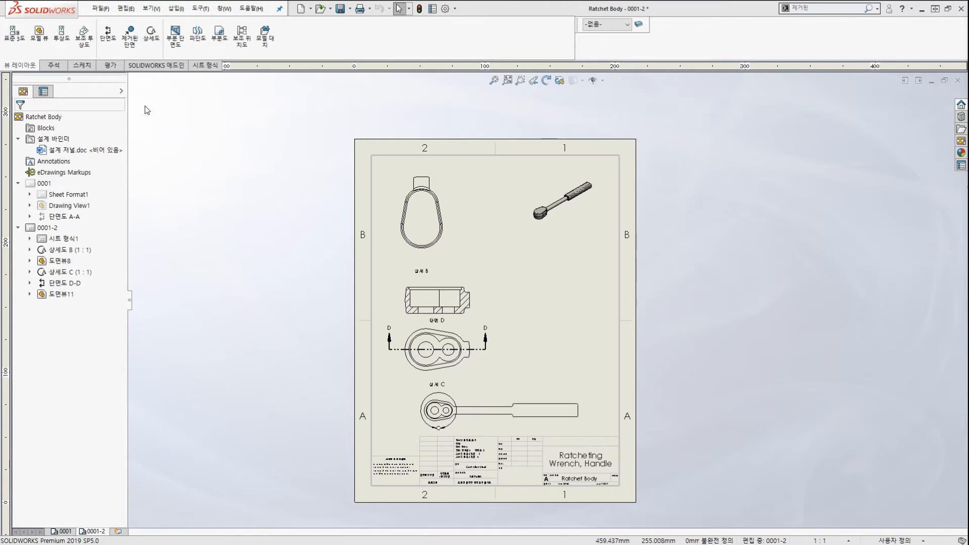
pyautogui.click(54, 65)
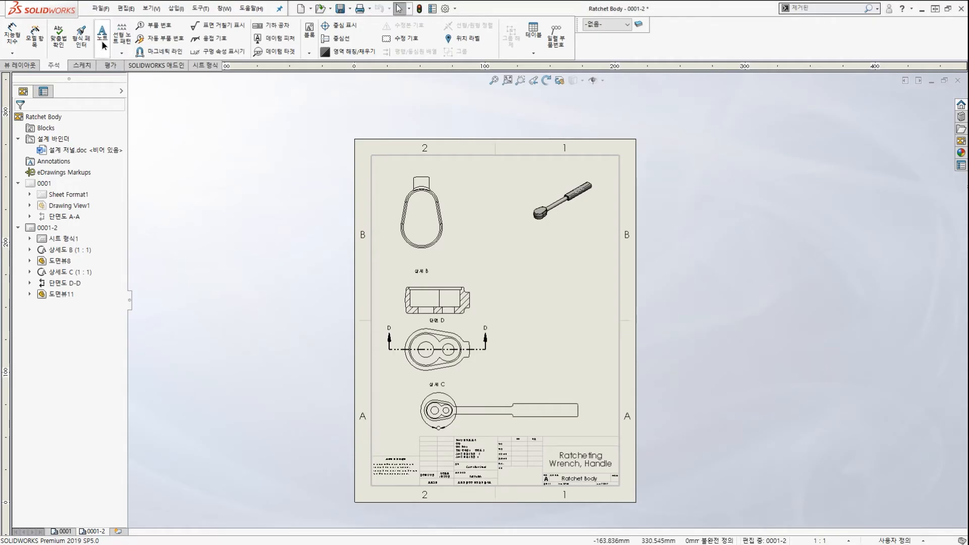
pyautogui.click(102, 34)
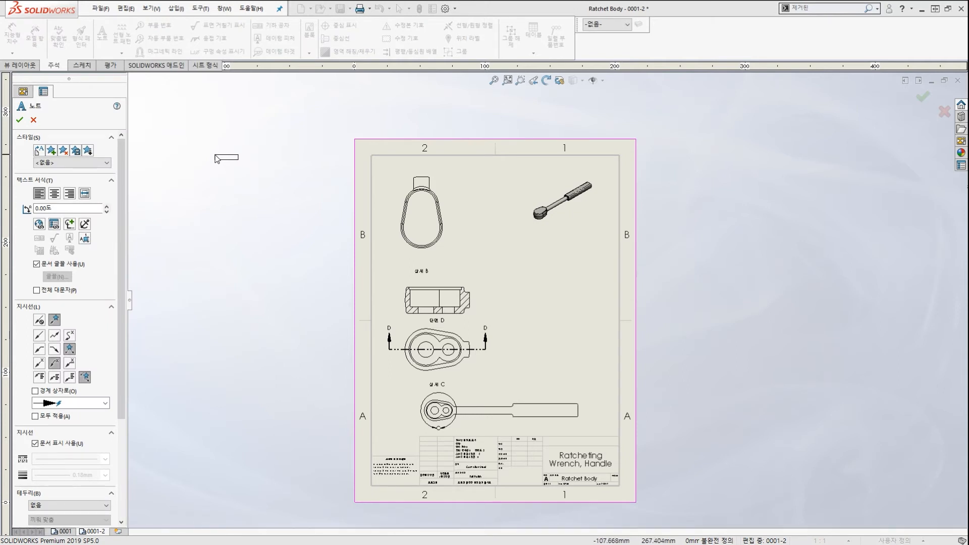
# Place an empty note under the isometric ratchet view on sheet 0001-2.
pyautogui.moveTo(302, 103)
pyautogui.mouseDown()
pyautogui.moveTo(330, 129)
pyautogui.moveTo(515, 132)
pyautogui.moveTo(645, 171)
pyautogui.moveTo(652, 490)
pyautogui.moveTo(441, 503)
pyautogui.moveTo(363, 318)
pyautogui.moveTo(367, 144)
pyautogui.mouseUp()
pyautogui.press('Escape')
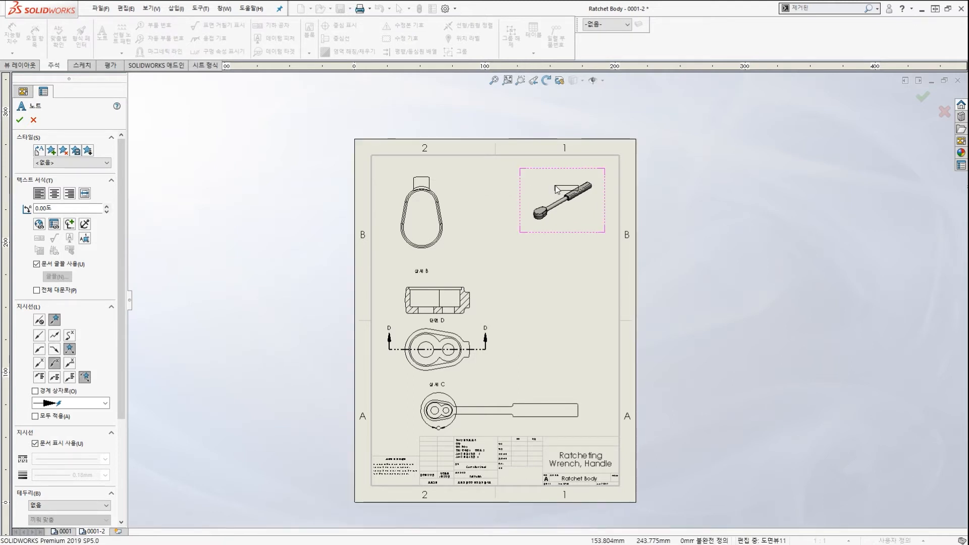
pyautogui.scroll(-1, 568, 219)
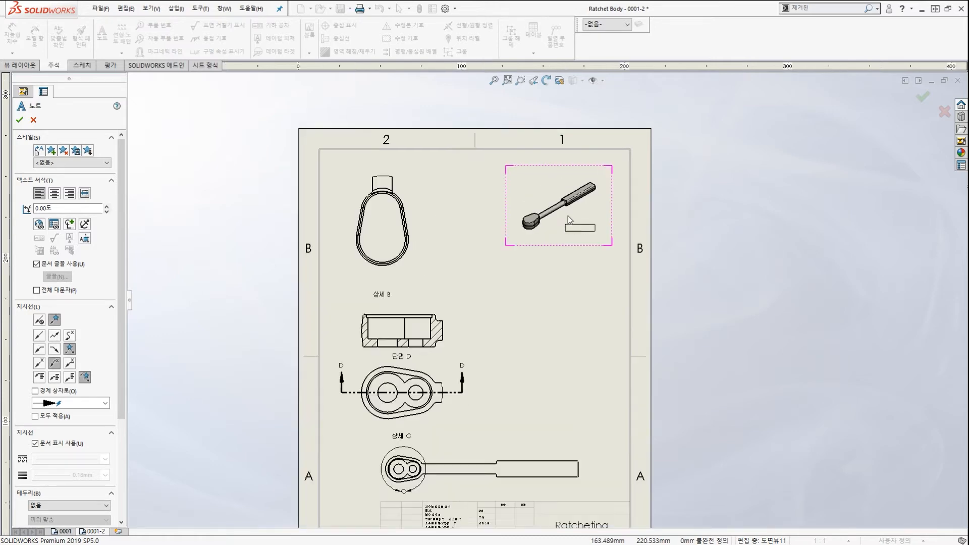
pyautogui.scroll(-2, 568, 217)
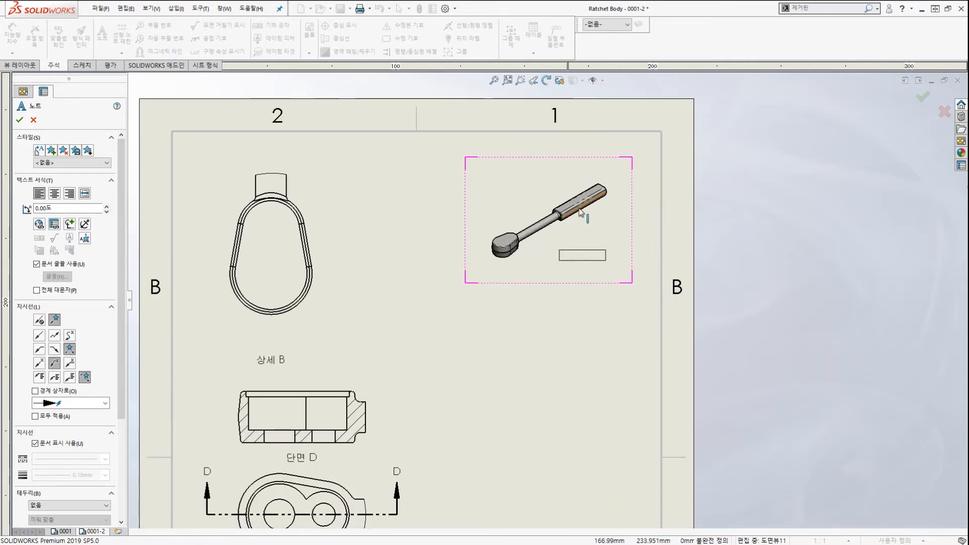
pyautogui.click(559, 260)
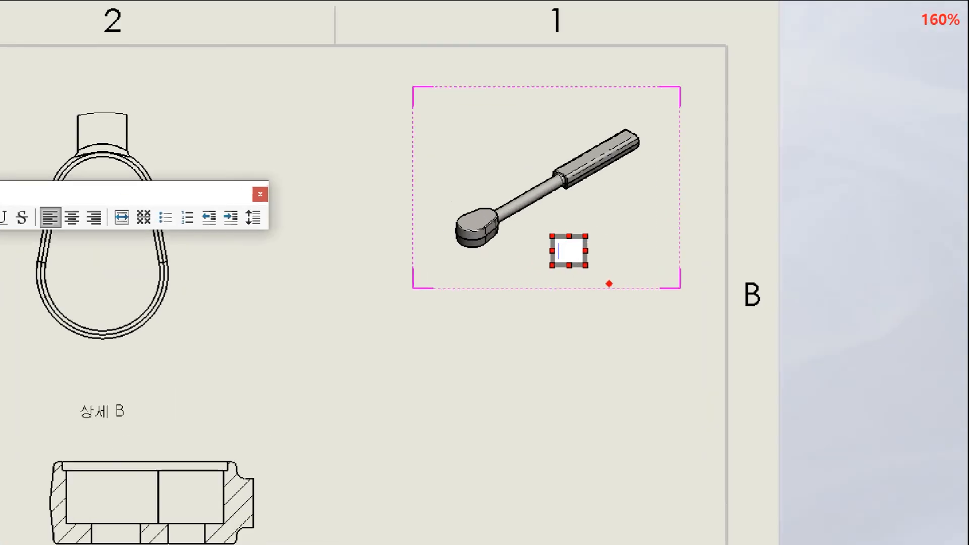
pyautogui.moveTo(610, 289)
pyautogui.mouseDown()
pyautogui.moveTo(581, 219)
pyautogui.moveTo(604, 251)
pyautogui.mouseUp()
pyautogui.moveTo(764, 182)
pyautogui.mouseDown()
pyautogui.moveTo(661, 166)
pyautogui.moveTo(692, 199)
pyautogui.mouseUp()
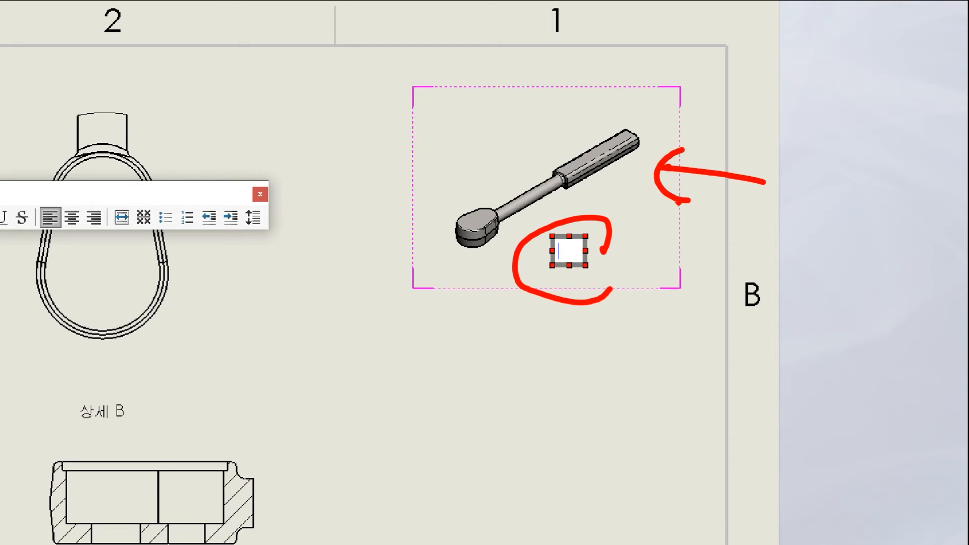
pyautogui.press('Escape')
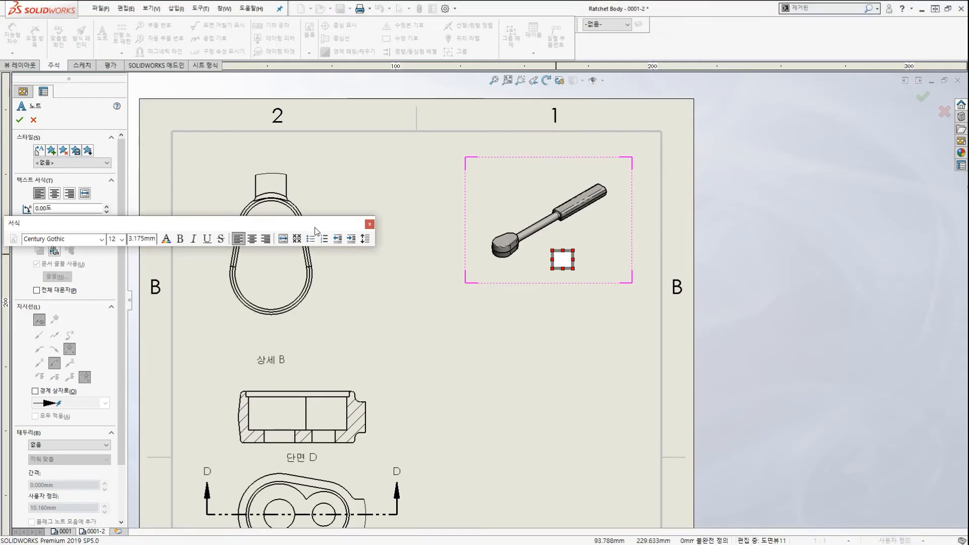
# Move the 서식 formatting toolbar beside the note box.
pyautogui.moveTo(269, 222); pyautogui.dragTo(639, 205)
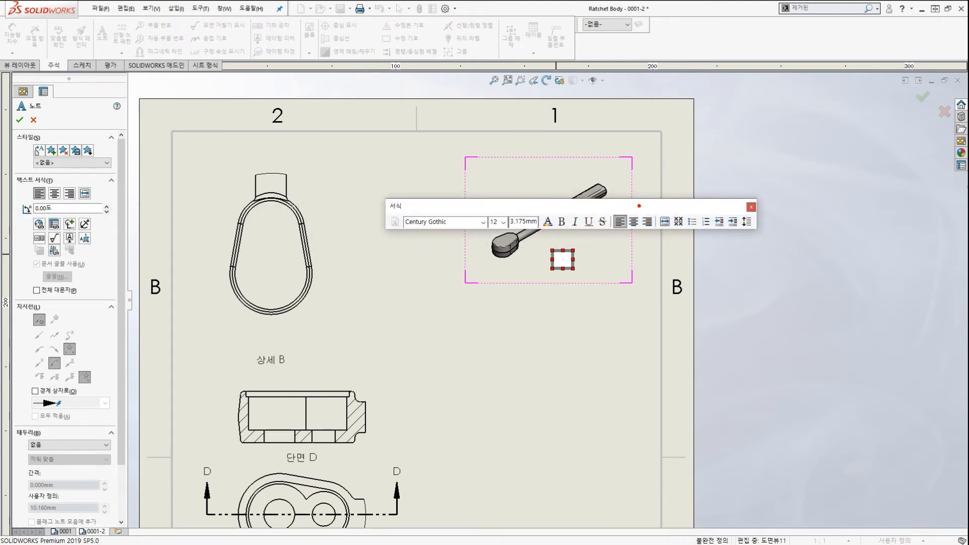
pyautogui.scroll(1, 476, 218)
pyautogui.moveTo(359, 177)
pyautogui.keyDown('ctrl'); pyautogui.mouseDown()
pyautogui.moveTo(484, 225)
pyautogui.moveTo(785, 283)
pyautogui.mouseUp(); pyautogui.keyUp('ctrl')
pyautogui.press('Escape')
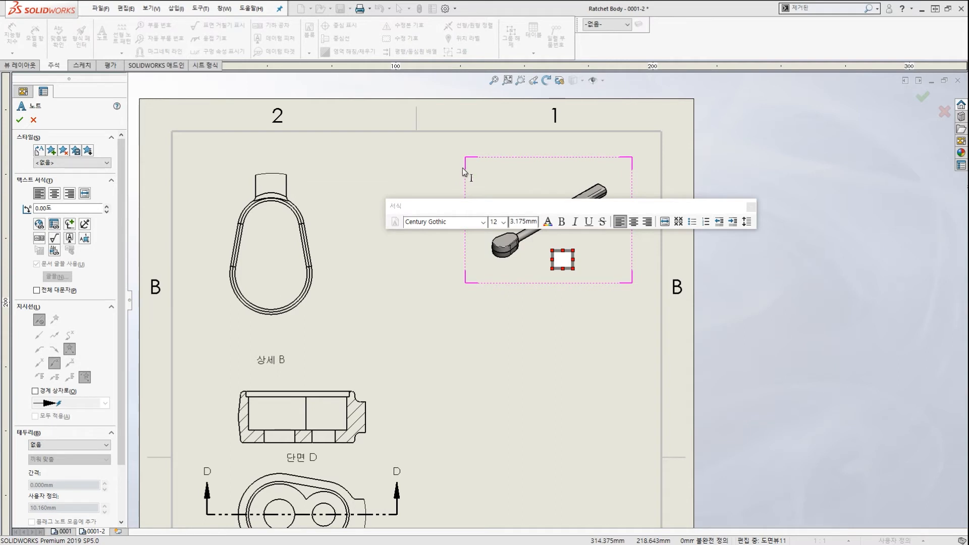
pyautogui.hotkey('ctrl', '2')
pyautogui.moveTo(699, 307)
pyautogui.mouseDown()
pyautogui.moveTo(385, 288)
pyautogui.moveTo(802, 161)
pyautogui.moveTo(647, 297)
pyautogui.mouseUp()
pyautogui.press('e')
pyautogui.moveTo(563, 273)
pyautogui.mouseDown()
pyautogui.moveTo(596, 241)
pyautogui.moveTo(595, 278)
pyautogui.mouseUp()
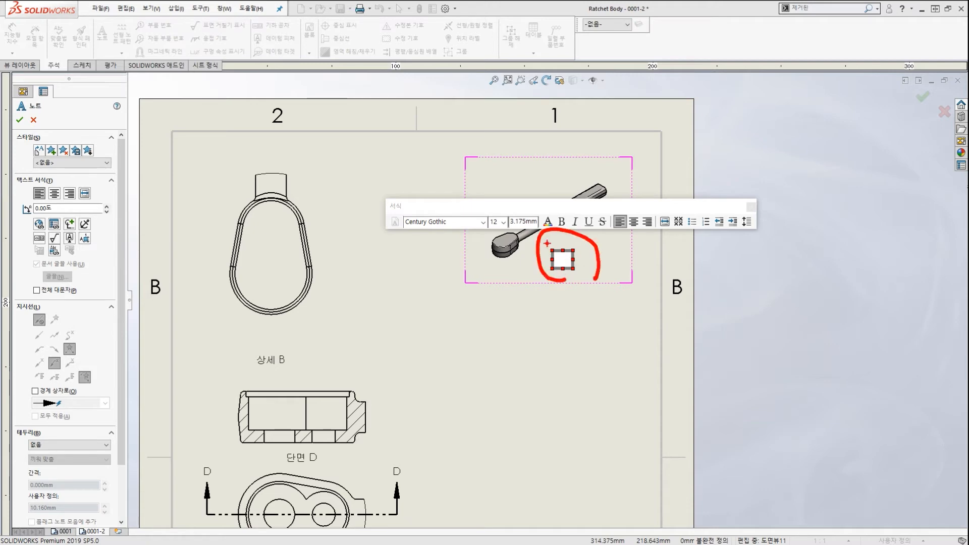
pyautogui.moveTo(544, 241)
pyautogui.mouseDown()
pyautogui.moveTo(399, 196)
pyautogui.moveTo(74, 197)
pyautogui.moveTo(54, 218)
pyautogui.moveTo(64, 233)
pyautogui.mouseUp()
pyautogui.moveTo(208, 132); pyautogui.dragTo(57, 204)
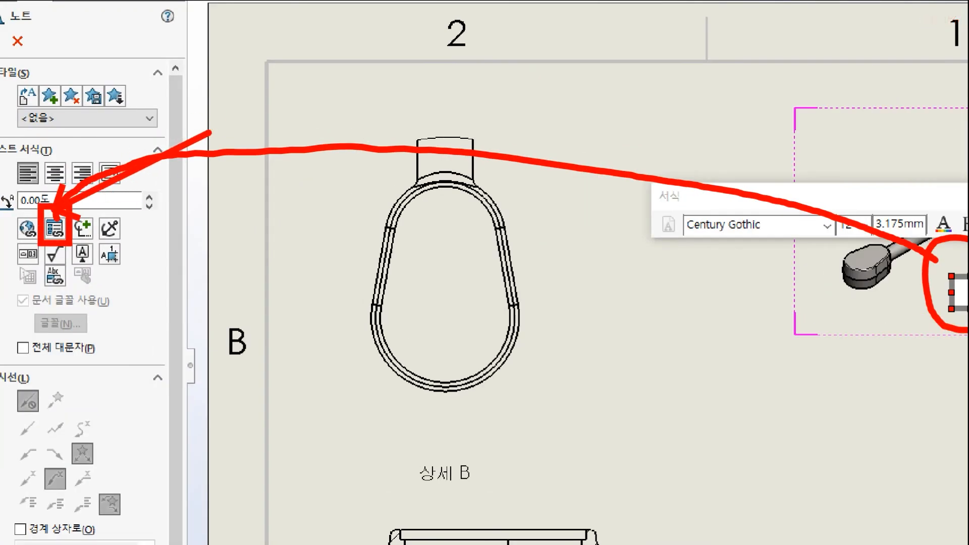
pyautogui.press('Escape')
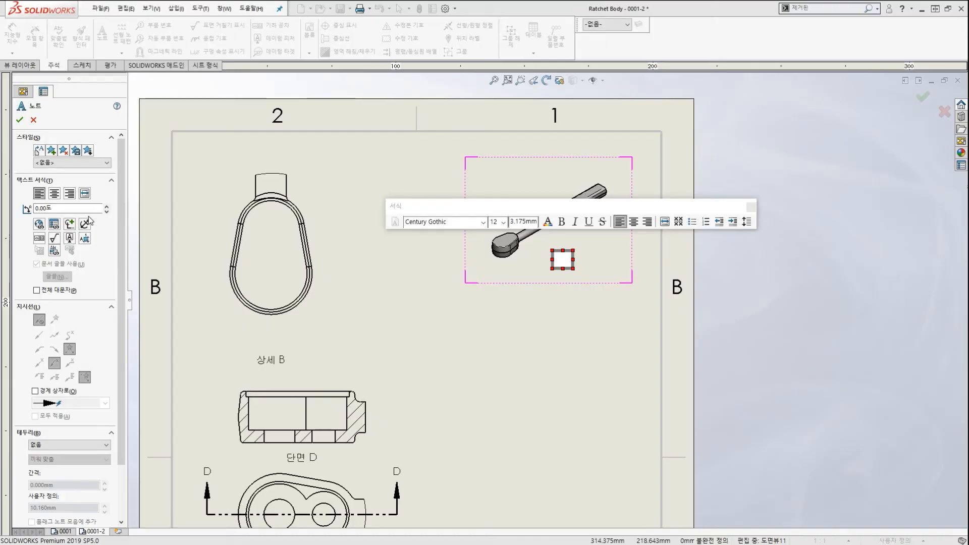
# Open Link to Property for the note and browse the 속성 이름 list.
pyautogui.click(54, 225)
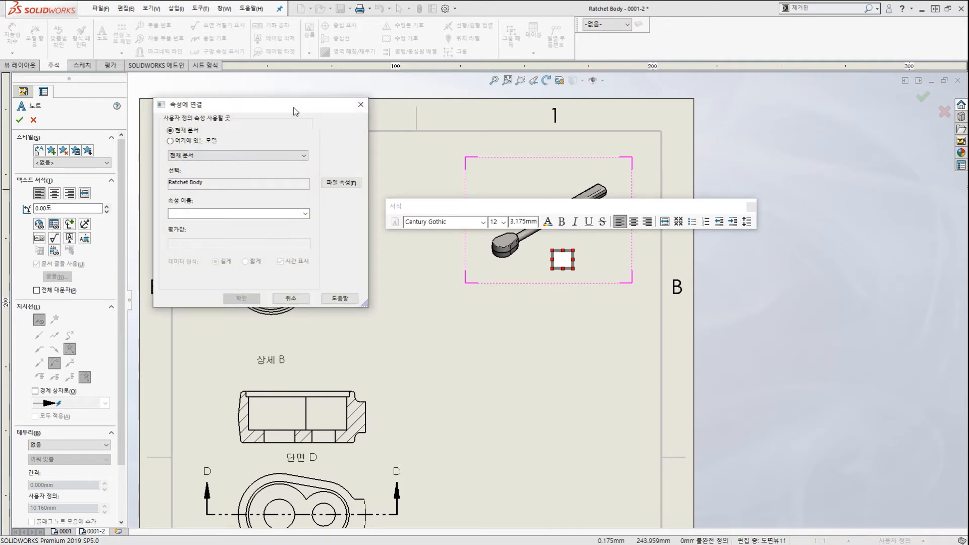
pyautogui.moveTo(295, 113); pyautogui.dragTo(313, 128)
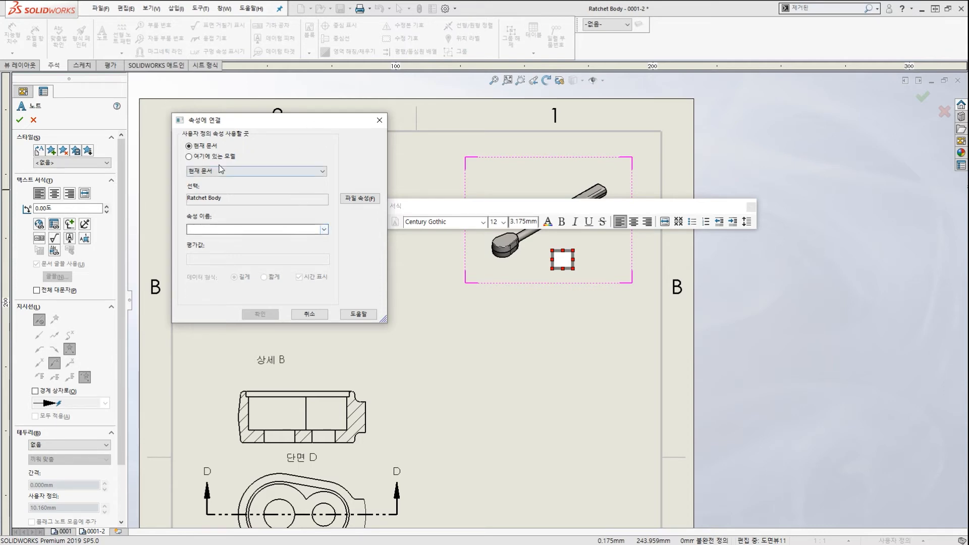
pyautogui.hotkey('ctrl', '2')
pyautogui.moveTo(199, 150)
pyautogui.mouseDown()
pyautogui.moveTo(217, 142)
pyautogui.moveTo(204, 162)
pyautogui.mouseUp()
pyautogui.moveTo(330, 233)
pyautogui.mouseDown()
pyautogui.moveTo(299, 234)
pyautogui.moveTo(337, 243)
pyautogui.mouseUp()
pyautogui.press('Escape')
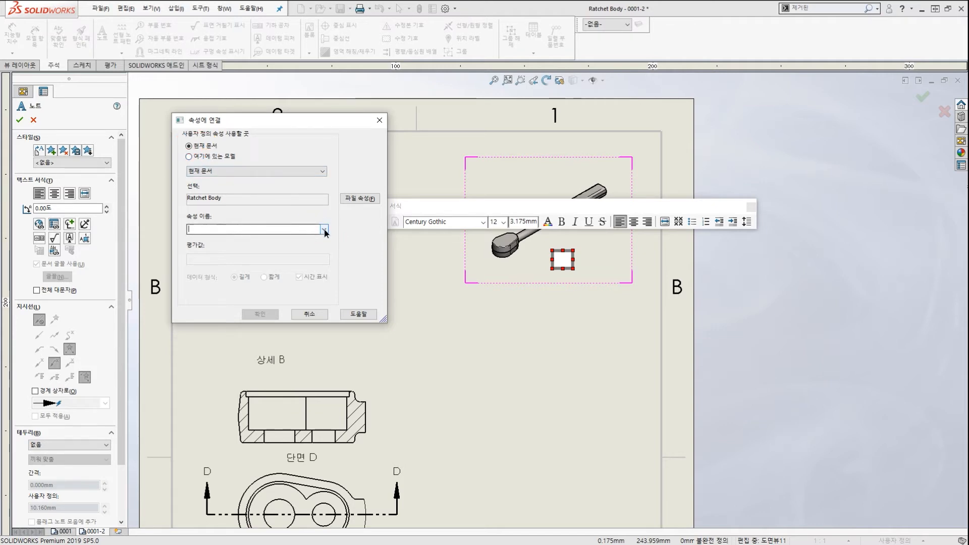
pyautogui.click(324, 229)
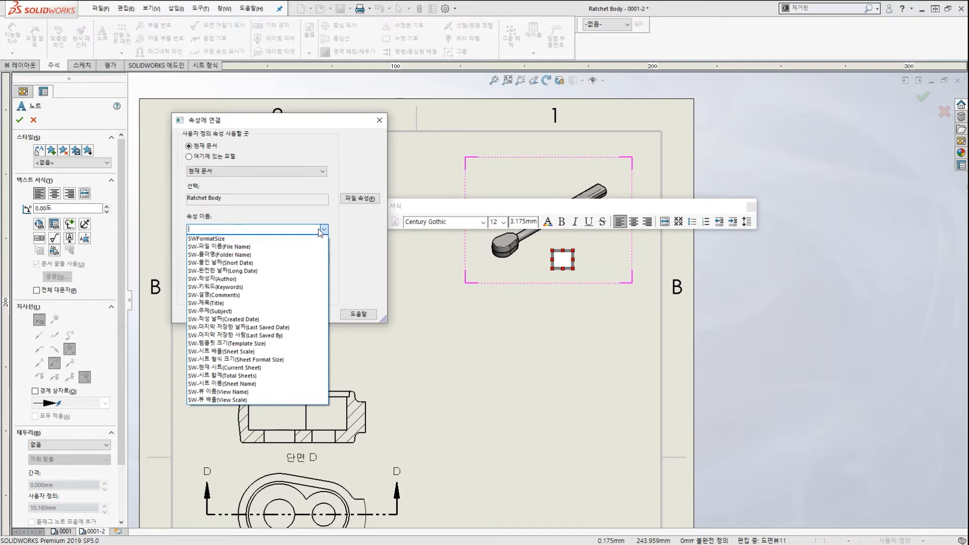
pyautogui.click(323, 229)
pyautogui.click(324, 230)
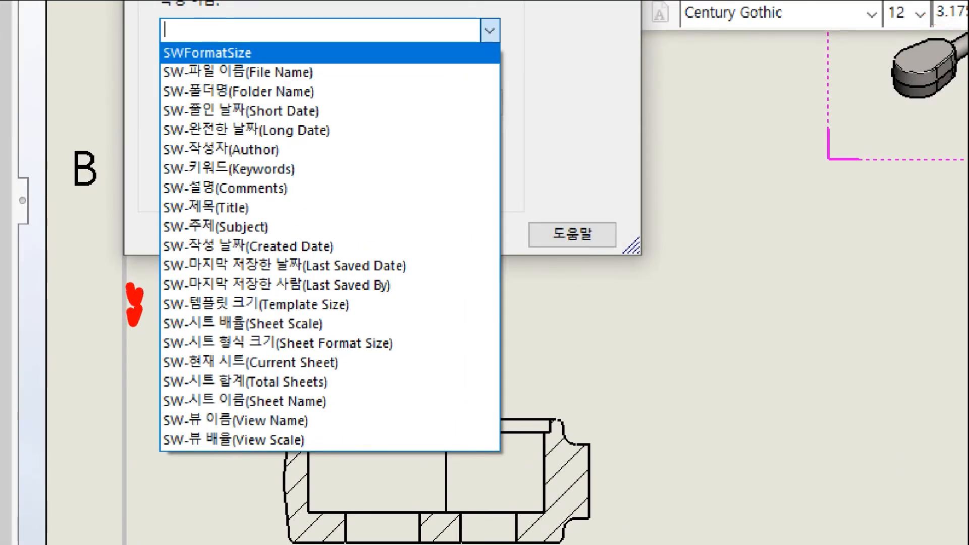
pyautogui.moveTo(132, 67); pyautogui.dragTo(157, 72)
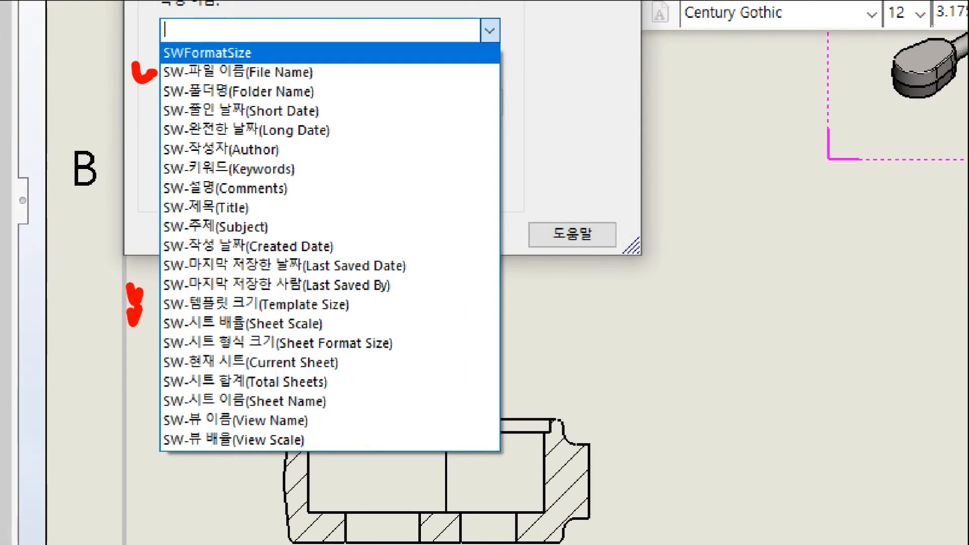
pyautogui.press('Escape')
# Cancel the property link and exit the note command without placing the note.
pyautogui.moveTo(314, 124)
pyautogui.mouseDown()
pyautogui.moveTo(345, 124)
pyautogui.moveTo(336, 118)
pyautogui.mouseUp()
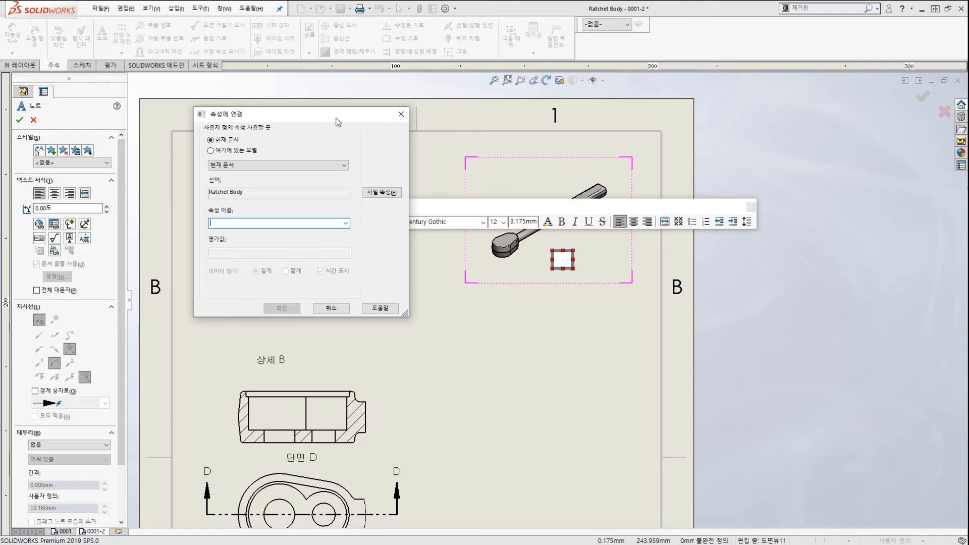
pyautogui.click(401, 114)
pyautogui.press('Escape')
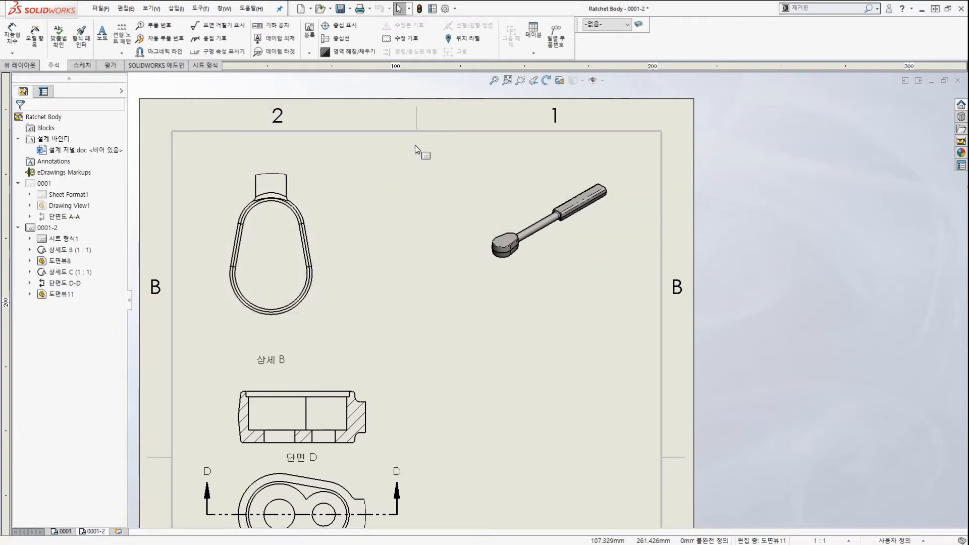
pyautogui.click(446, 12)
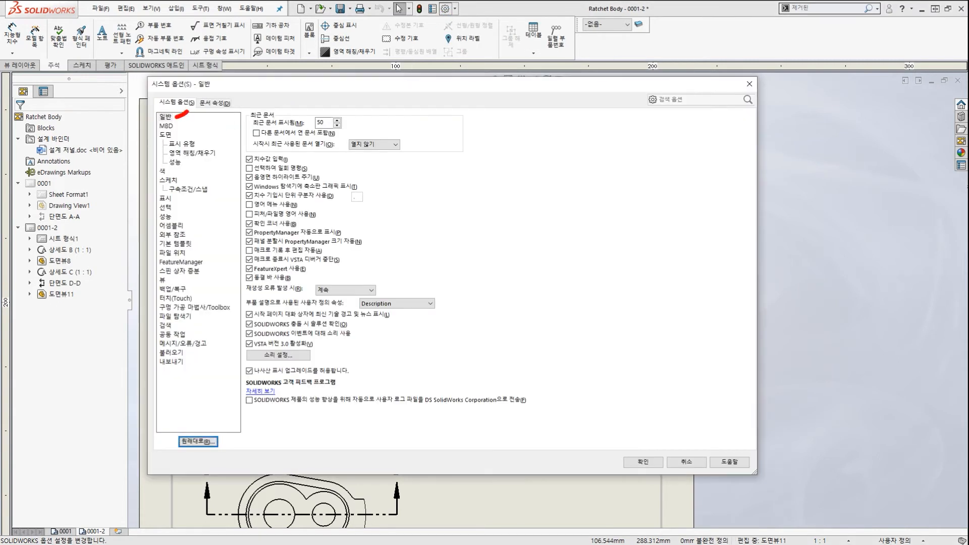
pyautogui.moveTo(188, 112)
pyautogui.mouseDown()
pyautogui.moveTo(210, 116)
pyautogui.moveTo(244, 96)
pyautogui.moveTo(245, 120)
pyautogui.mouseUp()
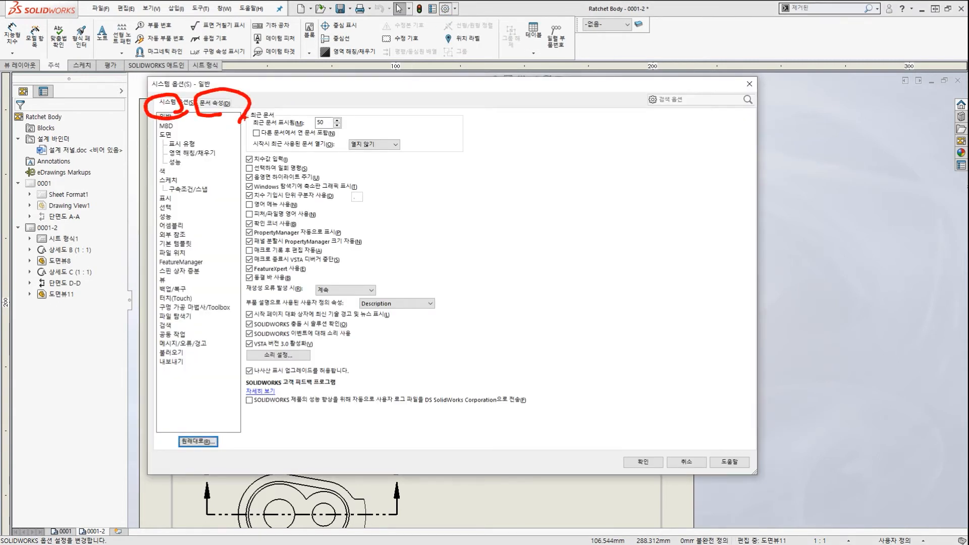
pyautogui.press('Escape')
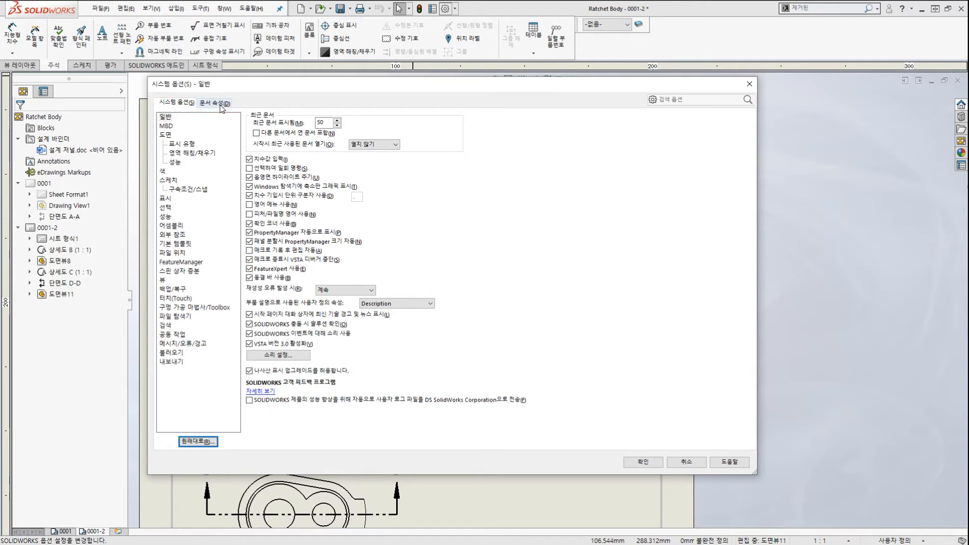
pyautogui.click(214, 103)
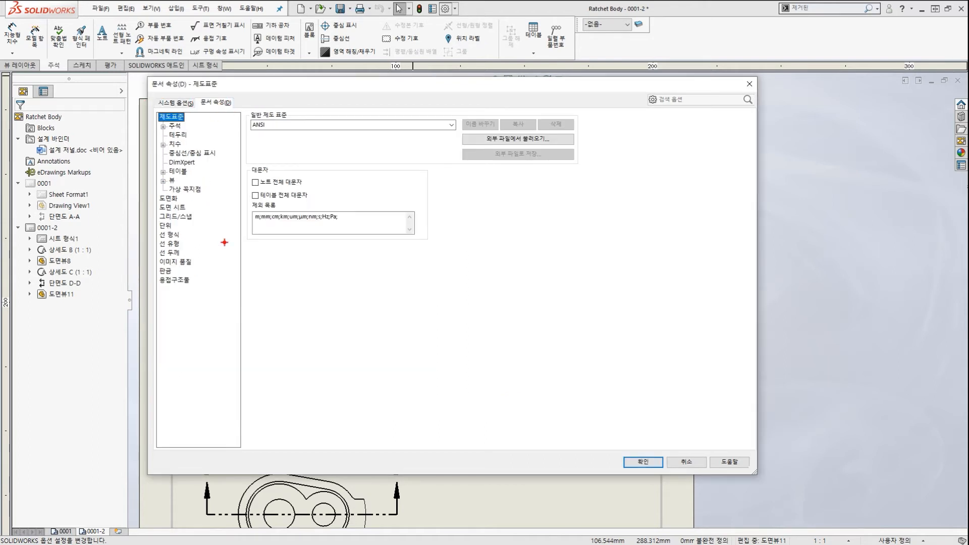
pyautogui.moveTo(211, 302)
pyautogui.mouseDown()
pyautogui.moveTo(132, 151)
pyautogui.moveTo(205, 249)
pyautogui.mouseUp()
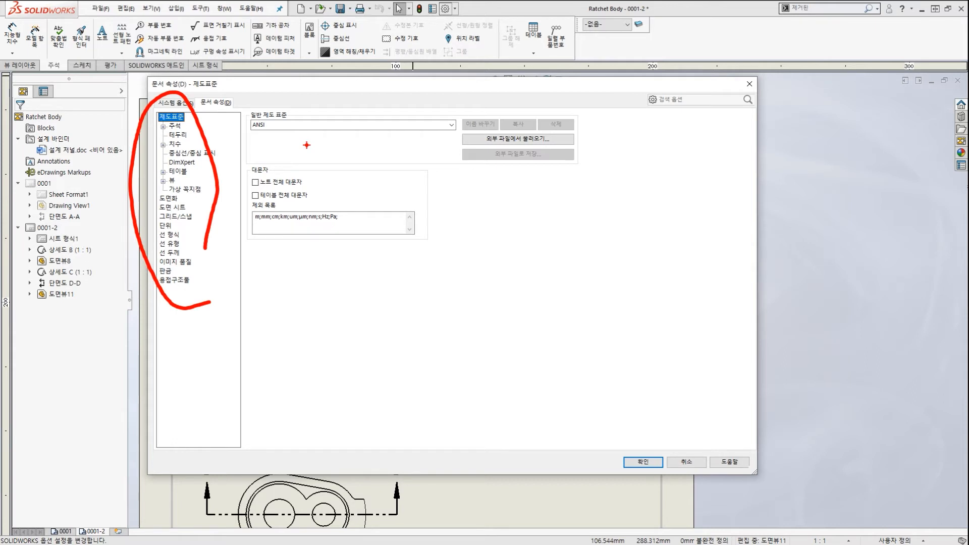
pyautogui.moveTo(217, 117); pyautogui.dragTo(232, 121)
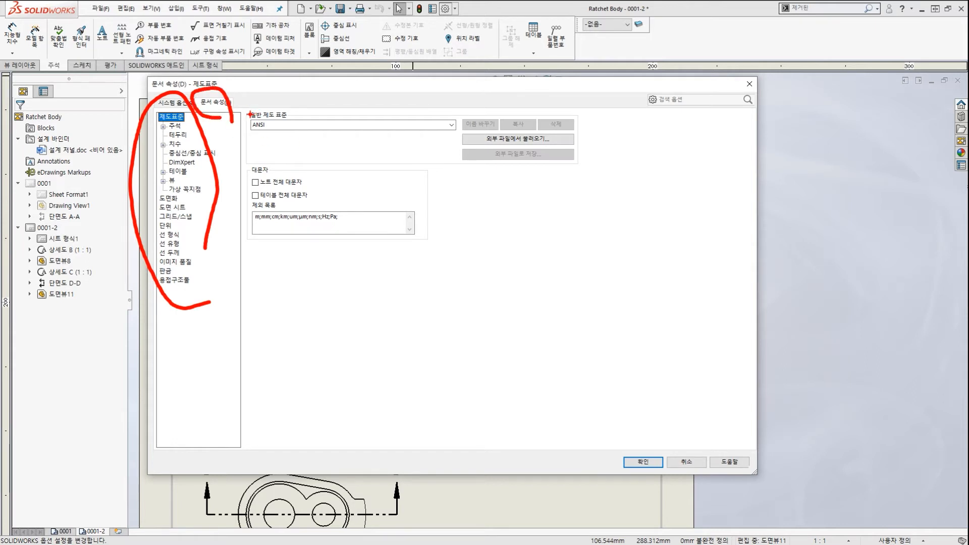
pyautogui.press('Escape')
pyautogui.click(750, 83)
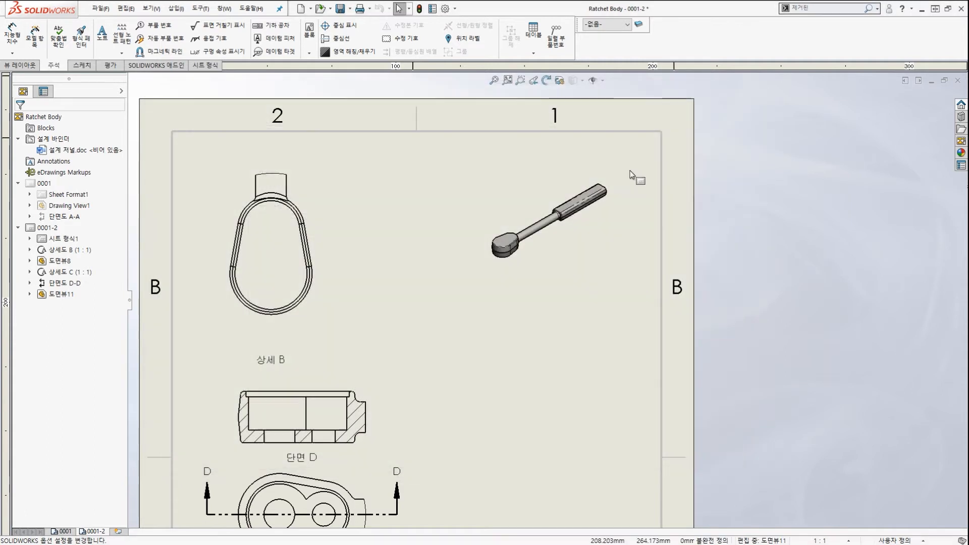
# Open the drawing's Summary Information properties on the 사용자 정의 tab.
pyautogui.click(101, 9)
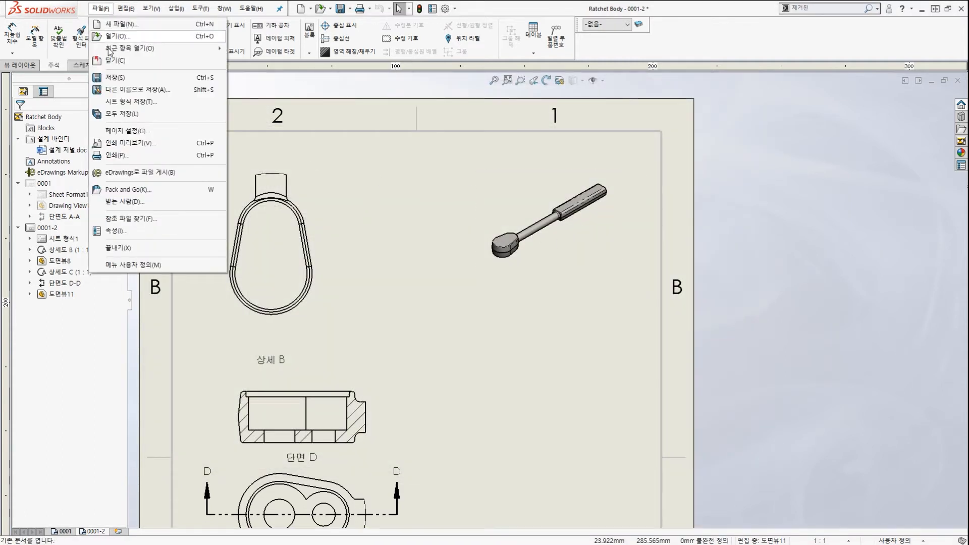
pyautogui.click(123, 231)
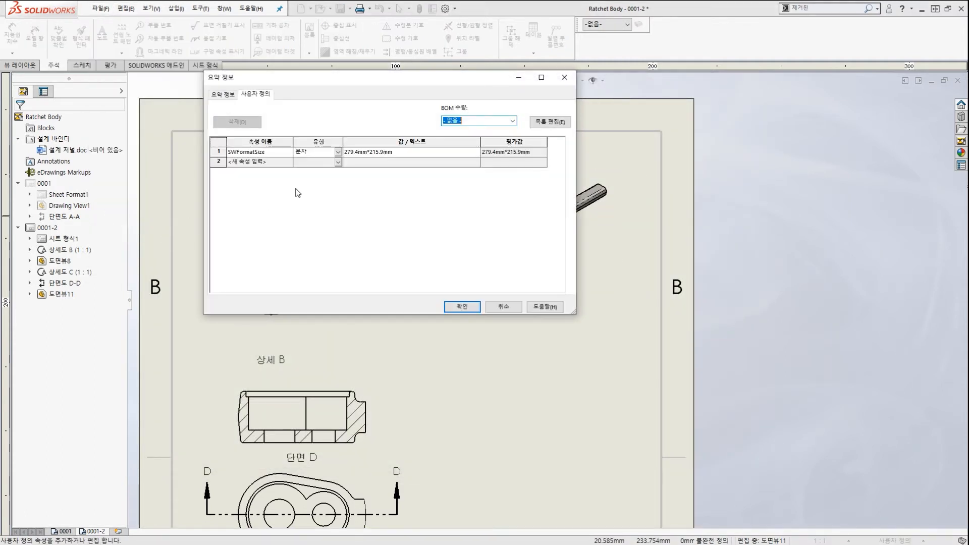
pyautogui.hotkey('ctrl', '2')
pyautogui.keyDown('ctrl'); pyautogui.moveTo(210, 139); pyautogui.dragTo(562, 160); pyautogui.keyUp('ctrl')
pyautogui.keyDown('ctrl'); pyautogui.keyDown('shift'); pyautogui.moveTo(686, 107); pyautogui.dragTo(567, 138); pyautogui.keyUp('shift'); pyautogui.keyUp('ctrl')
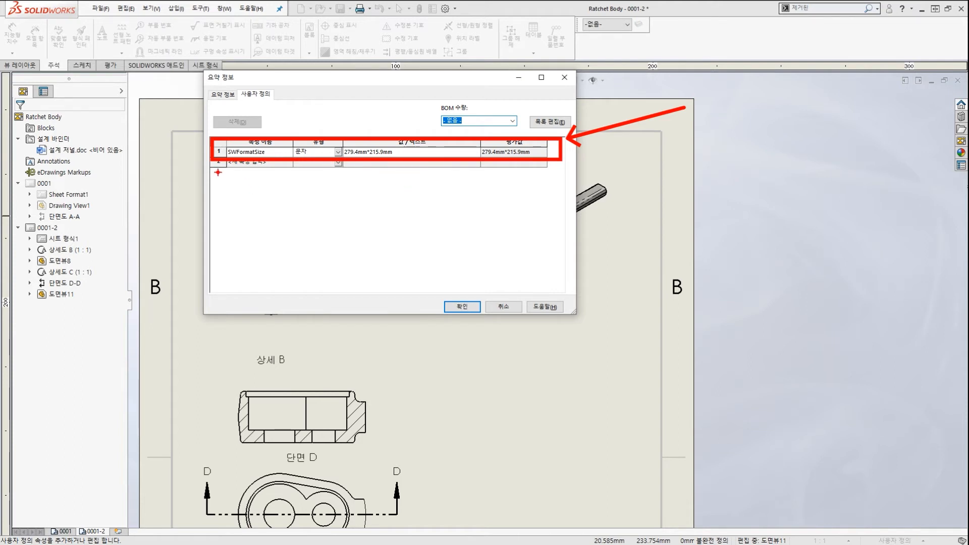
# Review the drawing's custom properties, which list only SWFormatSize at 279.4mm*215.9mm.
pyautogui.keyDown('ctrl'); pyautogui.moveTo(217, 172); pyautogui.dragTo(515, 257); pyautogui.keyUp('ctrl')
pyautogui.keyDown('ctrl'); pyautogui.keyDown('shift'); pyautogui.moveTo(315, 294); pyautogui.dragTo(301, 273); pyautogui.keyUp('shift'); pyautogui.keyUp('ctrl')
pyautogui.keyDown('ctrl'); pyautogui.keyDown('shift'); pyautogui.moveTo(367, 245); pyautogui.dragTo(345, 221); pyautogui.keyUp('shift'); pyautogui.keyUp('ctrl')
pyautogui.moveTo(391, 217)
pyautogui.keyDown('ctrl'); pyautogui.keyDown('shift'); pyautogui.mouseDown()
pyautogui.moveTo(375, 202)
pyautogui.moveTo(397, 175)
pyautogui.mouseUp(); pyautogui.keyUp('shift'); pyautogui.keyUp('ctrl')
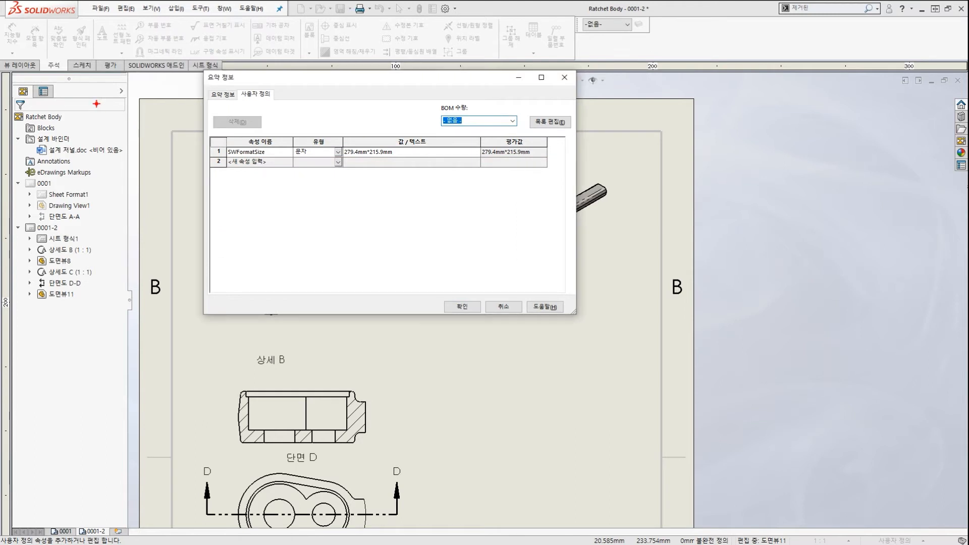
pyautogui.moveTo(104, 102)
pyautogui.mouseDown()
pyautogui.moveTo(109, 154)
pyautogui.moveTo(103, 119)
pyautogui.mouseUp()
pyautogui.moveTo(159, 175); pyautogui.dragTo(145, 153)
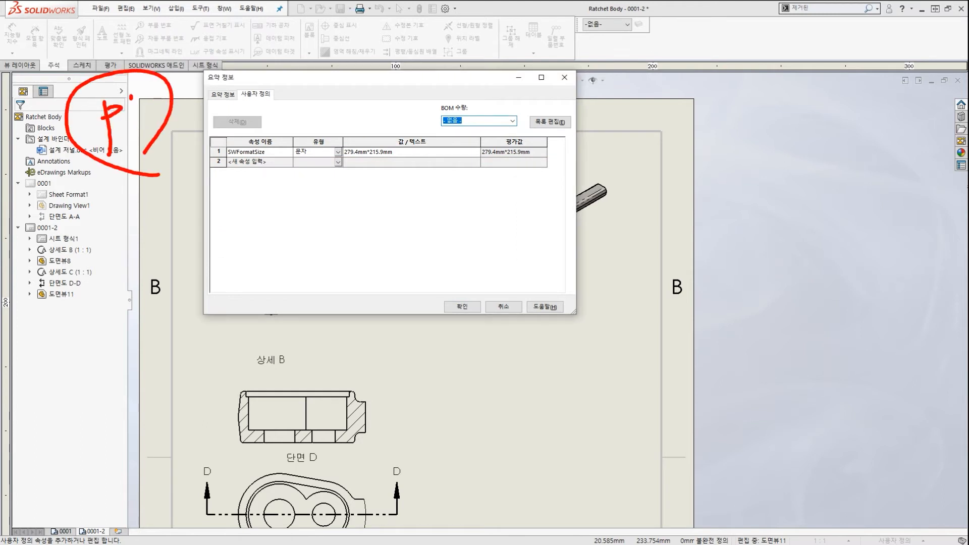
pyautogui.moveTo(130, 97); pyautogui.dragTo(377, 99)
pyautogui.moveTo(417, 175)
pyautogui.mouseDown()
pyautogui.moveTo(318, 169)
pyautogui.moveTo(430, 179)
pyautogui.mouseUp()
pyautogui.moveTo(357, 104)
pyautogui.mouseDown()
pyautogui.moveTo(379, 111)
pyautogui.moveTo(352, 145)
pyautogui.mouseUp()
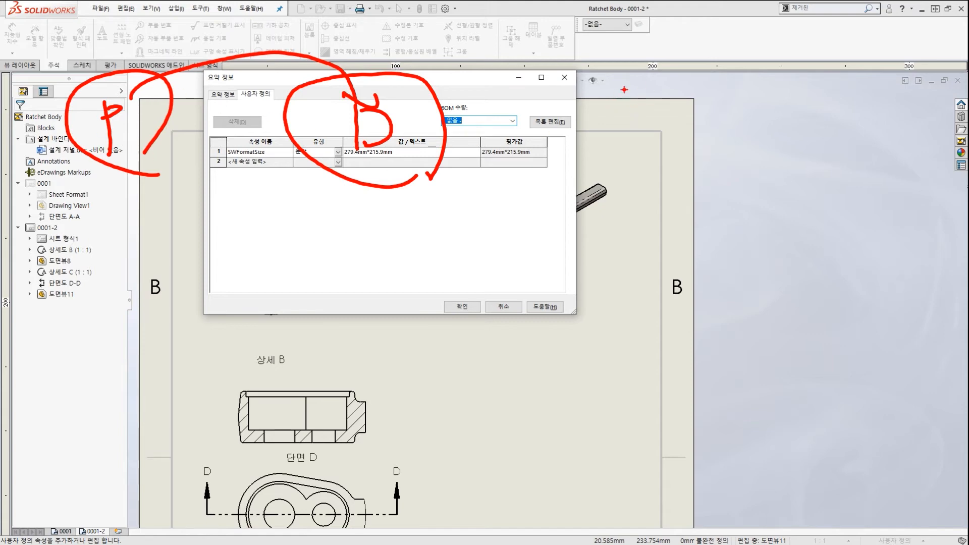
# Look over the SWFormatSize entry in the drawing's Summary Information dialog.
pyautogui.moveTo(649, 75)
pyautogui.mouseDown()
pyautogui.moveTo(701, 133)
pyautogui.moveTo(653, 135)
pyautogui.moveTo(662, 130)
pyautogui.mouseUp()
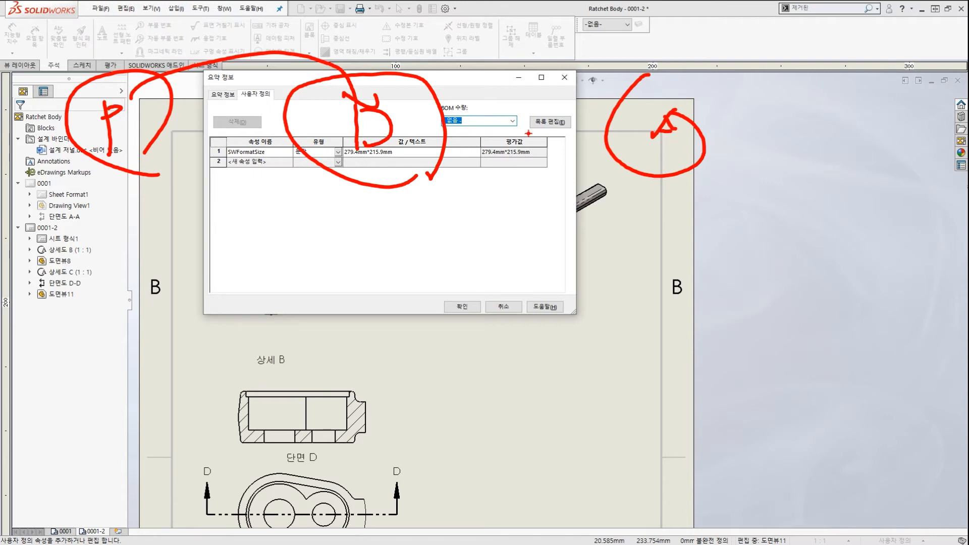
pyautogui.moveTo(423, 83); pyautogui.dragTo(622, 105)
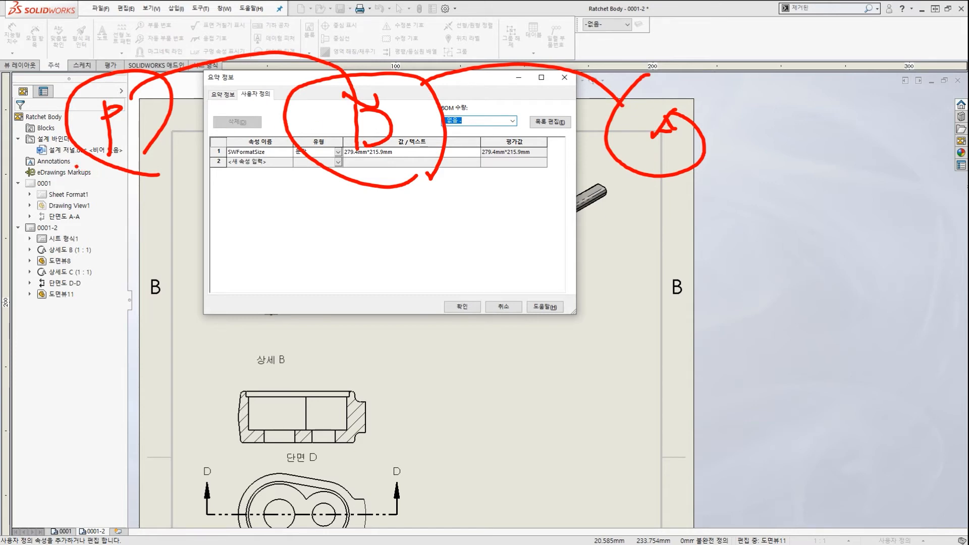
pyautogui.moveTo(77, 165); pyautogui.dragTo(151, 163)
pyautogui.moveTo(85, 185)
pyautogui.mouseDown()
pyautogui.moveTo(129, 281)
pyautogui.moveTo(80, 183)
pyautogui.mouseUp()
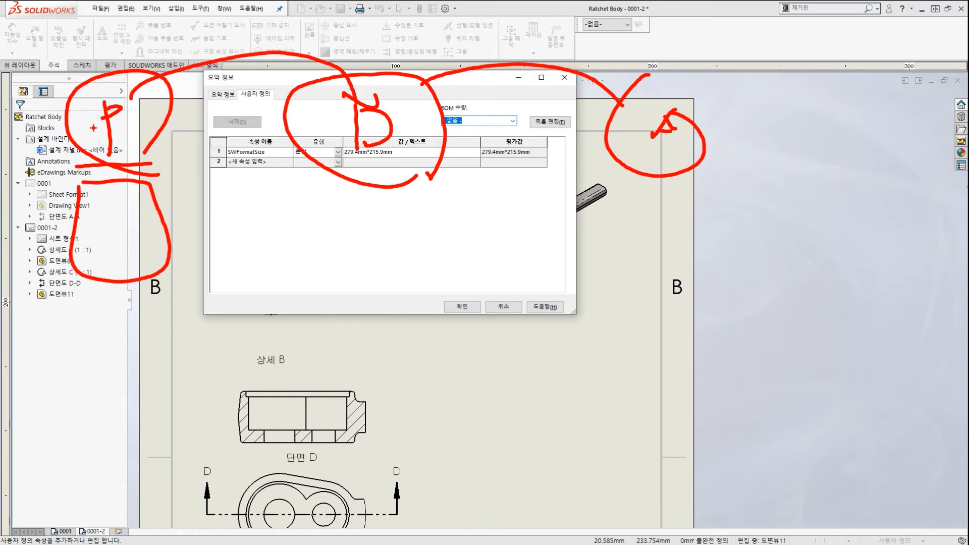
pyautogui.moveTo(96, 119)
pyautogui.mouseDown()
pyautogui.moveTo(277, 51)
pyautogui.moveTo(350, 87)
pyautogui.moveTo(392, 92)
pyautogui.mouseUp()
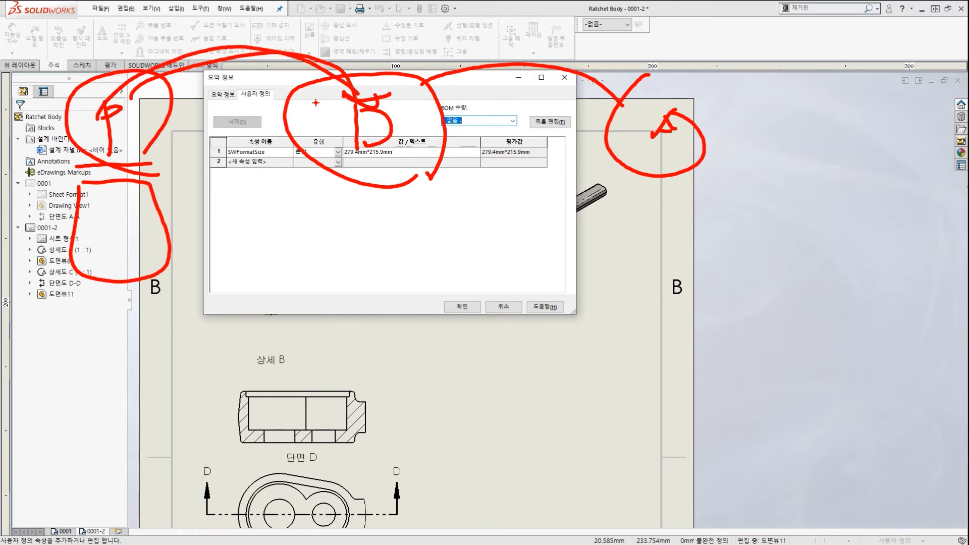
pyautogui.moveTo(134, 286)
pyautogui.mouseDown()
pyautogui.moveTo(178, 64)
pyautogui.moveTo(133, 318)
pyautogui.mouseUp()
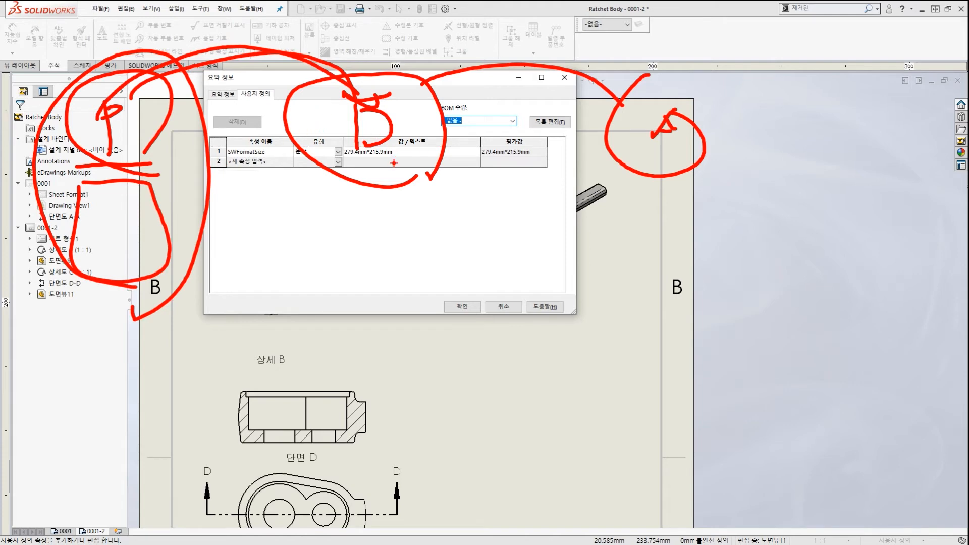
pyautogui.moveTo(328, 177); pyautogui.dragTo(454, 171)
pyautogui.moveTo(98, 108)
pyautogui.mouseDown()
pyautogui.moveTo(124, 92)
pyautogui.moveTo(389, 138)
pyautogui.mouseUp()
pyautogui.moveTo(363, 201); pyautogui.dragTo(387, 200)
pyautogui.moveTo(354, 104); pyautogui.dragTo(385, 121)
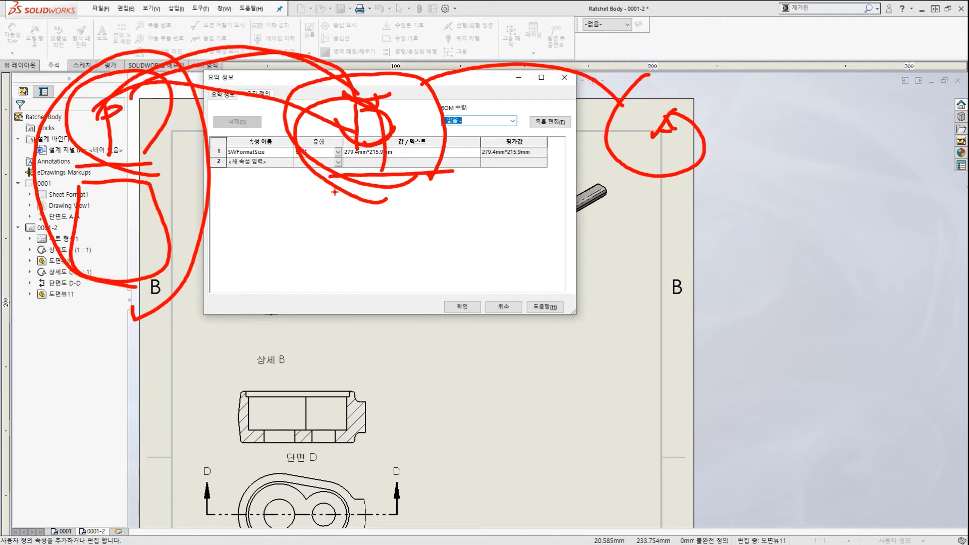
pyautogui.moveTo(353, 190)
pyautogui.mouseDown()
pyautogui.moveTo(367, 250)
pyautogui.moveTo(419, 265)
pyautogui.moveTo(427, 244)
pyautogui.mouseUp()
# Close Summary Information without changes and zoom to show all of sheet 0001-2.
pyautogui.moveTo(359, 220); pyautogui.dragTo(403, 217)
pyautogui.moveTo(395, 212); pyautogui.dragTo(394, 249)
pyautogui.moveTo(322, 271); pyautogui.dragTo(427, 267)
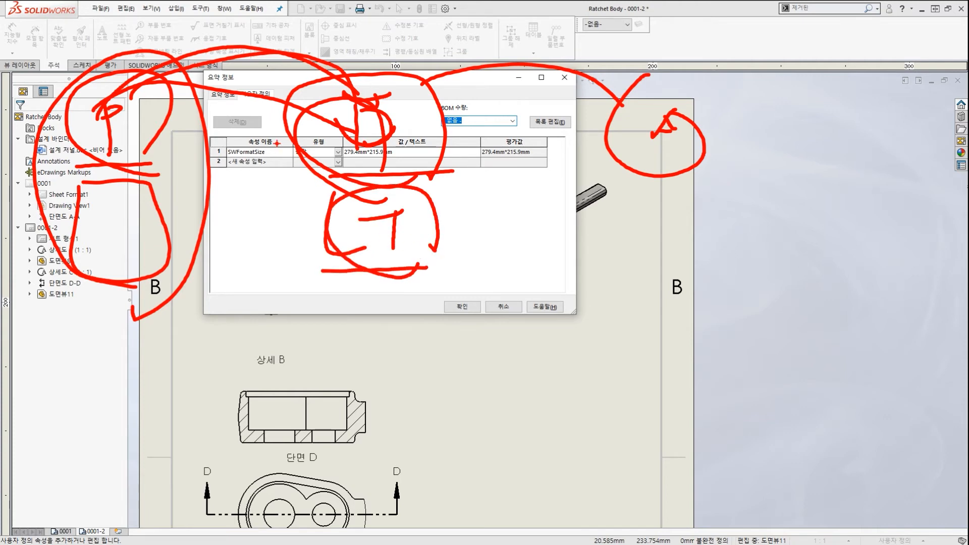
pyautogui.moveTo(100, 7)
pyautogui.mouseDown()
pyautogui.moveTo(81, 15)
pyautogui.moveTo(104, 20)
pyautogui.mouseUp()
pyautogui.moveTo(171, 89); pyautogui.dragTo(207, 116)
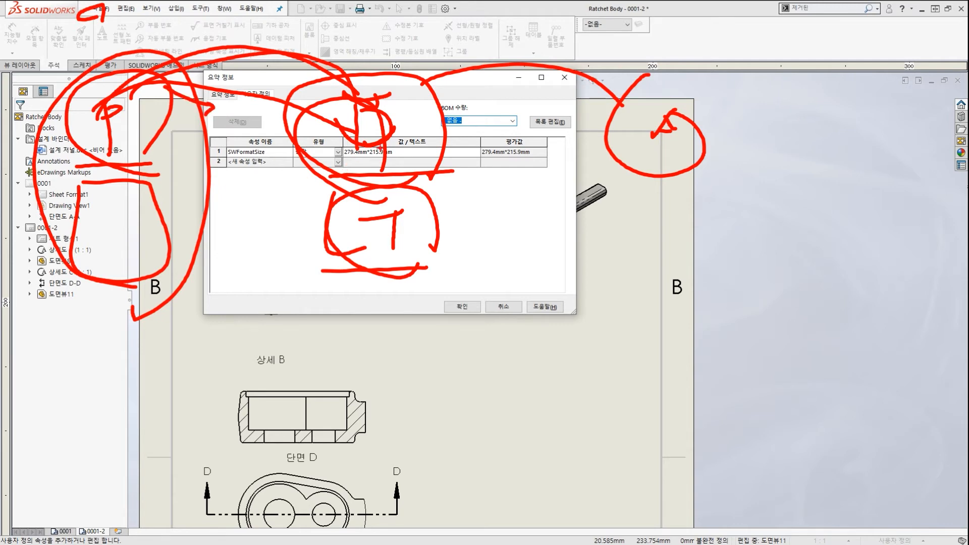
pyautogui.moveTo(404, 169)
pyautogui.mouseDown()
pyautogui.moveTo(419, 77)
pyautogui.moveTo(417, 156)
pyautogui.mouseUp()
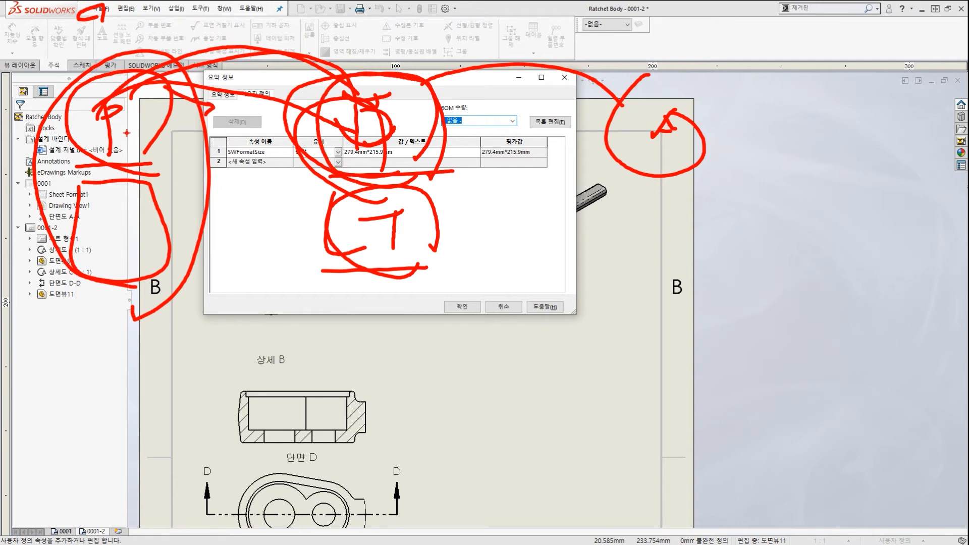
pyautogui.moveTo(128, 150)
pyautogui.mouseDown()
pyautogui.moveTo(84, 124)
pyautogui.moveTo(127, 84)
pyautogui.moveTo(298, 90)
pyautogui.moveTo(342, 116)
pyautogui.mouseUp()
pyautogui.moveTo(384, 221)
pyautogui.mouseDown()
pyautogui.moveTo(360, 230)
pyautogui.moveTo(353, 291)
pyautogui.moveTo(384, 298)
pyautogui.mouseUp()
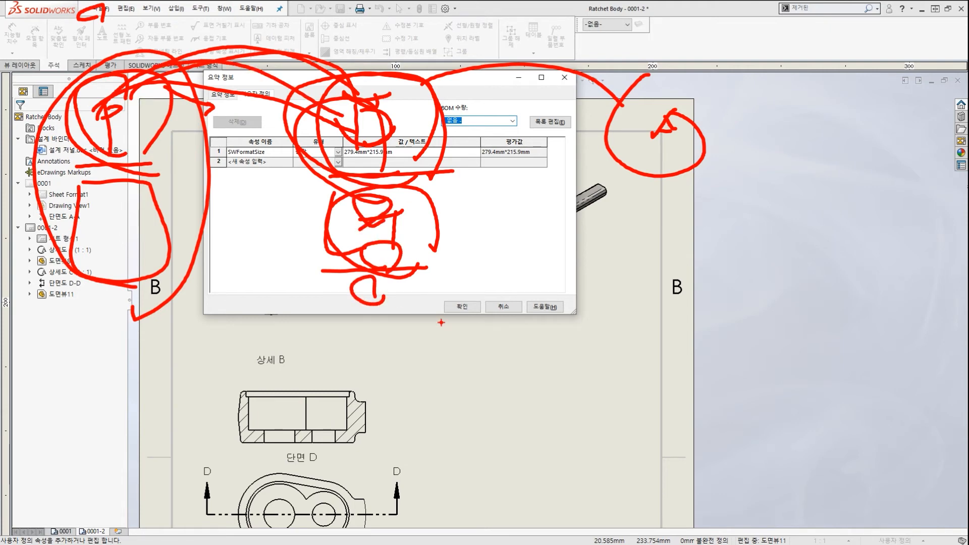
pyautogui.press('Escape')
pyautogui.press('Escape')
pyautogui.scroll(5, 506, 333)
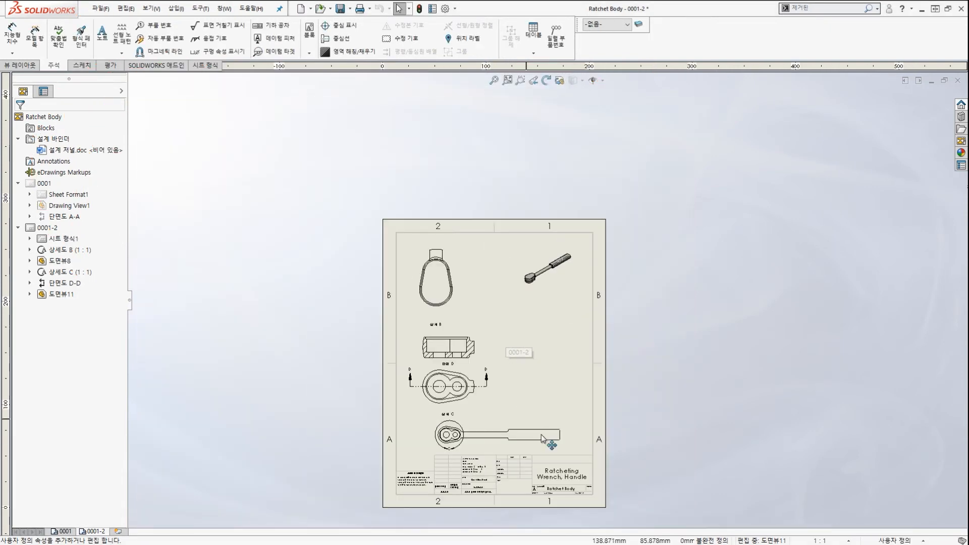
pyautogui.scroll(-8, 543, 439)
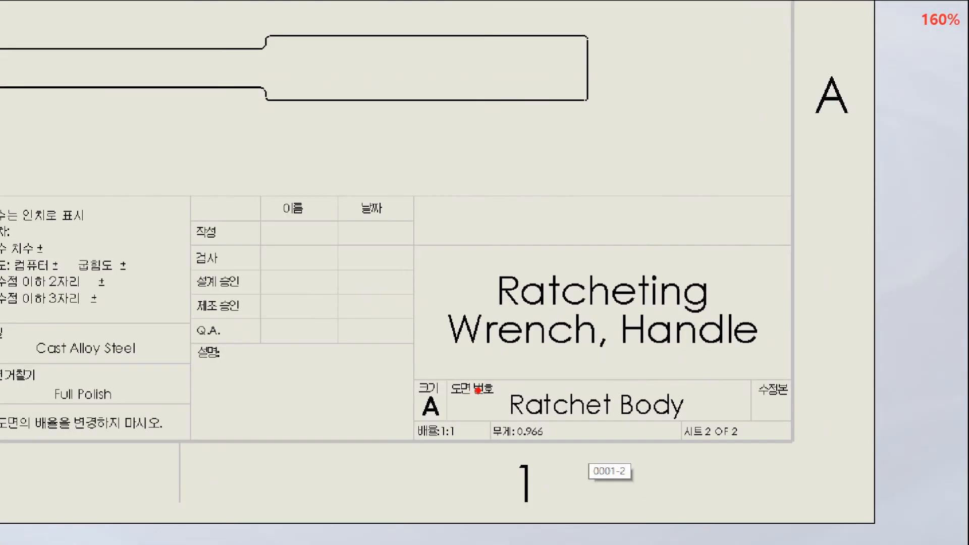
pyautogui.moveTo(595, 406)
pyautogui.mouseDown()
pyautogui.moveTo(545, 399)
pyautogui.moveTo(561, 386)
pyautogui.moveTo(562, 319)
pyautogui.mouseUp()
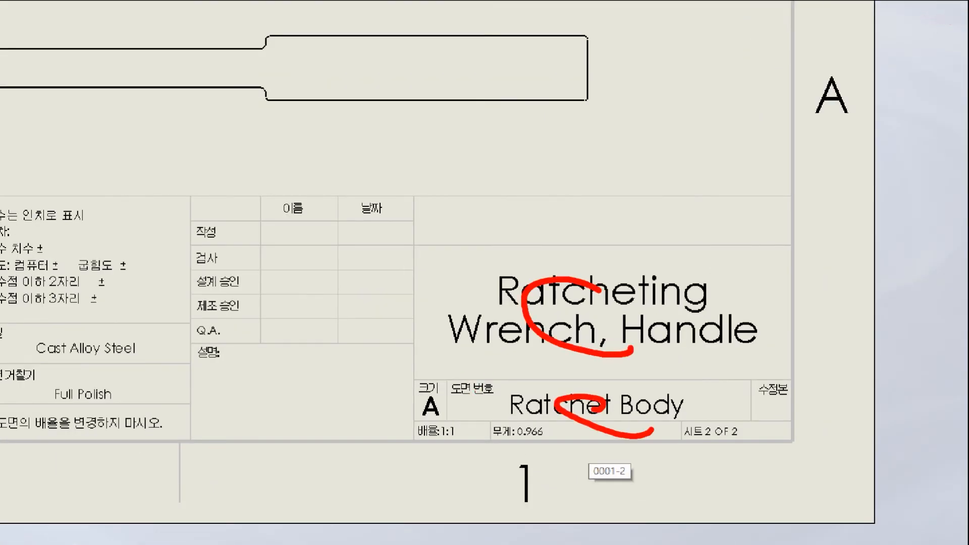
pyautogui.moveTo(601, 291); pyautogui.dragTo(591, 309)
pyautogui.moveTo(244, 136)
pyautogui.mouseDown()
pyautogui.moveTo(518, 235)
pyautogui.moveTo(544, 218)
pyautogui.mouseUp()
pyautogui.moveTo(419, 320)
pyautogui.mouseDown()
pyautogui.moveTo(493, 329)
pyautogui.moveTo(533, 379)
pyautogui.mouseUp()
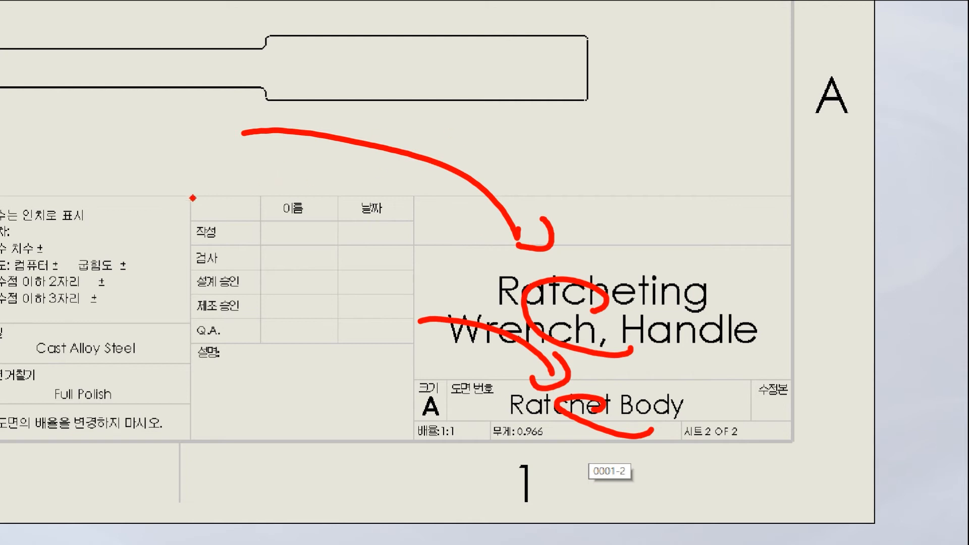
pyautogui.moveTo(106, 159)
pyautogui.mouseDown()
pyautogui.moveTo(101, 197)
pyautogui.moveTo(560, 148)
pyautogui.moveTo(526, 163)
pyautogui.mouseUp()
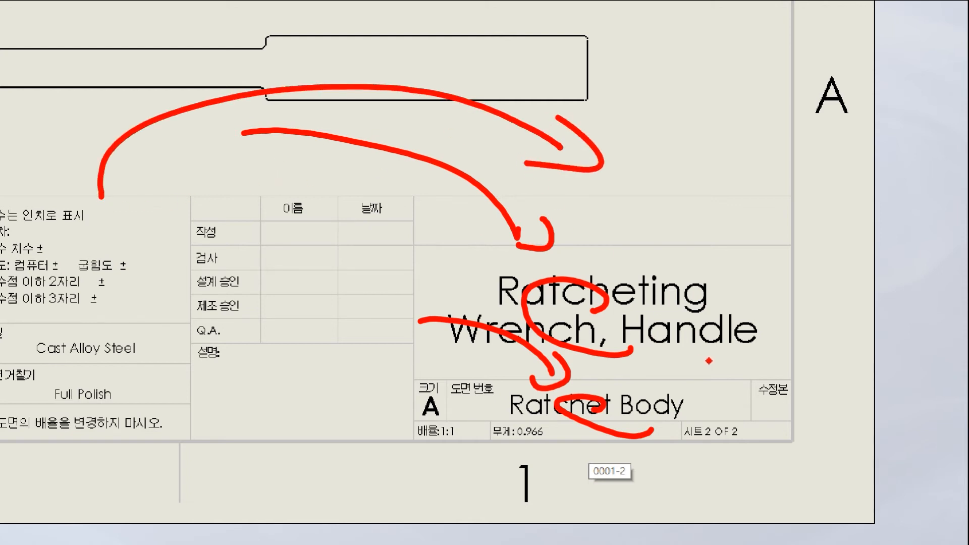
pyautogui.moveTo(662, 357)
pyautogui.mouseDown()
pyautogui.moveTo(535, 288)
pyautogui.moveTo(648, 349)
pyautogui.mouseUp()
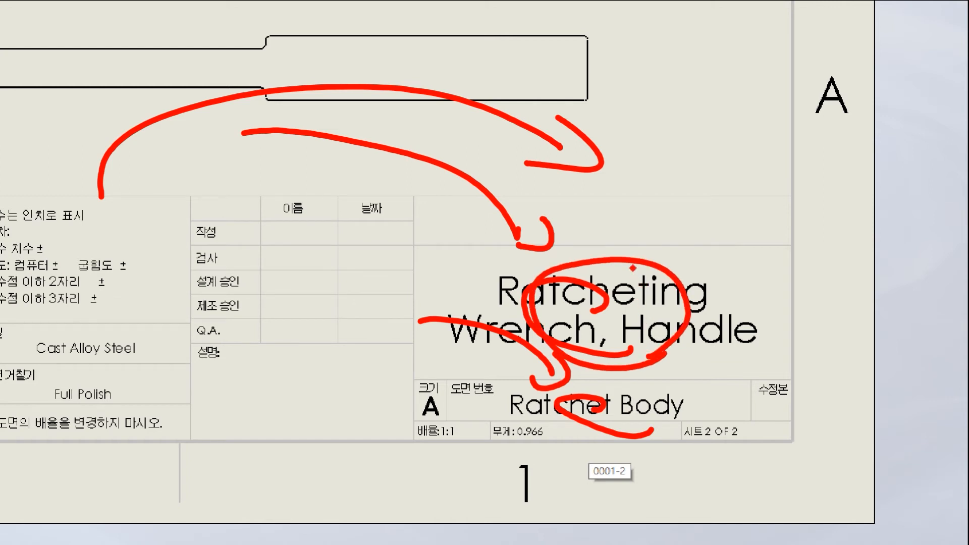
pyautogui.moveTo(366, 184); pyautogui.dragTo(534, 244)
pyautogui.moveTo(544, 220); pyautogui.dragTo(522, 266)
pyautogui.moveTo(482, 339); pyautogui.dragTo(532, 383)
pyautogui.moveTo(588, 378)
pyautogui.mouseDown()
pyautogui.moveTo(598, 393)
pyautogui.moveTo(577, 423)
pyautogui.moveTo(379, 311)
pyautogui.moveTo(657, 391)
pyautogui.mouseUp()
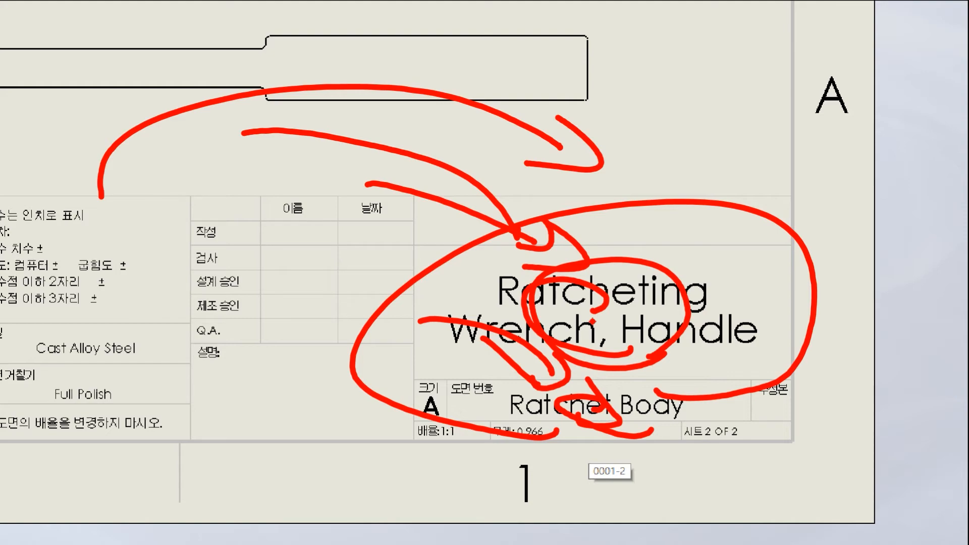
# Start a note and place it just below the isometric view.
pyautogui.press('Escape')
pyautogui.scroll(7, 538, 258)
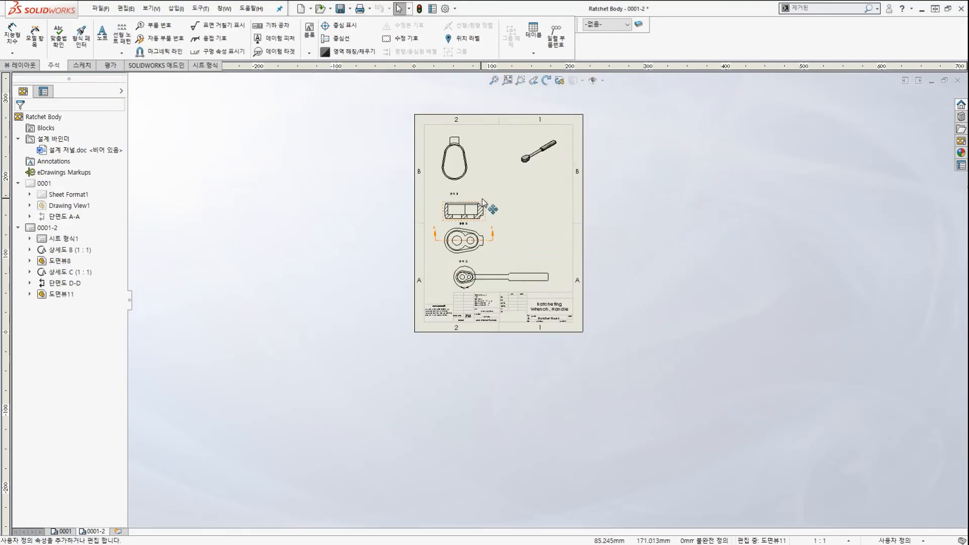
pyautogui.scroll(-4, 449, 165)
pyautogui.scroll(-2, 631, 178)
pyautogui.scroll(4, 627, 178)
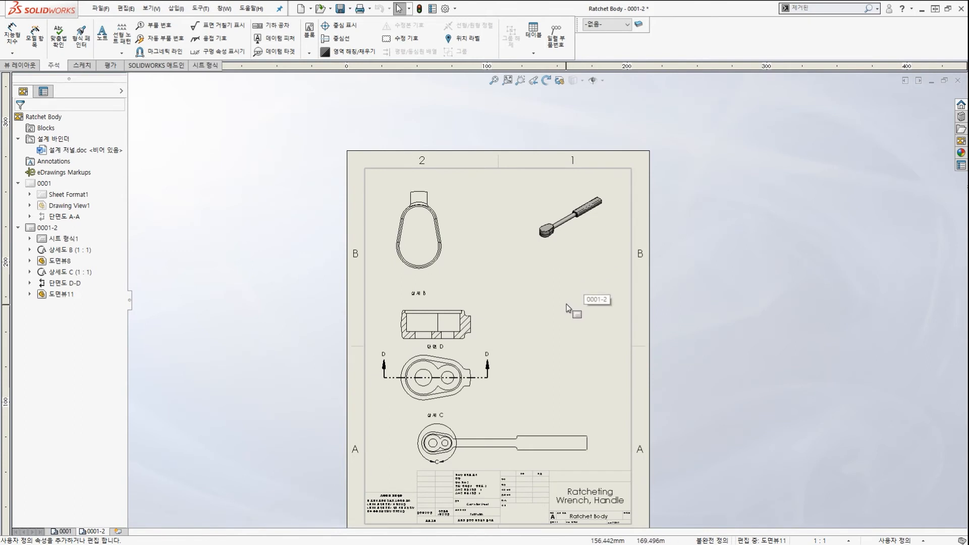
pyautogui.scroll(-2, 567, 300)
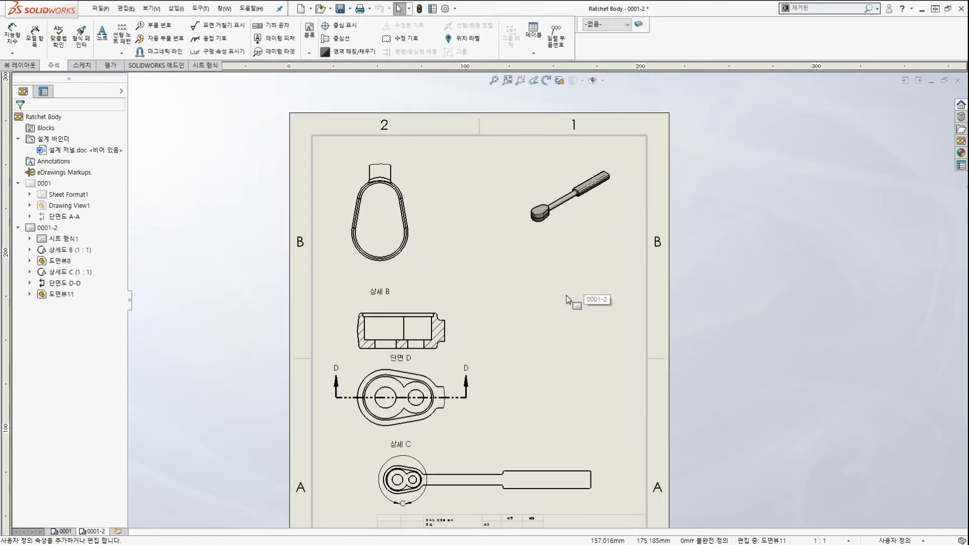
pyautogui.click(103, 42)
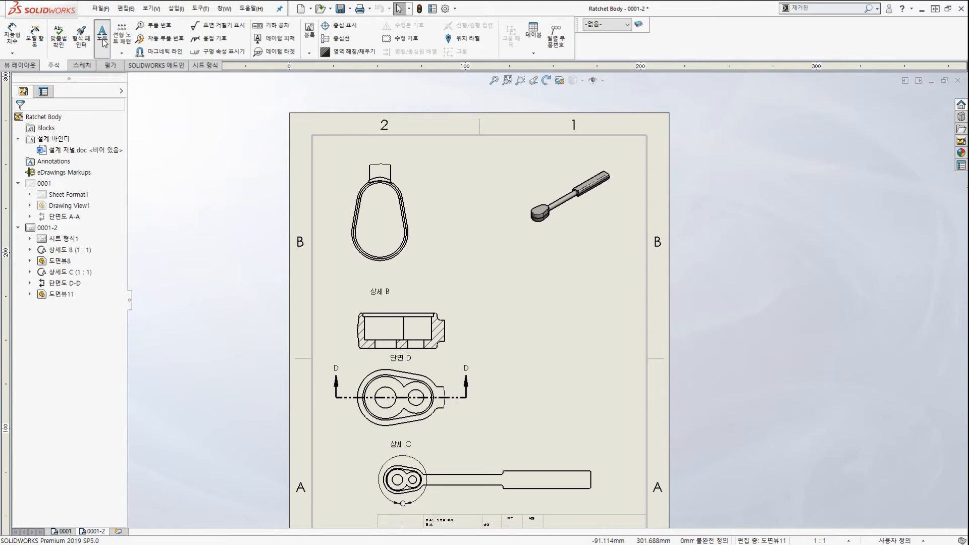
pyautogui.click(565, 222)
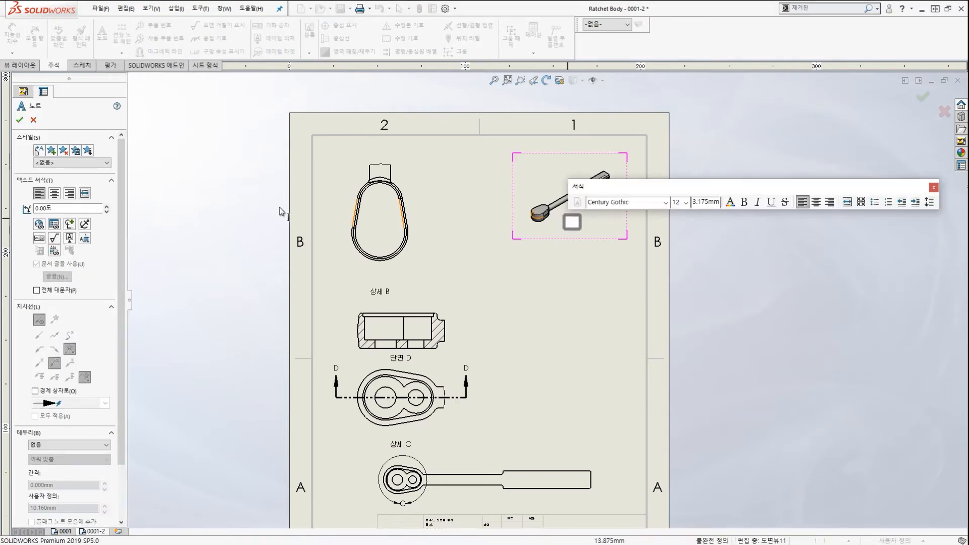
# Link the note text to the 설계자 property of the model found in the view.
pyautogui.click(55, 225)
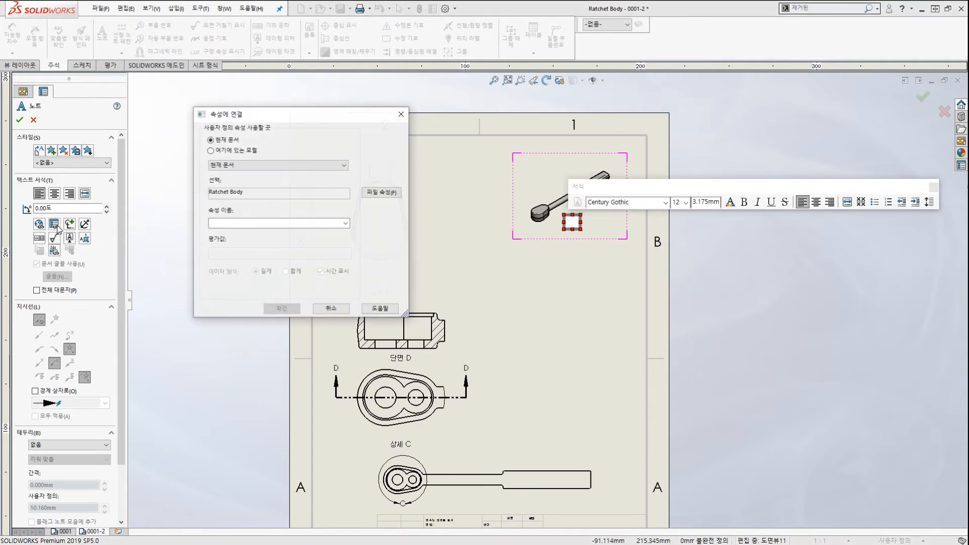
pyautogui.click(346, 223)
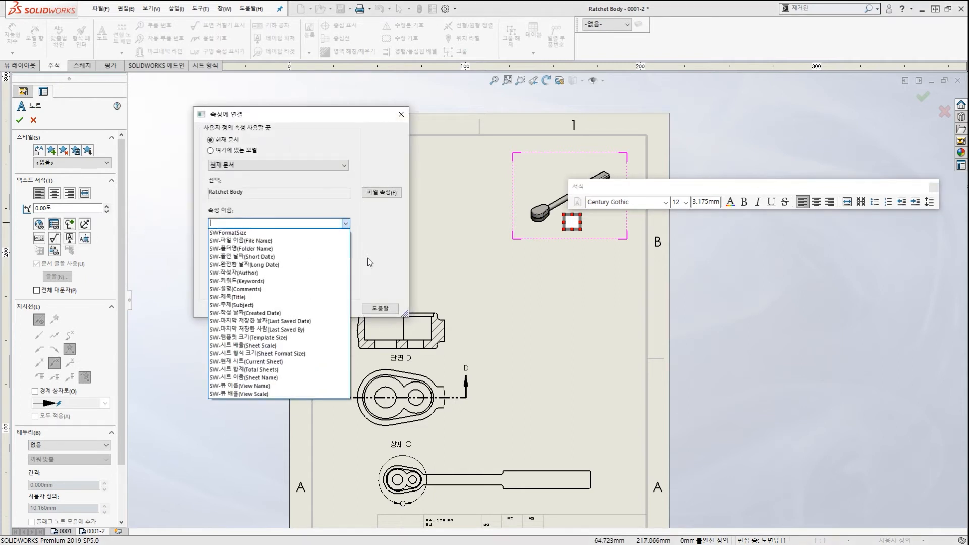
pyautogui.click(386, 228)
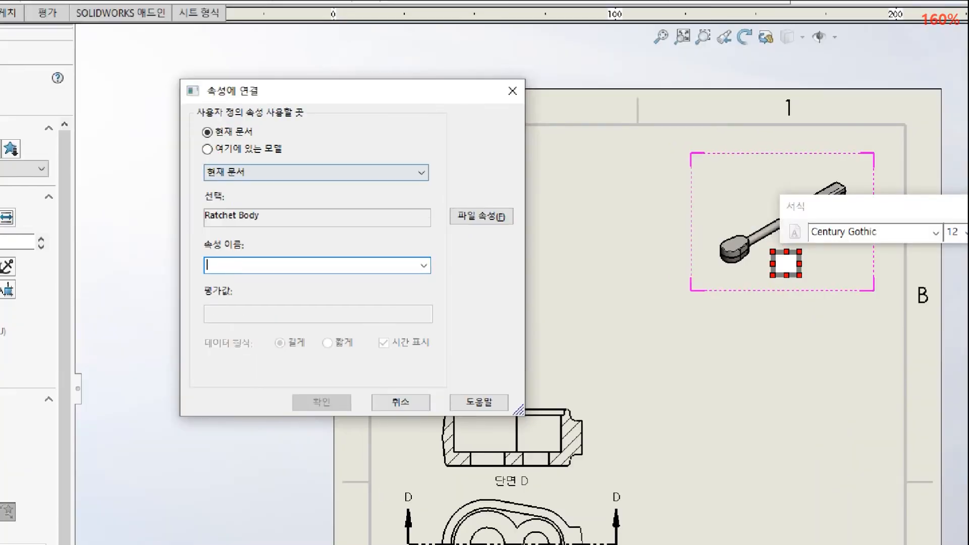
pyautogui.moveTo(199, 139); pyautogui.dragTo(269, 161)
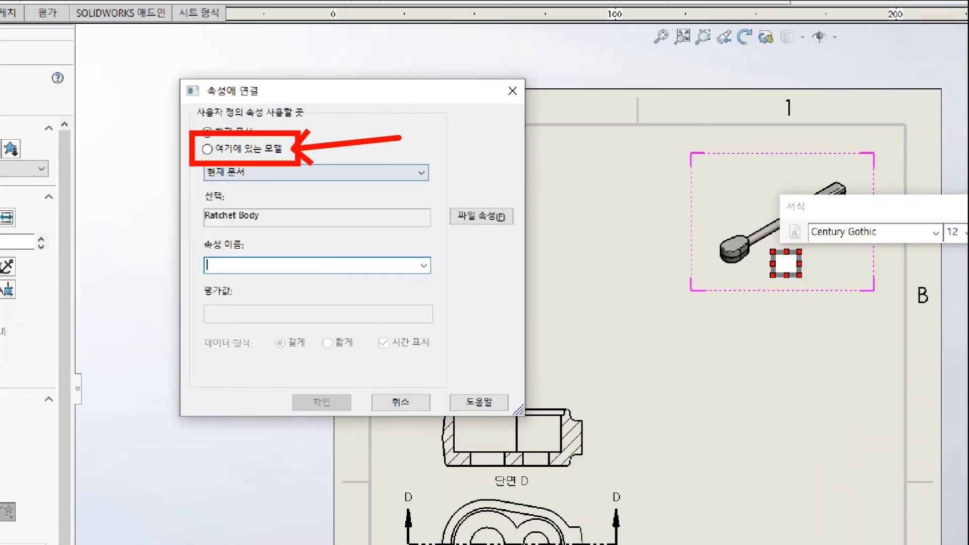
pyautogui.click(257, 154)
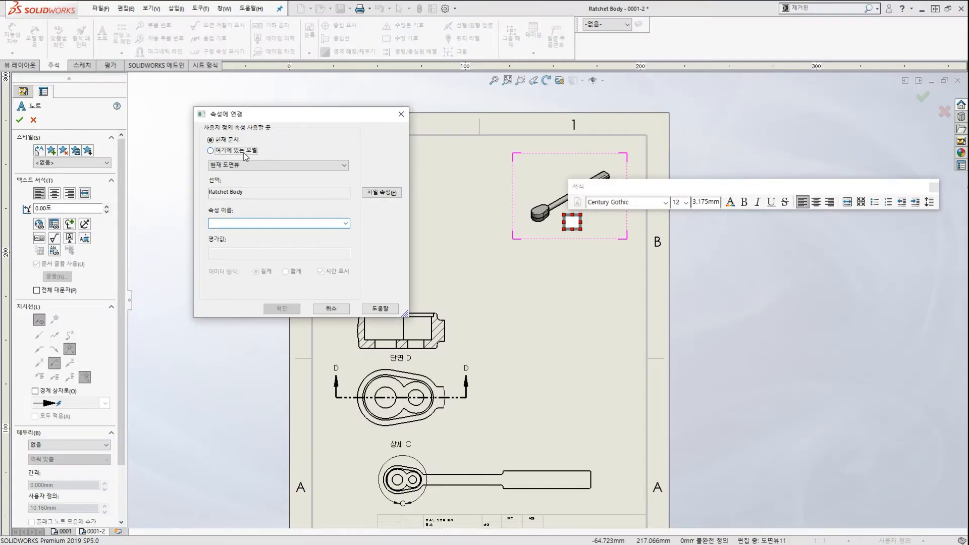
pyautogui.click(346, 224)
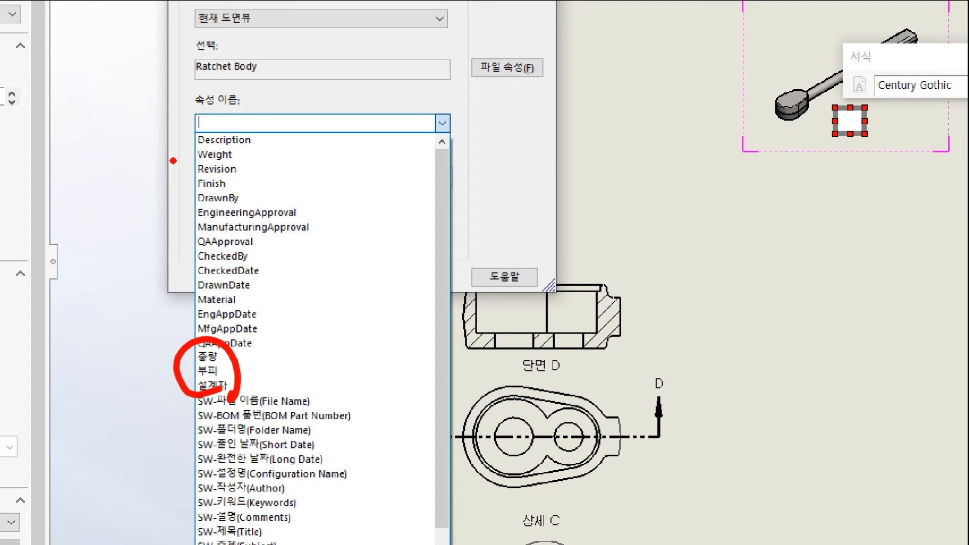
pyautogui.moveTo(260, 403)
pyautogui.mouseDown()
pyautogui.moveTo(255, 332)
pyautogui.moveTo(283, 394)
pyautogui.mouseUp()
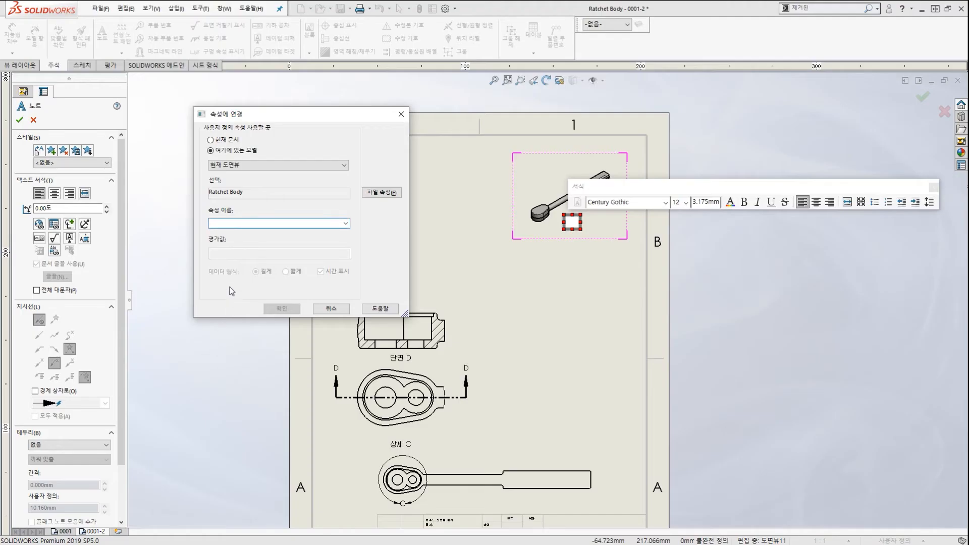
pyautogui.click(346, 223)
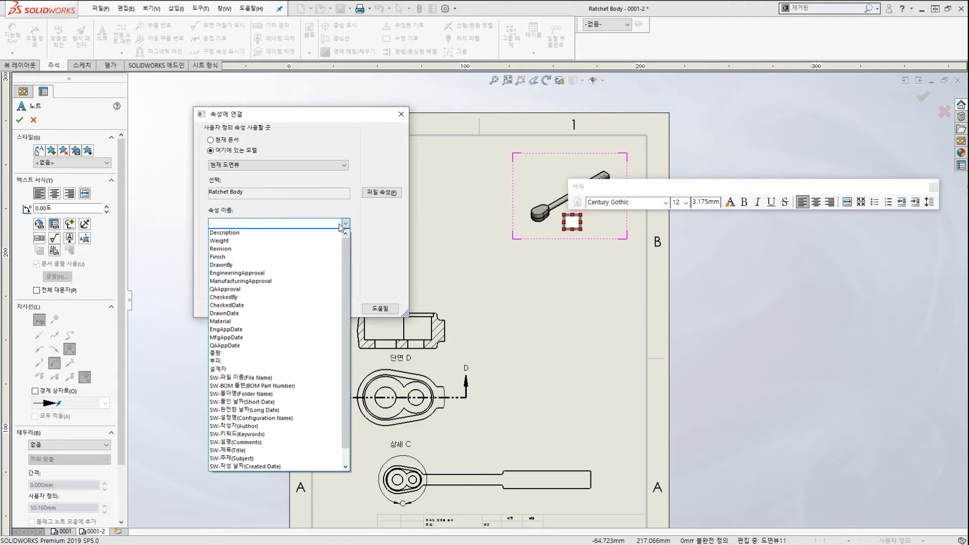
pyautogui.click(226, 374)
pyautogui.click(279, 308)
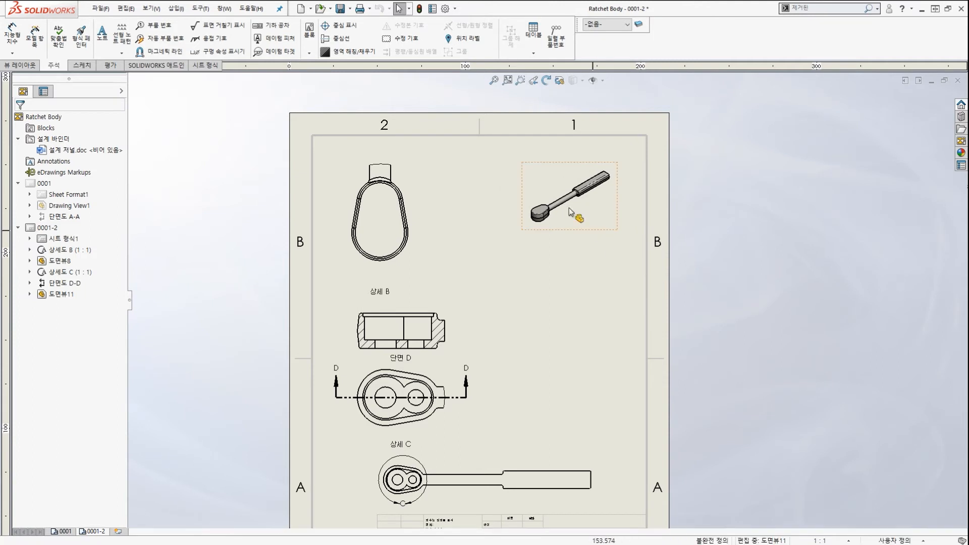
# Place a note under the isometric view linked to the model's 설계자 designer property.
pyautogui.click(102, 37)
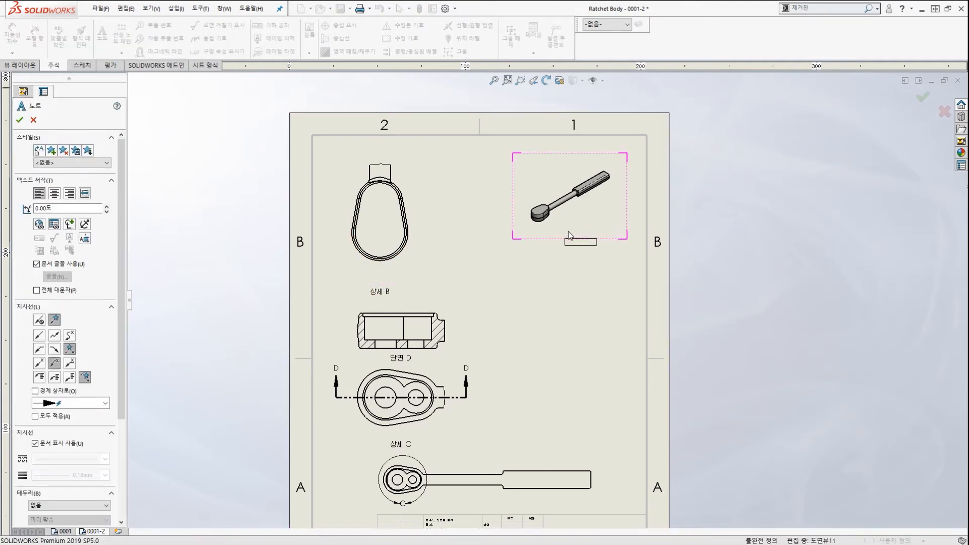
pyautogui.click(581, 217)
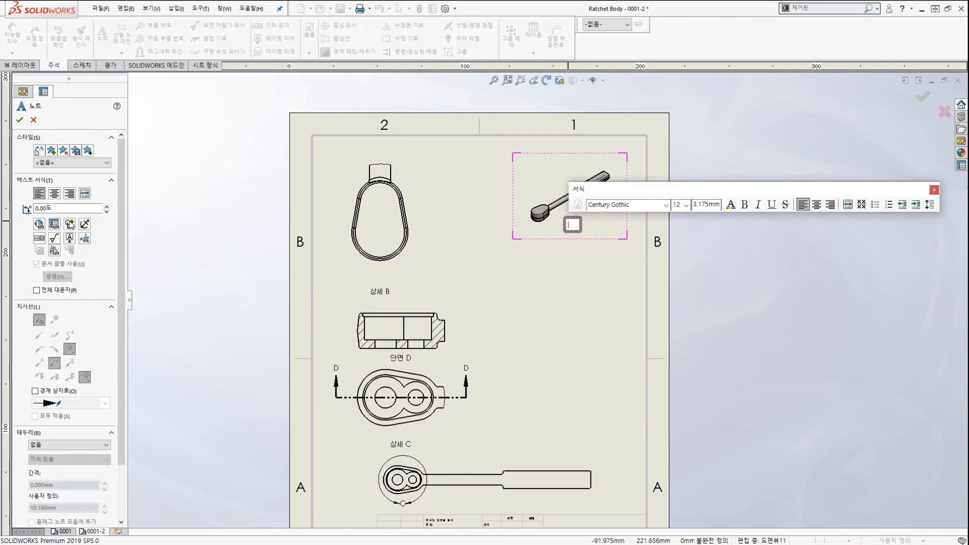
pyautogui.click(54, 224)
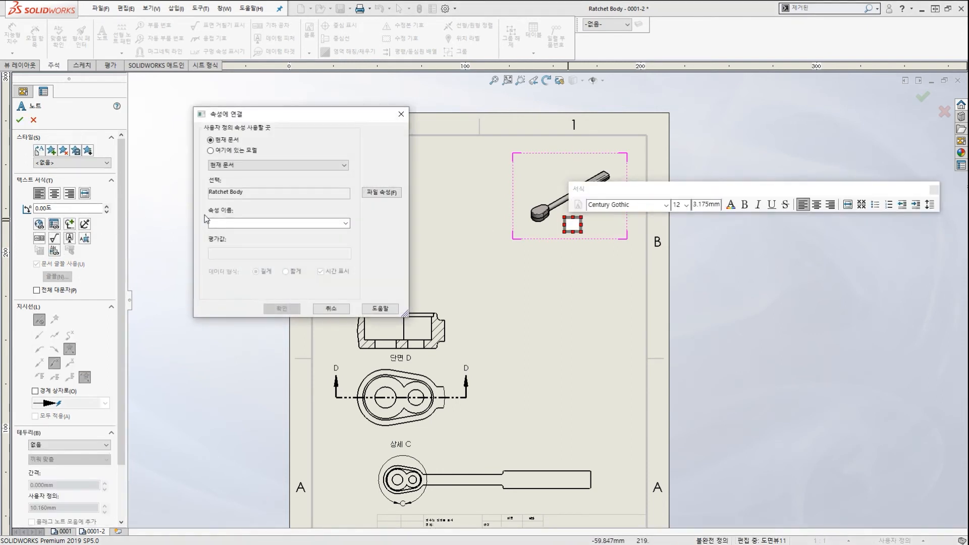
pyautogui.click(250, 150)
pyautogui.click(344, 224)
pyautogui.scroll(1, 278, 329)
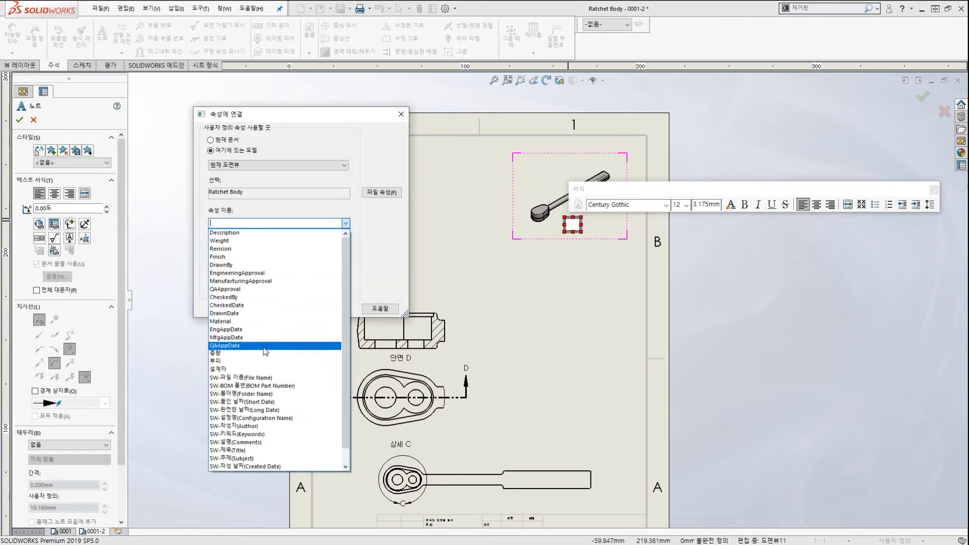
pyautogui.click(227, 370)
pyautogui.click(301, 308)
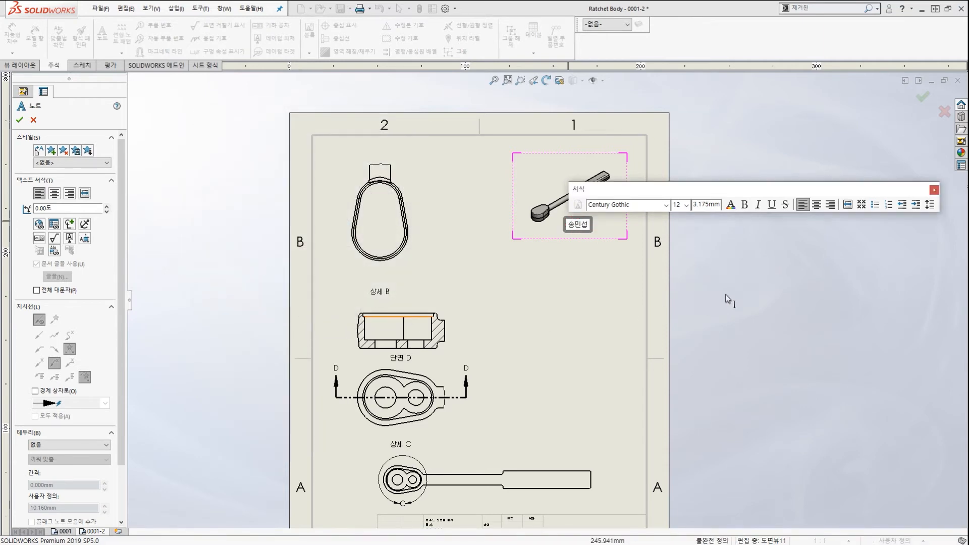
pyautogui.click(683, 291)
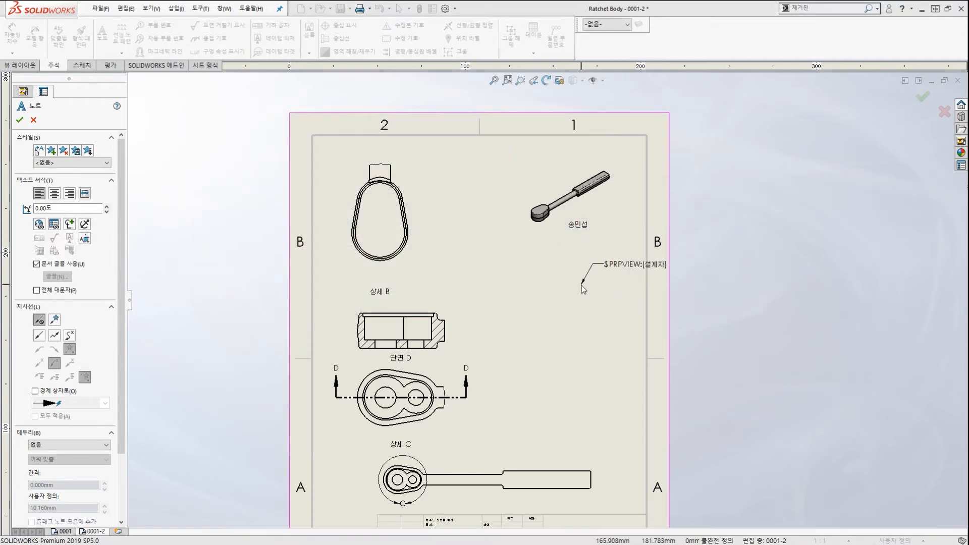
pyautogui.press('Escape')
# Open the Ratchet Body part from the isometric view's context menu.
pyautogui.scroll(-2, 579, 229)
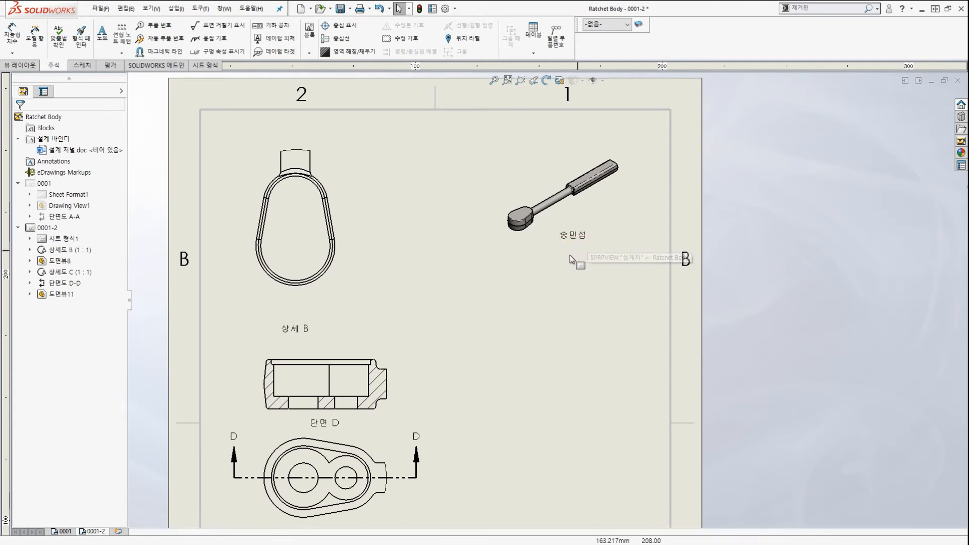
pyautogui.hotkey('ctrl', '2')
pyautogui.moveTo(580, 250)
pyautogui.mouseDown()
pyautogui.moveTo(585, 233)
pyautogui.moveTo(588, 256)
pyautogui.mouseUp()
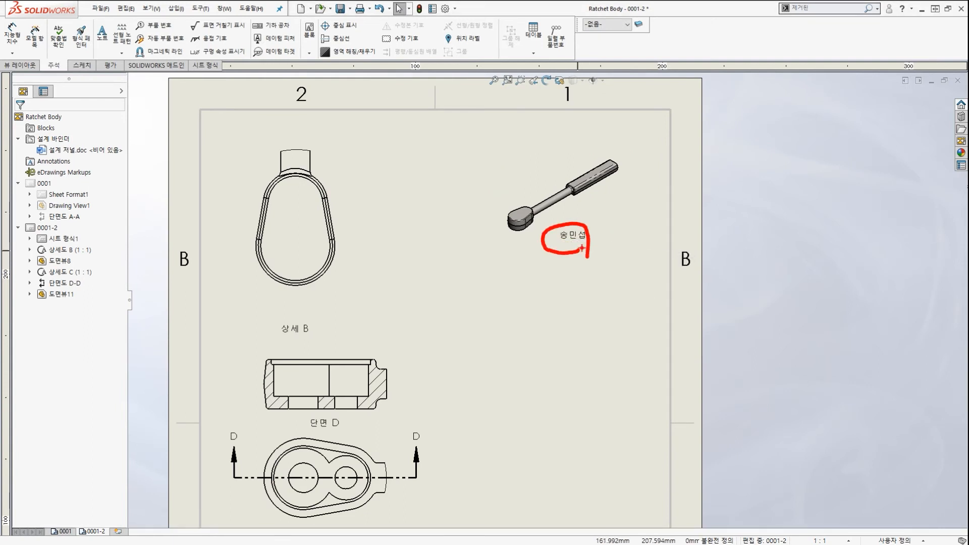
pyautogui.press('Escape')
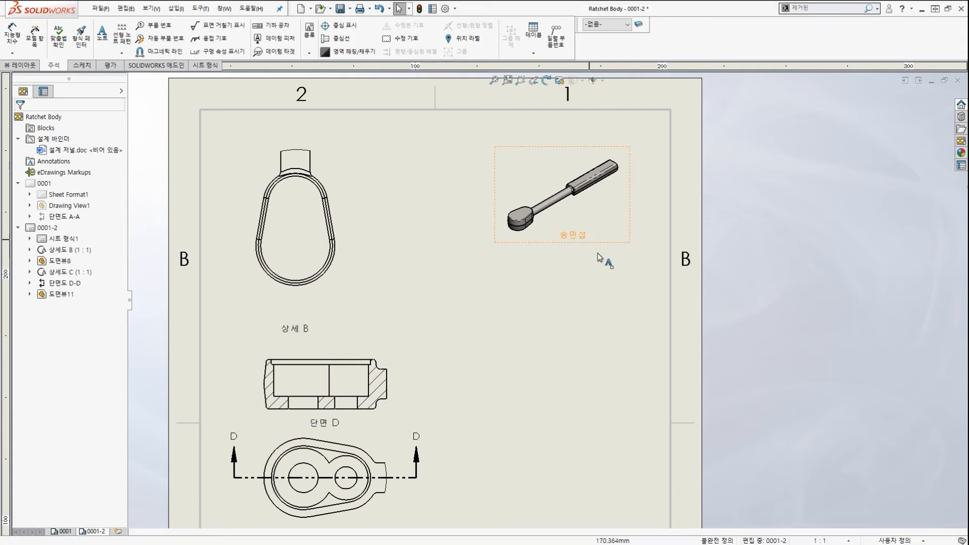
pyautogui.hotkey('ctrl', '2')
pyautogui.moveTo(579, 254)
pyautogui.mouseDown()
pyautogui.moveTo(596, 259)
pyautogui.moveTo(572, 194)
pyautogui.moveTo(596, 211)
pyautogui.mouseUp()
pyautogui.press('Escape')
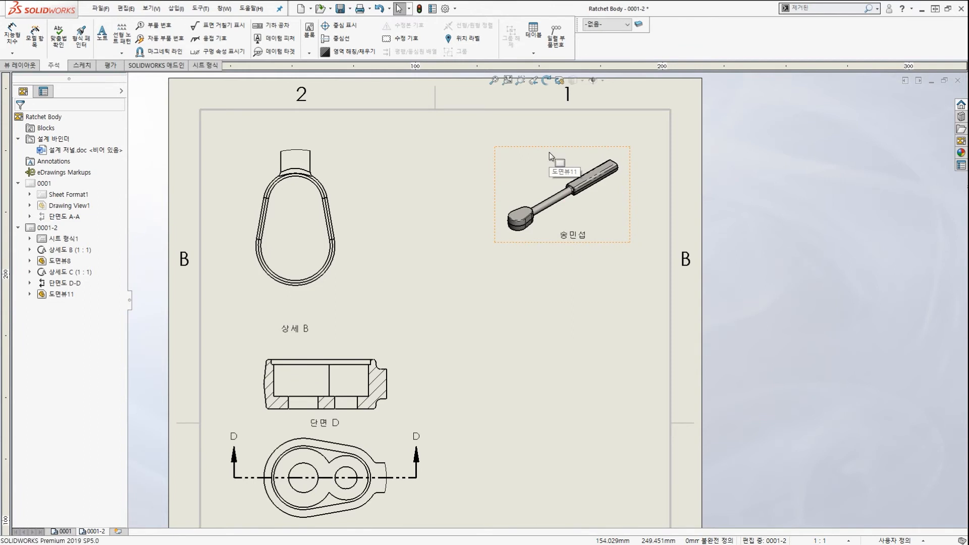
pyautogui.click(550, 157)
pyautogui.rightClick(551, 158)
pyautogui.click(558, 123)
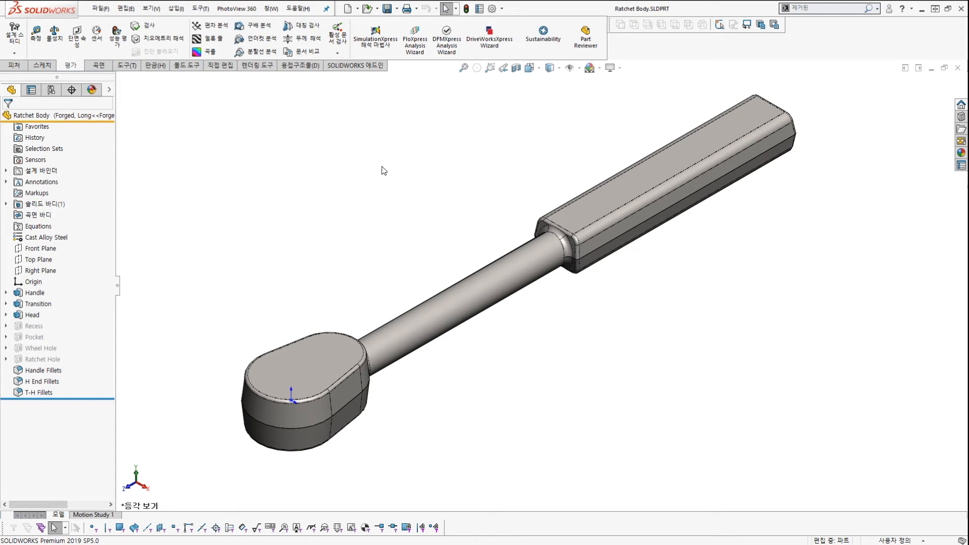
# Append a hyphen to the part's 설계자 property value, save Ratchet Body, and return to the drawing.
pyautogui.click(100, 10)
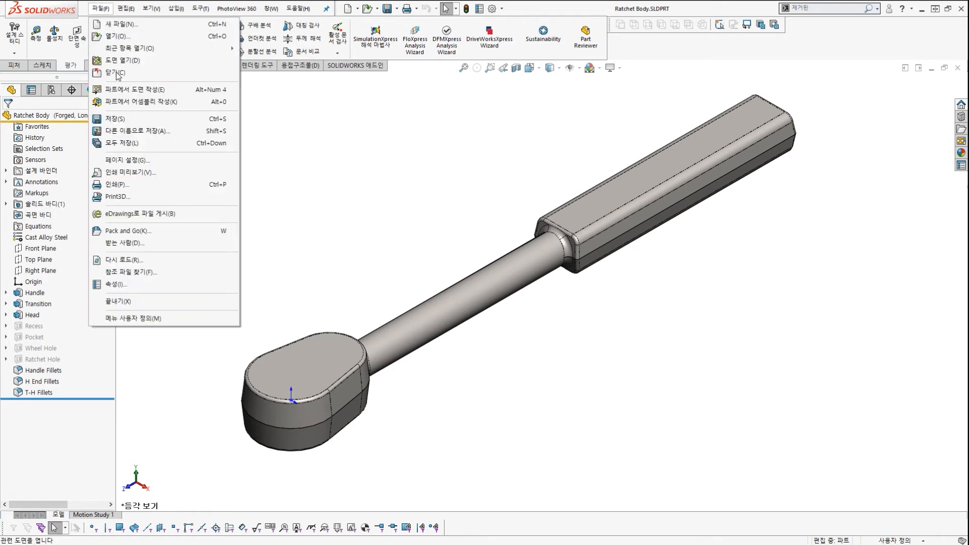
pyautogui.click(171, 286)
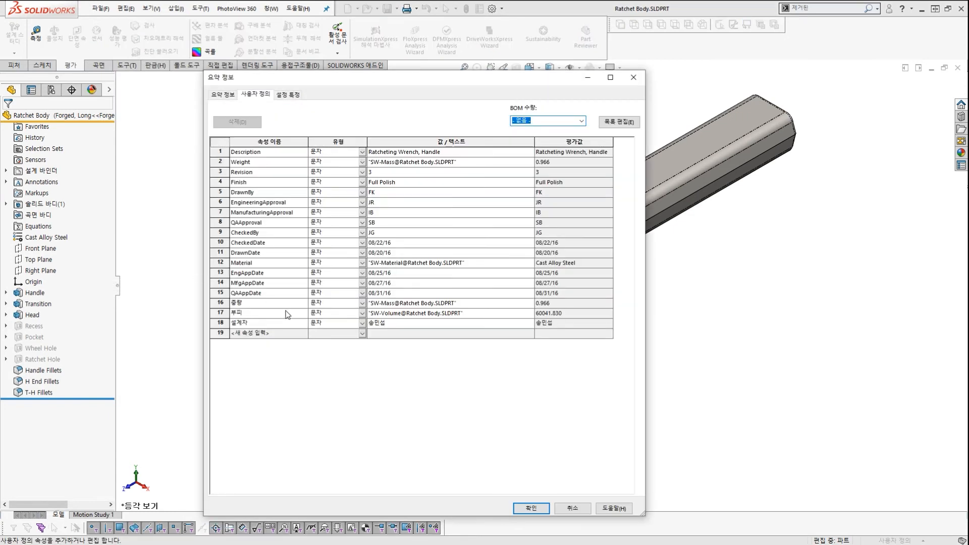
pyautogui.click(400, 327)
pyautogui.click(404, 323)
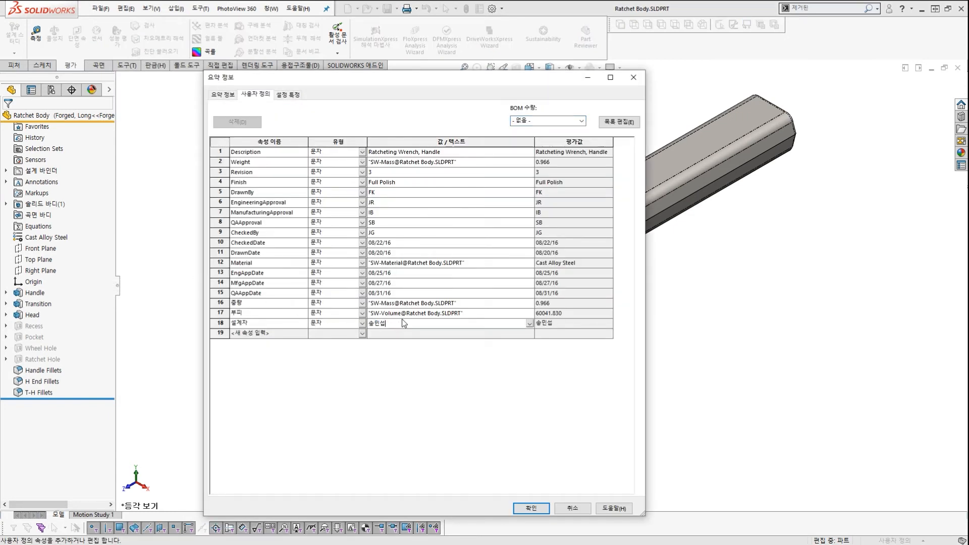
pyautogui.write('-2')
pyautogui.click(531, 509)
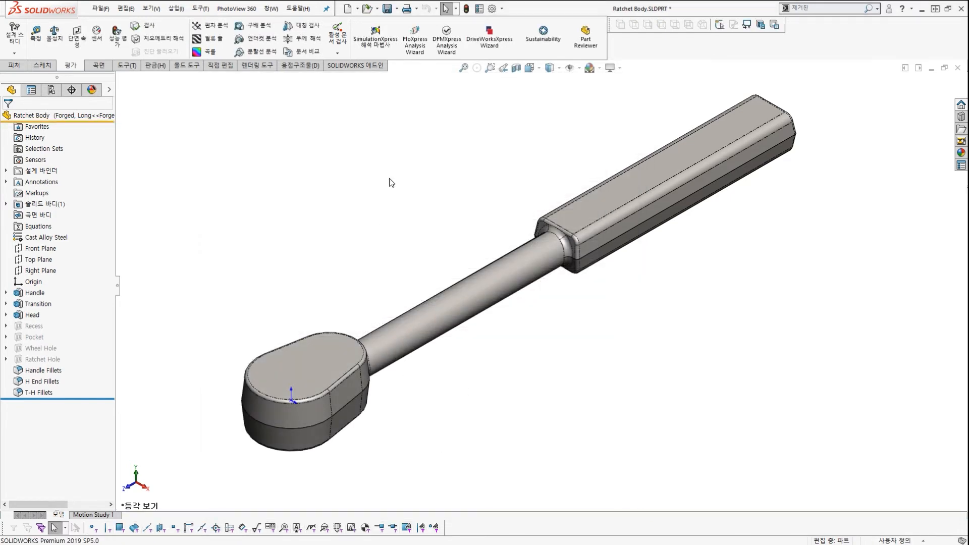
pyautogui.hotkey('ctrl', 's')
pyautogui.hotkey('ctrl', 'Tab')
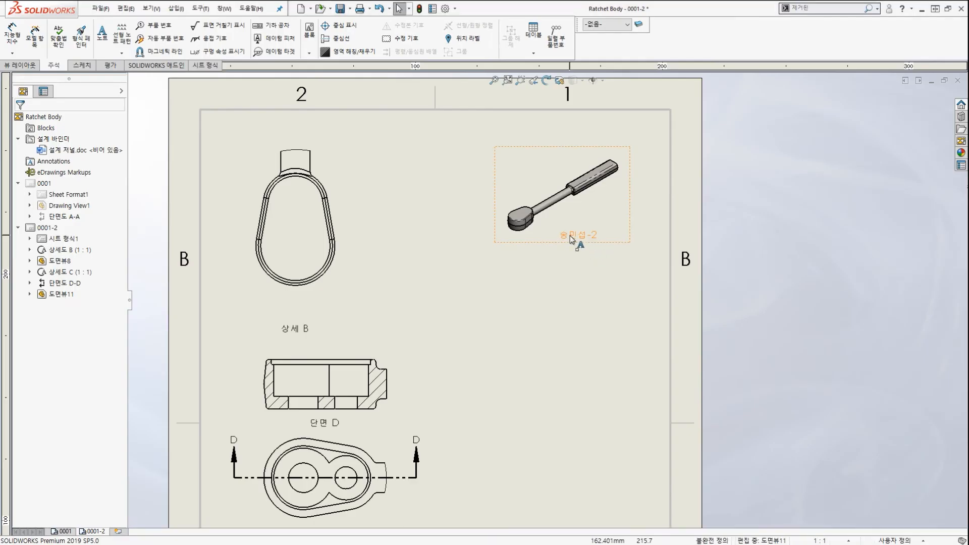
pyautogui.moveTo(572, 239)
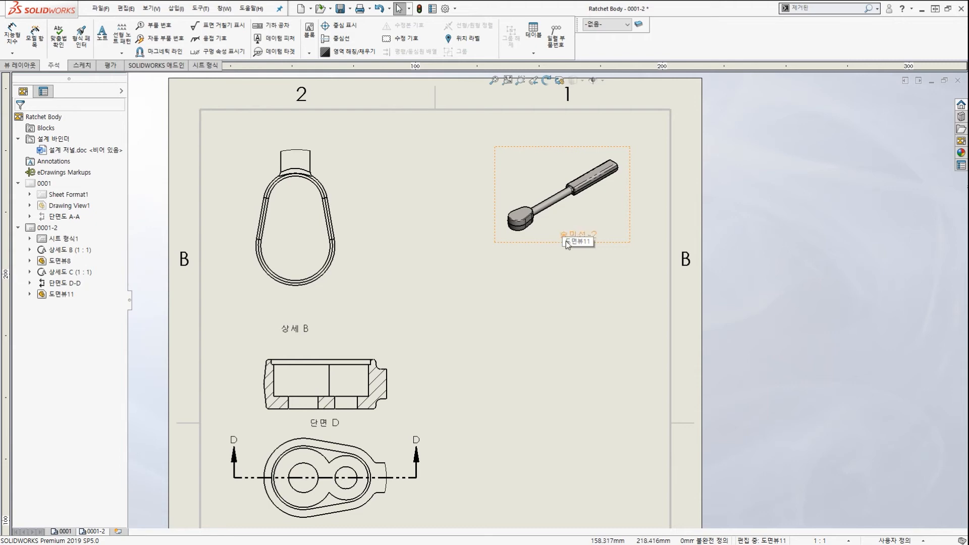
pyautogui.scroll(5, 565, 241)
pyautogui.scroll(-5, 541, 441)
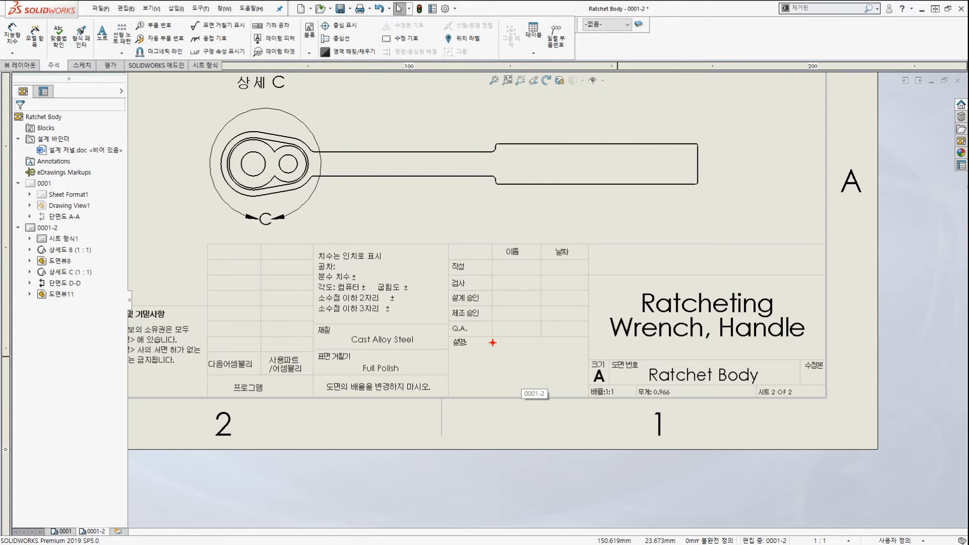
pyautogui.moveTo(305, 212); pyautogui.dragTo(278, 245)
pyautogui.moveTo(255, 212); pyautogui.dragTo(229, 246)
pyautogui.moveTo(304, 226); pyautogui.dragTo(293, 281)
pyautogui.moveTo(248, 275)
pyautogui.mouseDown()
pyautogui.moveTo(226, 304)
pyautogui.moveTo(260, 329)
pyautogui.mouseUp()
pyautogui.moveTo(317, 292); pyautogui.dragTo(302, 348)
pyautogui.moveTo(591, 348)
pyautogui.mouseDown()
pyautogui.moveTo(536, 356)
pyautogui.moveTo(576, 367)
pyautogui.mouseUp()
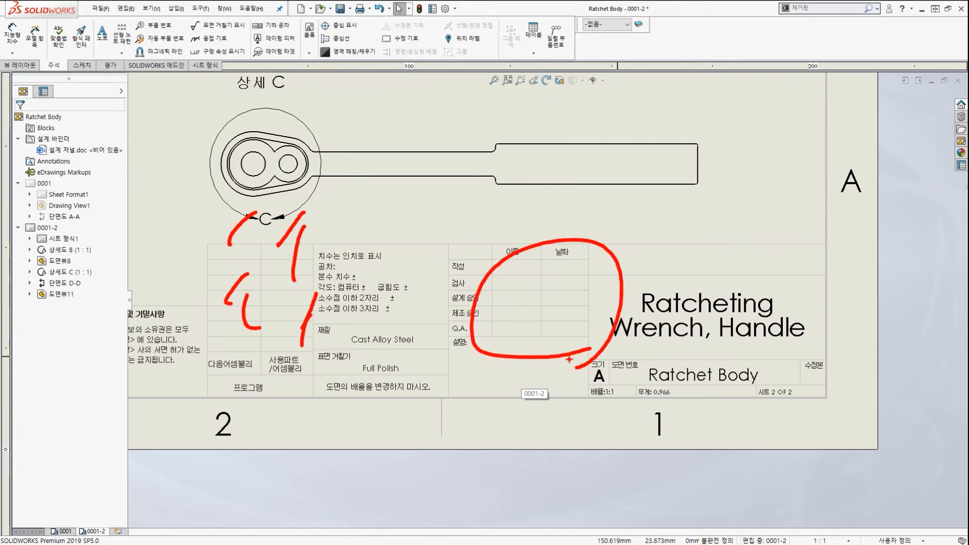
pyautogui.press('Escape')
pyautogui.scroll(10, 532, 271)
pyautogui.scroll(-6, 555, 253)
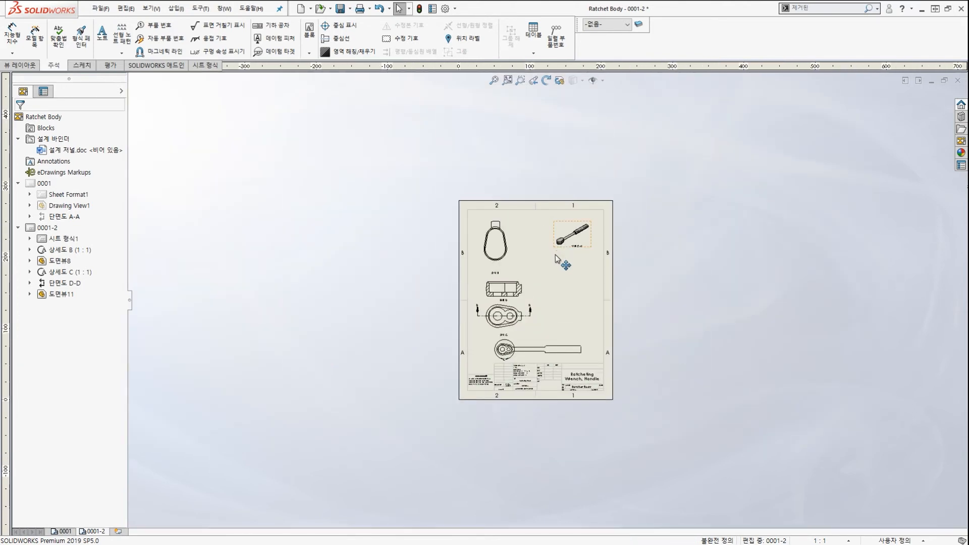
# Clear the isometric view's note text and relink it to a property of the model in the view.
pyautogui.scroll(-2, 562, 246)
pyautogui.scroll(4, 558, 250)
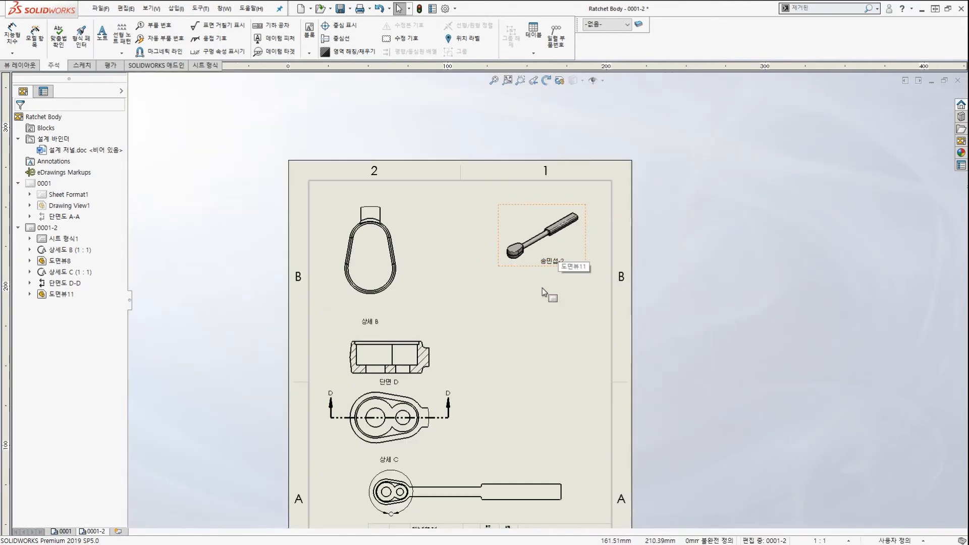
pyautogui.scroll(-5, 537, 304)
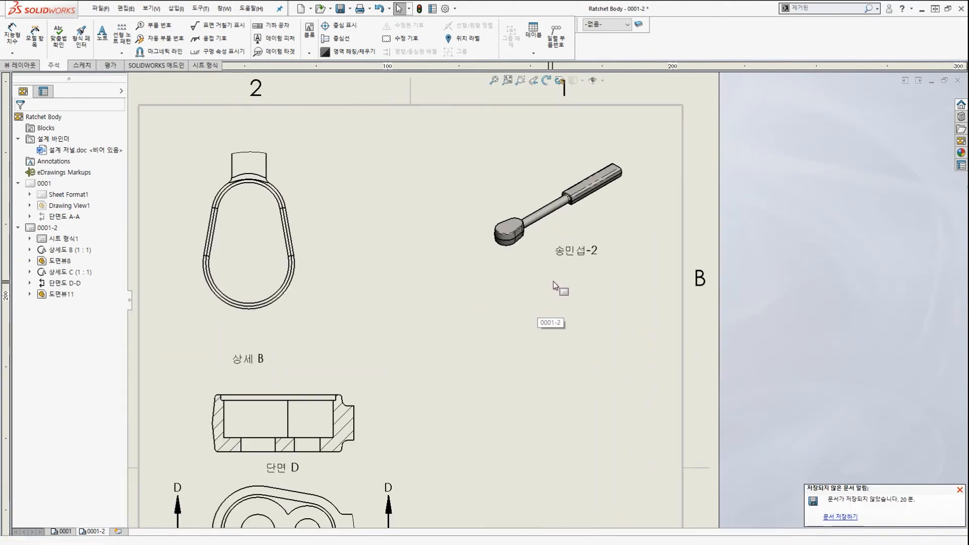
pyautogui.click(569, 249)
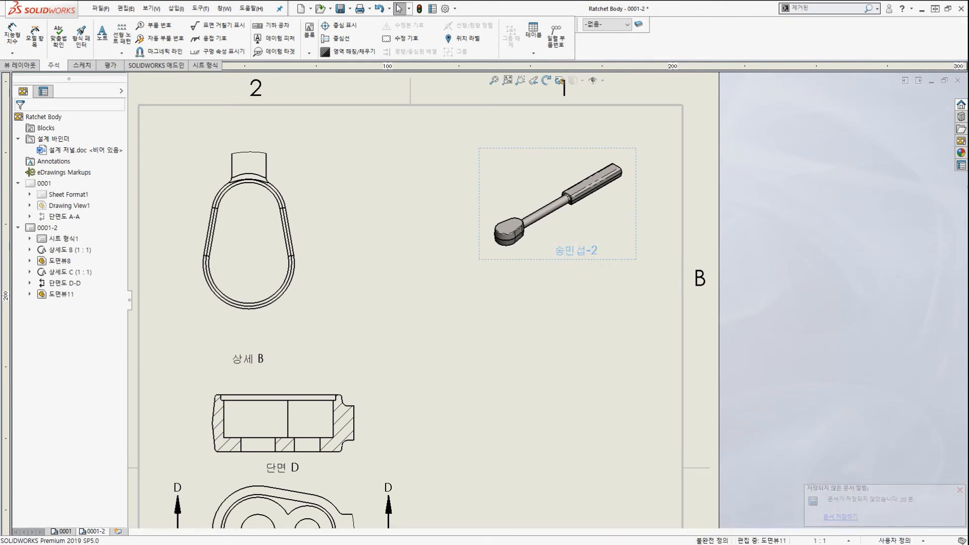
pyautogui.doubleClick(569, 251)
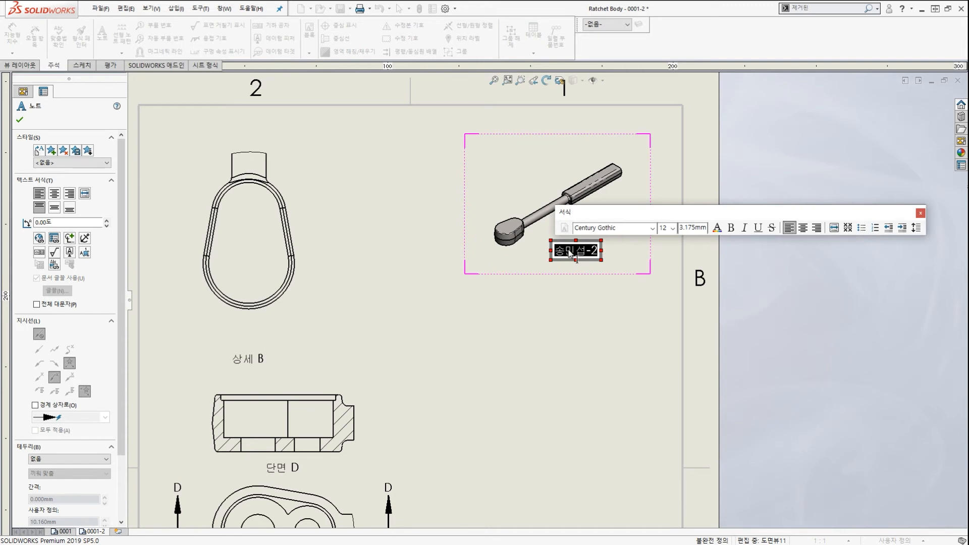
pyautogui.press('Delete')
pyautogui.click(54, 240)
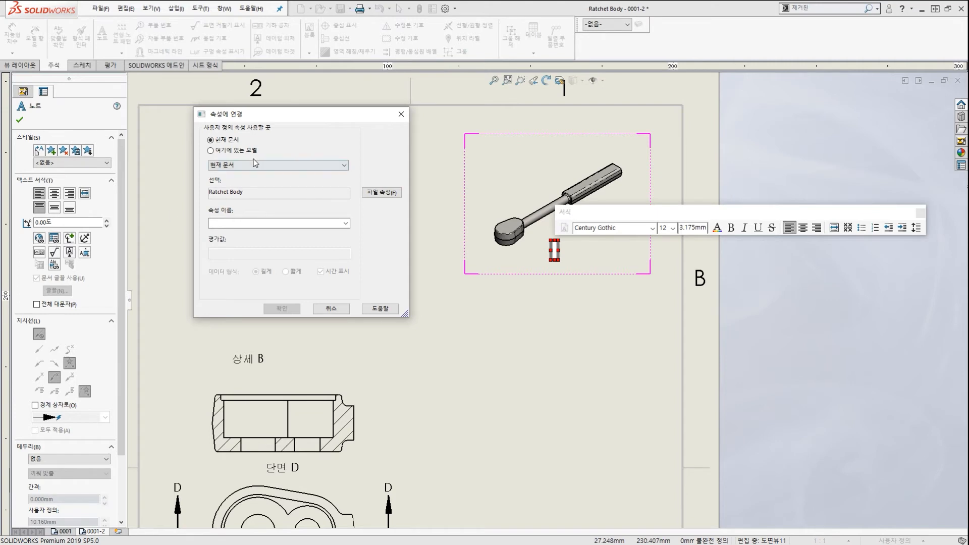
pyautogui.click(254, 154)
pyautogui.click(346, 223)
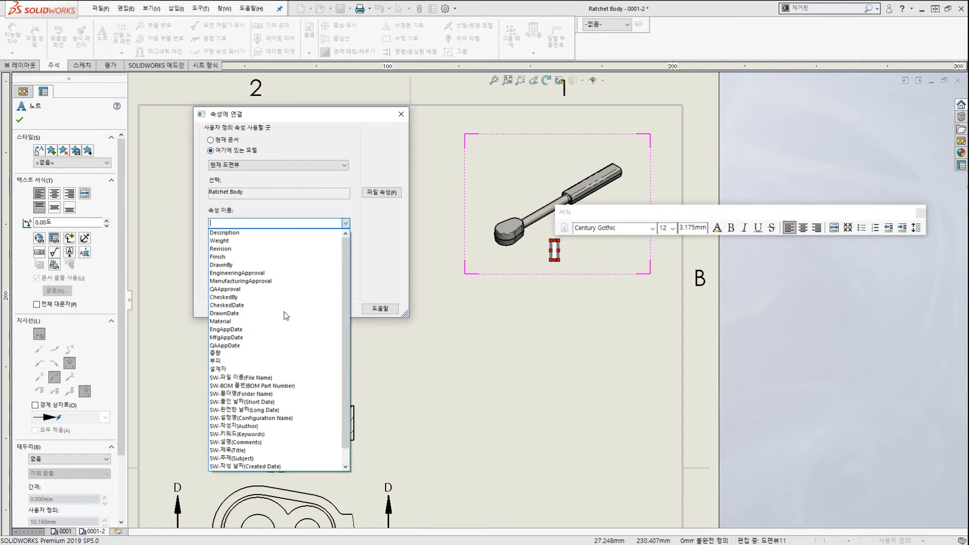
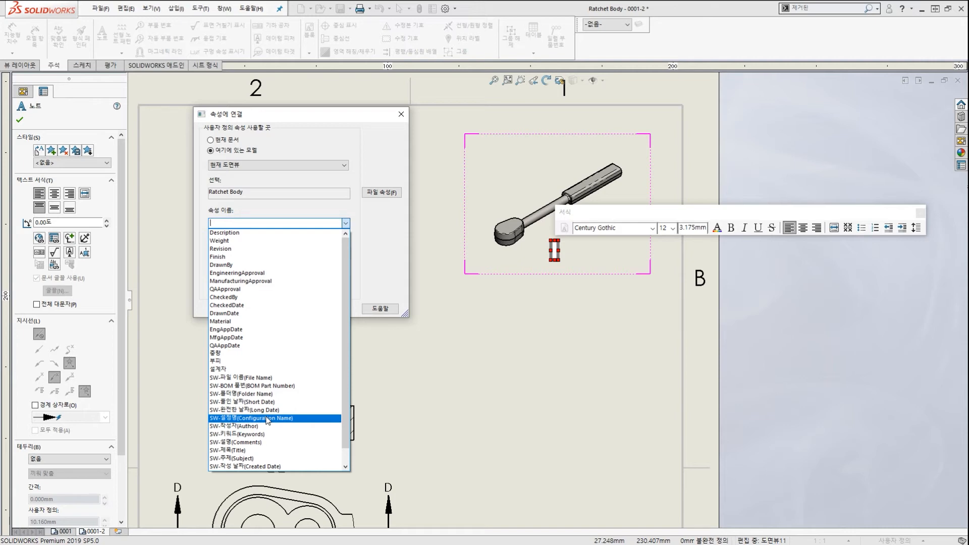
# Link the ratchet view note to SW-설정명 (Configuration Name) so it reads 'Forged, Long'.
pyautogui.click(267, 418)
pyautogui.click(279, 309)
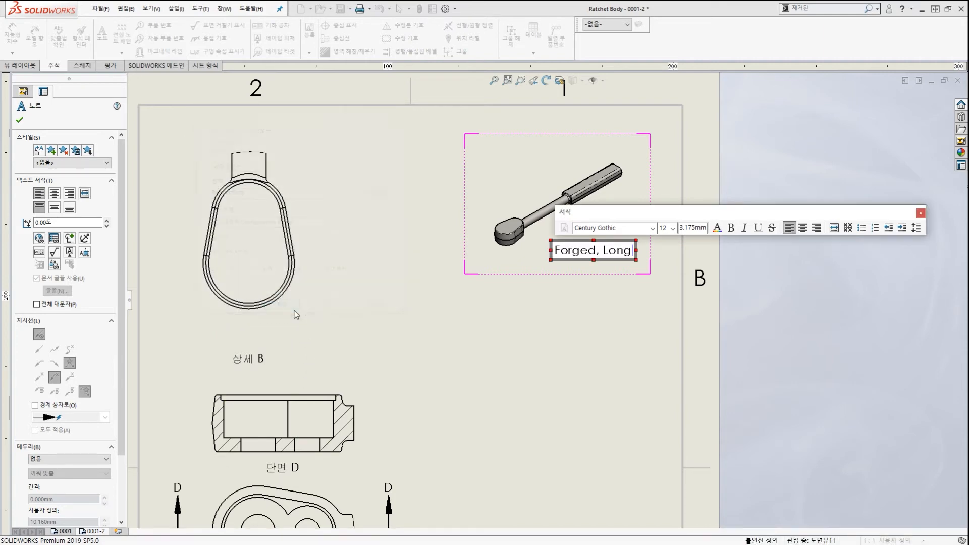
pyautogui.moveTo(500, 200); pyautogui.dragTo(553, 181)
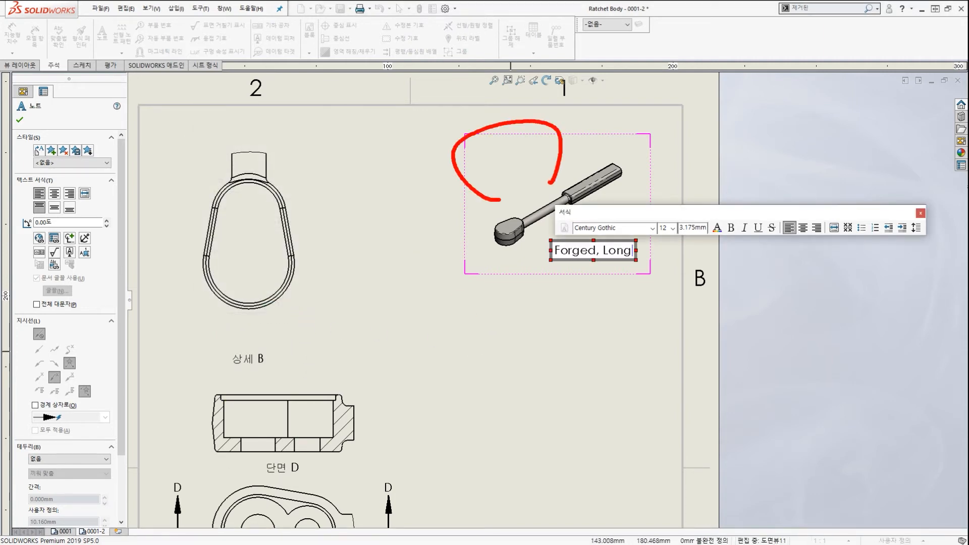
pyautogui.moveTo(550, 269)
pyautogui.mouseDown()
pyautogui.moveTo(637, 270)
pyautogui.moveTo(648, 260)
pyautogui.moveTo(632, 294)
pyautogui.mouseUp()
pyautogui.moveTo(415, 337)
pyautogui.mouseDown()
pyautogui.moveTo(558, 271)
pyautogui.moveTo(565, 319)
pyautogui.mouseUp()
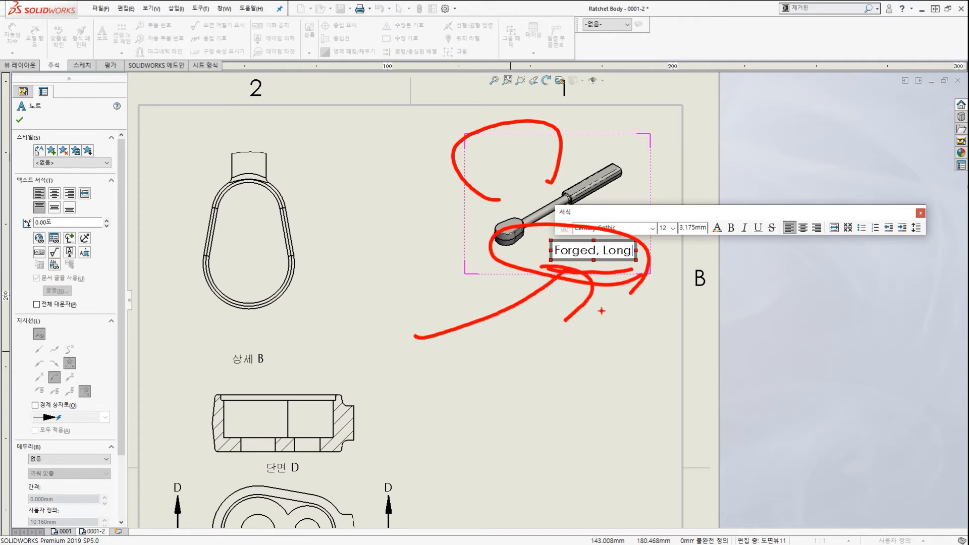
pyautogui.press('Escape')
pyautogui.click(802, 318)
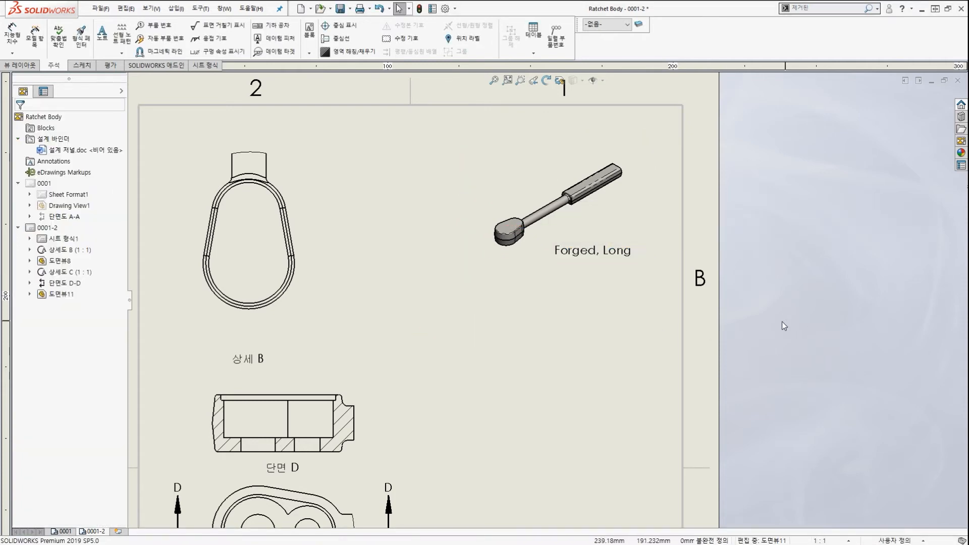
pyautogui.scroll(5, 599, 306)
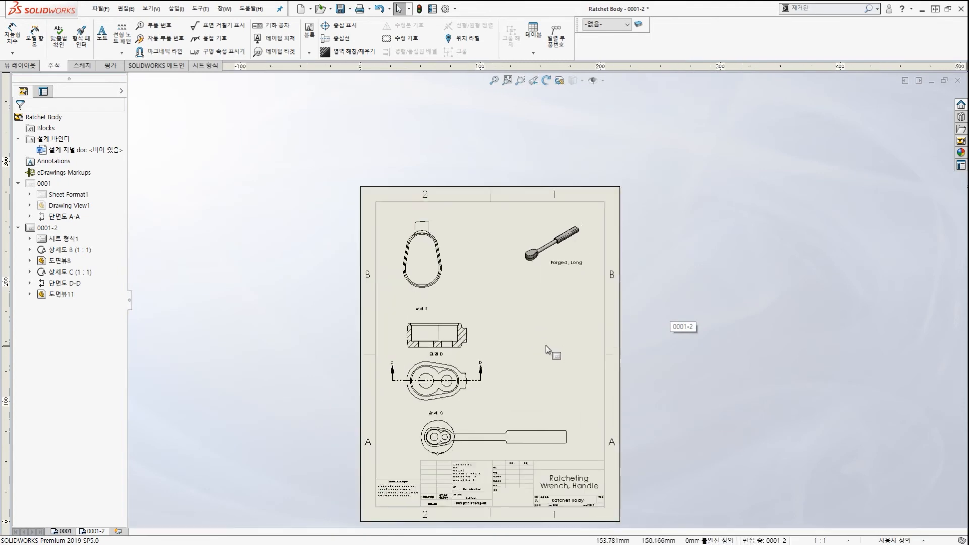
pyautogui.scroll(-2, 546, 346)
pyautogui.click(562, 231)
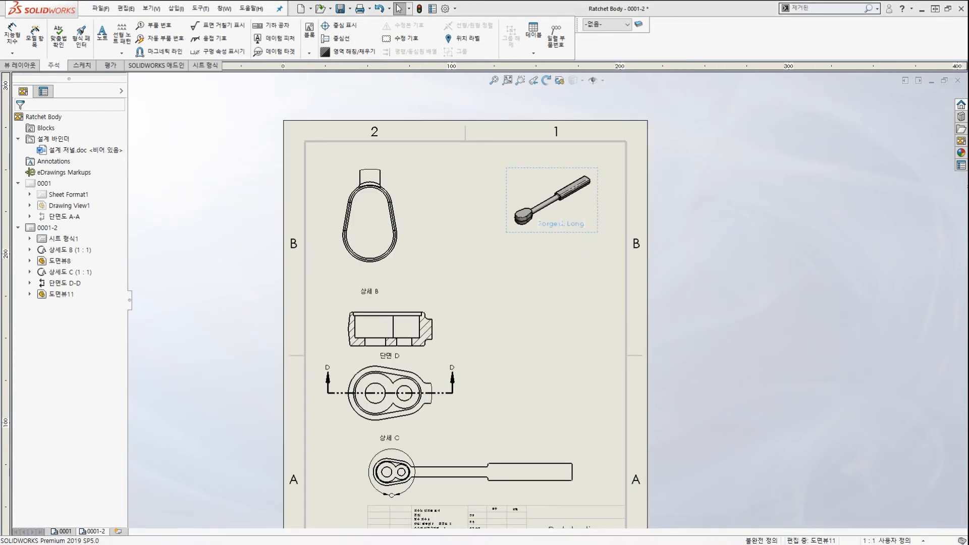
pyautogui.moveTo(578, 245)
pyautogui.mouseDown()
pyautogui.moveTo(492, 236)
pyautogui.moveTo(538, 238)
pyautogui.mouseUp()
pyautogui.moveTo(757, 234)
pyautogui.mouseDown()
pyautogui.moveTo(589, 188)
pyautogui.moveTo(614, 210)
pyautogui.mouseUp()
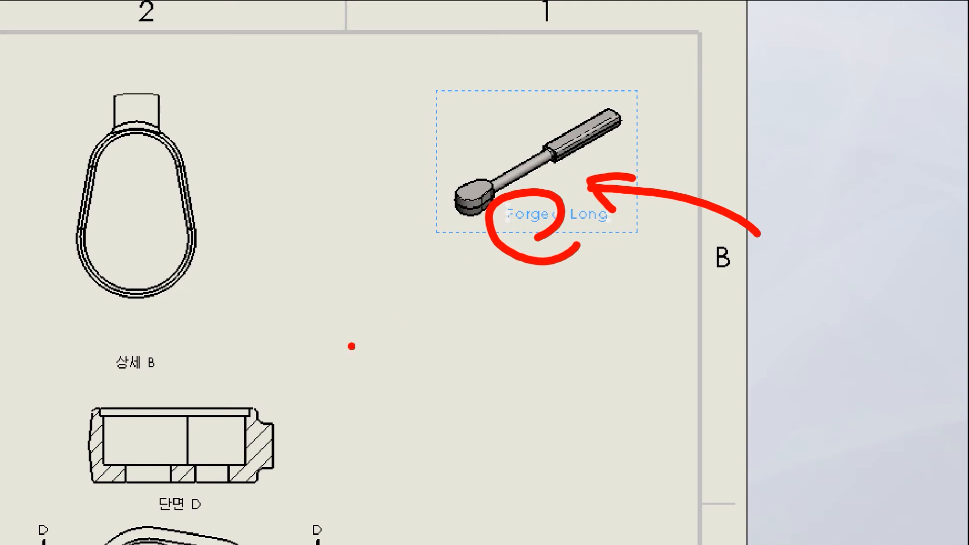
pyautogui.moveTo(299, 294); pyautogui.dragTo(200, 365)
pyautogui.scroll(-1, 208, 315)
pyautogui.moveTo(230, 303); pyautogui.dragTo(295, 396)
pyautogui.press('Escape')
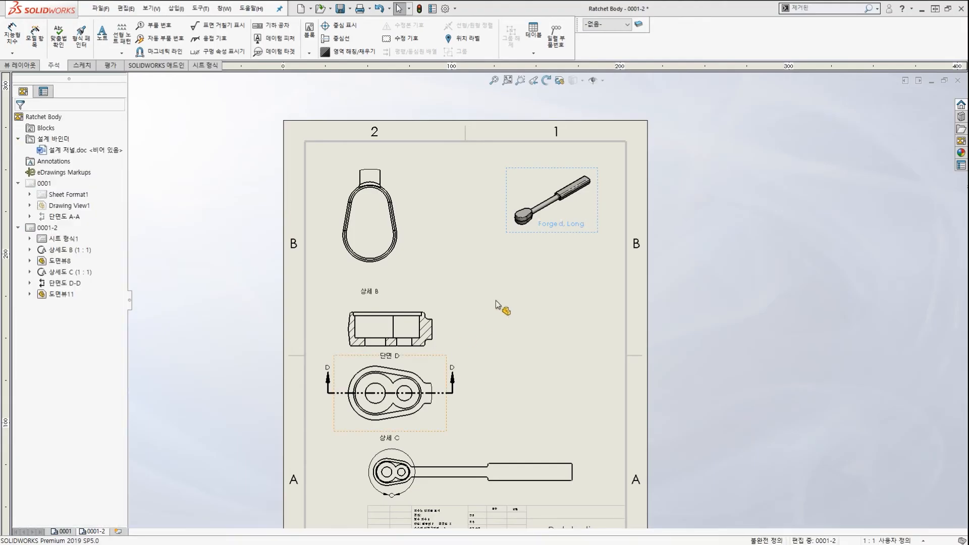
pyautogui.scroll(1, 498, 302)
pyautogui.click(529, 300)
pyautogui.scroll(-1, 529, 300)
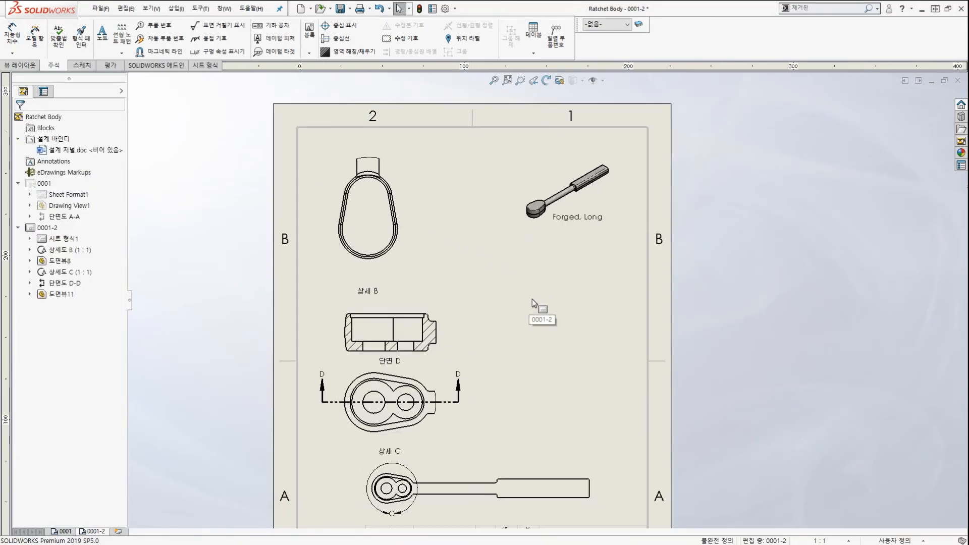
pyautogui.click(607, 202)
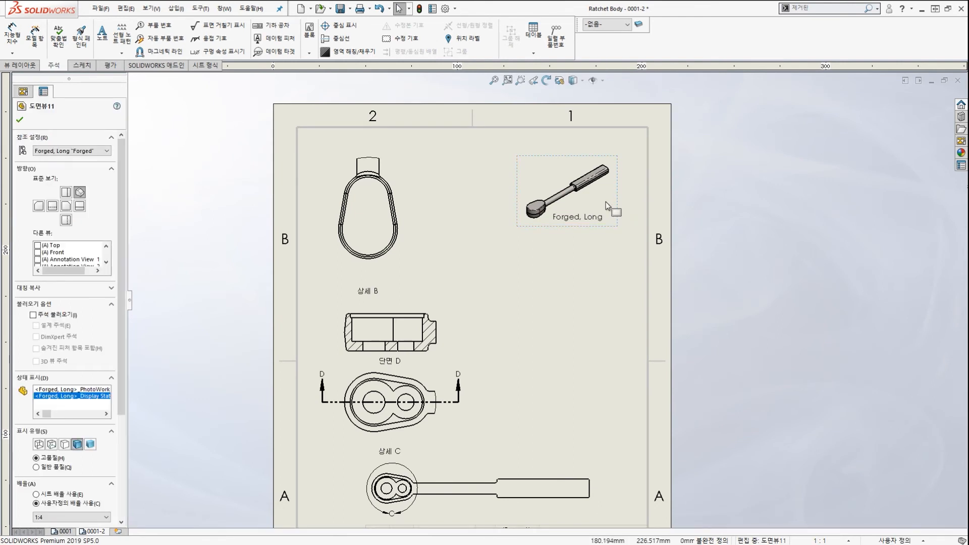
pyautogui.click(556, 297)
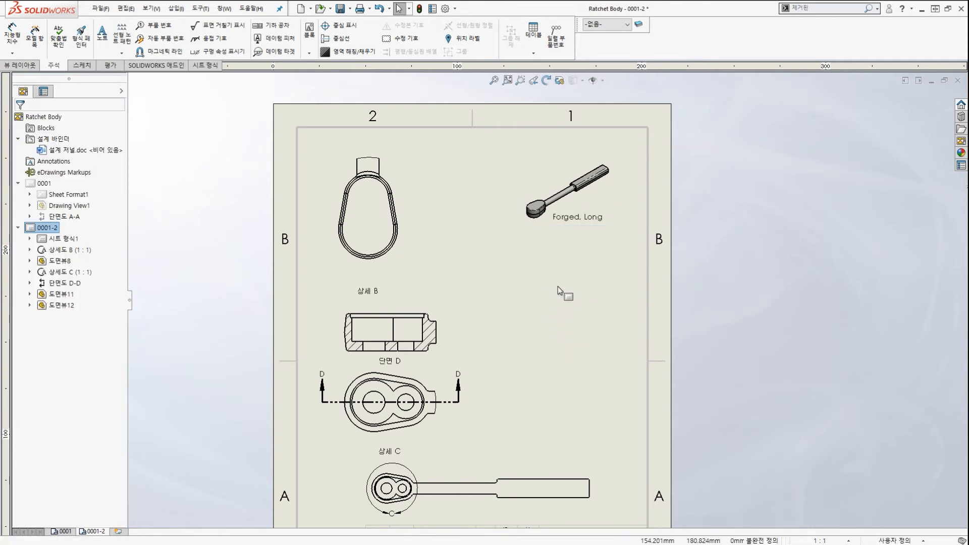
# Paste three more copies of the ratchet isometric view onto the sheet.
pyautogui.hotkey('ctrl', 'v')
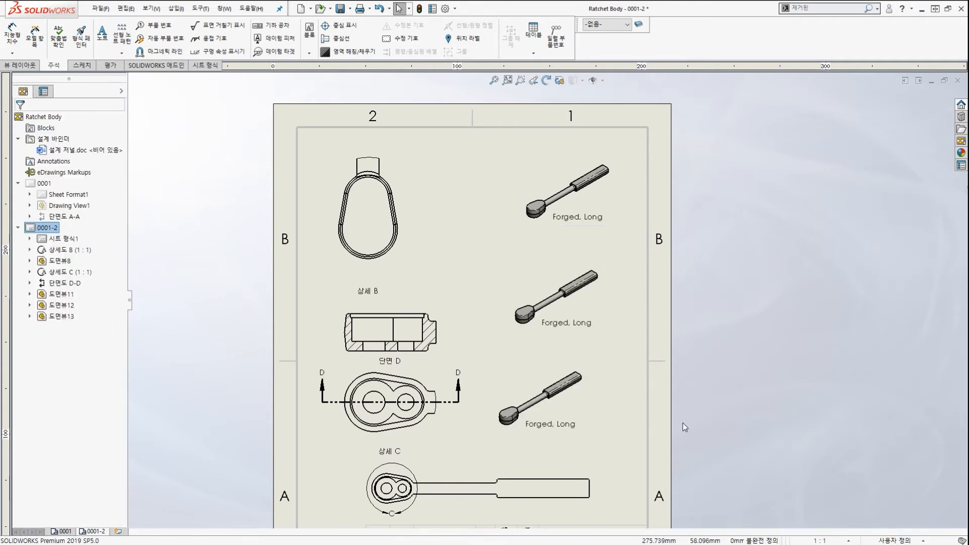
pyautogui.press('z')
pyautogui.hotkey('ctrl', 'v')
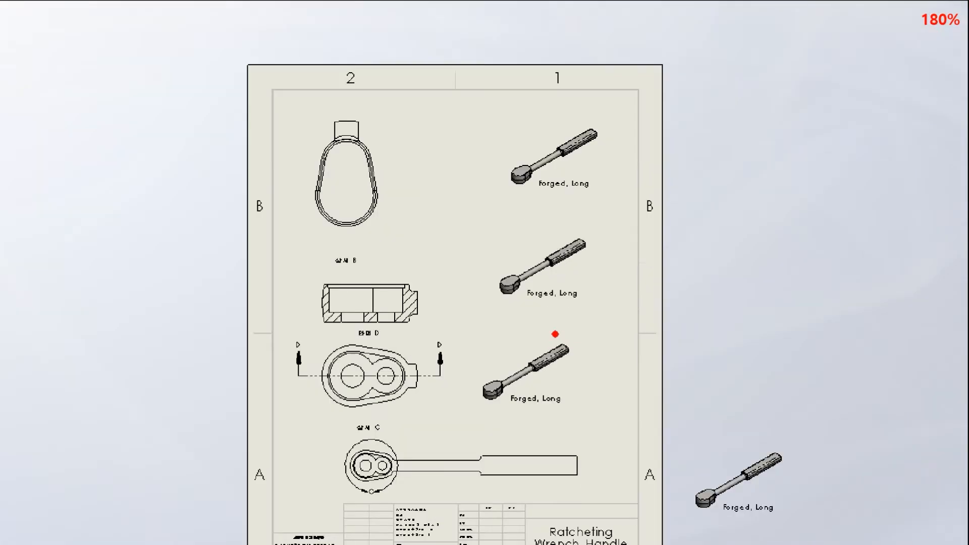
pyautogui.moveTo(565, 326)
pyautogui.mouseDown()
pyautogui.moveTo(558, 240)
pyautogui.moveTo(563, 299)
pyautogui.mouseUp()
pyautogui.moveTo(588, 421)
pyautogui.mouseDown()
pyautogui.moveTo(464, 409)
pyautogui.moveTo(568, 407)
pyautogui.mouseUp()
pyautogui.moveTo(772, 511); pyautogui.dragTo(733, 444)
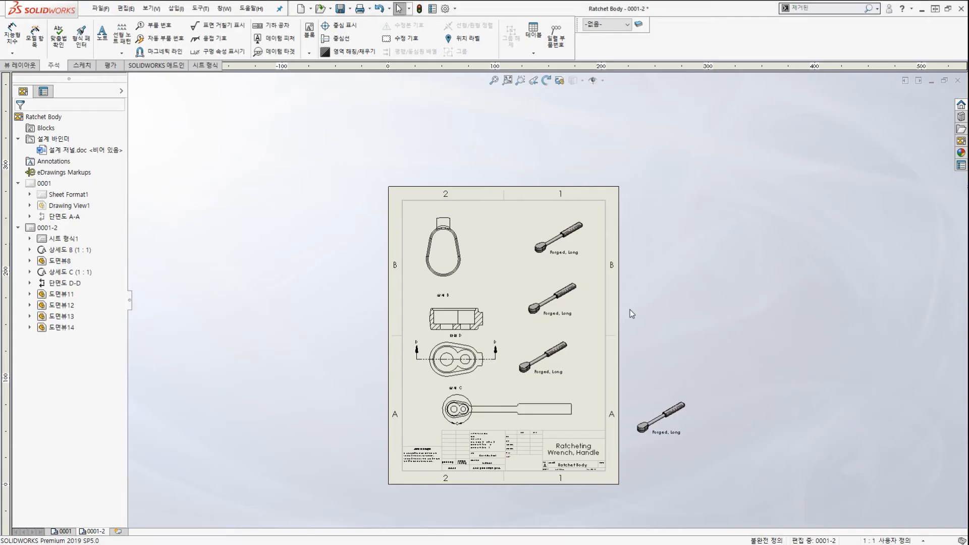
pyautogui.scroll(-3, 605, 151)
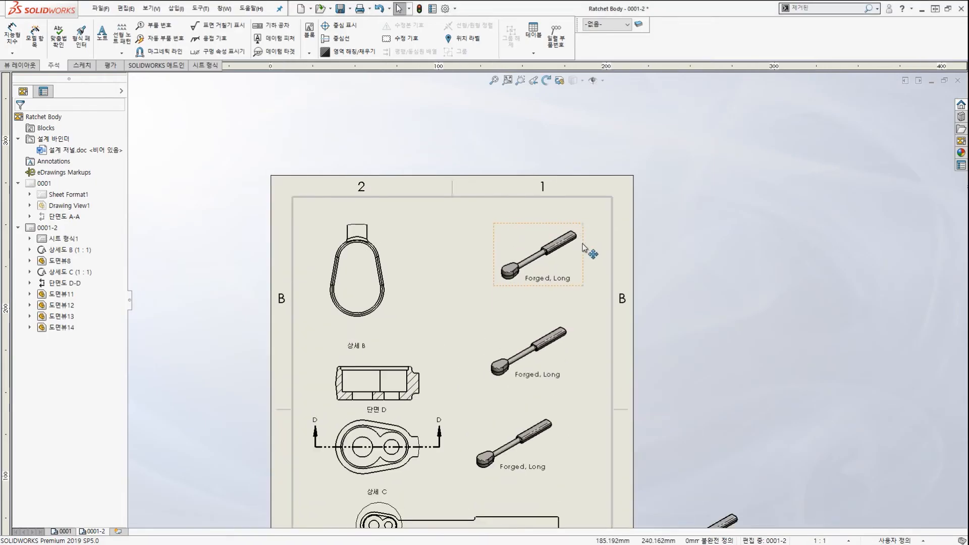
pyautogui.scroll(-1, 585, 248)
# Move the second and third ratchet copies up into a column under the first view.
pyautogui.click(571, 272)
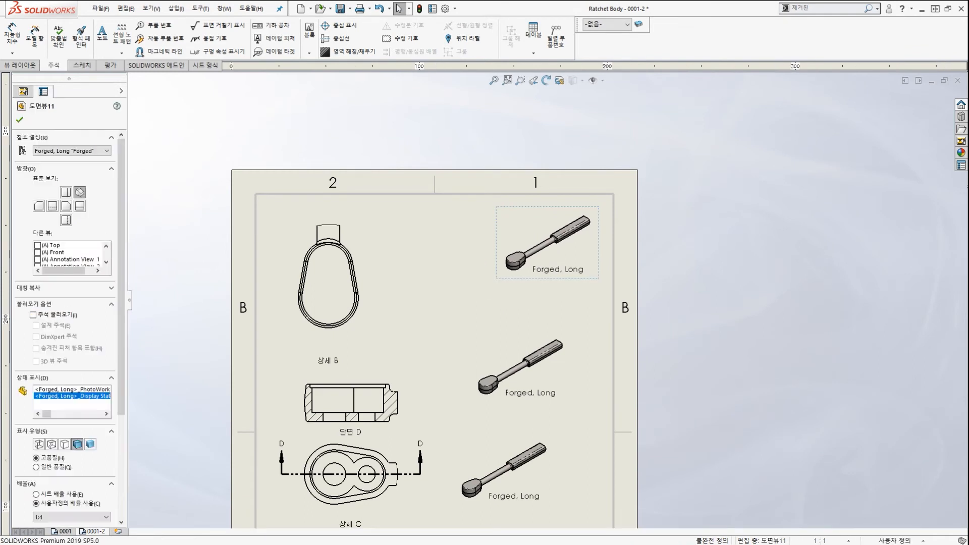
pyautogui.click(517, 337)
pyautogui.moveTo(517, 337); pyautogui.dragTo(552, 319)
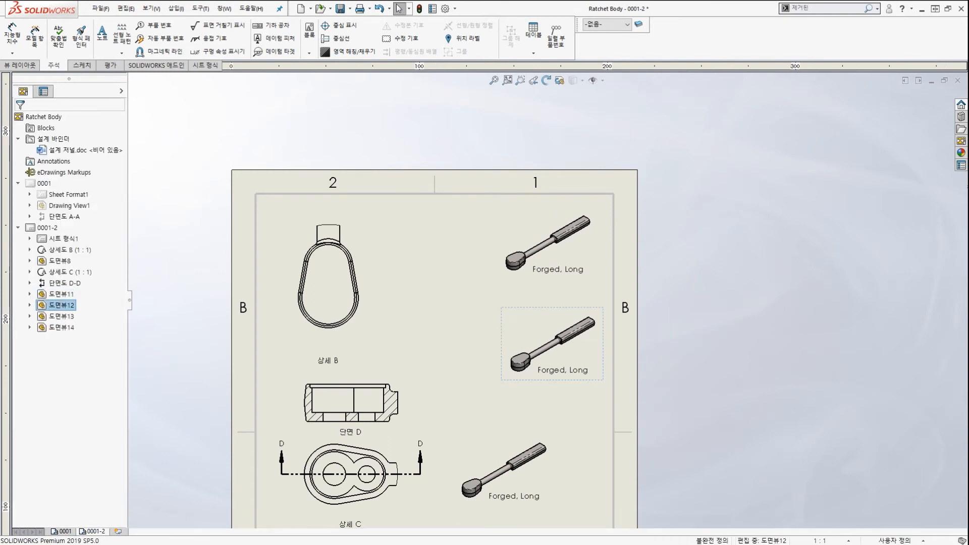
pyautogui.click(485, 450)
pyautogui.moveTo(484, 450); pyautogui.dragTo(540, 417)
pyautogui.scroll(3, 643, 329)
pyautogui.scroll(-3, 701, 505)
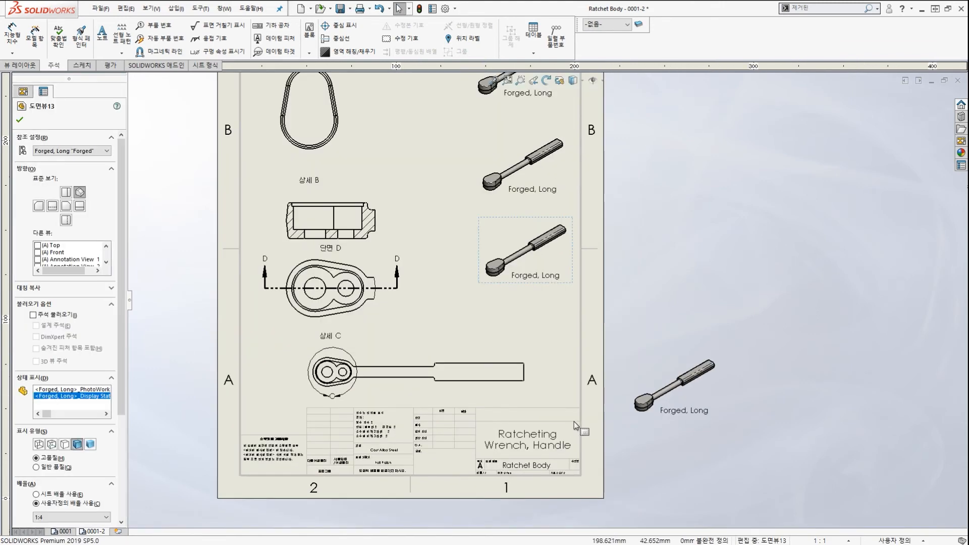
# Shift detail view C left and bring the off-sheet copy below the other ratchet views.
pyautogui.click(575, 425)
pyautogui.moveTo(530, 396); pyautogui.dragTo(476, 397)
pyautogui.click(723, 371)
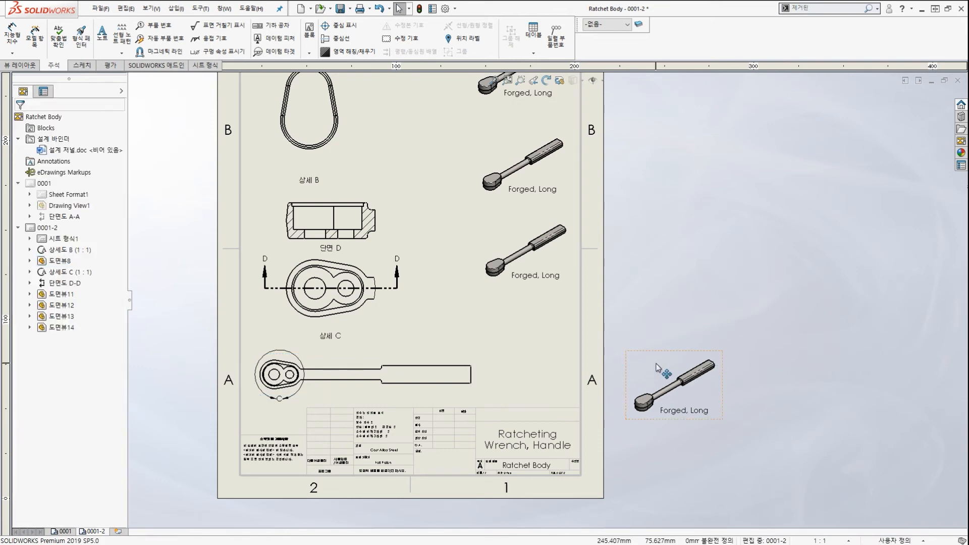
pyautogui.moveTo(657, 368); pyautogui.dragTo(509, 314)
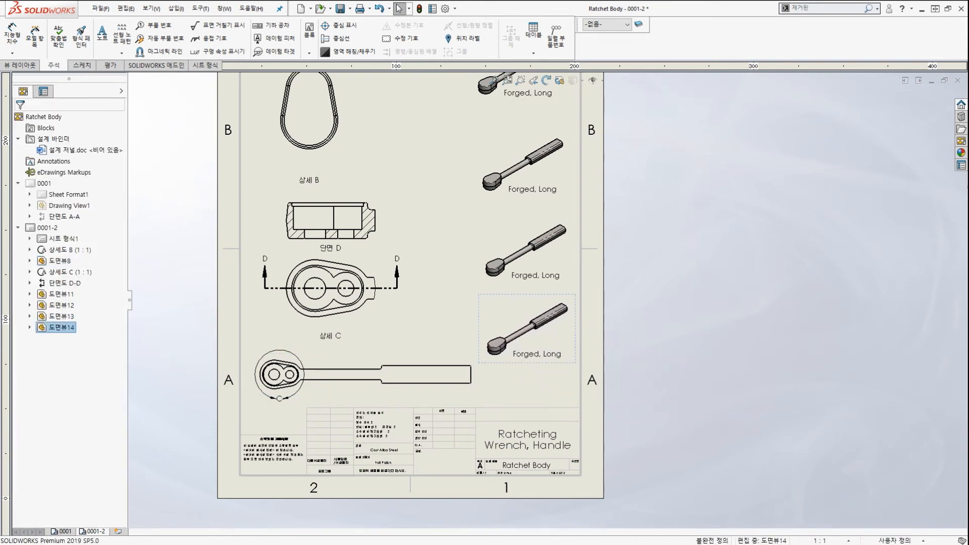
pyautogui.scroll(3, 549, 299)
pyautogui.scroll(-2, 529, 190)
pyautogui.click(542, 213)
pyautogui.scroll(-3, 543, 214)
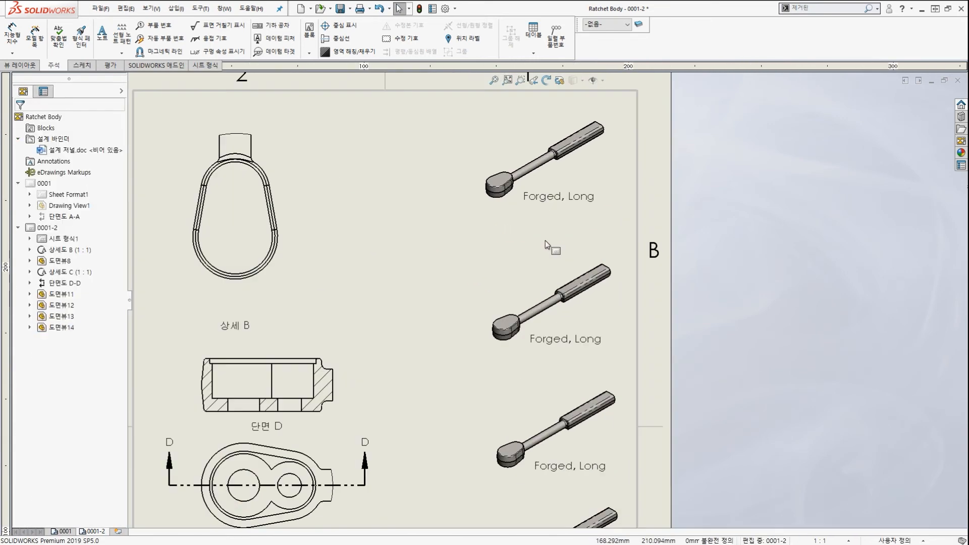
# Set the second ratchet view's reference configuration to Forged, Short.
pyautogui.moveTo(529, 247); pyautogui.dragTo(528, 230)
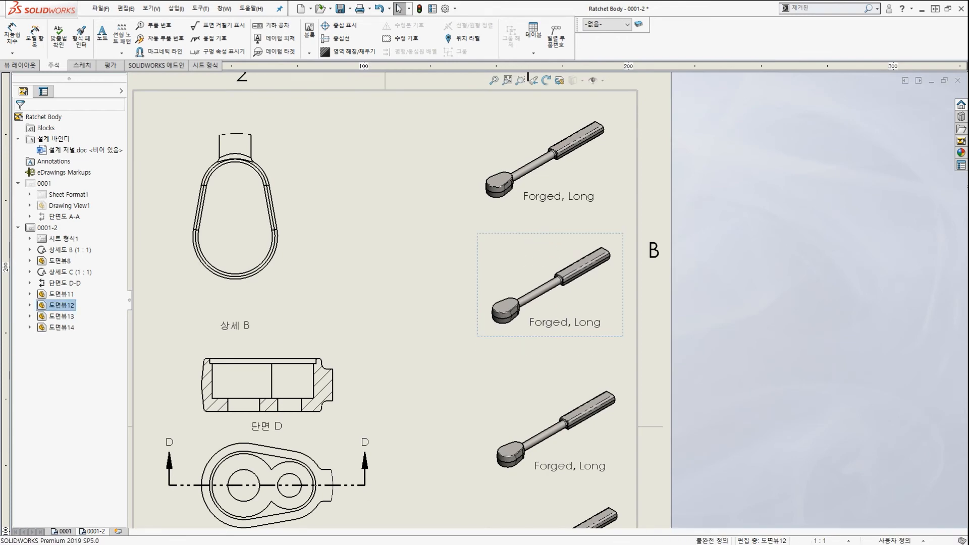
pyautogui.scroll(3, 536, 310)
pyautogui.scroll(-1, 537, 325)
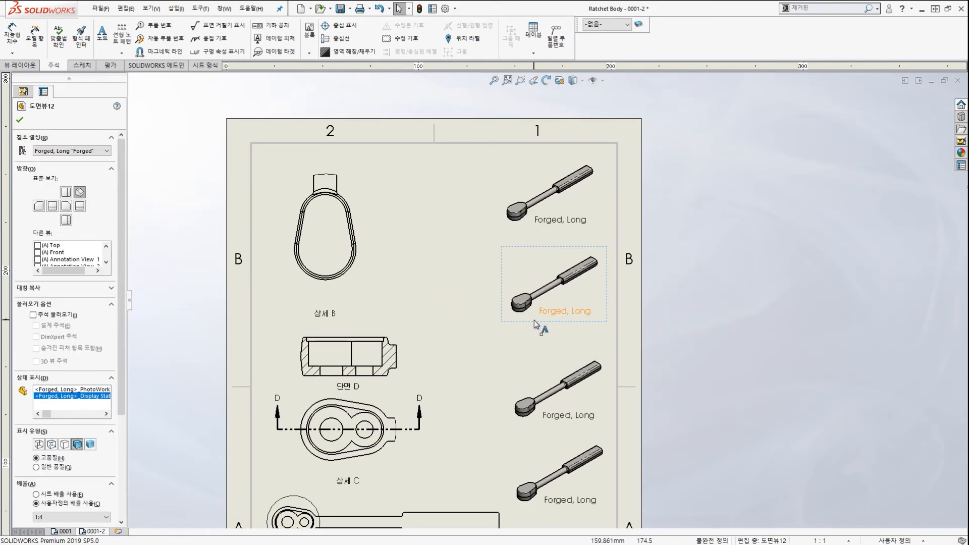
pyautogui.click(568, 198)
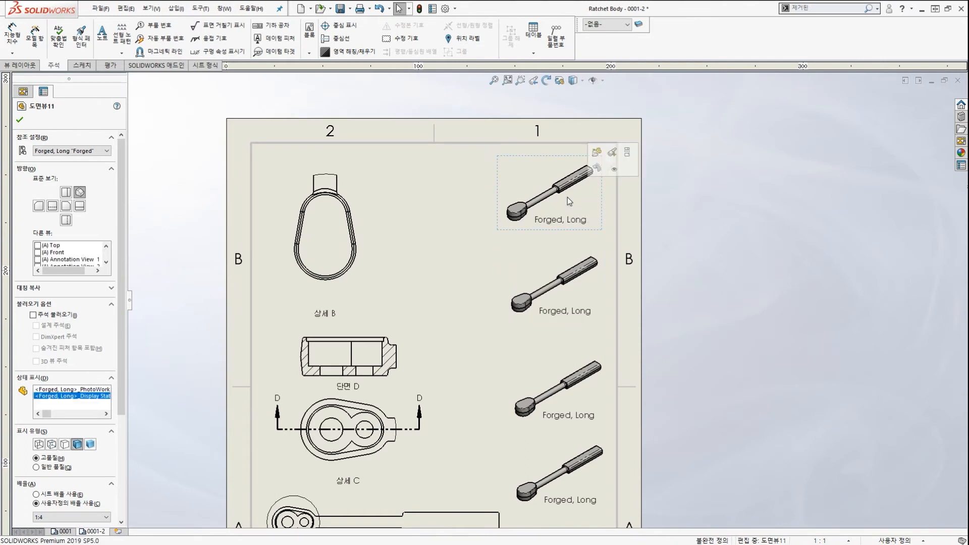
pyautogui.click(528, 277)
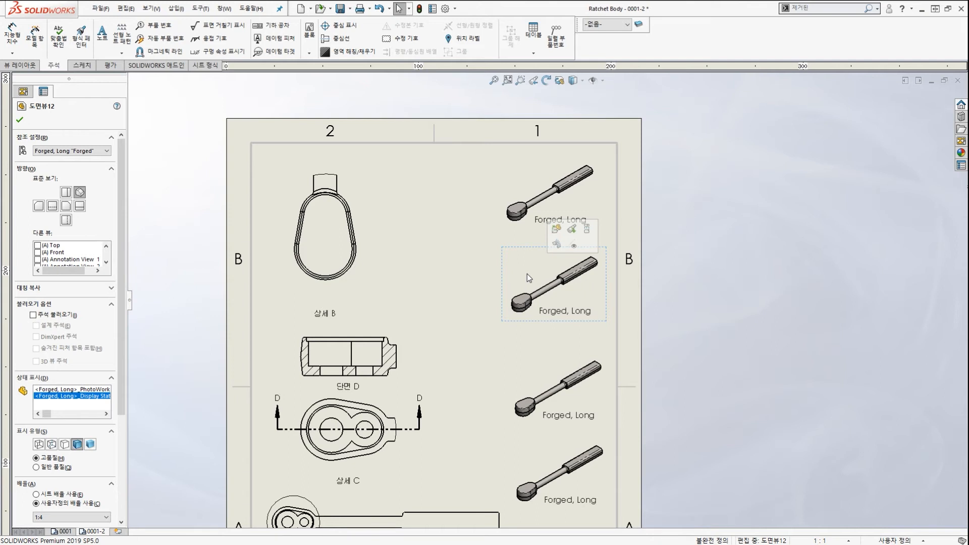
pyautogui.click(95, 152)
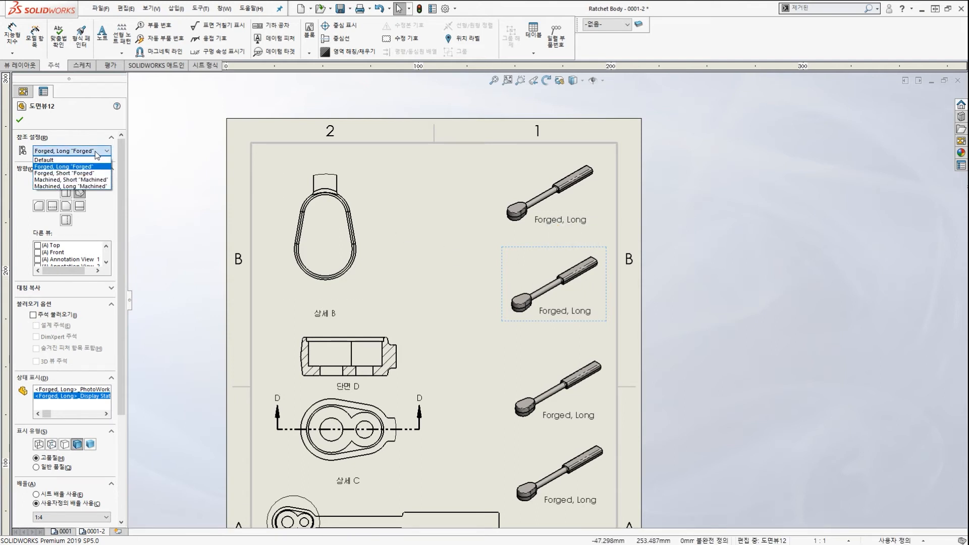
pyautogui.click(92, 173)
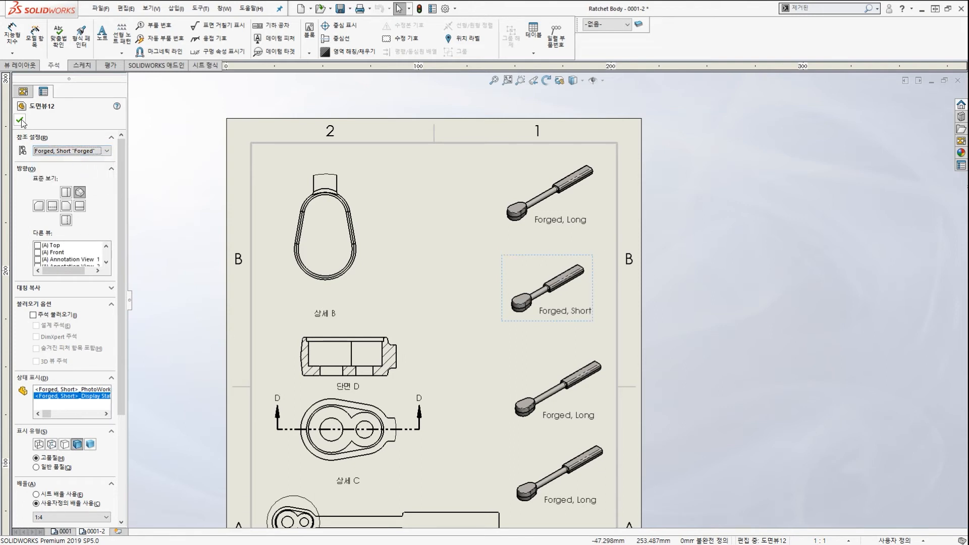
pyautogui.click(20, 121)
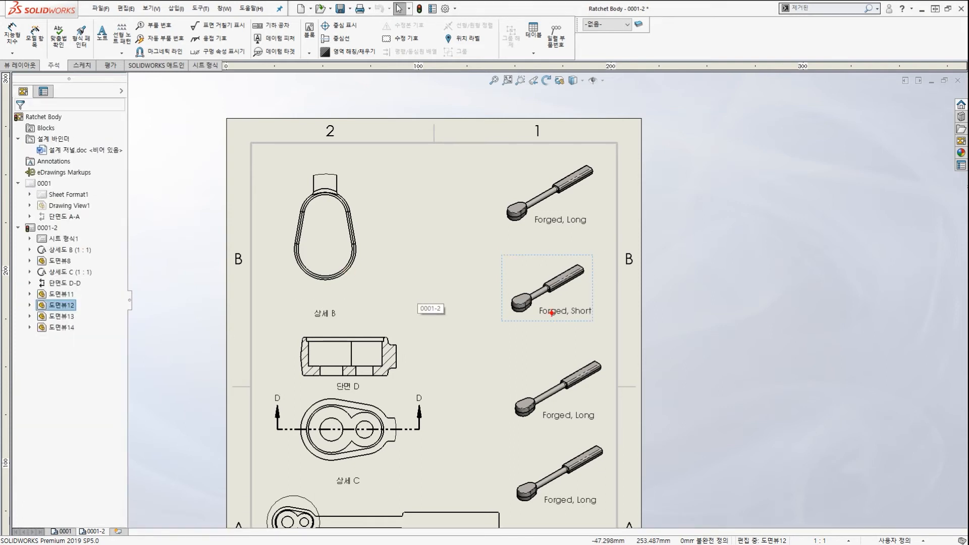
pyautogui.moveTo(583, 326)
pyautogui.mouseDown()
pyautogui.moveTo(564, 333)
pyautogui.moveTo(621, 283)
pyautogui.mouseUp()
pyautogui.moveTo(437, 258)
pyautogui.mouseDown()
pyautogui.moveTo(530, 287)
pyautogui.moveTo(505, 287)
pyautogui.mouseUp()
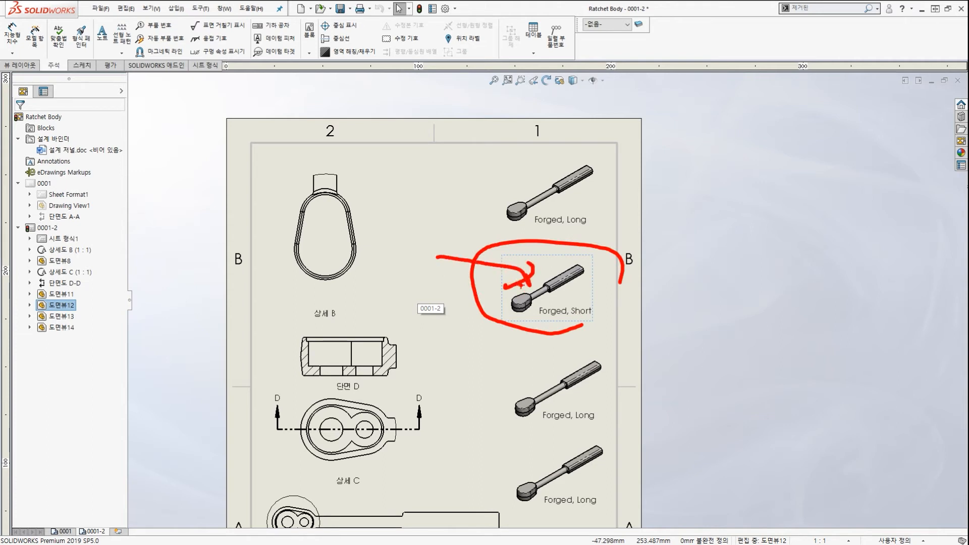
pyautogui.moveTo(559, 302)
pyautogui.mouseDown()
pyautogui.moveTo(600, 316)
pyautogui.moveTo(592, 337)
pyautogui.mouseUp()
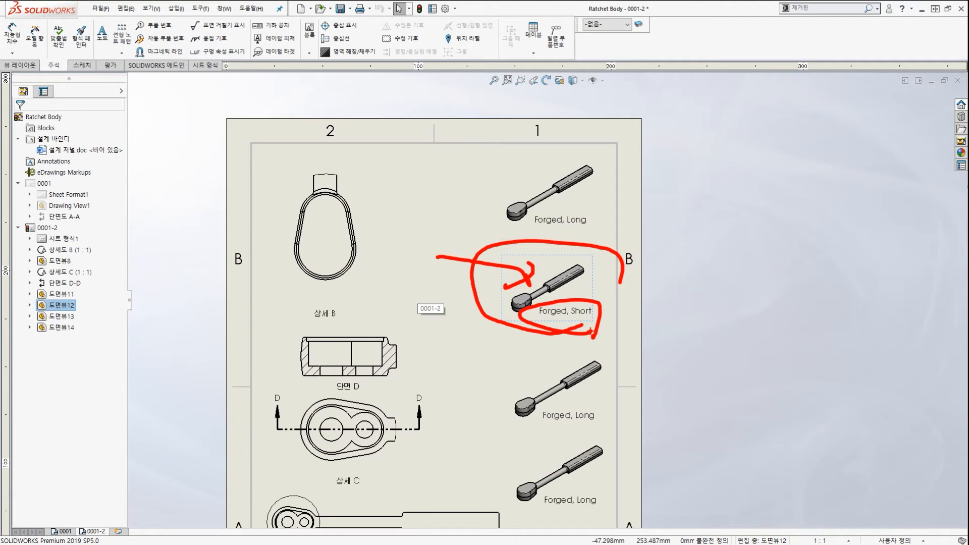
pyautogui.press('Escape')
# Set the third view to Machined, Short and the bottom view to Machined, Long.
pyautogui.click(543, 365)
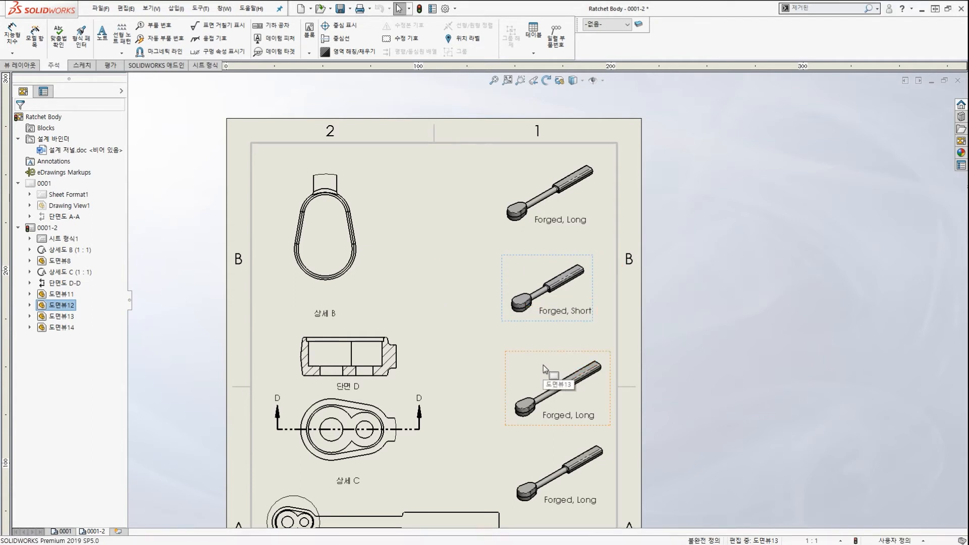
pyautogui.click(88, 151)
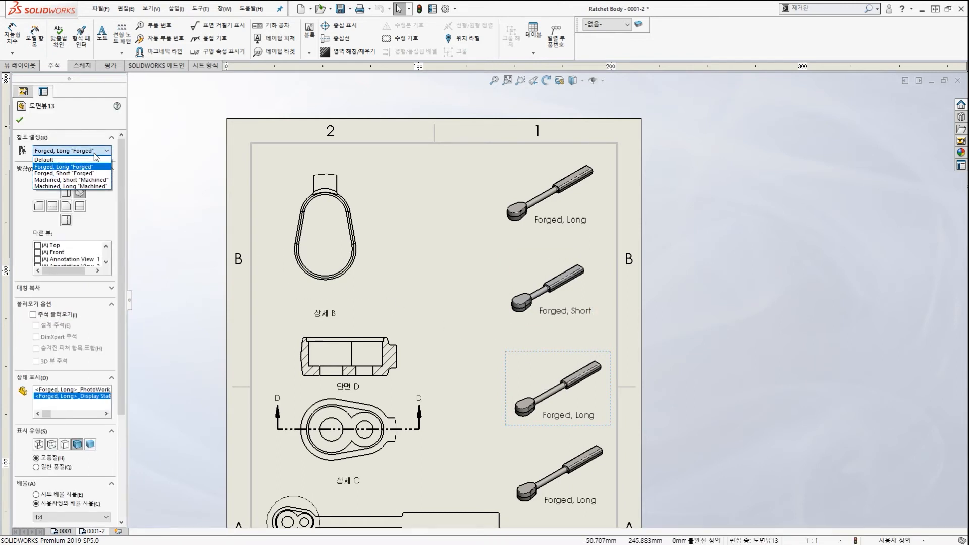
pyautogui.click(88, 180)
pyautogui.click(534, 462)
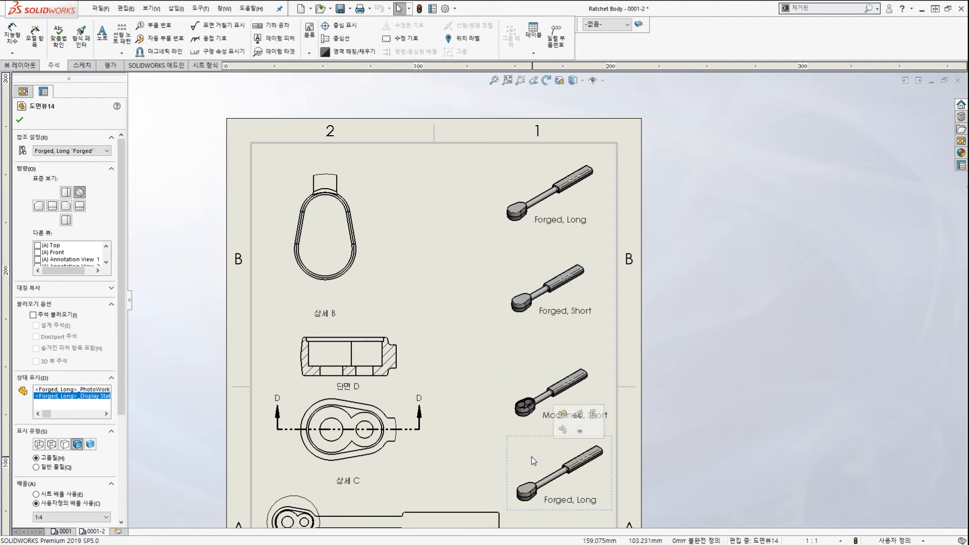
pyautogui.click(89, 151)
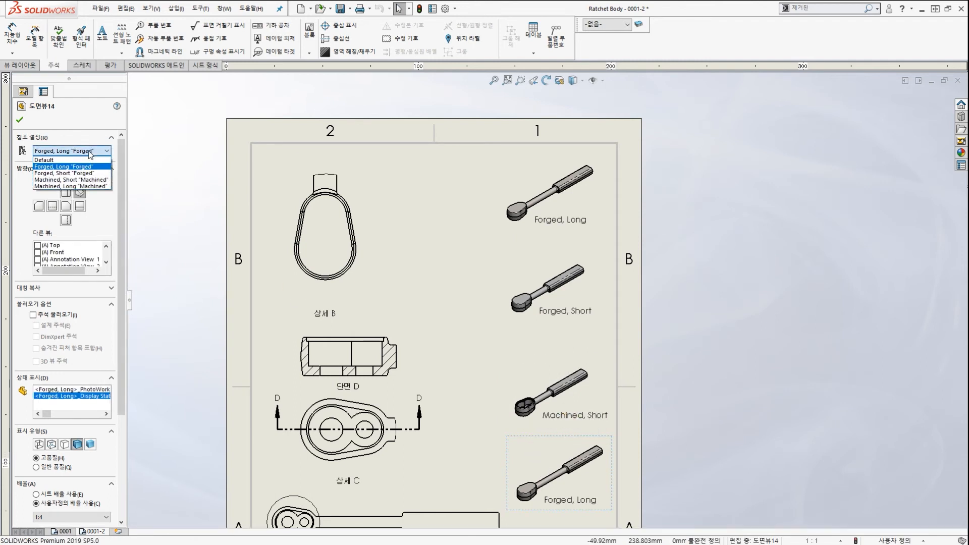
pyautogui.click(81, 187)
pyautogui.click(703, 348)
pyautogui.scroll(3, 688, 347)
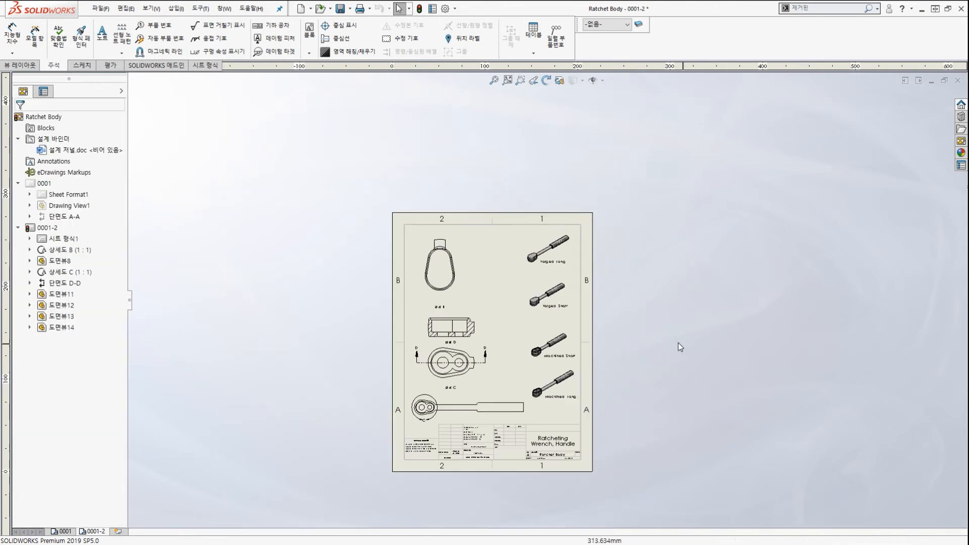
# Move the Machined, Short and Machined, Long views up closer beneath Forged, Short.
pyautogui.scroll(-2, 598, 323)
pyautogui.scroll(-2, 557, 338)
pyautogui.click(494, 329)
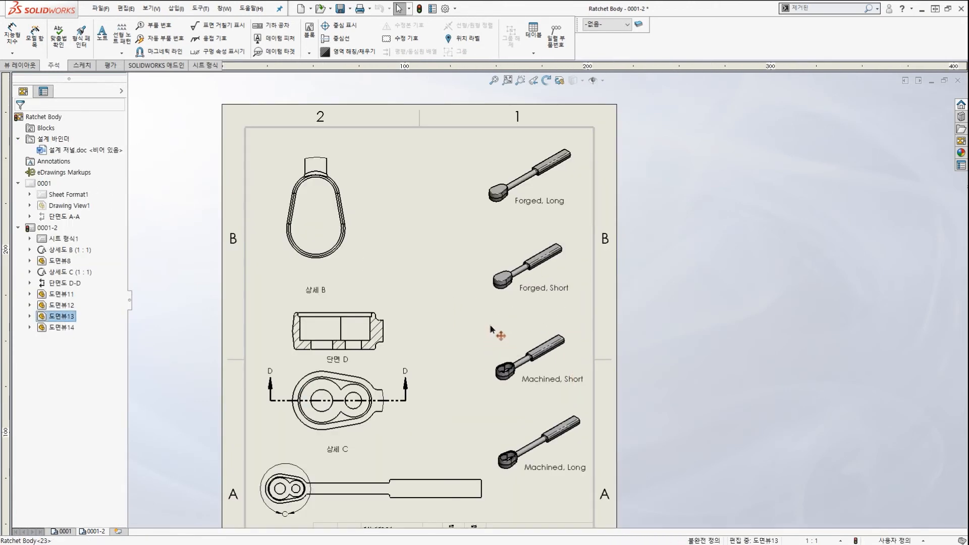
pyautogui.click(548, 191)
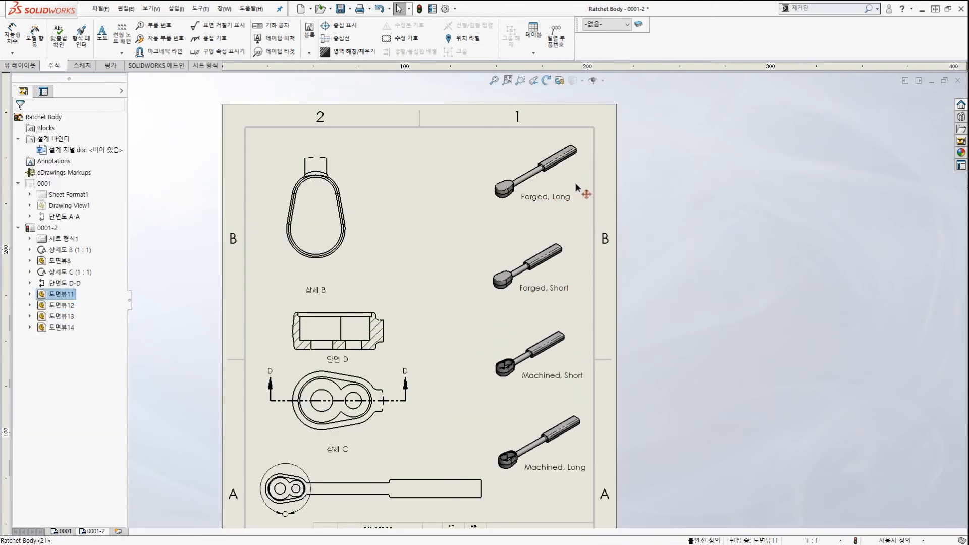
pyautogui.click(568, 272)
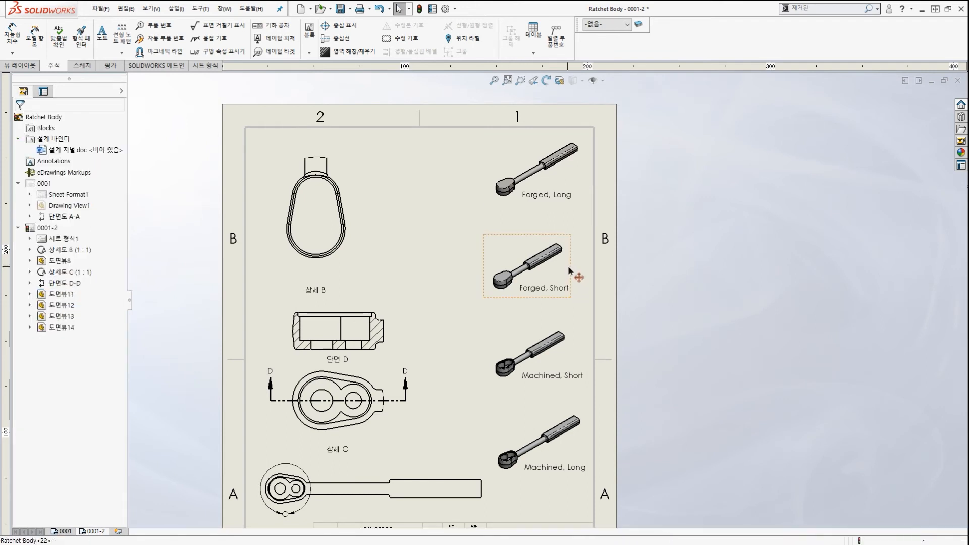
pyautogui.click(580, 357)
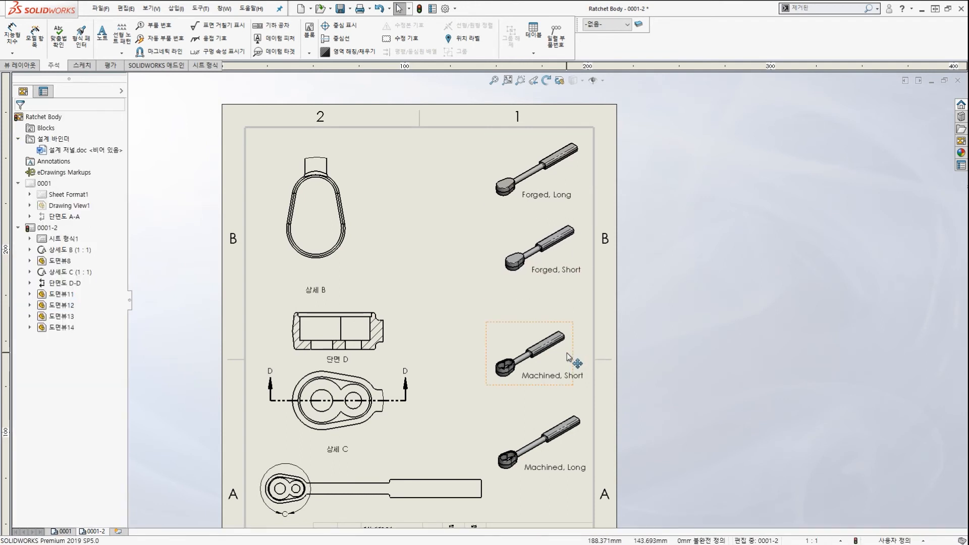
pyautogui.moveTo(586, 364); pyautogui.dragTo(582, 329)
pyautogui.click(530, 430)
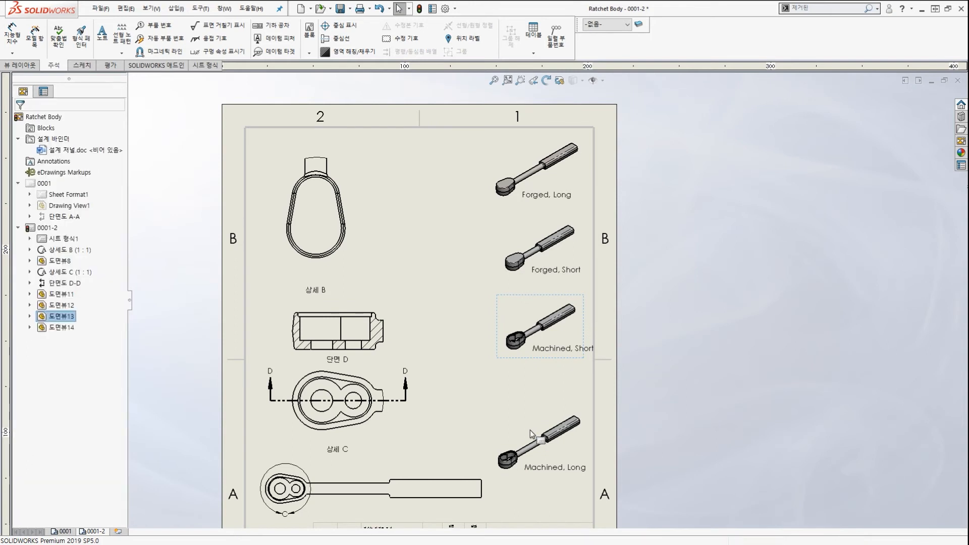
pyautogui.moveTo(520, 416); pyautogui.dragTo(525, 374)
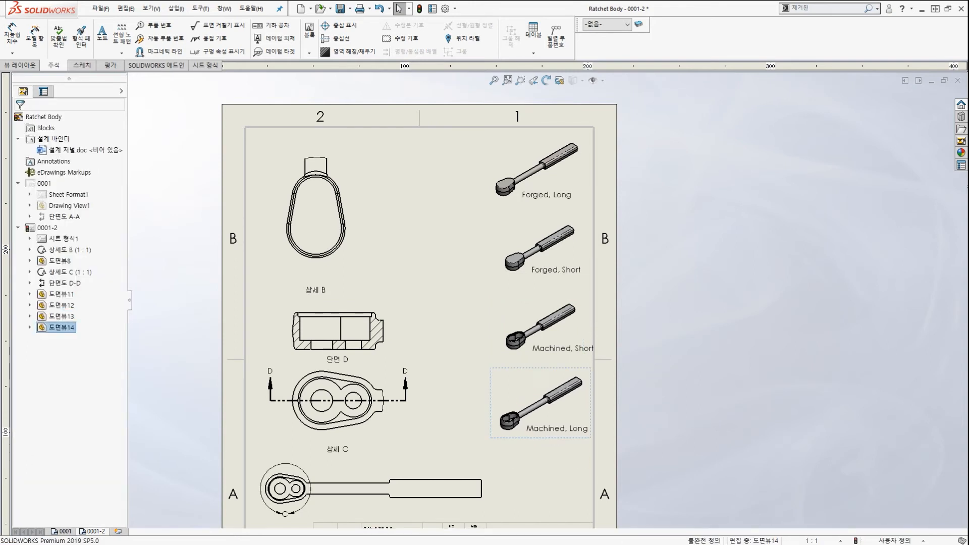
pyautogui.click(659, 226)
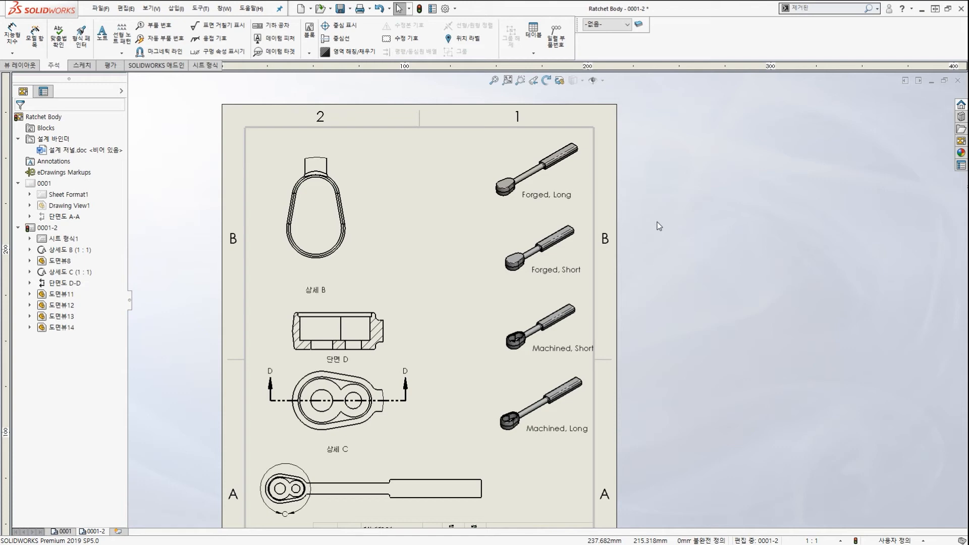
# Nudge the Machined, Short view slightly left and fit the whole sheet in the window.
pyautogui.scroll(3, 538, 273)
pyautogui.scroll(-3, 539, 373)
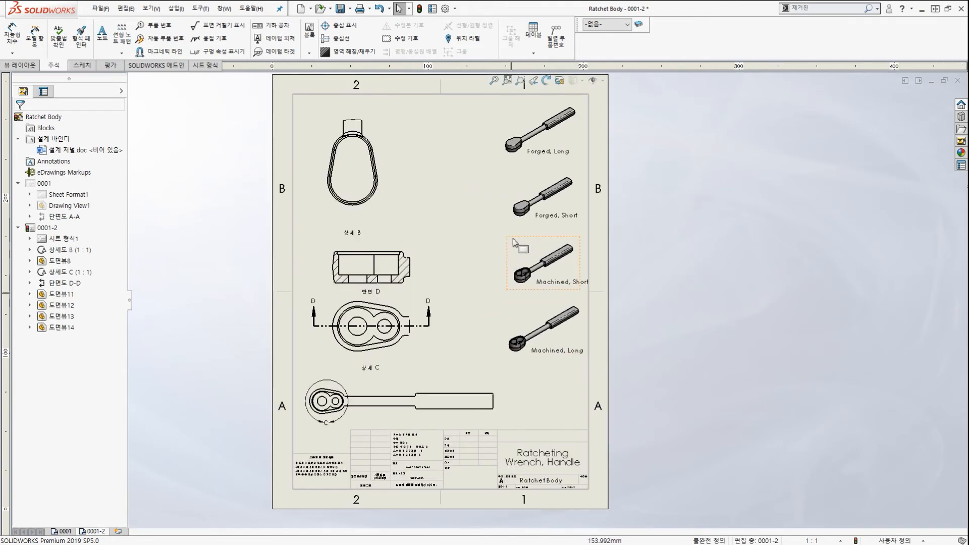
pyautogui.scroll(-3, 514, 242)
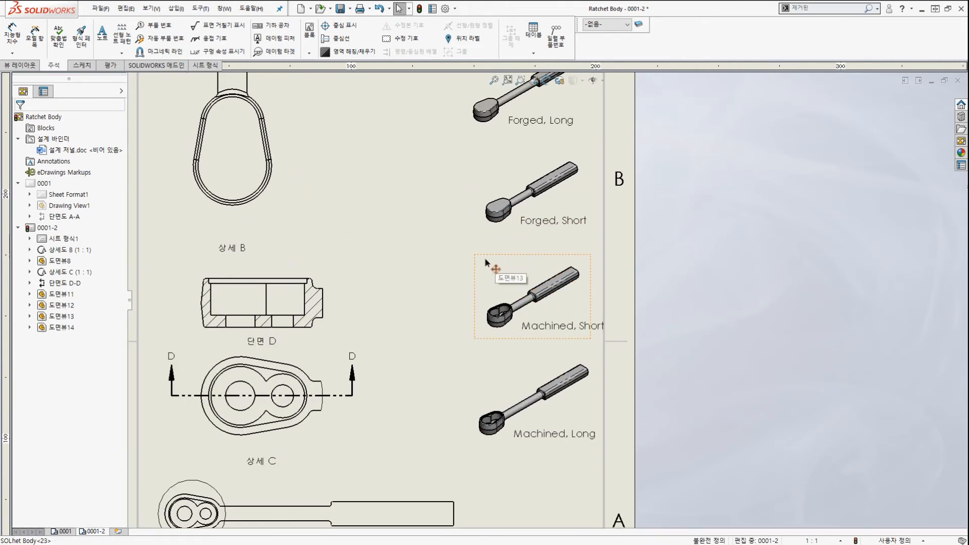
pyautogui.moveTo(486, 263); pyautogui.dragTo(468, 262)
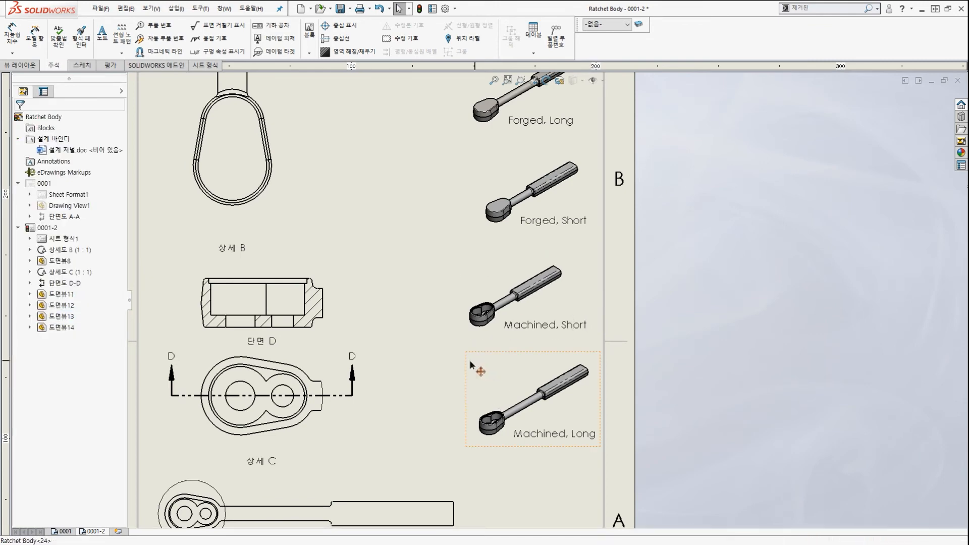
pyautogui.press('f')
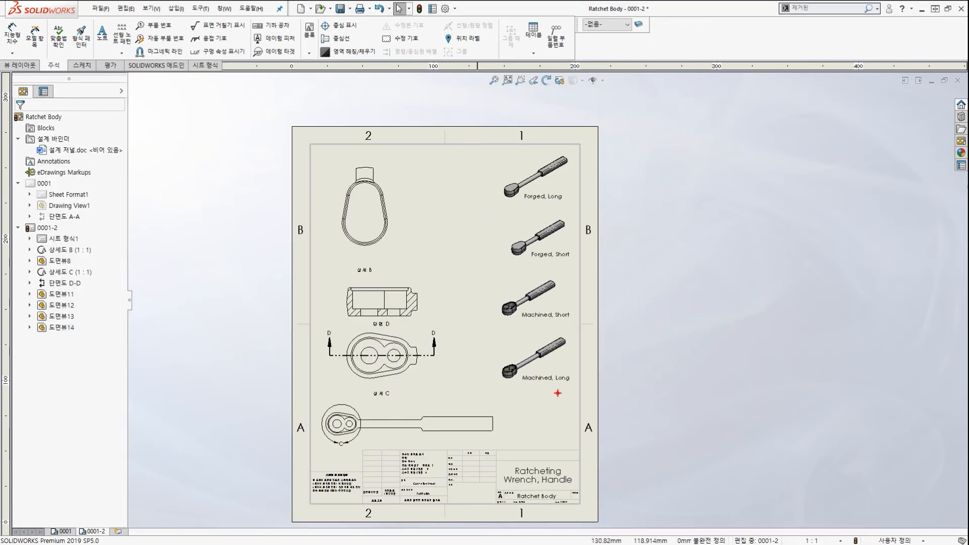
pyautogui.moveTo(557, 393)
pyautogui.mouseDown()
pyautogui.moveTo(568, 361)
pyautogui.moveTo(555, 374)
pyautogui.mouseUp()
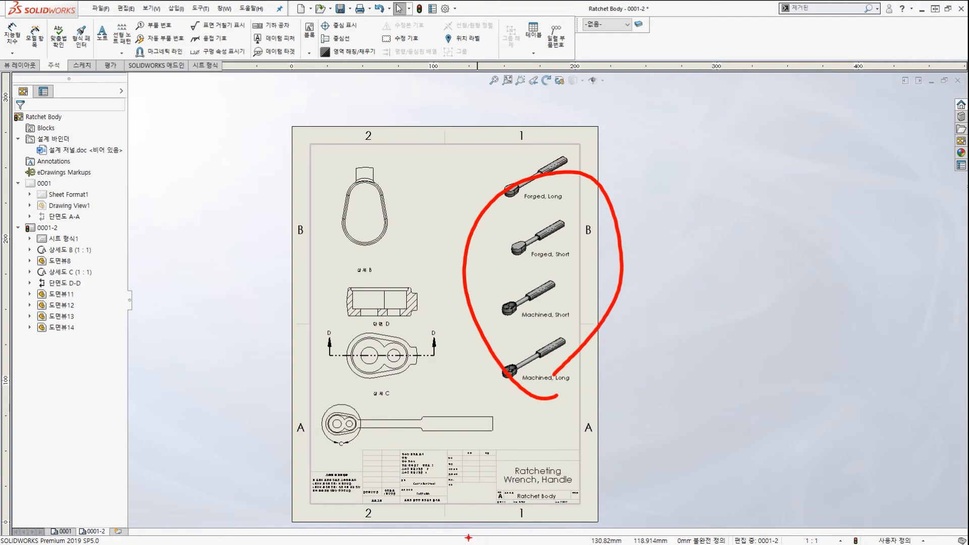
pyautogui.scroll(4, 433, 525)
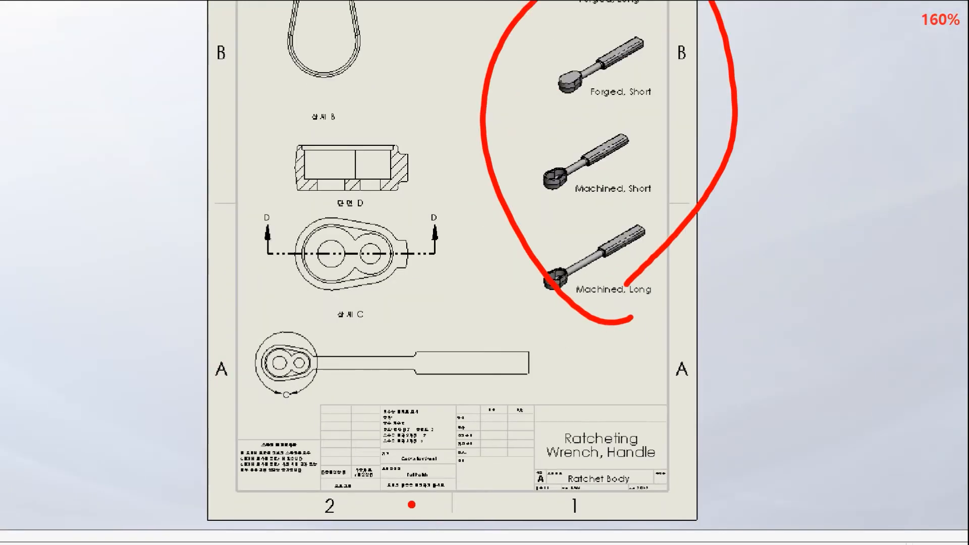
pyautogui.press('Escape')
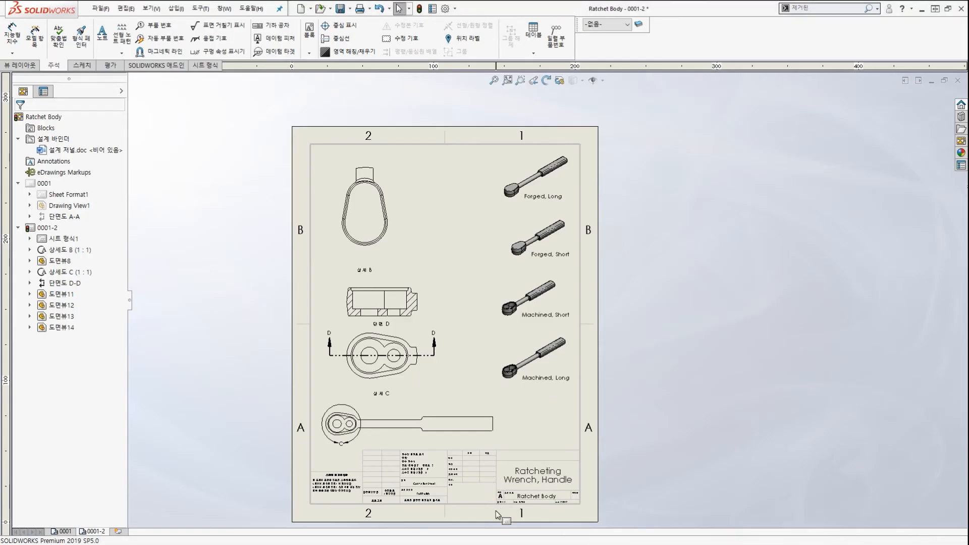
pyautogui.scroll(-5, 498, 501)
pyautogui.hotkey('ctrl', '2')
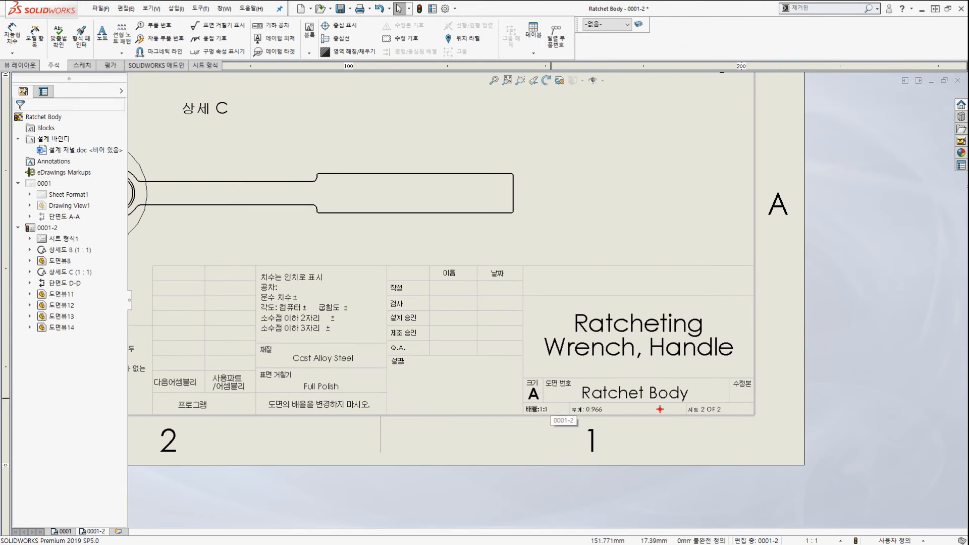
pyautogui.moveTo(661, 410); pyautogui.dragTo(683, 403)
pyautogui.moveTo(696, 354)
pyautogui.mouseDown()
pyautogui.moveTo(578, 349)
pyautogui.moveTo(631, 357)
pyautogui.mouseUp()
pyautogui.scroll(2, 442, 285)
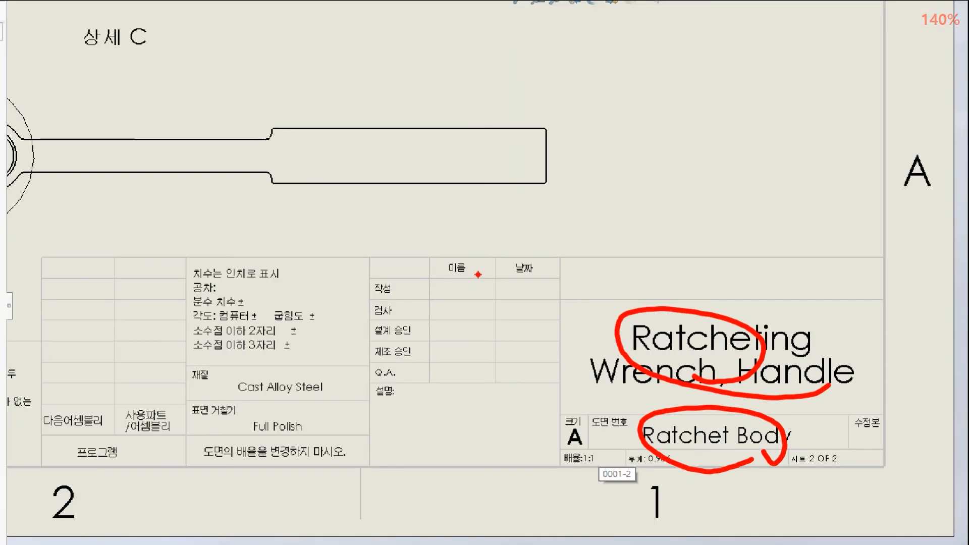
pyautogui.moveTo(479, 278); pyautogui.dragTo(456, 252)
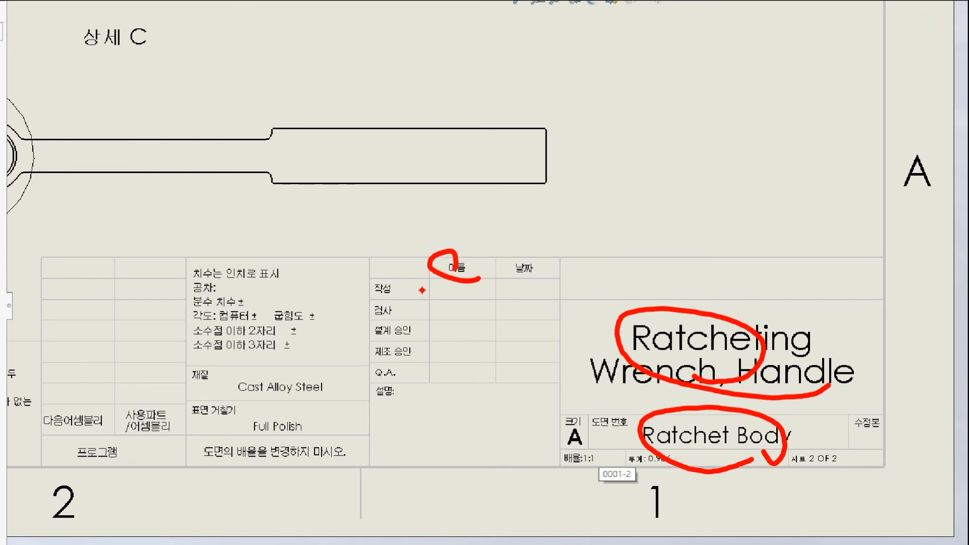
pyautogui.moveTo(534, 263); pyautogui.dragTo(568, 292)
pyautogui.moveTo(347, 394)
pyautogui.mouseDown()
pyautogui.moveTo(316, 405)
pyautogui.moveTo(287, 373)
pyautogui.mouseUp()
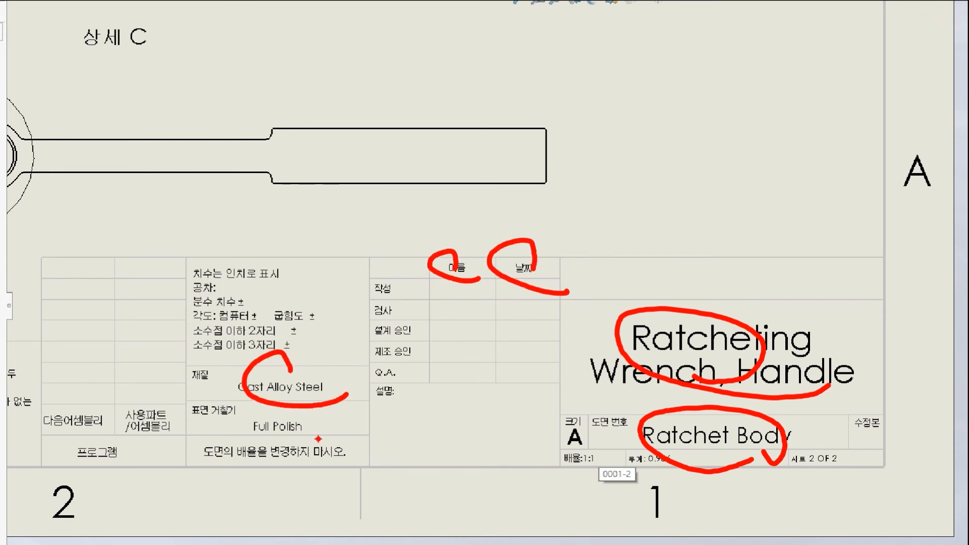
pyautogui.moveTo(364, 447)
pyautogui.mouseDown()
pyautogui.moveTo(319, 400)
pyautogui.moveTo(307, 448)
pyautogui.mouseUp()
pyautogui.press('Escape')
pyautogui.hotkey('ctrl', '2')
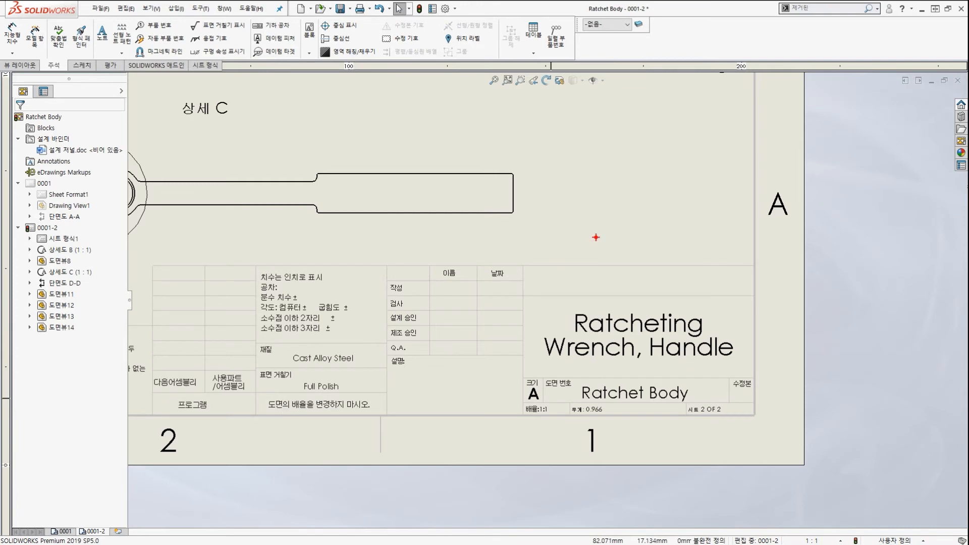
pyautogui.moveTo(541, 185); pyautogui.dragTo(673, 257)
pyautogui.moveTo(798, 119); pyautogui.dragTo(684, 191)
pyautogui.hotkey('ctrl', 'z')
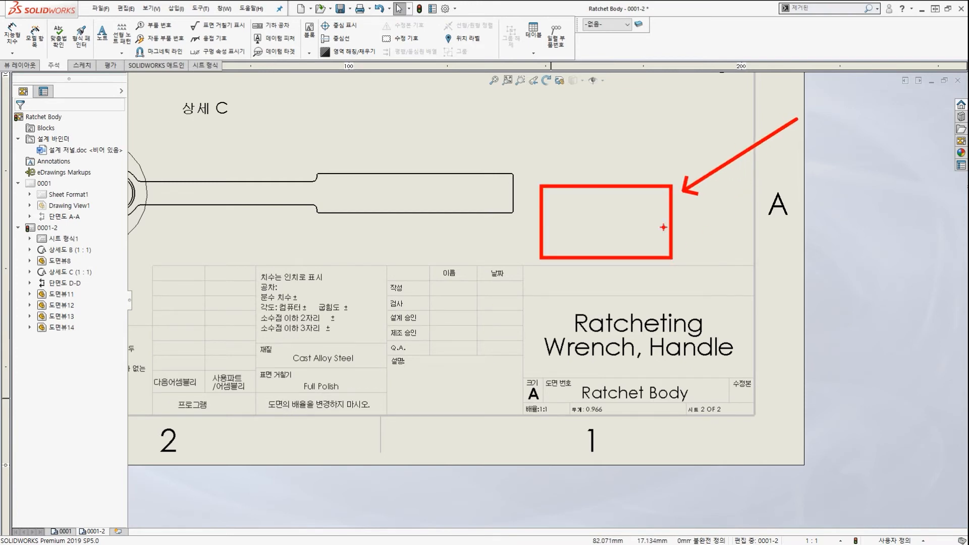
pyautogui.press('Escape')
pyautogui.scroll(5, 620, 216)
pyautogui.press('f')
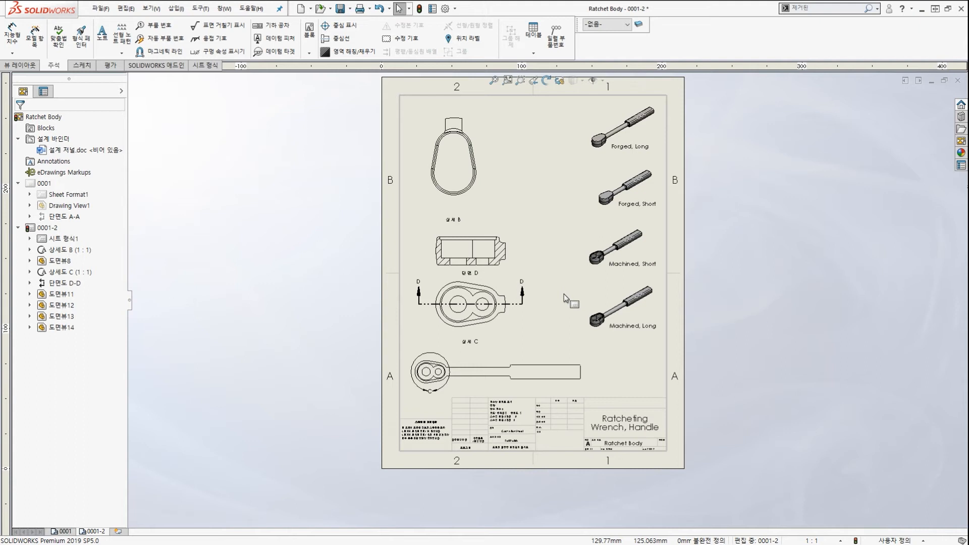
pyautogui.click(300, 9)
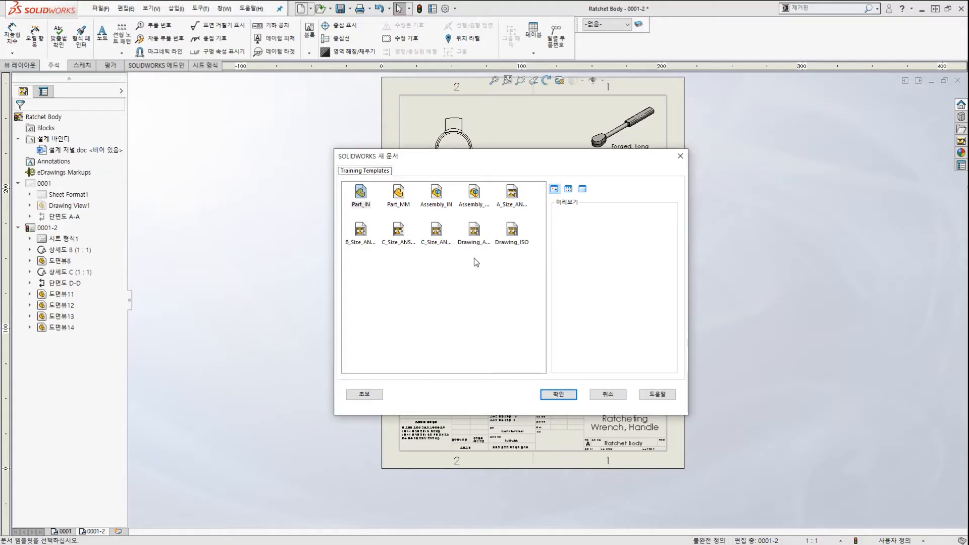
pyautogui.press('Escape')
pyautogui.scroll(-1, 634, 251)
pyautogui.scroll(3, 650, 257)
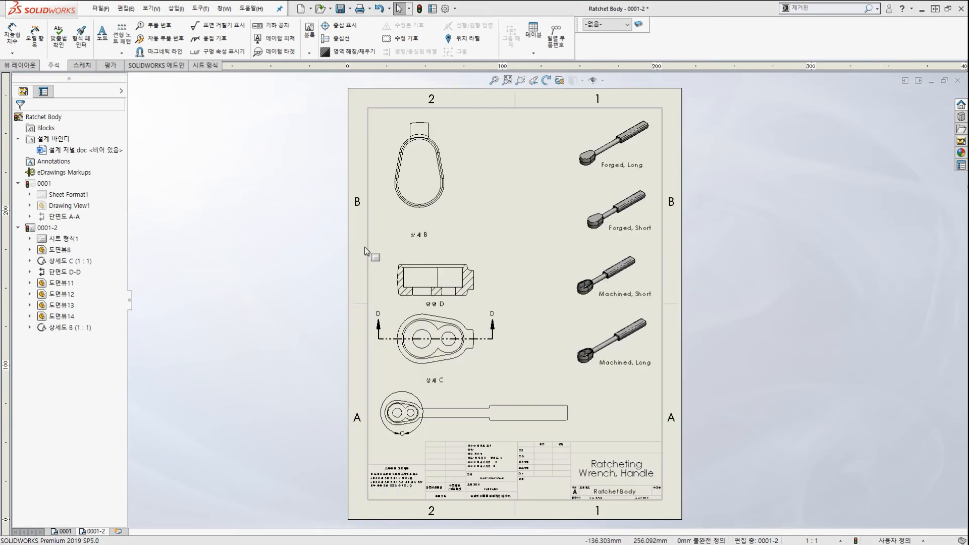
# Move detail view B down beside the ratchet views.
pyautogui.scroll(-3, 461, 244)
pyautogui.scroll(3, 485, 242)
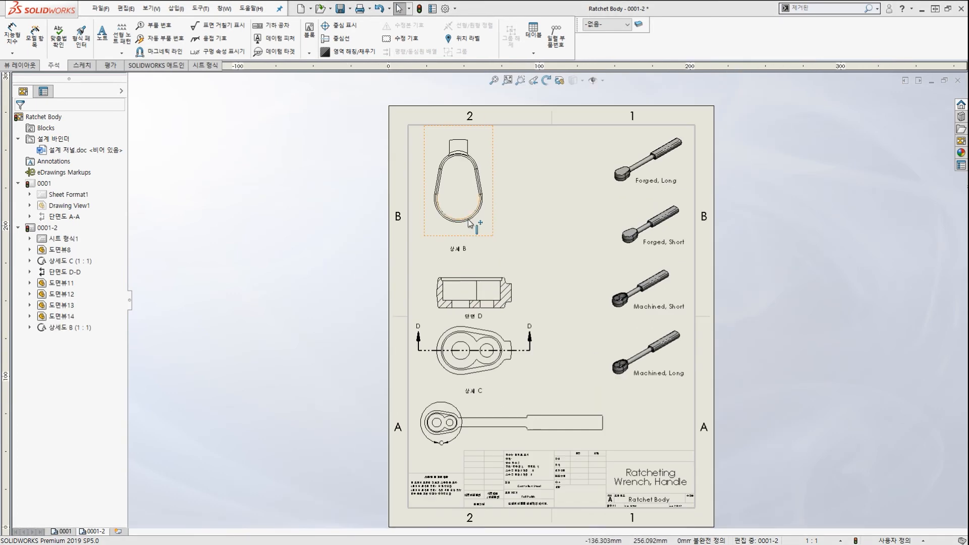
pyautogui.scroll(-2, 506, 242)
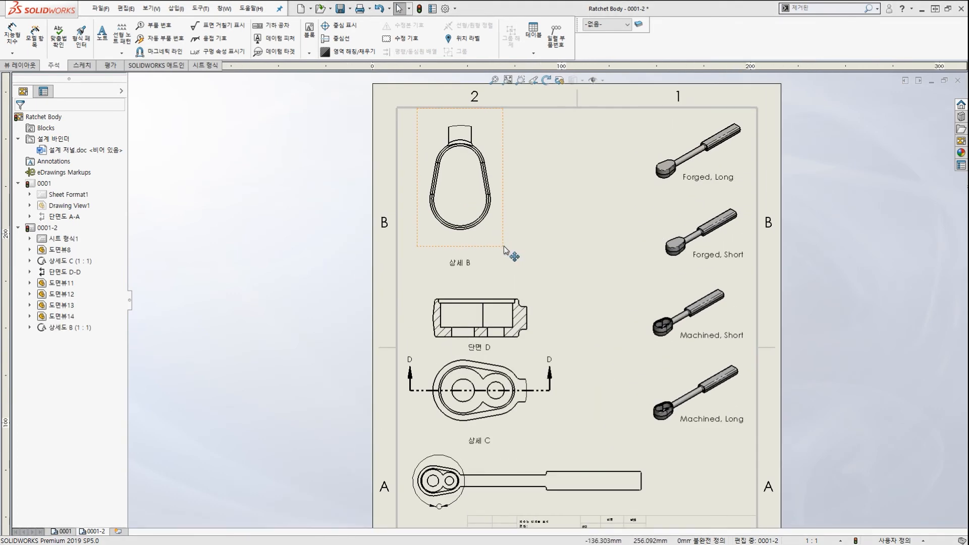
pyautogui.moveTo(510, 253); pyautogui.dragTo(649, 426)
pyautogui.press('Escape')
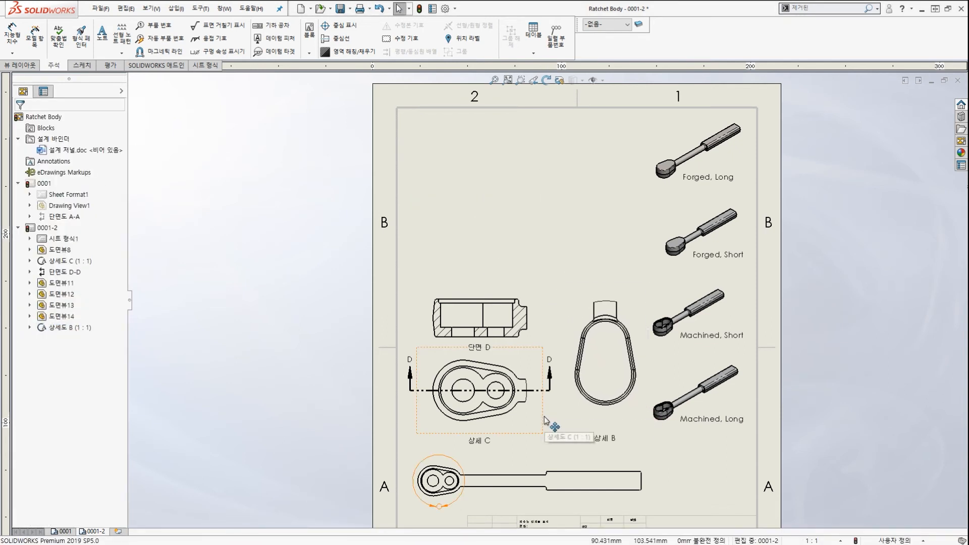
pyautogui.click(513, 215)
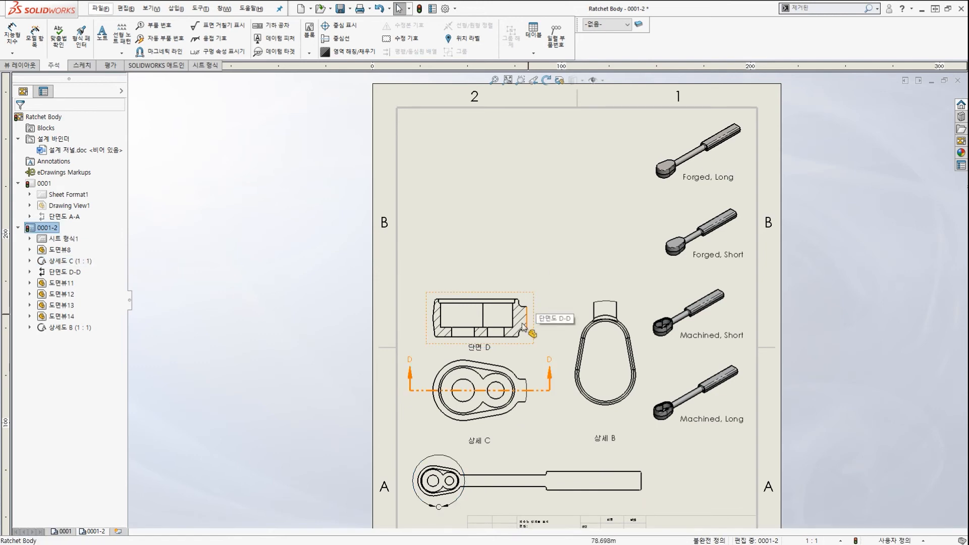
# Break section view D-D's alignment and drag it higher up the sheet.
pyautogui.scroll(-4, 536, 301)
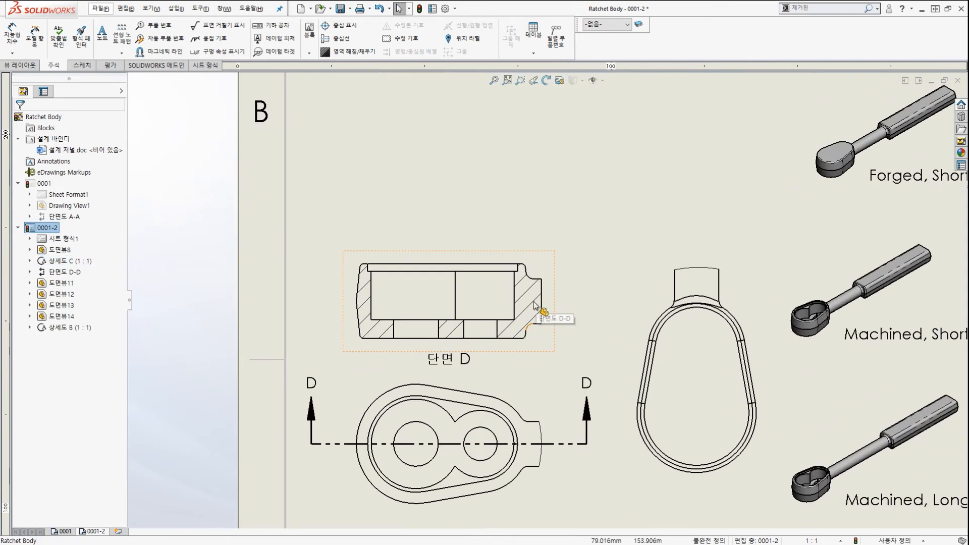
pyautogui.click(538, 258)
pyautogui.rightClick(537, 258)
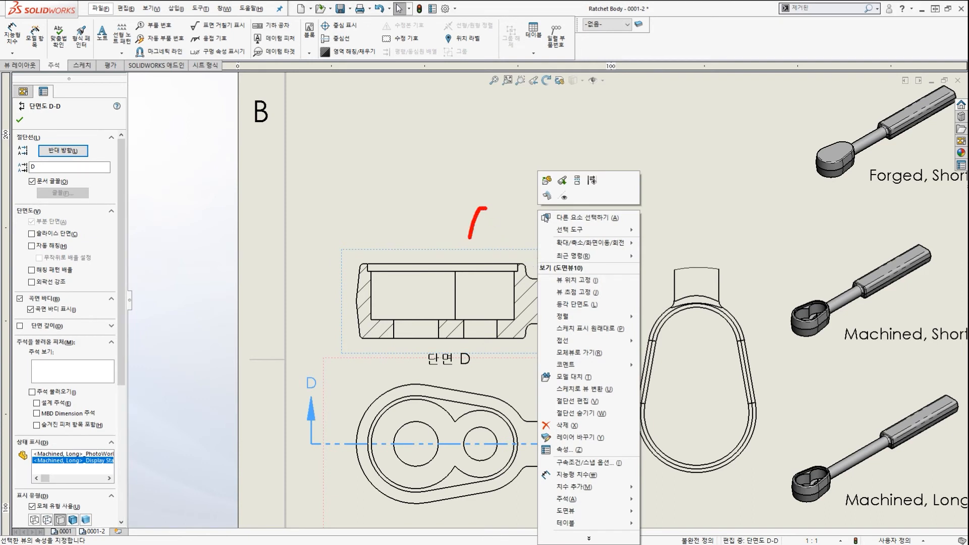
pyautogui.moveTo(589, 320)
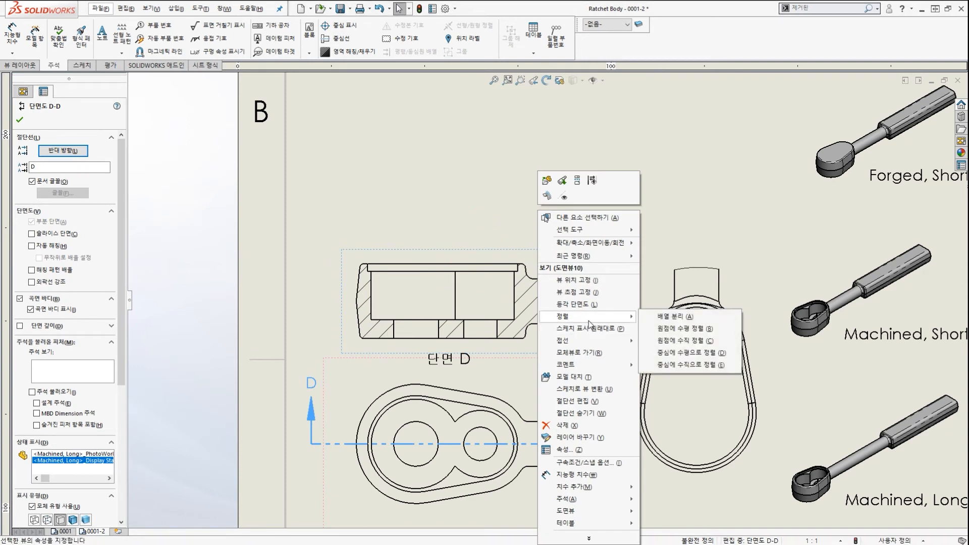
pyautogui.click(666, 317)
pyautogui.scroll(3, 529, 337)
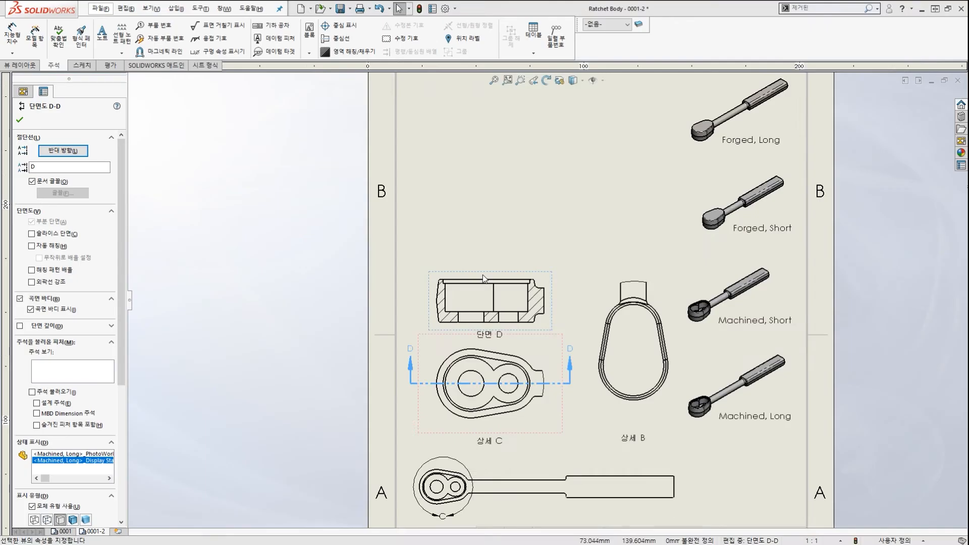
pyautogui.scroll(2, 483, 275)
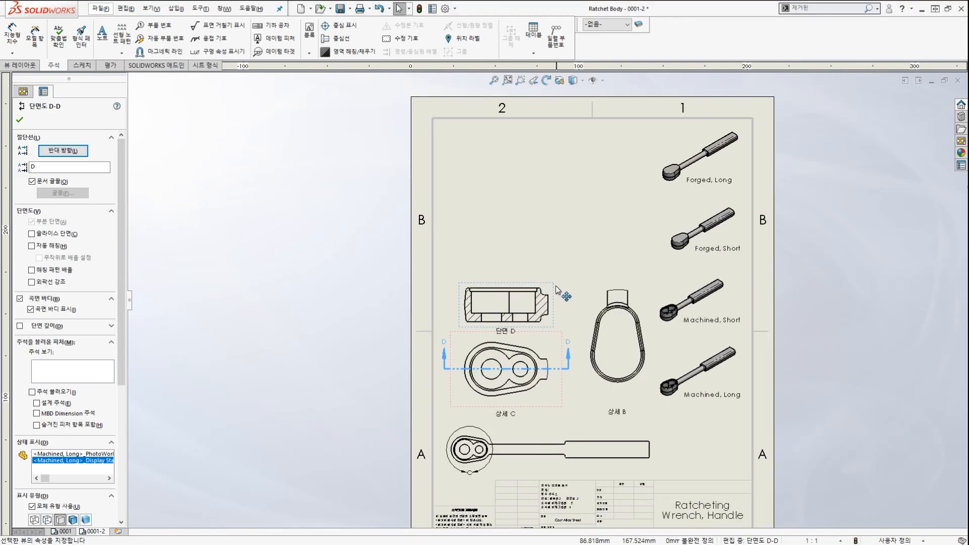
pyautogui.moveTo(555, 286); pyautogui.dragTo(595, 190)
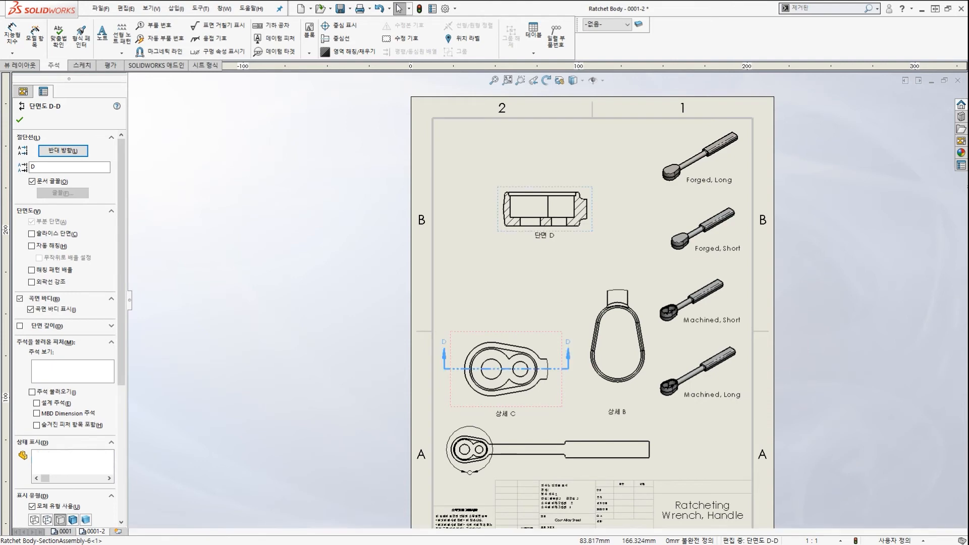
pyautogui.press('Escape')
pyautogui.scroll(-4, 561, 250)
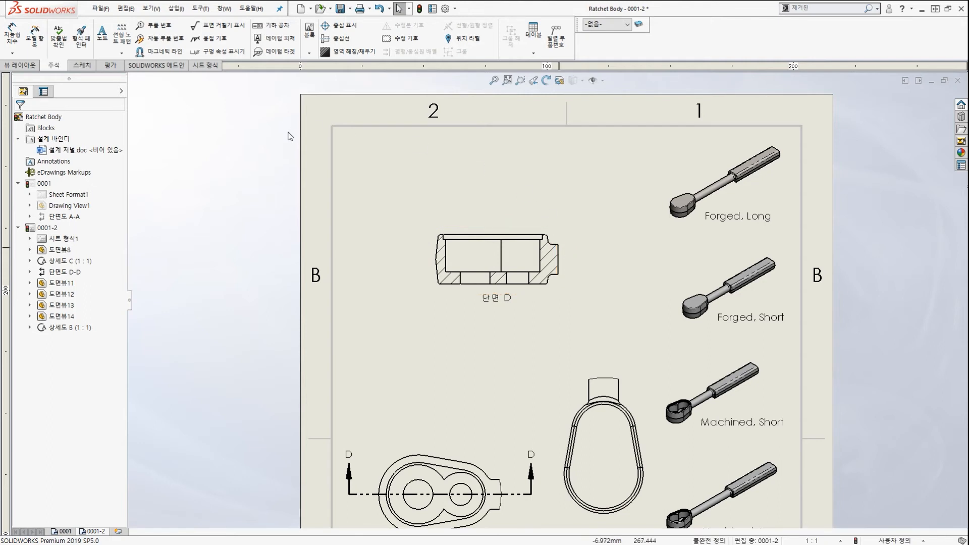
# Insert model items from Selected feature into section view D, giving Ø24, Ø18, 2, 2 and 5.
pyautogui.click(176, 9)
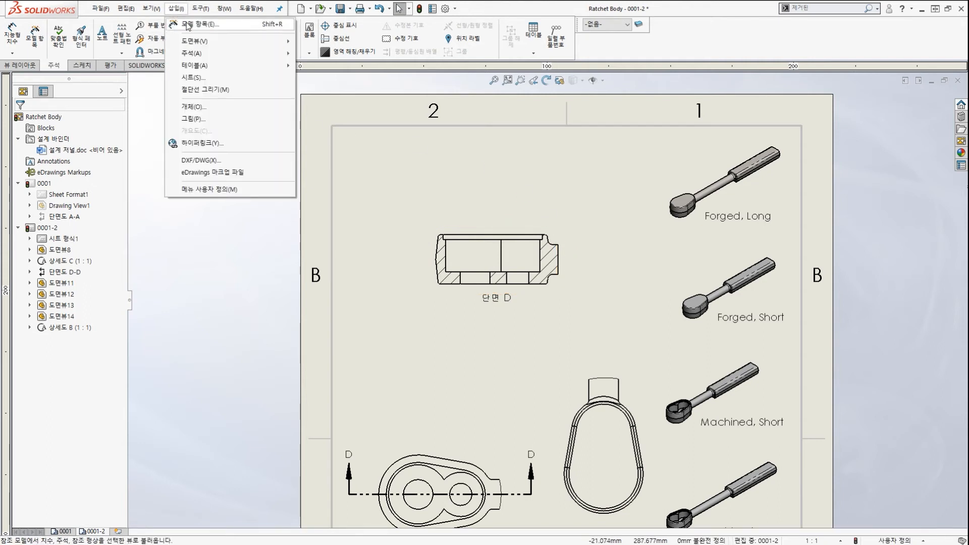
pyautogui.click(188, 24)
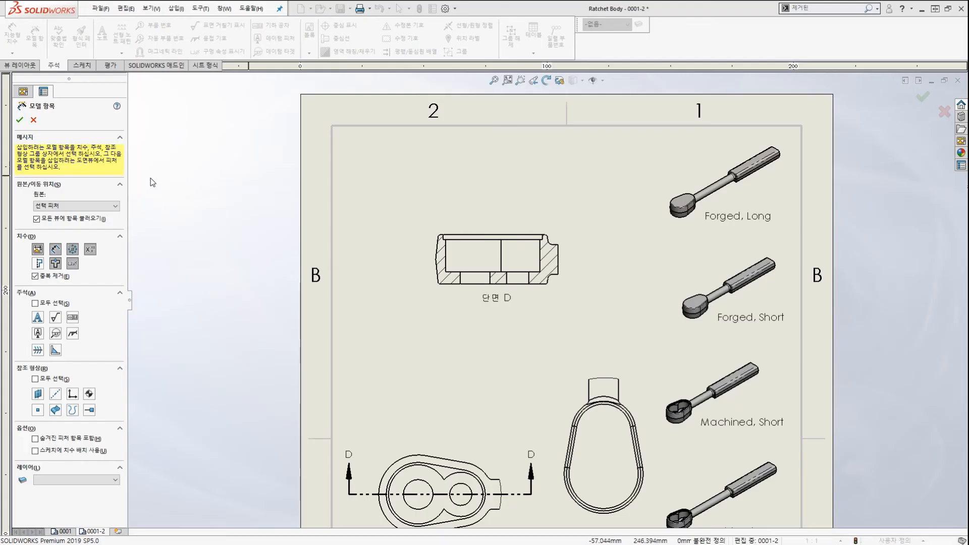
pyautogui.click(117, 206)
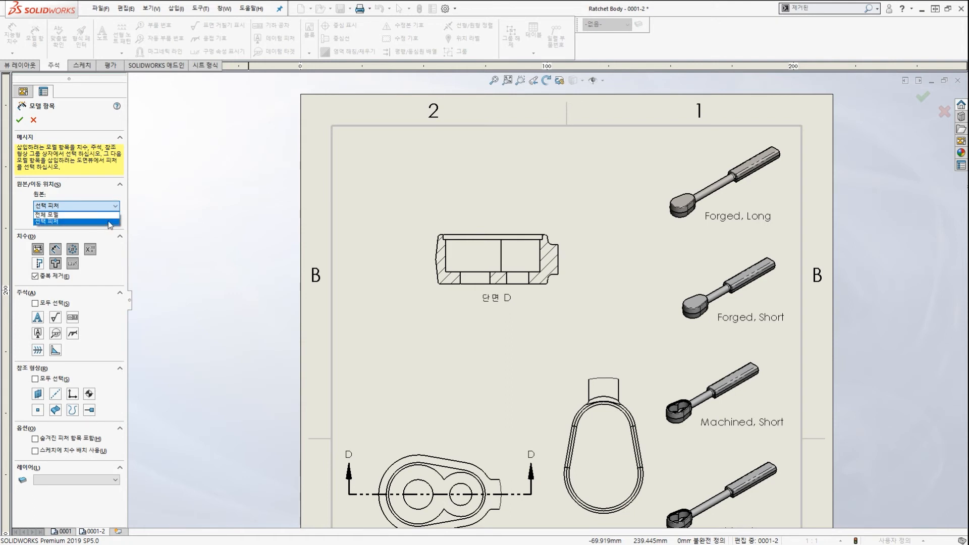
pyautogui.click(108, 222)
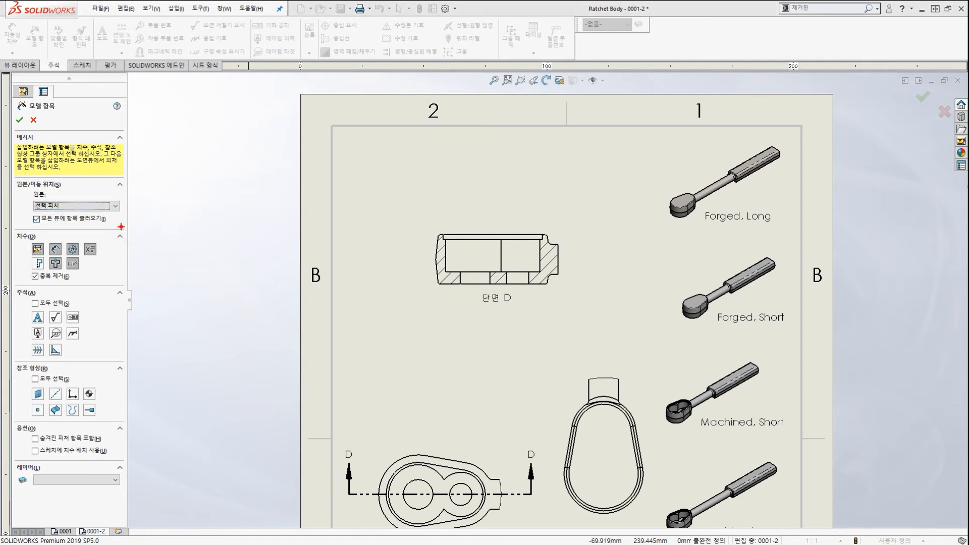
pyautogui.moveTo(228, 242)
pyautogui.mouseDown()
pyautogui.moveTo(255, 218)
pyautogui.moveTo(422, 246)
pyautogui.moveTo(413, 264)
pyautogui.mouseUp()
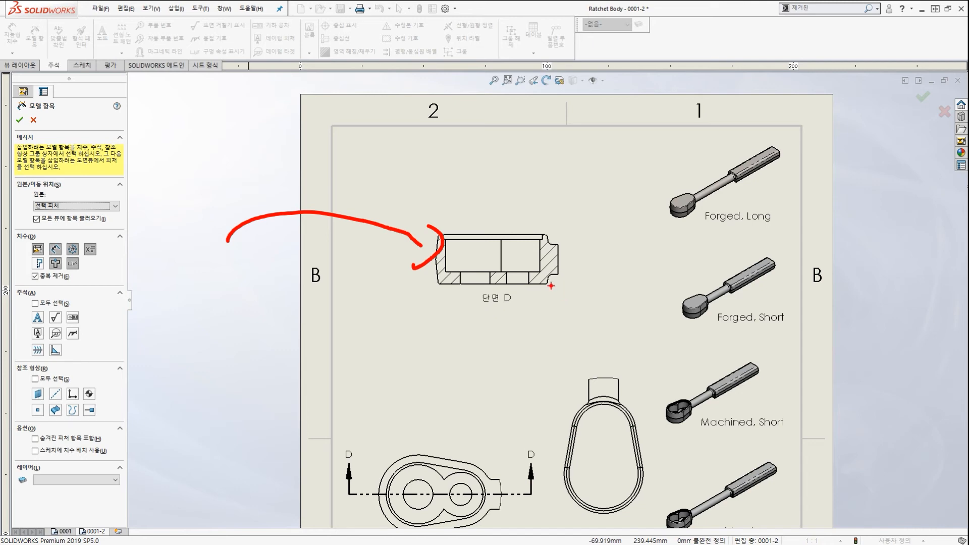
pyautogui.click(521, 253)
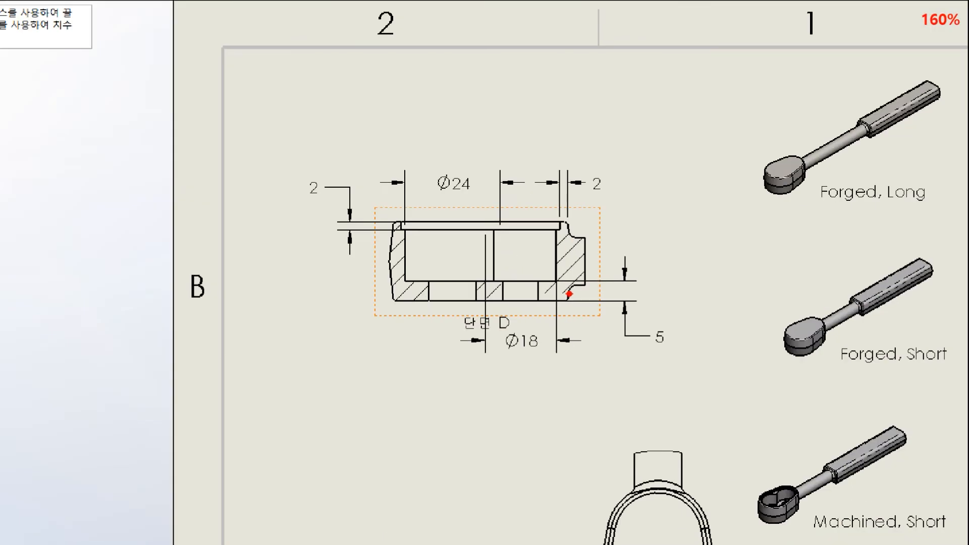
pyautogui.moveTo(605, 322); pyautogui.dragTo(412, 292)
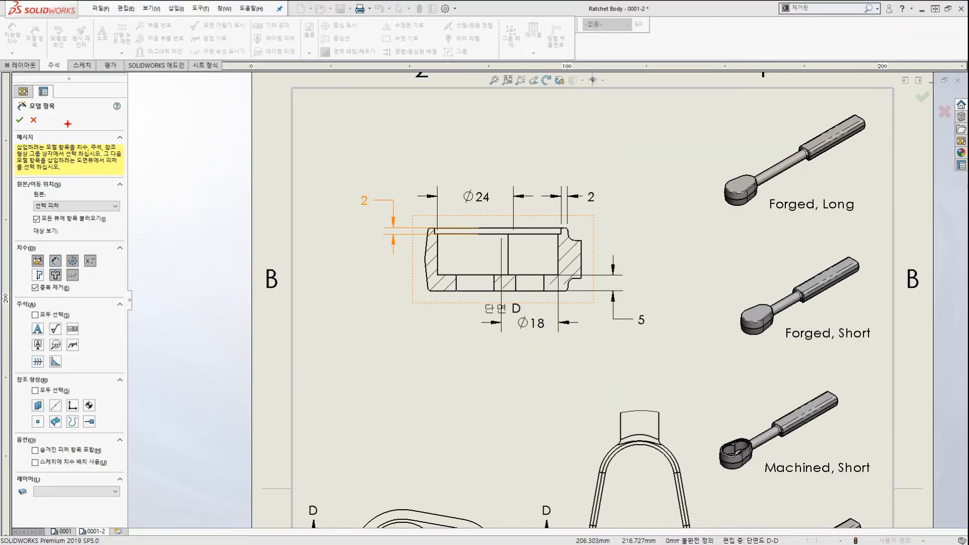
pyautogui.moveTo(23, 128)
pyautogui.mouseDown()
pyautogui.moveTo(14, 124)
pyautogui.moveTo(23, 105)
pyautogui.moveTo(29, 122)
pyautogui.mouseUp()
pyautogui.moveTo(75, 170); pyautogui.dragTo(20, 121)
pyautogui.moveTo(34, 121); pyautogui.dragTo(26, 144)
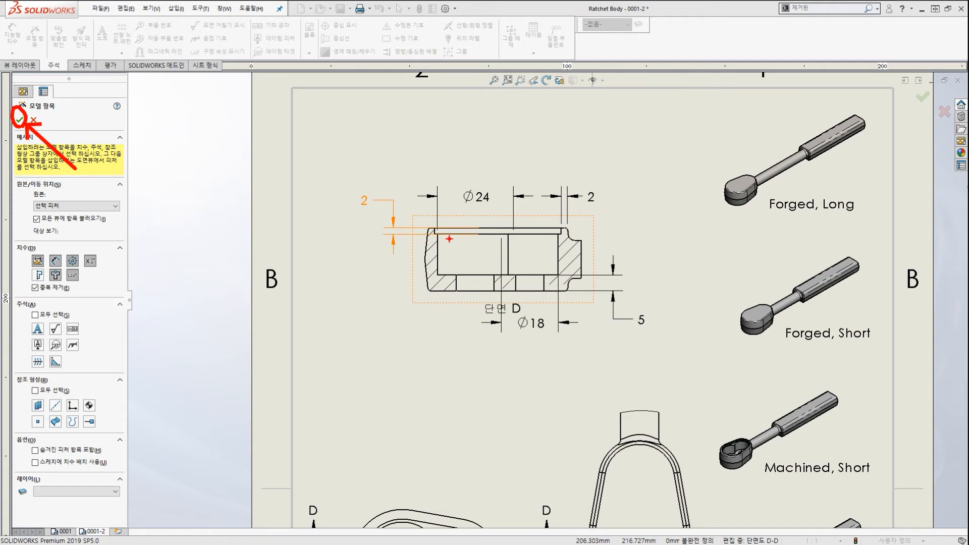
pyautogui.press('Escape')
pyautogui.click(19, 119)
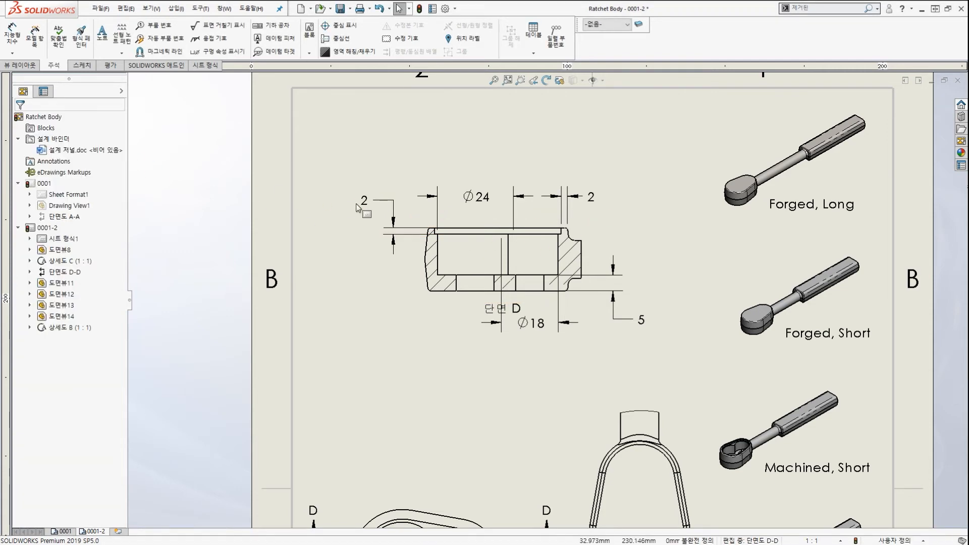
# Move the 단면 D label down beside the ø18 dimension.
pyautogui.scroll(3, 537, 305)
pyautogui.scroll(-3, 538, 305)
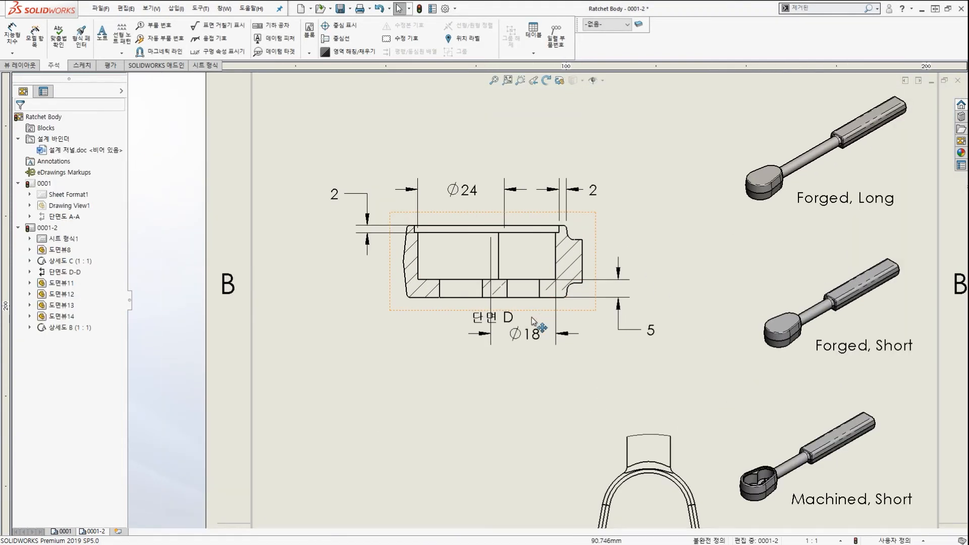
pyautogui.moveTo(477, 321); pyautogui.dragTo(416, 339)
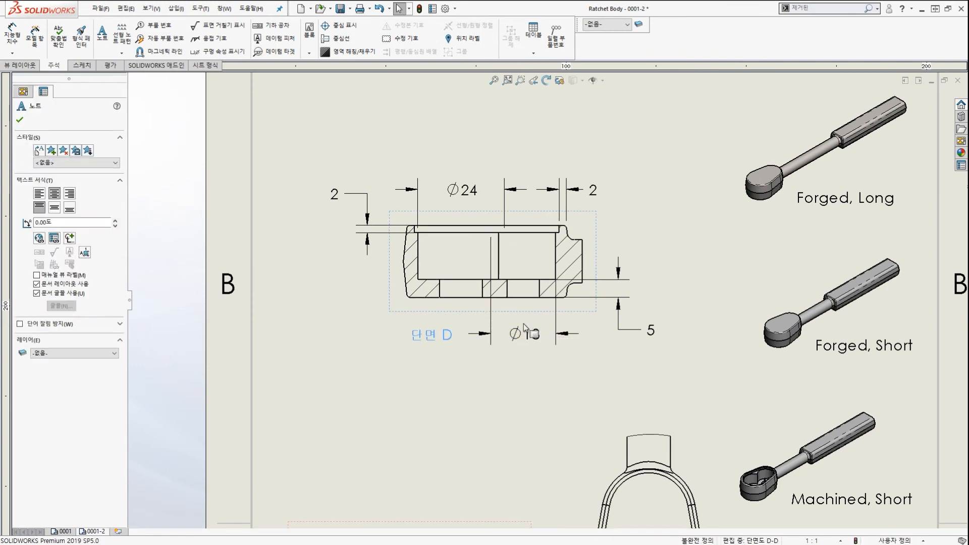
pyautogui.press('Escape')
pyautogui.scroll(3, 583, 331)
pyautogui.scroll(-3, 583, 331)
pyautogui.scroll(-2, 585, 325)
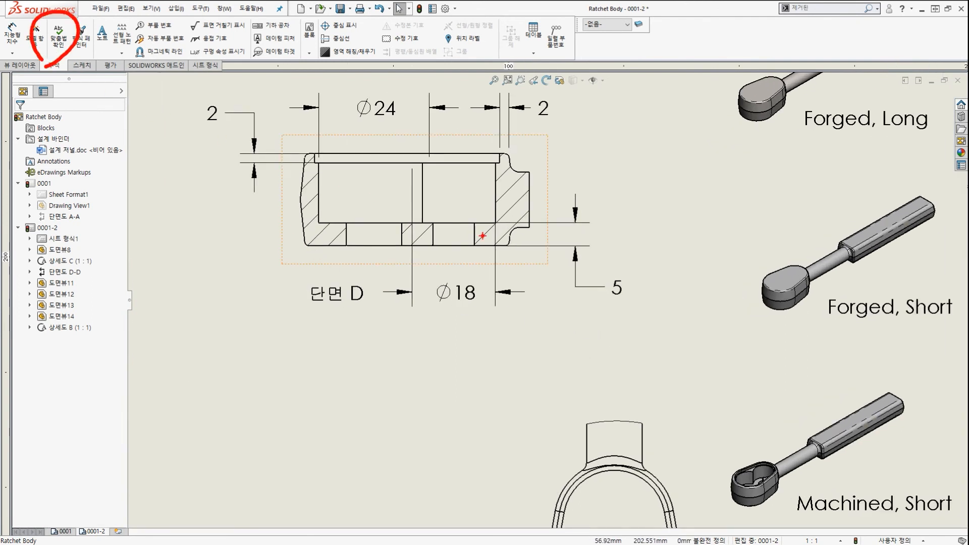
# Open the vertical 5 dimension's value and close it, keeping 5.000mm.
pyautogui.click(617, 288)
pyautogui.doubleClick(617, 288)
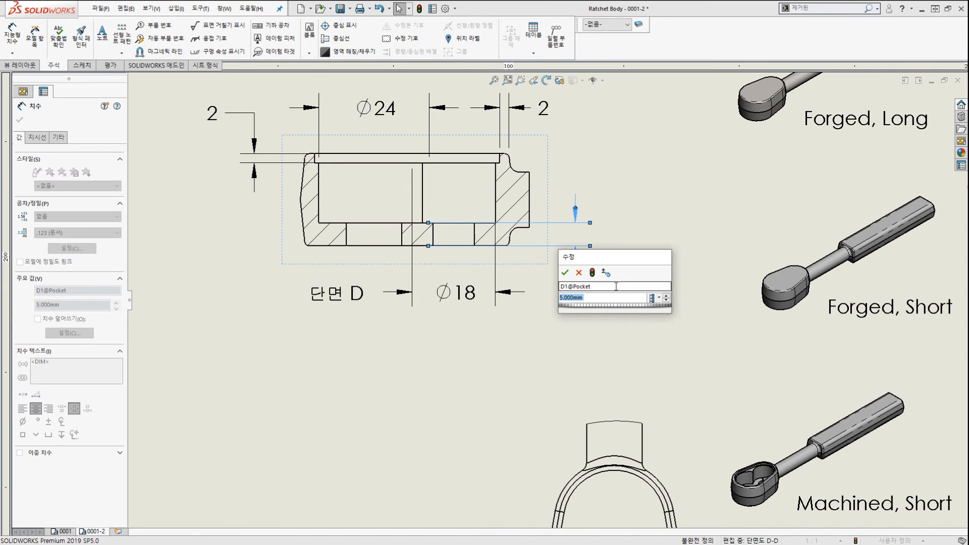
pyautogui.click(567, 273)
pyautogui.click(558, 283)
pyautogui.scroll(3, 525, 268)
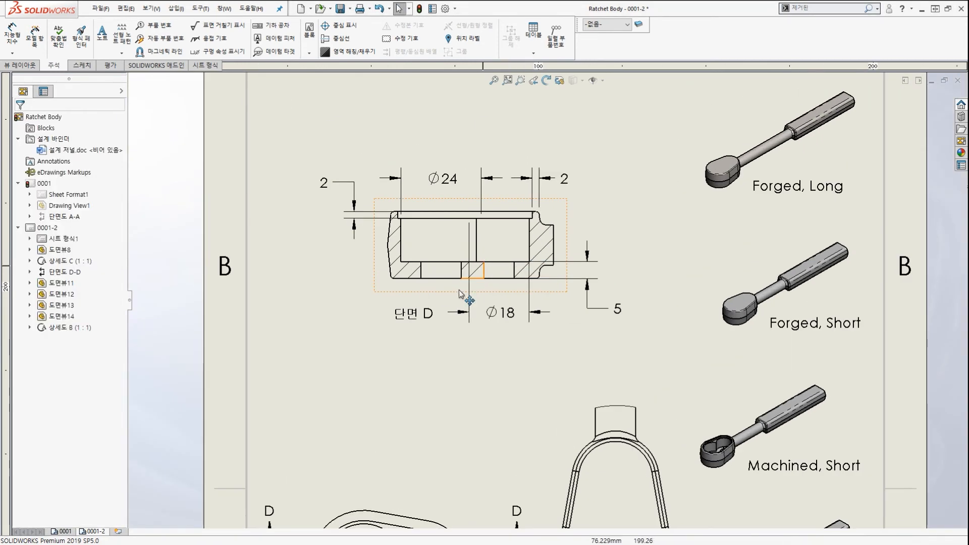
pyautogui.scroll(-3, 461, 295)
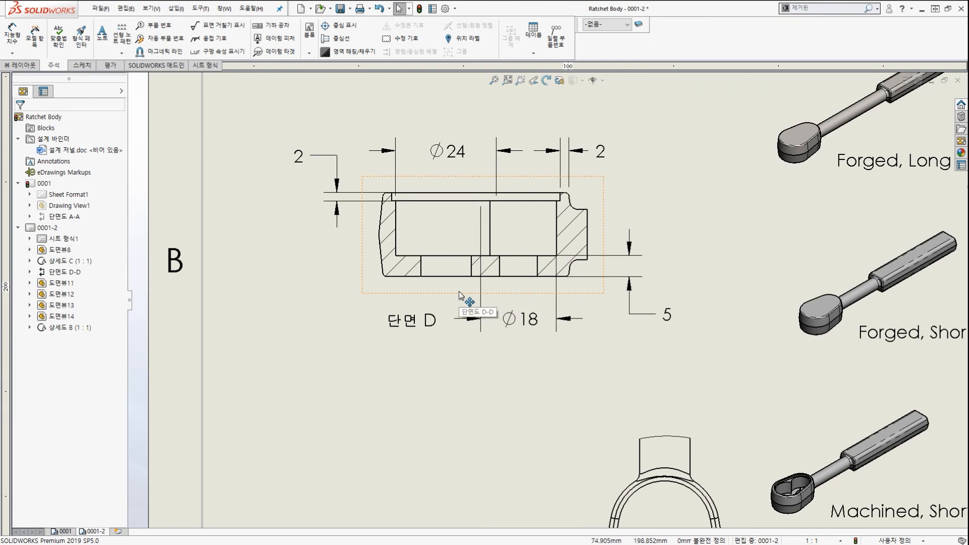
pyautogui.scroll(5, 461, 295)
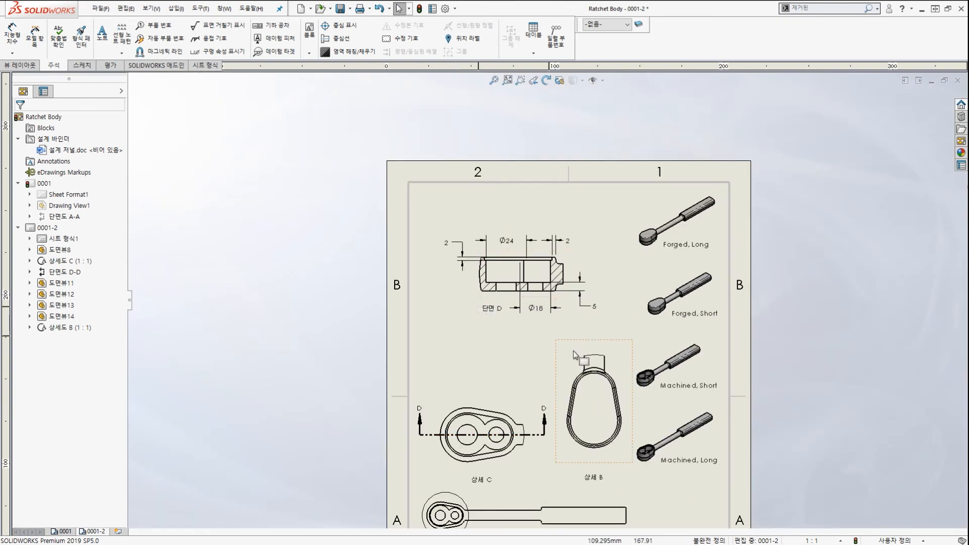
# Nudge the 단면 D label slightly further left and up.
pyautogui.scroll(-1, 576, 349)
pyautogui.scroll(-2, 580, 308)
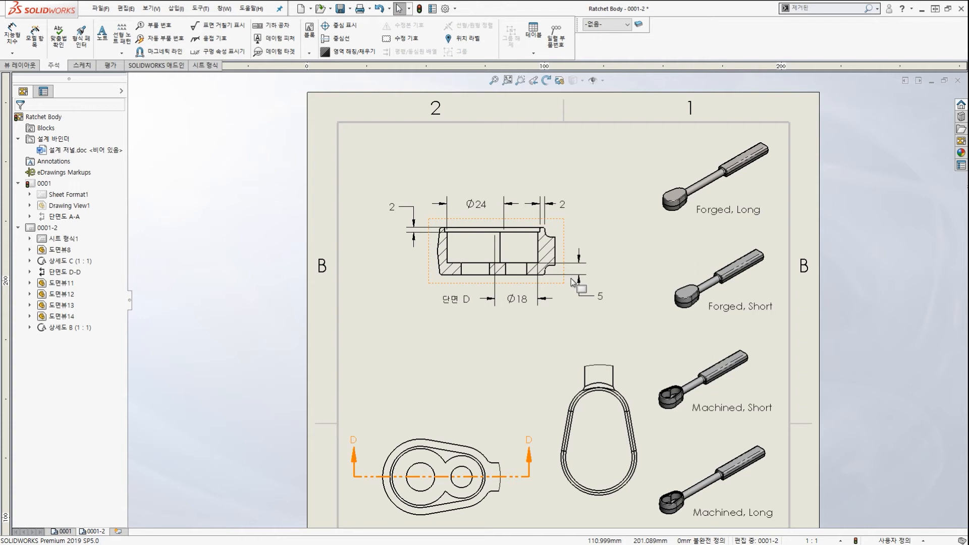
pyautogui.scroll(5, 535, 317)
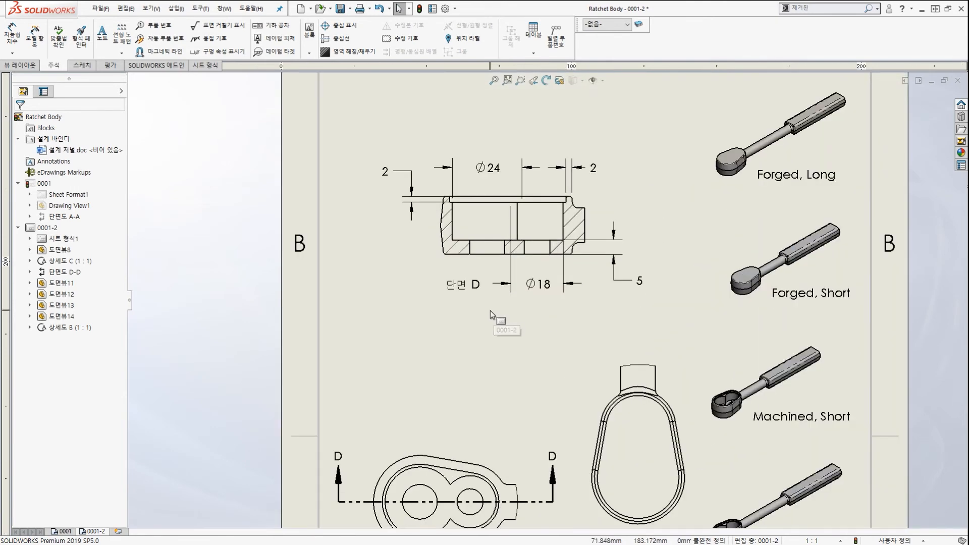
pyautogui.moveTo(465, 284); pyautogui.dragTo(445, 278)
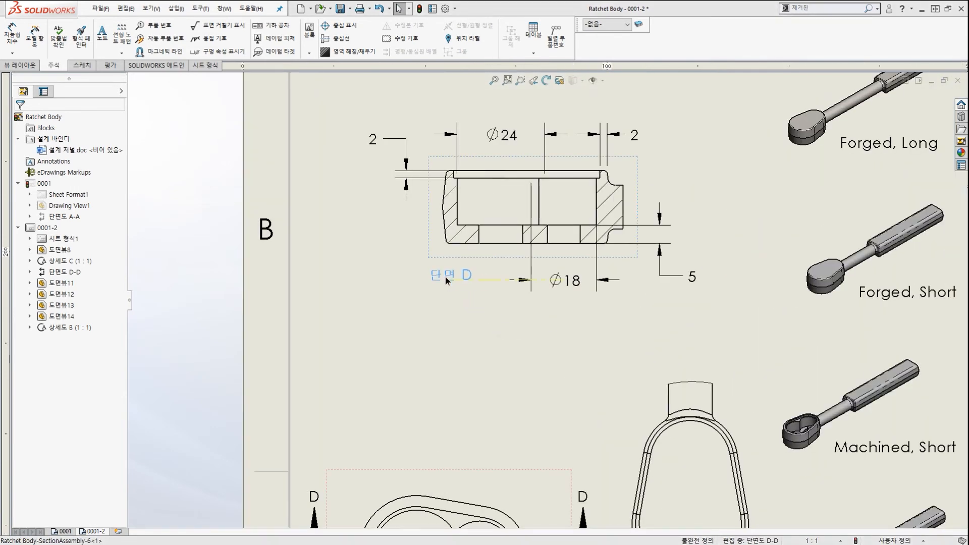
# Shift the left 2 dimension so its text lines up with the Ø24 dimension.
pyautogui.scroll(-3, 558, 252)
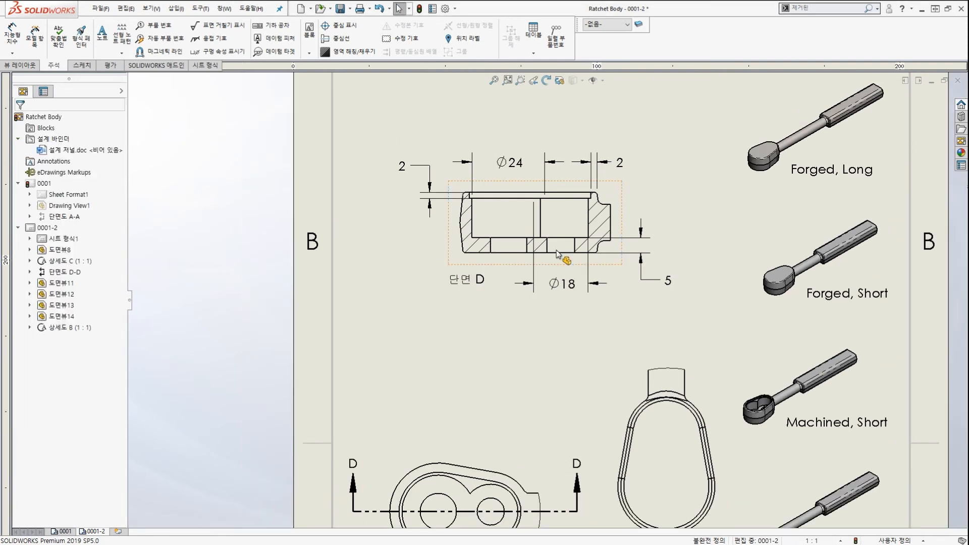
pyautogui.scroll(4, 558, 252)
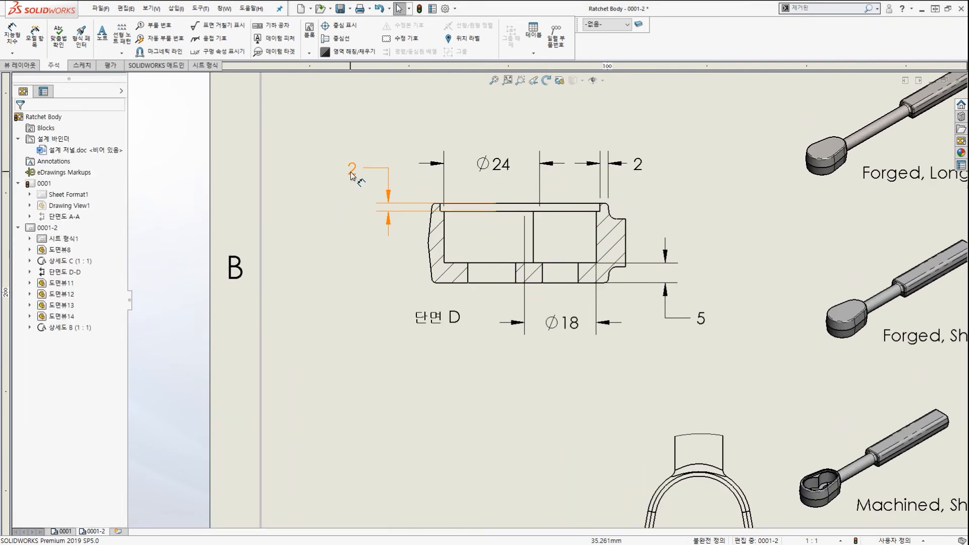
pyautogui.moveTo(352, 168)
pyautogui.mouseDown()
pyautogui.moveTo(357, 219)
pyautogui.moveTo(346, 167)
pyautogui.moveTo(338, 178)
pyautogui.mouseUp()
pyautogui.press('Escape')
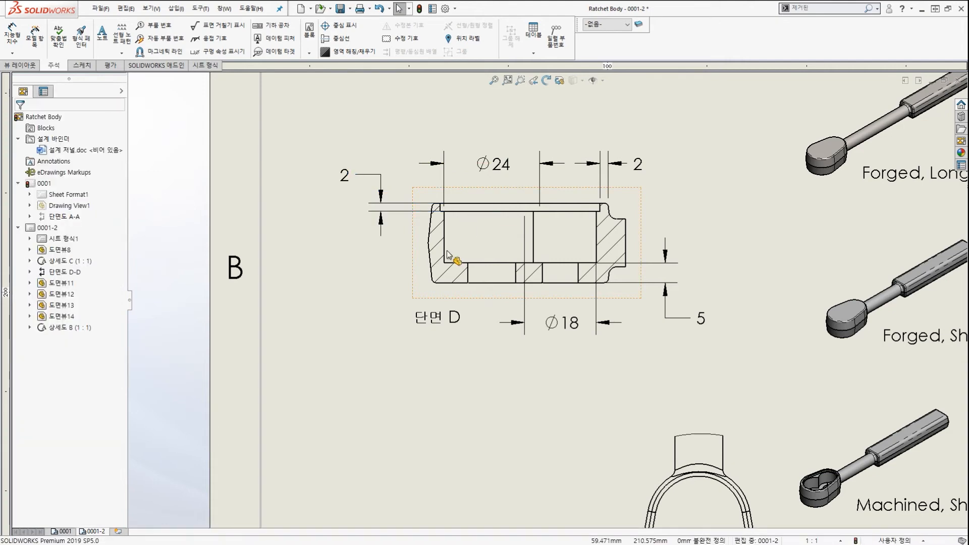
pyautogui.scroll(-3, 559, 252)
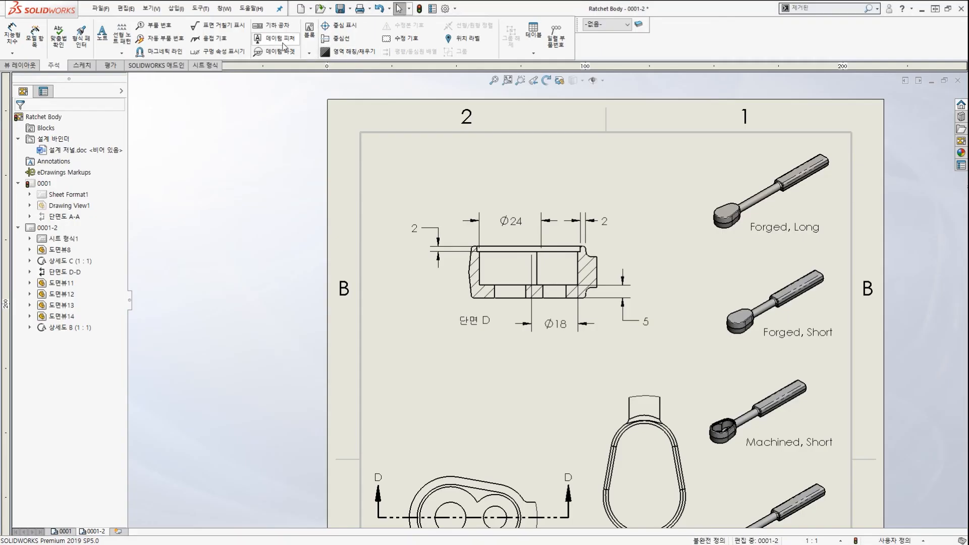
# Place datum A on section D's bottom edge and datum B on its top edge line.
pyautogui.click(282, 43)
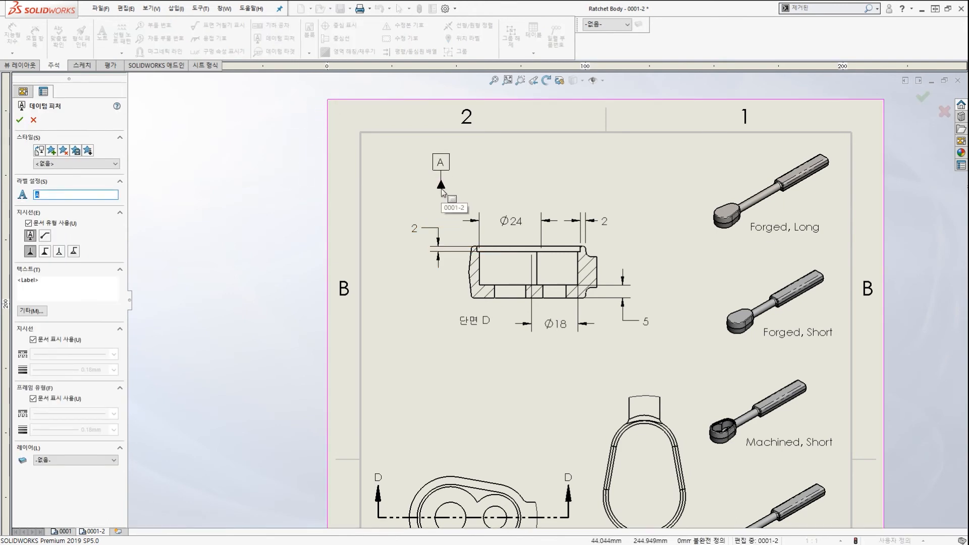
pyautogui.scroll(-1, 496, 284)
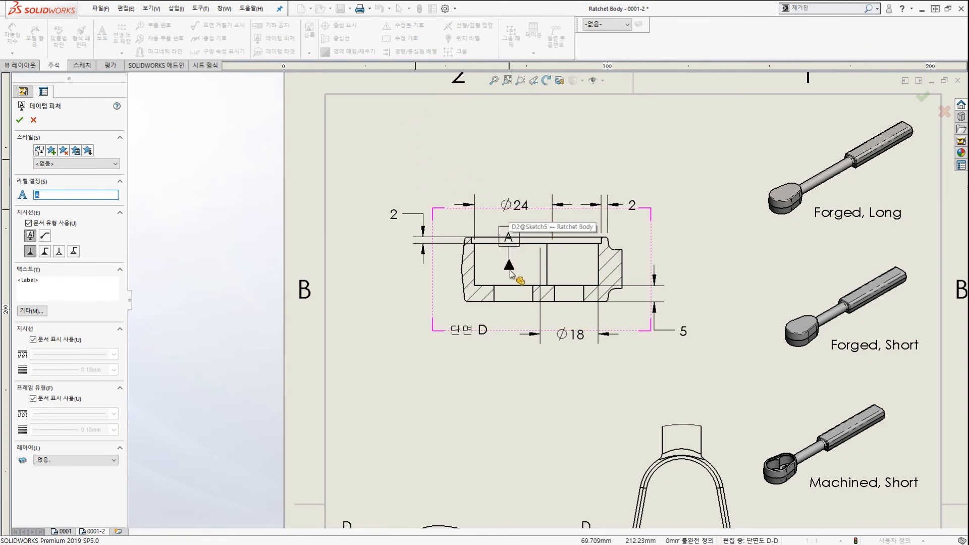
pyautogui.scroll(3, 512, 279)
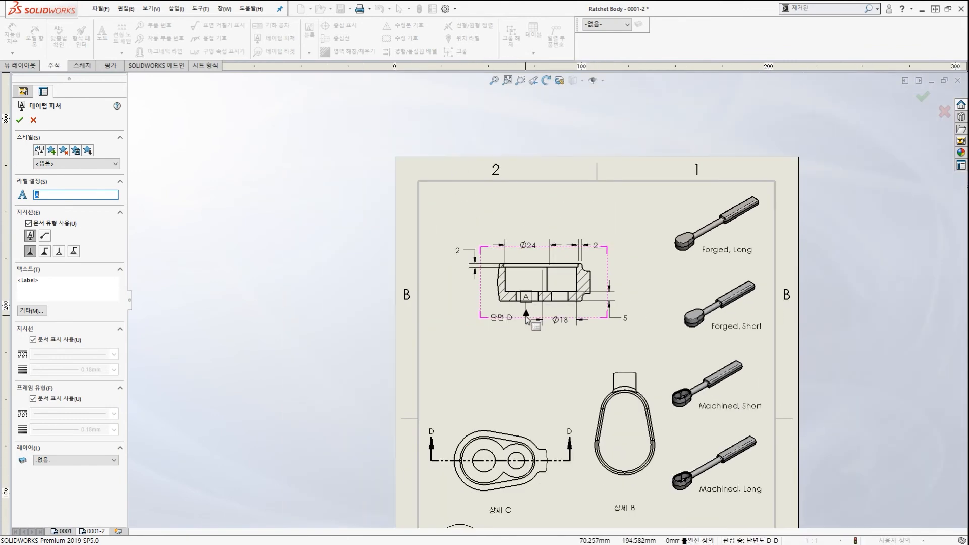
pyautogui.scroll(-4, 526, 316)
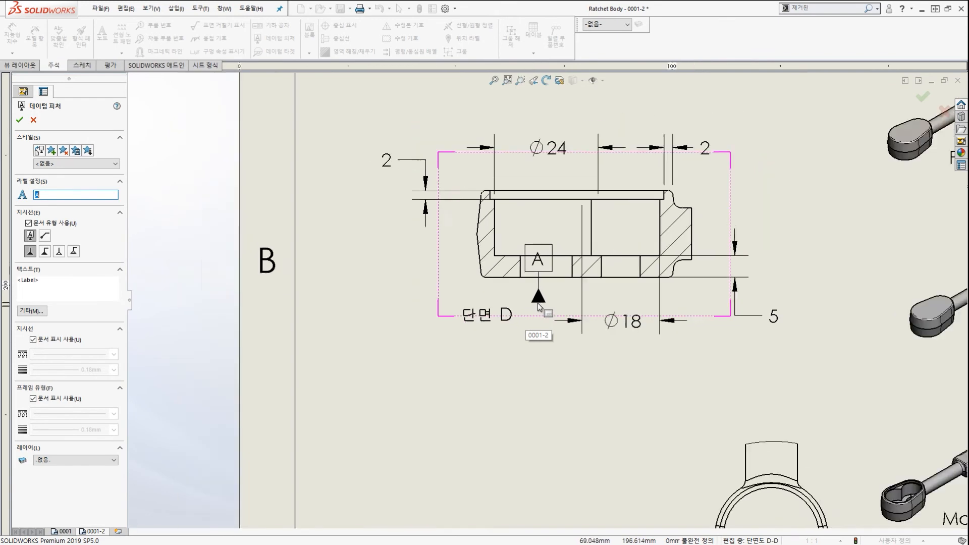
pyautogui.scroll(1, 546, 313)
pyautogui.scroll(-1, 547, 313)
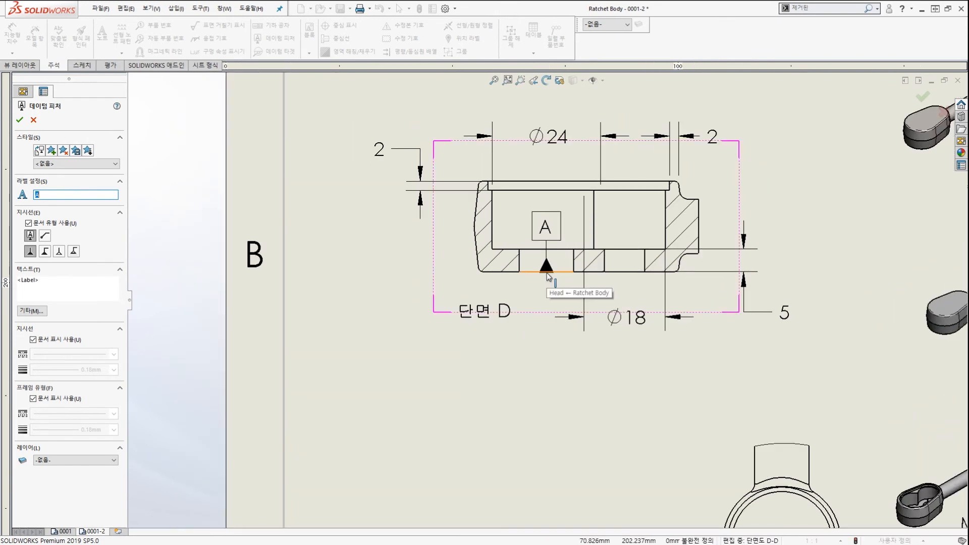
pyautogui.scroll(-2, 549, 277)
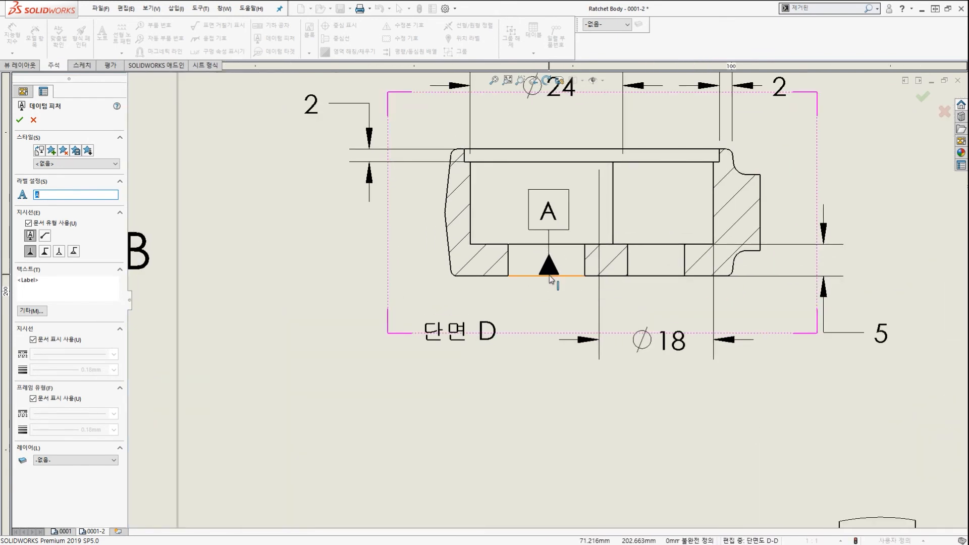
pyautogui.click(549, 276)
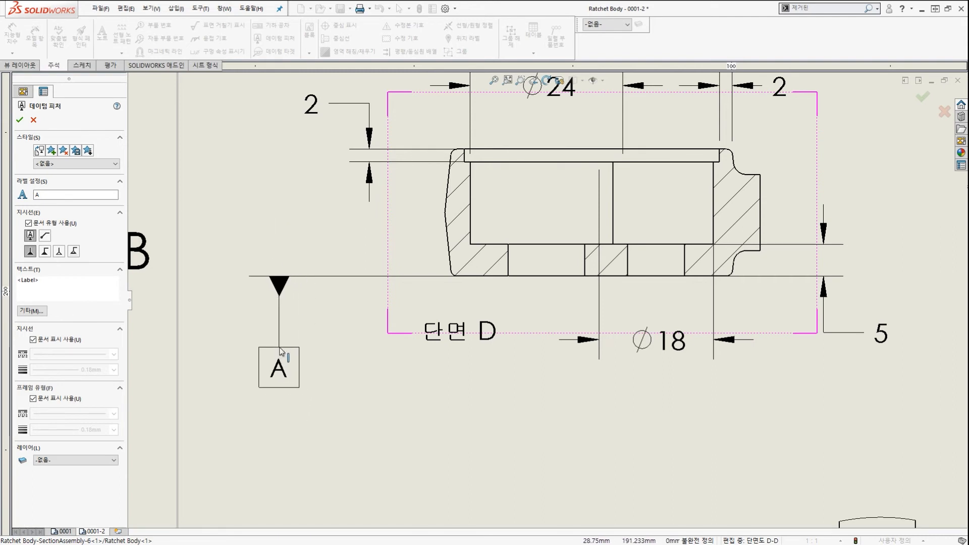
pyautogui.click(280, 354)
pyautogui.scroll(1, 691, 246)
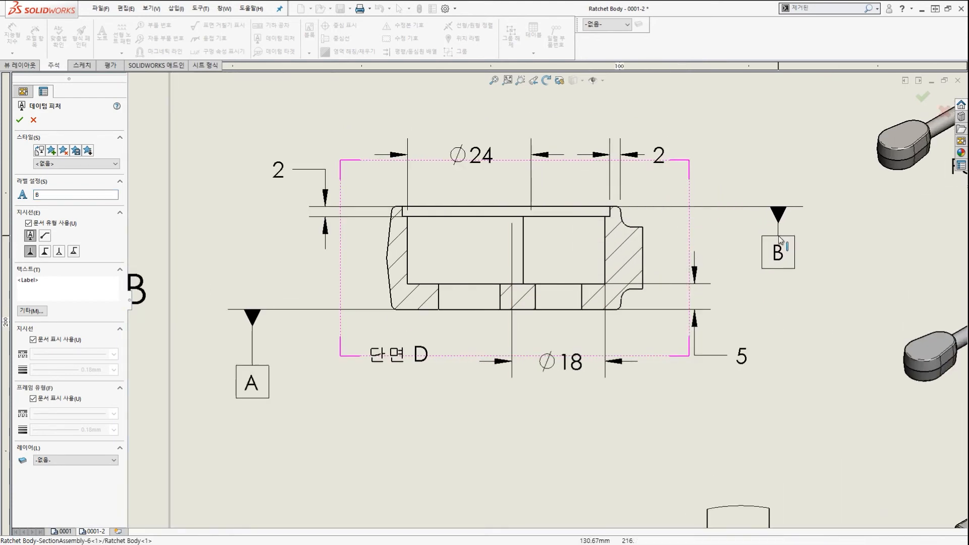
pyautogui.click(774, 174)
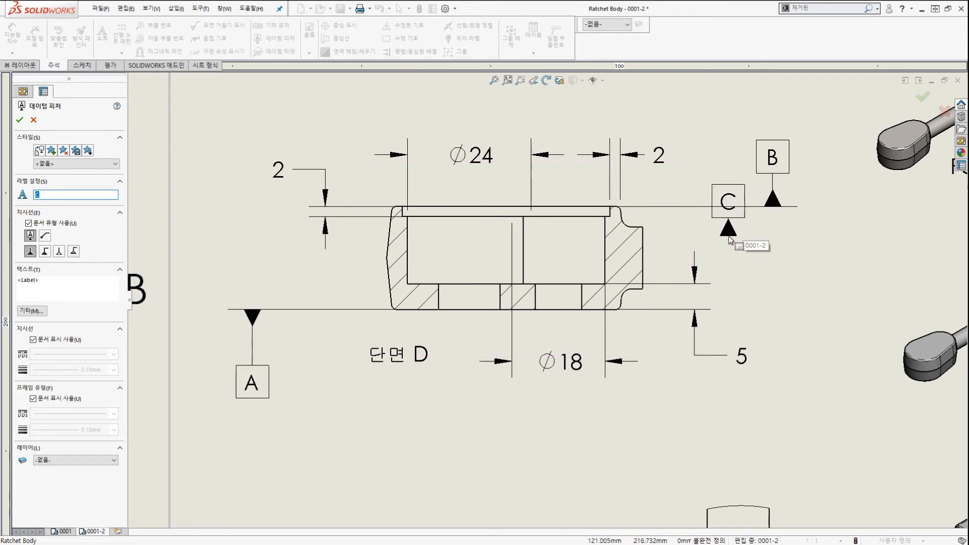
# Attach datum C to detail C's outer arc and place its label.
pyautogui.scroll(5, 717, 192)
pyautogui.scroll(-3, 538, 380)
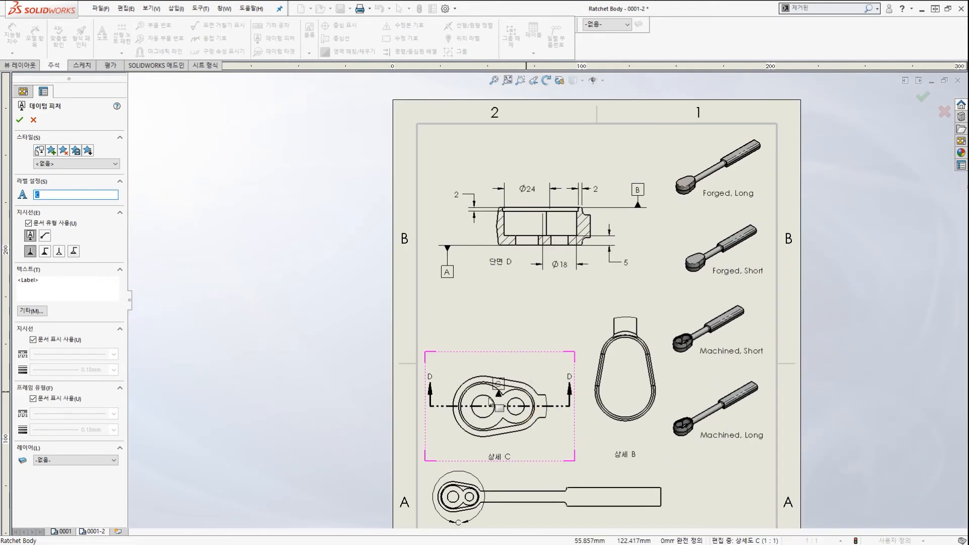
pyautogui.scroll(-2, 498, 377)
pyautogui.scroll(-3, 477, 359)
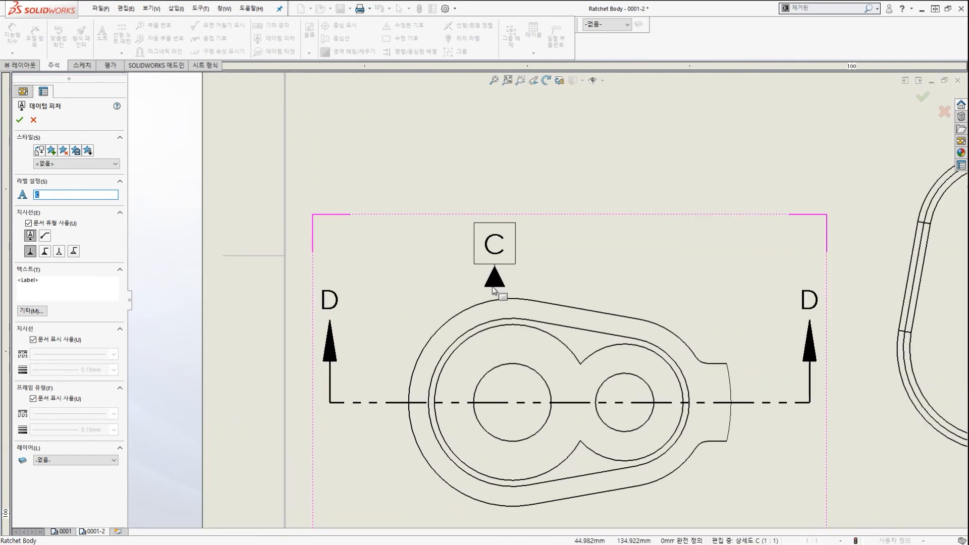
pyautogui.click(461, 311)
pyautogui.scroll(3, 443, 270)
pyautogui.scroll(-2, 505, 252)
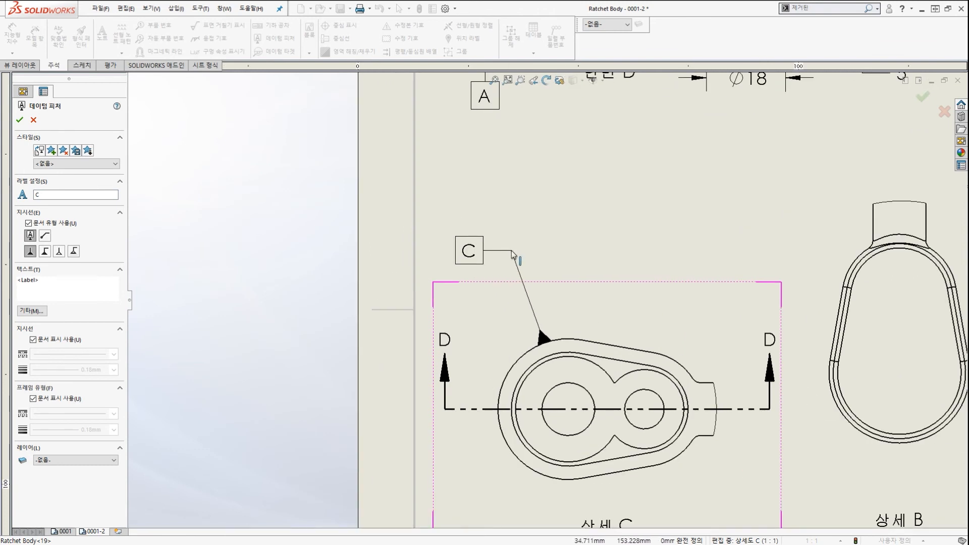
pyautogui.click(512, 253)
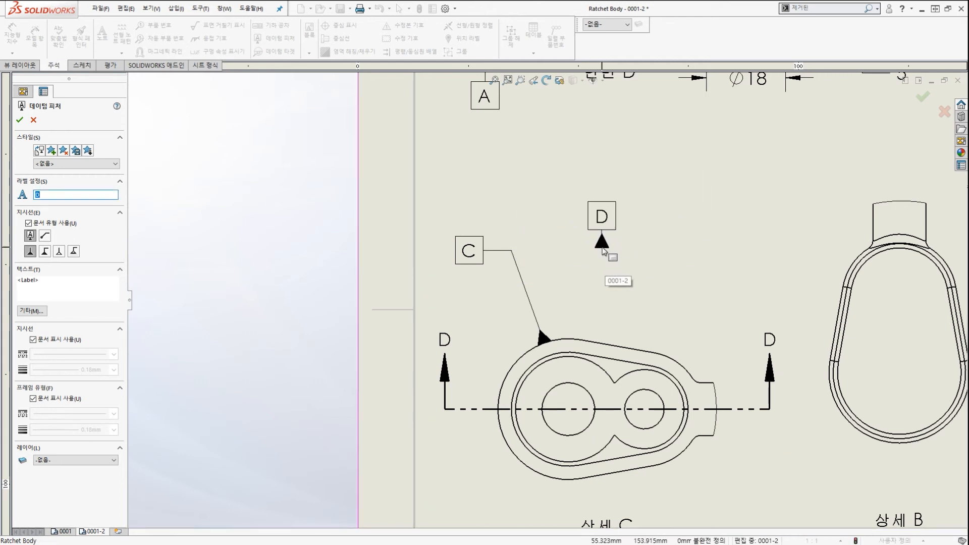
pyautogui.press('Escape')
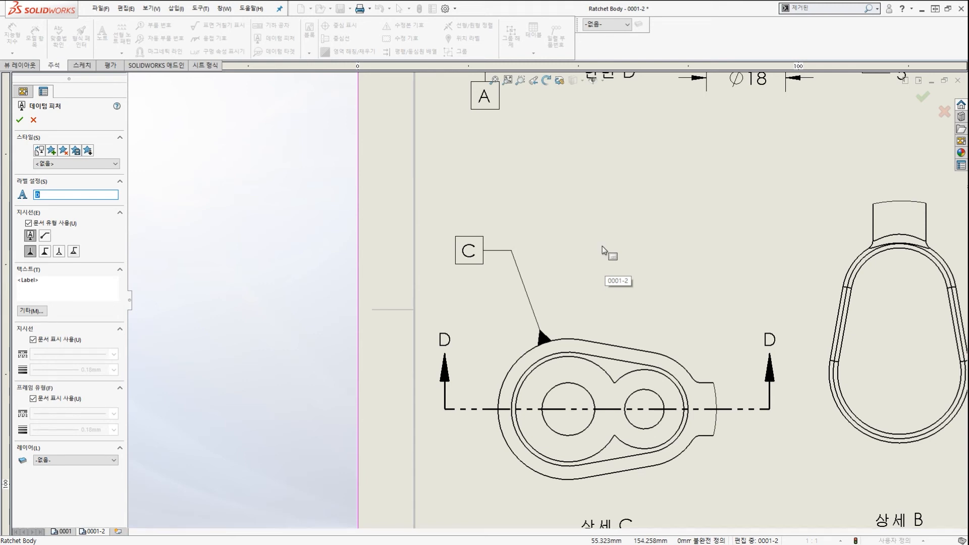
pyautogui.press('f')
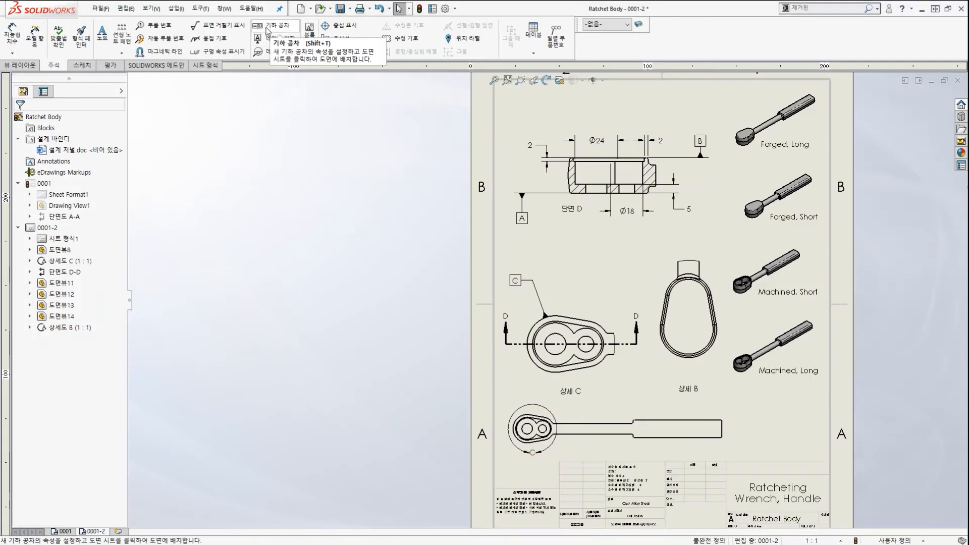
# Start a geometric tolerance annotation and choose the perpendicularity symbol.
pyautogui.click(267, 29)
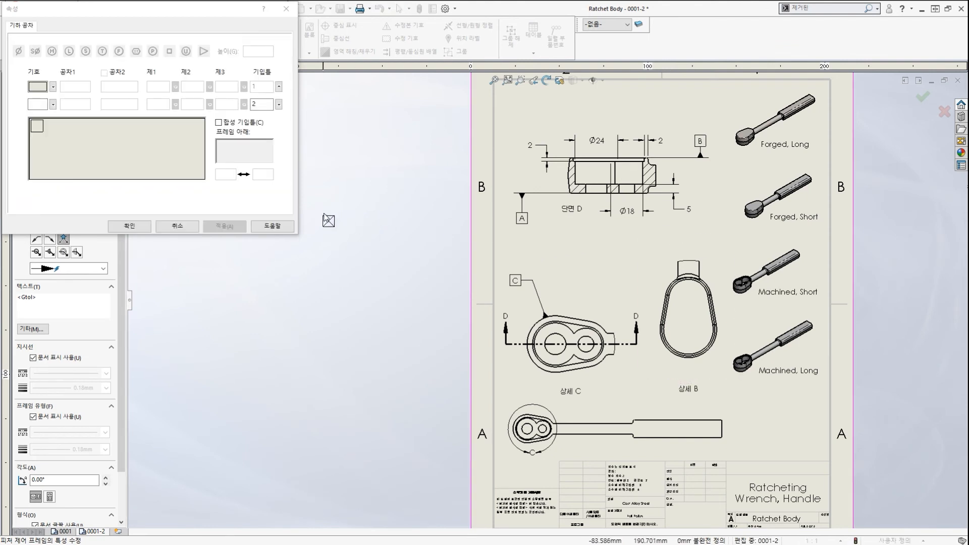
pyautogui.moveTo(208, 8)
pyautogui.mouseDown()
pyautogui.moveTo(570, 111)
pyautogui.moveTo(447, 87)
pyautogui.moveTo(208, 13)
pyautogui.mouseUp()
pyautogui.scroll(1, 372, 167)
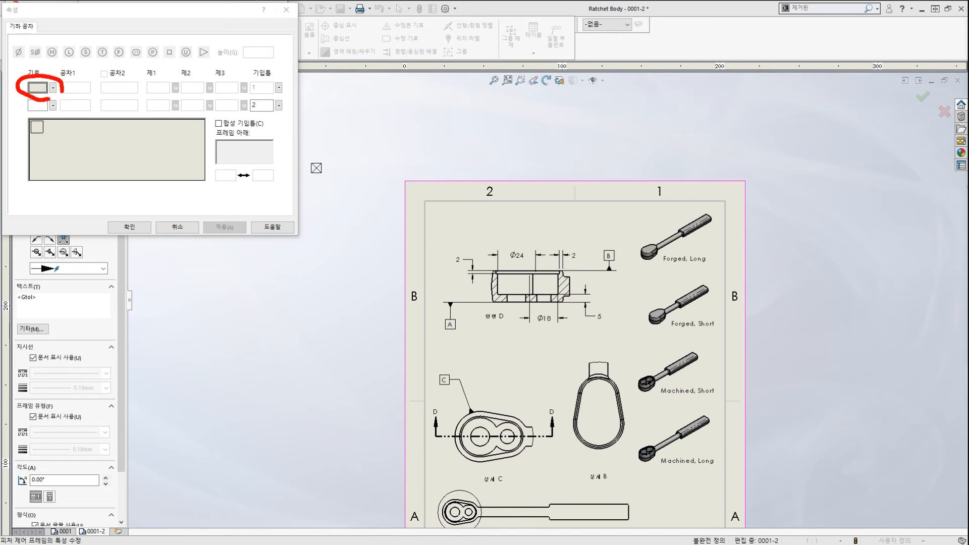
pyautogui.click(53, 89)
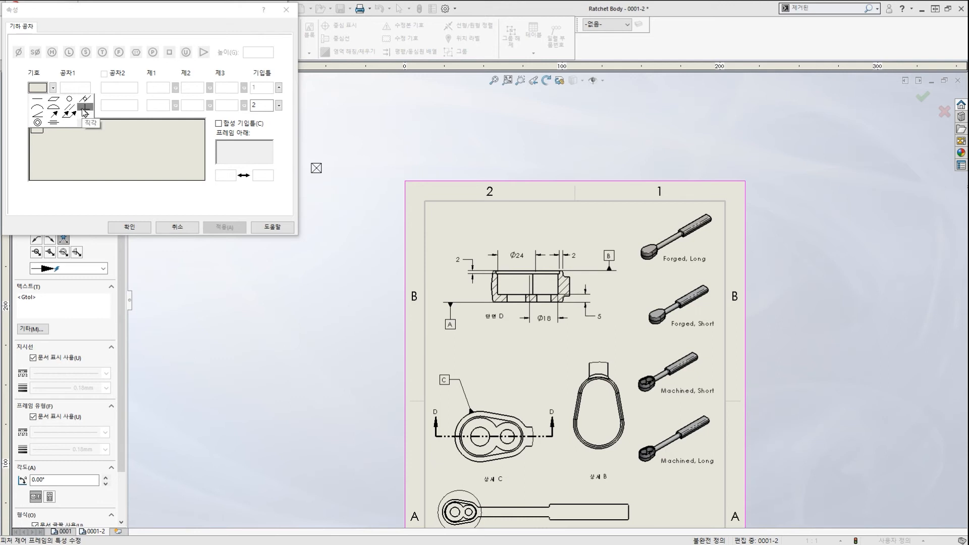
pyautogui.click(85, 109)
pyautogui.click(74, 87)
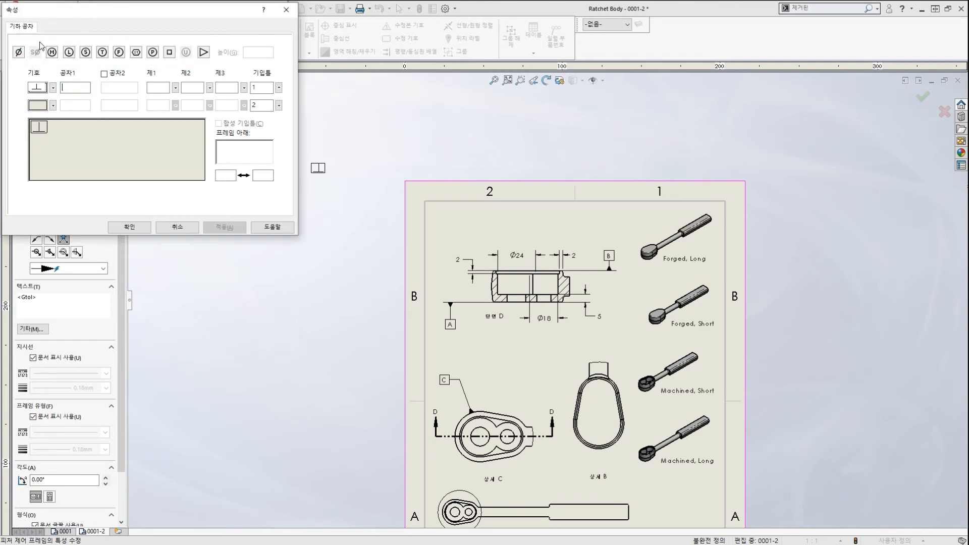
# Fill the frame with Ø 0.20 and the MMC modifier, adding datum A in a second compartment.
pyautogui.click(19, 52)
pyautogui.click(78, 87)
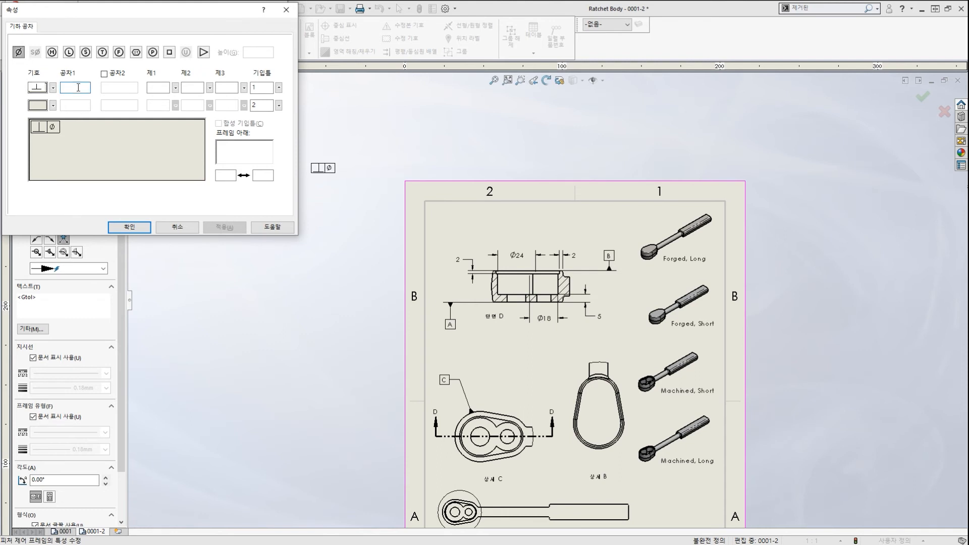
pyautogui.write('0.20')
pyautogui.click(52, 52)
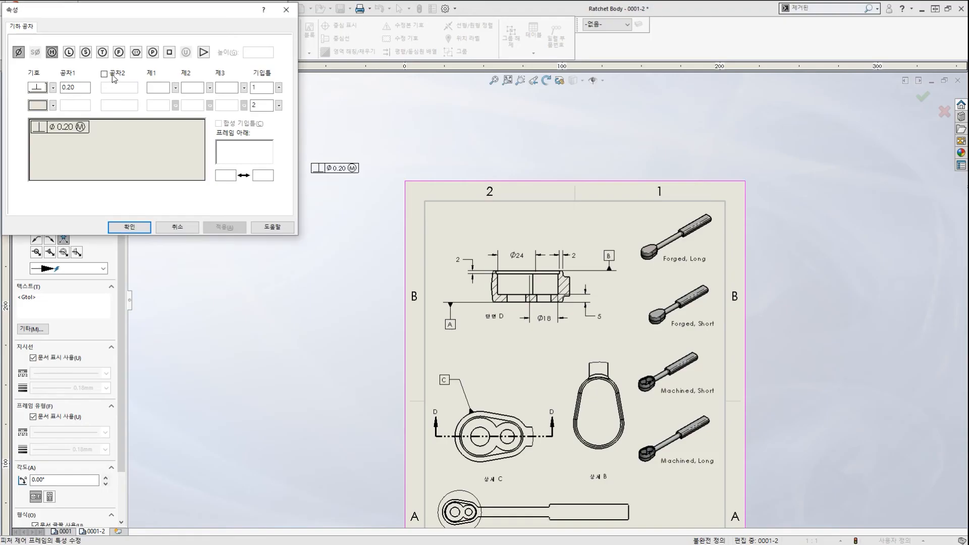
pyautogui.click(104, 73)
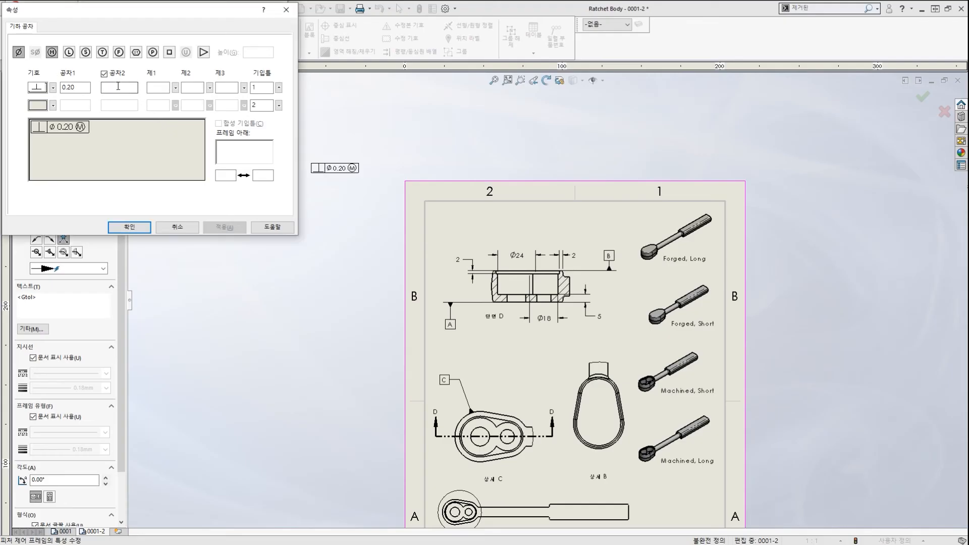
pyautogui.click(157, 97)
pyautogui.write('A')
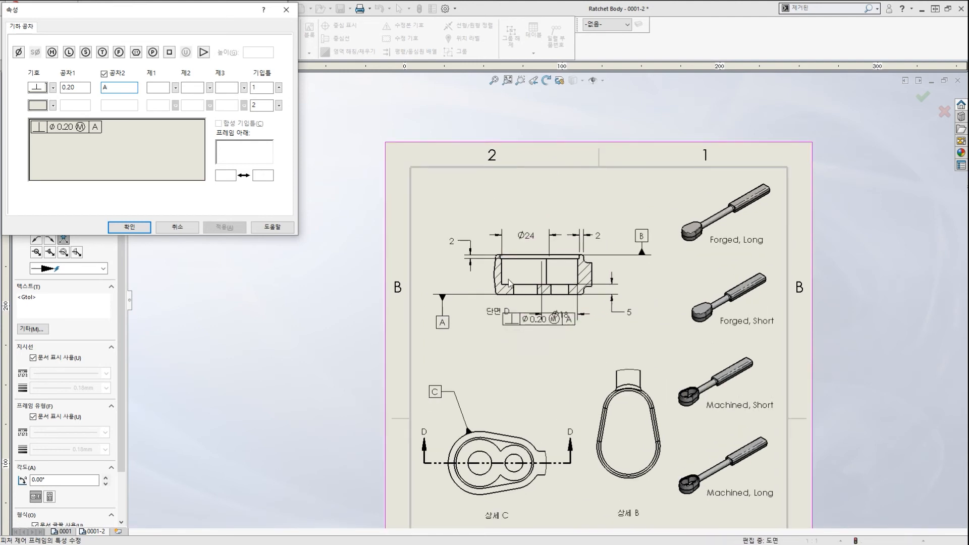
pyautogui.scroll(1, 493, 255)
# Place the tolerance frame above section D and a second frame leading onto detail C, then exit.
pyautogui.scroll(1, 510, 222)
pyautogui.click(486, 215)
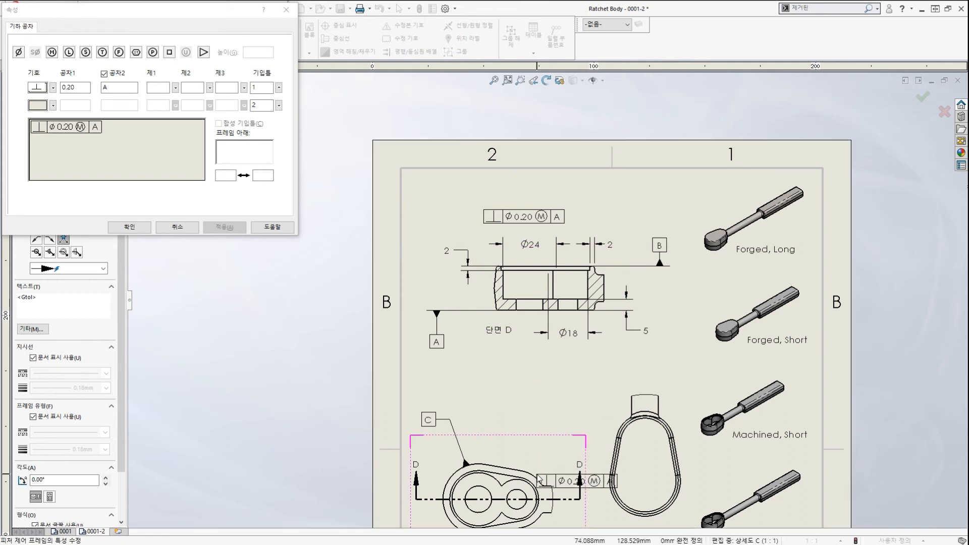
pyautogui.click(534, 473)
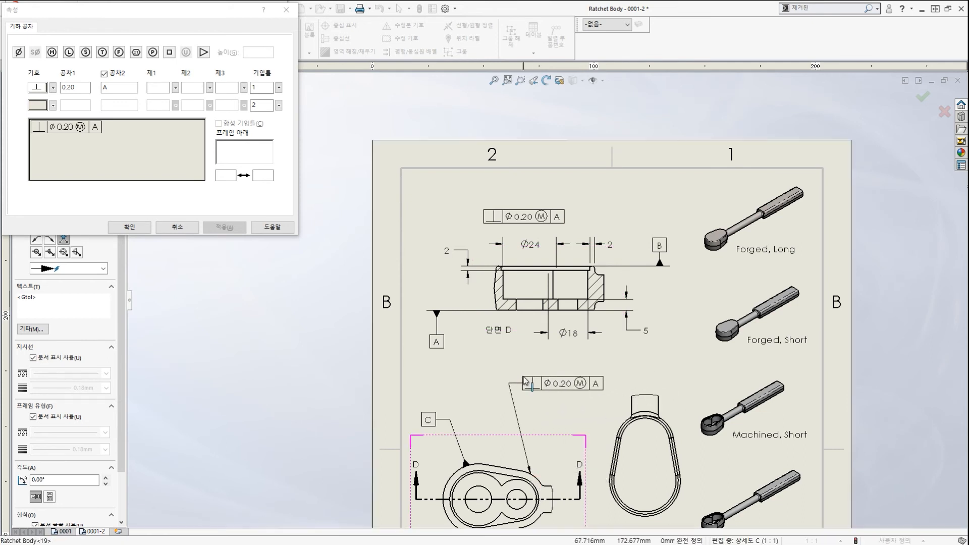
pyautogui.click(557, 369)
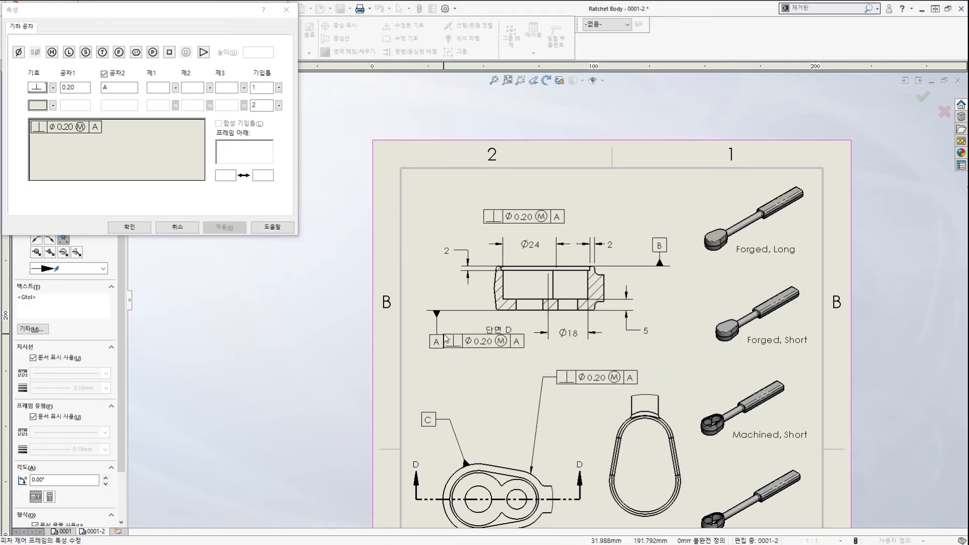
pyautogui.press('Escape')
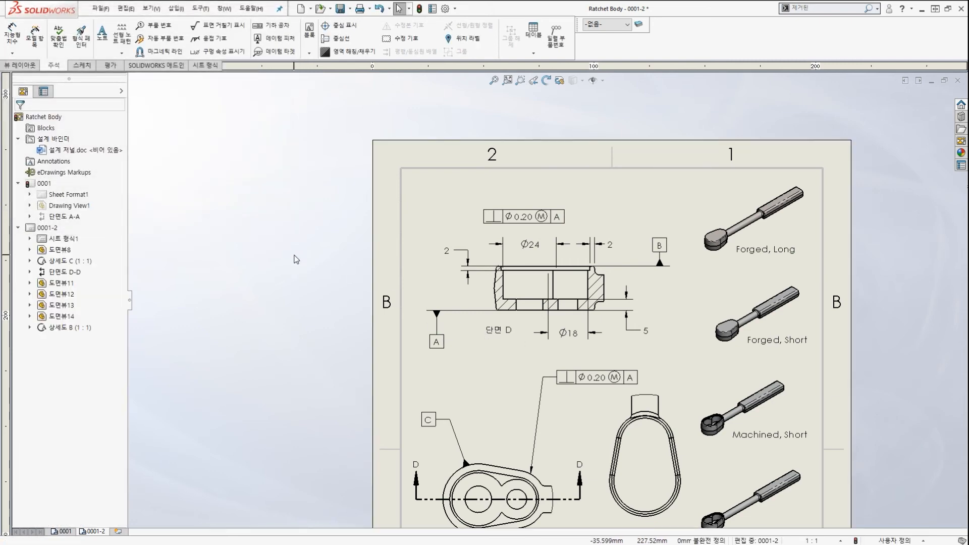
pyautogui.scroll(-4, 623, 415)
pyautogui.scroll(6, 546, 301)
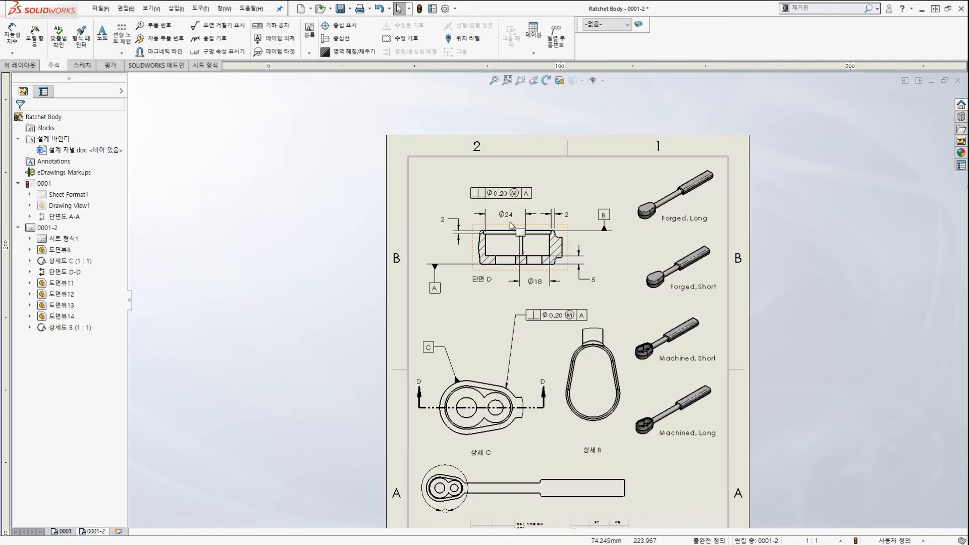
pyautogui.scroll(-1, 500, 217)
pyautogui.scroll(-1, 510, 232)
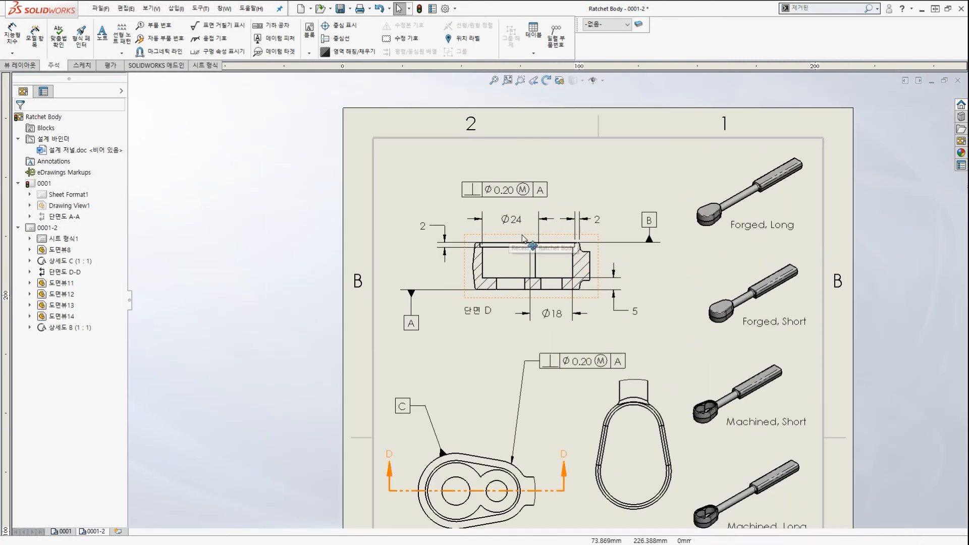
pyautogui.doubleClick(508, 193)
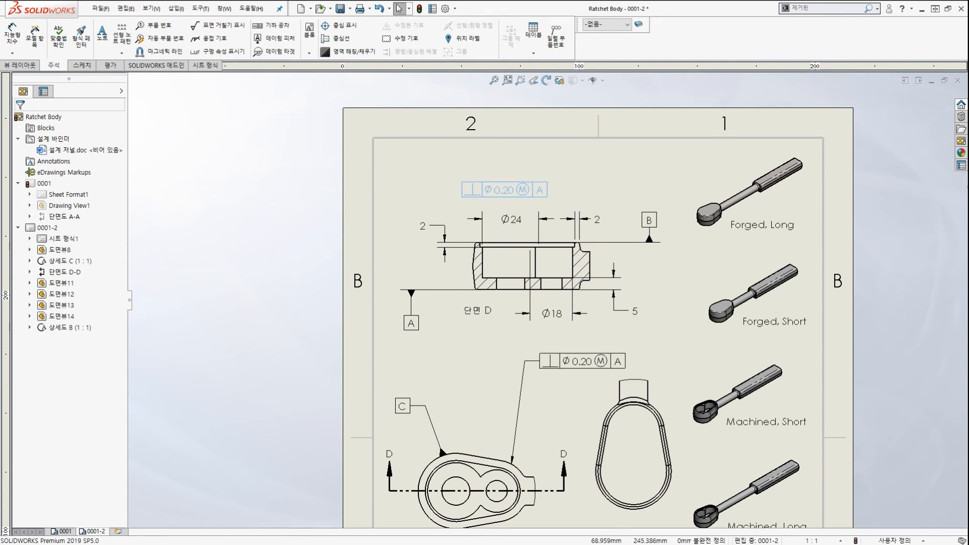
pyautogui.moveTo(546, 219)
pyautogui.mouseDown()
pyautogui.moveTo(475, 174)
pyautogui.moveTo(519, 213)
pyautogui.mouseUp()
pyautogui.moveTo(525, 203)
pyautogui.mouseDown()
pyautogui.moveTo(73, 105)
pyautogui.moveTo(120, 124)
pyautogui.mouseUp()
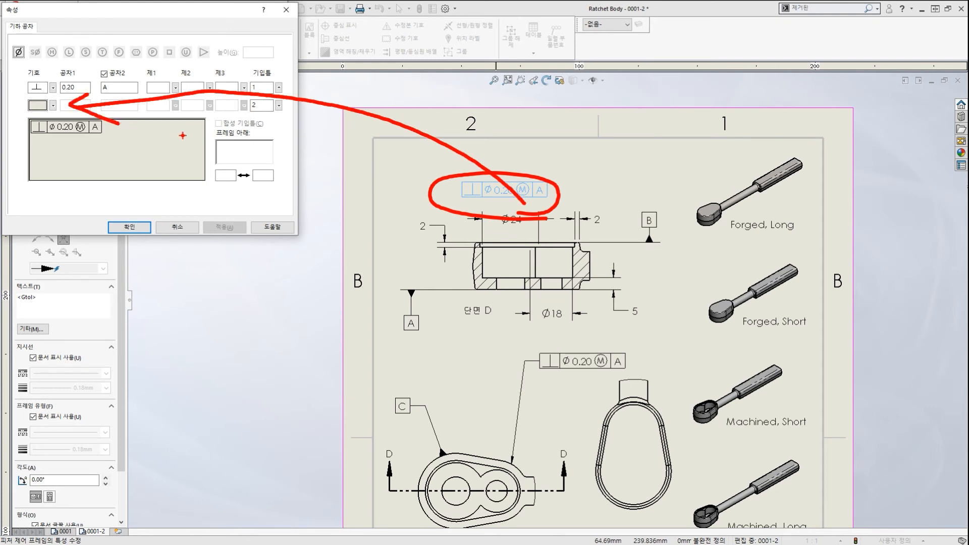
pyautogui.press('Escape')
pyautogui.press('Escape')
pyautogui.press('Escape')
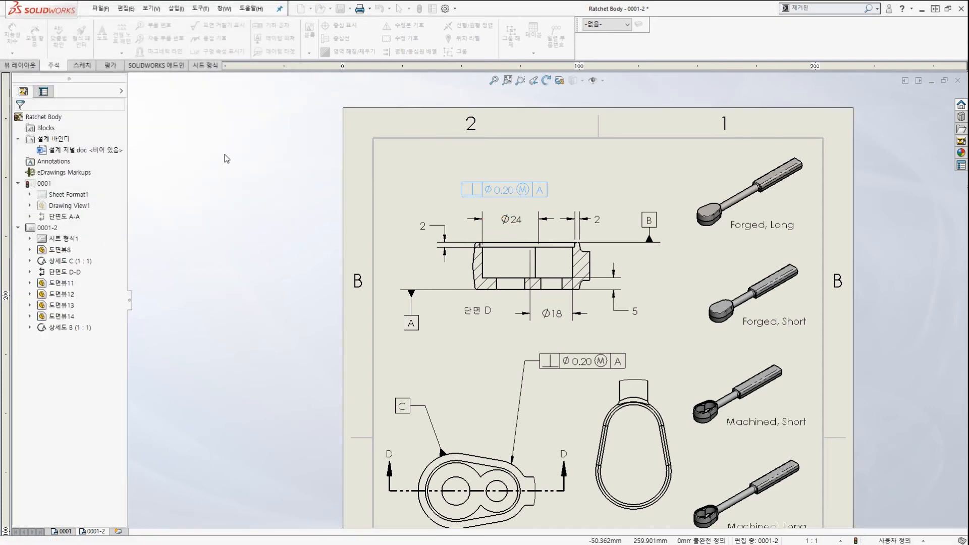
pyautogui.hotkey('ctrl', '2')
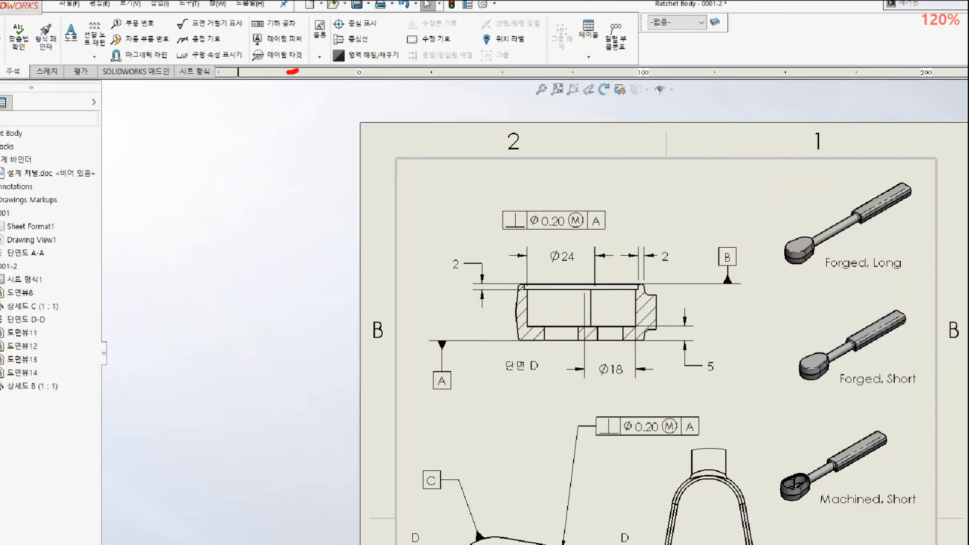
pyautogui.moveTo(282, 60)
pyautogui.mouseDown()
pyautogui.moveTo(240, 56)
pyautogui.moveTo(294, 48)
pyautogui.moveTo(285, 31)
pyautogui.moveTo(276, 52)
pyautogui.mouseUp()
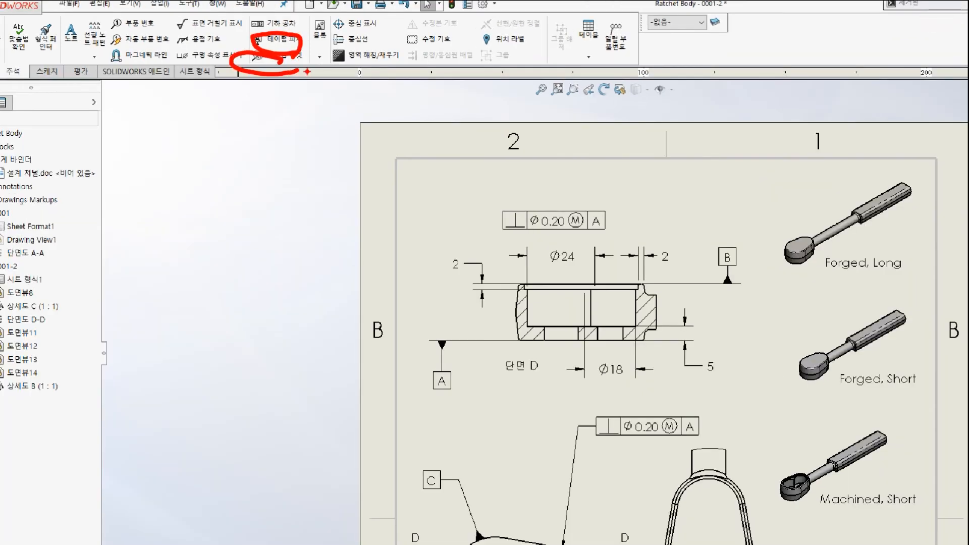
pyautogui.press('Escape')
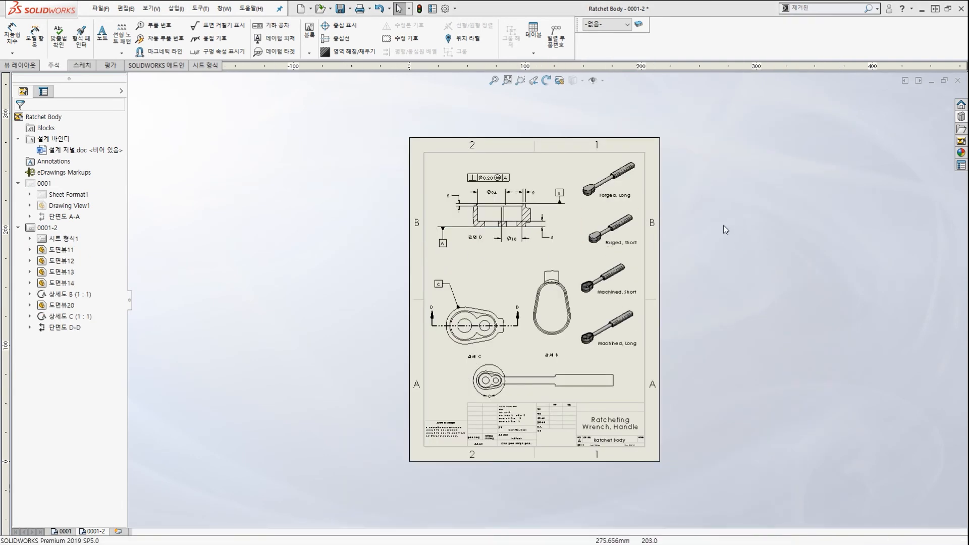
# Close the Ratchet Body drawing and part without saving.
pyautogui.click(958, 80)
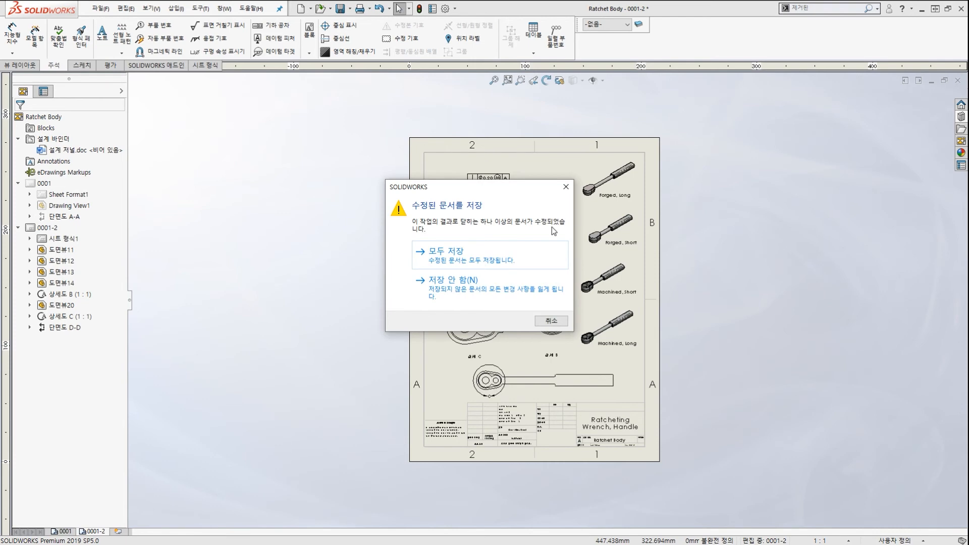
pyautogui.click(489, 290)
pyautogui.click(957, 68)
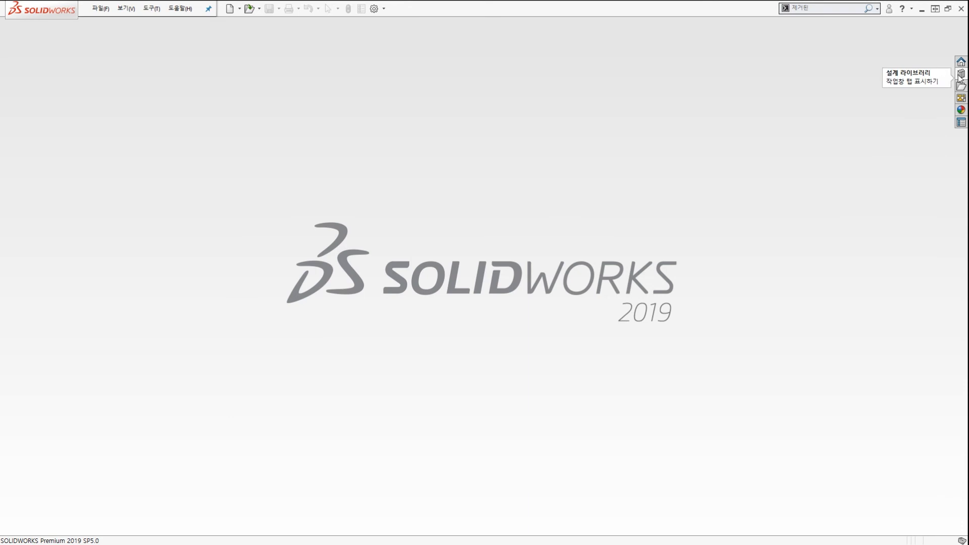
# Open Basic_& from Design Library > Lesson03 > Case Study > Completed Case Study.
pyautogui.click(961, 74)
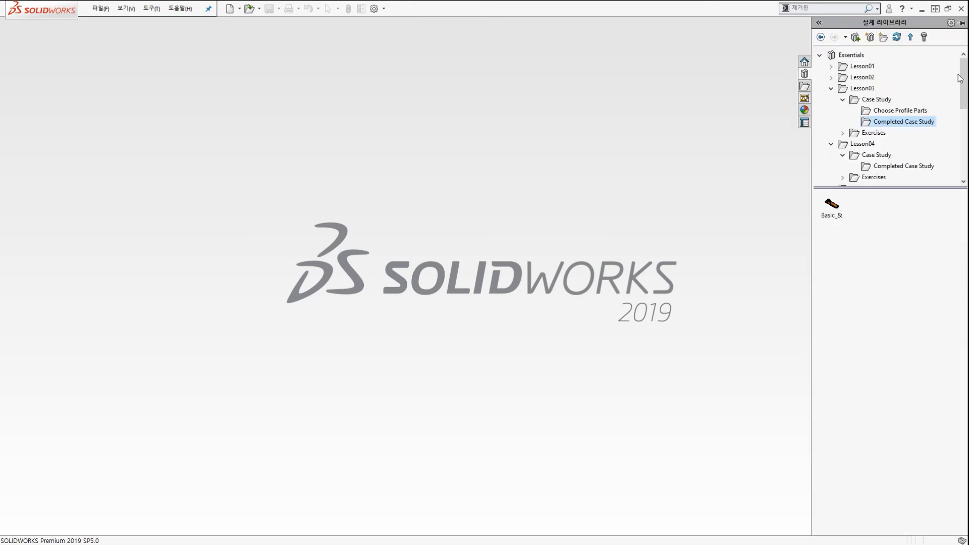
pyautogui.click(831, 88)
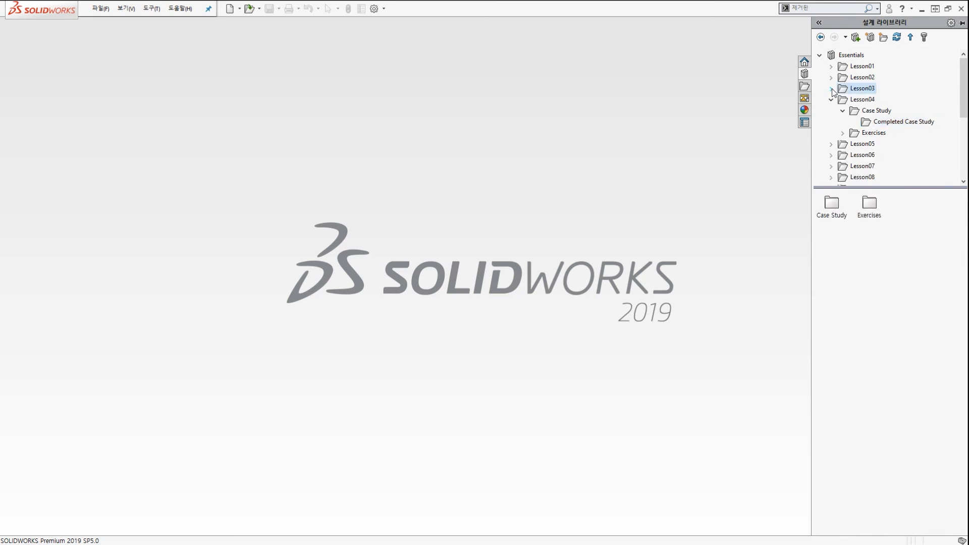
pyautogui.click(832, 100)
pyautogui.click(831, 89)
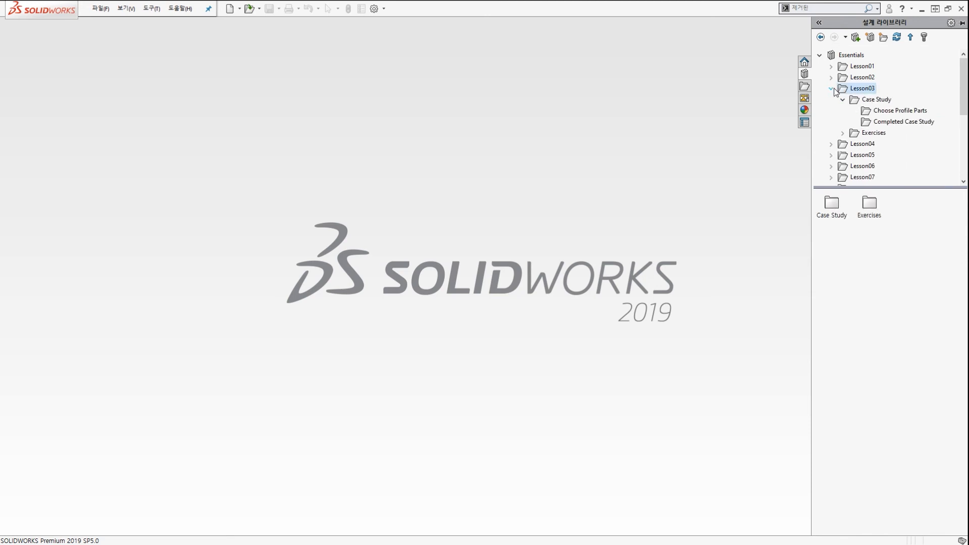
pyautogui.click(867, 100)
pyautogui.click(894, 122)
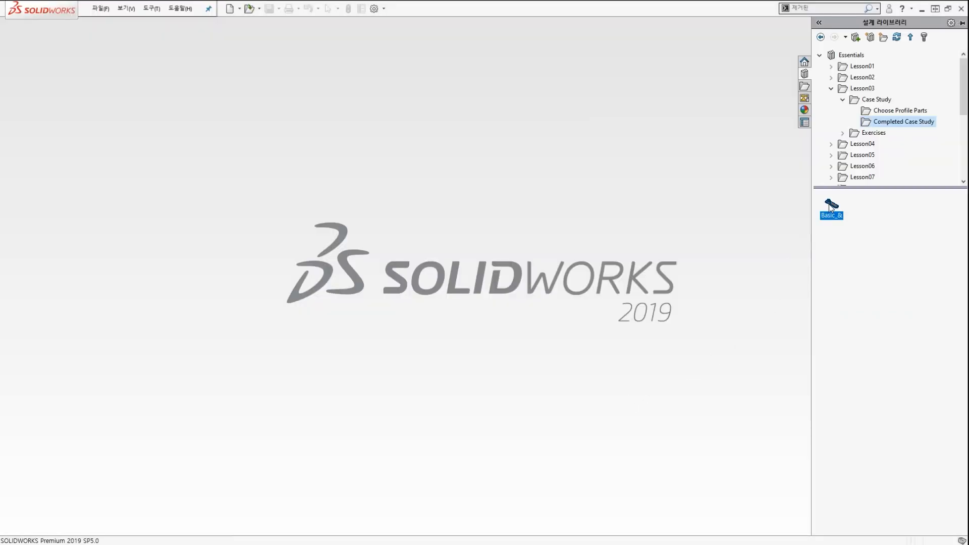
pyautogui.doubleClick(829, 204)
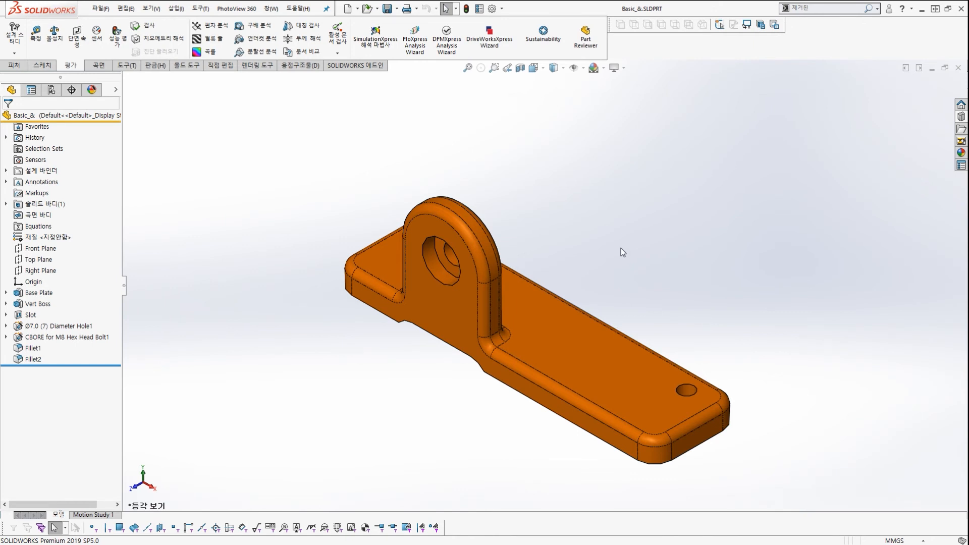
# Open the Base Plate's drawing and fit the whole sheet in view.
pyautogui.scroll(2, 562, 323)
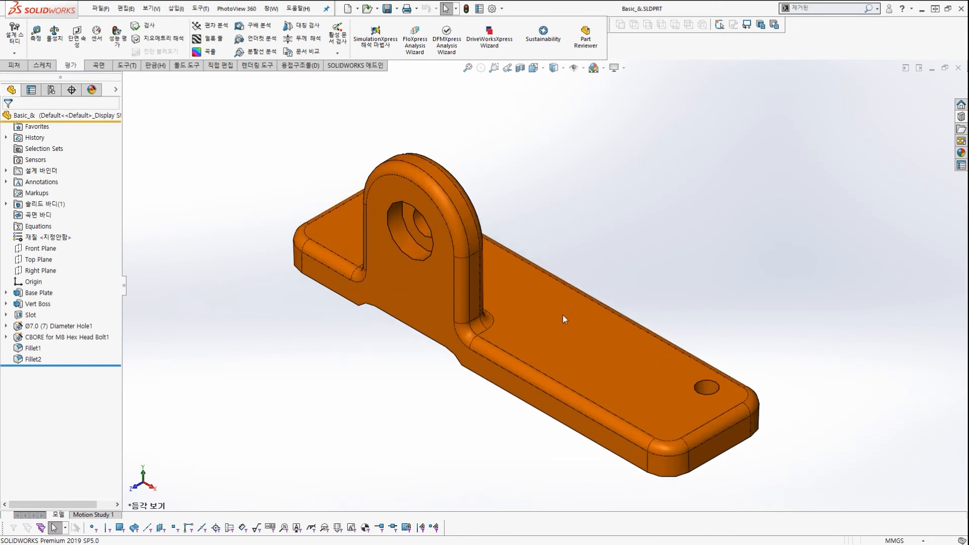
pyautogui.rightClick(519, 276)
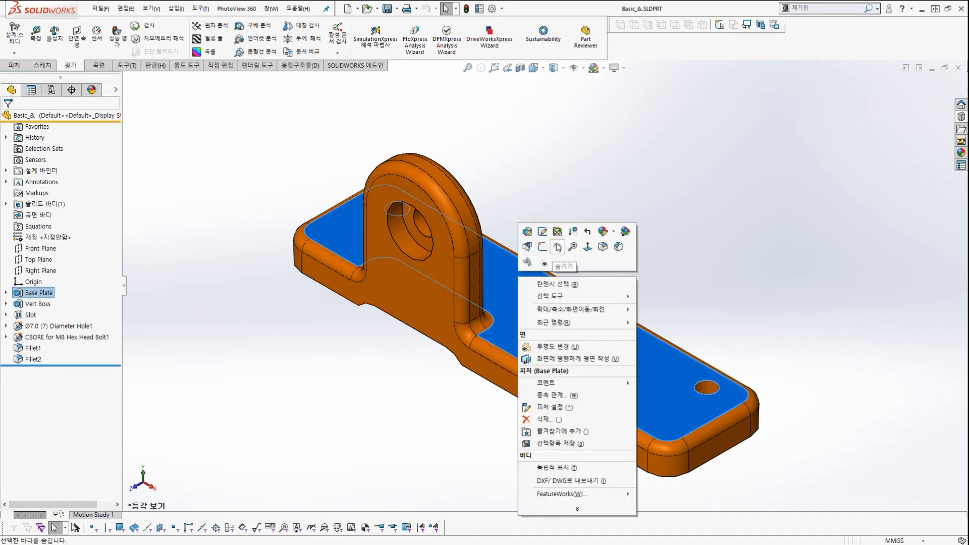
pyautogui.click(557, 232)
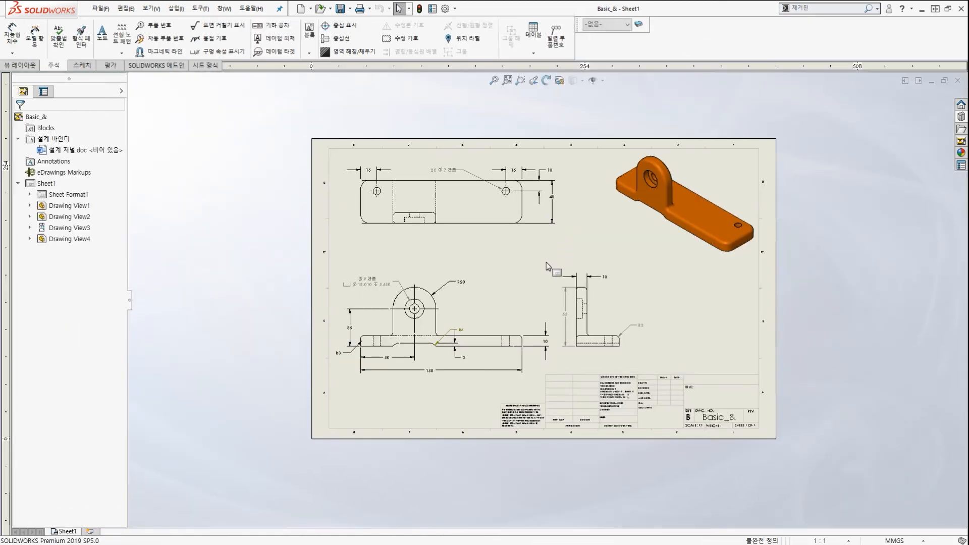
pyautogui.scroll(-6, 498, 305)
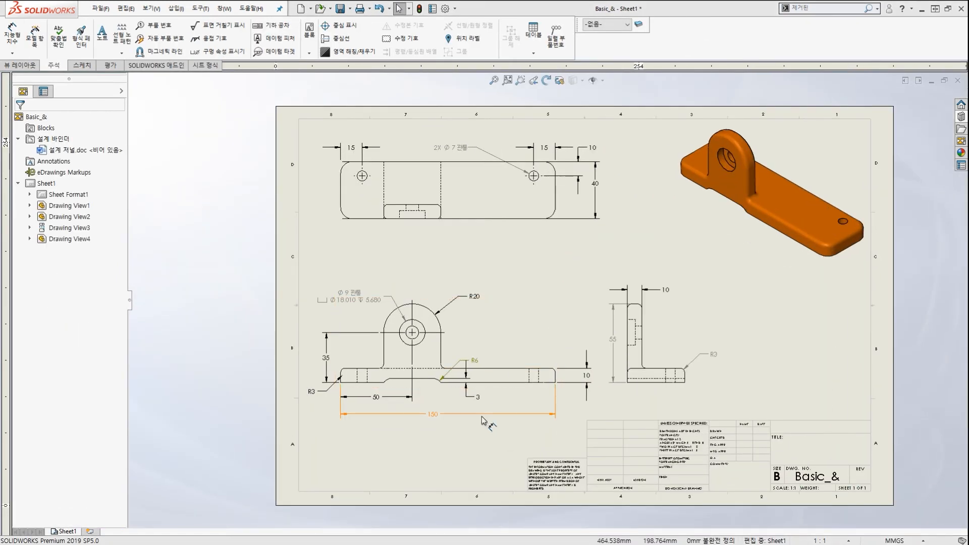
pyautogui.press('f')
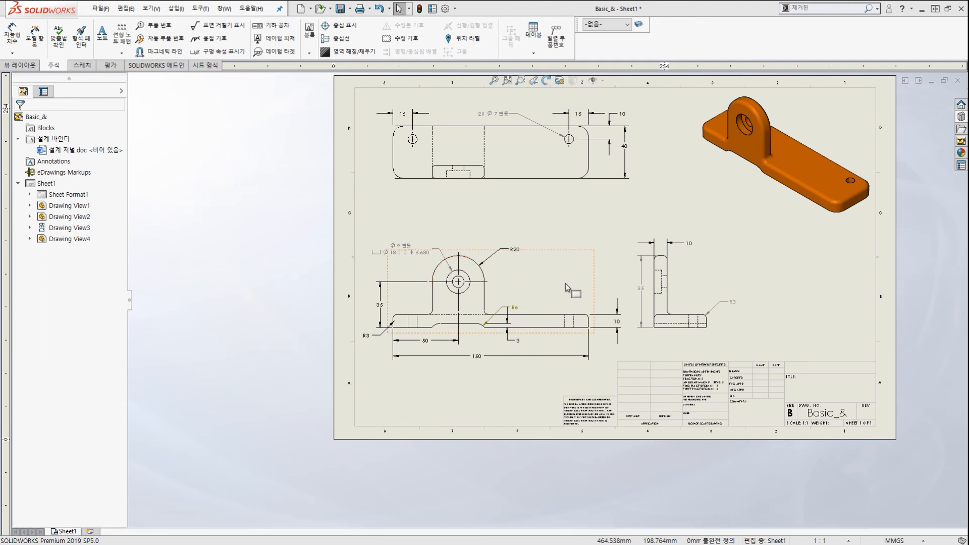
pyautogui.scroll(-2, 469, 380)
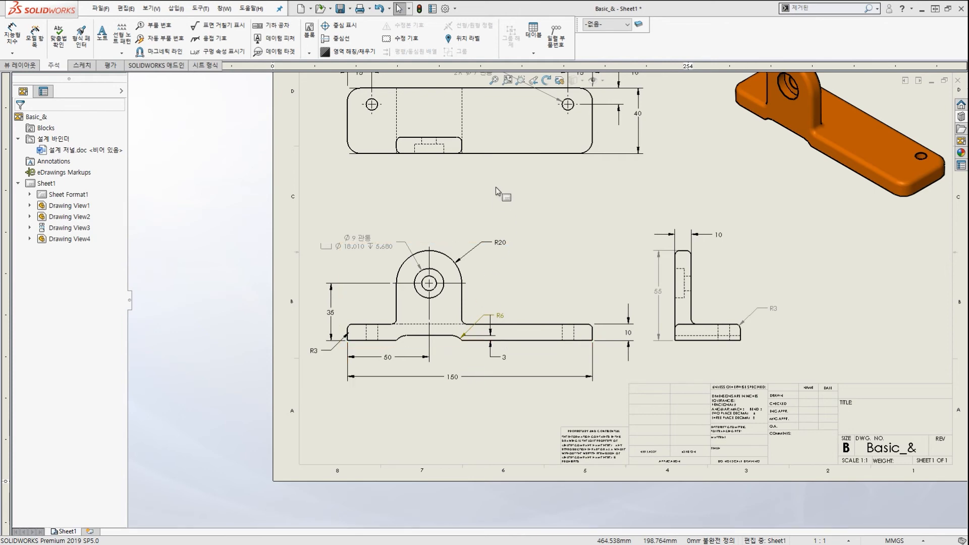
pyautogui.press('f')
pyautogui.scroll(-2, 520, 235)
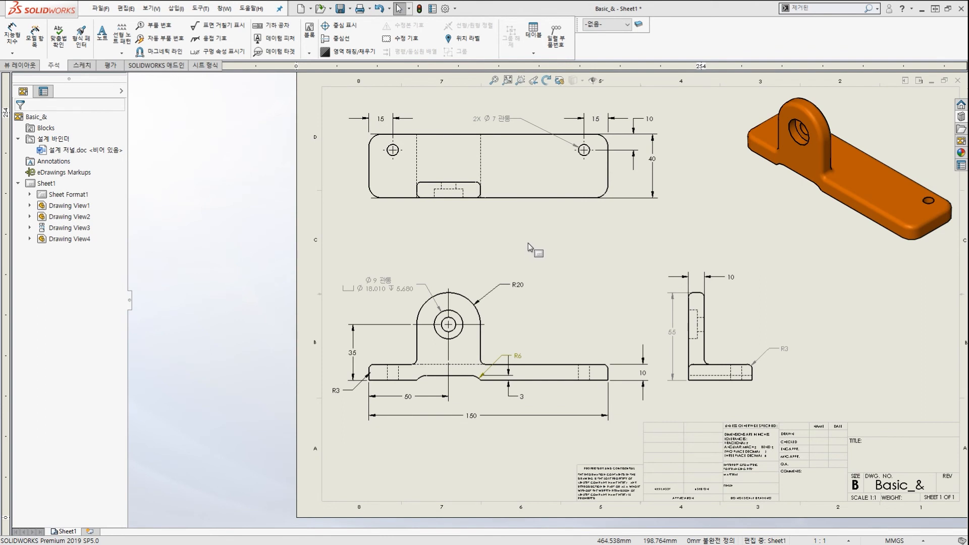
pyautogui.scroll(1, 528, 241)
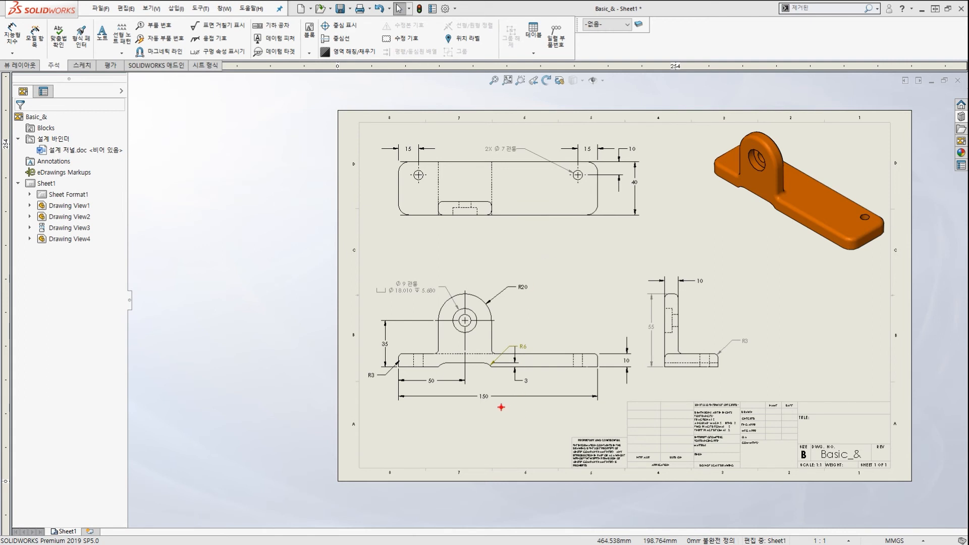
# Select and highlight the 150 dimension on the drawing for viewers.
pyautogui.moveTo(502, 407)
pyautogui.mouseDown()
pyautogui.moveTo(458, 403)
pyautogui.moveTo(495, 398)
pyautogui.mouseUp()
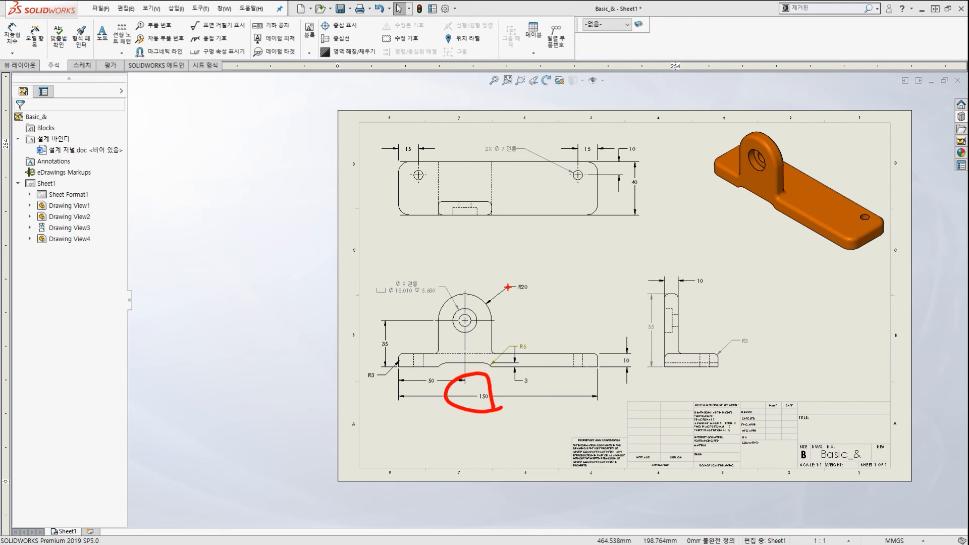
pyautogui.press('Escape')
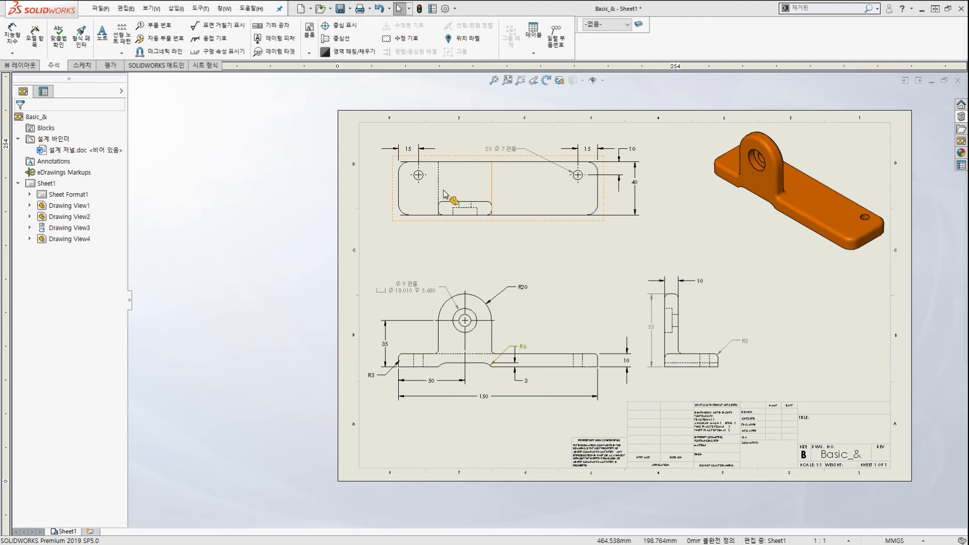
pyautogui.scroll(1, 546, 294)
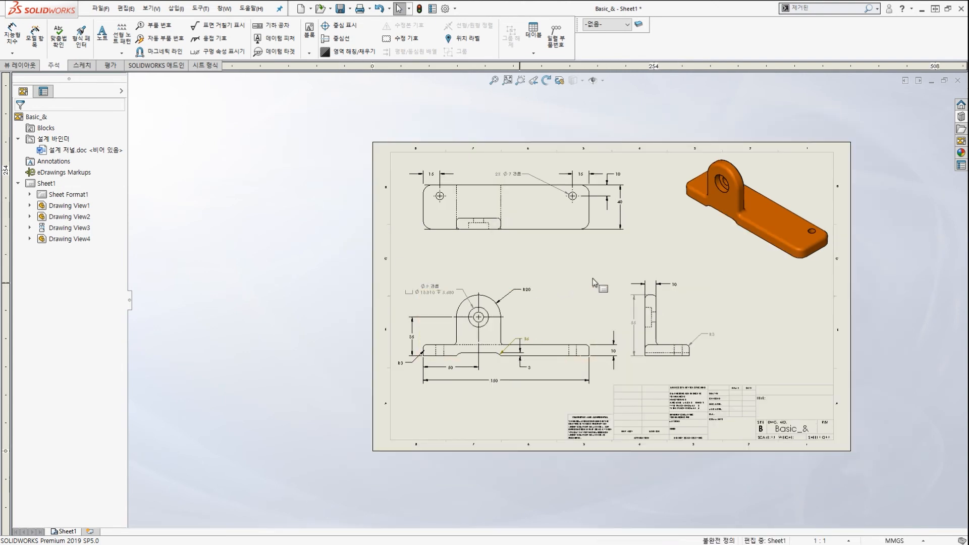
pyautogui.scroll(-1, 635, 271)
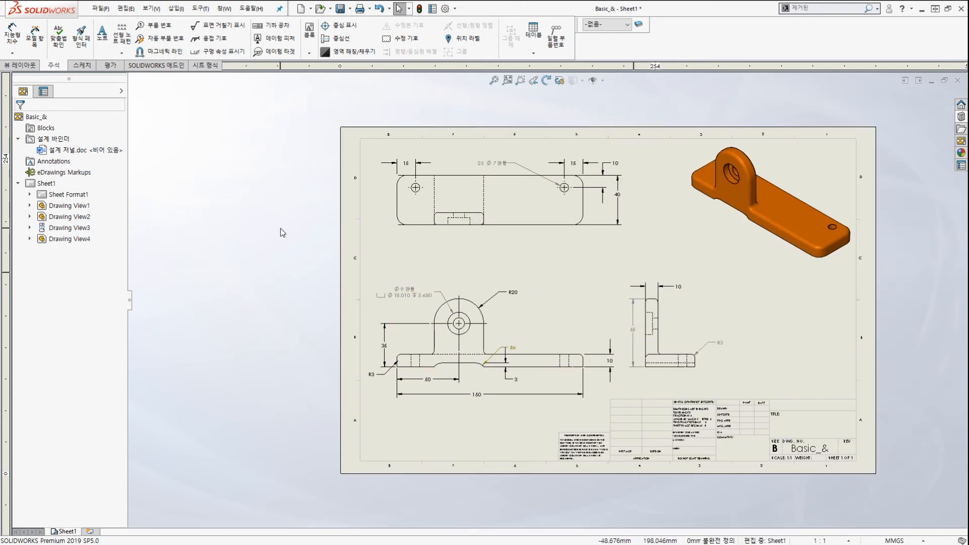
pyautogui.scroll(-3, 493, 404)
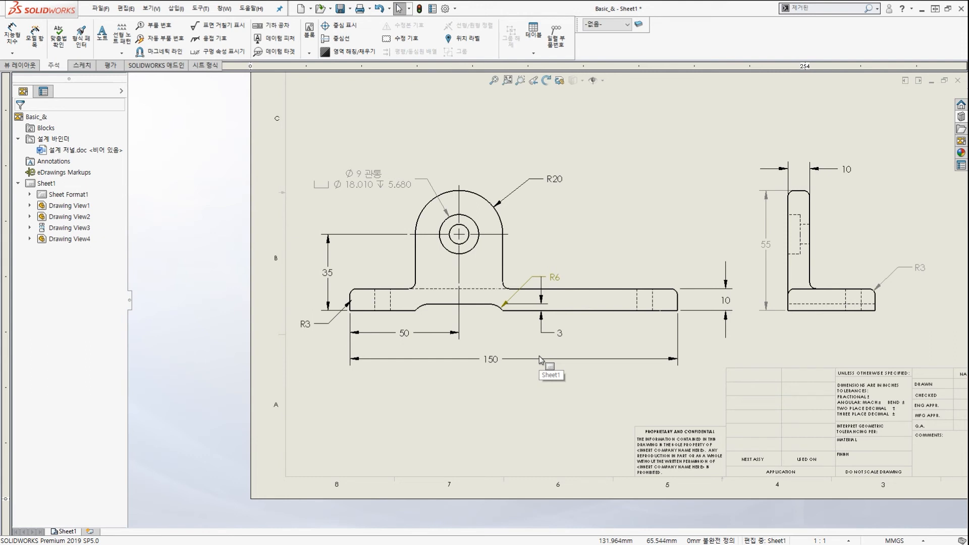
pyautogui.click(611, 360)
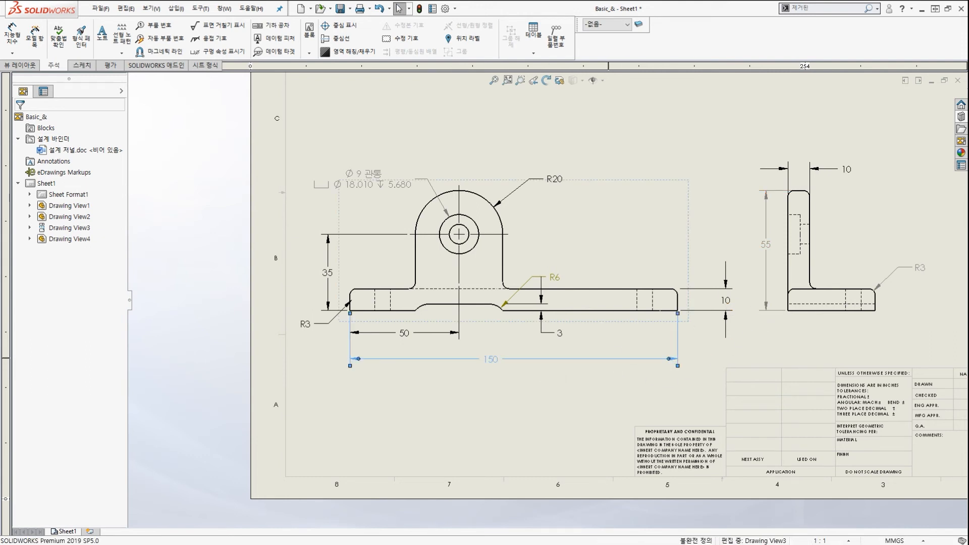
pyautogui.hotkey('ctrl', '2')
pyautogui.moveTo(525, 383)
pyautogui.mouseDown()
pyautogui.moveTo(471, 346)
pyautogui.moveTo(498, 360)
pyautogui.mouseUp()
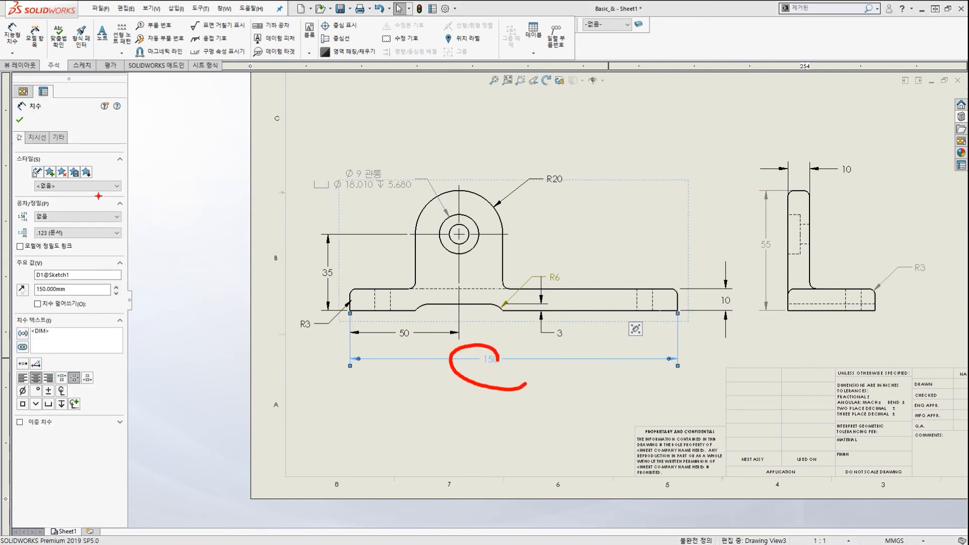
pyautogui.moveTo(69, 157); pyautogui.dragTo(20, 133)
pyautogui.moveTo(20, 133); pyautogui.dragTo(71, 119)
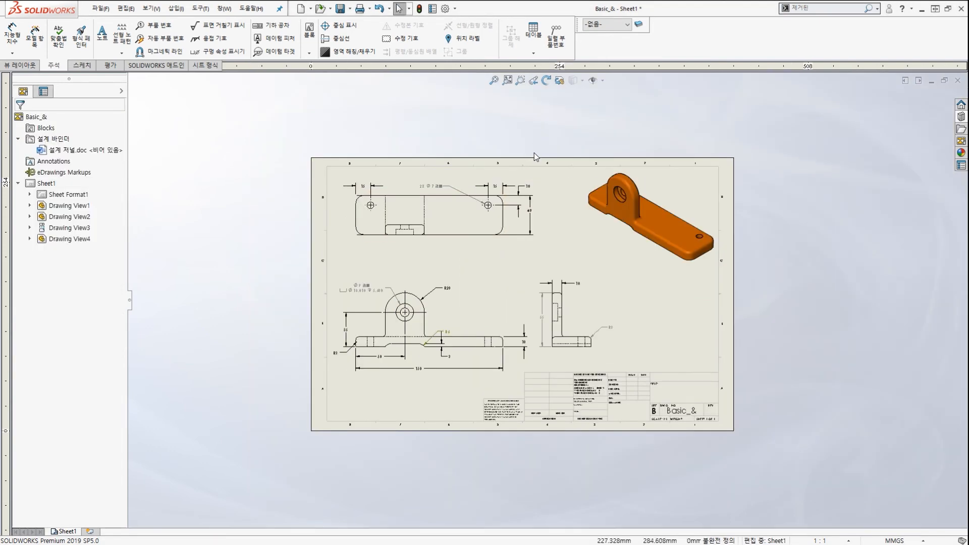
pyautogui.hotkey('ctrl', 'Tab')
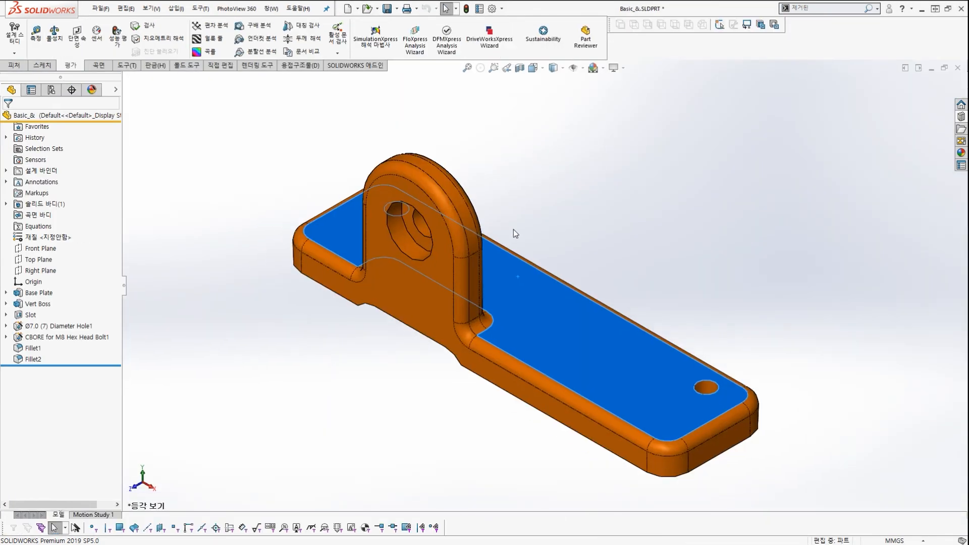
# Show the Base Plate's dimensions and open the 150.00 mm D1@Sketch1 dimension's properties.
pyautogui.scroll(2, 514, 226)
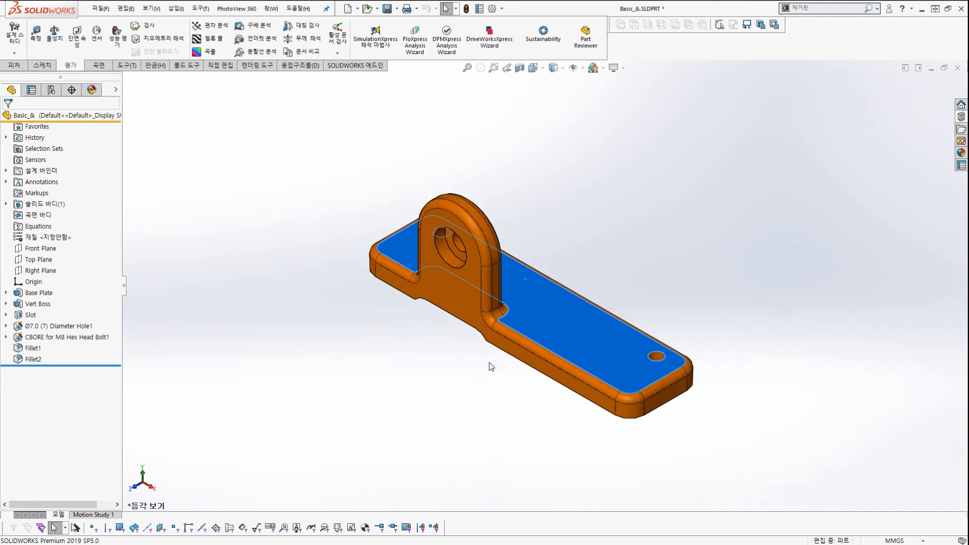
pyautogui.scroll(-3, 546, 349)
pyautogui.click(565, 337)
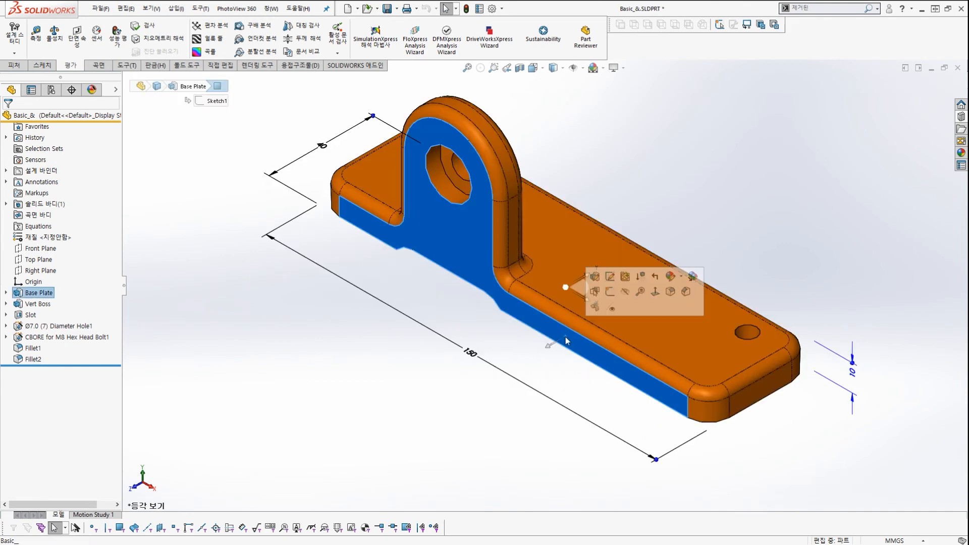
pyautogui.moveTo(492, 348)
pyautogui.mouseDown()
pyautogui.moveTo(505, 356)
pyautogui.moveTo(489, 362)
pyautogui.mouseUp()
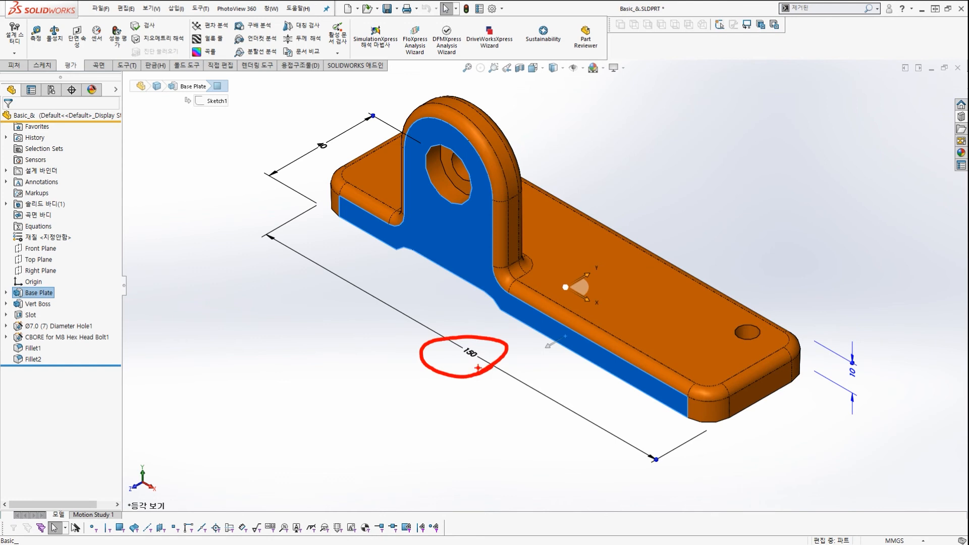
pyautogui.press('Escape')
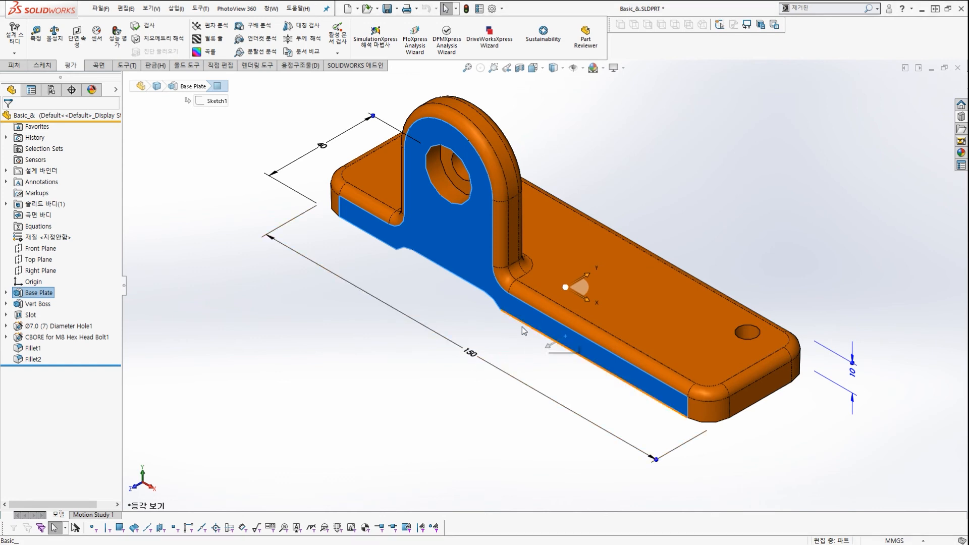
pyautogui.click(496, 368)
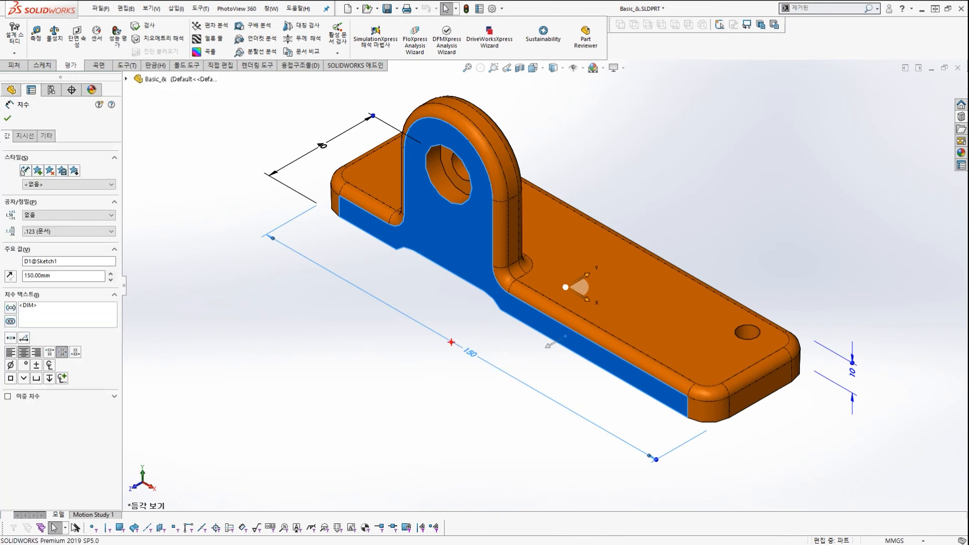
pyautogui.moveTo(10, 133); pyautogui.dragTo(6, 160)
pyautogui.moveTo(303, 160); pyautogui.dragTo(298, 163)
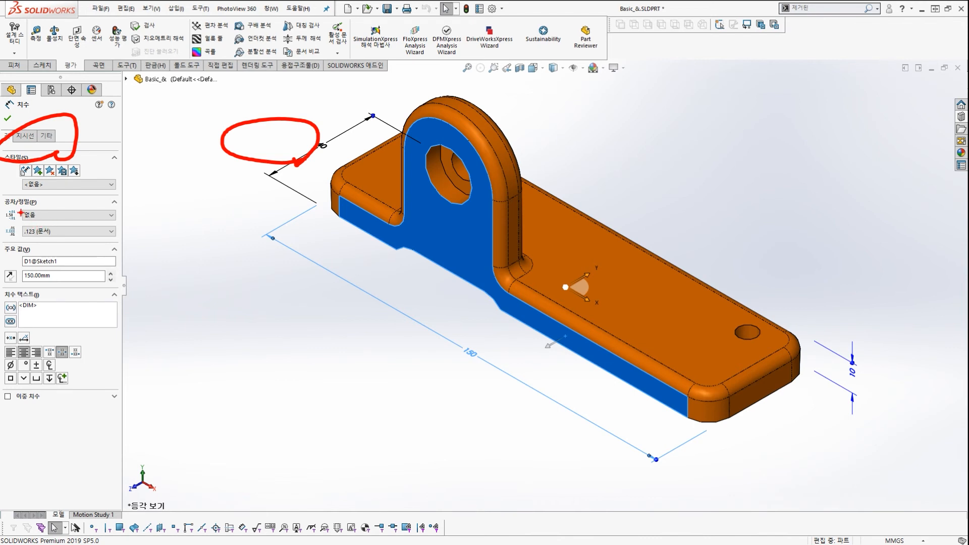
pyautogui.moveTo(3, 193)
pyautogui.mouseDown()
pyautogui.moveTo(30, 216)
pyautogui.moveTo(122, 248)
pyautogui.mouseUp()
pyautogui.press('Escape')
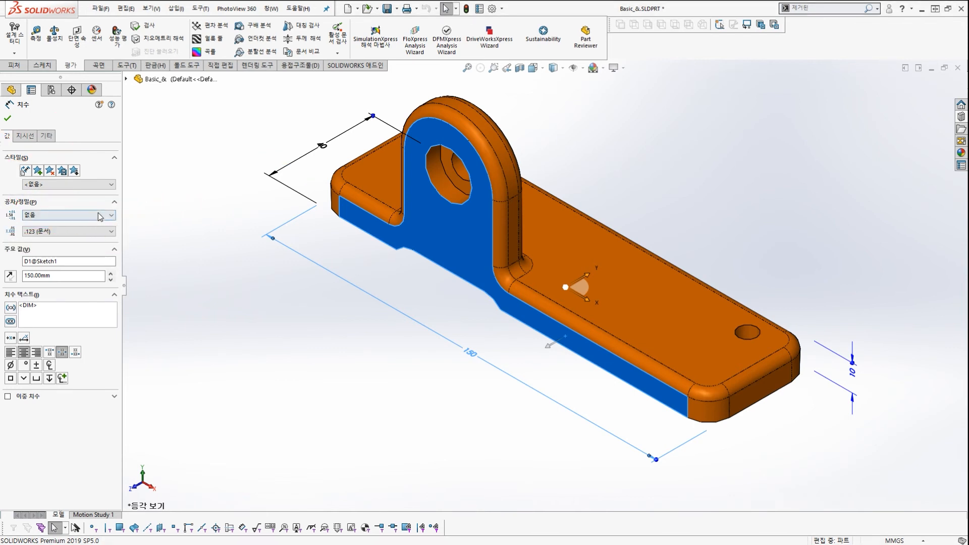
# Set the 150 dimension's tolerance type to Symmetric with a 0.05 value.
pyautogui.click(98, 216)
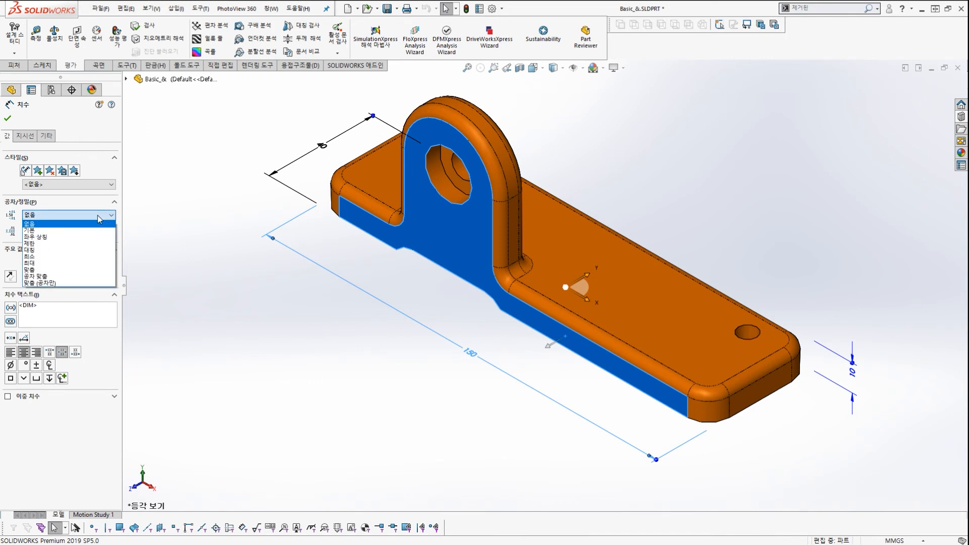
pyautogui.click(88, 243)
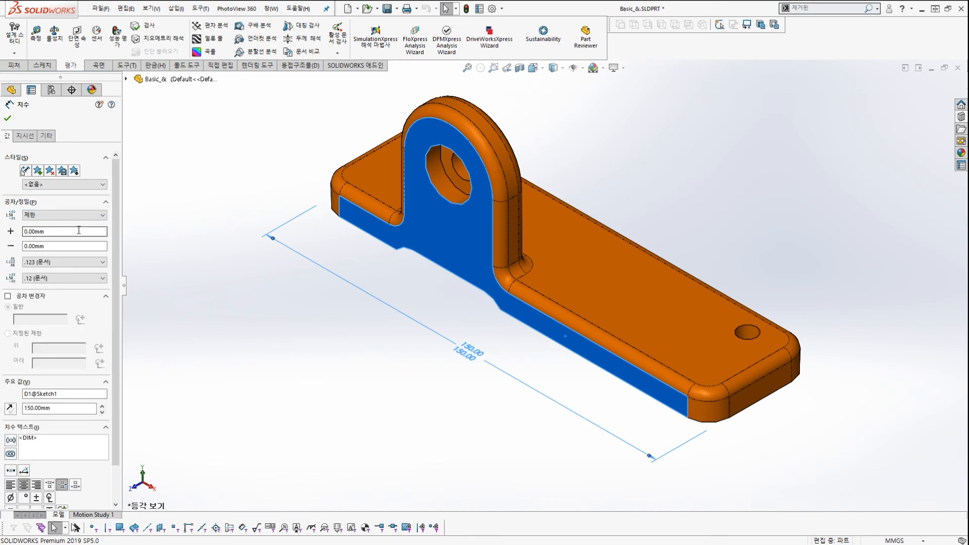
pyautogui.click(77, 230)
pyautogui.click(72, 249)
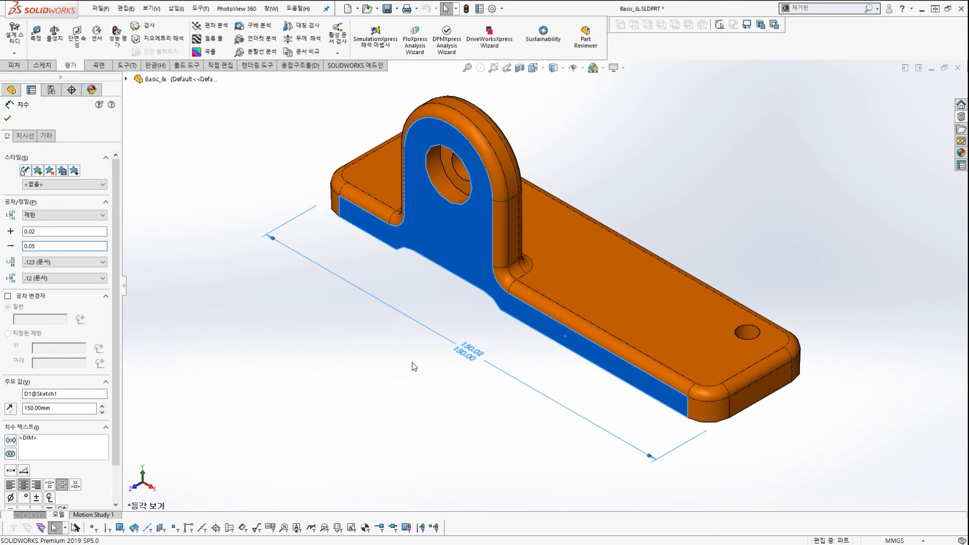
pyautogui.click(57, 214)
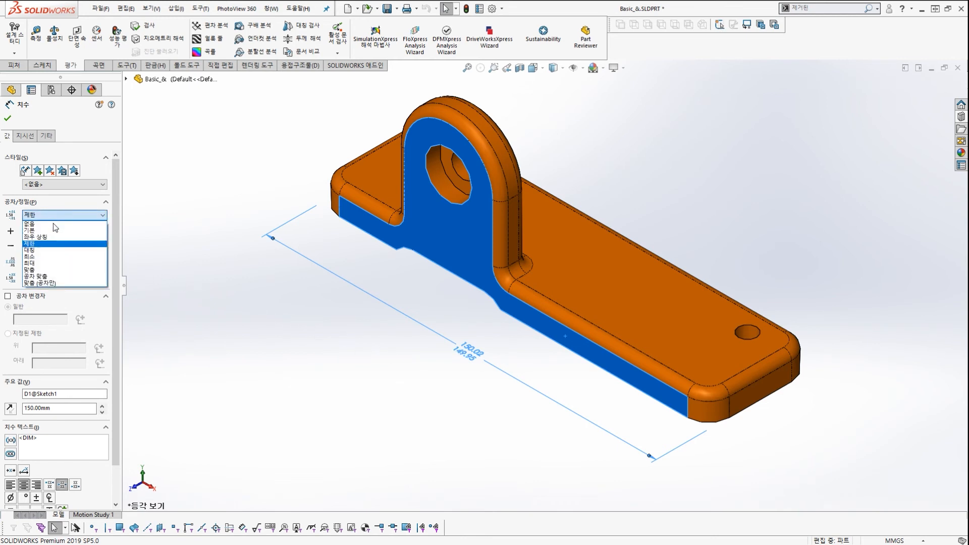
pyautogui.click(47, 250)
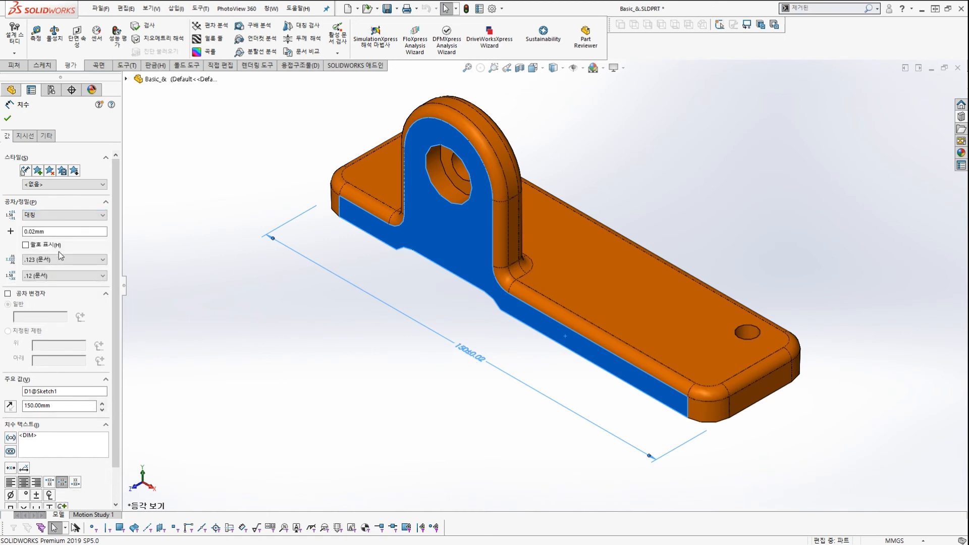
pyautogui.click(74, 232)
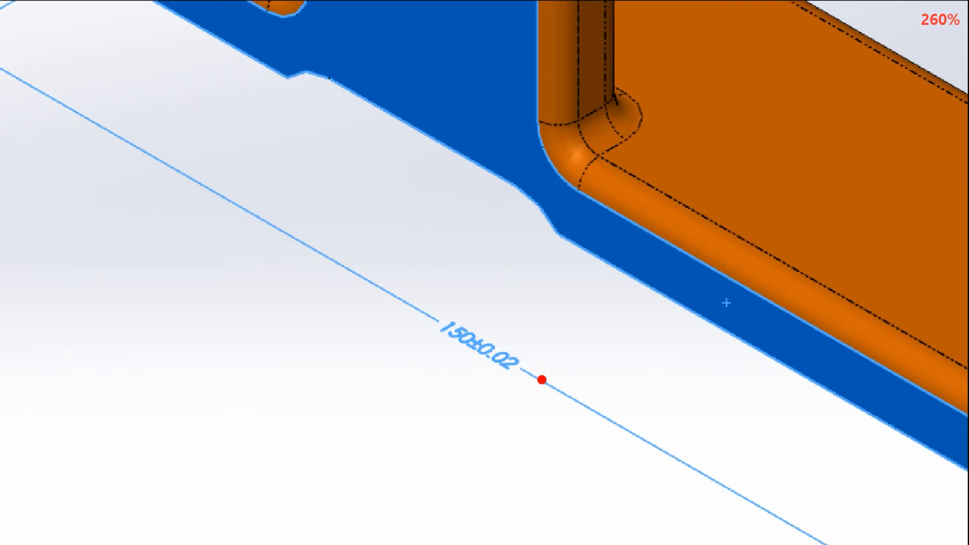
pyautogui.press('BackSpace')
pyautogui.press('BackSpace')
pyautogui.press('BackSpace')
pyautogui.press('BackSpace')
pyautogui.press('BackSpace')
pyautogui.press('BackSpace')
pyautogui.write('0.05')
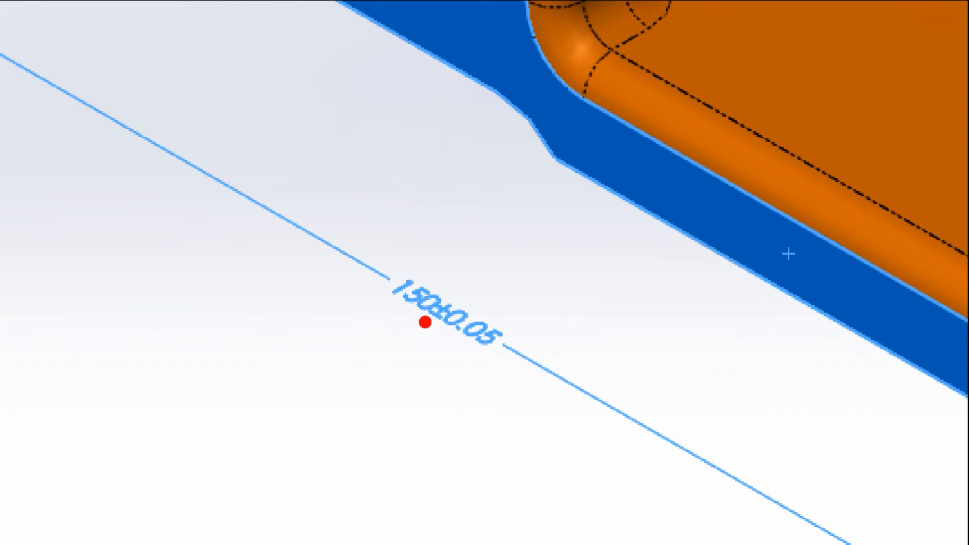
# Zoom in and mark up the resulting 150±0.05 dimension for viewers.
pyautogui.moveTo(424, 321)
pyautogui.mouseDown()
pyautogui.moveTo(372, 272)
pyautogui.moveTo(428, 303)
pyautogui.mouseUp()
pyautogui.moveTo(494, 372)
pyautogui.mouseDown()
pyautogui.moveTo(420, 334)
pyautogui.moveTo(522, 335)
pyautogui.moveTo(526, 344)
pyautogui.mouseUp()
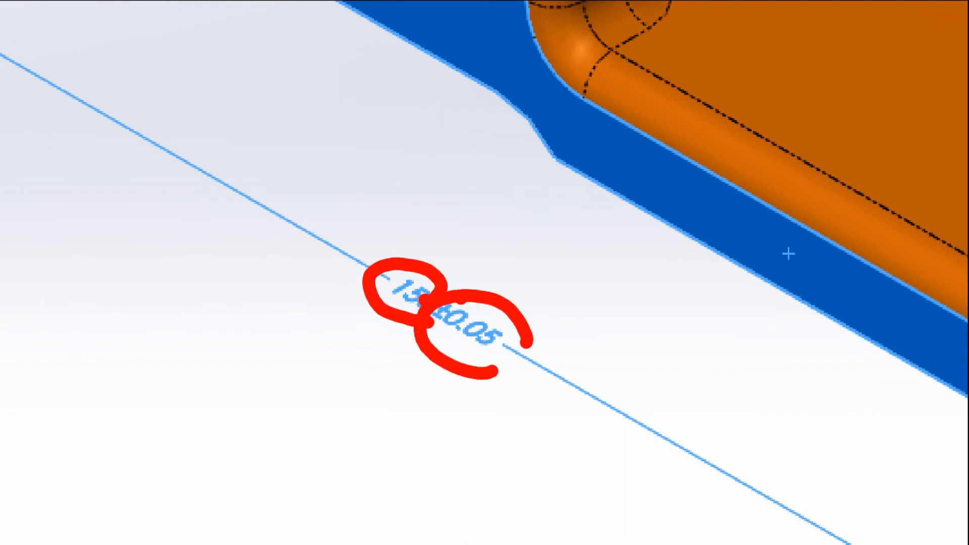
pyautogui.moveTo(350, 287); pyautogui.dragTo(424, 319)
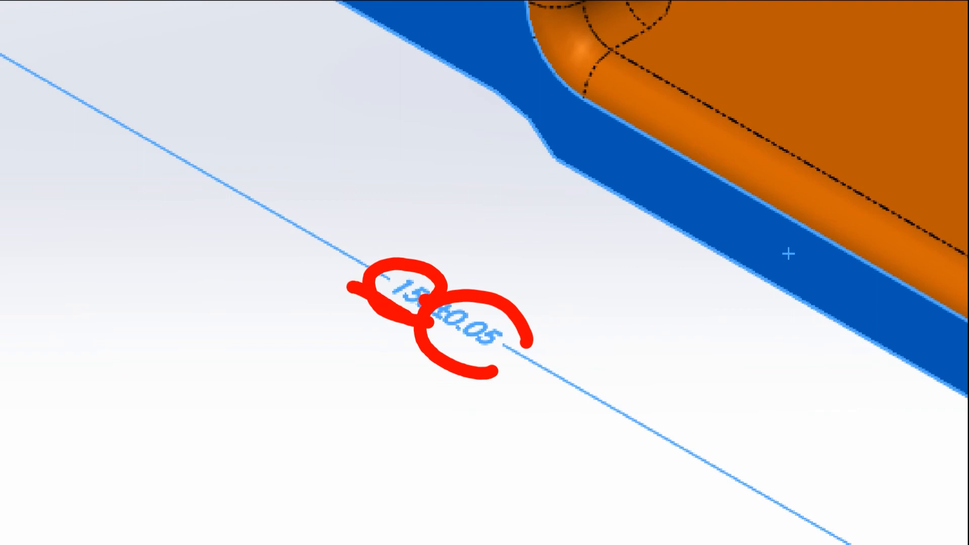
pyautogui.press('Escape')
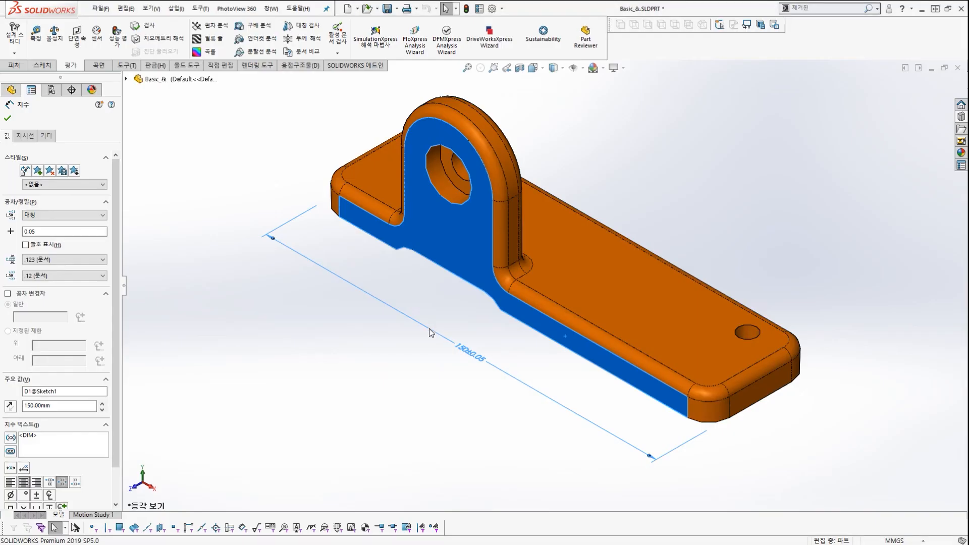
pyautogui.hotkey('ctrl', '2')
pyautogui.scroll(4, 450, 358)
pyautogui.moveTo(472, 352)
pyautogui.mouseDown()
pyautogui.moveTo(452, 323)
pyautogui.moveTo(487, 331)
pyautogui.mouseUp()
pyautogui.moveTo(462, 356)
pyautogui.mouseDown()
pyautogui.moveTo(525, 374)
pyautogui.moveTo(476, 383)
pyautogui.moveTo(525, 361)
pyautogui.moveTo(505, 374)
pyautogui.mouseUp()
pyautogui.press('Escape')
pyautogui.hotkey('ctrl', '2')
pyautogui.scroll(5, 483, 362)
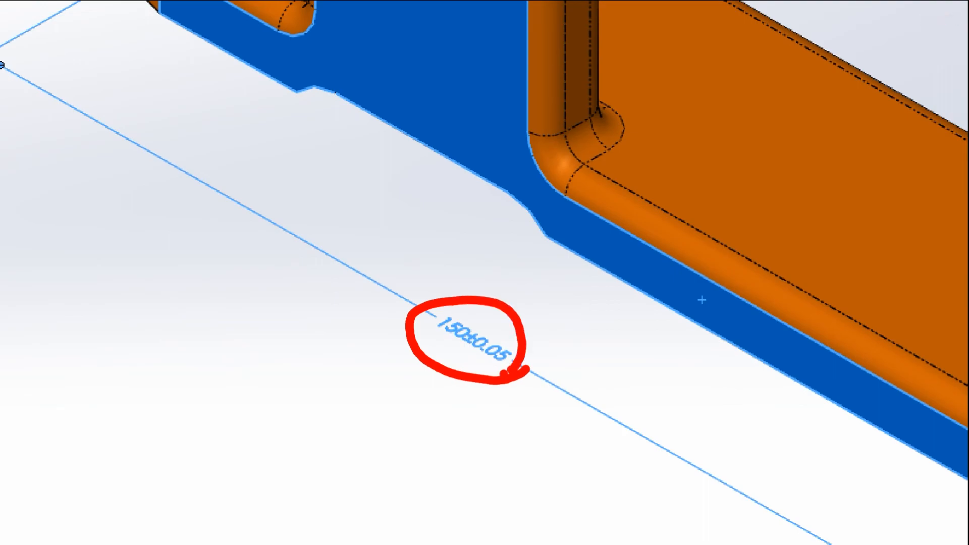
pyautogui.press('Escape')
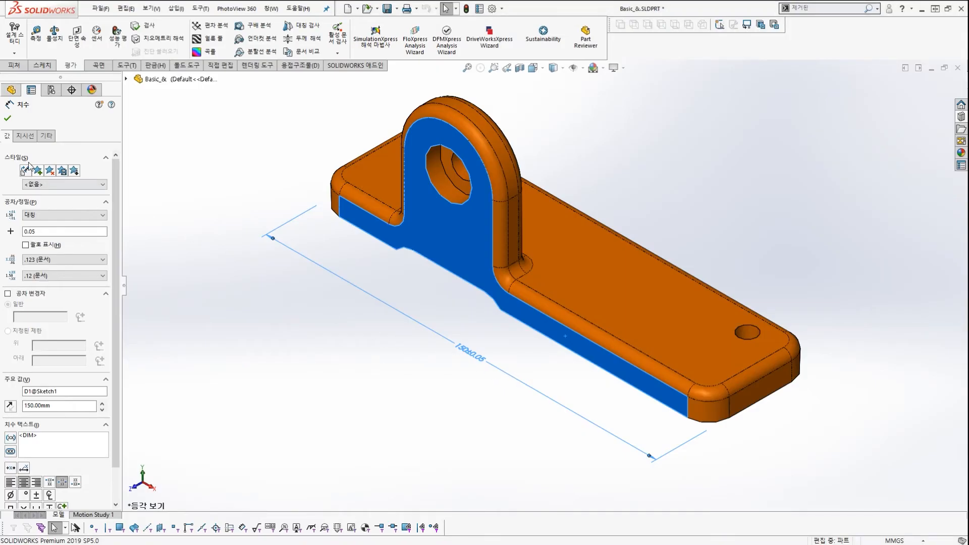
# Review the tolerance font options, briefly toggling the dimension-font setting on and off.
pyautogui.click(47, 138)
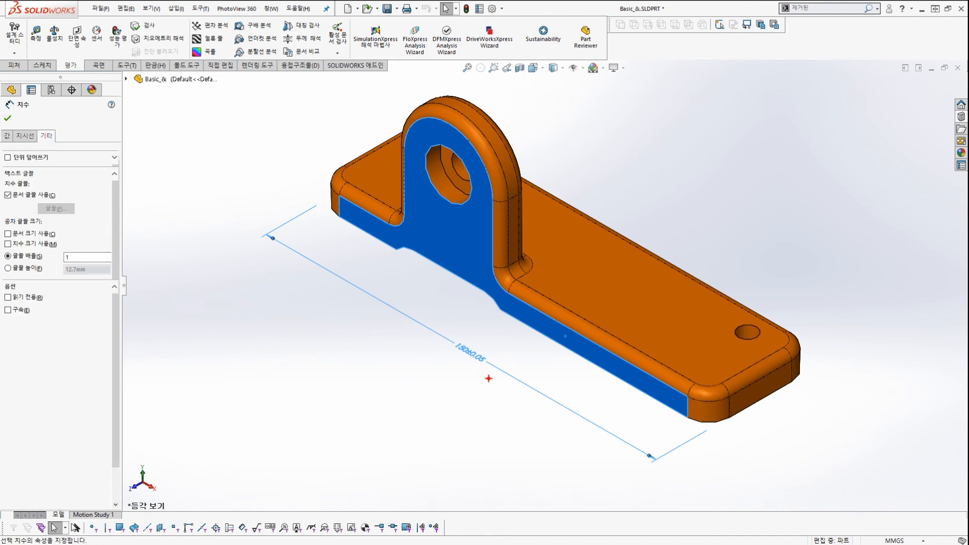
pyautogui.moveTo(489, 379)
pyautogui.mouseDown()
pyautogui.moveTo(477, 321)
pyautogui.moveTo(499, 361)
pyautogui.mouseUp()
pyautogui.moveTo(435, 348)
pyautogui.mouseDown()
pyautogui.moveTo(195, 133)
pyautogui.moveTo(62, 139)
pyautogui.moveTo(85, 178)
pyautogui.moveTo(67, 292)
pyautogui.mouseUp()
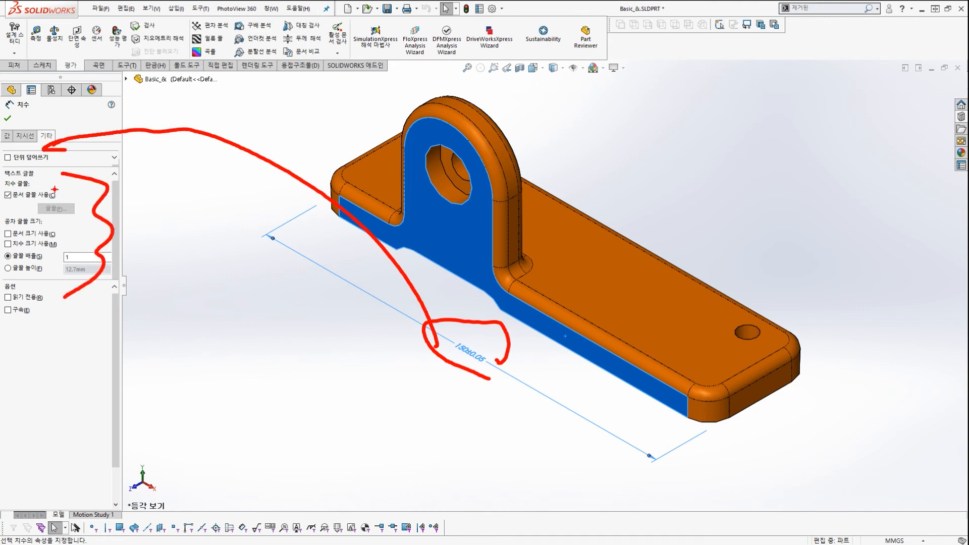
pyautogui.moveTo(61, 171); pyautogui.dragTo(1, 261)
pyautogui.moveTo(5, 170); pyautogui.dragTo(103, 287)
pyautogui.press('Escape')
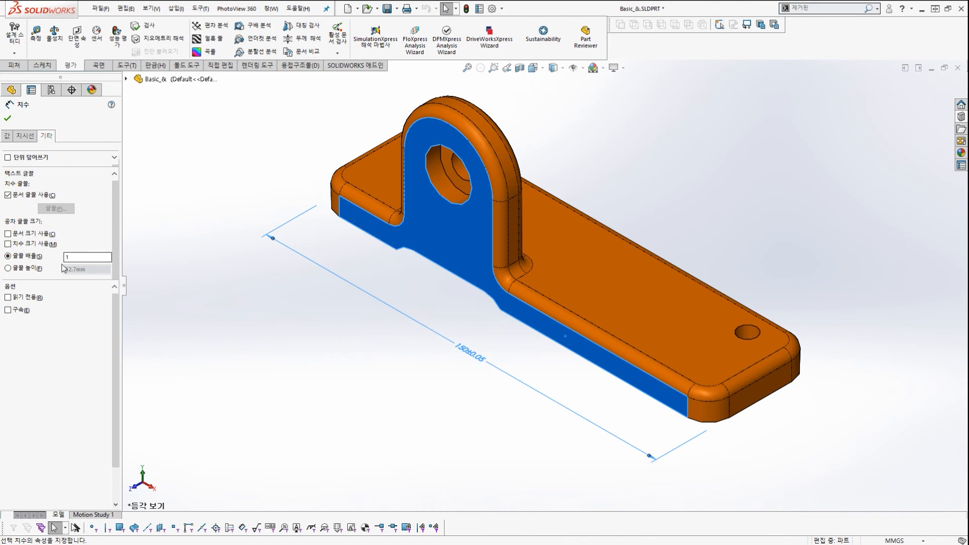
pyautogui.click(8, 245)
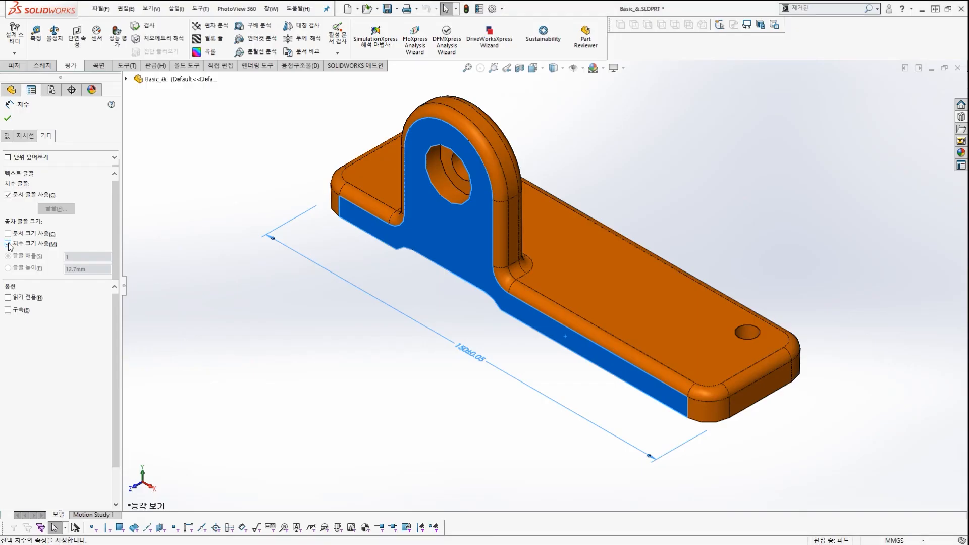
pyautogui.click(8, 244)
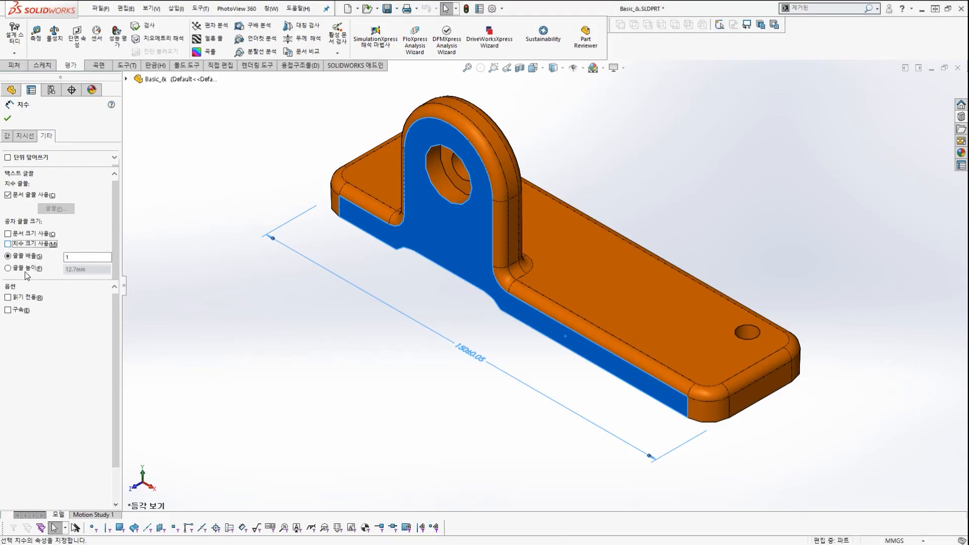
pyautogui.moveTo(87, 269)
pyautogui.mouseDown()
pyautogui.moveTo(27, 237)
pyautogui.moveTo(75, 281)
pyautogui.mouseUp()
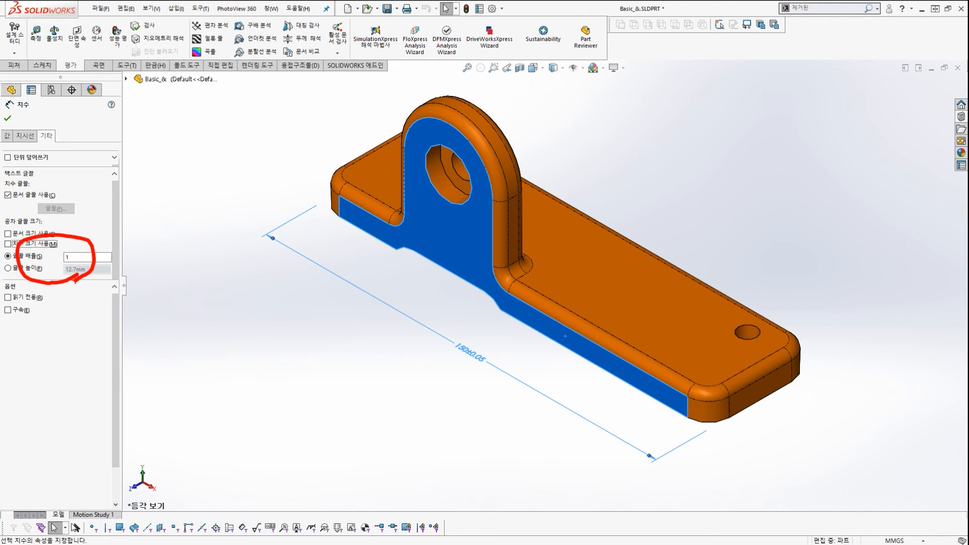
pyautogui.press('Escape')
# Set the tolerance font scale to 0.5 and close the dimension properties.
pyautogui.moveTo(78, 257); pyautogui.dragTo(50, 261)
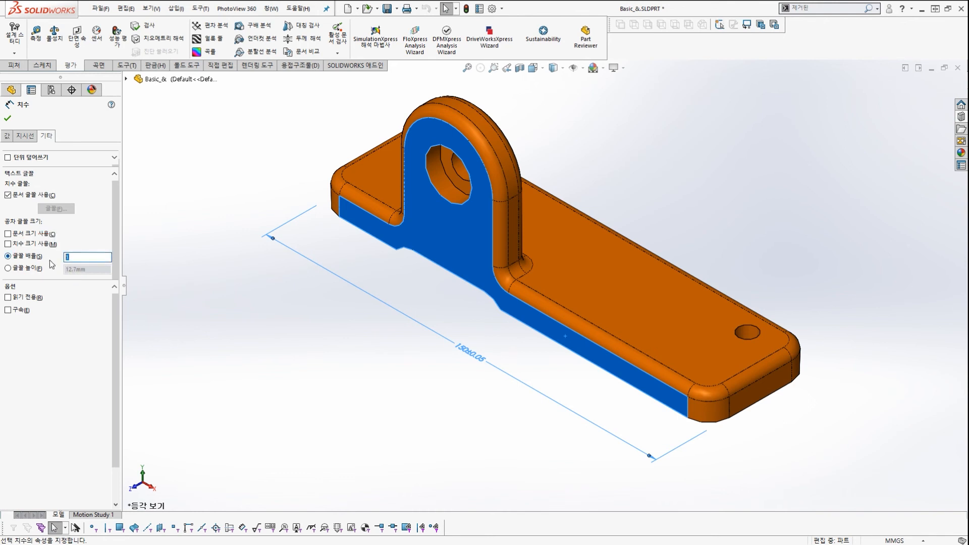
pyautogui.write('0.5')
pyautogui.hotkey('ctrl', '1')
pyautogui.moveTo(478, 402)
pyautogui.mouseDown()
pyautogui.moveTo(402, 379)
pyautogui.moveTo(491, 389)
pyautogui.mouseUp()
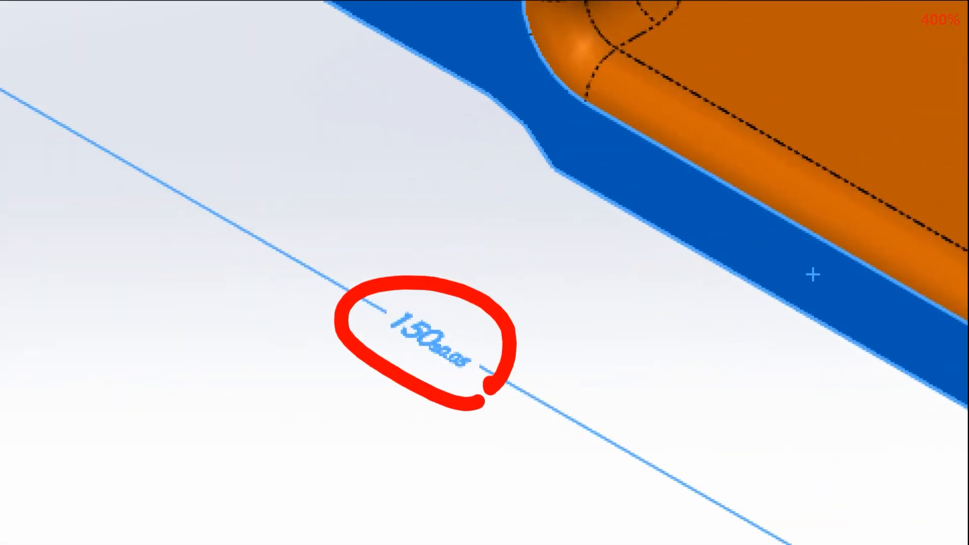
pyautogui.press('Escape')
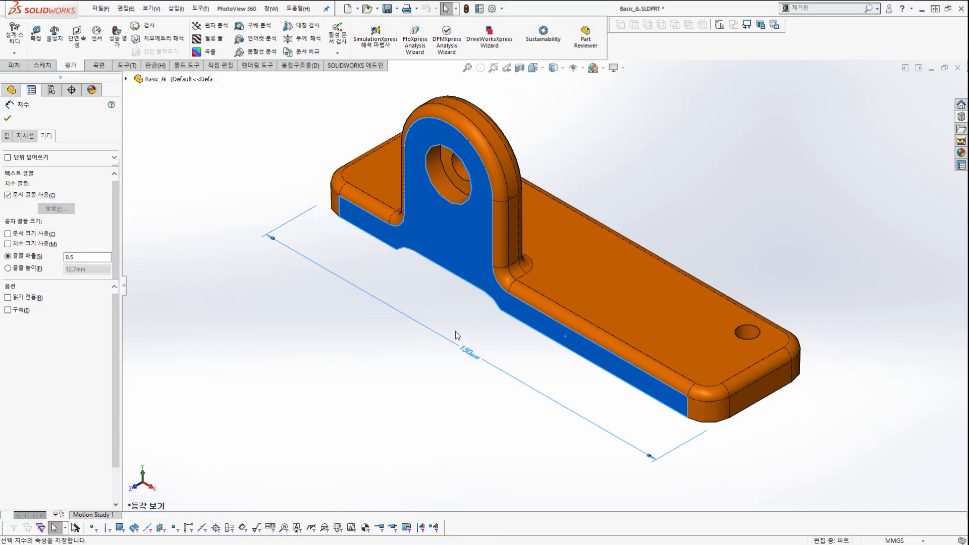
pyautogui.click(8, 118)
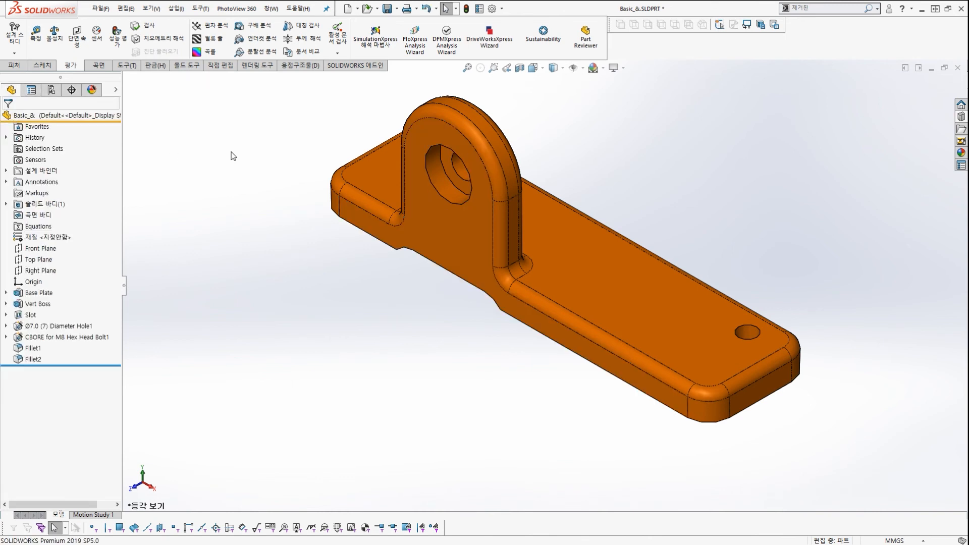
# Rebuild the model and zoom in on the drawing's 150±0.050 front-view dimension.
pyautogui.click(466, 9)
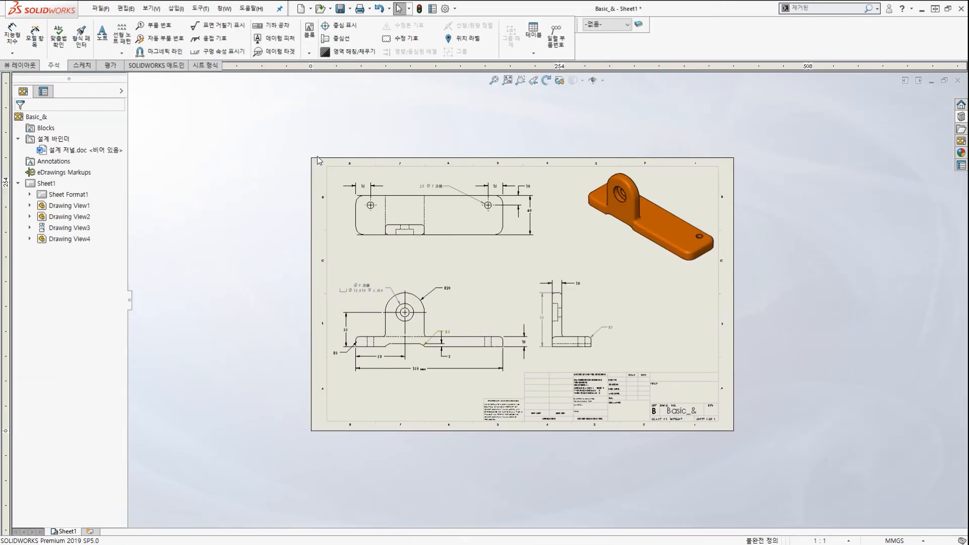
pyautogui.scroll(-9, 428, 376)
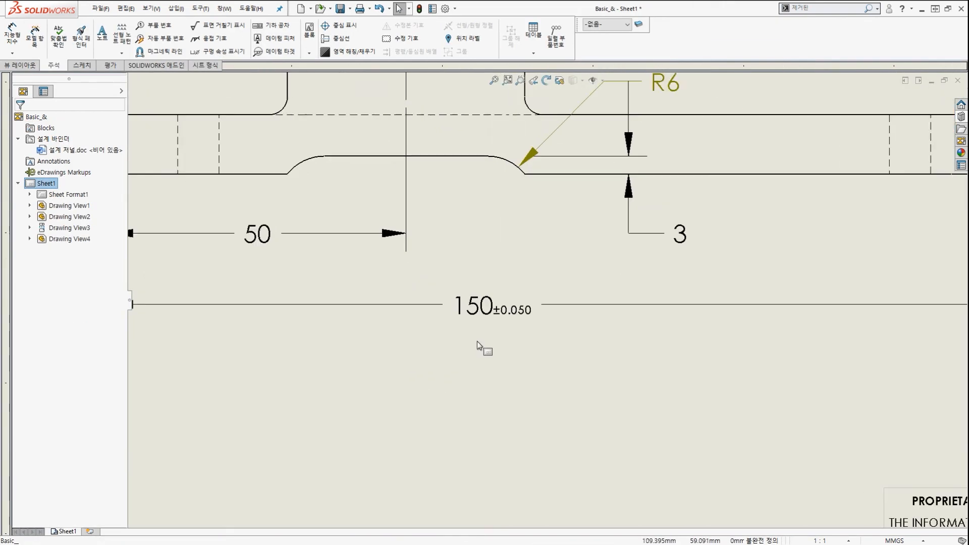
pyautogui.hotkey('ctrl', '1')
pyautogui.moveTo(389, 329)
pyautogui.mouseDown()
pyautogui.moveTo(576, 324)
pyautogui.moveTo(550, 334)
pyautogui.mouseUp()
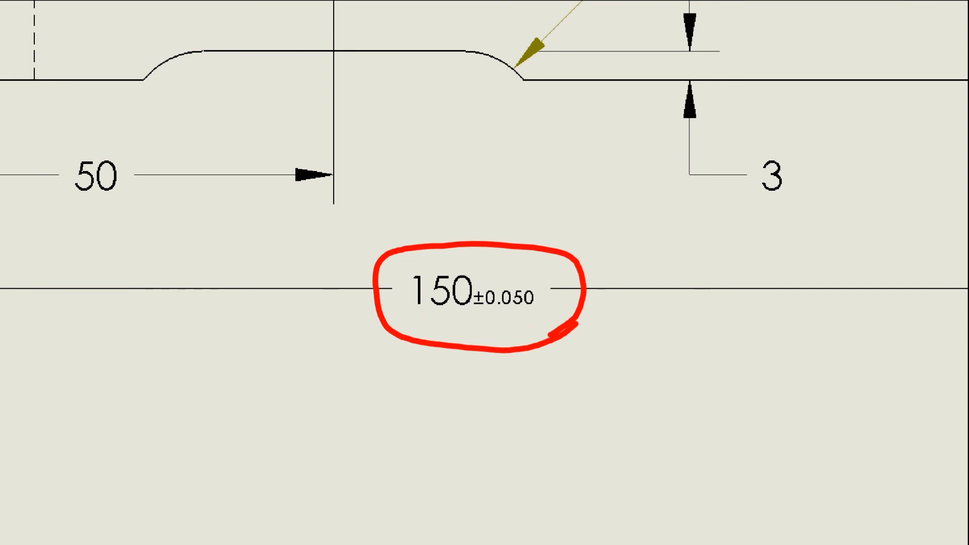
pyautogui.moveTo(535, 338)
pyautogui.mouseDown()
pyautogui.moveTo(583, 306)
pyautogui.moveTo(581, 322)
pyautogui.mouseUp()
pyautogui.press('Escape')
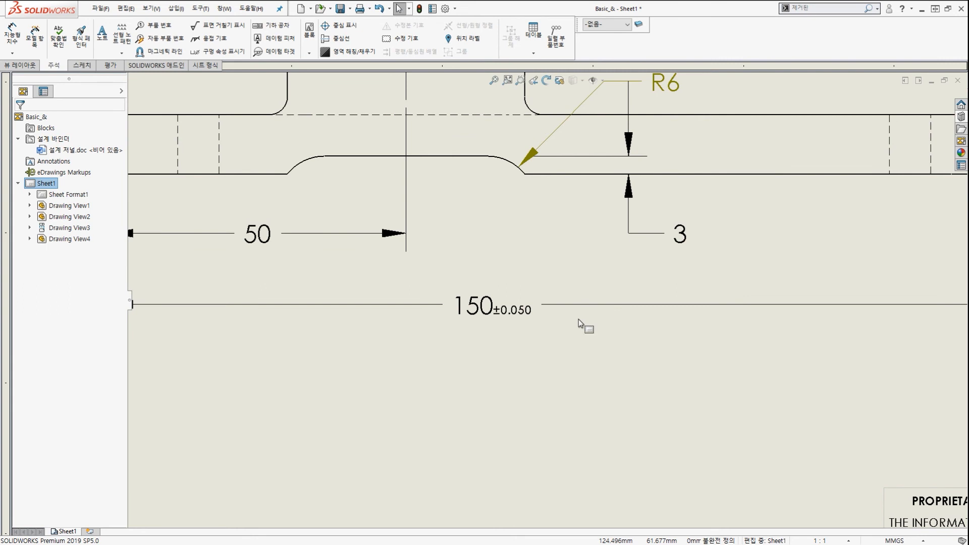
pyautogui.hotkey('ctrl', '2')
pyautogui.moveTo(520, 329); pyautogui.dragTo(551, 324)
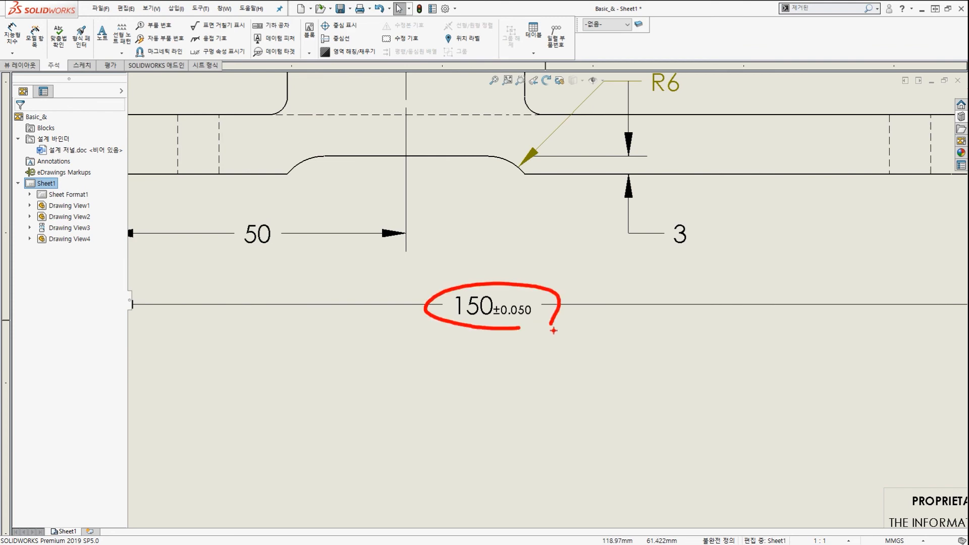
pyautogui.press('Escape')
pyautogui.scroll(3, 552, 331)
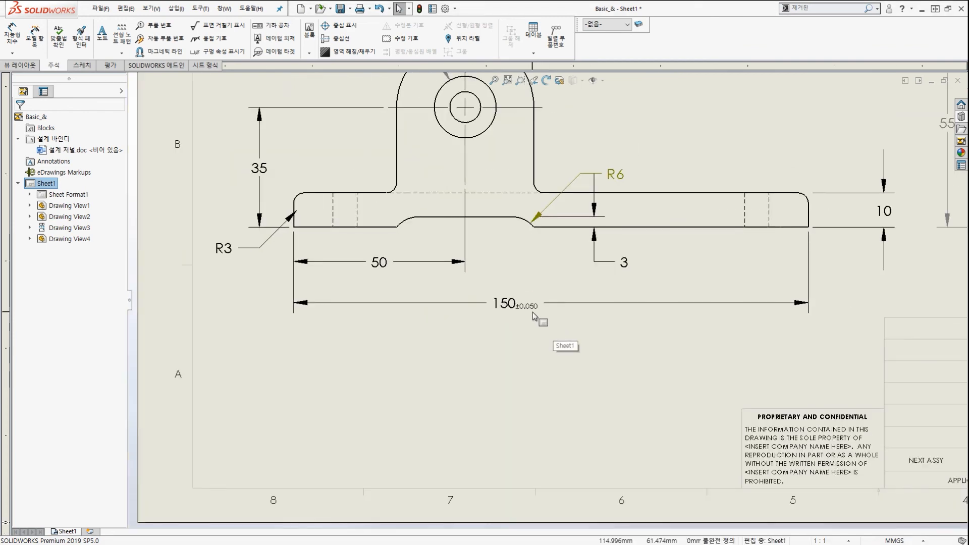
pyautogui.scroll(5, 535, 316)
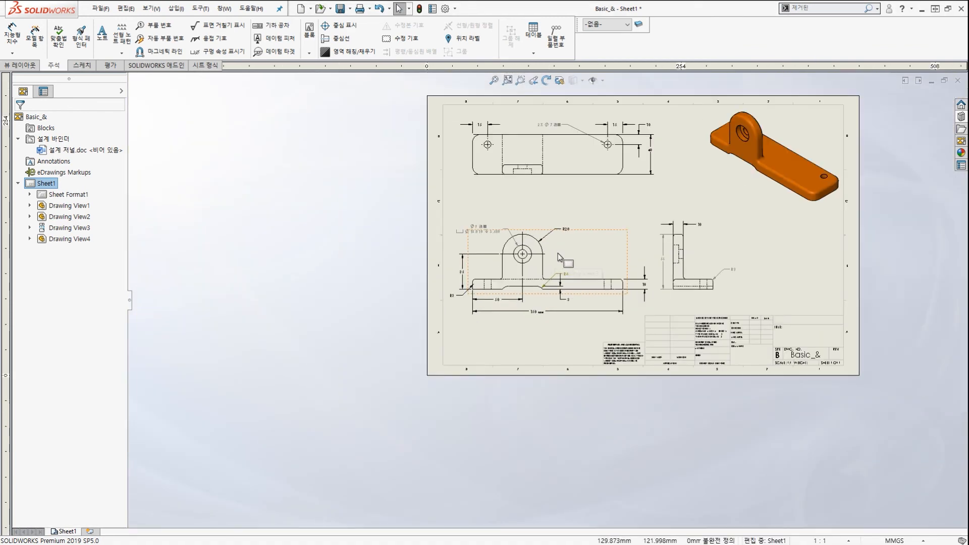
pyautogui.scroll(-3, 562, 249)
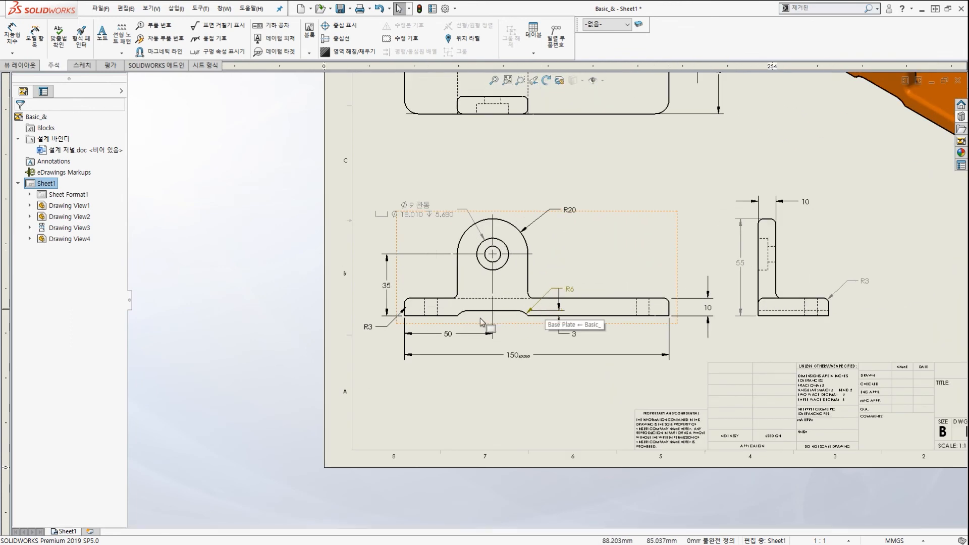
pyautogui.scroll(-2, 508, 280)
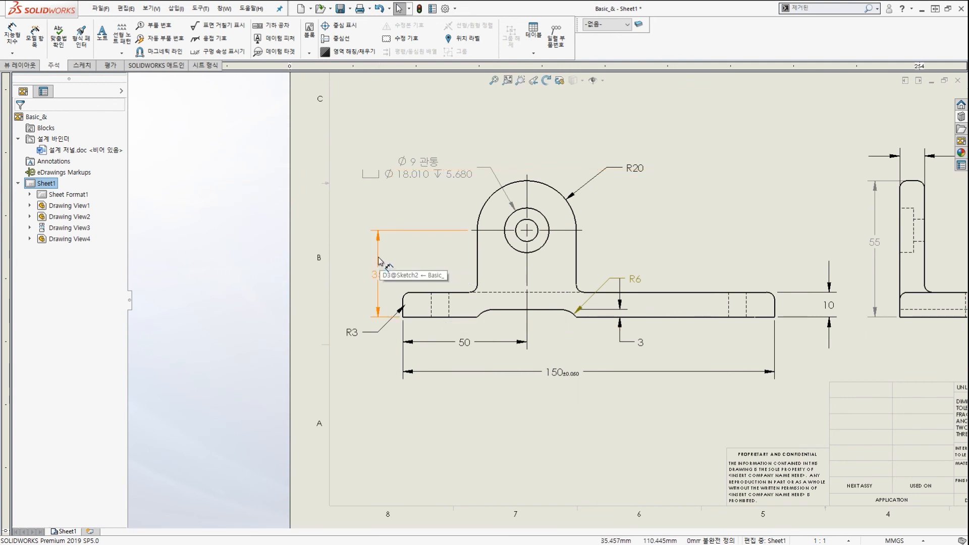
# Give the 35 dimension a tolerance with 0.05 upper and +0.05 lower values.
pyautogui.click(379, 260)
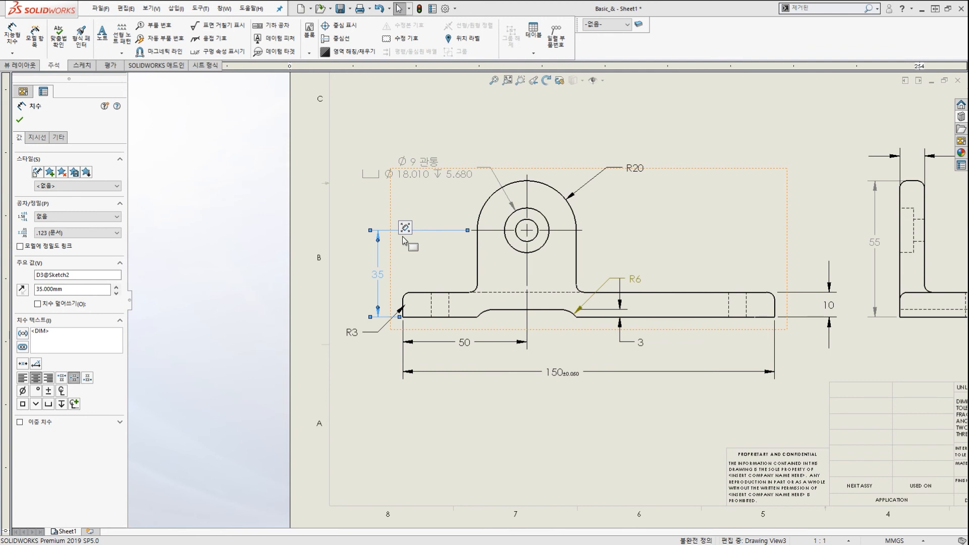
pyautogui.moveTo(406, 227)
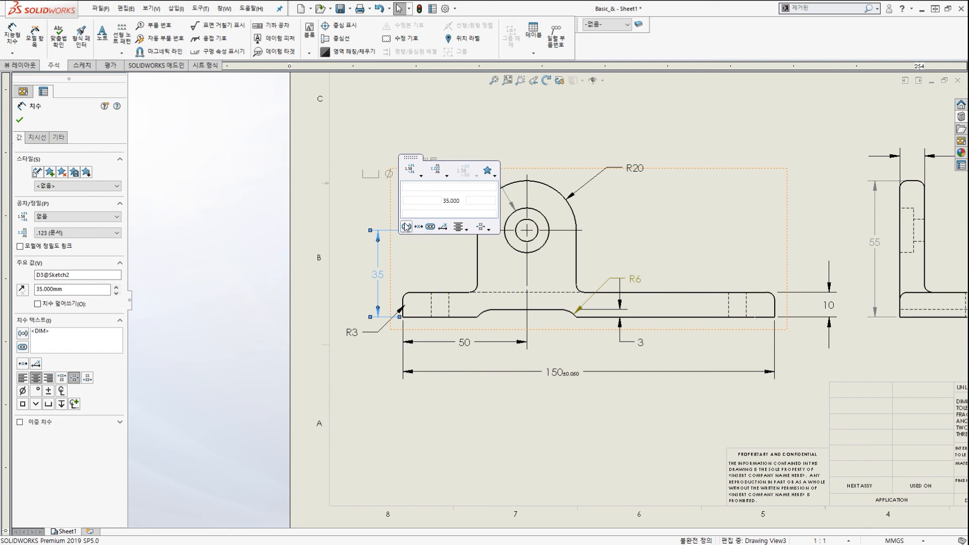
pyautogui.click(423, 177)
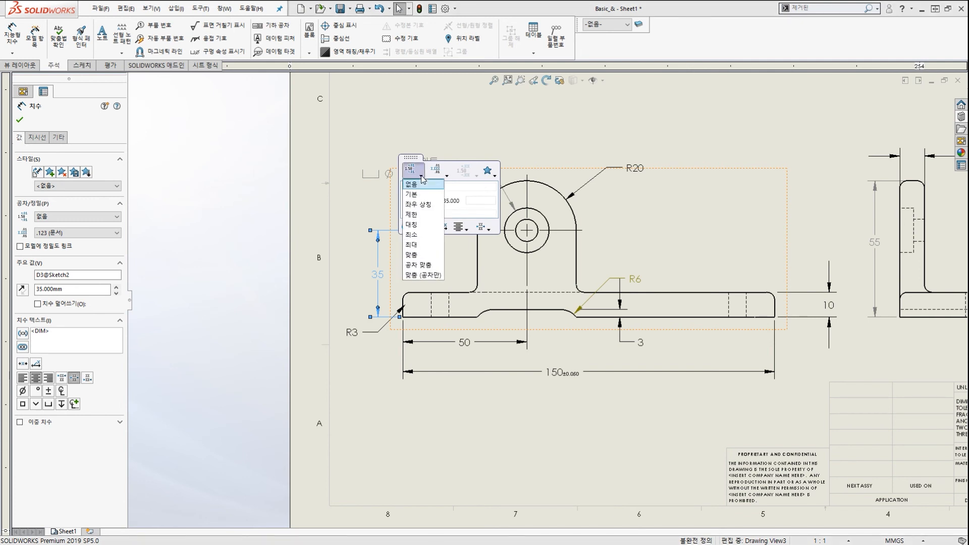
pyautogui.click(426, 205)
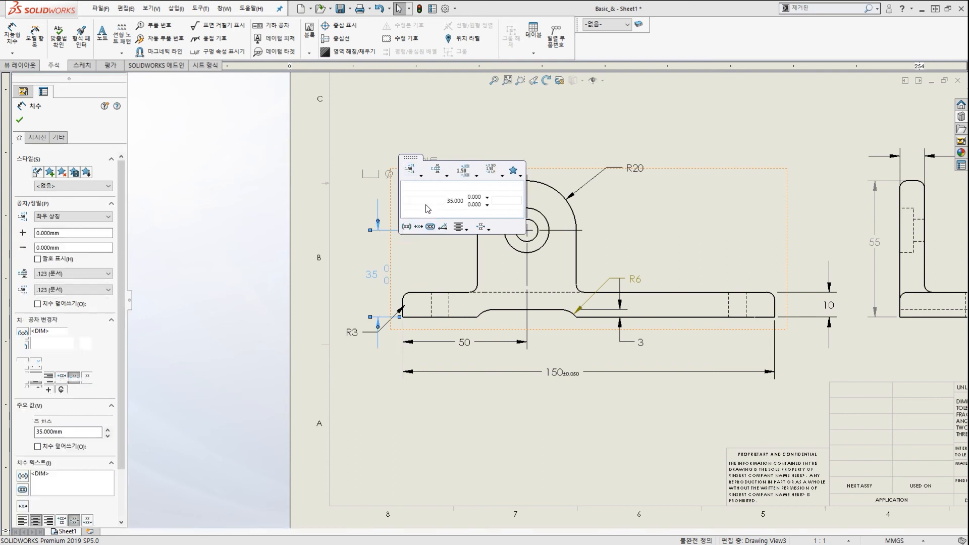
pyautogui.doubleClick(475, 197)
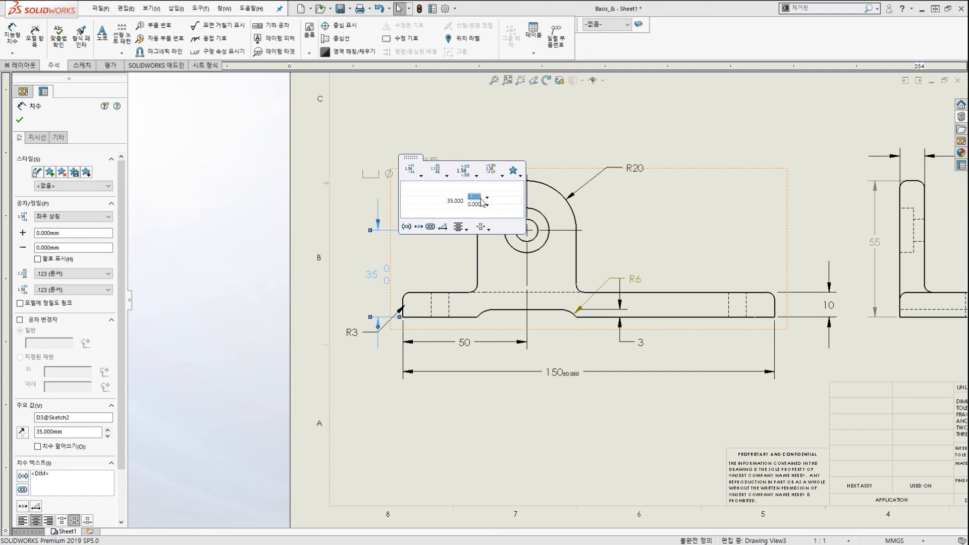
pyautogui.write('0.05')
pyautogui.press('Tab')
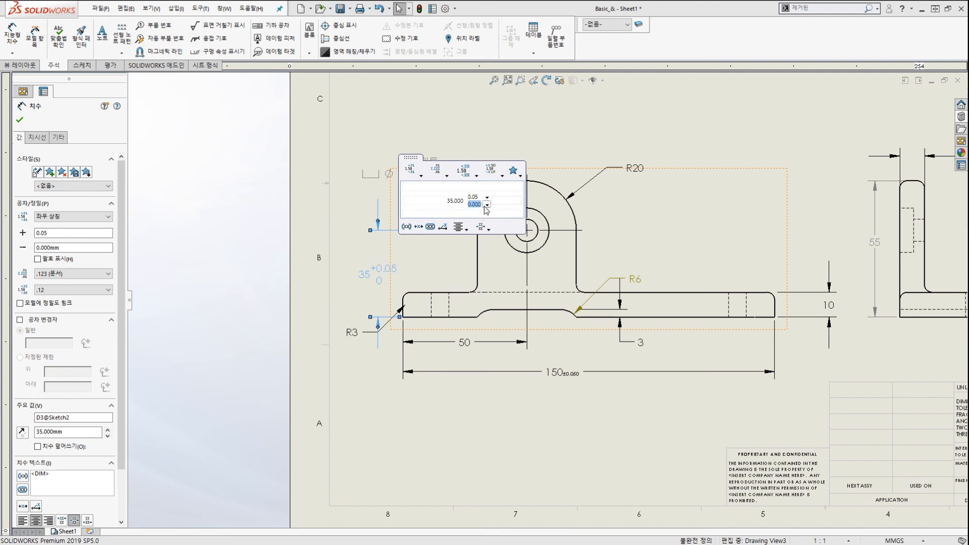
pyautogui.write('0.05')
pyautogui.write('+')
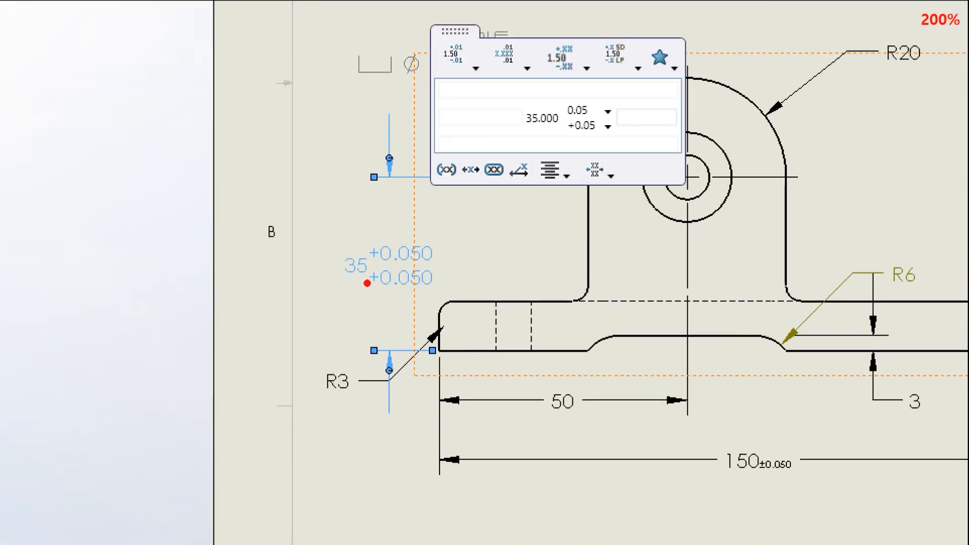
# Mark up the 35 dimension's +0.050/+0.050 tolerance for viewers.
pyautogui.moveTo(360, 291)
pyautogui.mouseDown()
pyautogui.moveTo(381, 289)
pyautogui.moveTo(386, 230)
pyautogui.moveTo(380, 291)
pyautogui.mouseUp()
pyautogui.moveTo(638, 108)
pyautogui.mouseDown()
pyautogui.moveTo(600, 93)
pyautogui.moveTo(434, 218)
pyautogui.mouseUp()
pyautogui.moveTo(398, 251); pyautogui.dragTo(480, 244)
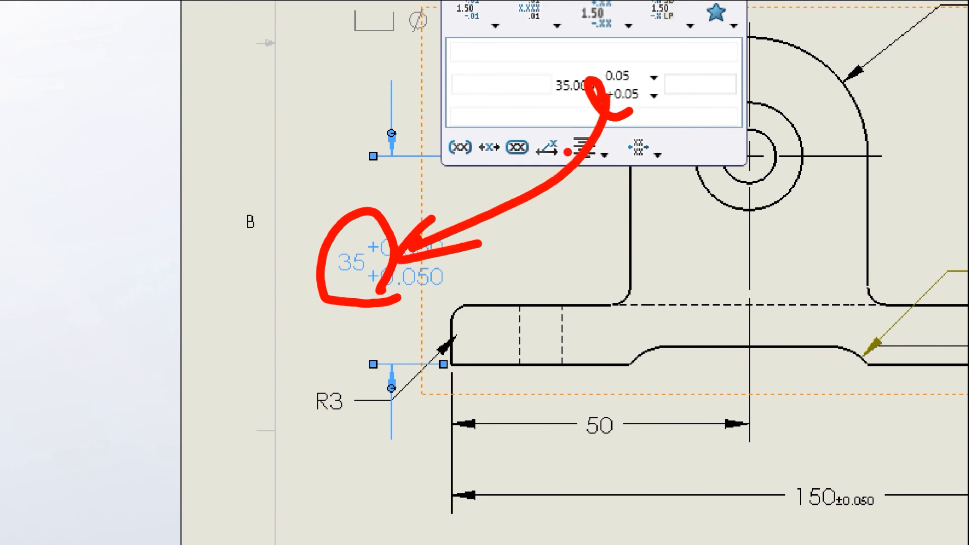
pyautogui.press('Escape')
pyautogui.moveTo(605, 85); pyautogui.dragTo(607, 82)
pyautogui.moveTo(473, 198)
pyautogui.mouseDown()
pyautogui.moveTo(472, 216)
pyautogui.moveTo(500, 226)
pyautogui.mouseUp()
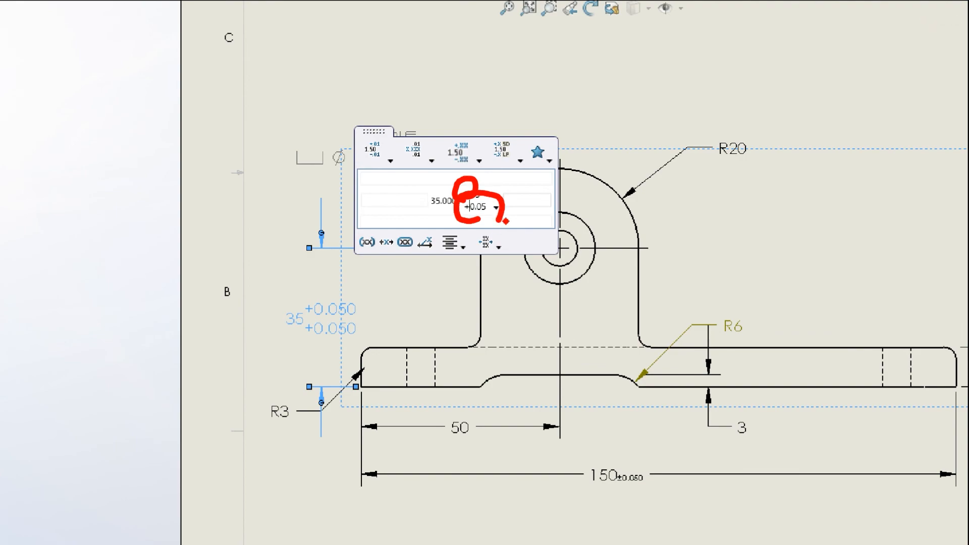
pyautogui.press('Escape')
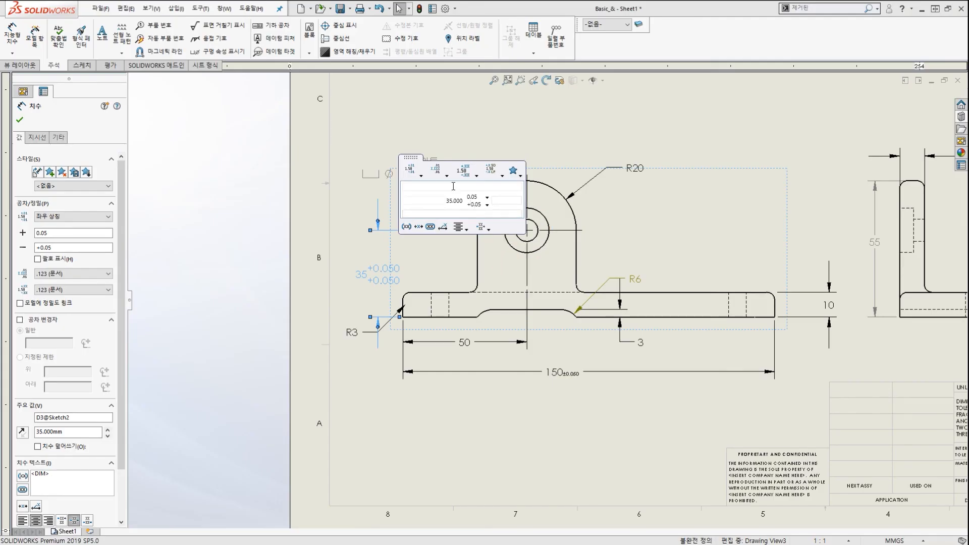
# Accept the +0.050/+0.050 tolerance on the 35 dimension, then select that dimension again.
pyautogui.click(248, 121)
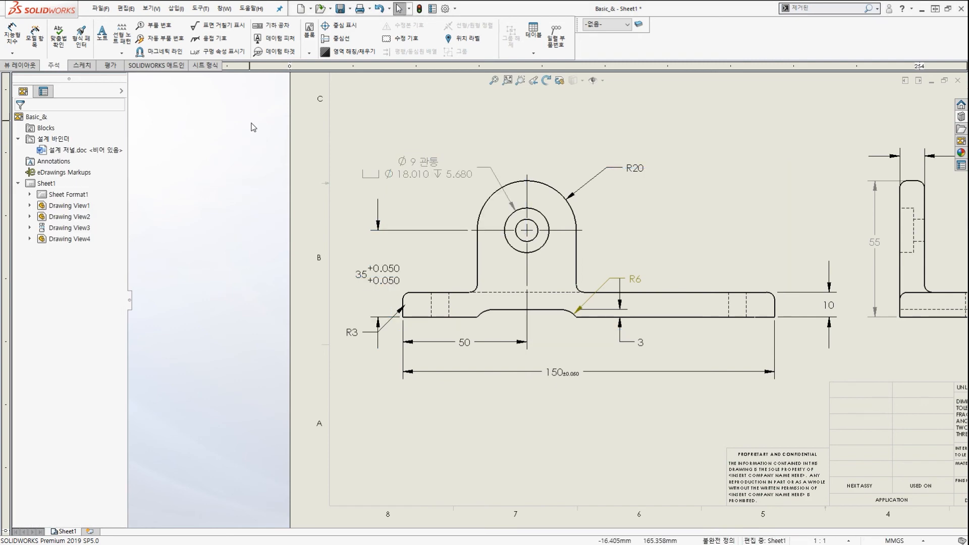
pyautogui.hotkey('ctrl', '1')
pyautogui.moveTo(401, 290)
pyautogui.mouseDown()
pyautogui.moveTo(416, 285)
pyautogui.moveTo(408, 291)
pyautogui.mouseUp()
pyautogui.press('Escape')
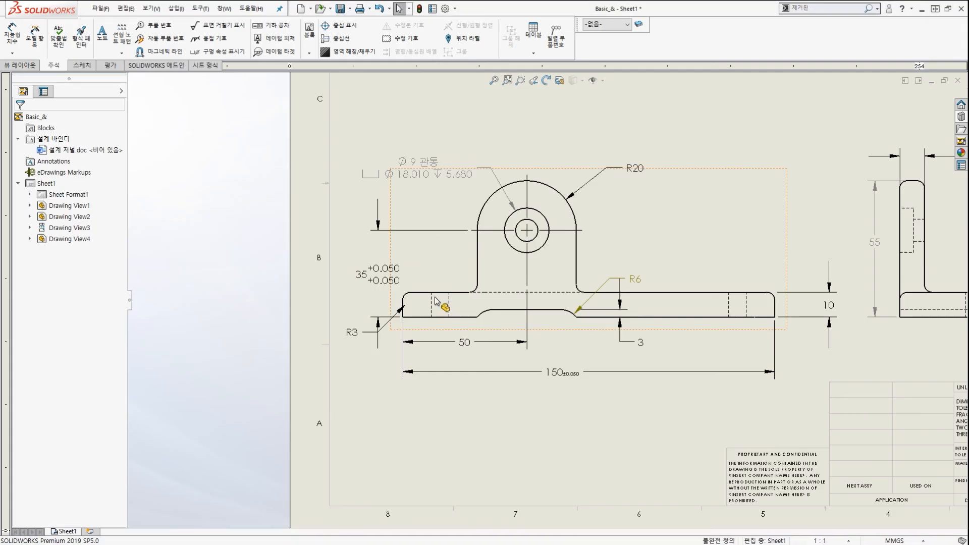
pyautogui.click(397, 270)
pyautogui.hotkey('ctrl', '2')
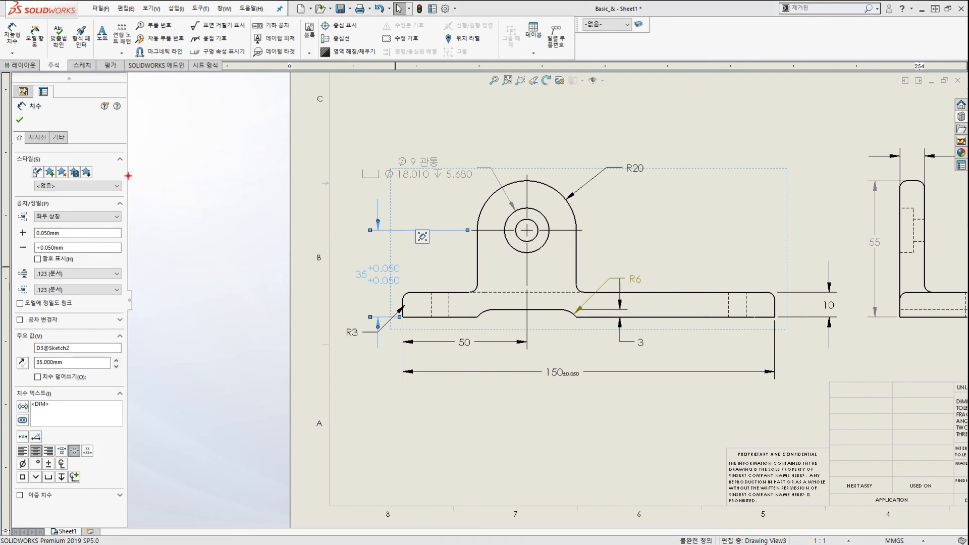
pyautogui.moveTo(387, 303)
pyautogui.mouseDown()
pyautogui.moveTo(406, 280)
pyautogui.moveTo(356, 238)
pyautogui.moveTo(65, 128)
pyautogui.moveTo(80, 139)
pyautogui.mouseUp()
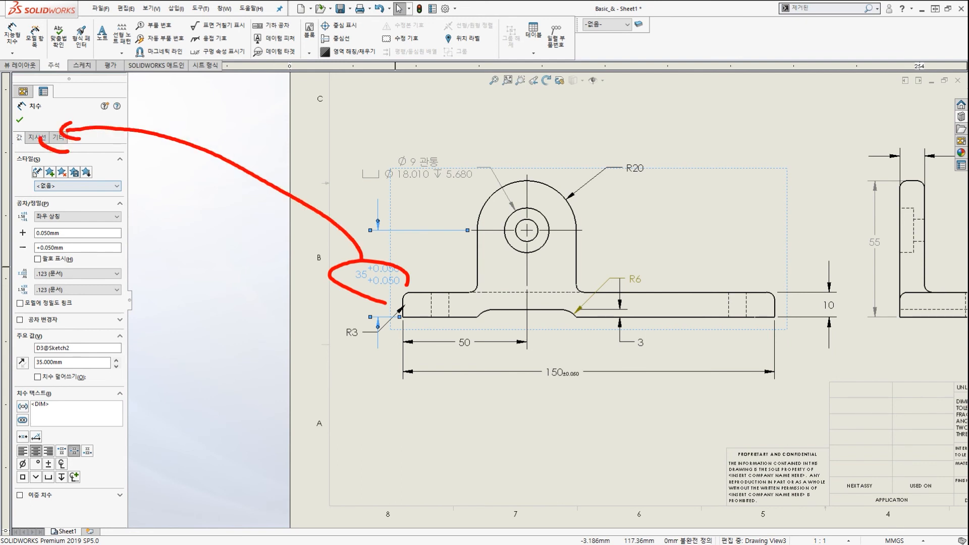
pyautogui.press('Escape')
# Reduce the 35 dimension's tolerance font scale to 0.5 and finish editing it.
pyautogui.click(64, 144)
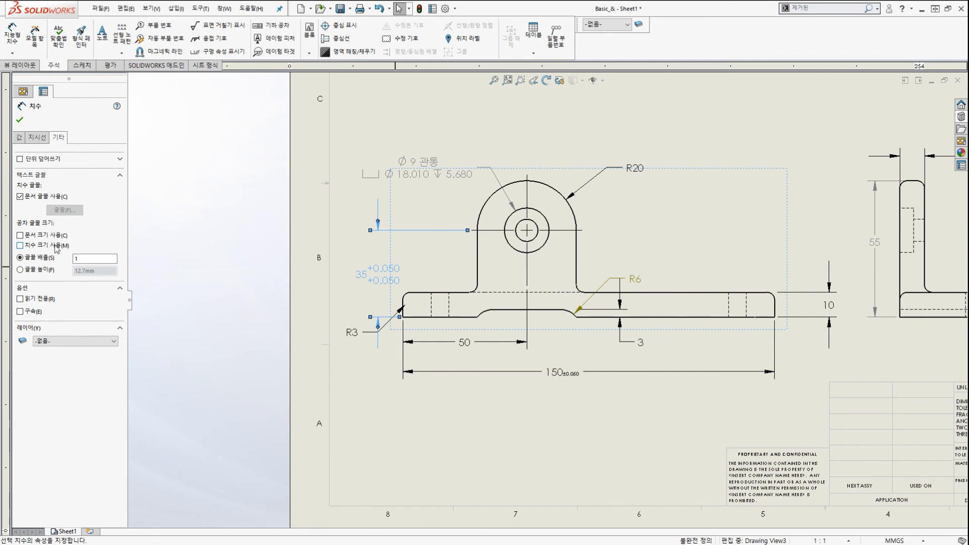
pyautogui.click(96, 259)
pyautogui.write('0.5')
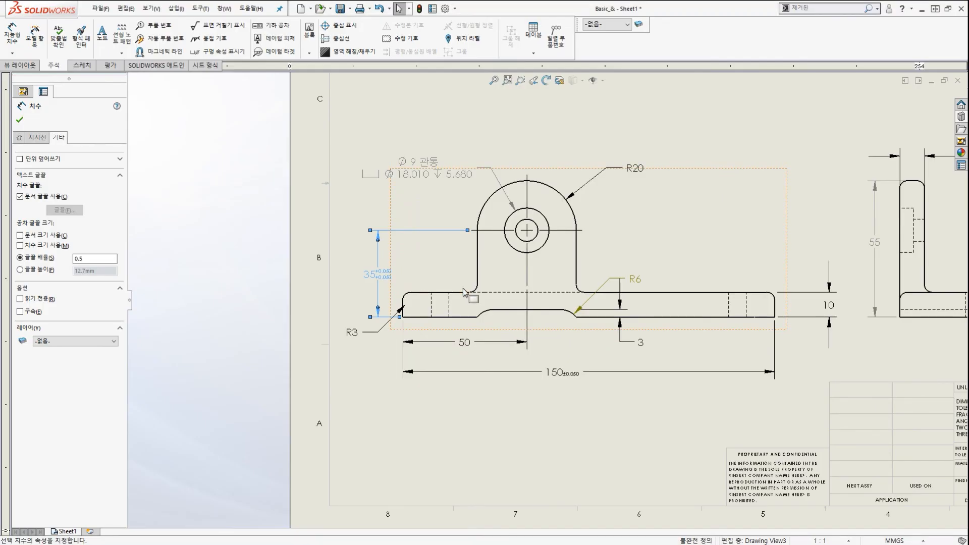
pyautogui.press('Escape')
# Zoom and pan the sheet to check the 35 tolerance beneath the 150±0.050 width.
pyautogui.scroll(3, 534, 269)
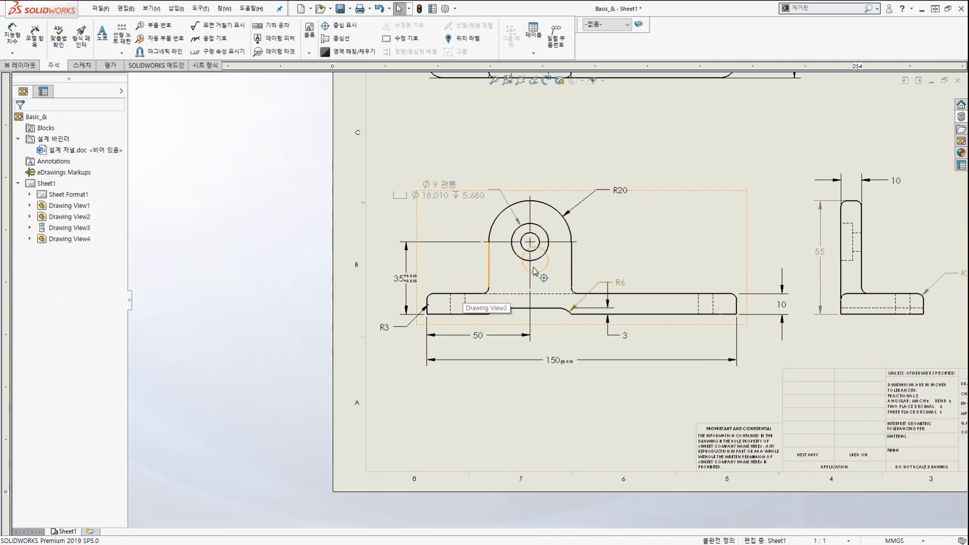
pyautogui.scroll(-2, 561, 301)
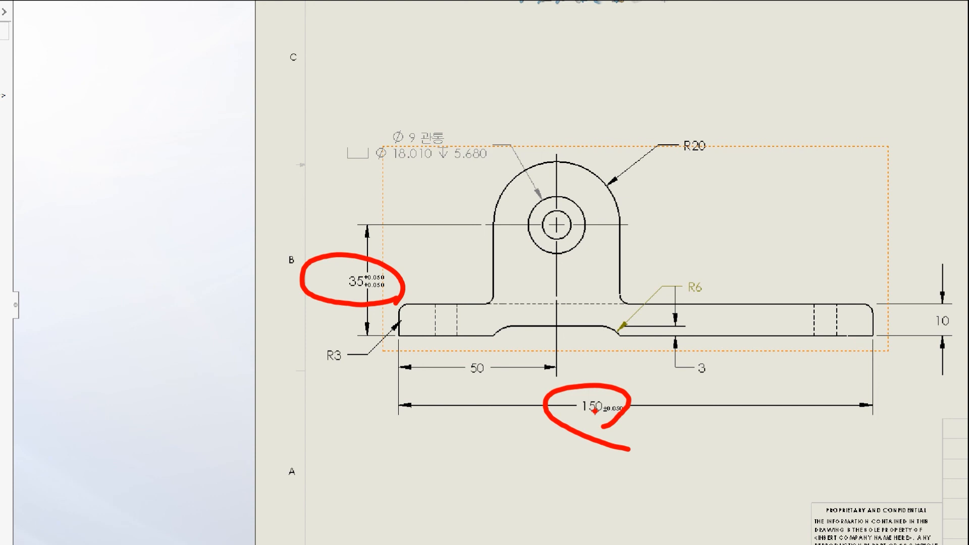
pyautogui.scroll(-5, 456, 289)
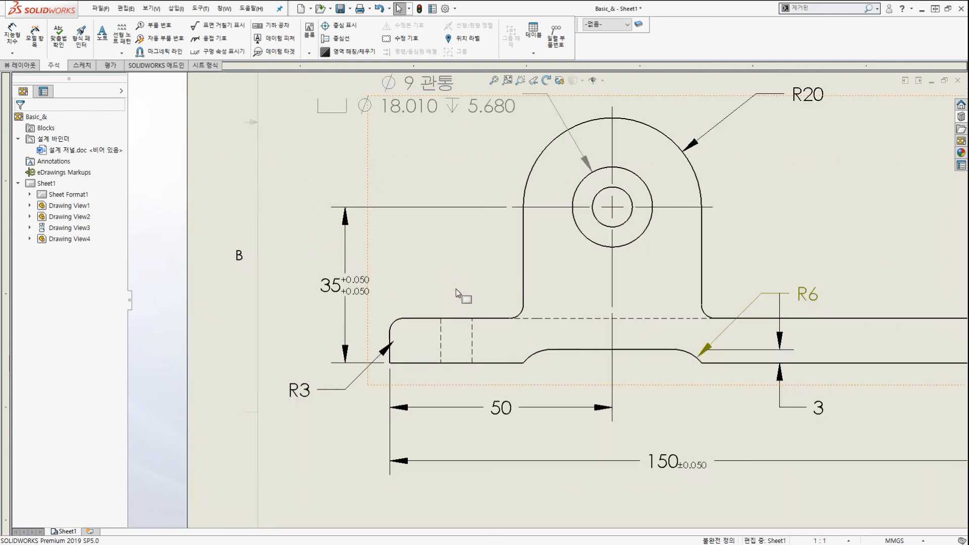
pyautogui.scroll(-1, 456, 289)
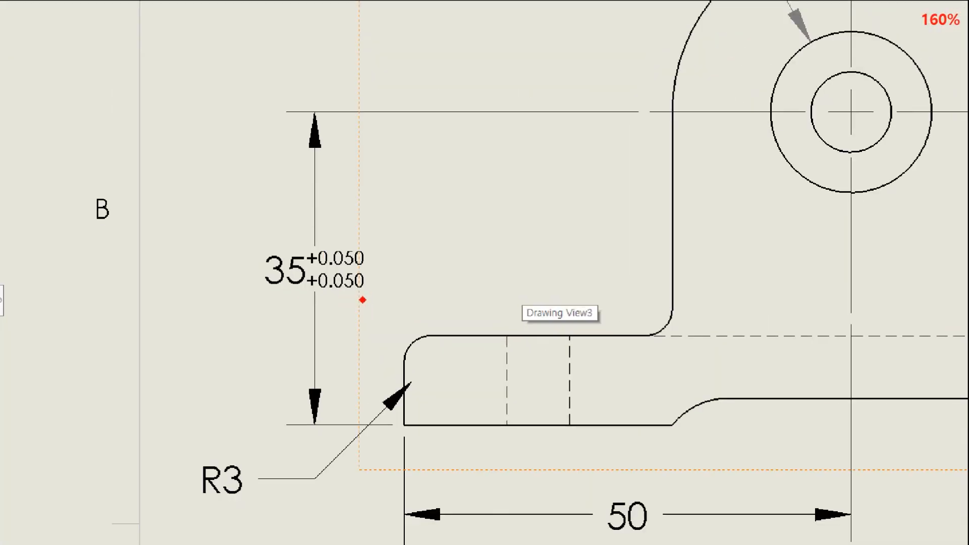
pyautogui.moveTo(373, 303)
pyautogui.mouseDown()
pyautogui.moveTo(317, 299)
pyautogui.moveTo(378, 289)
pyautogui.mouseUp()
pyautogui.moveTo(712, 226)
pyautogui.keyDown('ctrl'); pyautogui.keyDown('shift'); pyautogui.mouseDown()
pyautogui.moveTo(595, 251)
pyautogui.moveTo(416, 269)
pyautogui.mouseUp(); pyautogui.keyUp('shift'); pyautogui.keyUp('ctrl')
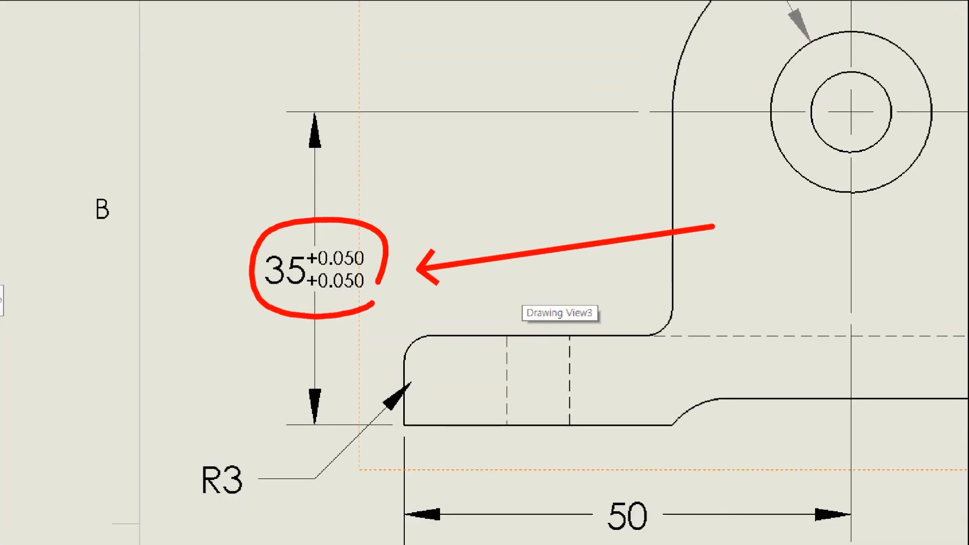
pyautogui.press('Escape')
pyautogui.scroll(3, 651, 260)
pyautogui.scroll(3, 600, 279)
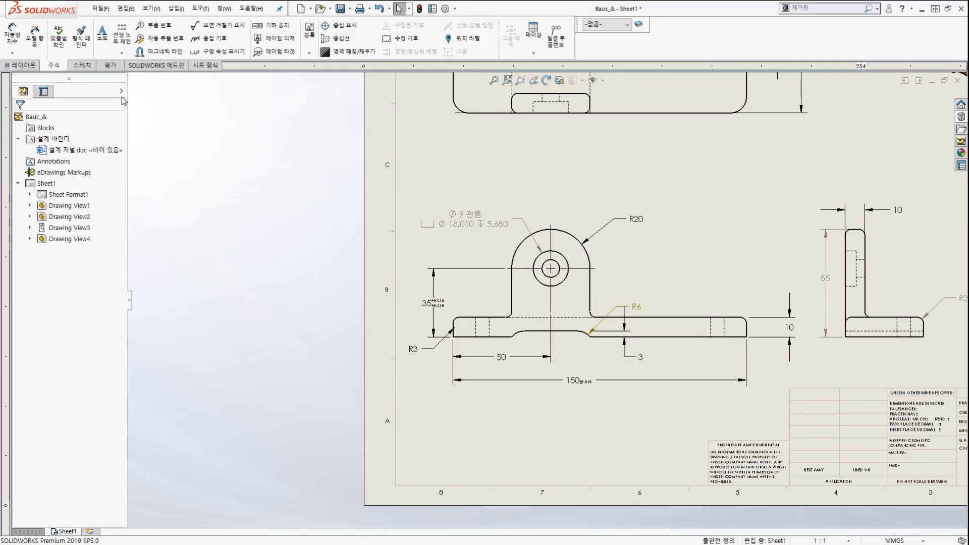
# Start Format Painter with the 35 dimension's tolerance formatting as the source.
pyautogui.click(79, 44)
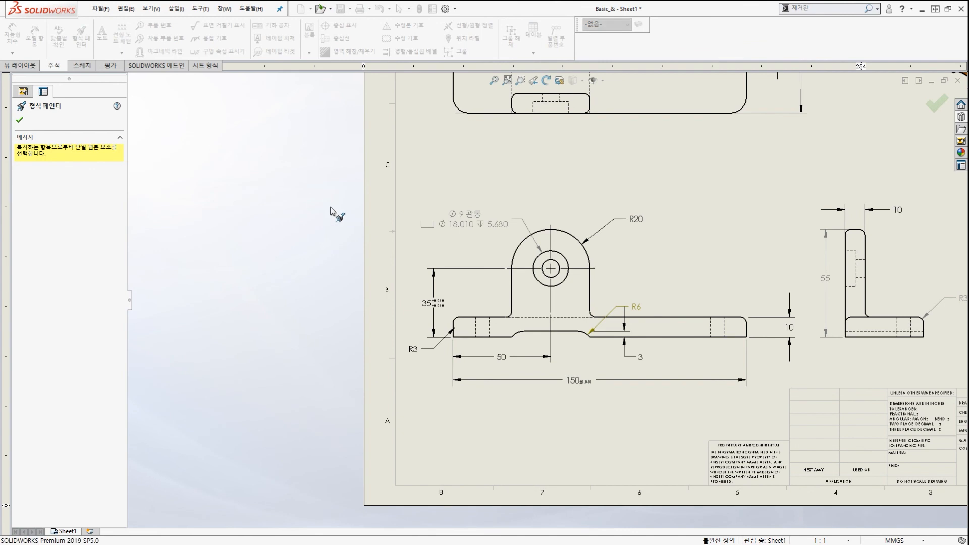
pyautogui.scroll(-2, 475, 328)
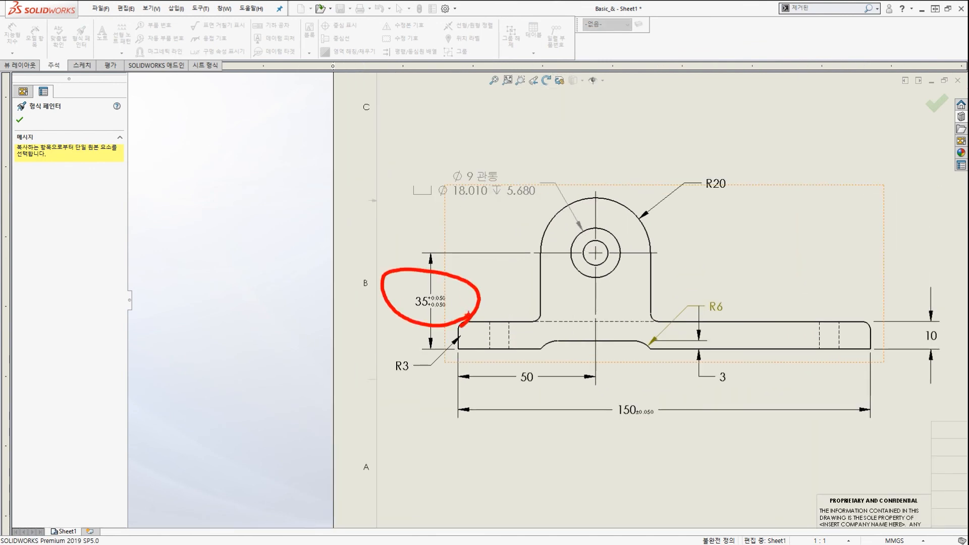
pyautogui.click(433, 292)
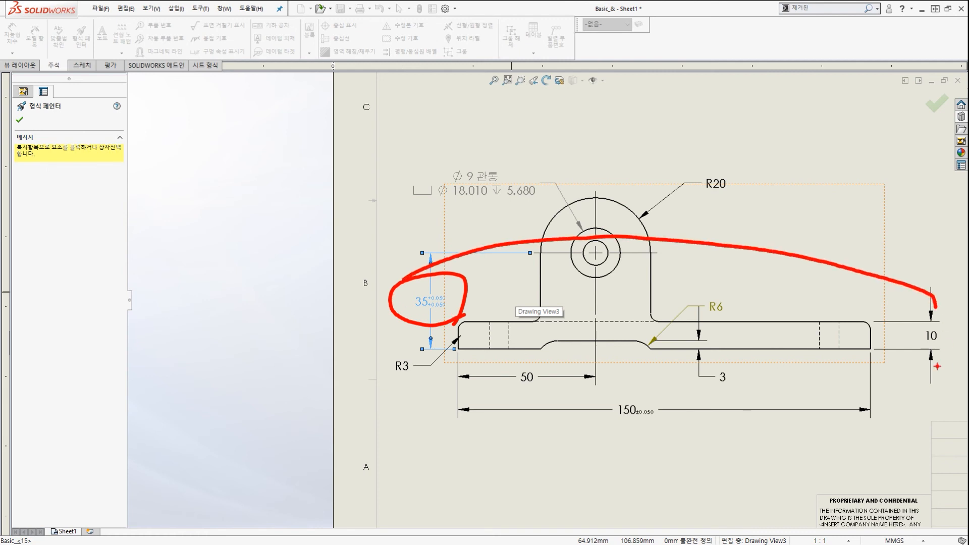
pyautogui.moveTo(912, 294); pyautogui.dragTo(948, 324)
pyautogui.moveTo(709, 102); pyautogui.dragTo(917, 265)
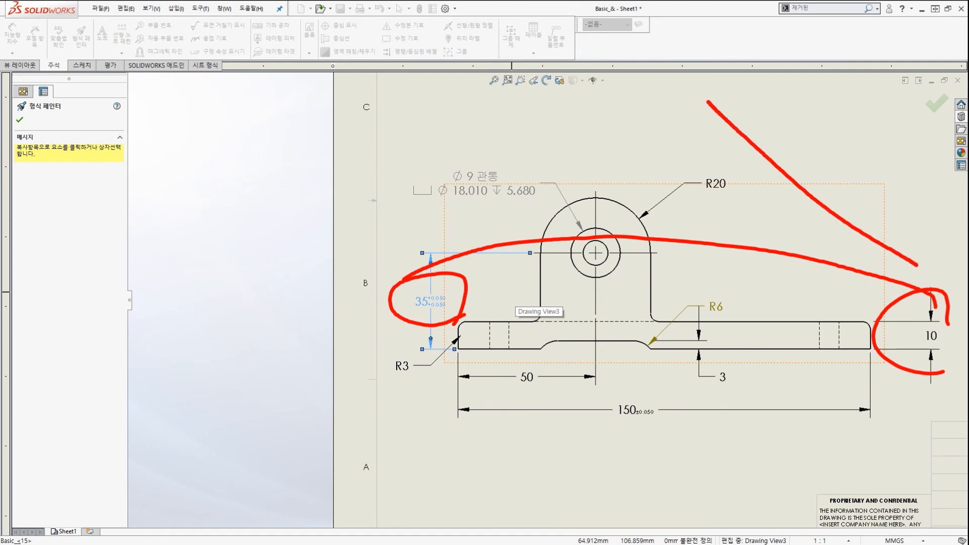
pyautogui.keyDown('ctrl'); pyautogui.keyDown('shift'); pyautogui.moveTo(747, 115); pyautogui.dragTo(882, 173); pyautogui.keyUp('shift'); pyautogui.keyUp('ctrl')
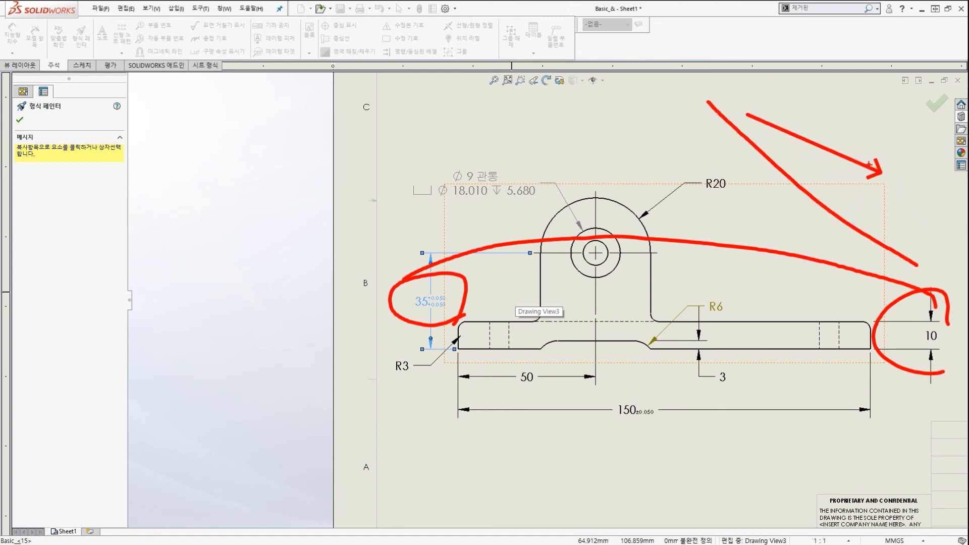
pyautogui.moveTo(733, 137)
pyautogui.keyDown('ctrl'); pyautogui.mouseDown()
pyautogui.moveTo(936, 281)
pyautogui.moveTo(962, 342)
pyautogui.mouseUp(); pyautogui.keyUp('ctrl')
pyautogui.moveTo(904, 289)
pyautogui.mouseDown()
pyautogui.moveTo(878, 261)
pyautogui.moveTo(799, 224)
pyautogui.mouseUp()
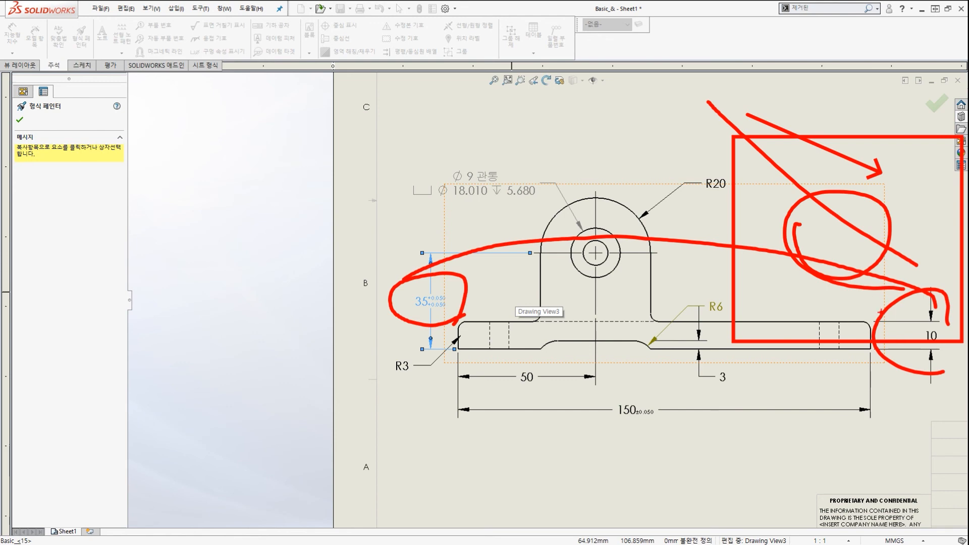
pyautogui.press('Escape')
pyautogui.scroll(3, 928, 372)
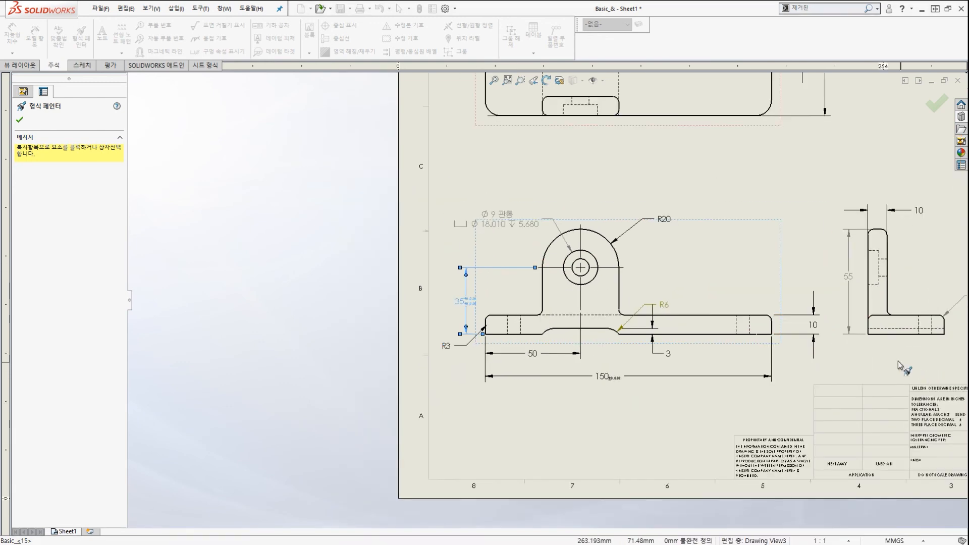
pyautogui.scroll(-5, 747, 323)
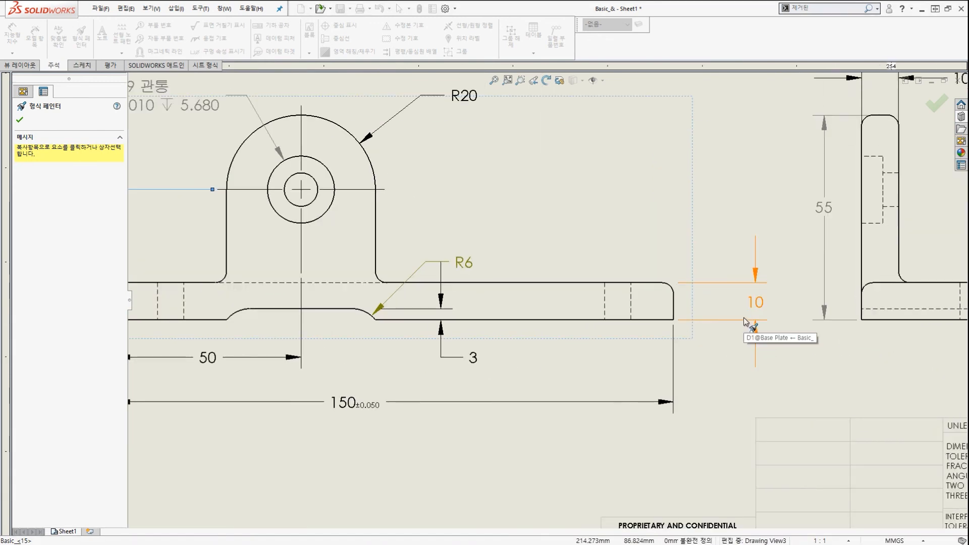
# Paint the +0.050/+0.050 tolerance onto the 10 dimension and return to the full Basic_& sheet.
pyautogui.click(741, 321)
pyautogui.hotkey('ctrl', '2')
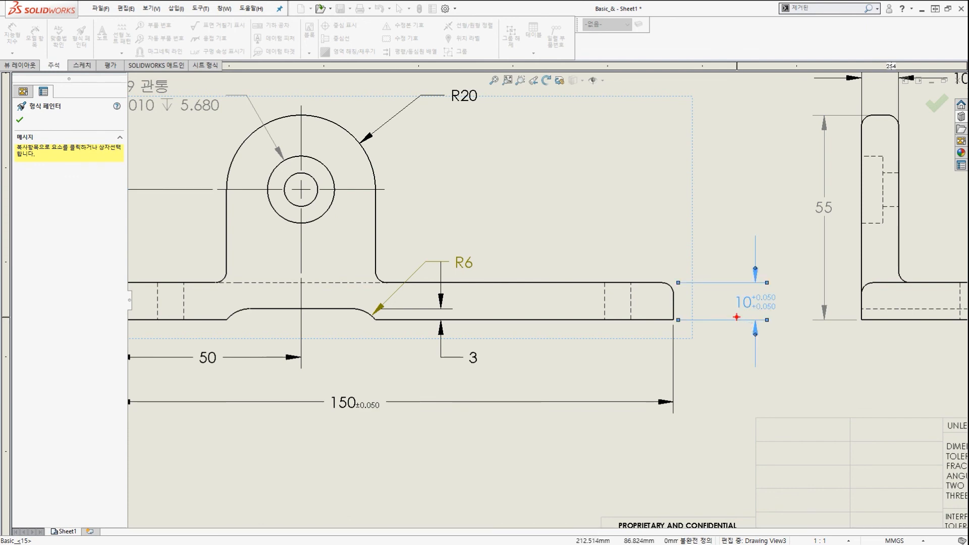
pyautogui.press('Escape')
pyautogui.scroll(3, 740, 322)
pyautogui.hotkey('ctrl', '2')
pyautogui.moveTo(265, 250); pyautogui.dragTo(301, 291)
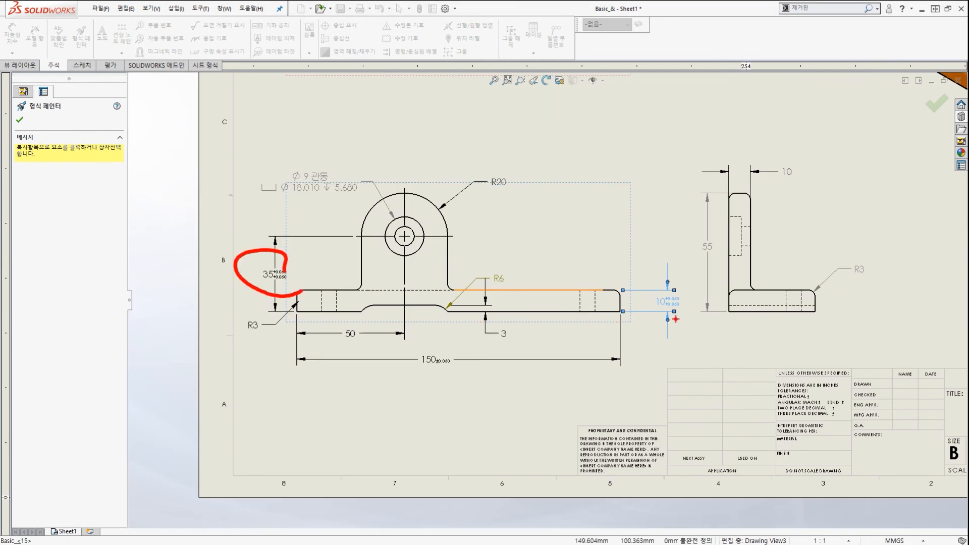
pyautogui.moveTo(679, 324); pyautogui.dragTo(652, 283)
pyautogui.press('Escape')
pyautogui.press('Escape')
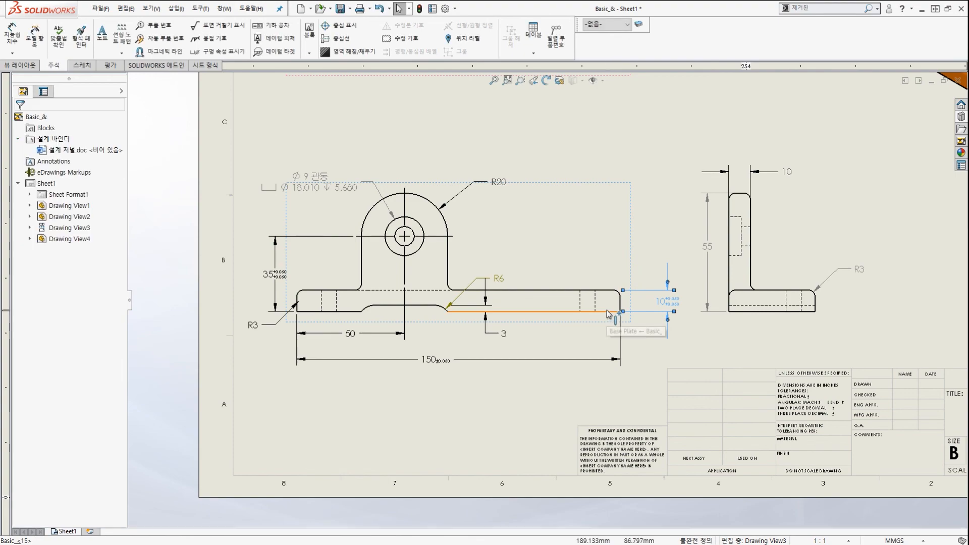
pyautogui.scroll(-5, 692, 306)
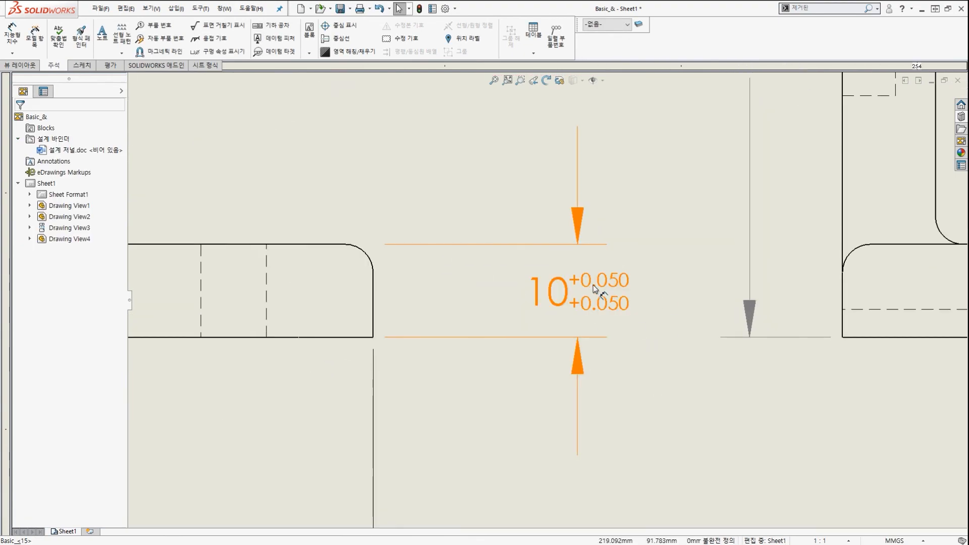
pyautogui.scroll(6, 593, 285)
pyautogui.scroll(5, 485, 268)
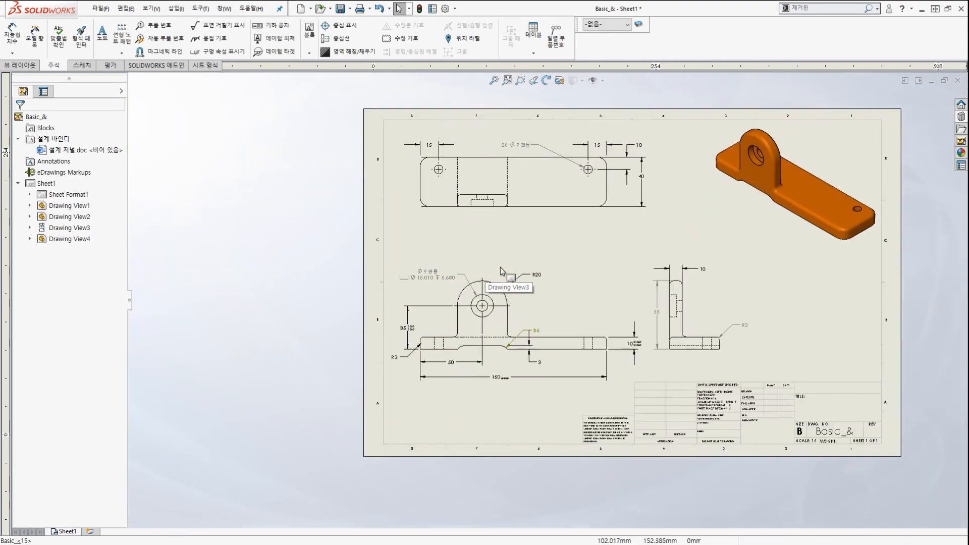
# Fit the whole drawing sheet in view.
pyautogui.scroll(-3, 616, 283)
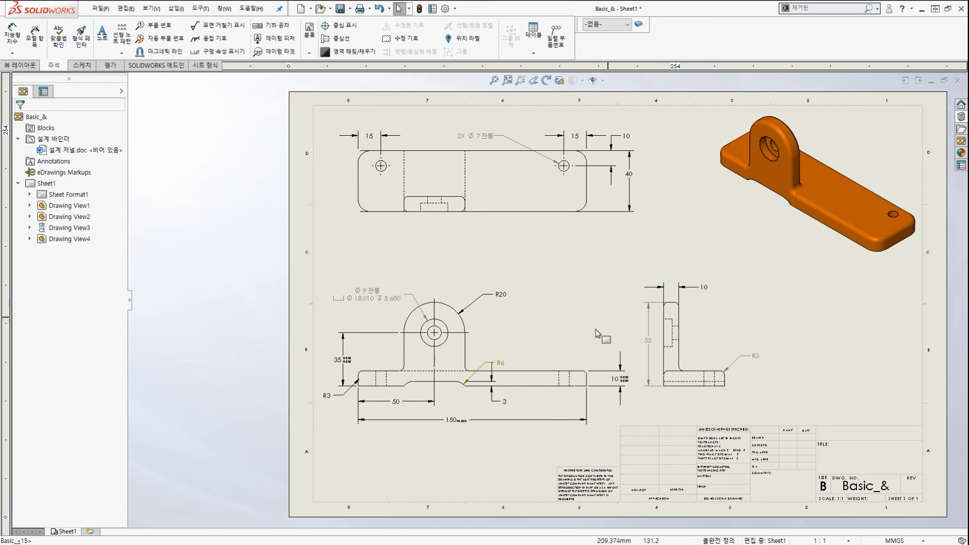
pyautogui.scroll(2, 589, 318)
pyautogui.scroll(-3, 726, 202)
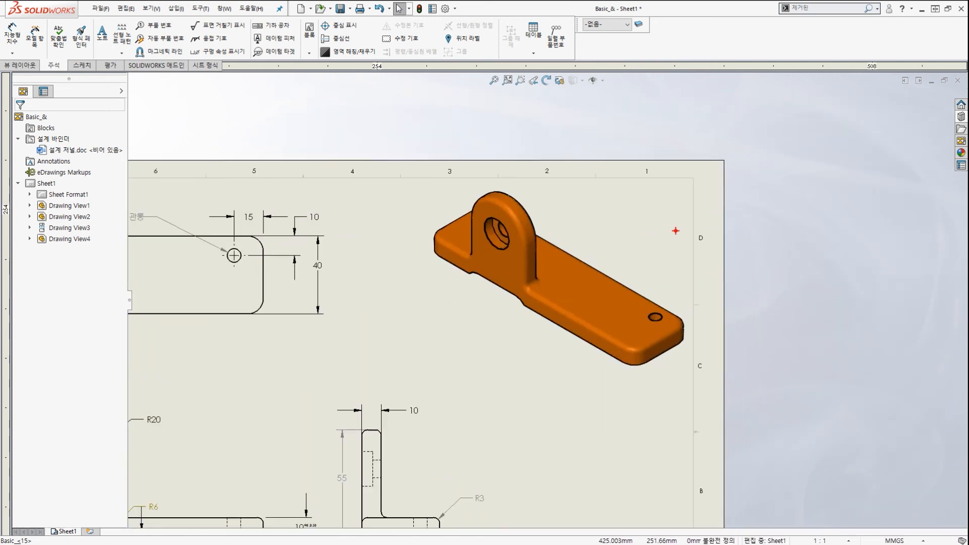
pyautogui.moveTo(672, 233); pyautogui.dragTo(668, 236)
pyautogui.moveTo(197, 386); pyautogui.dragTo(206, 375)
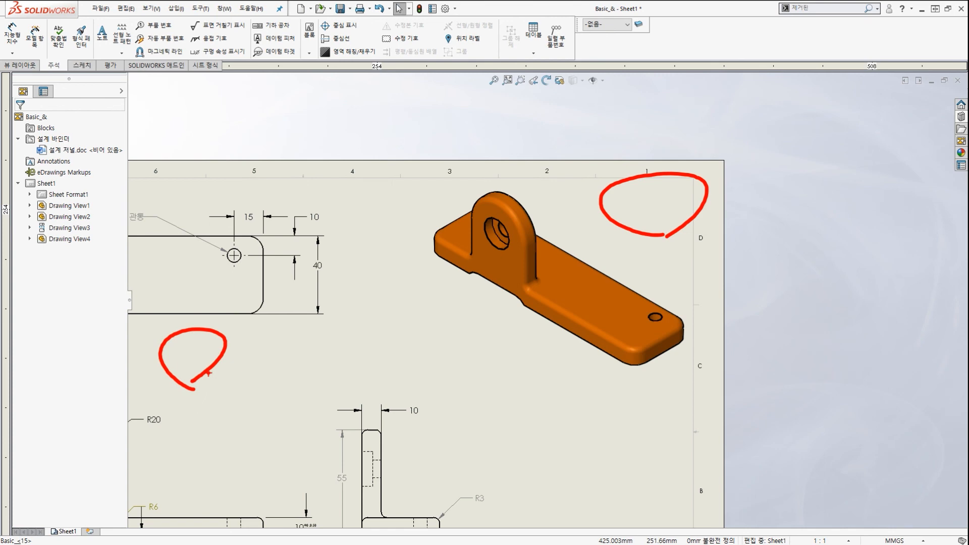
pyautogui.press('Escape')
pyautogui.press('f')
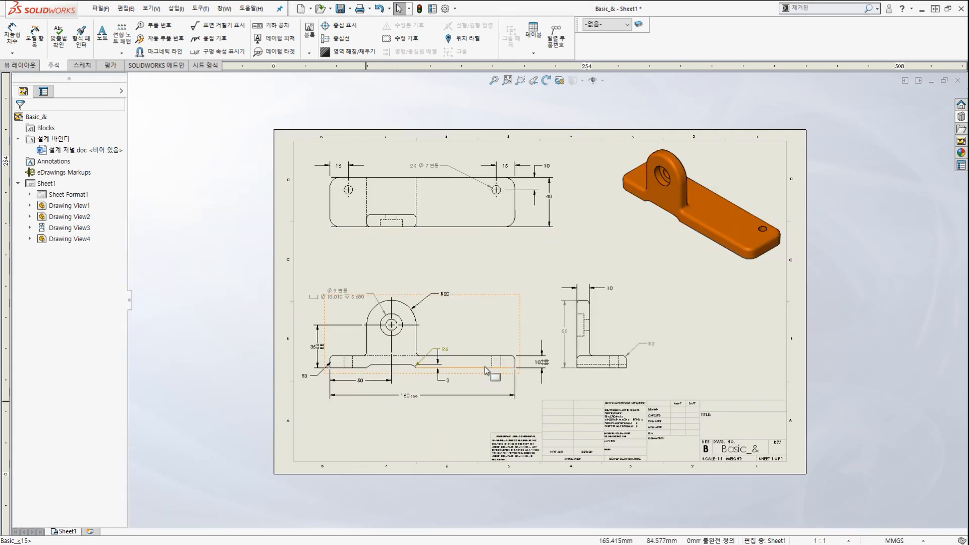
# Zoom in on the top view and open the 40.000mm dimension's properties.
pyautogui.scroll(-5, 484, 367)
pyautogui.moveTo(204, 318); pyautogui.dragTo(218, 336)
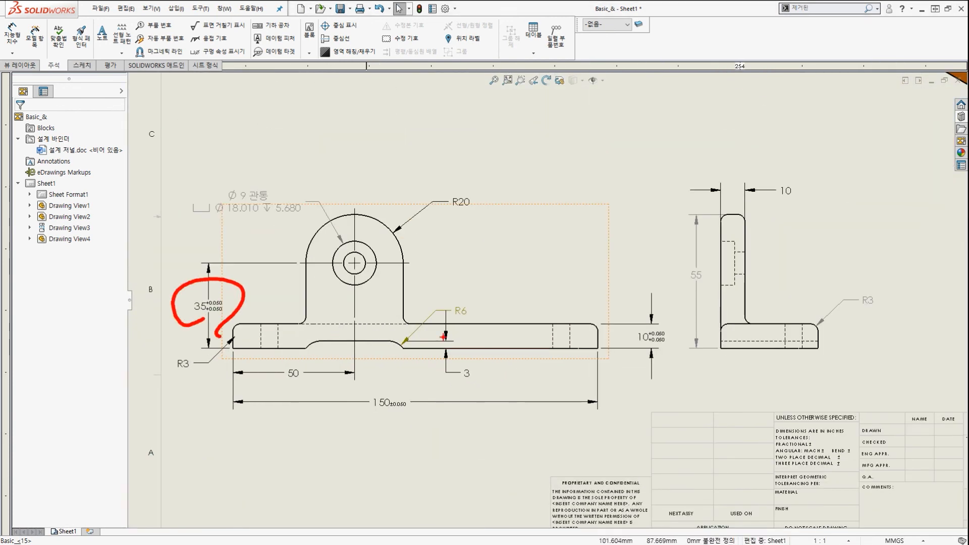
pyautogui.moveTo(621, 381)
pyautogui.mouseDown()
pyautogui.moveTo(706, 353)
pyautogui.moveTo(642, 391)
pyautogui.mouseUp()
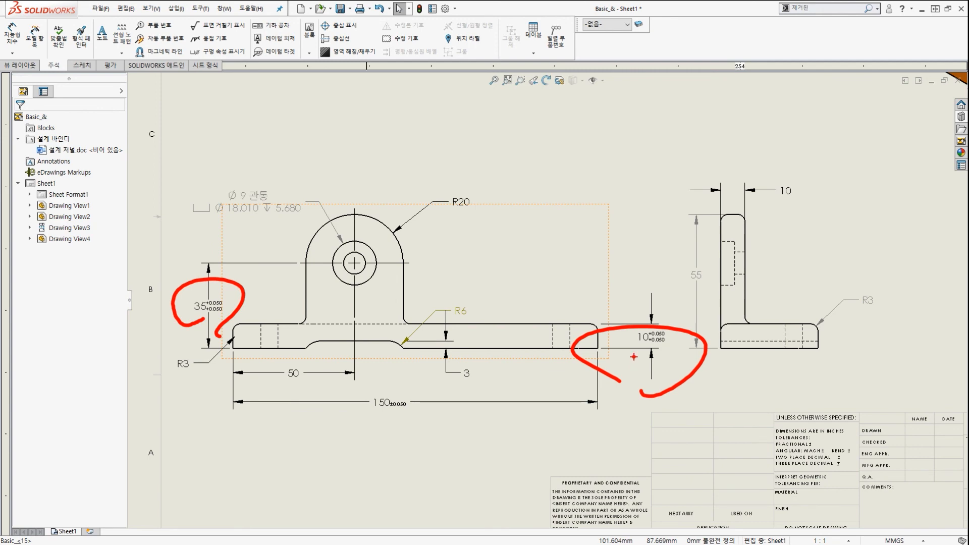
pyautogui.press('Escape')
pyautogui.press('f')
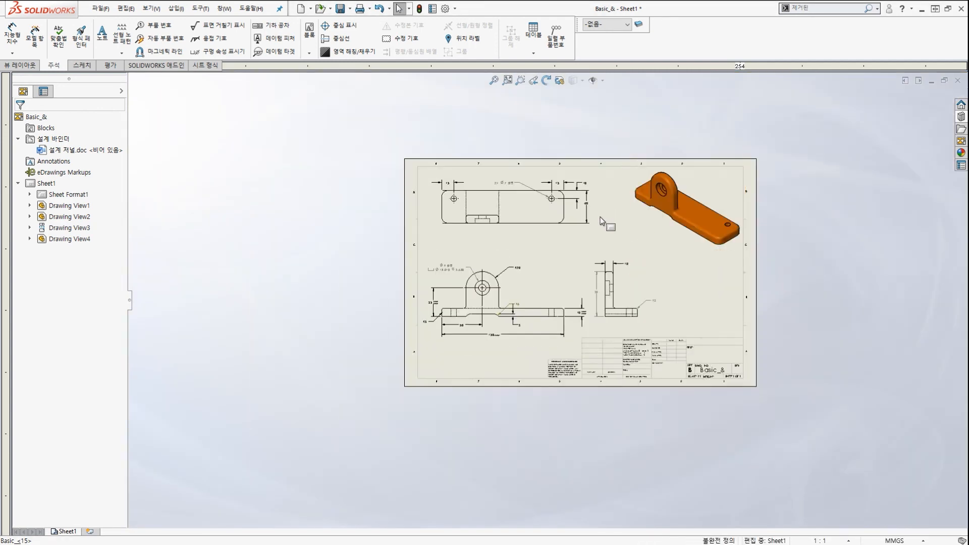
pyautogui.scroll(-8, 586, 231)
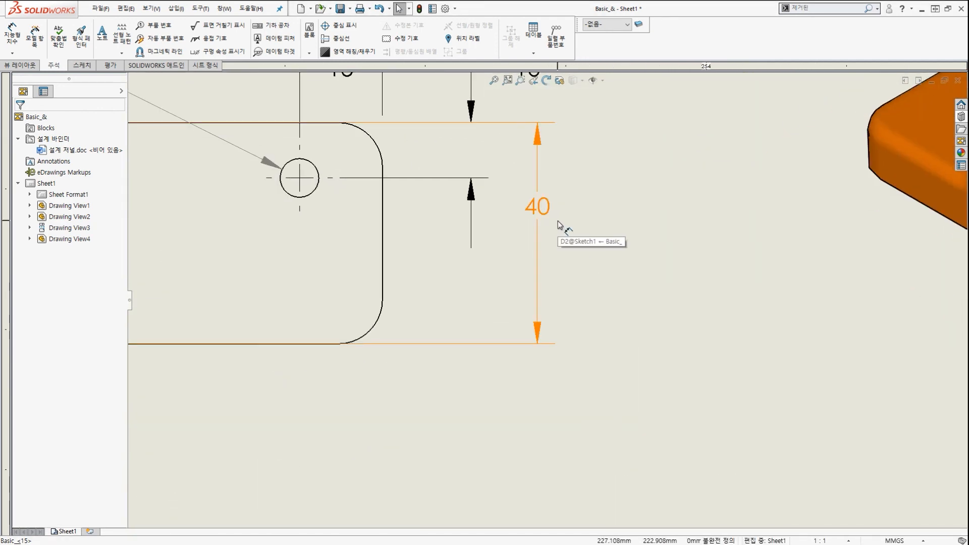
pyautogui.click(538, 167)
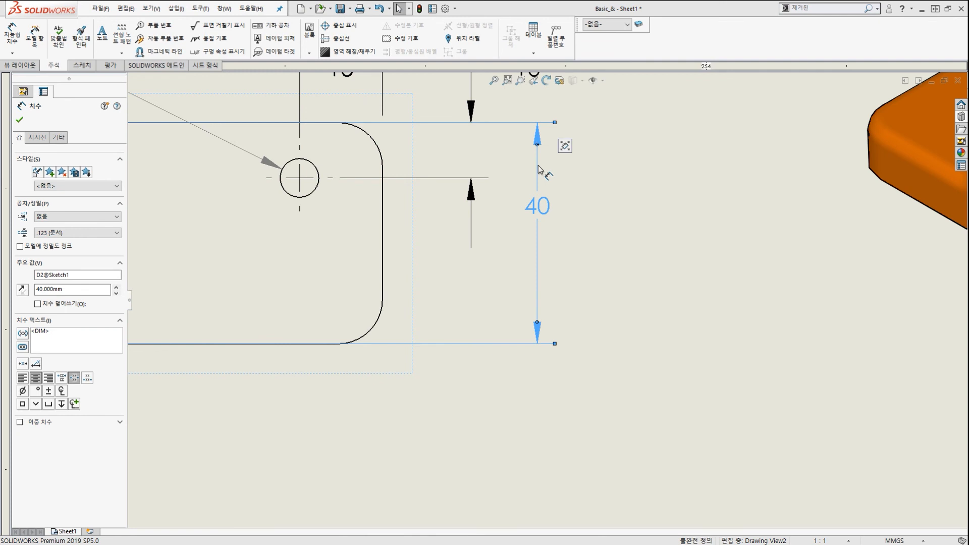
pyautogui.moveTo(566, 145)
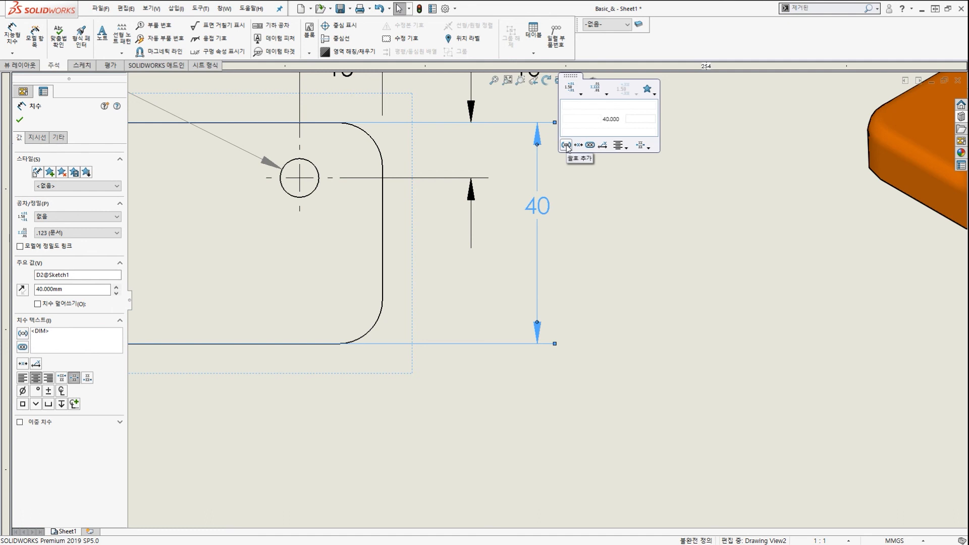
# Apply the recent 40.000 ±0.050 tolerance style to the top view's 40 dimension.
pyautogui.click(649, 92)
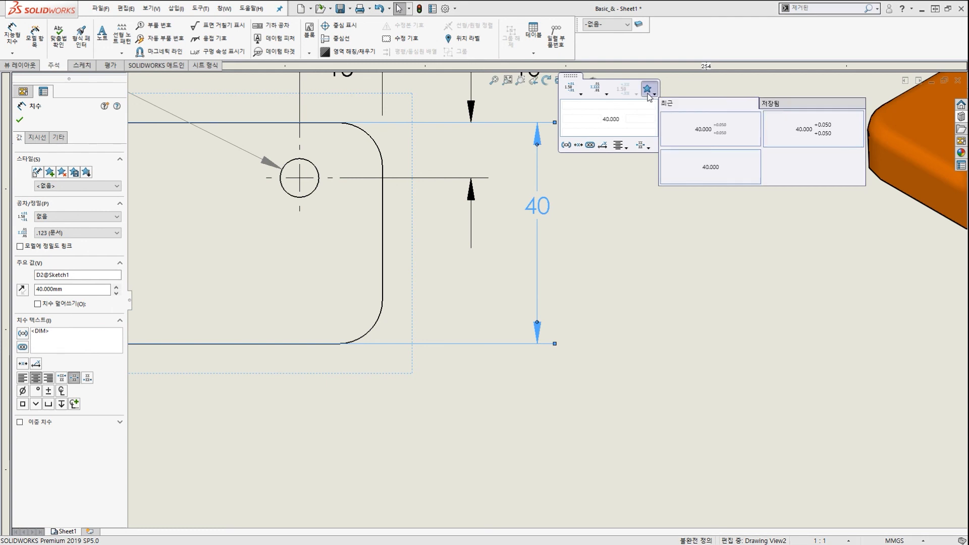
pyautogui.click(719, 140)
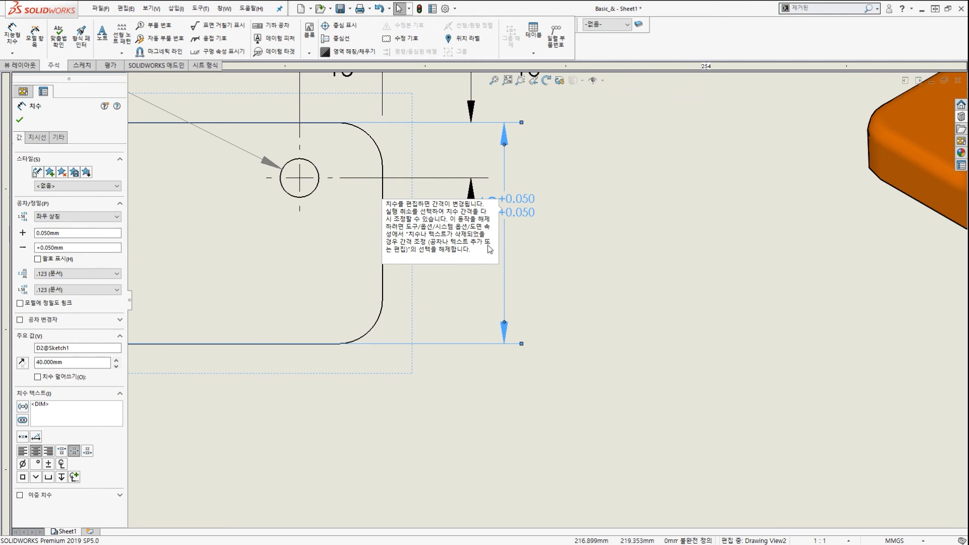
pyautogui.click(600, 271)
pyautogui.scroll(5, 567, 275)
pyautogui.scroll(-1, 455, 304)
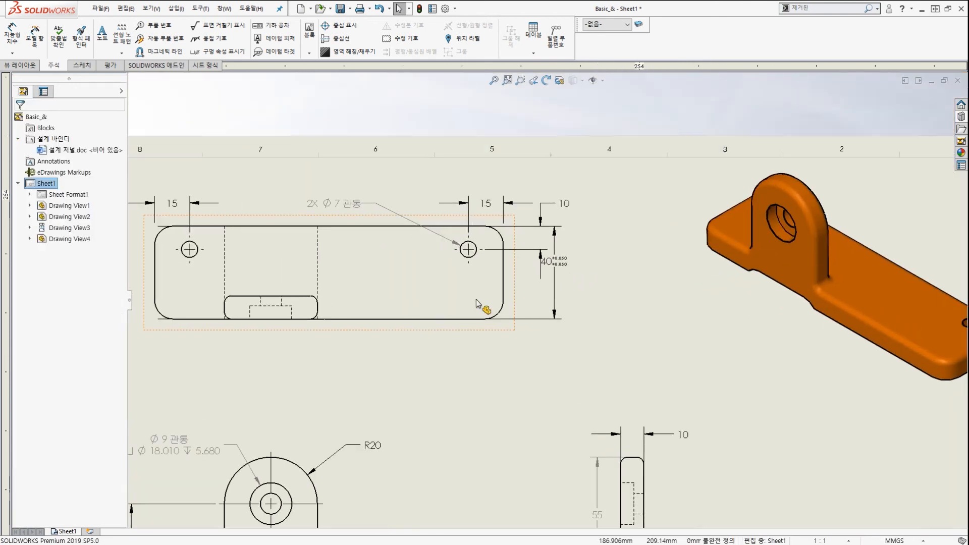
# Zoom around the sheet to inspect the front view's dimensions.
pyautogui.scroll(8, 547, 301)
pyautogui.scroll(-5, 557, 374)
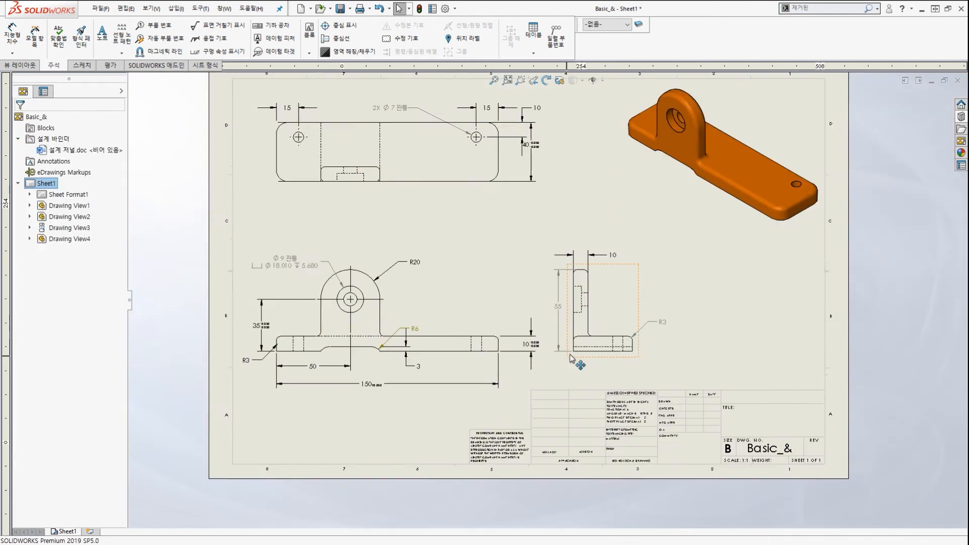
pyautogui.scroll(1, 571, 358)
pyautogui.scroll(-3, 555, 313)
pyautogui.scroll(2, 549, 287)
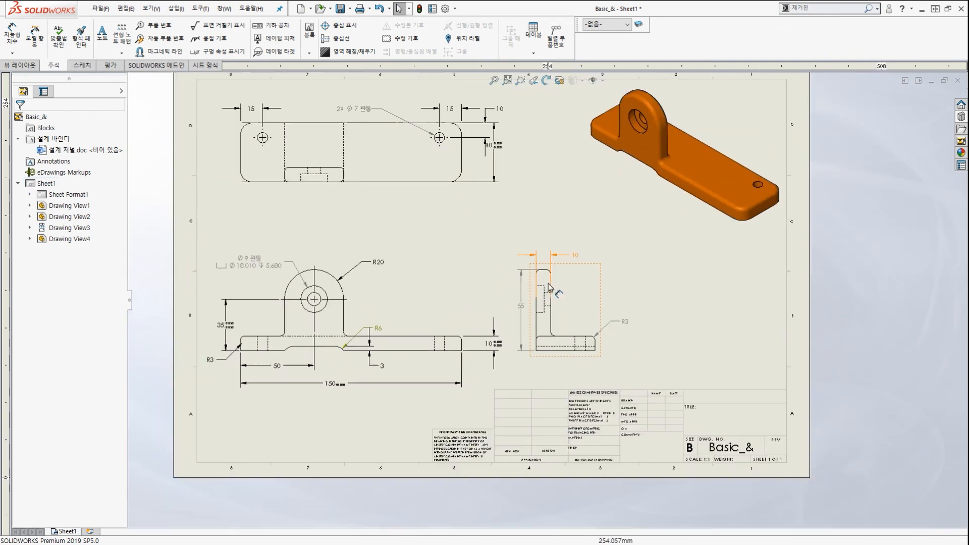
pyautogui.scroll(3, 550, 288)
pyautogui.scroll(-5, 441, 338)
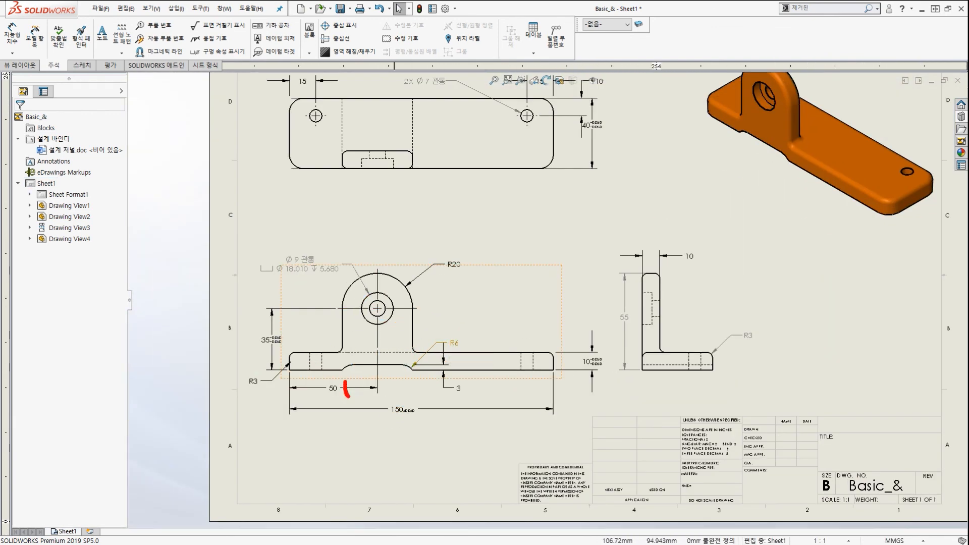
pyautogui.moveTo(347, 397); pyautogui.dragTo(413, 428)
pyautogui.moveTo(405, 357)
pyautogui.mouseDown()
pyautogui.moveTo(427, 369)
pyautogui.moveTo(478, 306)
pyautogui.mouseUp()
pyautogui.press('Escape')
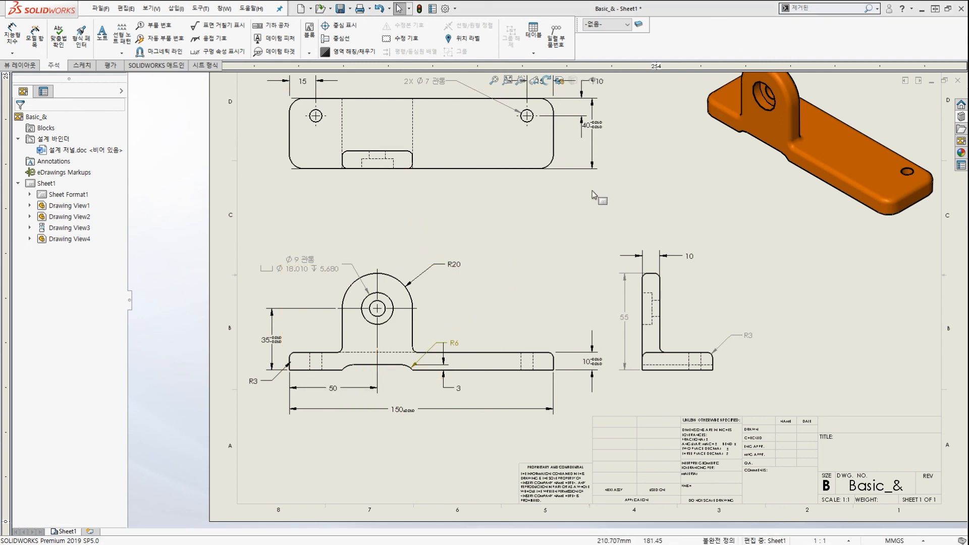
# Select all dimensions starting from the front view's 35 and auto-arrange them.
pyautogui.click(266, 339)
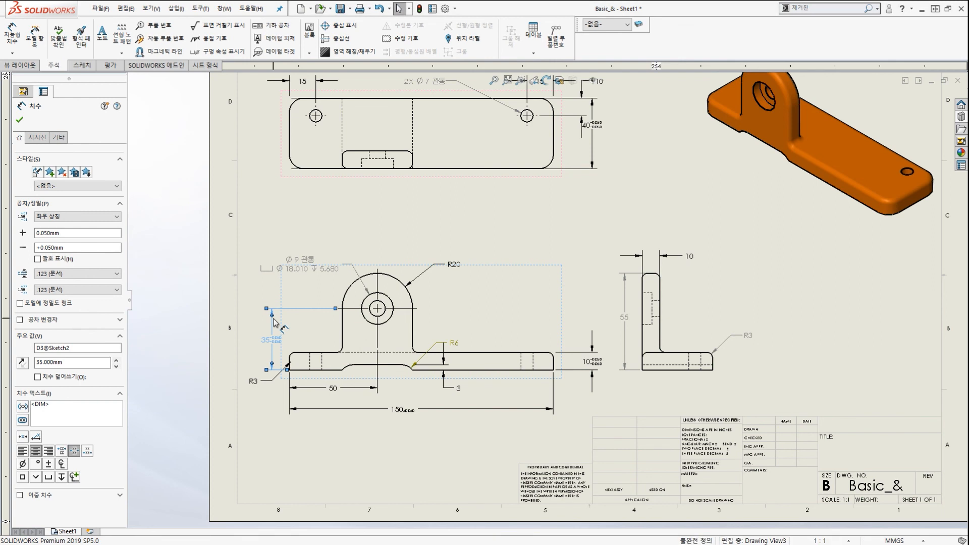
pyautogui.hotkey('ctrl', 'a')
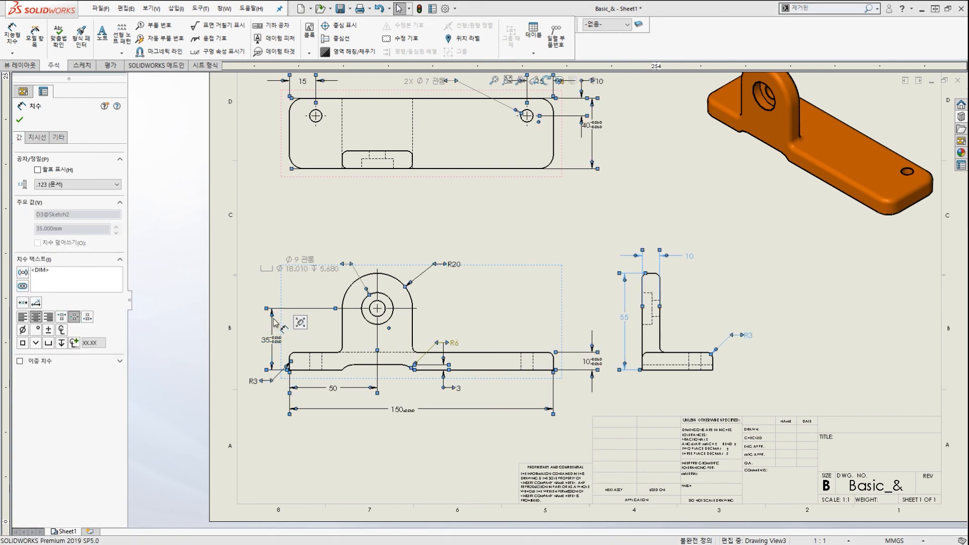
pyautogui.moveTo(300, 322)
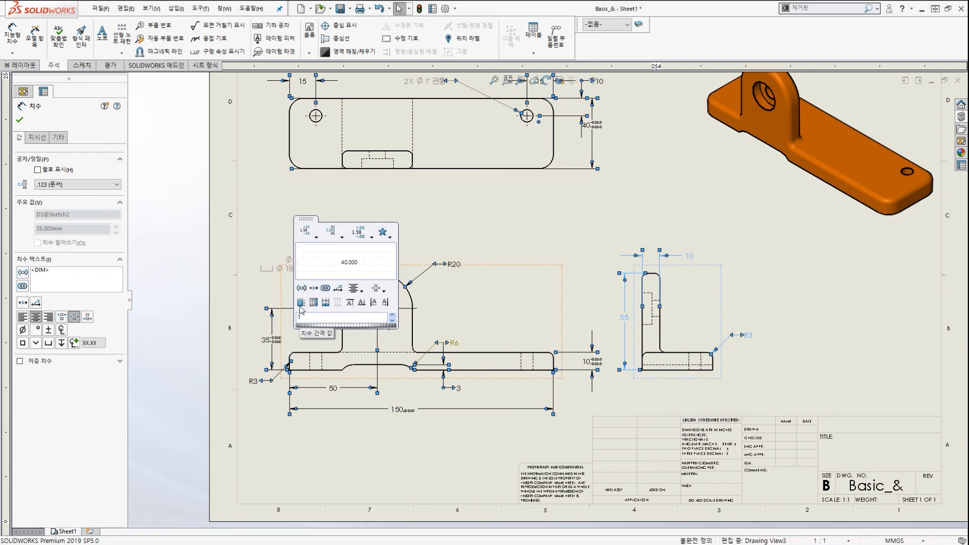
pyautogui.click(301, 303)
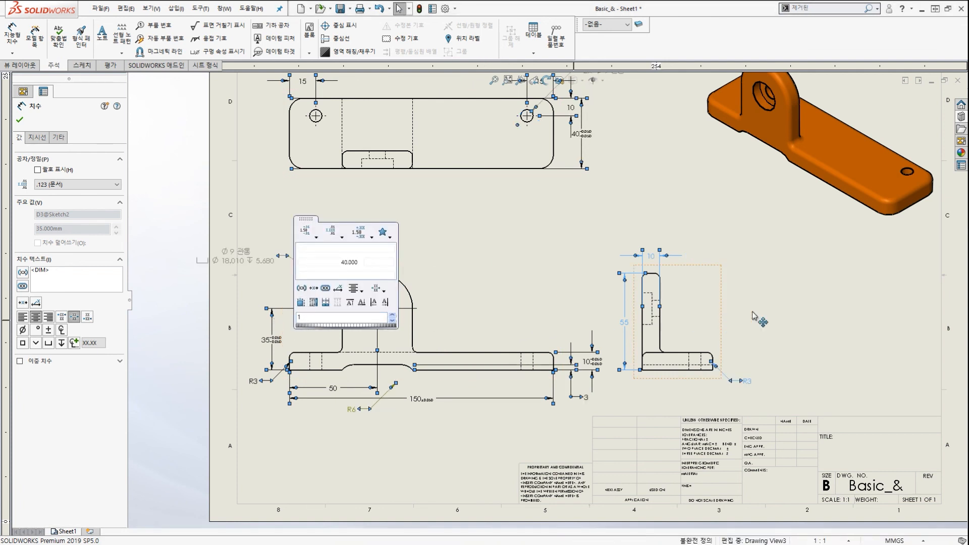
pyautogui.click(792, 310)
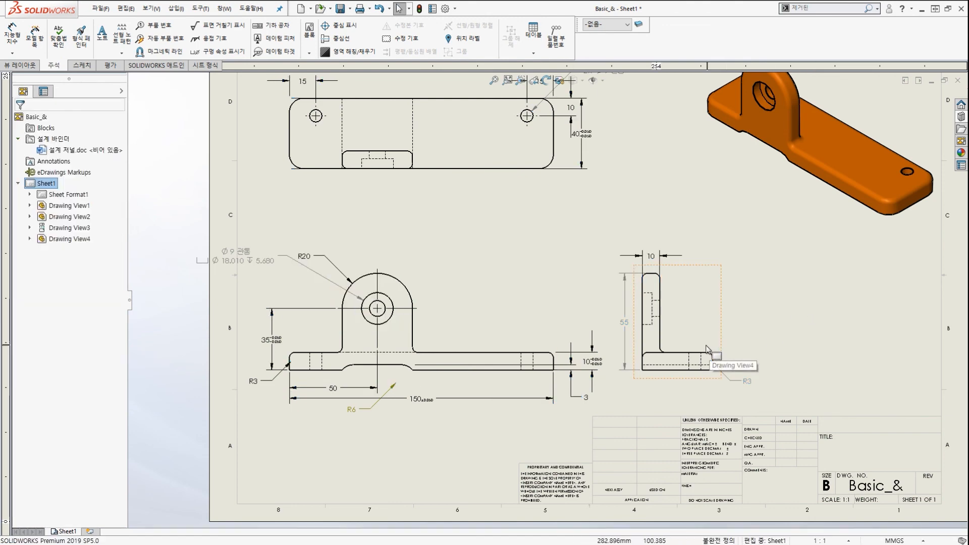
pyautogui.scroll(-2, 737, 343)
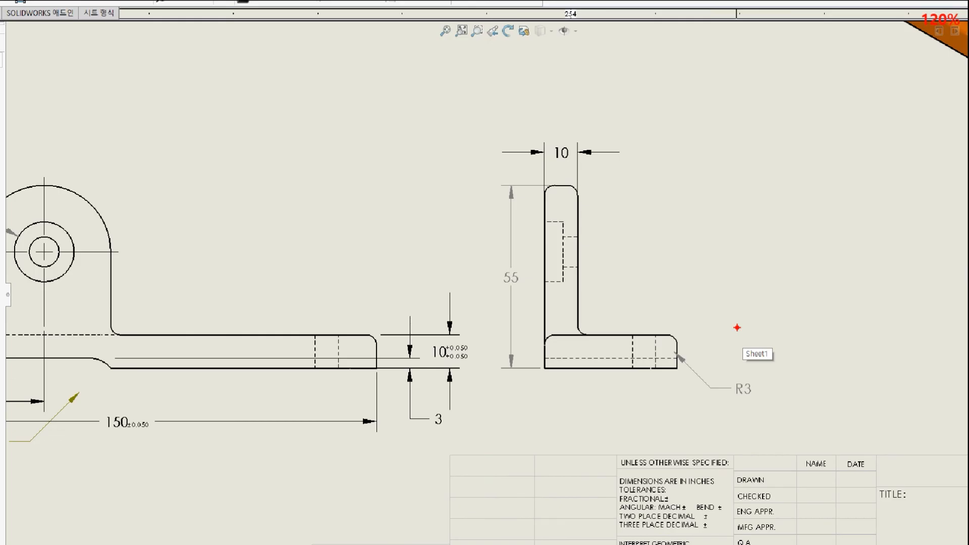
# Add a (30) reference width dimension above the right view with Smart Dimension.
pyautogui.moveTo(828, 343)
pyautogui.mouseDown()
pyautogui.moveTo(648, 259)
pyautogui.moveTo(770, 121)
pyautogui.moveTo(804, 336)
pyautogui.mouseUp()
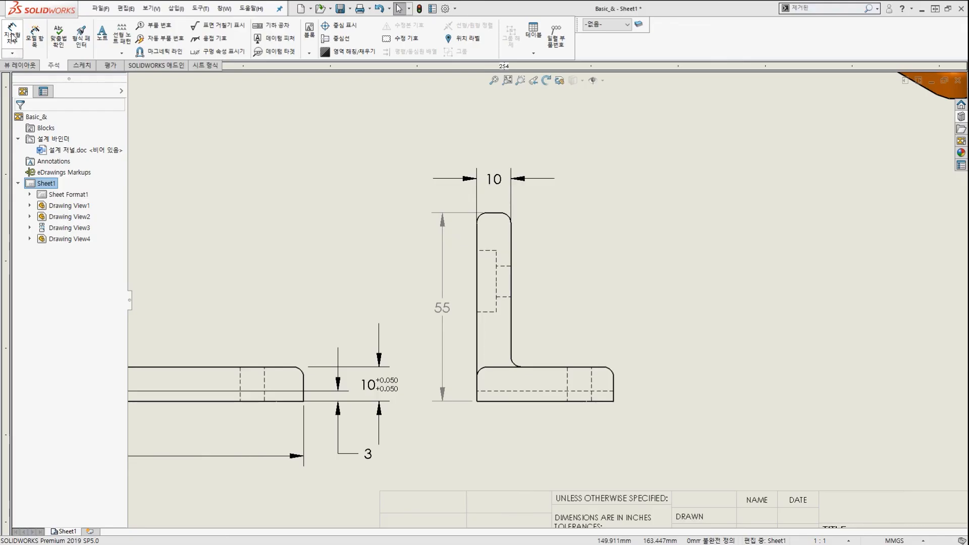
pyautogui.click(12, 36)
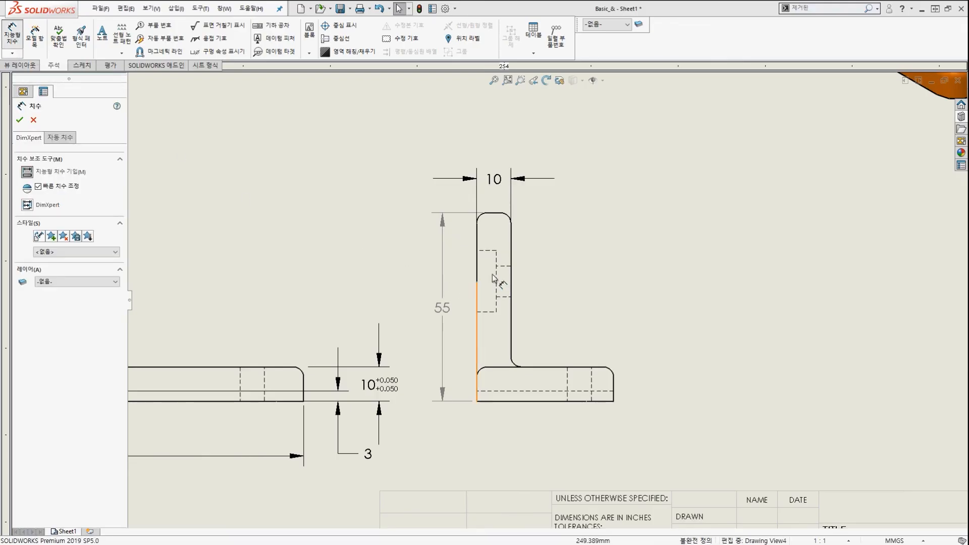
pyautogui.click(513, 244)
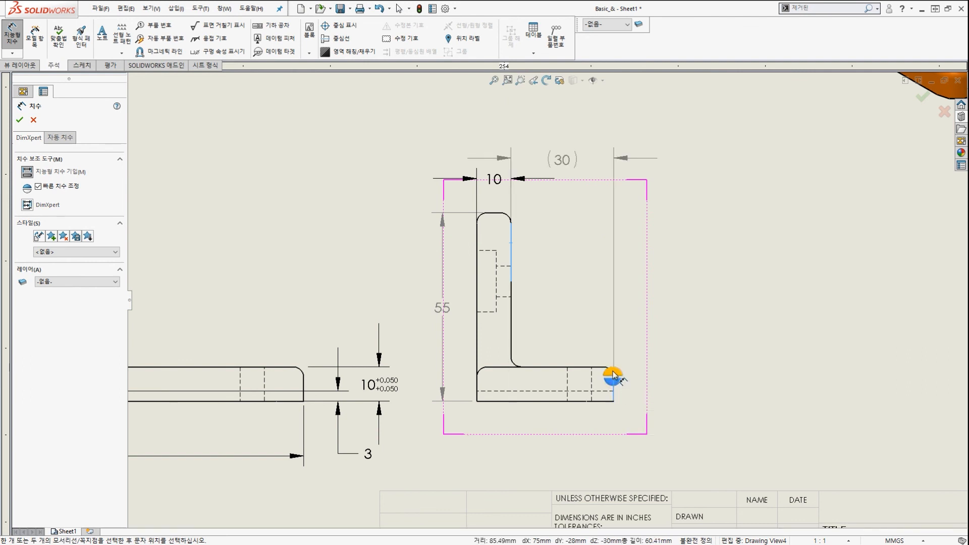
pyautogui.click(613, 375)
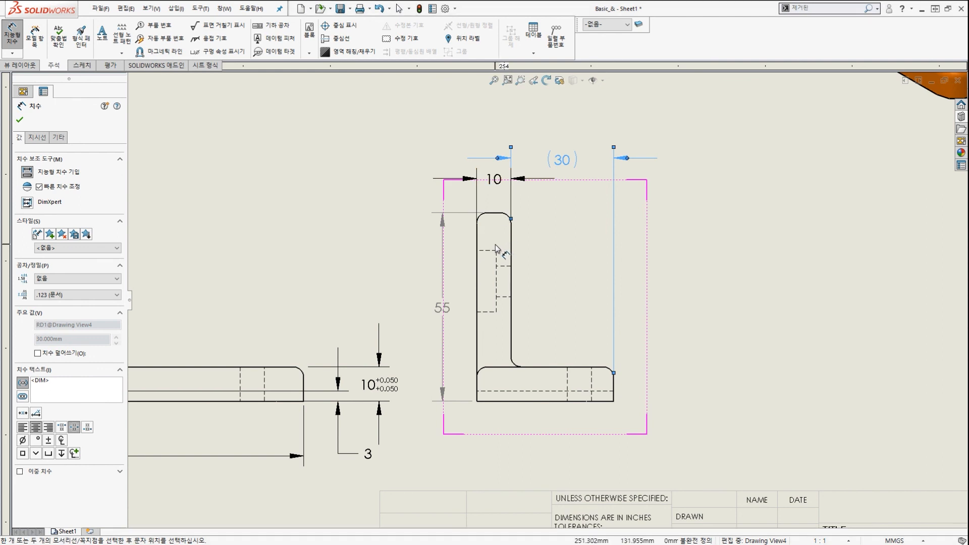
pyautogui.press('Escape')
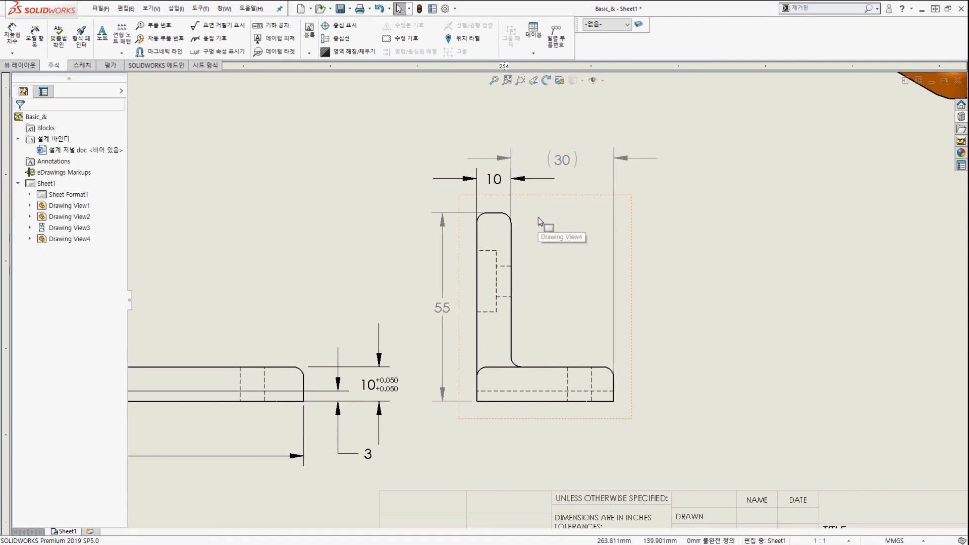
pyautogui.scroll(-2, 540, 215)
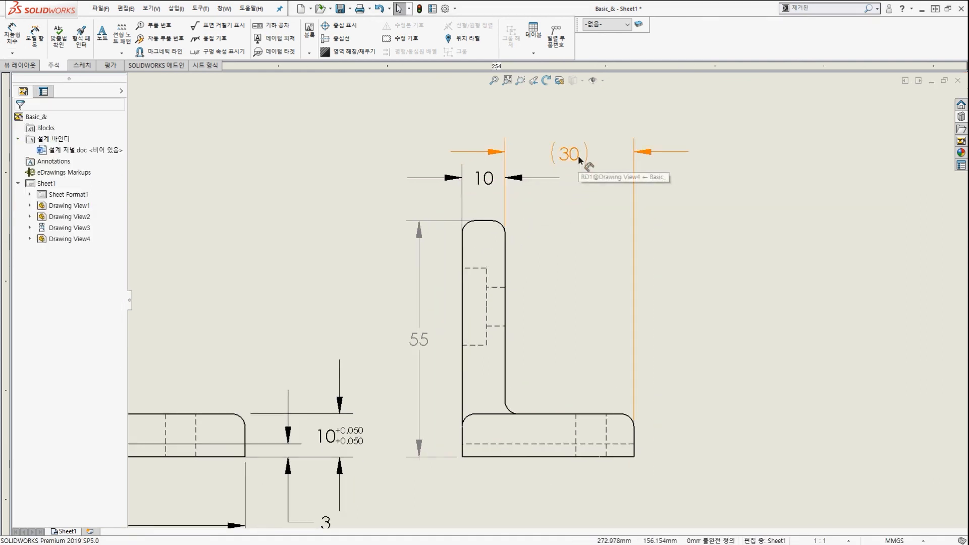
# Drag the (30) dimension level with the right view's 10 dimension.
pyautogui.moveTo(584, 162); pyautogui.dragTo(584, 188)
pyautogui.press('Escape')
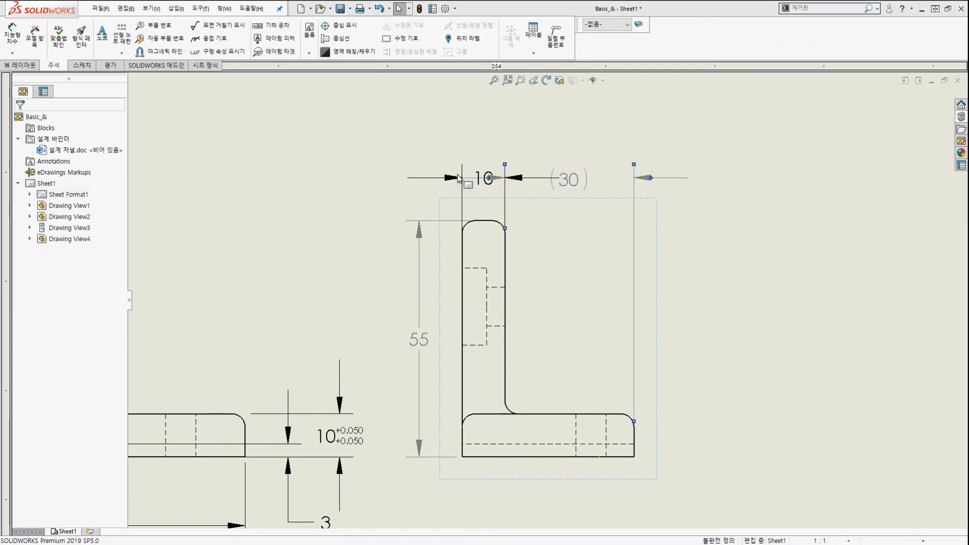
pyautogui.scroll(-2, 457, 183)
pyautogui.click(455, 193)
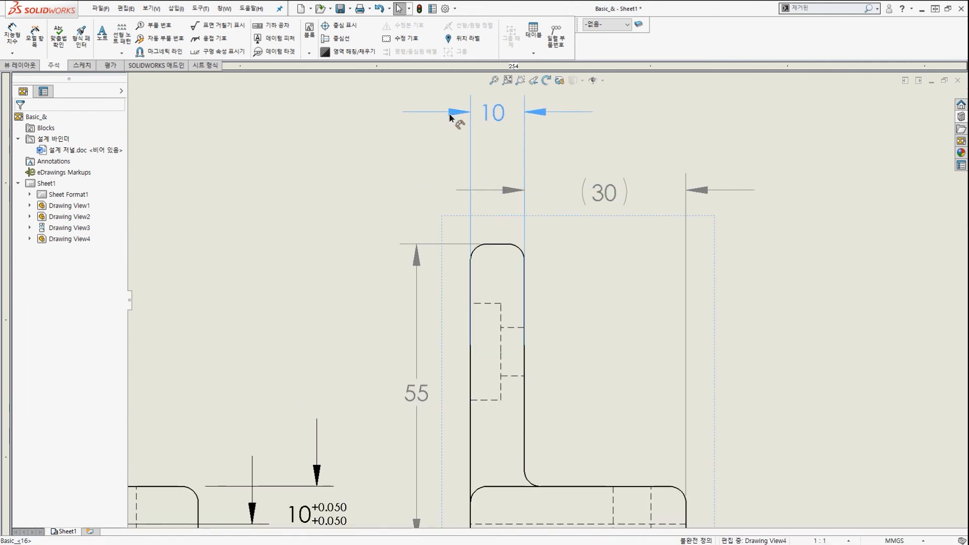
pyautogui.press('Escape')
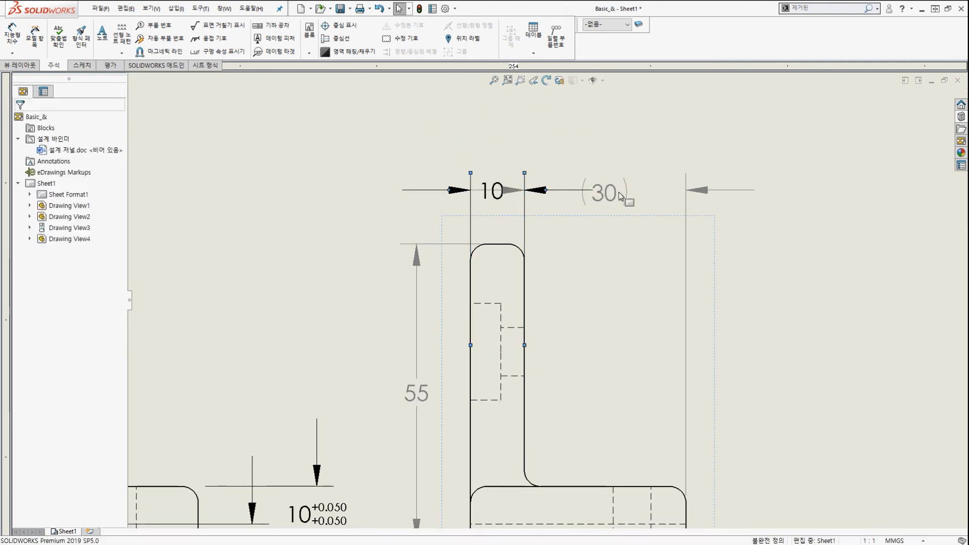
pyautogui.moveTo(613, 192)
pyautogui.mouseDown()
pyautogui.moveTo(632, 108)
pyautogui.moveTo(629, 206)
pyautogui.moveTo(620, 191)
pyautogui.moveTo(629, 199)
pyautogui.mouseUp()
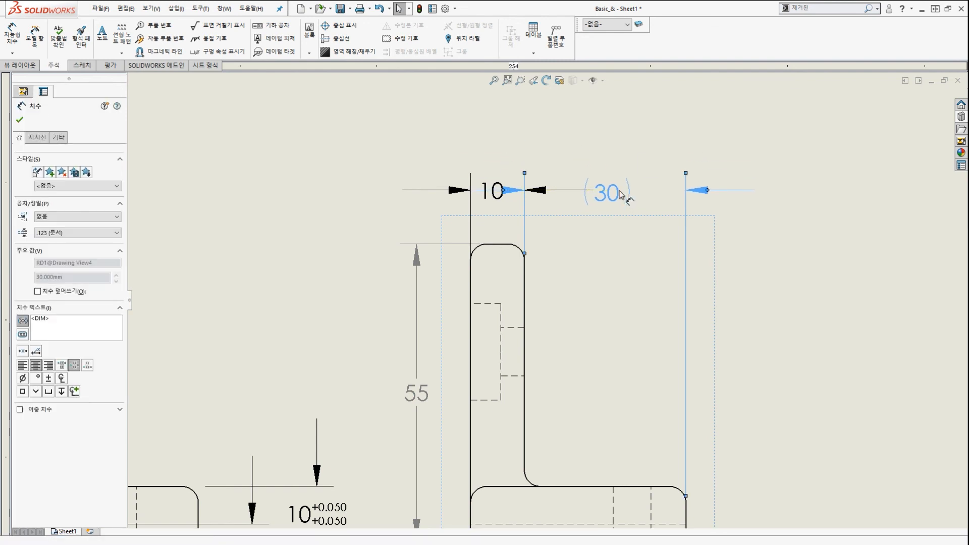
pyautogui.press('Escape')
pyautogui.click(608, 154)
pyautogui.scroll(2, 610, 191)
pyautogui.scroll(-1, 599, 203)
pyautogui.scroll(-2, 640, 242)
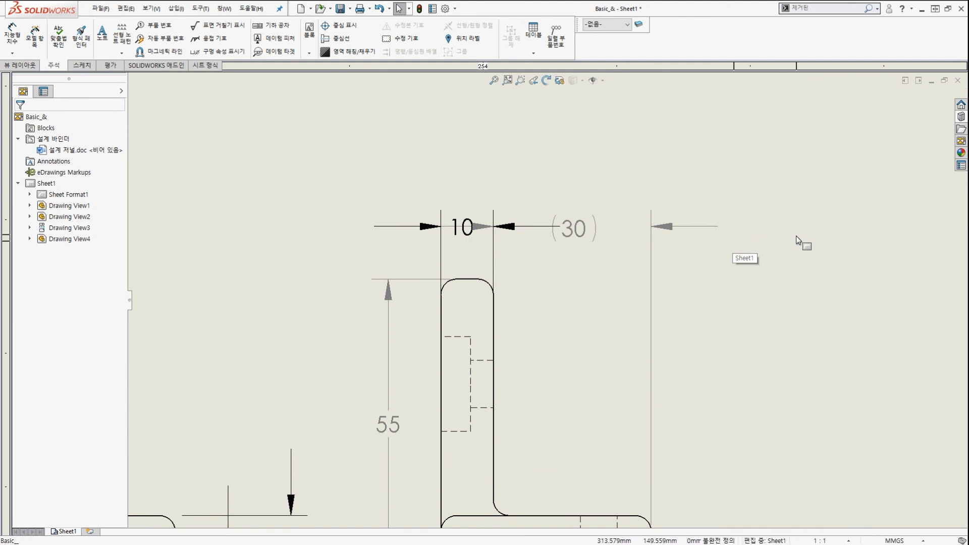
# Group the 10 and (30) dimensions and adjust their shared row height.
pyautogui.moveTo(815, 232); pyautogui.dragTo(373, 162)
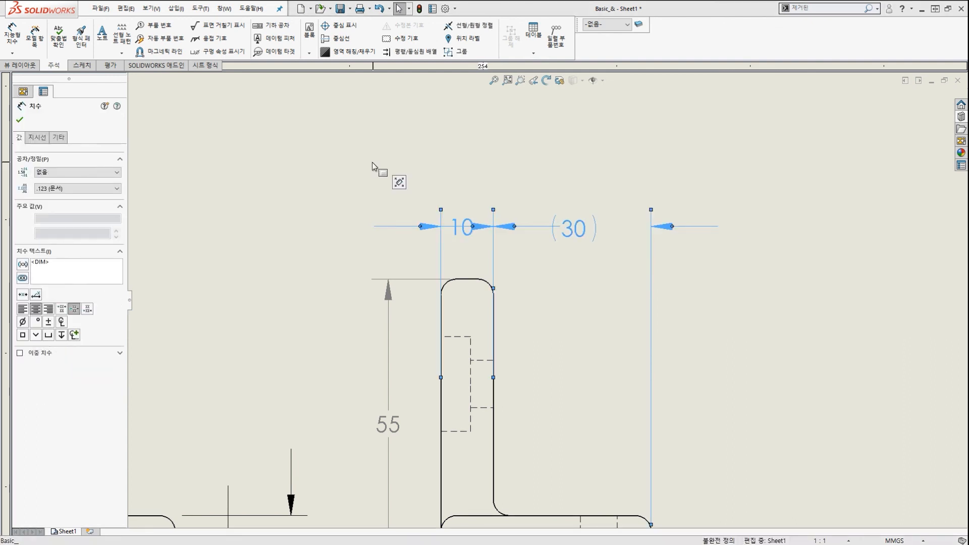
pyautogui.rightClick(446, 230)
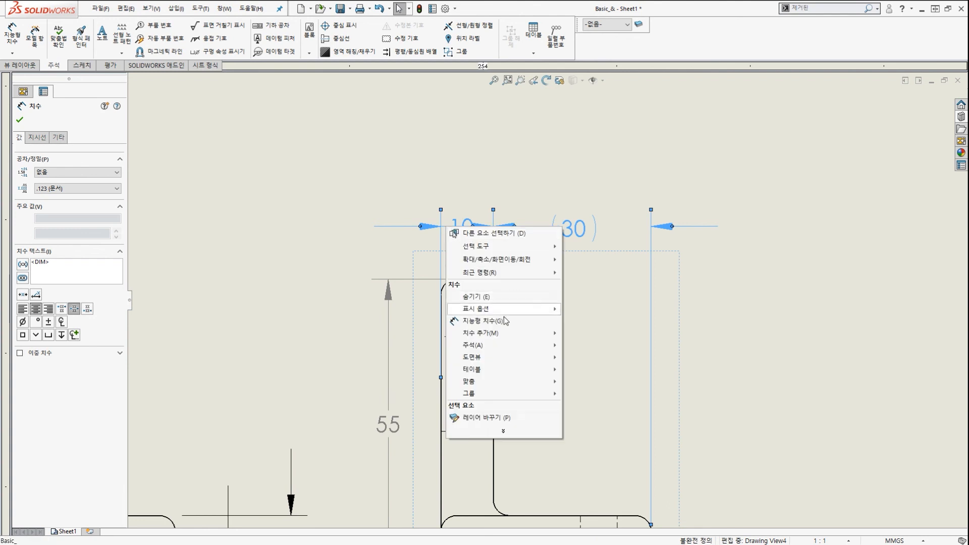
pyautogui.moveTo(535, 395)
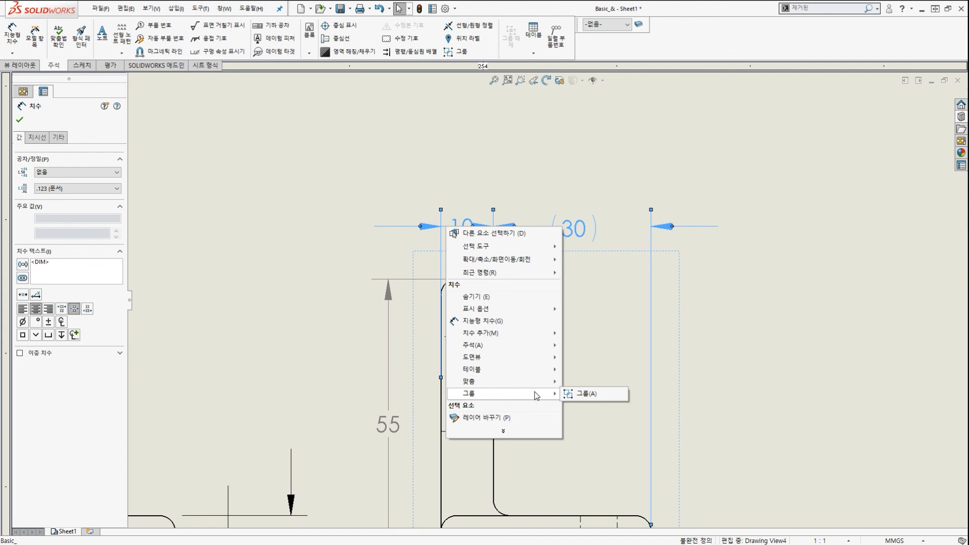
pyautogui.click(579, 393)
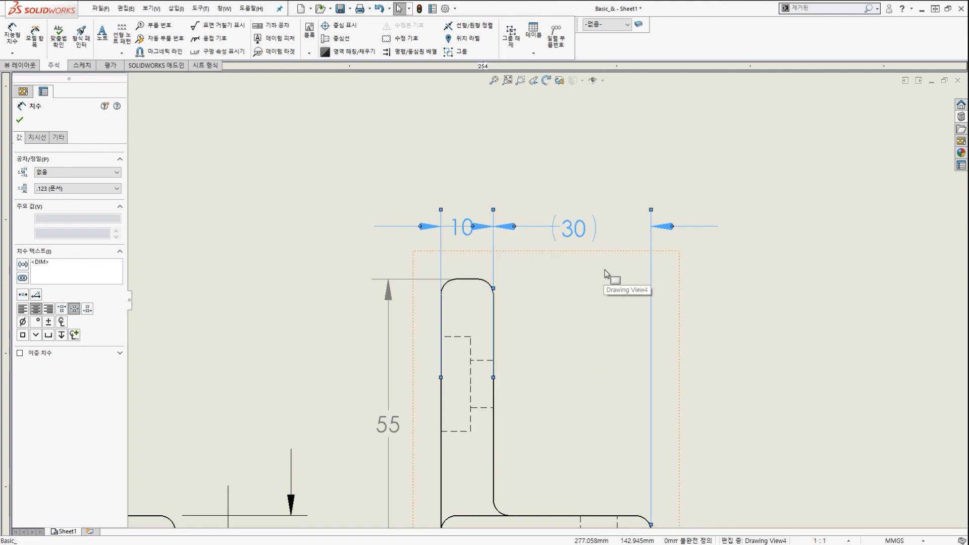
pyautogui.press('Escape')
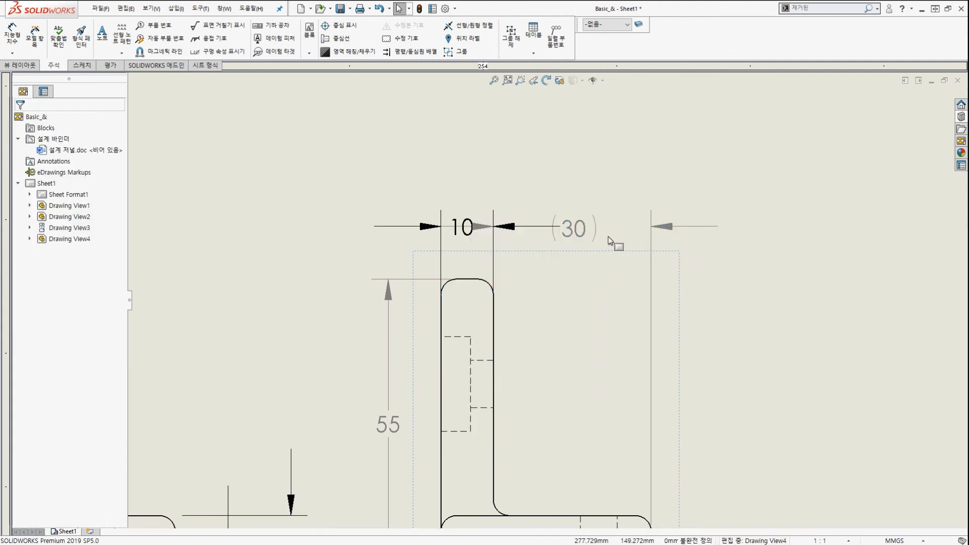
pyautogui.moveTo(576, 236)
pyautogui.mouseDown()
pyautogui.moveTo(574, 158)
pyautogui.moveTo(588, 242)
pyautogui.moveTo(580, 204)
pyautogui.moveTo(581, 218)
pyautogui.mouseUp()
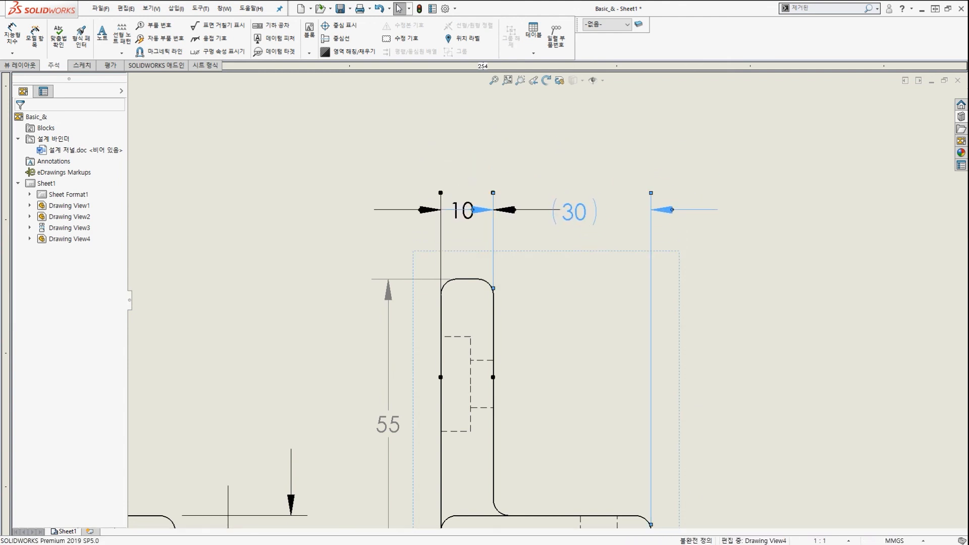
pyautogui.click(344, 168)
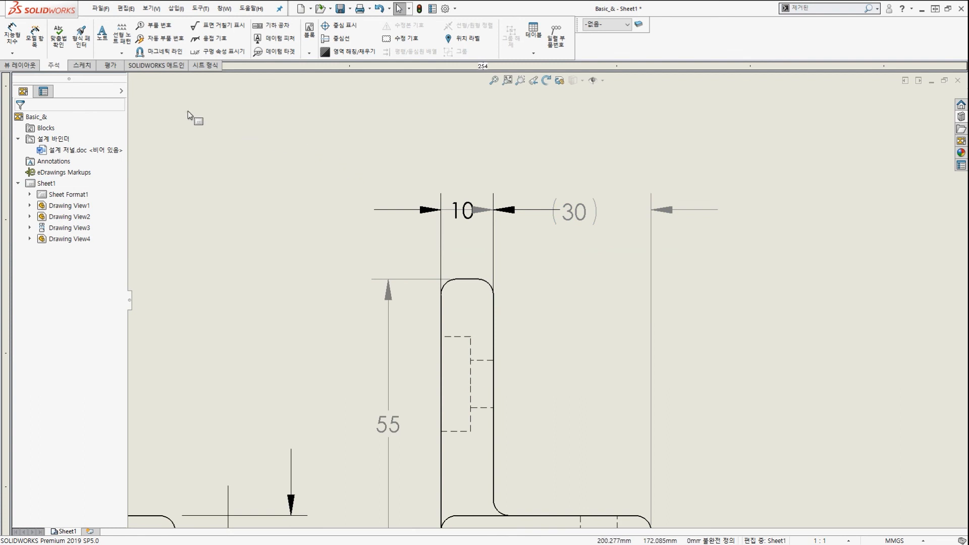
# Dimension the right view's overall (40) width between its left and right edges.
pyautogui.click(14, 37)
pyautogui.click(442, 307)
pyautogui.scroll(3, 444, 308)
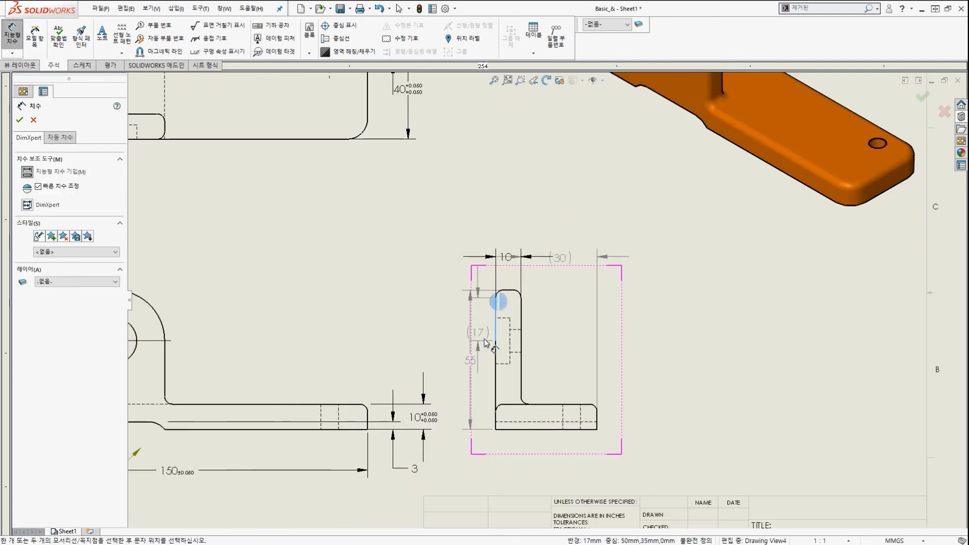
pyautogui.scroll(-3, 606, 401)
pyautogui.click(626, 402)
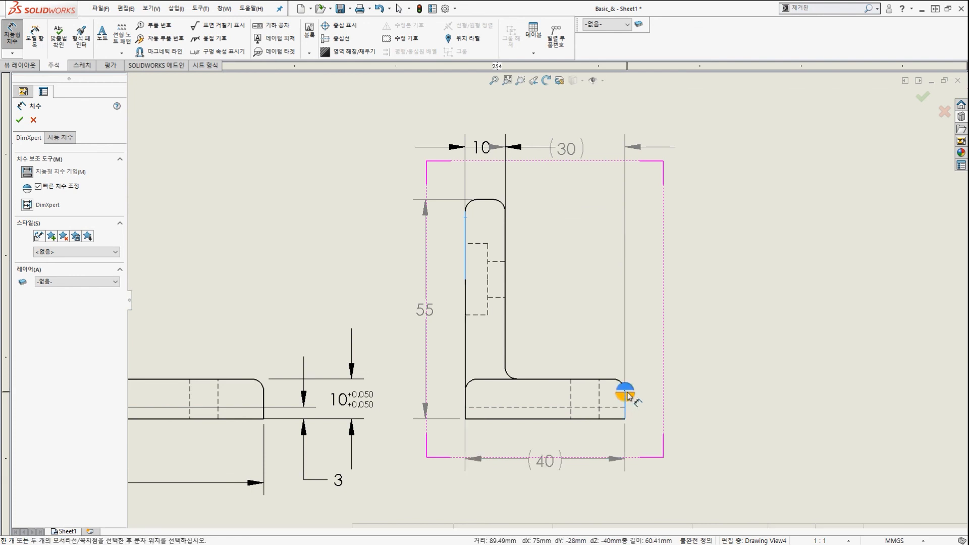
pyautogui.click(560, 237)
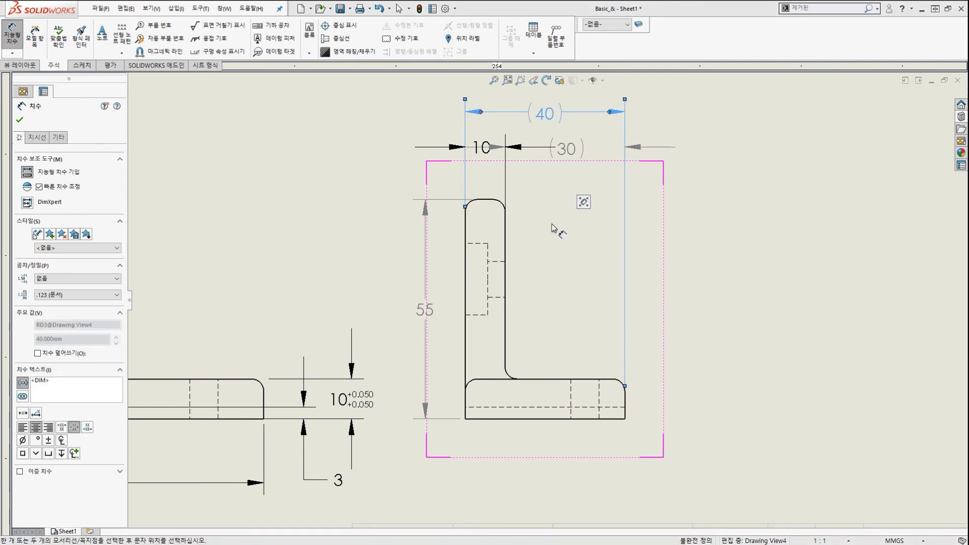
pyautogui.press('Escape')
pyautogui.scroll(2, 555, 219)
pyautogui.scroll(-4, 560, 220)
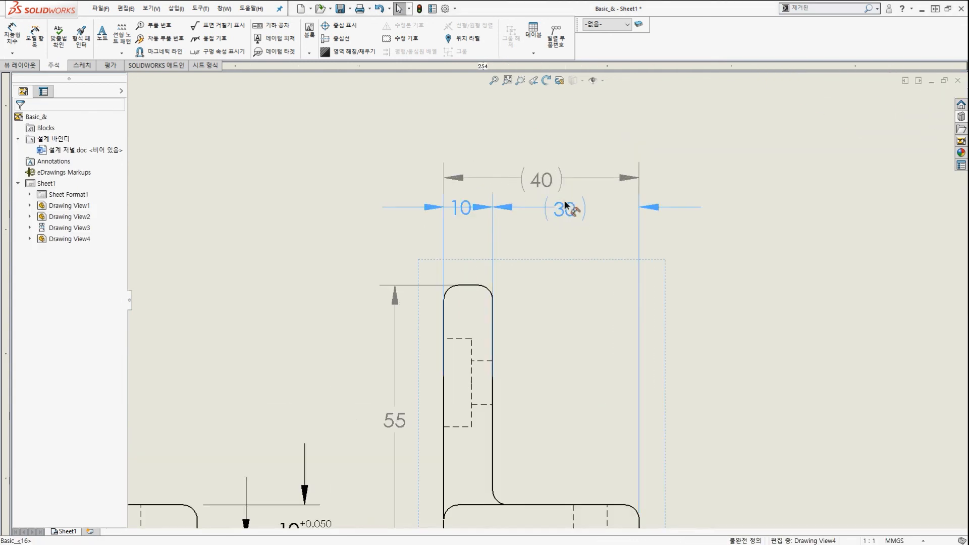
# Lower the 10 and (30) row and raise the (40) dimension slightly.
pyautogui.moveTo(566, 206); pyautogui.dragTo(568, 223)
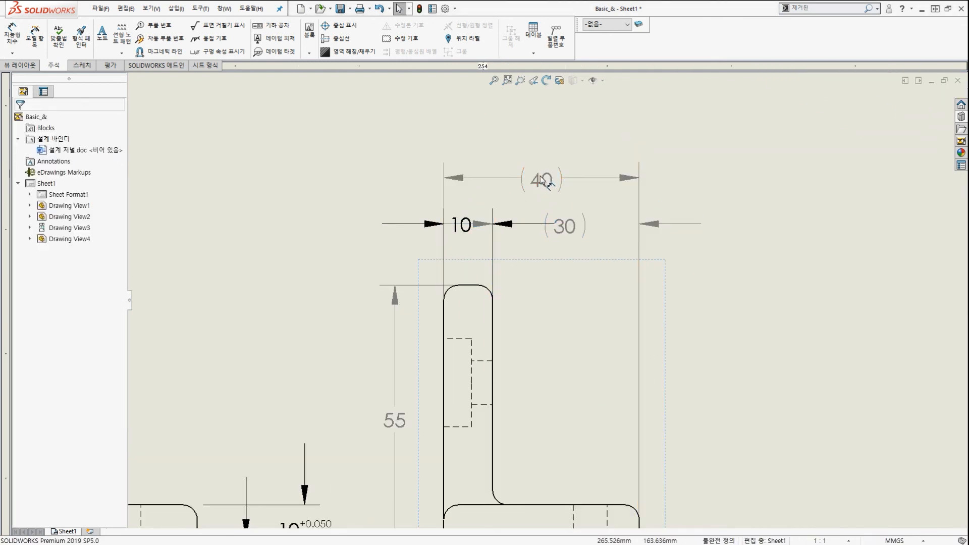
pyautogui.moveTo(541, 180)
pyautogui.mouseDown()
pyautogui.moveTo(541, 210)
pyautogui.moveTo(535, 168)
pyautogui.moveTo(540, 175)
pyautogui.mouseUp()
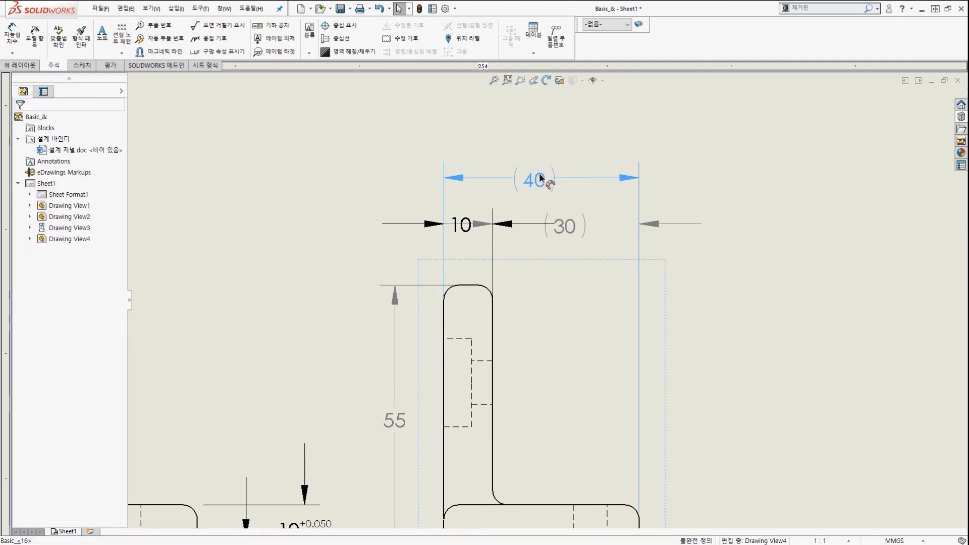
pyautogui.click(731, 201)
pyautogui.hotkey('ctrl', '2')
pyautogui.moveTo(626, 166); pyautogui.dragTo(644, 217)
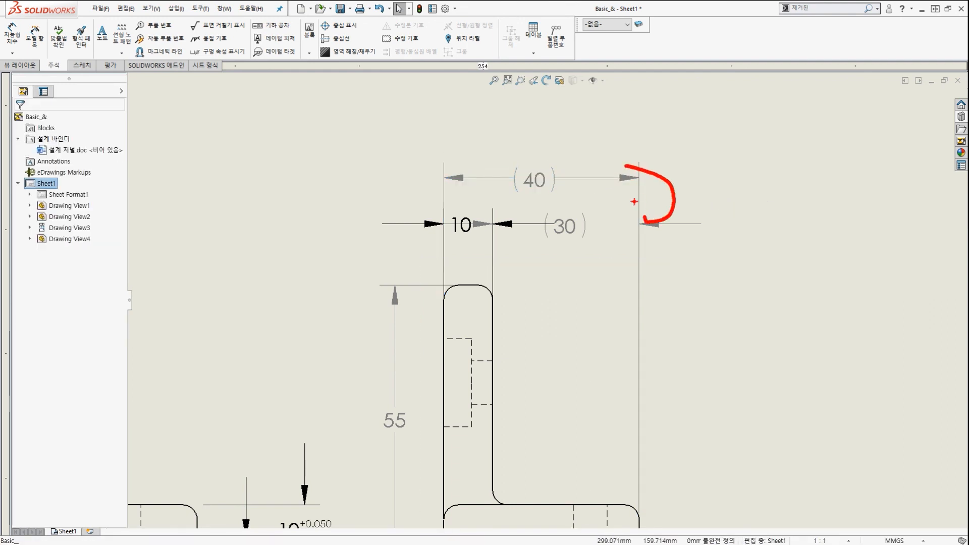
pyautogui.press('Escape')
# Group the 40, 10 and 30 dimensions and move the group upward.
pyautogui.moveTo(766, 231); pyautogui.dragTo(411, 151)
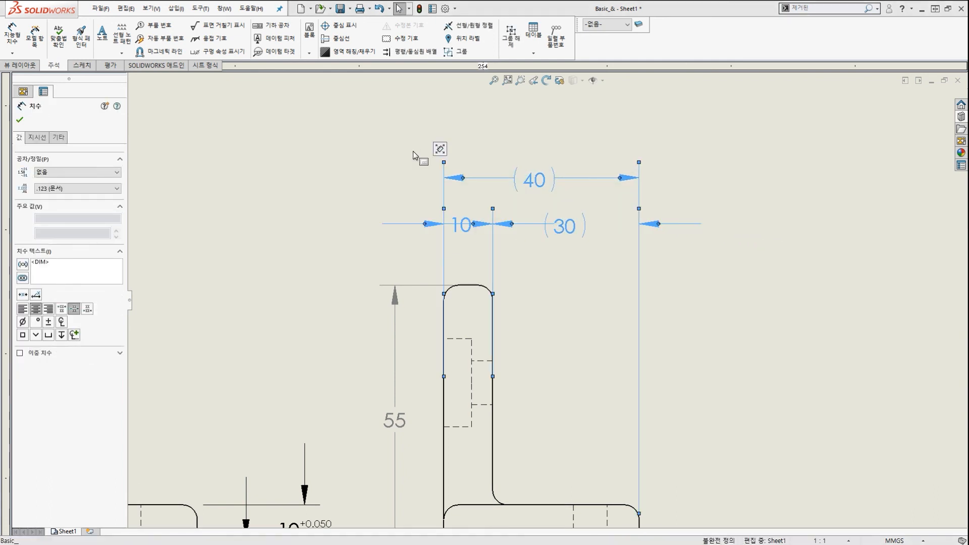
pyautogui.rightClick(495, 181)
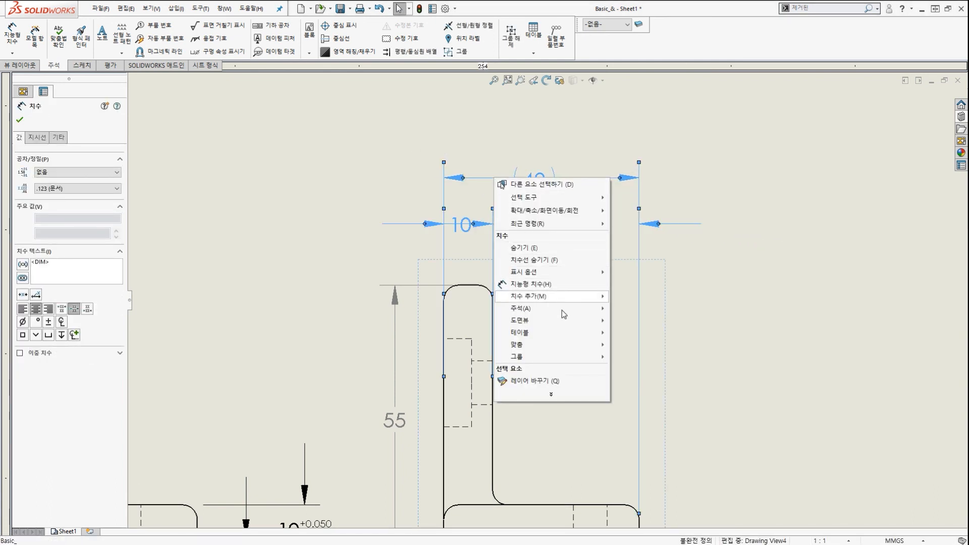
pyautogui.moveTo(573, 360)
pyautogui.click(628, 360)
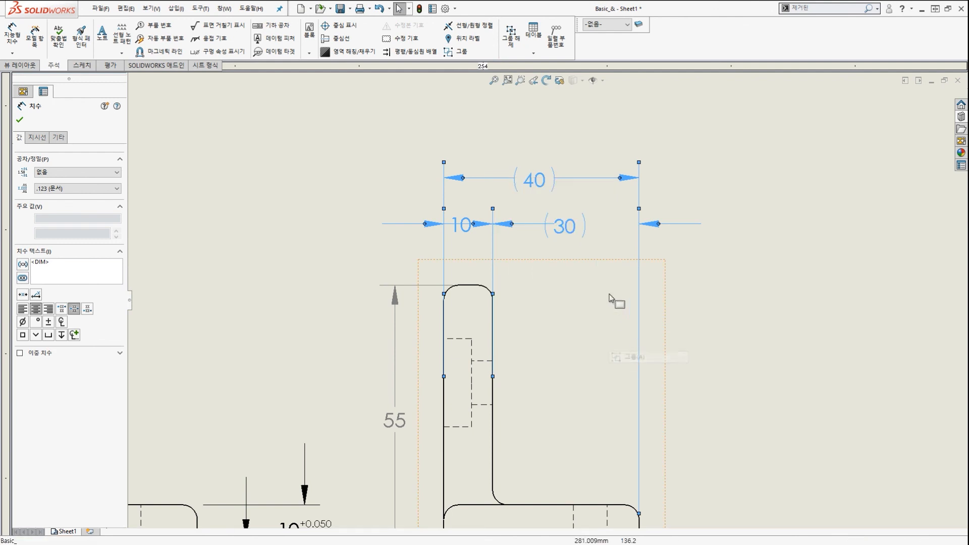
pyautogui.moveTo(541, 176)
pyautogui.mouseDown()
pyautogui.moveTo(537, 151)
pyautogui.moveTo(543, 164)
pyautogui.mouseUp()
# Draw on-screen markup around the grouped dimensions and nudge their position.
pyautogui.hotkey('ctrl', '2')
pyautogui.moveTo(579, 237); pyautogui.dragTo(540, 229)
pyautogui.moveTo(541, 130); pyautogui.dragTo(552, 198)
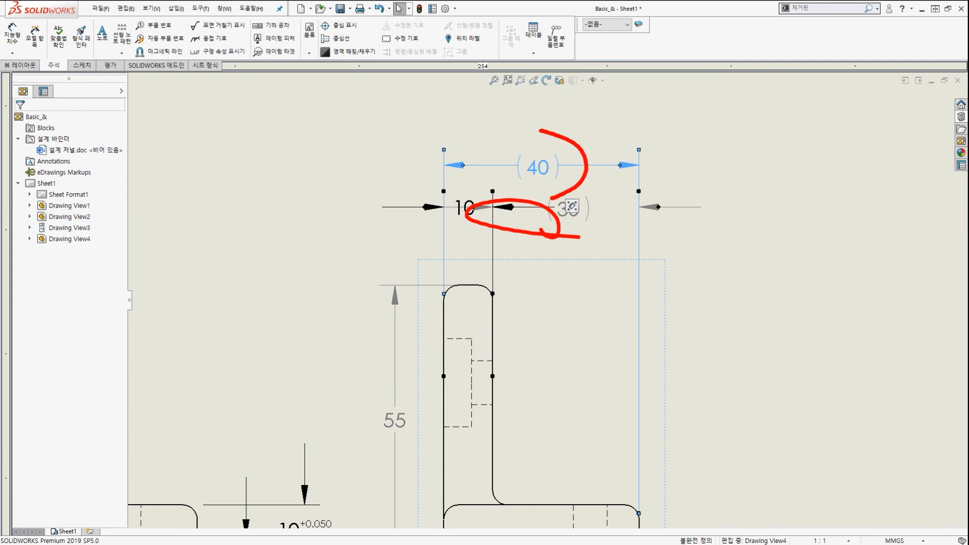
pyautogui.press('Escape')
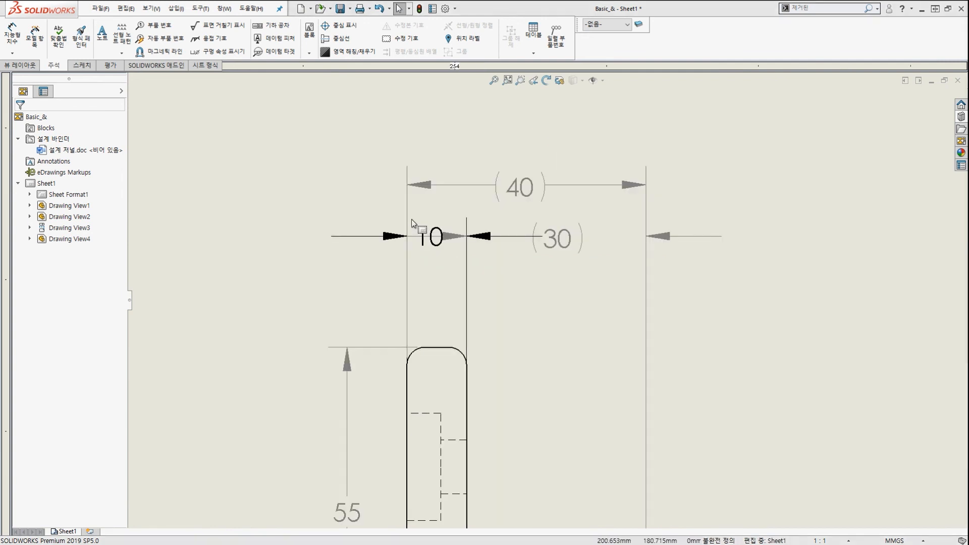
pyautogui.hotkey('ctrl', '2')
pyautogui.moveTo(331, 249); pyautogui.dragTo(434, 203)
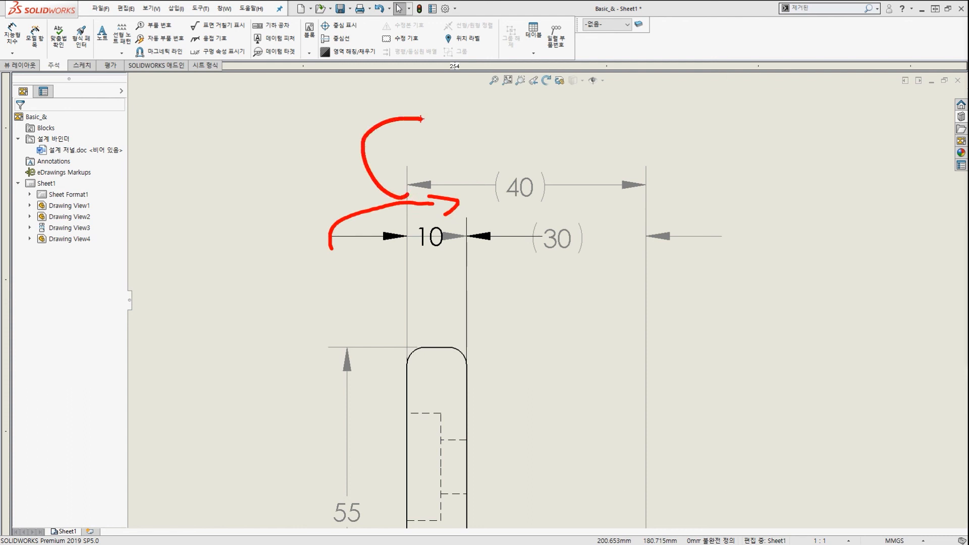
pyautogui.press('Escape')
pyautogui.moveTo(525, 207)
pyautogui.mouseDown()
pyautogui.moveTo(539, 177)
pyautogui.moveTo(541, 185)
pyautogui.mouseUp()
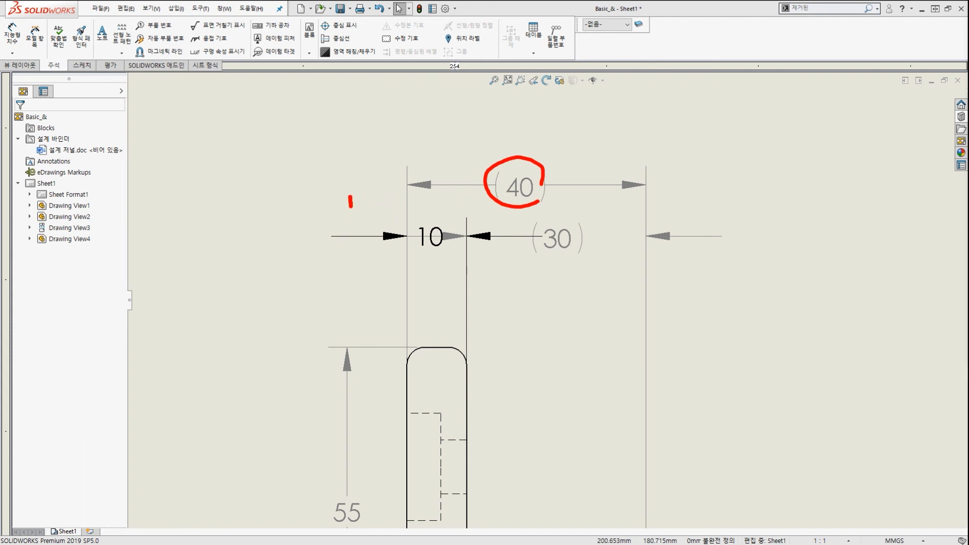
# Remove the (40) dimension from the group and raise it above the 10 and (30) row.
pyautogui.moveTo(350, 202); pyautogui.dragTo(665, 200)
pyautogui.press('Escape')
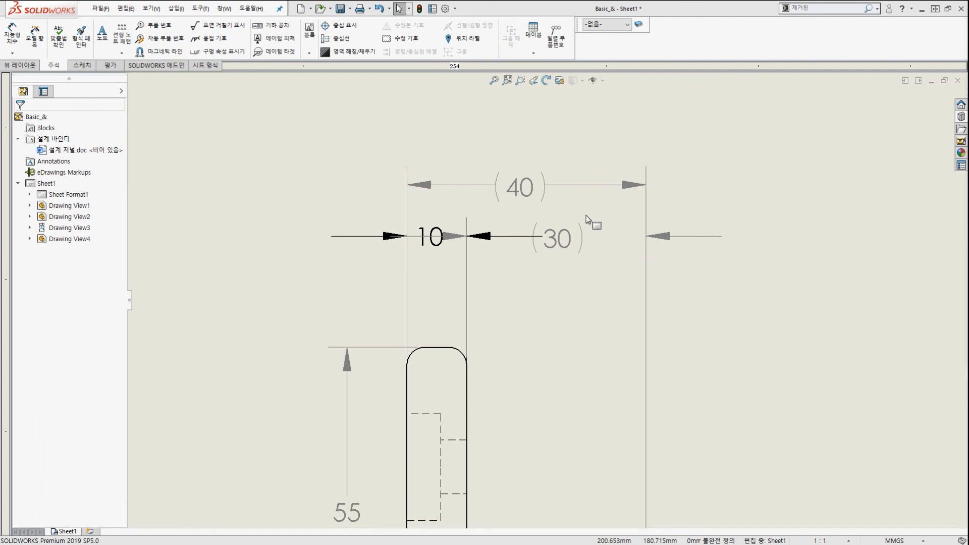
pyautogui.click(523, 189)
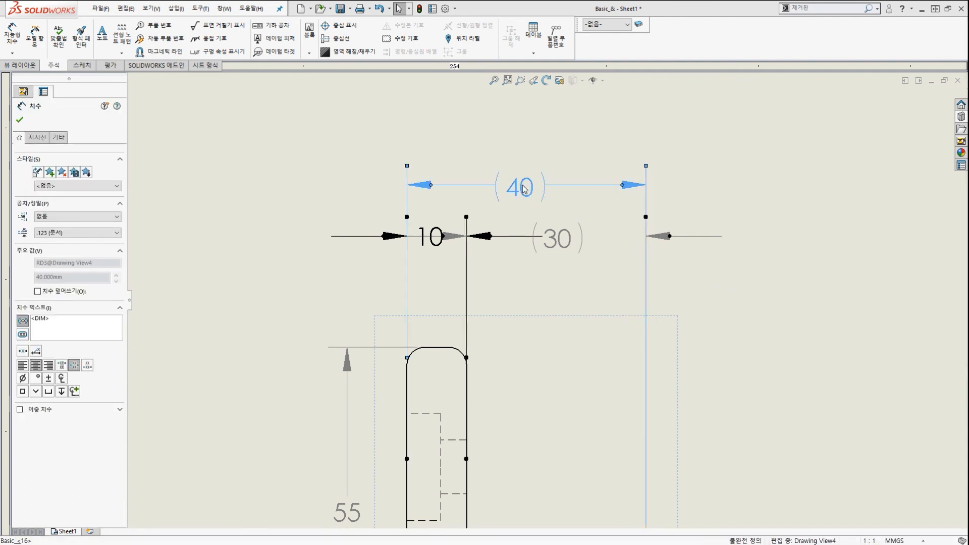
pyautogui.rightClick(524, 188)
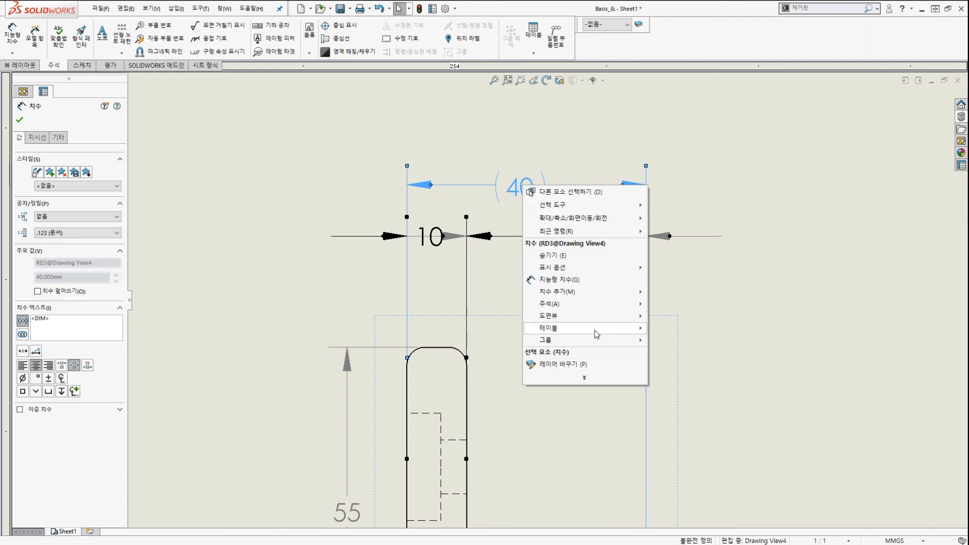
pyautogui.moveTo(601, 342)
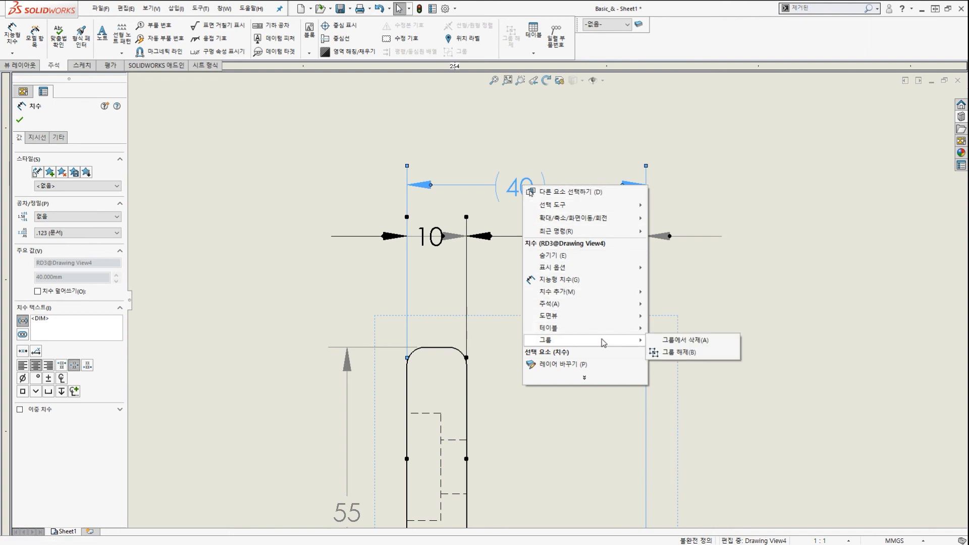
pyautogui.click(680, 345)
pyautogui.scroll(5, 552, 216)
pyautogui.scroll(-3, 534, 251)
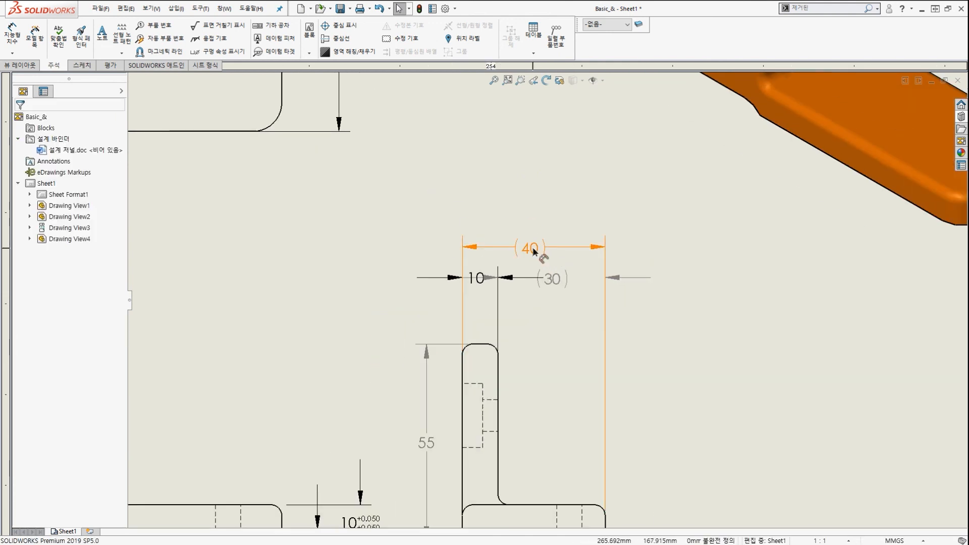
pyautogui.moveTo(534, 251); pyautogui.dragTo(537, 195)
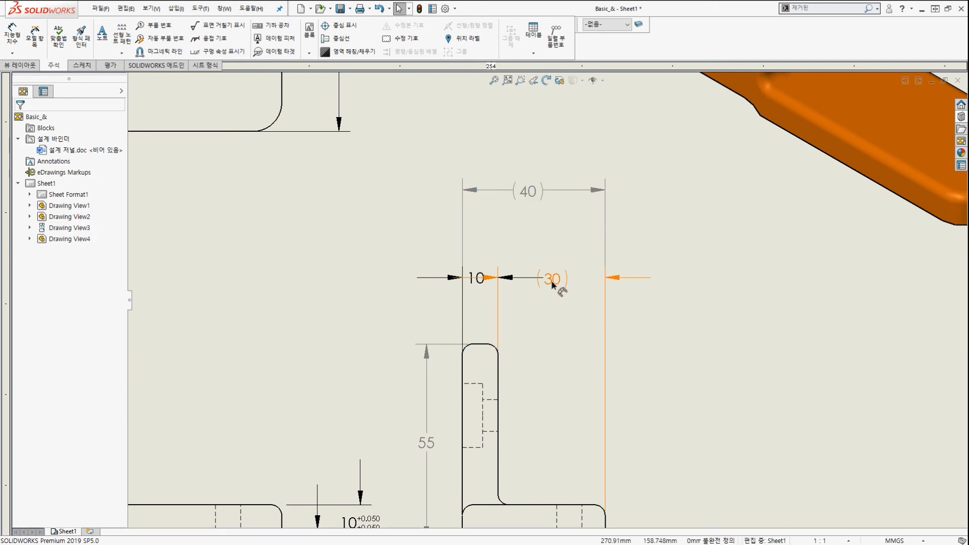
pyautogui.moveTo(552, 285); pyautogui.dragTo(554, 276)
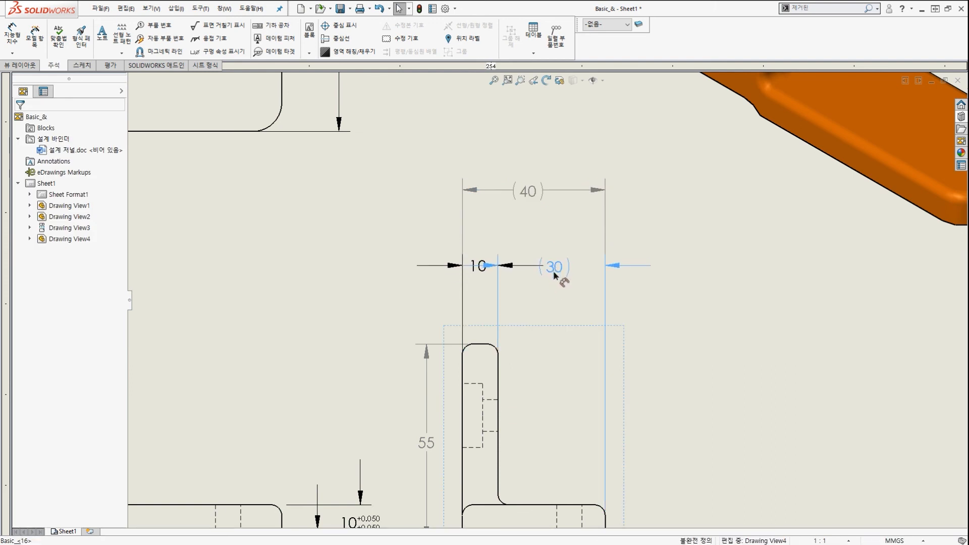
pyautogui.click(549, 289)
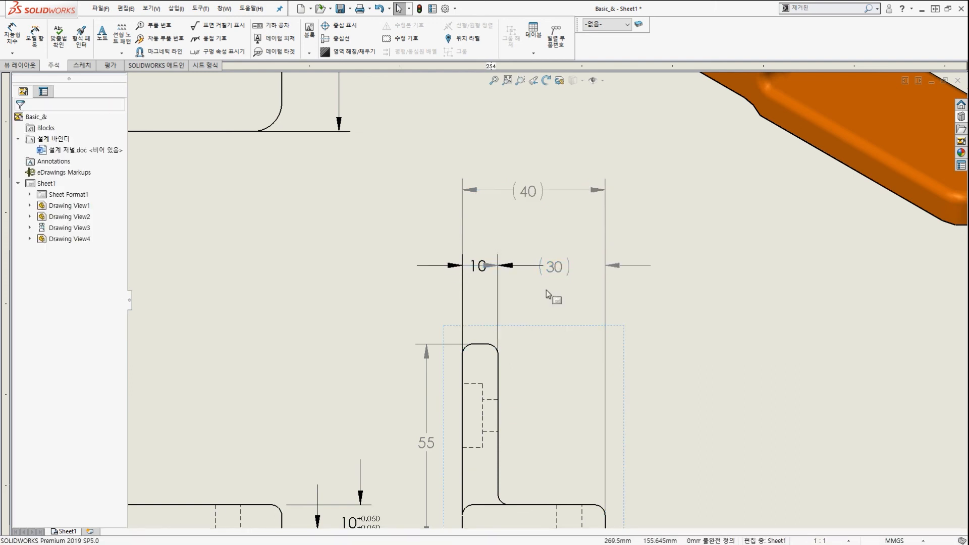
pyautogui.scroll(-2, 548, 285)
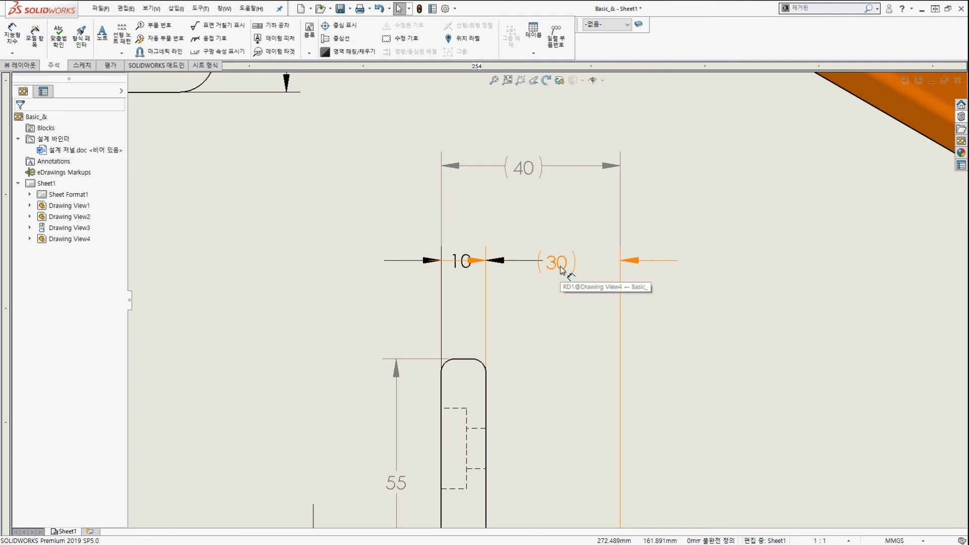
# Ungroup the (30) dimension and select it for repositioning.
pyautogui.click(562, 271)
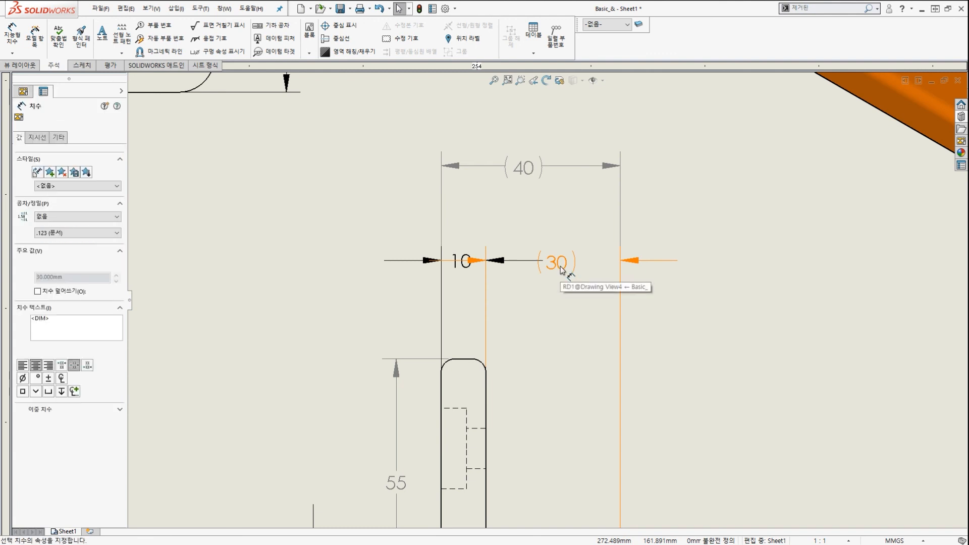
pyautogui.rightClick(562, 270)
pyautogui.moveTo(641, 421)
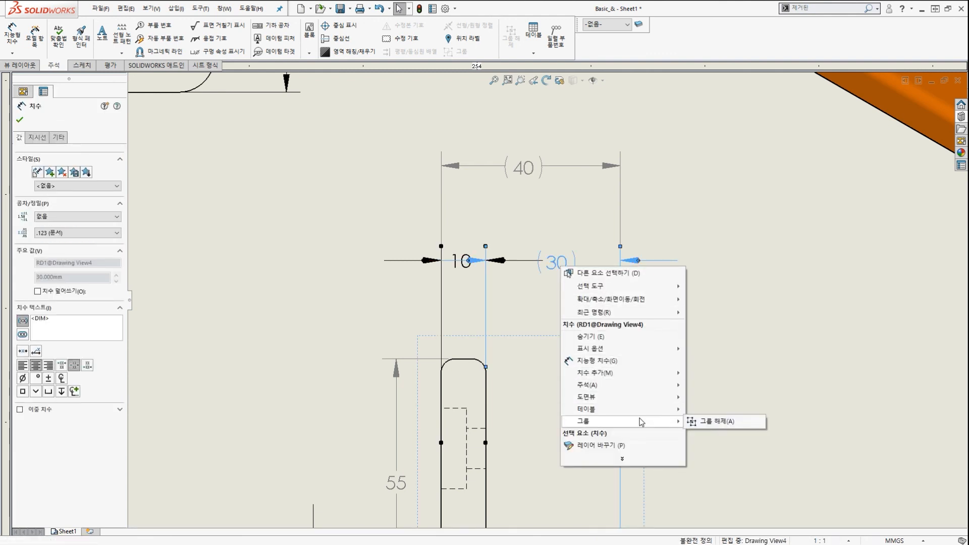
pyautogui.click(720, 426)
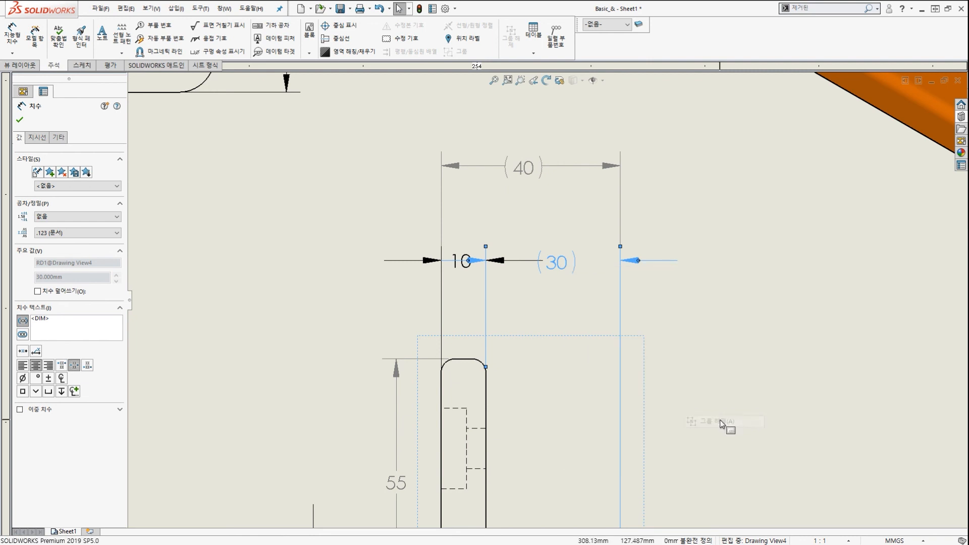
pyautogui.press('Escape')
pyautogui.click(546, 267)
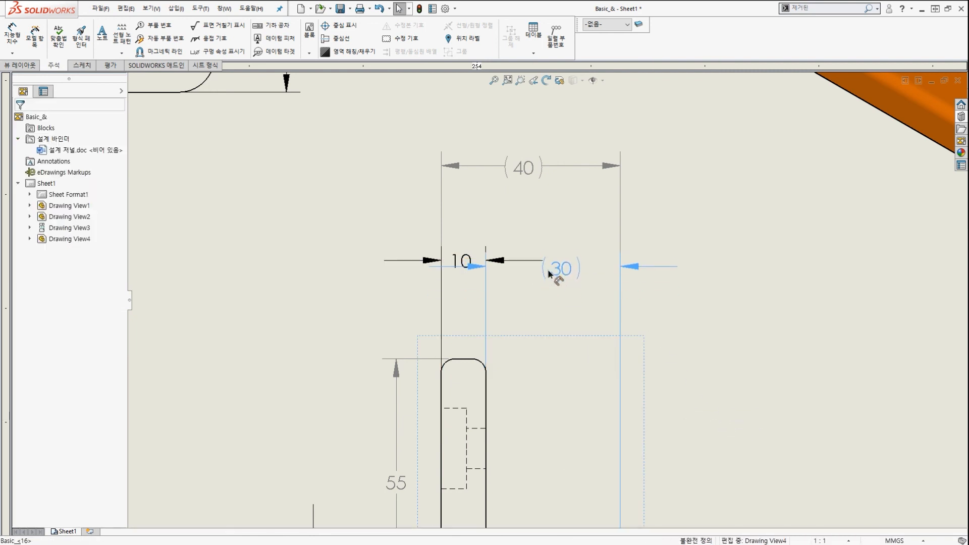
pyautogui.scroll(-2, 587, 288)
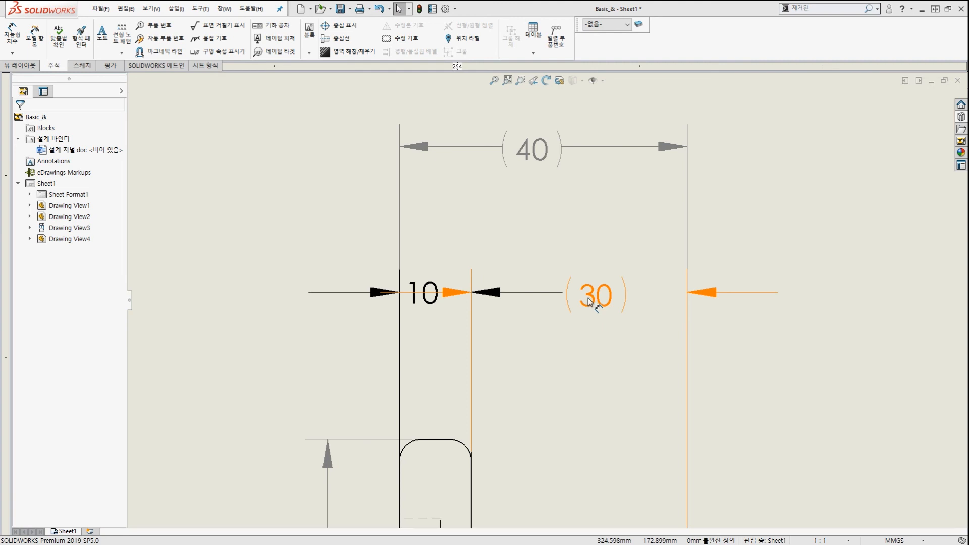
# Move the (30) dimension upward.
pyautogui.moveTo(587, 288)
pyautogui.mouseDown()
pyautogui.moveTo(579, 228)
pyautogui.moveTo(561, 290)
pyautogui.mouseUp()
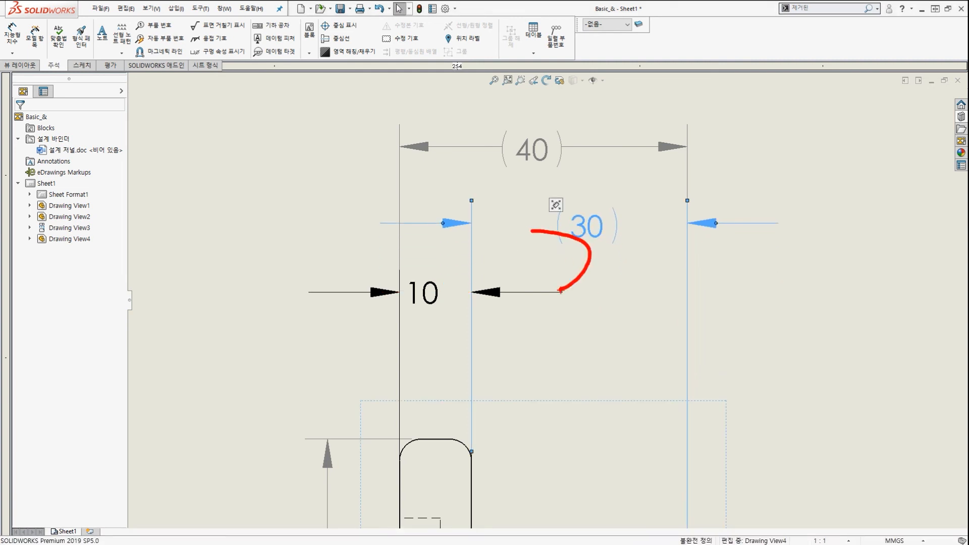
pyautogui.press('Escape')
pyautogui.click(596, 291)
pyautogui.scroll(3, 593, 293)
pyautogui.scroll(-2, 592, 295)
# Mark up the 10 and (30) dimensions on screen with a guide line along their row.
pyautogui.hotkey('ctrl', '2')
pyautogui.moveTo(426, 309); pyautogui.dragTo(446, 279)
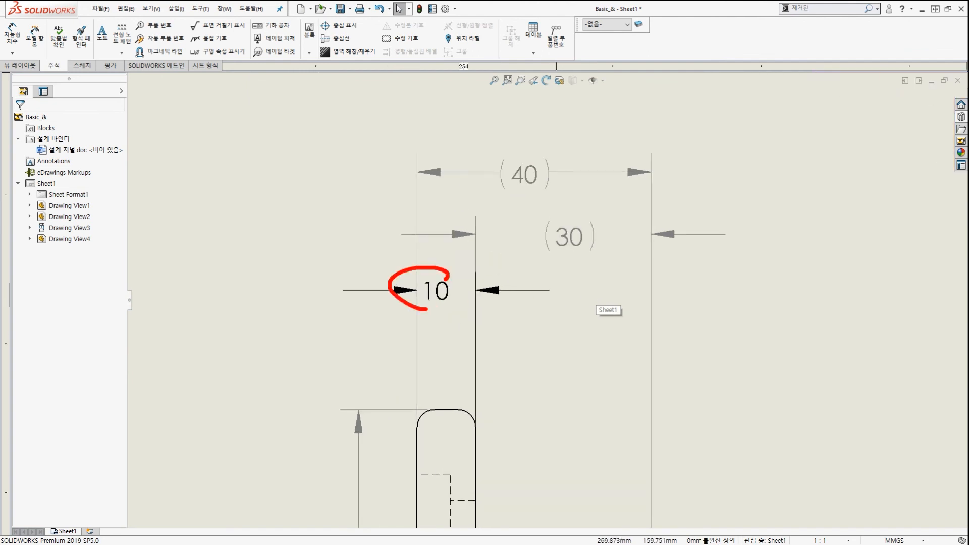
pyautogui.moveTo(544, 254); pyautogui.dragTo(612, 228)
pyautogui.moveTo(738, 250); pyautogui.dragTo(753, 245)
pyautogui.moveTo(736, 298); pyautogui.dragTo(786, 307)
pyautogui.moveTo(918, 226); pyautogui.dragTo(938, 195)
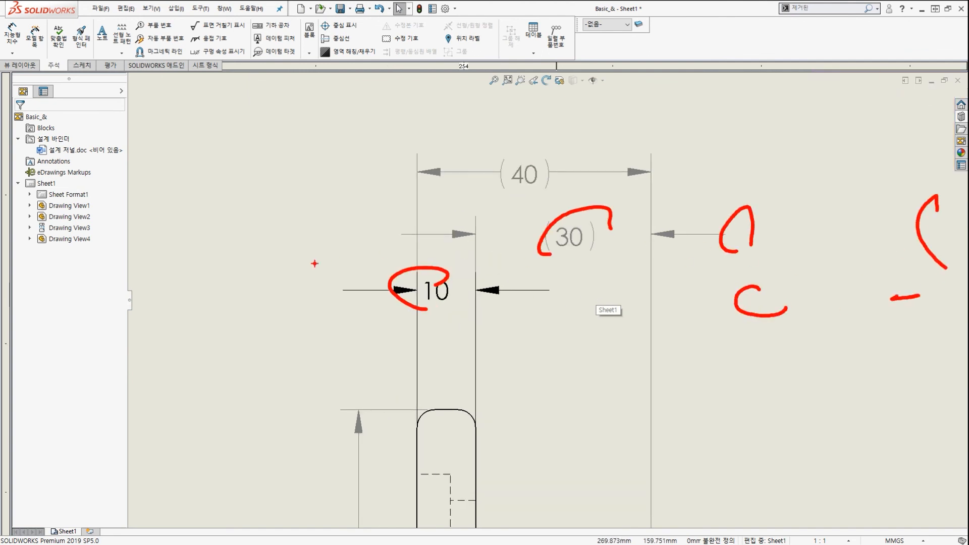
pyautogui.moveTo(288, 257); pyautogui.dragTo(249, 220)
pyautogui.moveTo(244, 304); pyautogui.dragTo(184, 254)
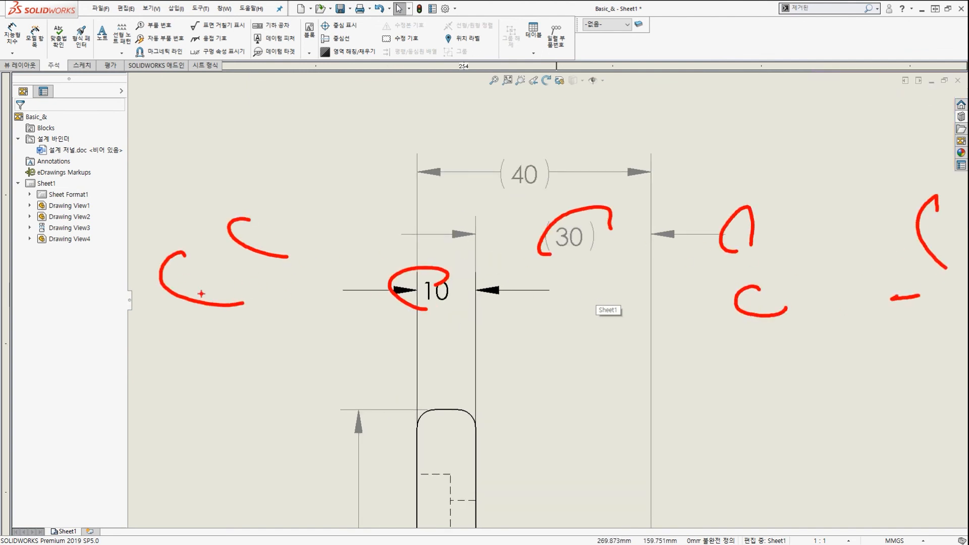
pyautogui.moveTo(133, 293); pyautogui.dragTo(809, 288)
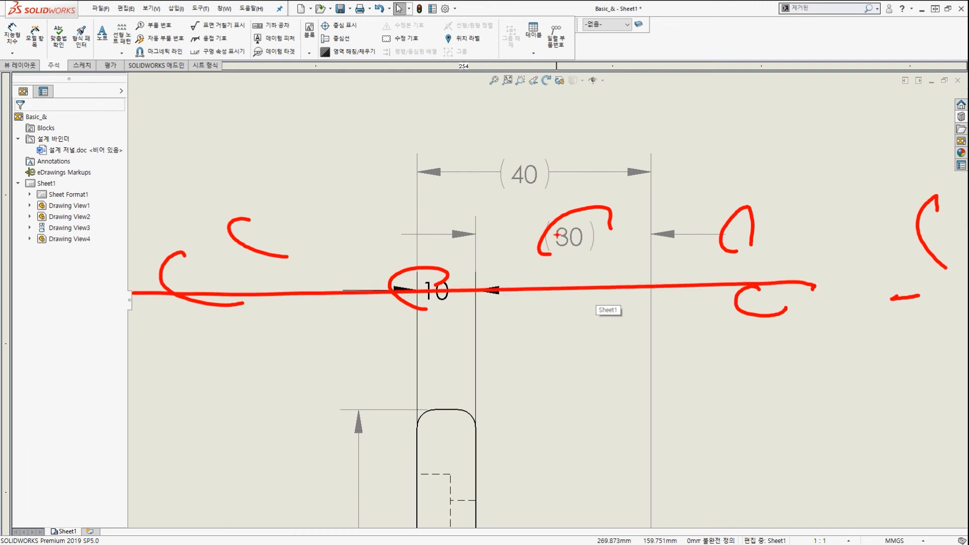
pyautogui.moveTo(557, 236); pyautogui.dragTo(618, 277)
pyautogui.moveTo(714, 233); pyautogui.dragTo(777, 288)
pyautogui.moveTo(872, 227); pyautogui.dragTo(865, 261)
pyautogui.press('Escape')
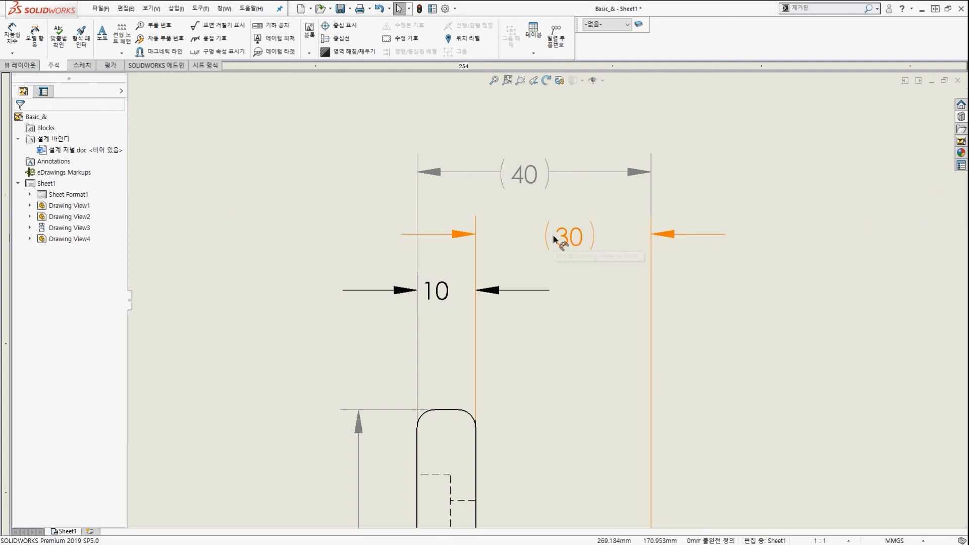
pyautogui.moveTo(555, 238)
pyautogui.mouseDown()
pyautogui.moveTo(559, 298)
pyautogui.moveTo(559, 252)
pyautogui.mouseUp()
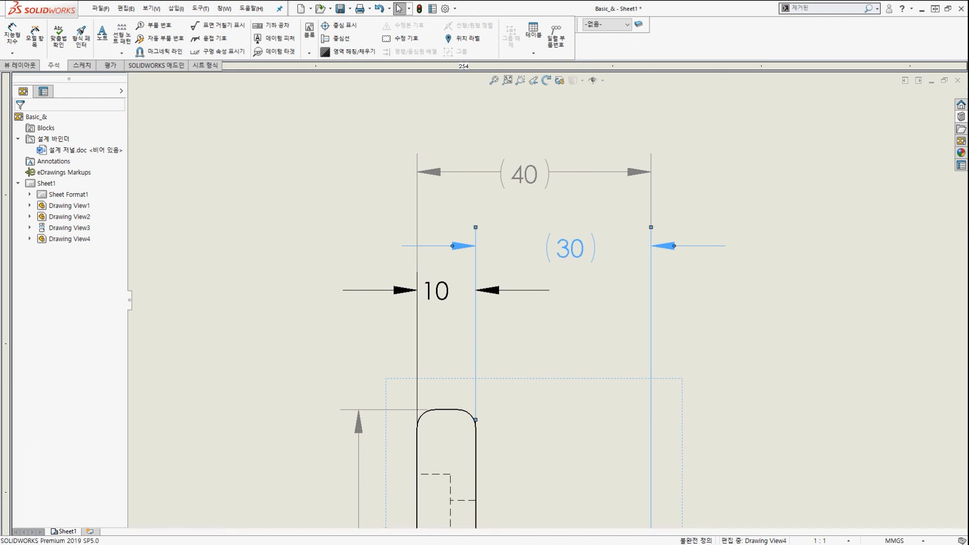
pyautogui.click(539, 335)
# Crossing-select the 10 and (30) dimensions and align them collinear in one row.
pyautogui.moveTo(538, 336); pyautogui.dragTo(454, 232)
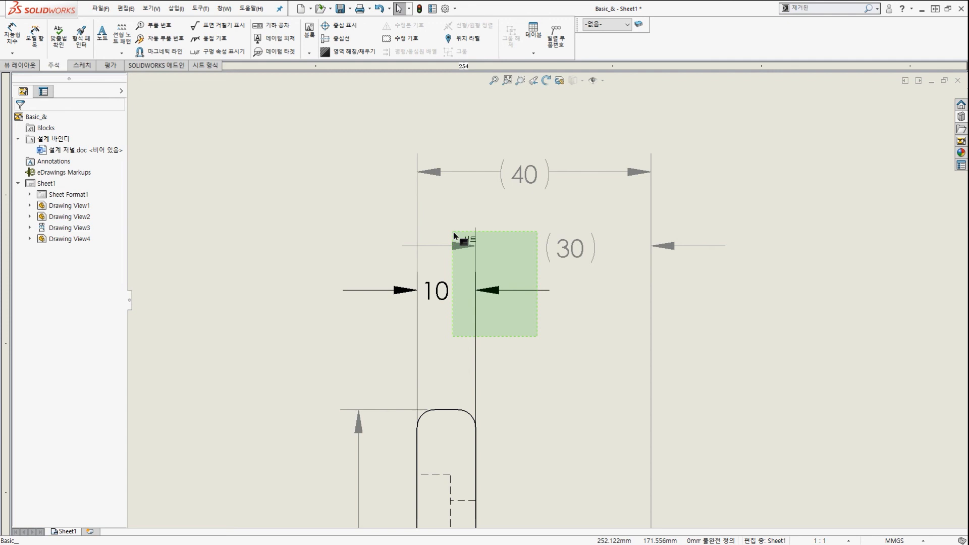
pyautogui.moveTo(454, 233); pyautogui.dragTo(454, 233)
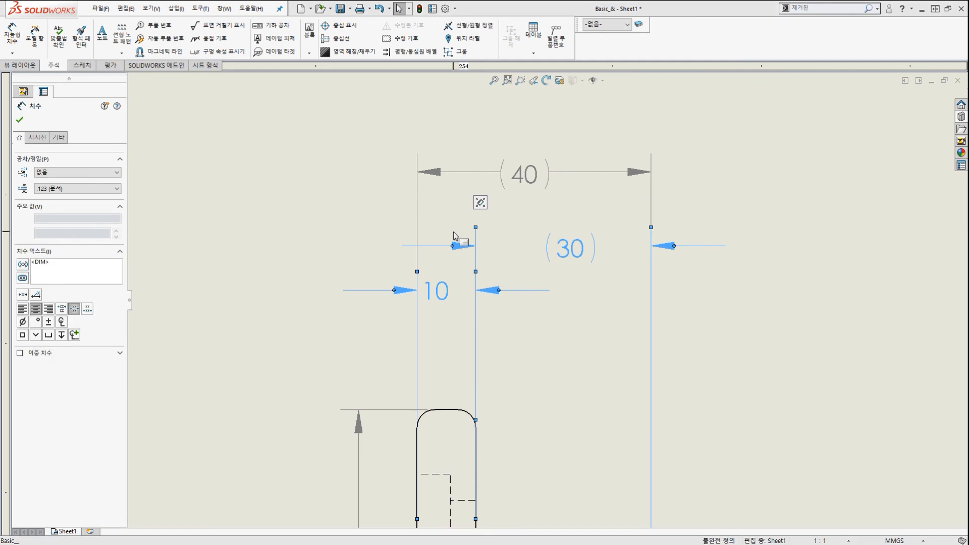
pyautogui.moveTo(480, 203)
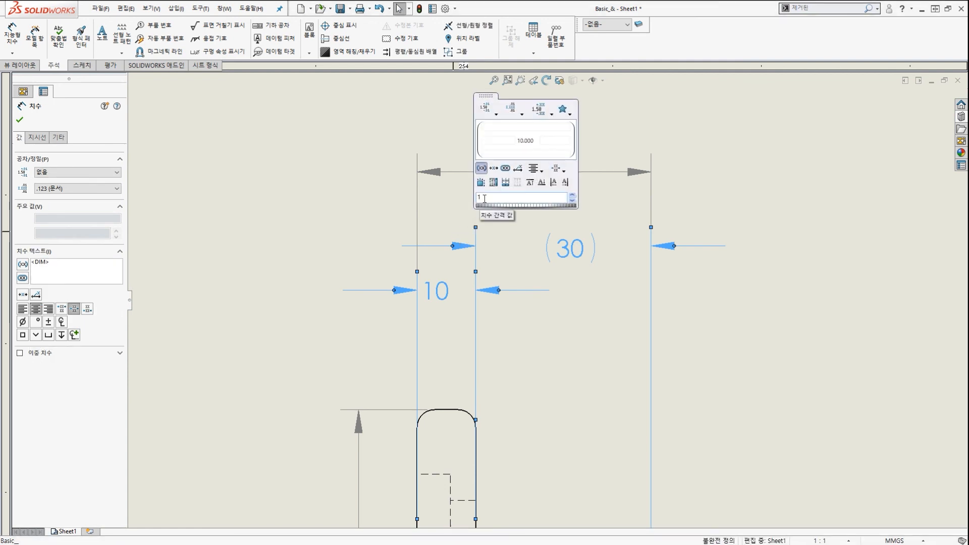
pyautogui.click(506, 183)
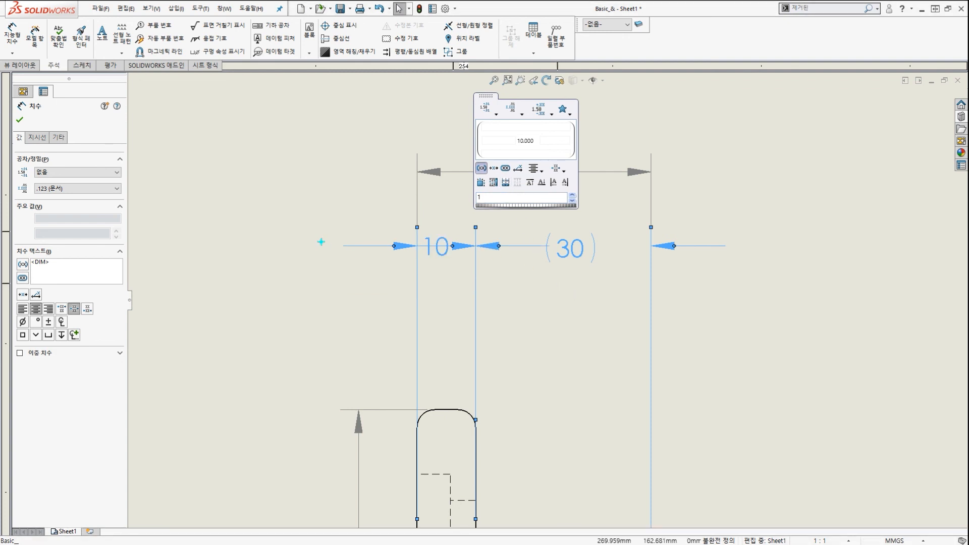
pyautogui.moveTo(320, 242); pyautogui.dragTo(715, 245)
pyautogui.press('Escape')
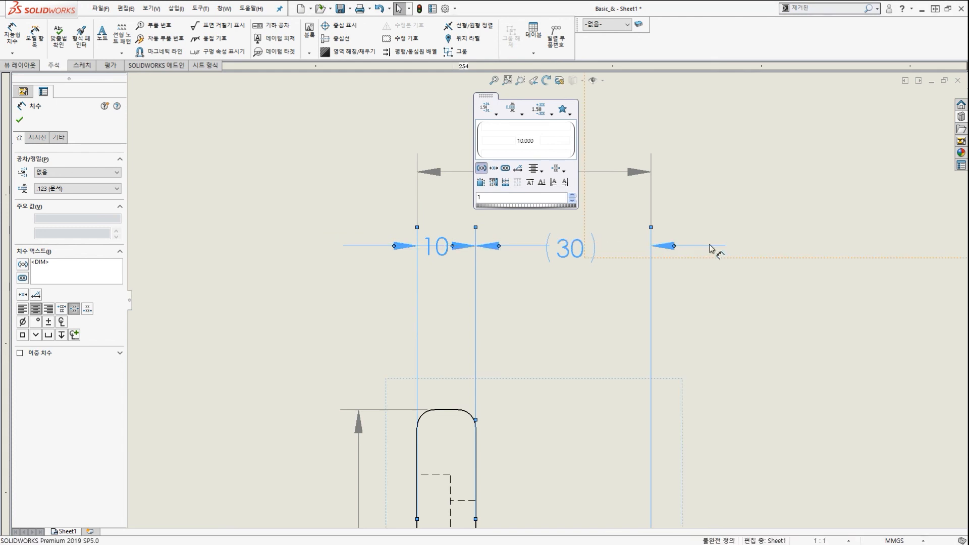
pyautogui.press('Escape')
pyautogui.scroll(-1, 534, 196)
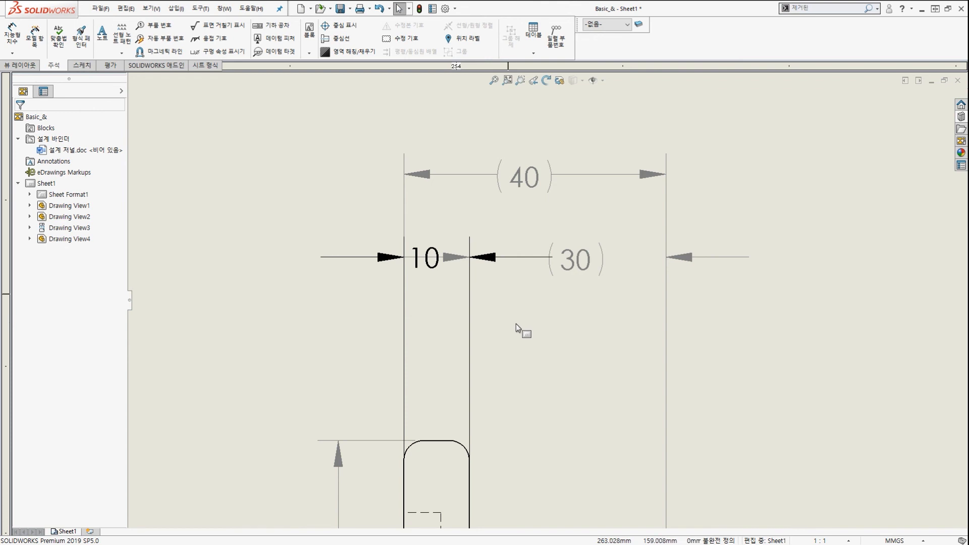
# Reposition the (30) dimension and nudge the (40) dimension slightly lower.
pyautogui.moveTo(305, 256); pyautogui.dragTo(701, 255)
pyautogui.press('Escape')
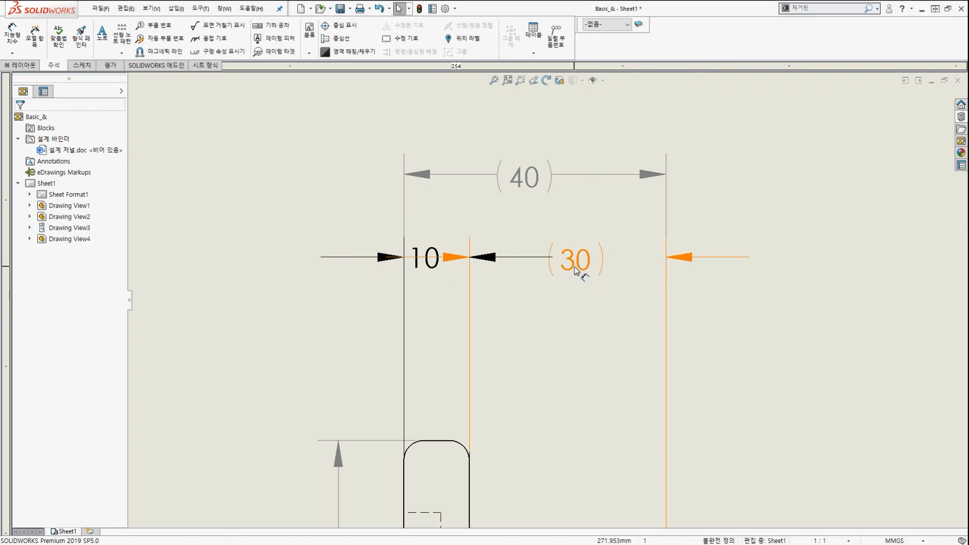
pyautogui.moveTo(591, 270)
pyautogui.mouseDown()
pyautogui.moveTo(573, 298)
pyautogui.moveTo(572, 269)
pyautogui.mouseUp()
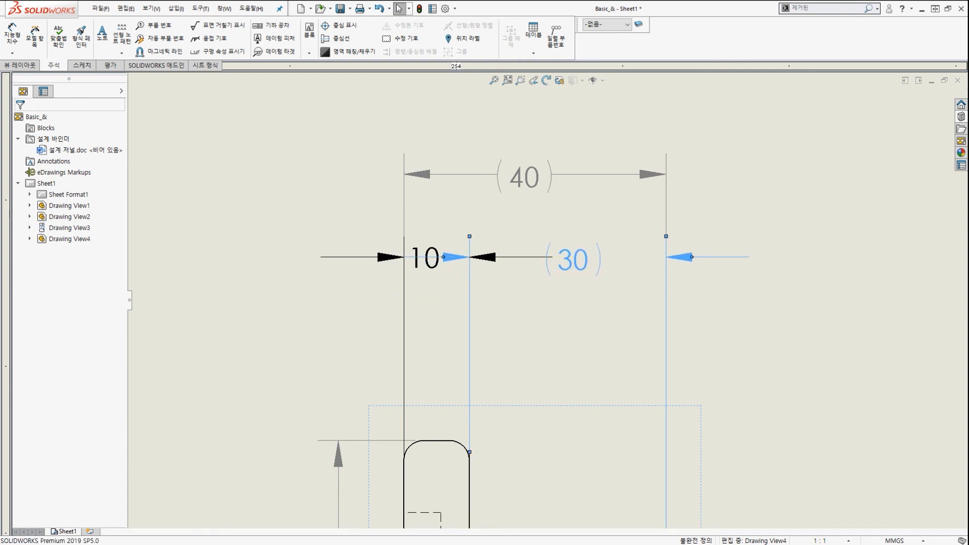
pyautogui.click(535, 310)
pyautogui.moveTo(533, 185)
pyautogui.mouseDown()
pyautogui.moveTo(532, 167)
pyautogui.moveTo(533, 189)
pyautogui.mouseUp()
pyautogui.click(544, 316)
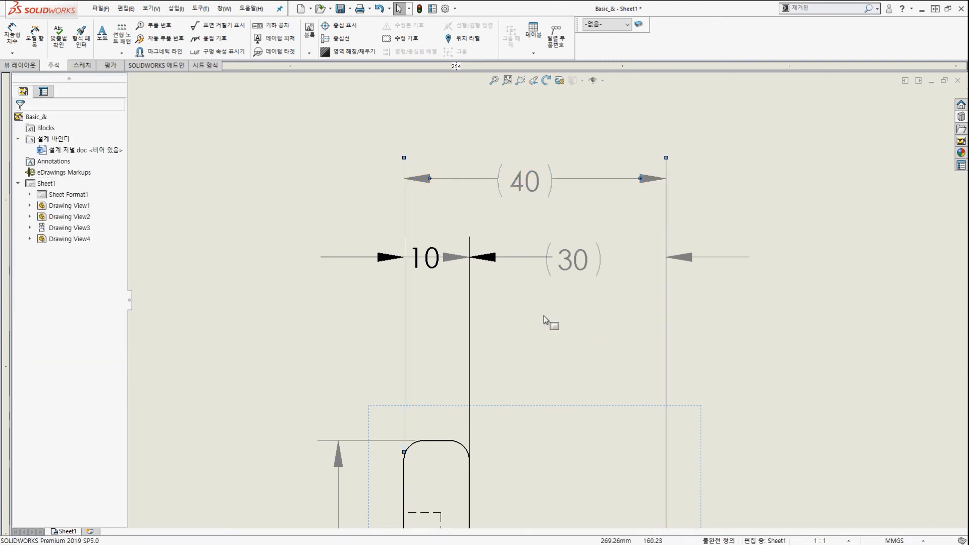
# Box-select the 40, 10 and (30) dimensions and group them.
pyautogui.moveTo(523, 309); pyautogui.dragTo(362, 145)
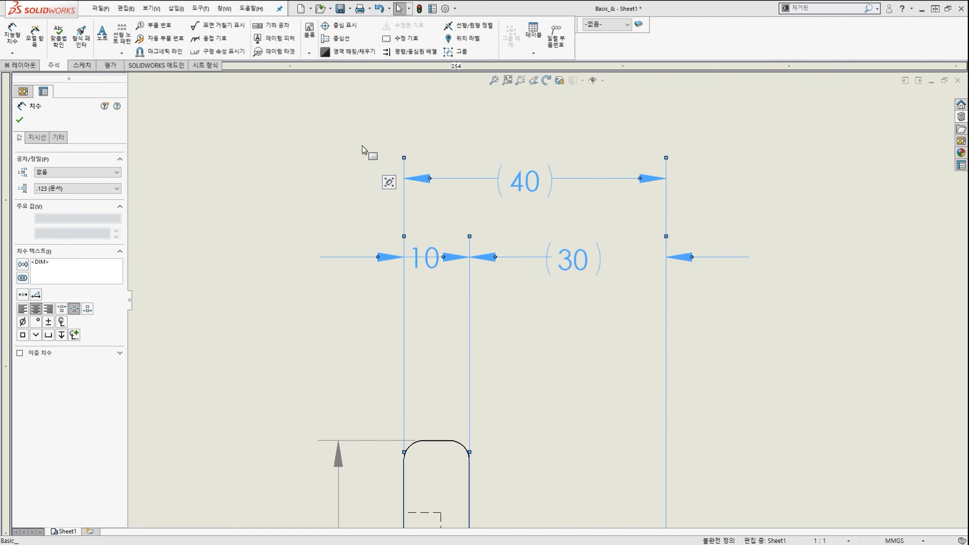
pyautogui.rightClick(362, 145)
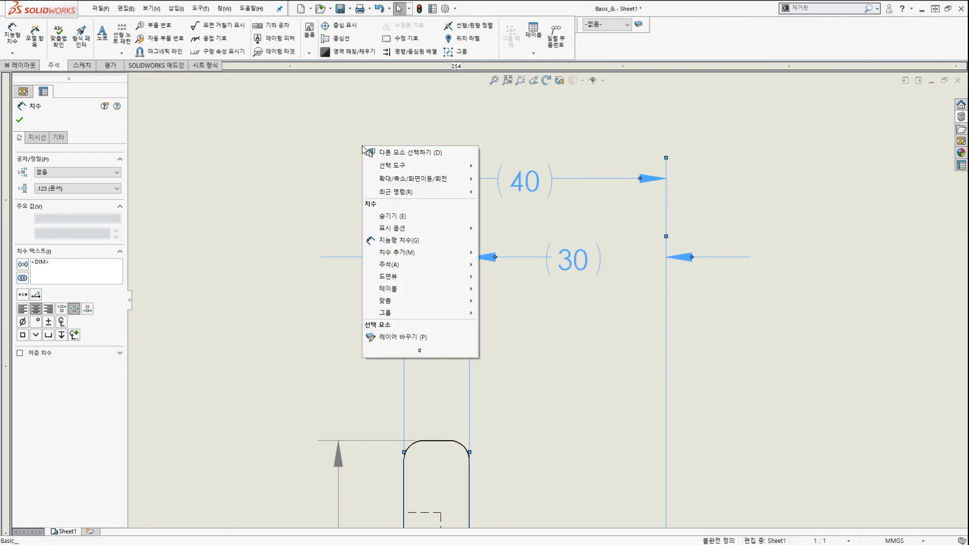
pyautogui.moveTo(458, 313)
pyautogui.click(540, 311)
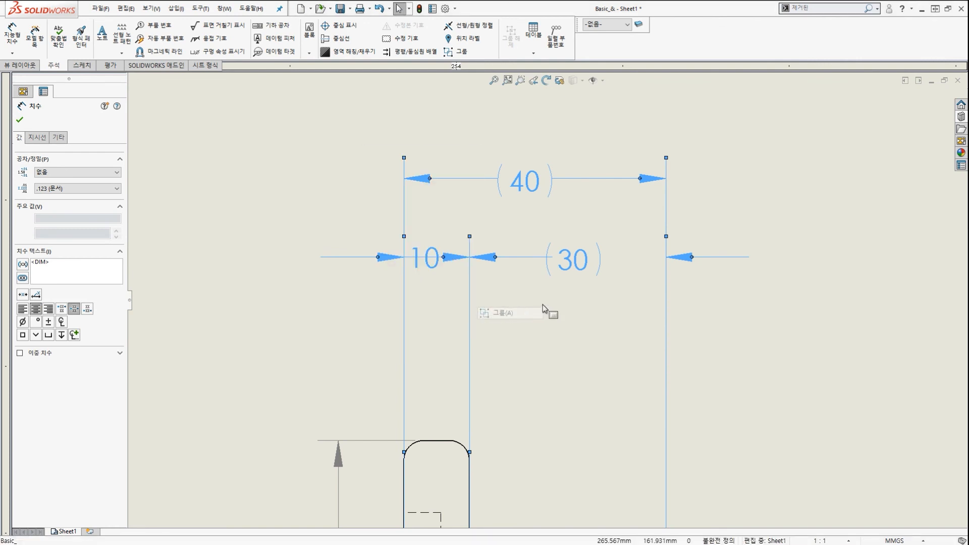
pyautogui.scroll(5, 563, 302)
pyautogui.press('Escape')
pyautogui.scroll(-2, 562, 301)
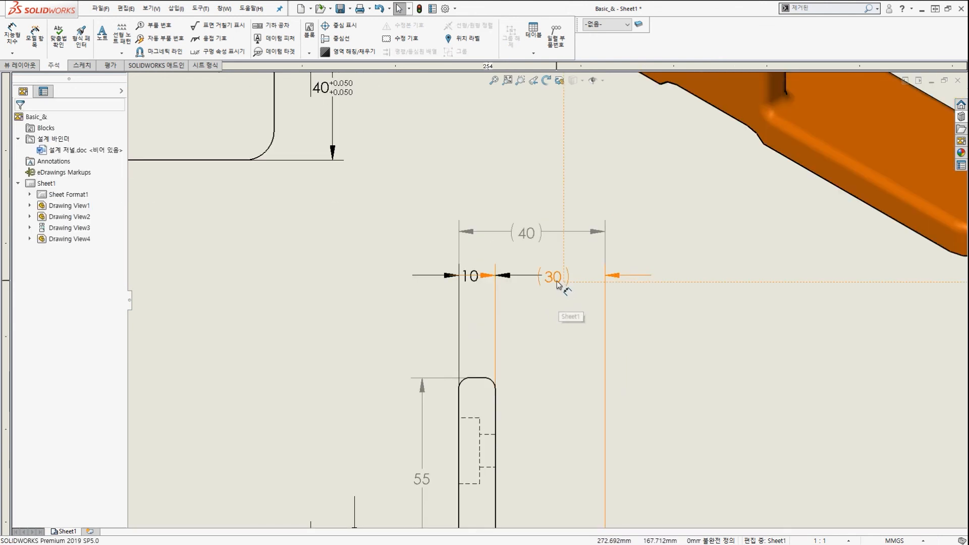
# Move the grouped 10, (30) and (40) dimensions down toward the right view, zooming to check placement.
pyautogui.moveTo(558, 284)
pyautogui.mouseDown()
pyautogui.moveTo(560, 330)
pyautogui.moveTo(556, 313)
pyautogui.moveTo(567, 329)
pyautogui.mouseUp()
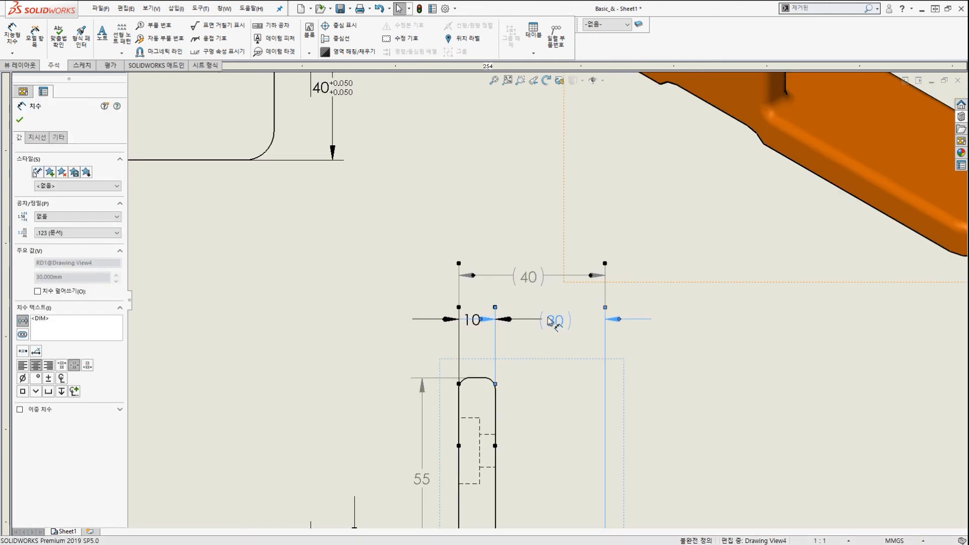
pyautogui.scroll(4, 548, 318)
pyautogui.scroll(1, 343, 364)
pyautogui.scroll(-3, 342, 364)
pyautogui.scroll(4, 342, 364)
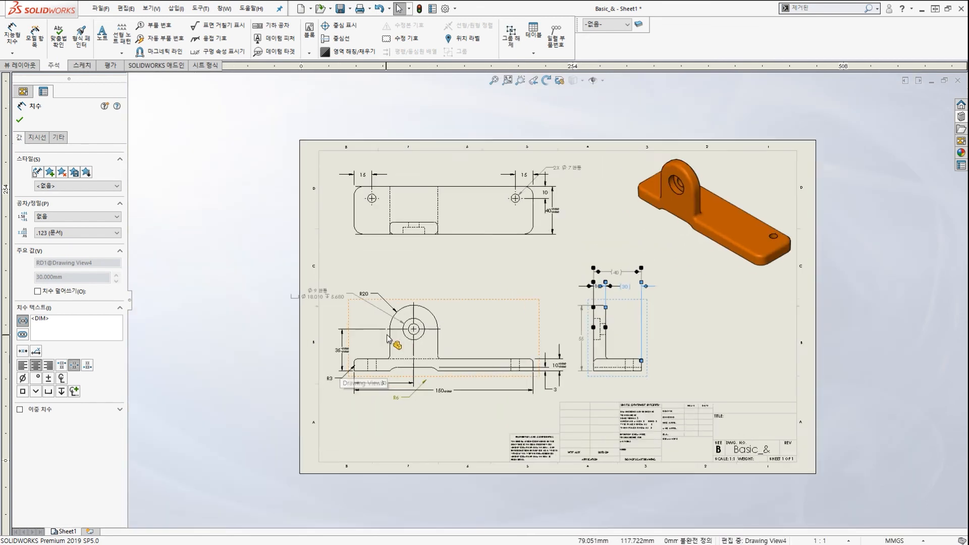
pyautogui.scroll(-2, 481, 234)
pyautogui.scroll(-1, 480, 238)
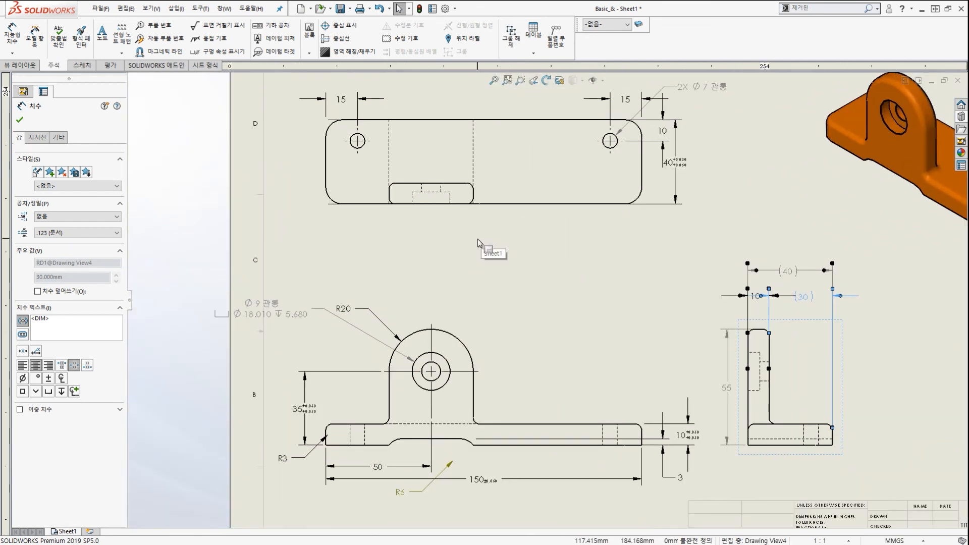
pyautogui.scroll(3, 480, 238)
pyautogui.scroll(-1, 461, 320)
pyautogui.scroll(-2, 461, 323)
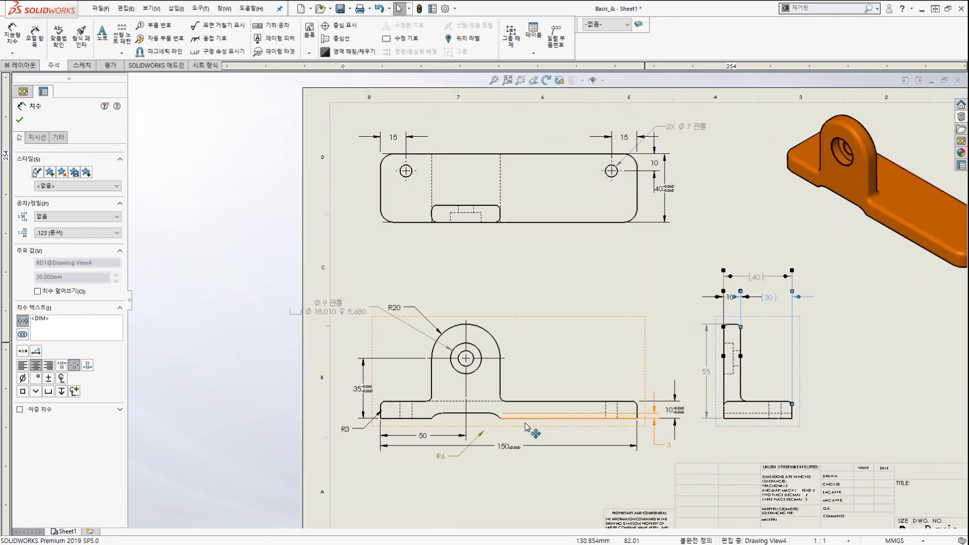
pyautogui.scroll(-2, 526, 428)
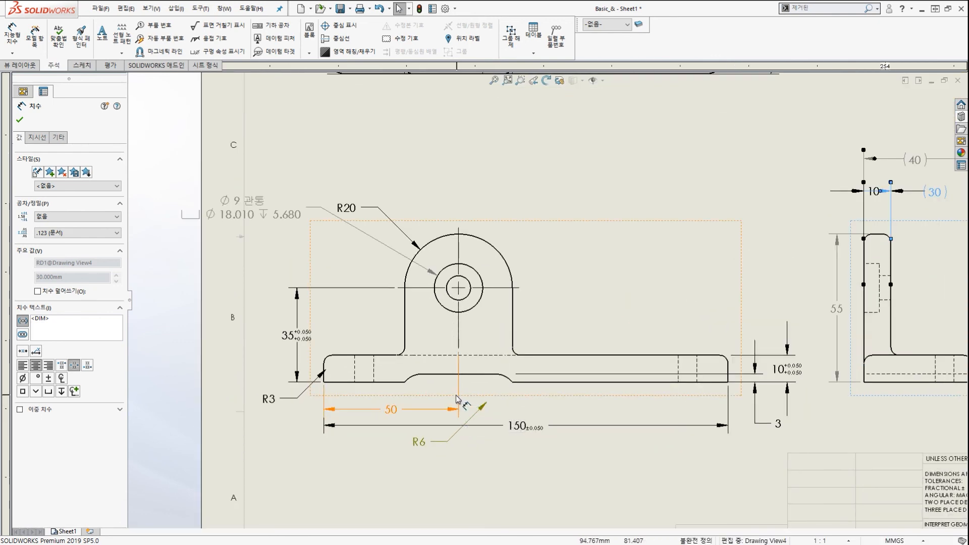
# Inspect the area near the R3 fillet, then close the drawing without saving.
pyautogui.moveTo(328, 377); pyautogui.dragTo(354, 414)
pyautogui.press('Escape')
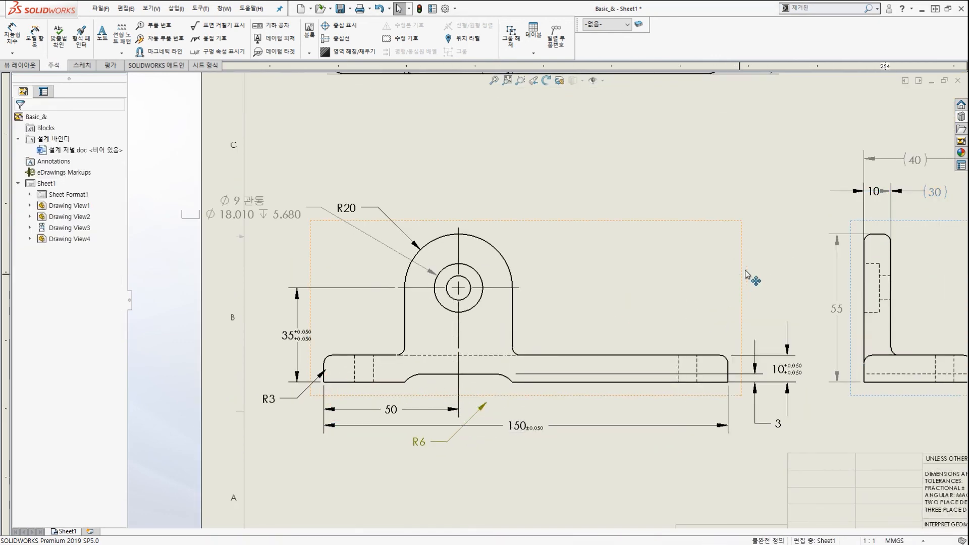
pyautogui.scroll(2, 746, 274)
pyautogui.scroll(-4, 702, 267)
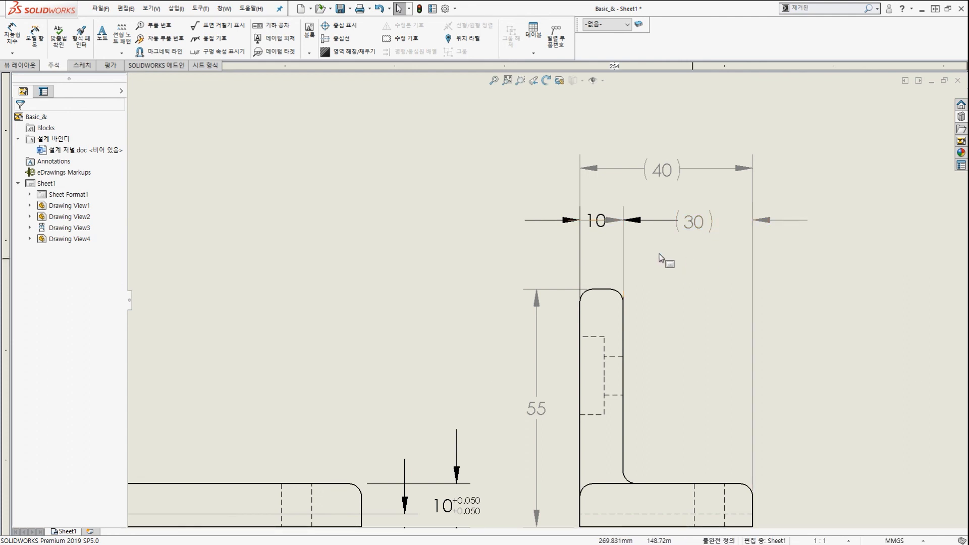
pyautogui.scroll(2, 645, 212)
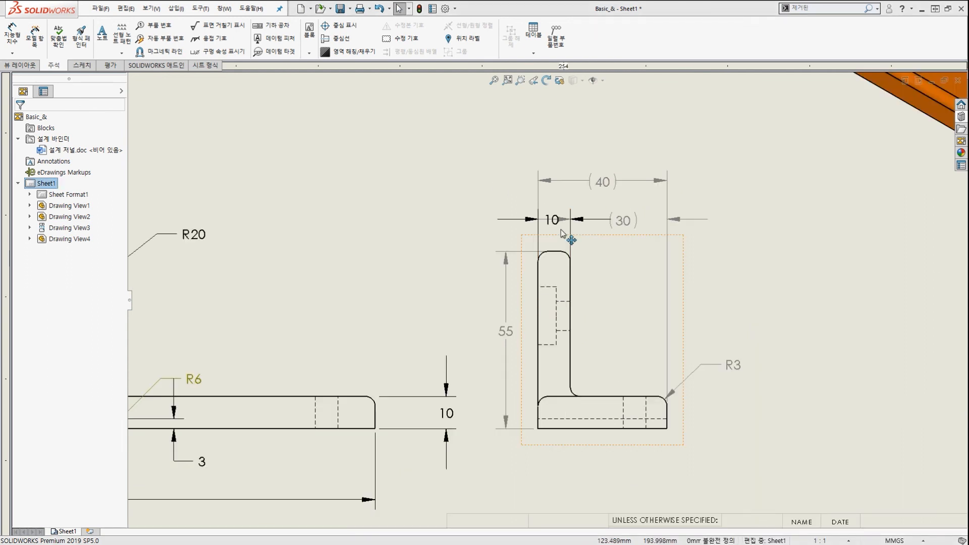
pyautogui.click(958, 80)
pyautogui.click(480, 280)
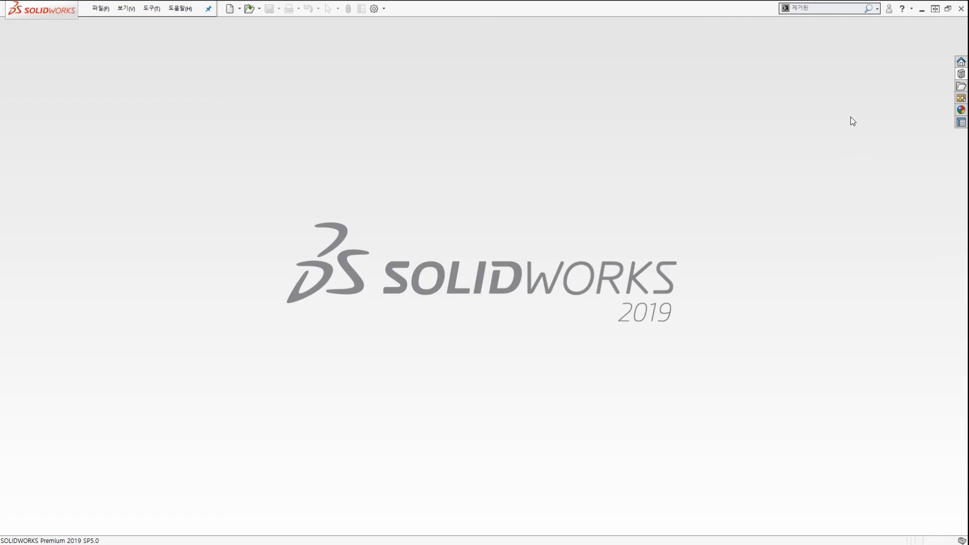